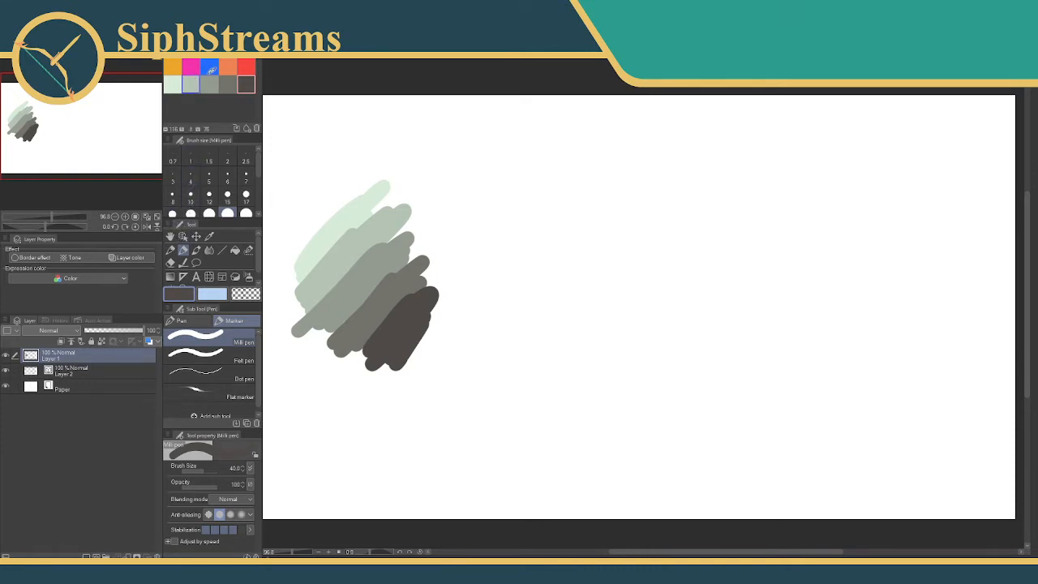
Draw a pink size-6 Milli pen line across the grey shade swatches, and briefly hide and reshow Layer 1.
{"action": "left_click", "coordinate": [190, 66]}
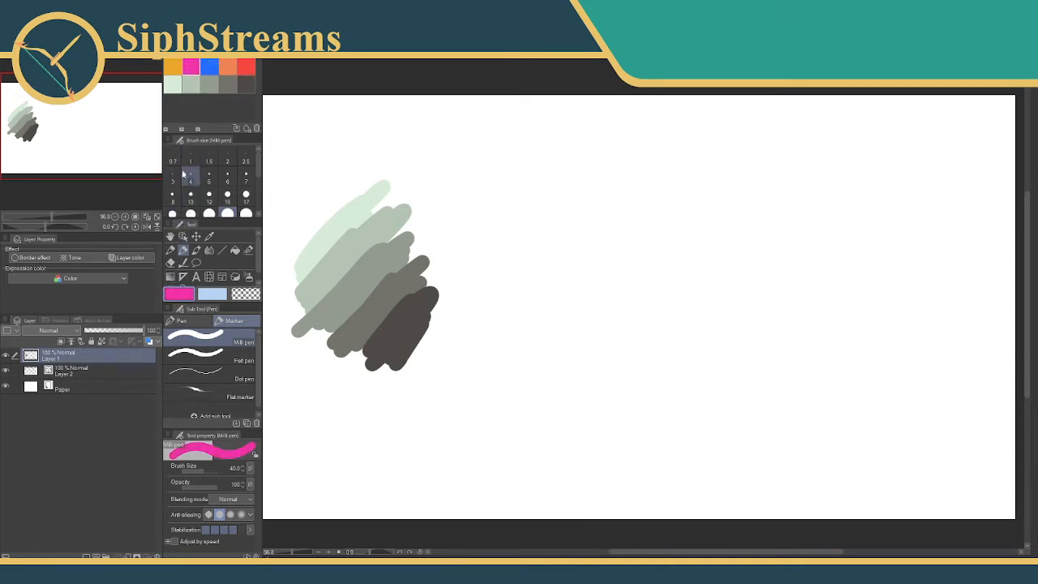
{"action": "left_click", "coordinate": [191, 177]}
{"action": "left_click_drag", "start_coordinate": [360, 196], "coordinate": [412, 365]}
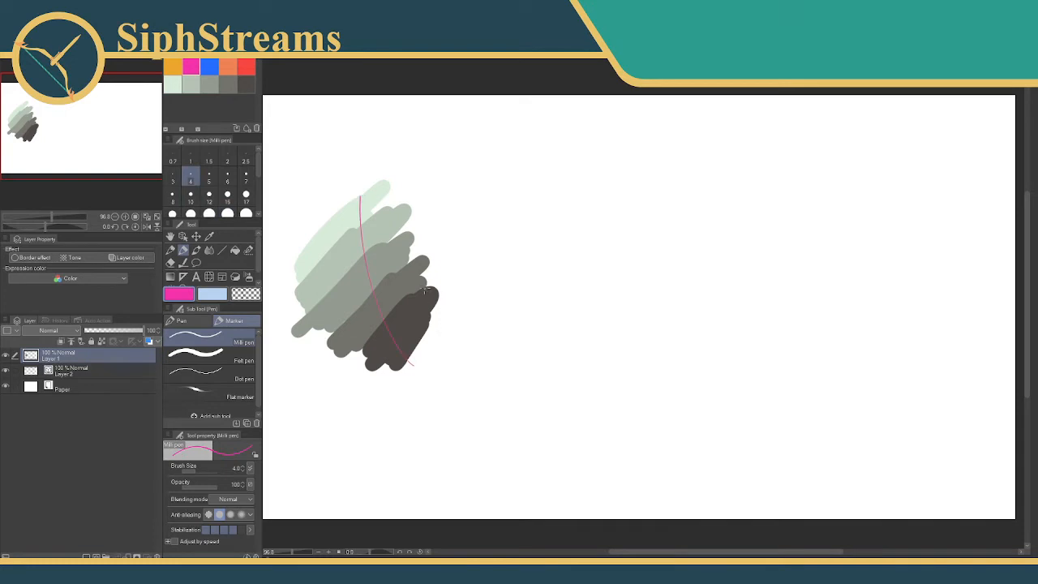
{"action": "key", "text": "ctrl+z"}
{"action": "left_click", "coordinate": [228, 177]}
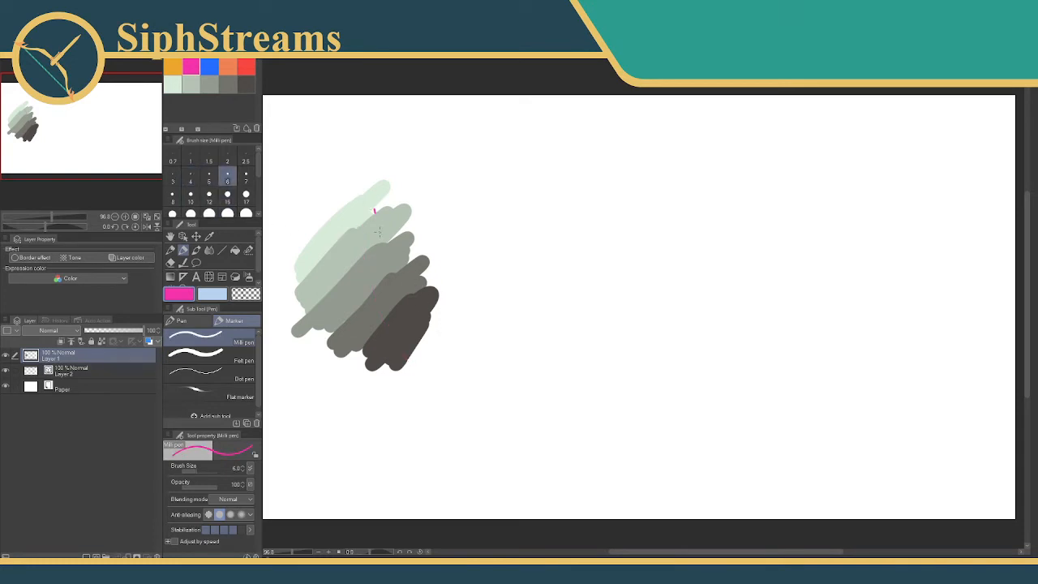
{"action": "left_click_drag", "start_coordinate": [378, 231], "coordinate": [418, 291]}
{"action": "scroll", "coordinate": [493, 249], "scroll_direction": "up", "scroll_amount": 1}
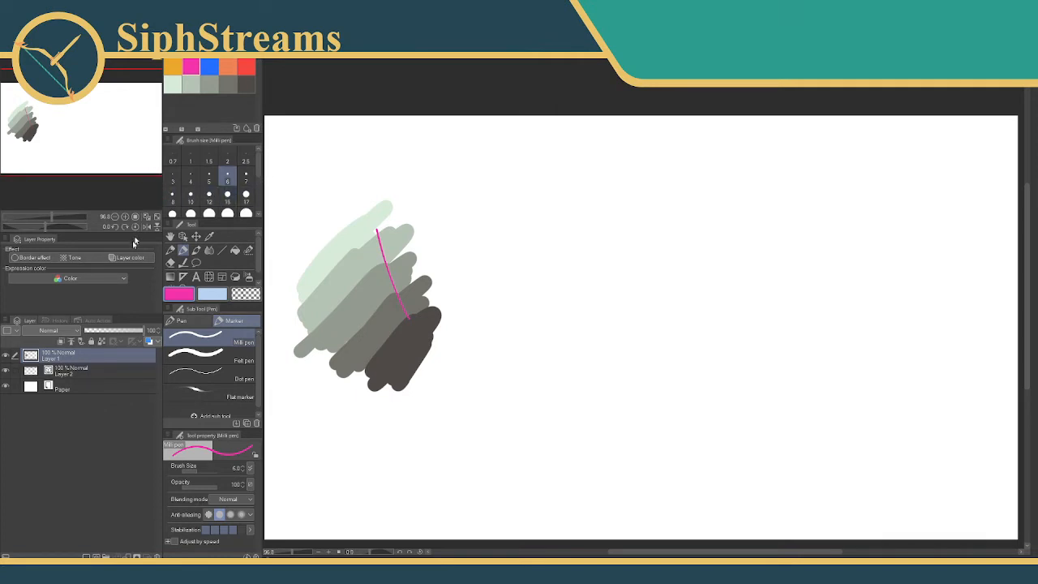
{"action": "left_click", "coordinate": [6, 356]}
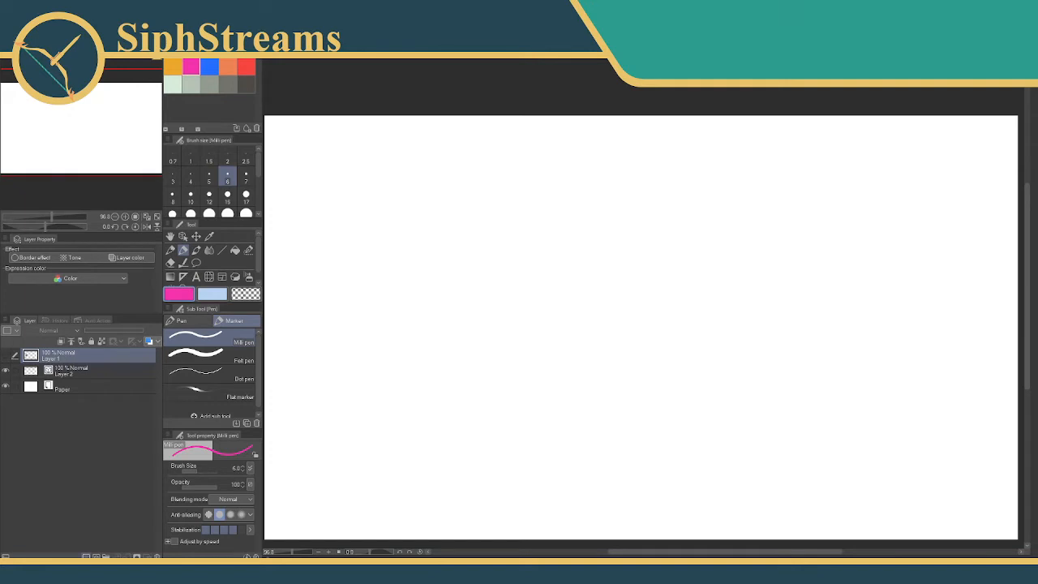
{"action": "left_click", "coordinate": [10, 355]}
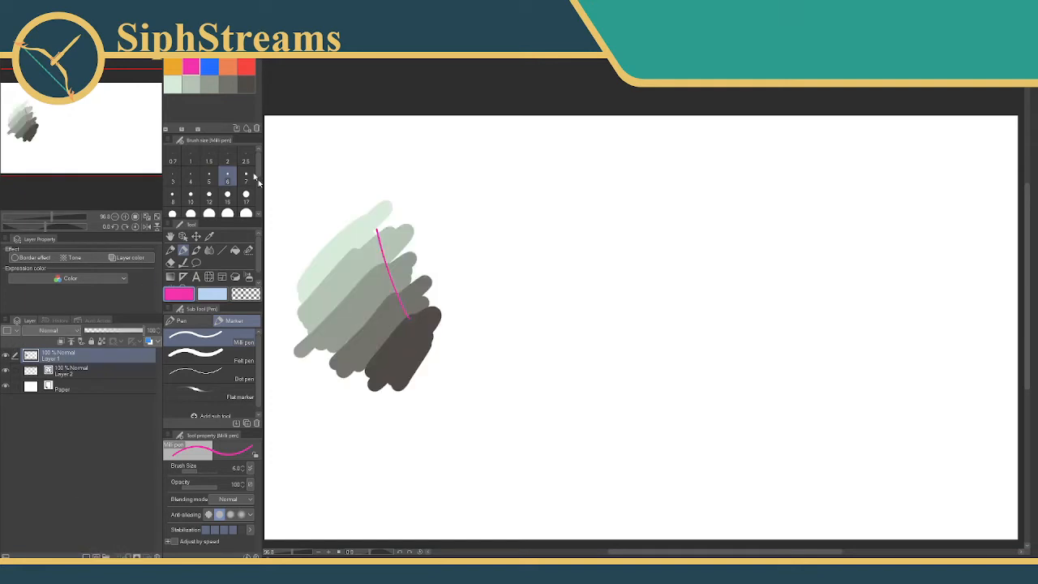
Sketch a blue head circle with a curved vertical centre guideline in the empty area beside the swatches.
{"action": "left_click", "coordinate": [211, 65]}
{"action": "mouse_move", "coordinate": [463, 254]}
{"action": "left_mouse_down"}
{"action": "mouse_move", "coordinate": [462, 196]}
{"action": "mouse_move", "coordinate": [364, 241]}
{"action": "left_mouse_up"}
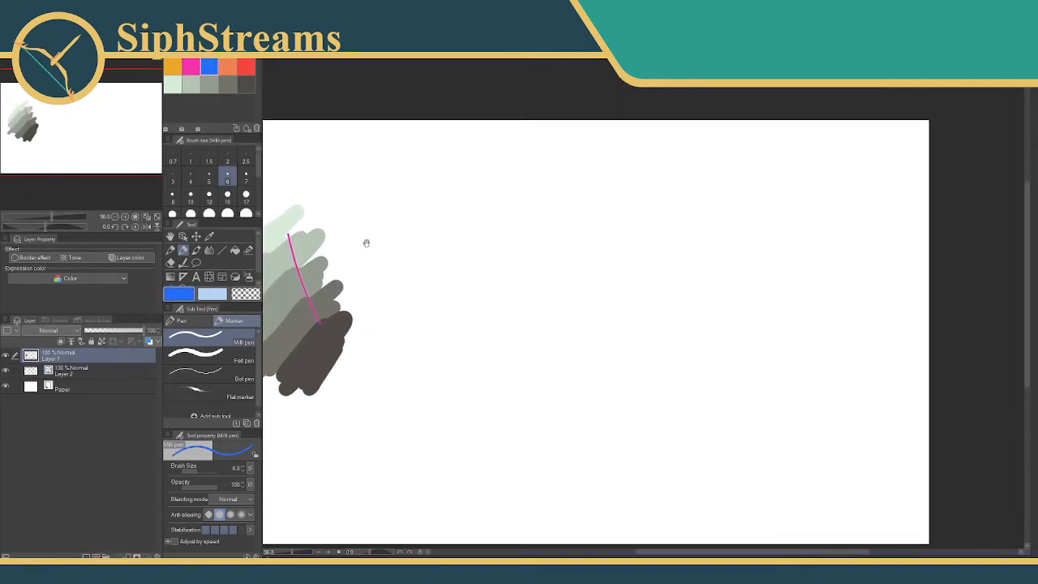
{"action": "mouse_move", "coordinate": [469, 238]}
{"action": "left_mouse_down"}
{"action": "mouse_move", "coordinate": [451, 278]}
{"action": "mouse_move", "coordinate": [473, 243]}
{"action": "mouse_move", "coordinate": [462, 252]}
{"action": "mouse_move", "coordinate": [500, 321]}
{"action": "left_mouse_up"}
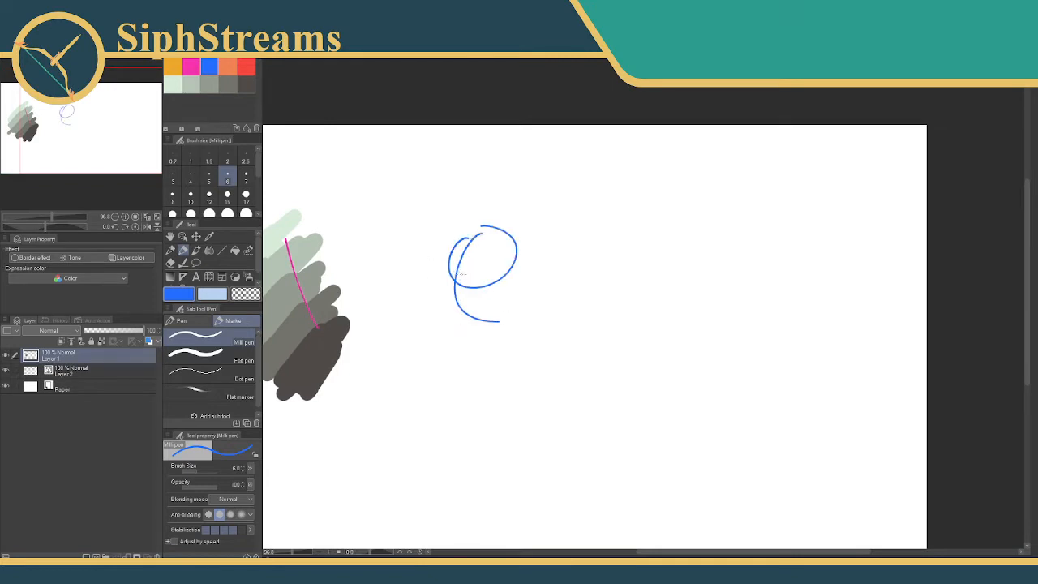
{"action": "key", "text": "ctrl+z"}
{"action": "left_click_drag", "start_coordinate": [477, 239], "coordinate": [446, 336]}
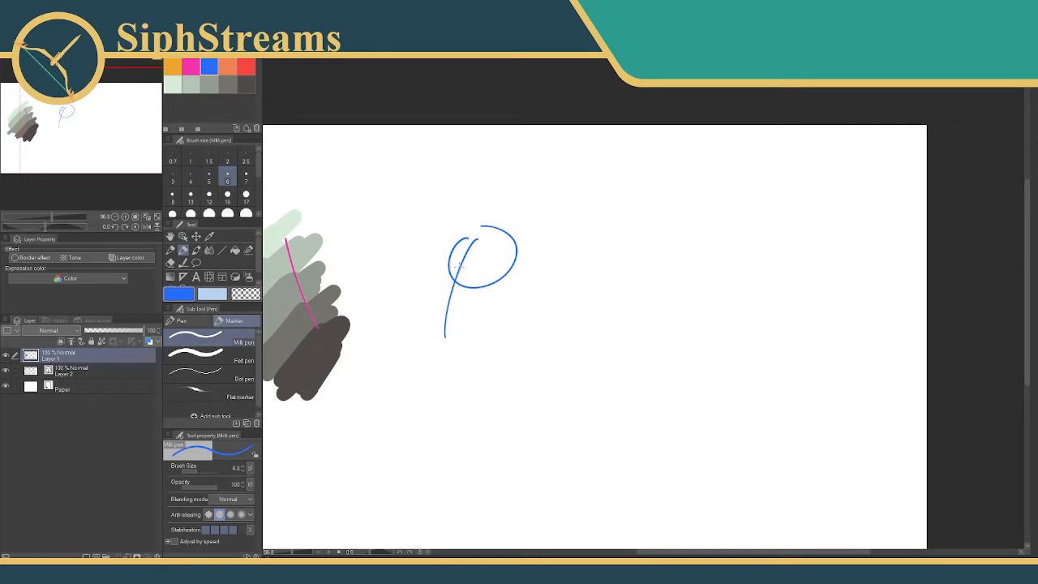
Add the face outline, eyes, eyebrows, mouth, ear and neck to the blue head sketch.
{"action": "left_click_drag", "start_coordinate": [454, 267], "coordinate": [462, 355]}
{"action": "mouse_move", "coordinate": [475, 265]}
{"action": "left_mouse_down"}
{"action": "mouse_move", "coordinate": [478, 291]}
{"action": "mouse_move", "coordinate": [469, 285]}
{"action": "left_mouse_up"}
{"action": "mouse_move", "coordinate": [451, 251]}
{"action": "left_mouse_down"}
{"action": "mouse_move", "coordinate": [446, 268]}
{"action": "mouse_move", "coordinate": [450, 258]}
{"action": "left_mouse_up"}
{"action": "mouse_move", "coordinate": [441, 312]}
{"action": "left_mouse_down"}
{"action": "mouse_move", "coordinate": [451, 306]}
{"action": "mouse_move", "coordinate": [445, 329]}
{"action": "left_mouse_up"}
{"action": "left_click_drag", "start_coordinate": [442, 318], "coordinate": [468, 310]}
{"action": "mouse_move", "coordinate": [484, 241]}
{"action": "left_mouse_down"}
{"action": "mouse_move", "coordinate": [497, 281]}
{"action": "mouse_move", "coordinate": [463, 237]}
{"action": "mouse_move", "coordinate": [432, 248]}
{"action": "left_mouse_up"}
{"action": "mouse_move", "coordinate": [497, 285]}
{"action": "left_mouse_down"}
{"action": "mouse_move", "coordinate": [523, 286]}
{"action": "mouse_move", "coordinate": [488, 323]}
{"action": "mouse_move", "coordinate": [480, 422]}
{"action": "left_mouse_up"}
{"action": "mouse_move", "coordinate": [457, 350]}
{"action": "left_mouse_down"}
{"action": "mouse_move", "coordinate": [422, 411]}
{"action": "mouse_move", "coordinate": [488, 418]}
{"action": "left_mouse_up"}
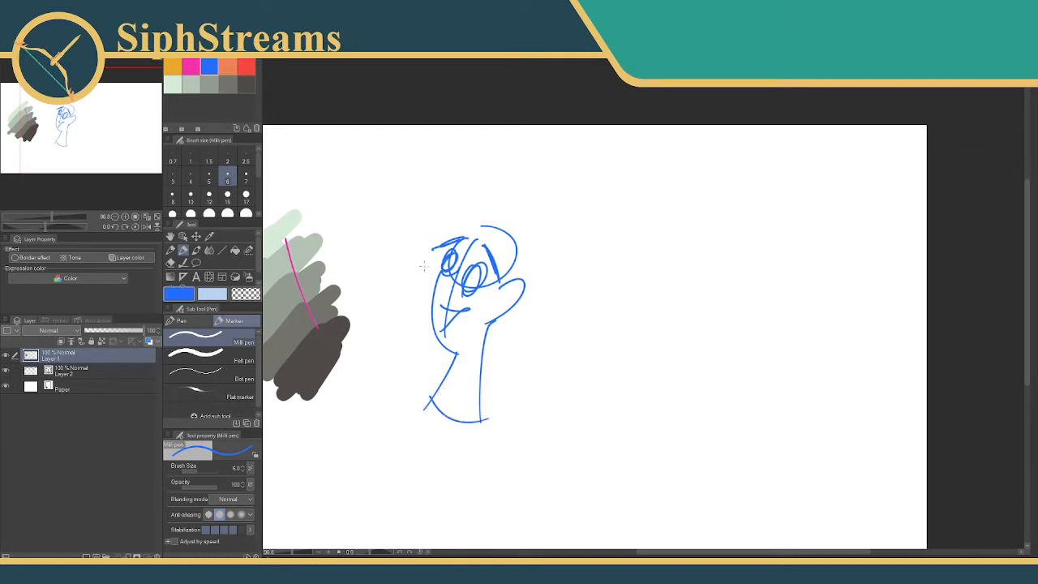
Draw the front fringe, sideburn and spiky back hair on the blue head.
{"action": "left_click_drag", "start_coordinate": [466, 211], "coordinate": [436, 242]}
{"action": "key", "text": "ctrl+z"}
{"action": "mouse_move", "coordinate": [477, 212]}
{"action": "left_mouse_down"}
{"action": "mouse_move", "coordinate": [432, 242]}
{"action": "mouse_move", "coordinate": [515, 287]}
{"action": "mouse_move", "coordinate": [525, 240]}
{"action": "mouse_move", "coordinate": [488, 298]}
{"action": "mouse_move", "coordinate": [520, 270]}
{"action": "left_mouse_up"}
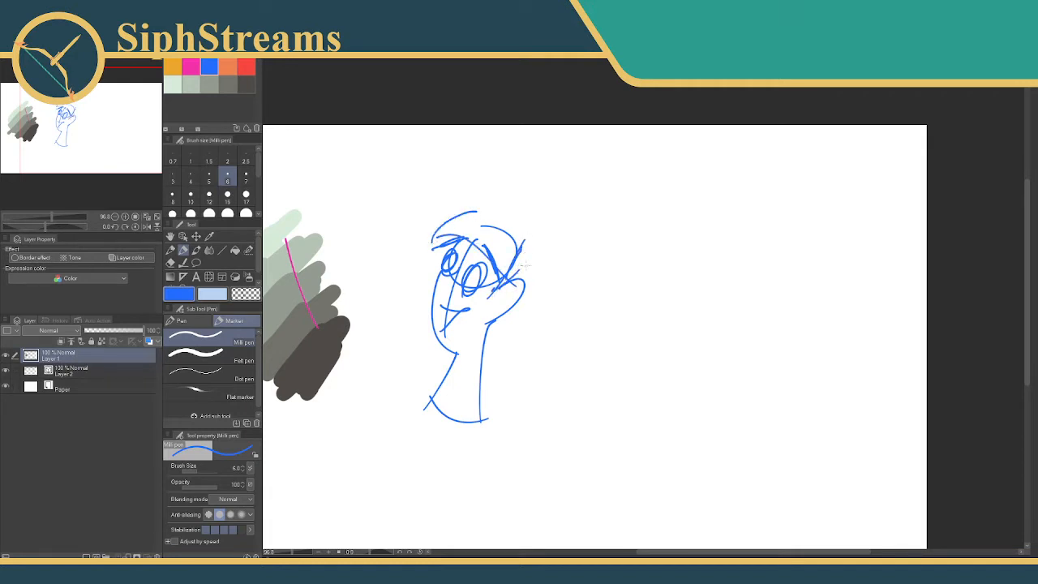
{"action": "mouse_move", "coordinate": [541, 236]}
{"action": "left_mouse_down"}
{"action": "mouse_move", "coordinate": [569, 318]}
{"action": "mouse_move", "coordinate": [548, 346]}
{"action": "mouse_move", "coordinate": [569, 321]}
{"action": "left_mouse_up"}
{"action": "mouse_move", "coordinate": [551, 284]}
{"action": "left_mouse_down"}
{"action": "mouse_move", "coordinate": [525, 361]}
{"action": "mouse_move", "coordinate": [523, 352]}
{"action": "left_mouse_up"}
{"action": "left_click_drag", "start_coordinate": [532, 314], "coordinate": [496, 324]}
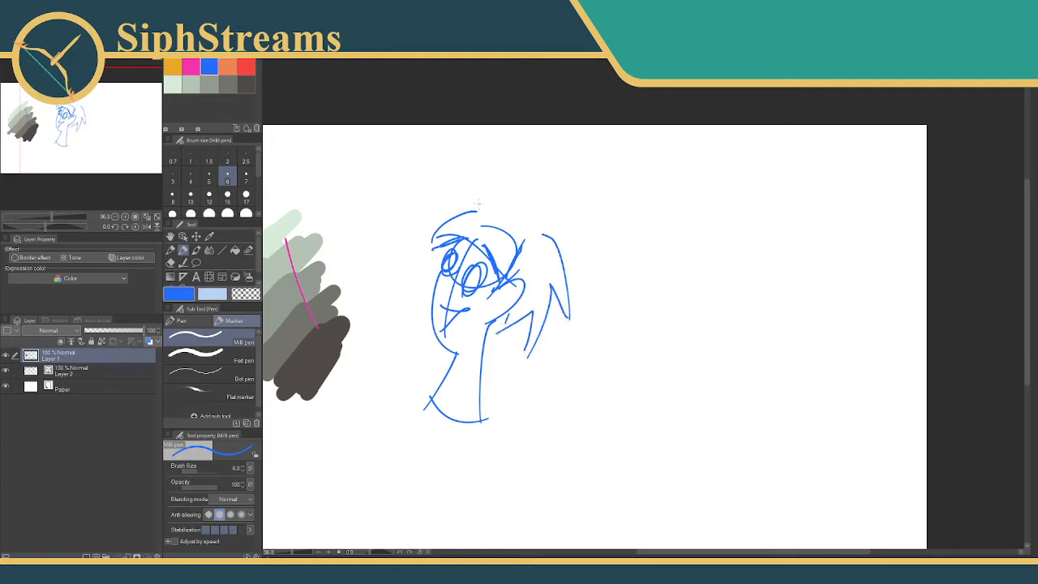
Draw the top of the blue hair with a tall spike, redoing the strokes that join it to the back hair.
{"action": "mouse_move", "coordinate": [477, 208]}
{"action": "left_mouse_down"}
{"action": "mouse_move", "coordinate": [501, 202]}
{"action": "mouse_move", "coordinate": [523, 225]}
{"action": "mouse_move", "coordinate": [527, 167]}
{"action": "mouse_move", "coordinate": [540, 159]}
{"action": "mouse_move", "coordinate": [534, 201]}
{"action": "mouse_move", "coordinate": [543, 195]}
{"action": "mouse_move", "coordinate": [554, 243]}
{"action": "left_mouse_up"}
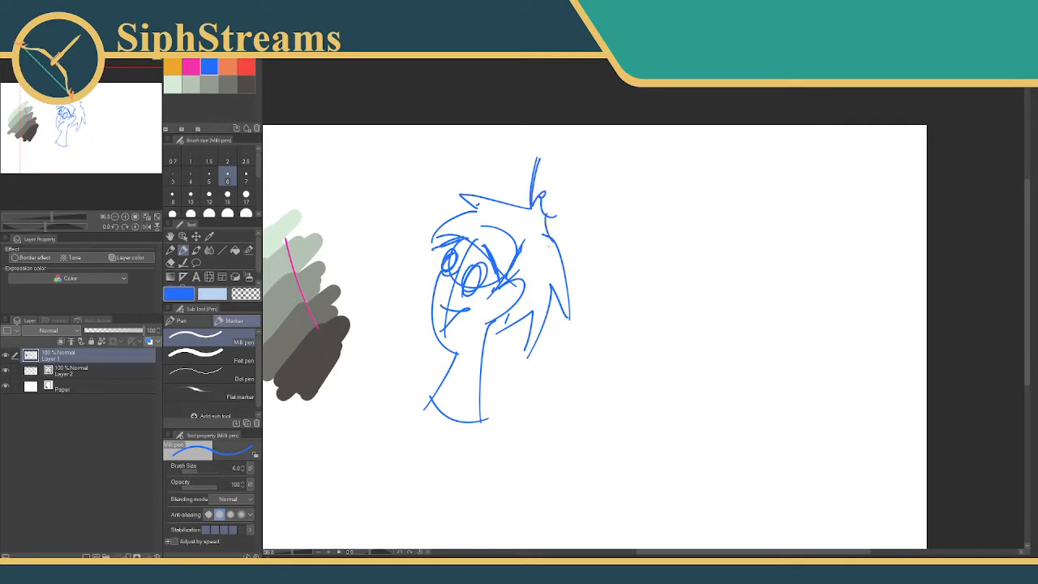
{"action": "key", "text": "ctrl+z"}
{"action": "key", "text": "ctrl+z"}
{"action": "key", "text": "ctrl+z"}
{"action": "left_click_drag", "start_coordinate": [532, 204], "coordinate": [548, 234]}
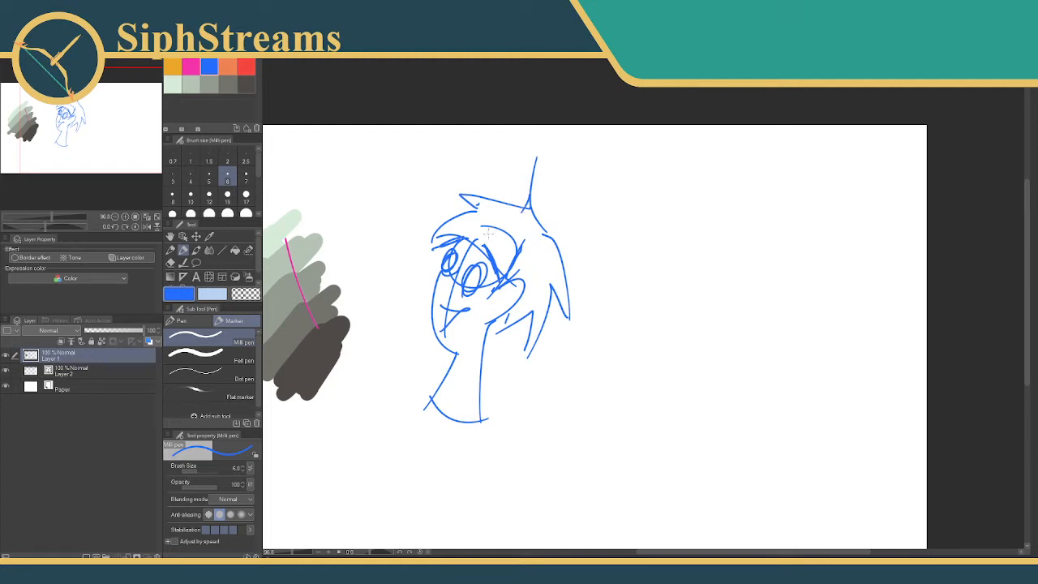
{"action": "left_click_drag", "start_coordinate": [500, 258], "coordinate": [507, 234]}
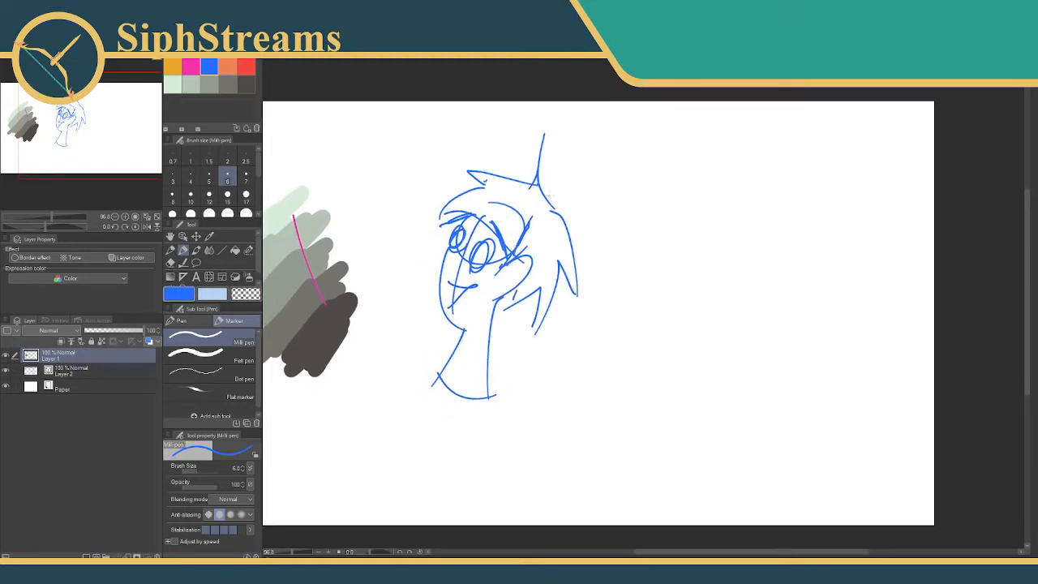
Hide Layer 1 and add a new vector layer above it.
{"action": "left_click", "coordinate": [5, 354]}
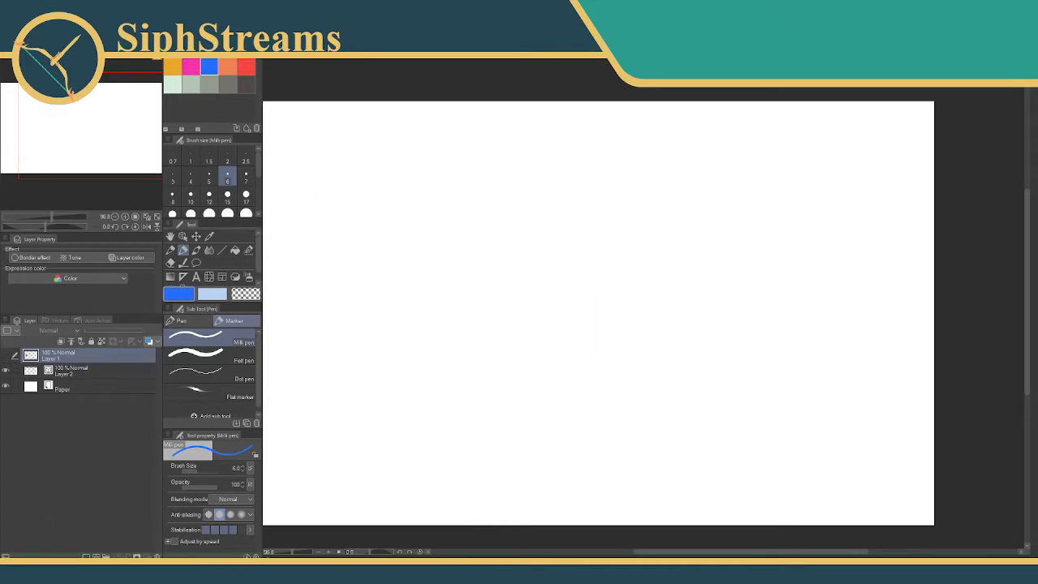
{"action": "left_click", "coordinate": [94, 555]}
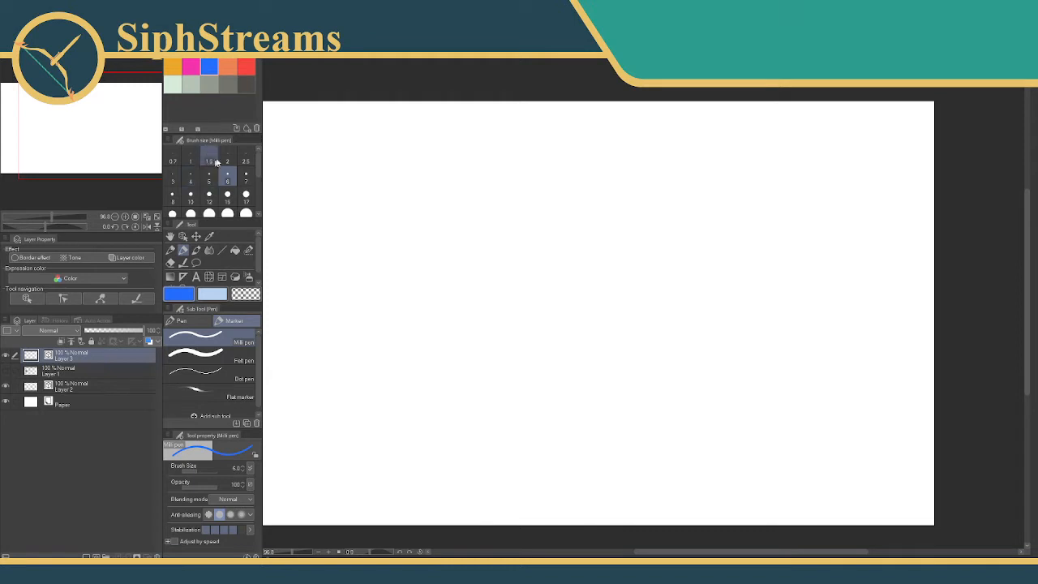
Sketch a red head circle with a curved centre guideline on the new vector layer.
{"action": "left_click", "coordinate": [245, 66]}
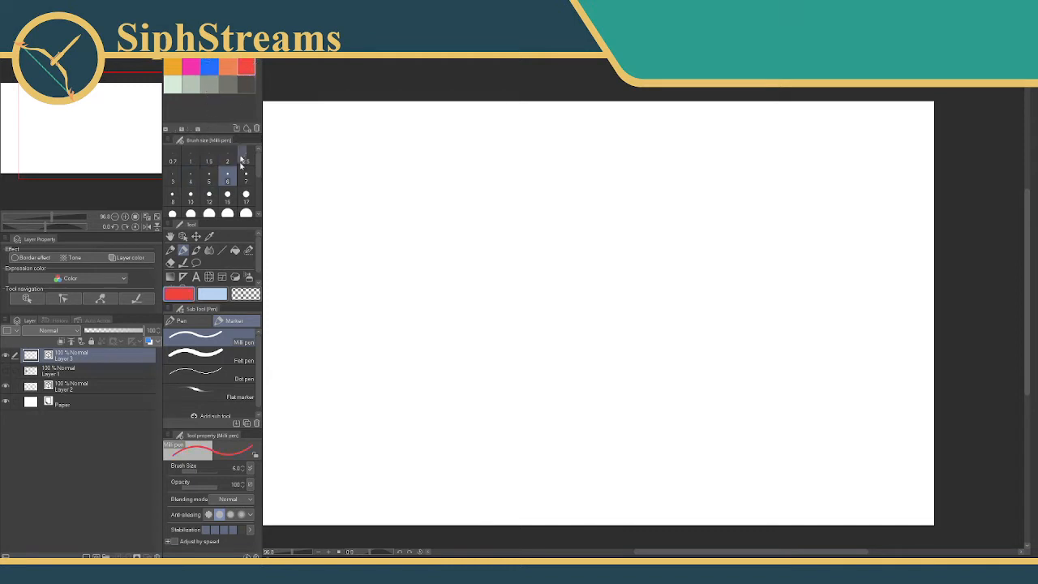
{"action": "left_click_drag", "start_coordinate": [292, 553], "coordinate": [295, 553]}
{"action": "mouse_move", "coordinate": [517, 191]}
{"action": "left_mouse_down"}
{"action": "mouse_move", "coordinate": [474, 247]}
{"action": "mouse_move", "coordinate": [485, 277]}
{"action": "mouse_move", "coordinate": [568, 280]}
{"action": "mouse_move", "coordinate": [555, 184]}
{"action": "mouse_move", "coordinate": [515, 213]}
{"action": "mouse_move", "coordinate": [513, 348]}
{"action": "left_mouse_up"}
{"action": "key", "text": "ctrl+z"}
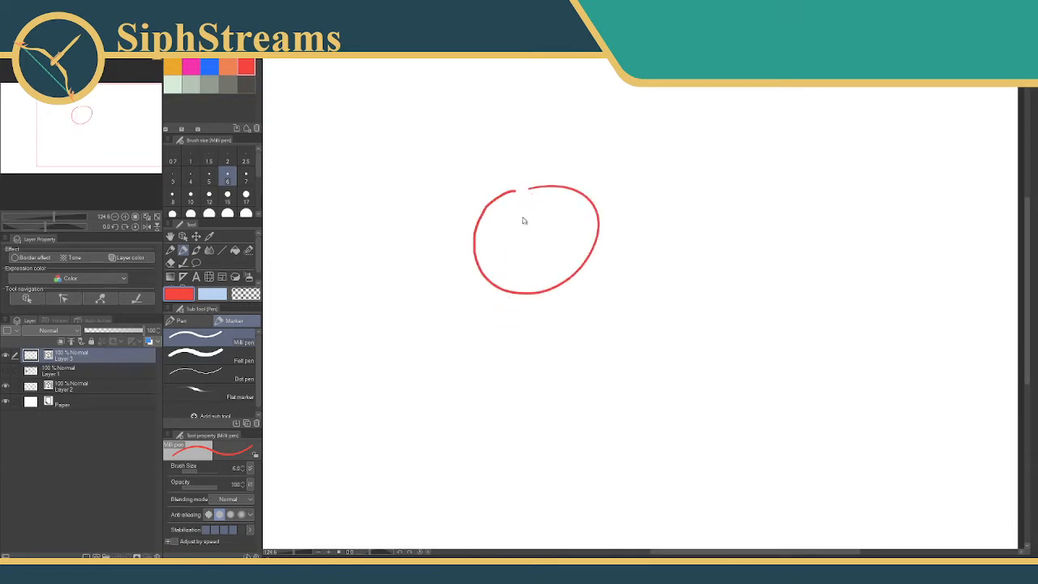
{"action": "left_click_drag", "start_coordinate": [530, 193], "coordinate": [481, 366]}
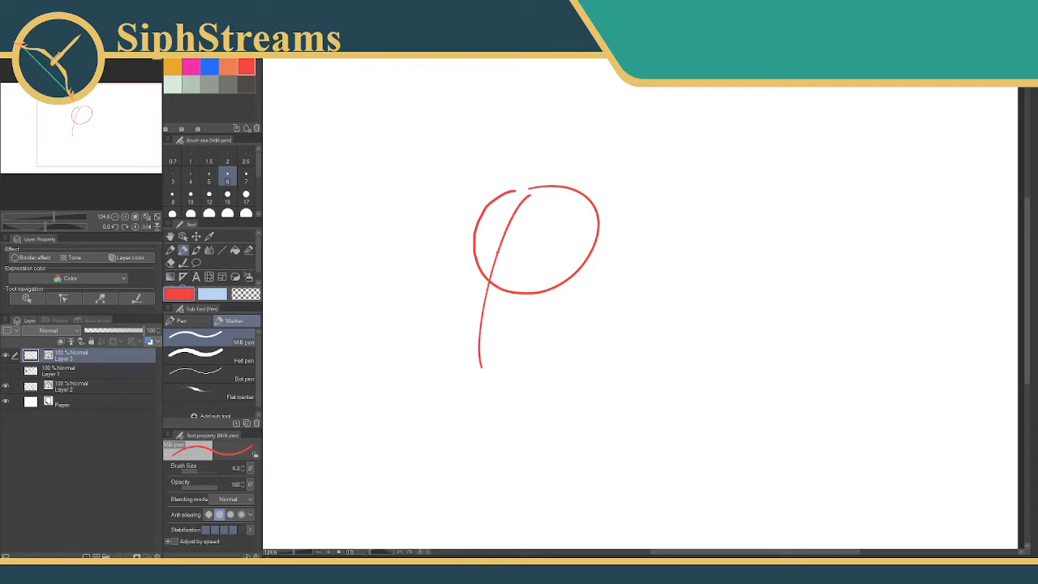
Draw the bulging lower face and jaw in red, plus the neck closed by a curved base line.
{"action": "mouse_move", "coordinate": [494, 260]}
{"action": "left_mouse_down"}
{"action": "mouse_move", "coordinate": [461, 268]}
{"action": "mouse_move", "coordinate": [466, 362]}
{"action": "mouse_move", "coordinate": [485, 375]}
{"action": "mouse_move", "coordinate": [528, 353]}
{"action": "left_mouse_up"}
{"action": "left_click_drag", "start_coordinate": [579, 270], "coordinate": [555, 464]}
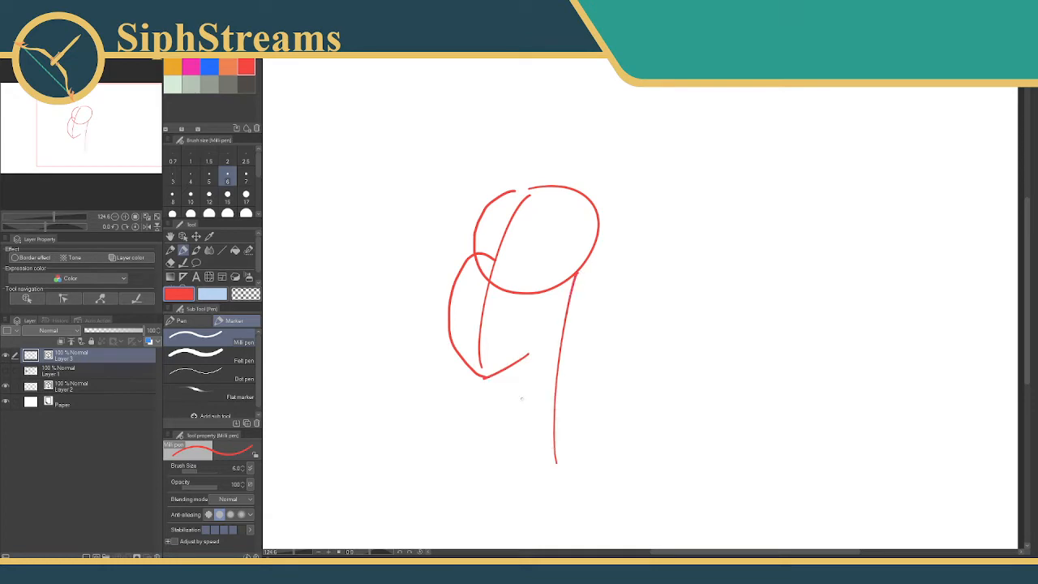
{"action": "mouse_move", "coordinate": [517, 364]}
{"action": "left_mouse_down"}
{"action": "mouse_move", "coordinate": [488, 420]}
{"action": "mouse_move", "coordinate": [556, 462]}
{"action": "left_mouse_up"}
Remove the overlapping head circle and lower centre guideline segments with the Vector eraser.
{"action": "key", "text": "e"}
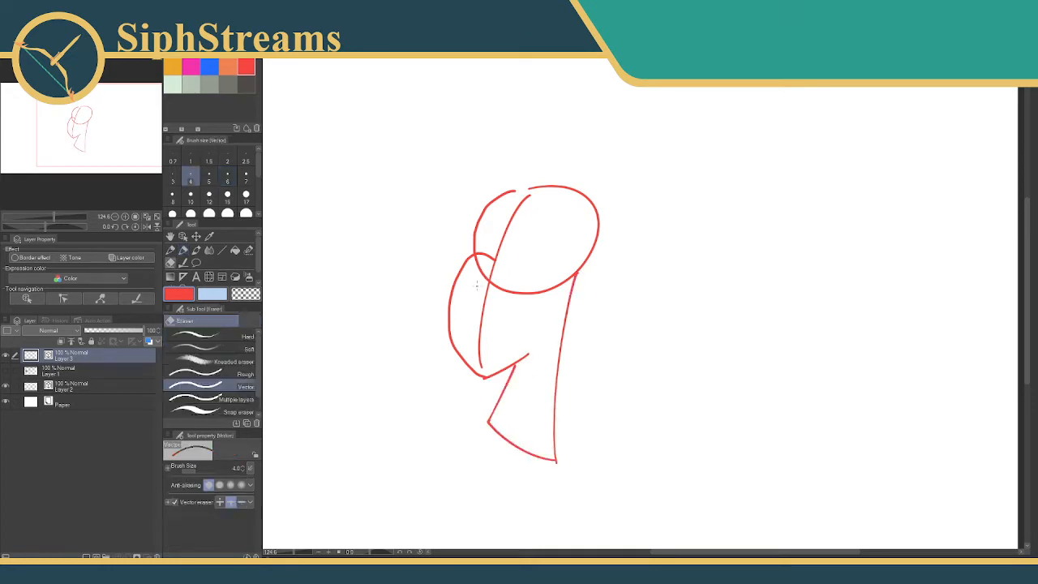
{"action": "left_click", "coordinate": [492, 283]}
{"action": "key", "text": "p"}
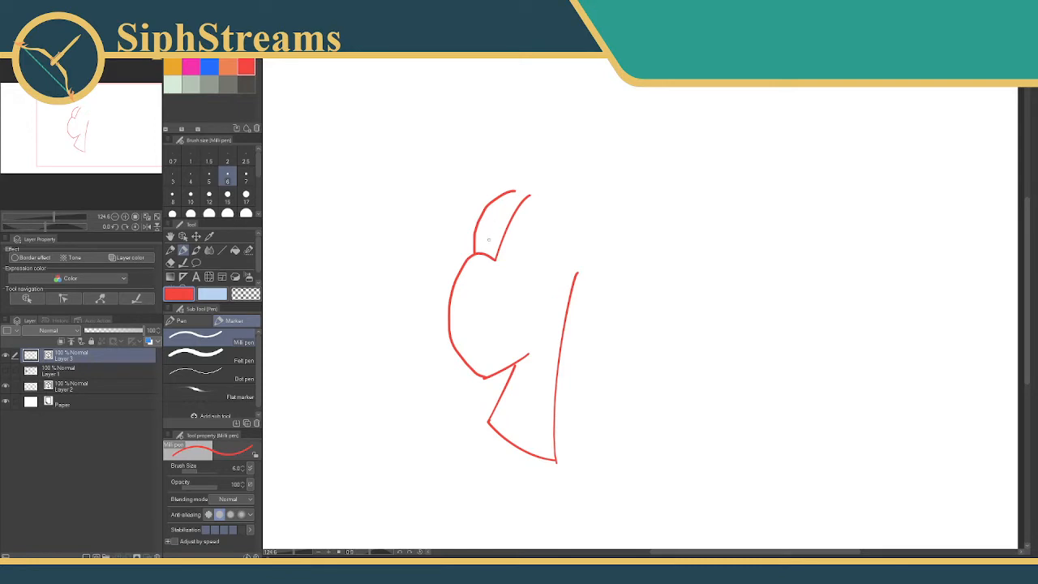
Draw two oval eyes with pupils and a smirking mouth on the red face, undoing unwanted strokes.
{"action": "mouse_move", "coordinate": [511, 235]}
{"action": "left_mouse_down"}
{"action": "mouse_move", "coordinate": [536, 234]}
{"action": "mouse_move", "coordinate": [498, 233]}
{"action": "mouse_move", "coordinate": [519, 225]}
{"action": "mouse_move", "coordinate": [489, 256]}
{"action": "mouse_move", "coordinate": [513, 261]}
{"action": "left_mouse_up"}
{"action": "key", "text": "ctrl+z"}
{"action": "mouse_move", "coordinate": [472, 307]}
{"action": "left_mouse_down"}
{"action": "mouse_move", "coordinate": [497, 304]}
{"action": "mouse_move", "coordinate": [485, 316]}
{"action": "mouse_move", "coordinate": [519, 297]}
{"action": "mouse_move", "coordinate": [495, 323]}
{"action": "left_mouse_up"}
{"action": "key", "text": "ctrl+z"}
{"action": "key", "text": "ctrl+z"}
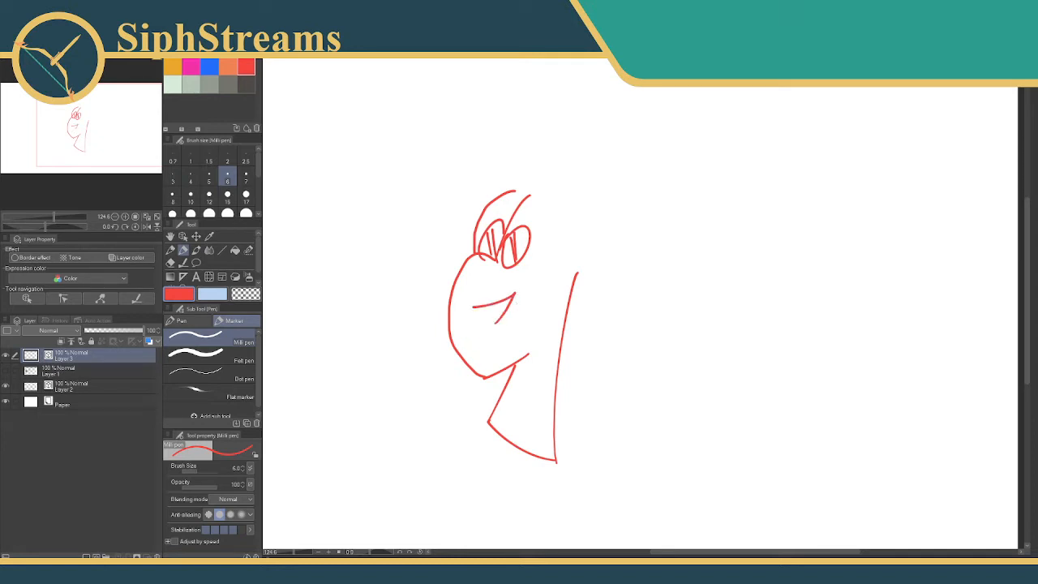
Draw the red ear with its inner fold and erase the neck line running through it.
{"action": "left_click_drag", "start_coordinate": [562, 261], "coordinate": [555, 315]}
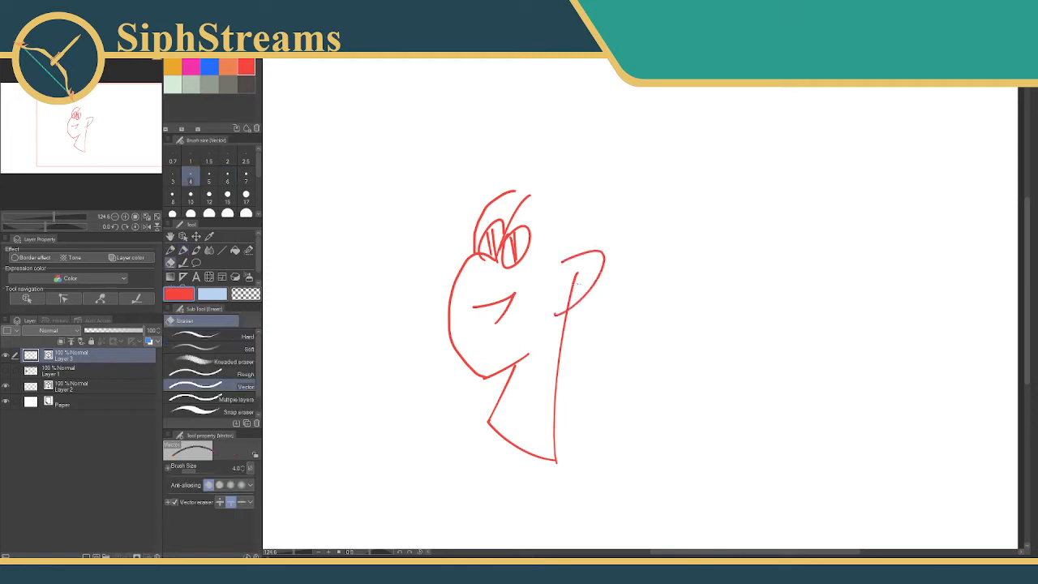
{"action": "left_click_drag", "start_coordinate": [589, 263], "coordinate": [567, 287]}
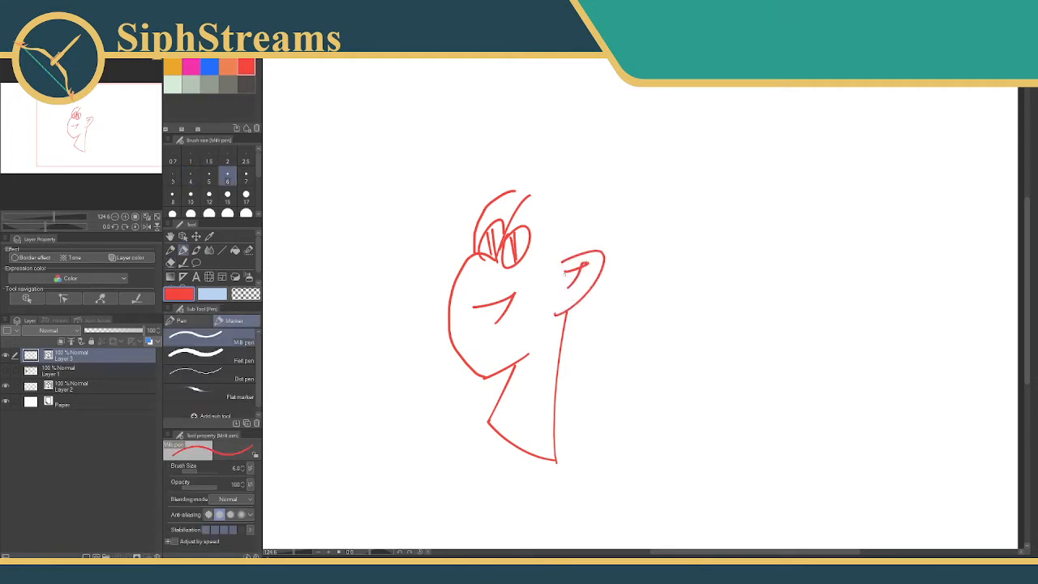
{"action": "left_click_drag", "start_coordinate": [569, 240], "coordinate": [556, 278]}
Draw the forehead hairline, the sideburn and the sloping top of the head down to the ear in red.
{"action": "mouse_move", "coordinate": [504, 218]}
{"action": "left_mouse_down"}
{"action": "mouse_move", "coordinate": [465, 257]}
{"action": "mouse_move", "coordinate": [545, 274]}
{"action": "left_mouse_up"}
{"action": "key", "text": "ctrl+z"}
{"action": "key", "text": "ctrl+z"}
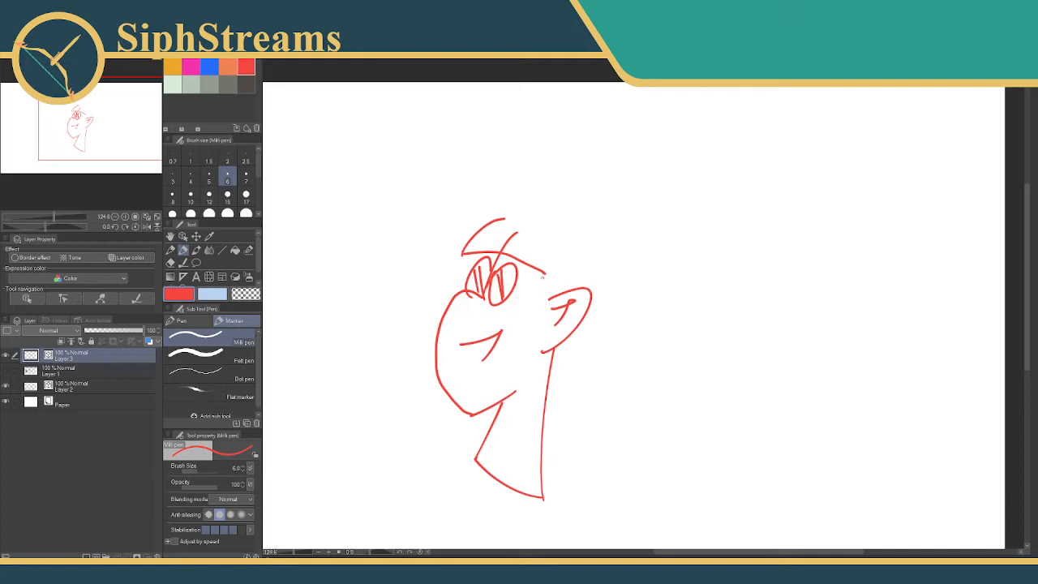
{"action": "left_click_drag", "start_coordinate": [542, 277], "coordinate": [532, 375]}
{"action": "left_click_drag", "start_coordinate": [541, 301], "coordinate": [535, 371]}
{"action": "left_click_drag", "start_coordinate": [549, 293], "coordinate": [539, 315]}
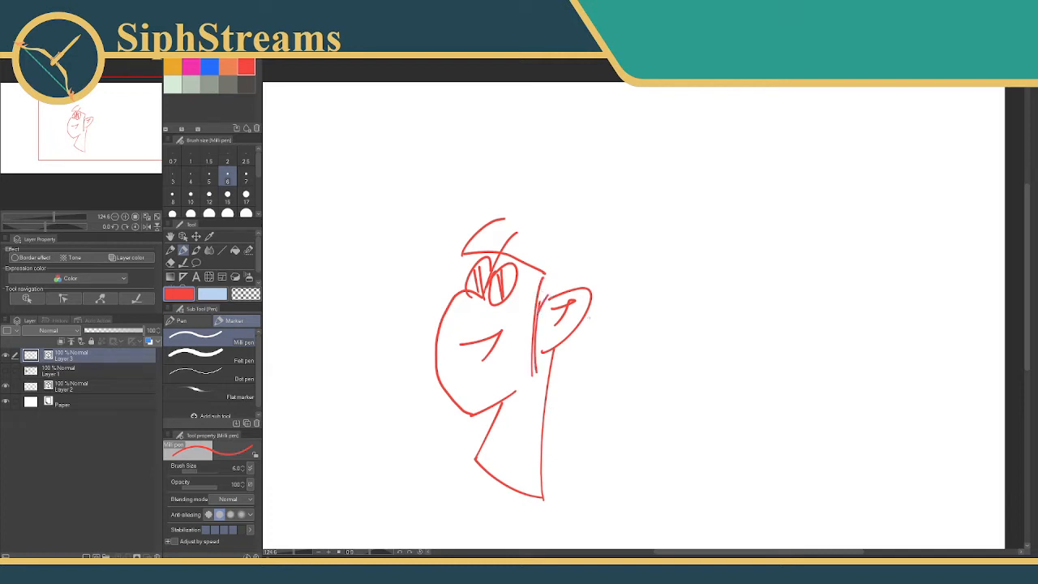
{"action": "left_click_drag", "start_coordinate": [504, 219], "coordinate": [590, 299]}
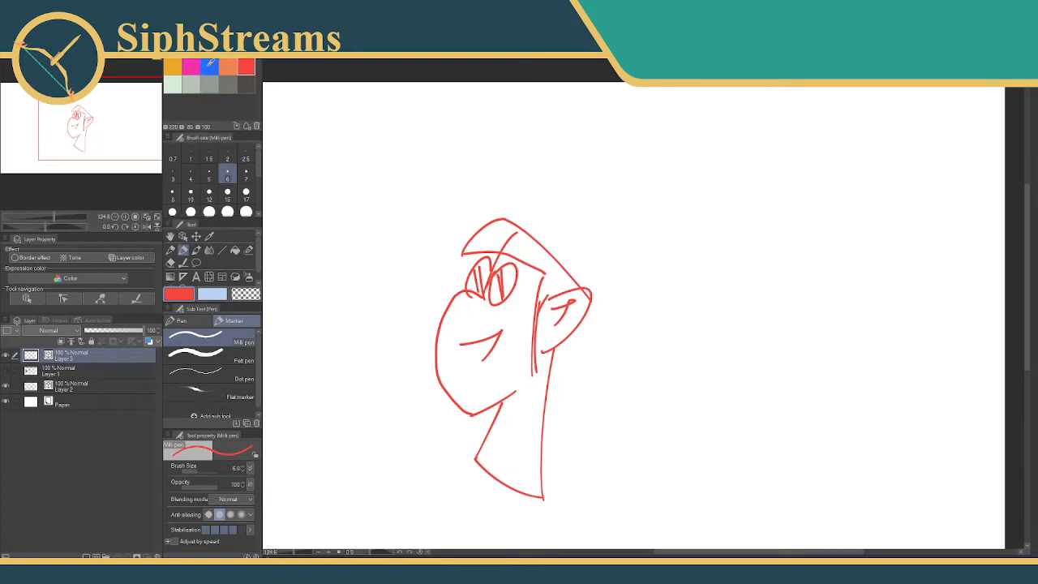
Draw a large orange floppy pointed hat with a wide brim around the head, cutting a jagged notch into the brim.
{"action": "left_click", "coordinate": [227, 66]}
{"action": "mouse_move", "coordinate": [444, 286]}
{"action": "left_mouse_down"}
{"action": "mouse_move", "coordinate": [425, 235]}
{"action": "mouse_move", "coordinate": [678, 459]}
{"action": "left_mouse_up"}
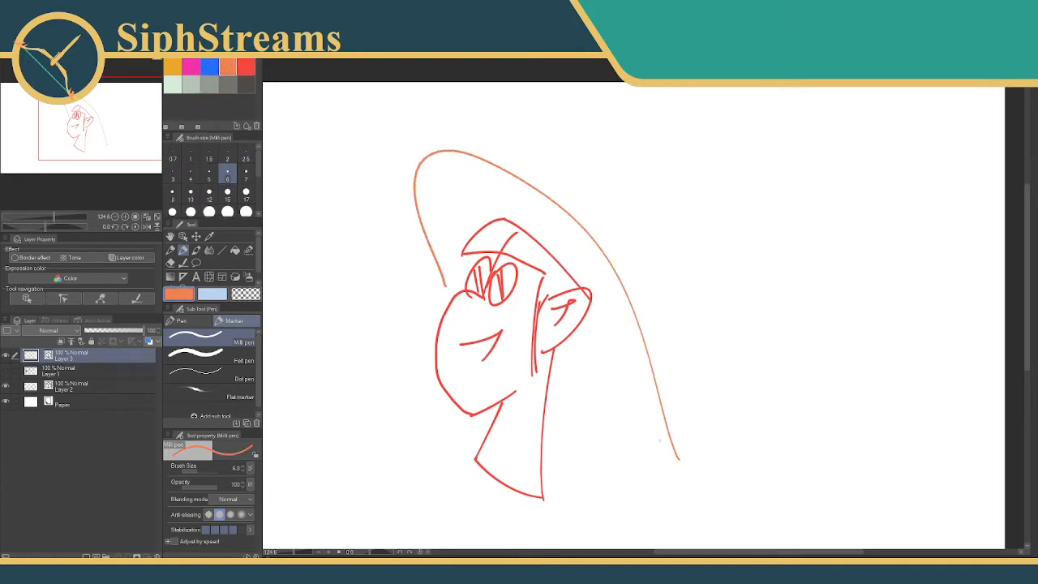
{"action": "left_click_drag", "start_coordinate": [551, 364], "coordinate": [679, 472]}
{"action": "mouse_move", "coordinate": [523, 179]}
{"action": "left_mouse_down"}
{"action": "mouse_move", "coordinate": [718, 186]}
{"action": "mouse_move", "coordinate": [707, 278]}
{"action": "mouse_move", "coordinate": [668, 293]}
{"action": "mouse_move", "coordinate": [700, 261]}
{"action": "mouse_move", "coordinate": [686, 210]}
{"action": "mouse_move", "coordinate": [626, 303]}
{"action": "left_mouse_up"}
{"action": "mouse_move", "coordinate": [548, 195]}
{"action": "left_mouse_down"}
{"action": "mouse_move", "coordinate": [548, 209]}
{"action": "mouse_move", "coordinate": [582, 217]}
{"action": "mouse_move", "coordinate": [571, 208]}
{"action": "mouse_move", "coordinate": [549, 201]}
{"action": "mouse_move", "coordinate": [589, 227]}
{"action": "left_mouse_up"}
{"action": "key", "text": "e"}
{"action": "key", "text": "p"}
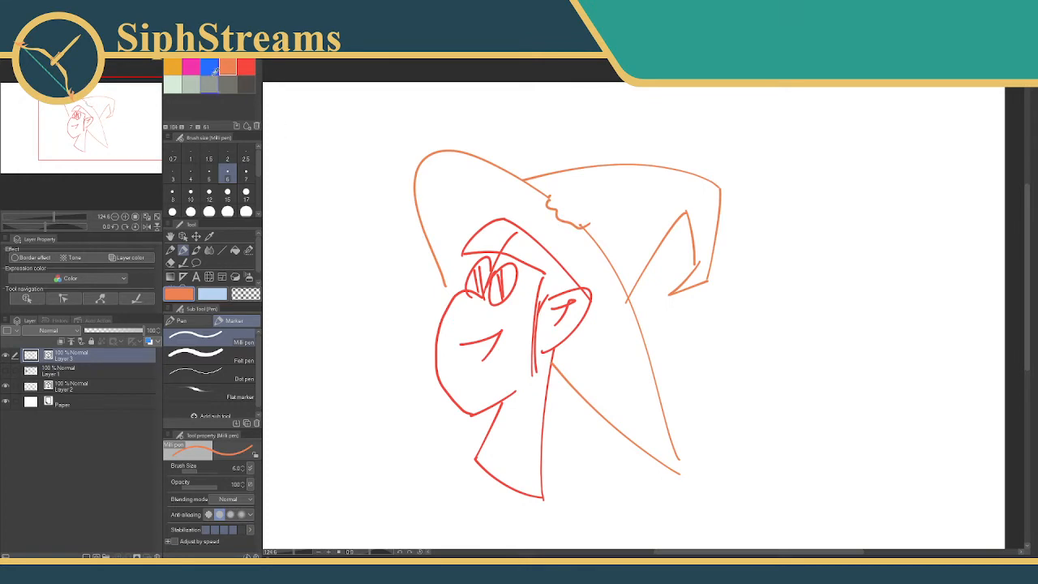
Erase the leftover guideline through the forehead and eyes, and redraw the fringe and solid pupils in red.
{"action": "left_click", "coordinate": [246, 66]}
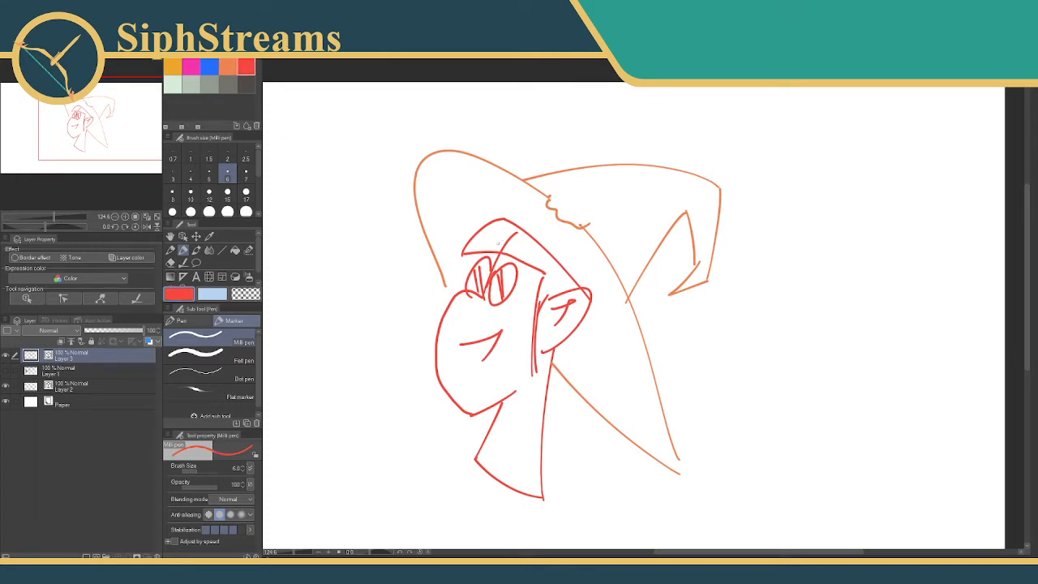
{"action": "key", "text": "e"}
{"action": "mouse_move", "coordinate": [498, 243]}
{"action": "left_mouse_down"}
{"action": "mouse_move", "coordinate": [510, 242]}
{"action": "mouse_move", "coordinate": [491, 252]}
{"action": "mouse_move", "coordinate": [509, 245]}
{"action": "mouse_move", "coordinate": [542, 267]}
{"action": "mouse_move", "coordinate": [488, 261]}
{"action": "mouse_move", "coordinate": [475, 284]}
{"action": "mouse_move", "coordinate": [497, 295]}
{"action": "mouse_move", "coordinate": [480, 282]}
{"action": "left_mouse_up"}
{"action": "key", "text": "p"}
{"action": "key", "text": "e"}
{"action": "key", "text": "p"}
{"action": "key", "text": "e"}
{"action": "key", "text": "p"}
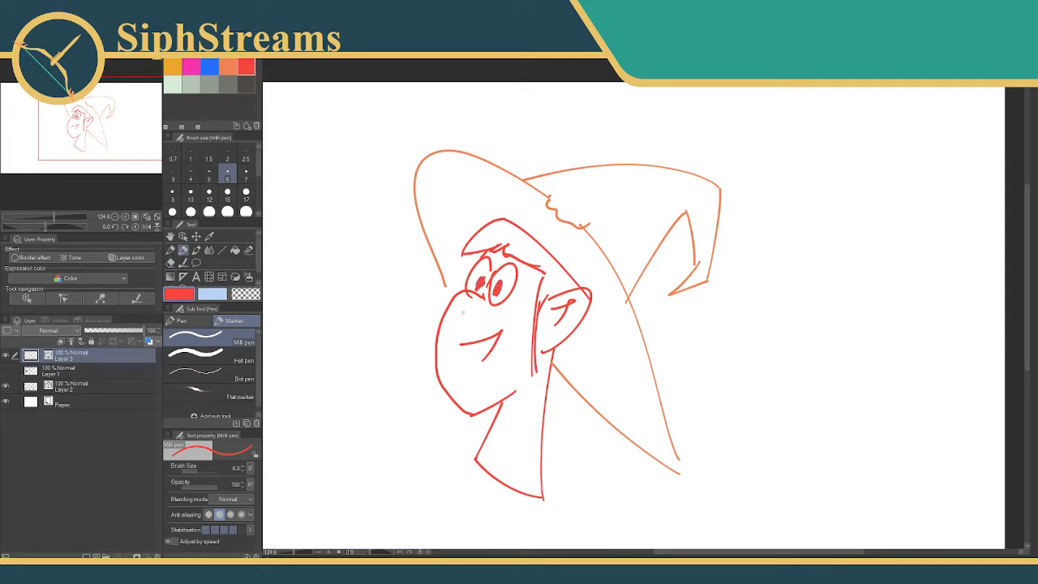
Draw a grey V-shaped stitched patch on the hat's crown and switch the drawing colour back to red.
{"action": "left_click", "coordinate": [224, 81]}
{"action": "mouse_move", "coordinate": [581, 168]}
{"action": "left_mouse_down"}
{"action": "mouse_move", "coordinate": [607, 198]}
{"action": "mouse_move", "coordinate": [632, 167]}
{"action": "mouse_move", "coordinate": [630, 186]}
{"action": "mouse_move", "coordinate": [598, 185]}
{"action": "left_mouse_up"}
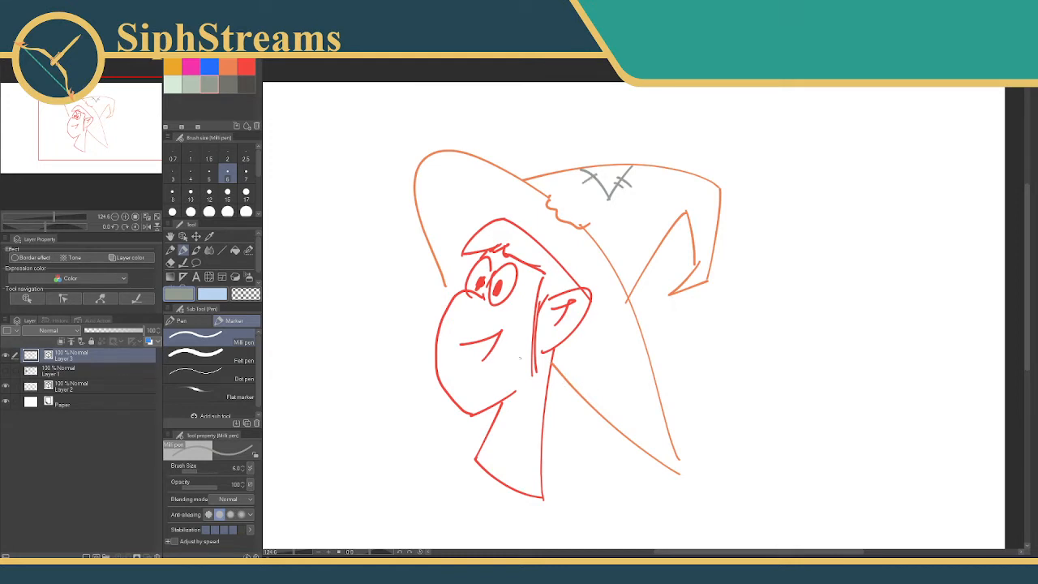
{"action": "mouse_move", "coordinate": [468, 350]}
{"action": "left_mouse_down"}
{"action": "mouse_move", "coordinate": [465, 266]}
{"action": "mouse_move", "coordinate": [458, 280]}
{"action": "left_mouse_up"}
{"action": "left_click", "coordinate": [246, 68]}
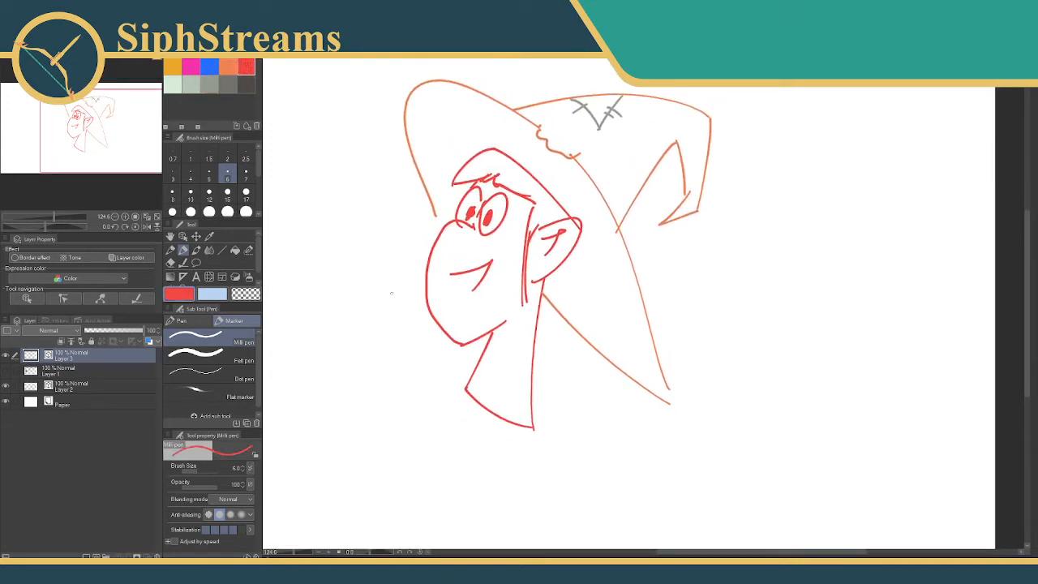
Replace the V-shaped neck base with a single curved red neckline, and trim the leftover lines below it with the Vector eraser.
{"action": "left_click_drag", "start_coordinate": [465, 387], "coordinate": [529, 365]}
{"action": "key", "text": "e"}
{"action": "left_click_drag", "start_coordinate": [508, 409], "coordinate": [503, 426]}
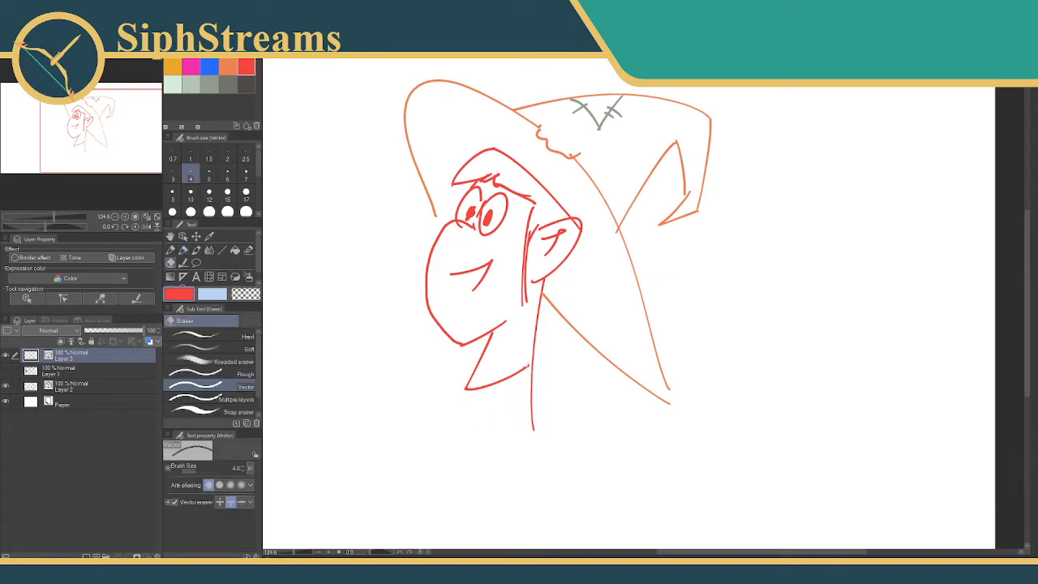
{"action": "left_click_drag", "start_coordinate": [524, 363], "coordinate": [537, 377]}
{"action": "key", "text": "ctrl+z"}
{"action": "key", "text": "p"}
{"action": "mouse_move", "coordinate": [529, 367]}
{"action": "left_mouse_down"}
{"action": "mouse_move", "coordinate": [541, 356]}
{"action": "mouse_move", "coordinate": [532, 402]}
{"action": "left_mouse_up"}
{"action": "key", "text": "e"}
{"action": "key", "text": "p"}
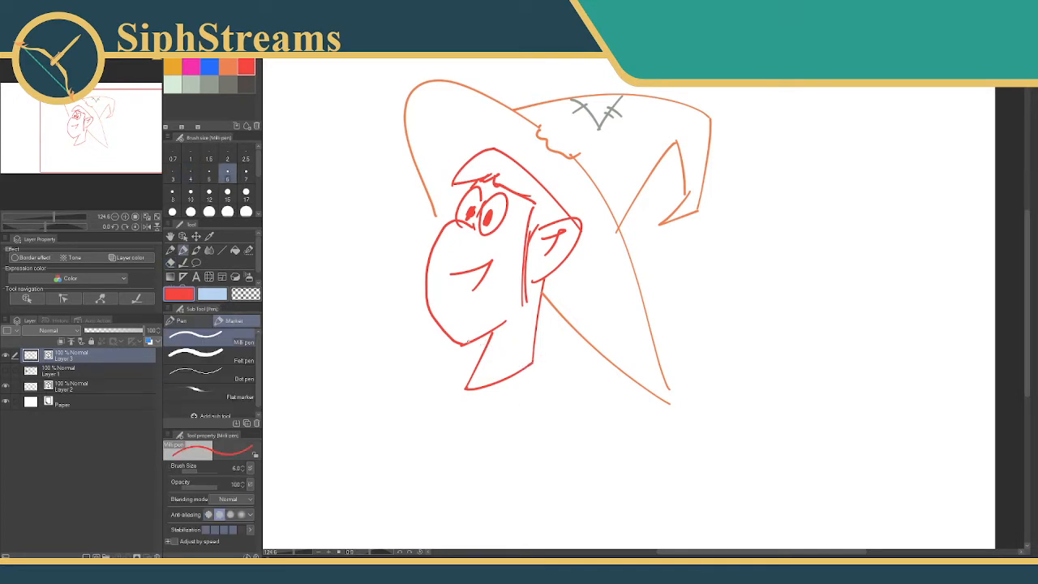
{"action": "left_click_drag", "start_coordinate": [458, 340], "coordinate": [465, 374]}
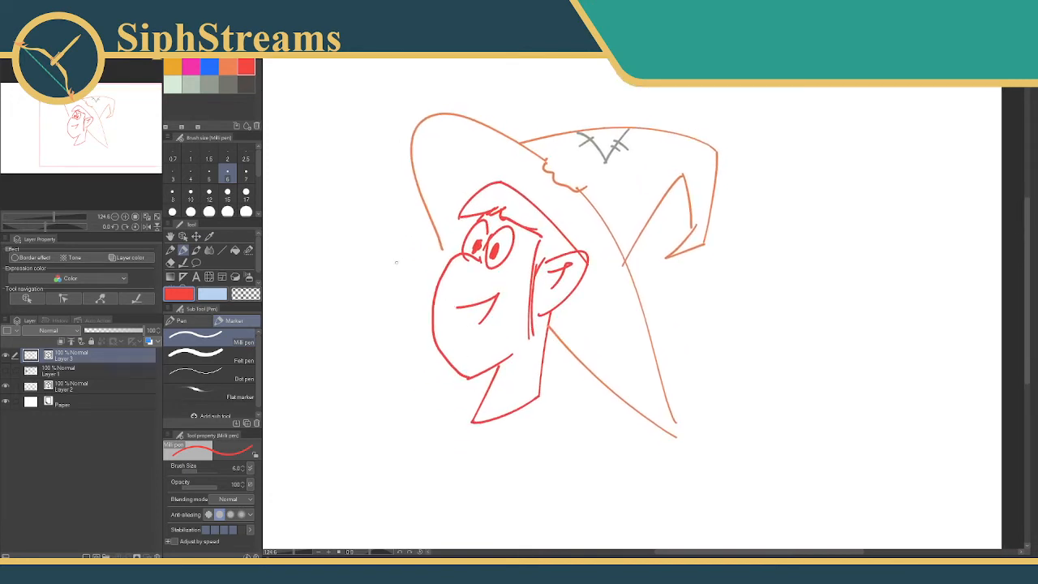
Extend the front end of the orange hat brim so that it meets the face outline above the nose.
{"action": "left_click", "coordinate": [443, 249], "text": "ctrl"}
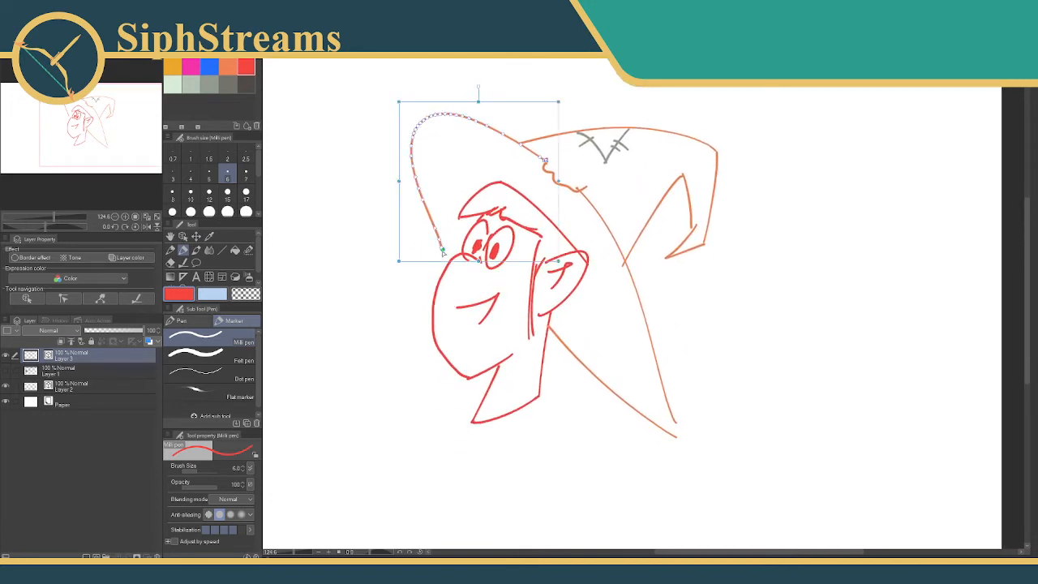
{"action": "left_click_drag", "start_coordinate": [452, 258], "coordinate": [443, 247]}
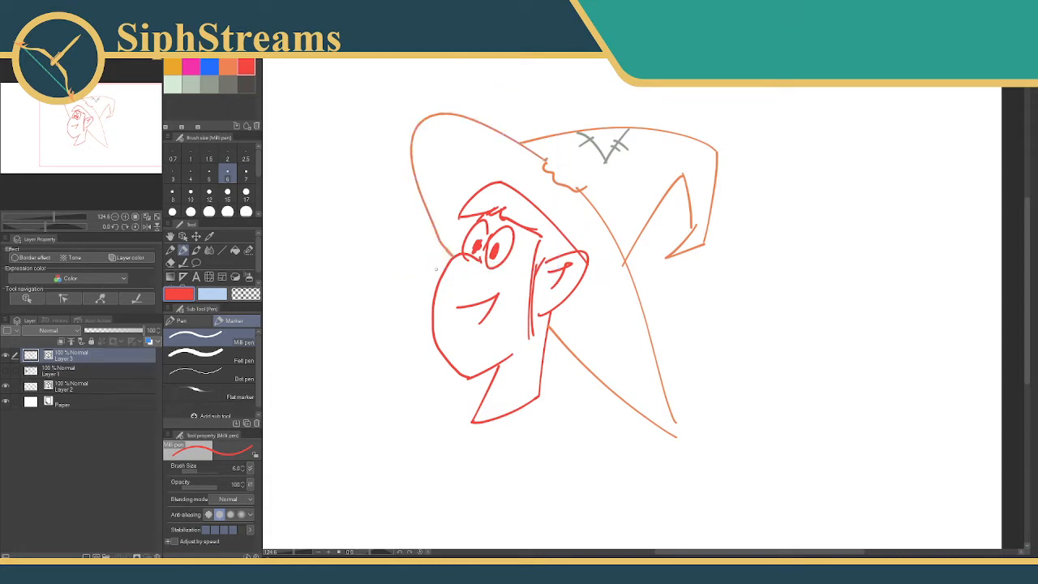
{"action": "mouse_move", "coordinate": [373, 339]}
{"action": "left_mouse_down"}
{"action": "mouse_move", "coordinate": [361, 326]}
{"action": "mouse_move", "coordinate": [375, 326]}
{"action": "left_mouse_up"}
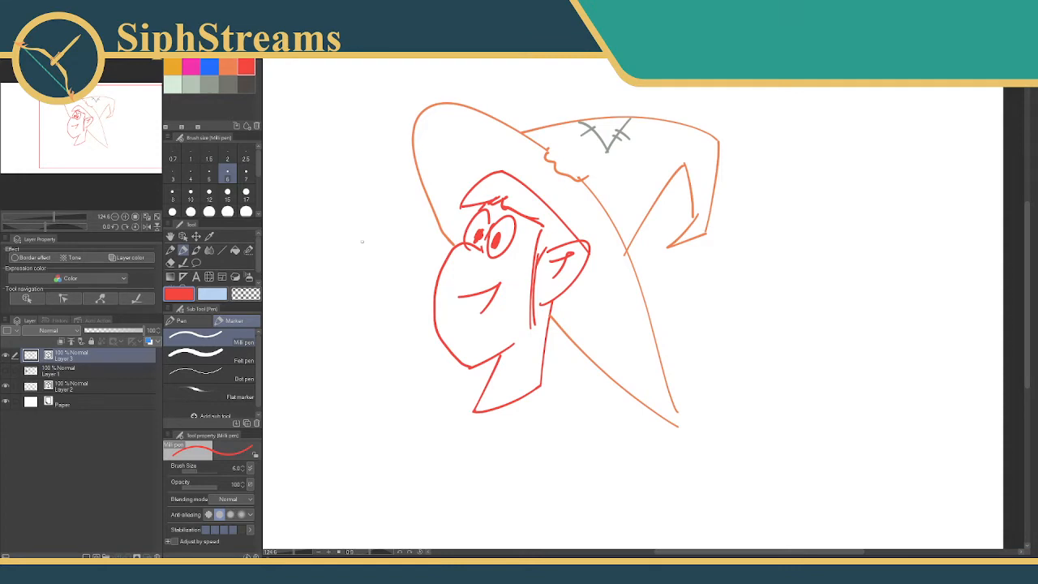
Add fine grey-green strokes at size 2 on the hat's folded tip and a red hair strand at size 4 under the fringe.
{"action": "left_click", "coordinate": [191, 83]}
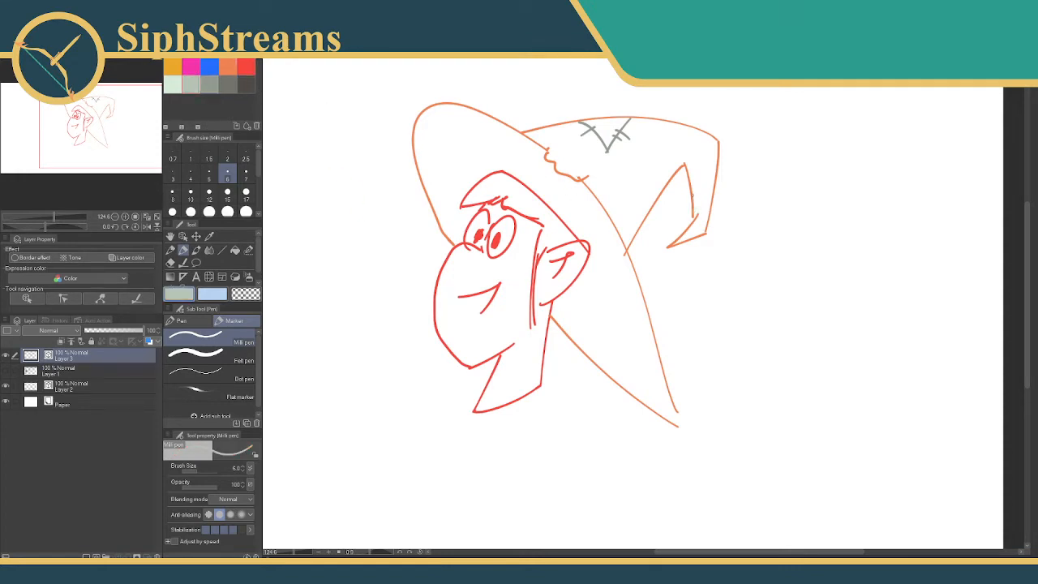
{"action": "left_click", "coordinate": [228, 156]}
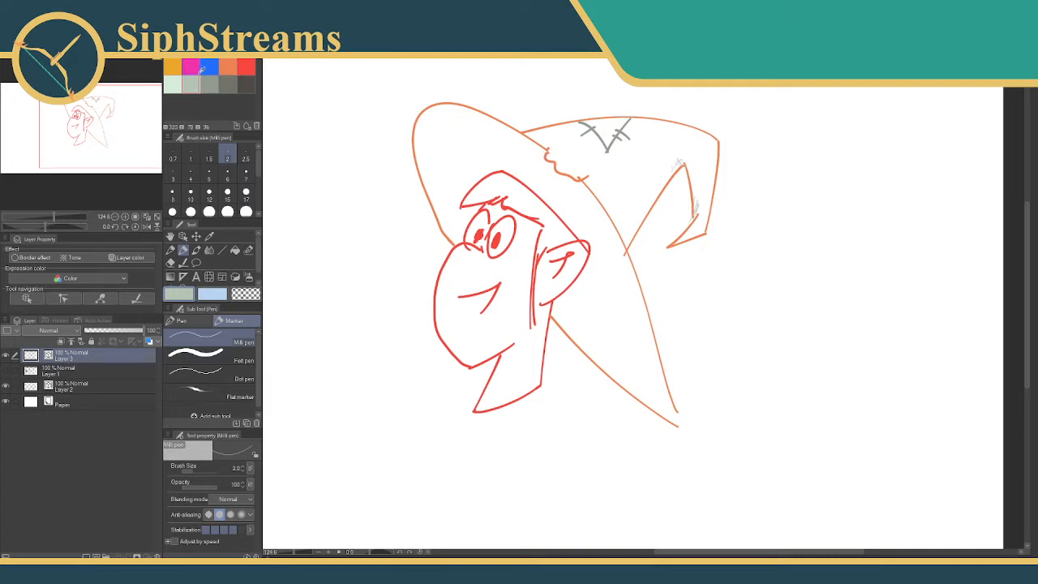
{"action": "left_click", "coordinate": [247, 67]}
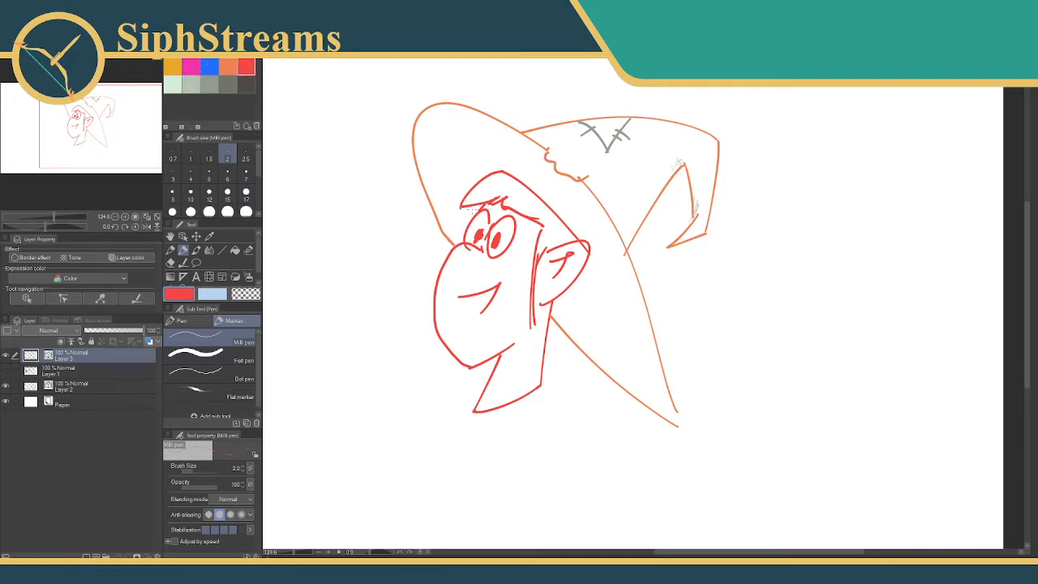
{"action": "left_click", "coordinate": [191, 173]}
{"action": "mouse_move", "coordinate": [468, 201]}
{"action": "left_mouse_down"}
{"action": "mouse_move", "coordinate": [462, 227]}
{"action": "mouse_move", "coordinate": [463, 214]}
{"action": "left_mouse_up"}
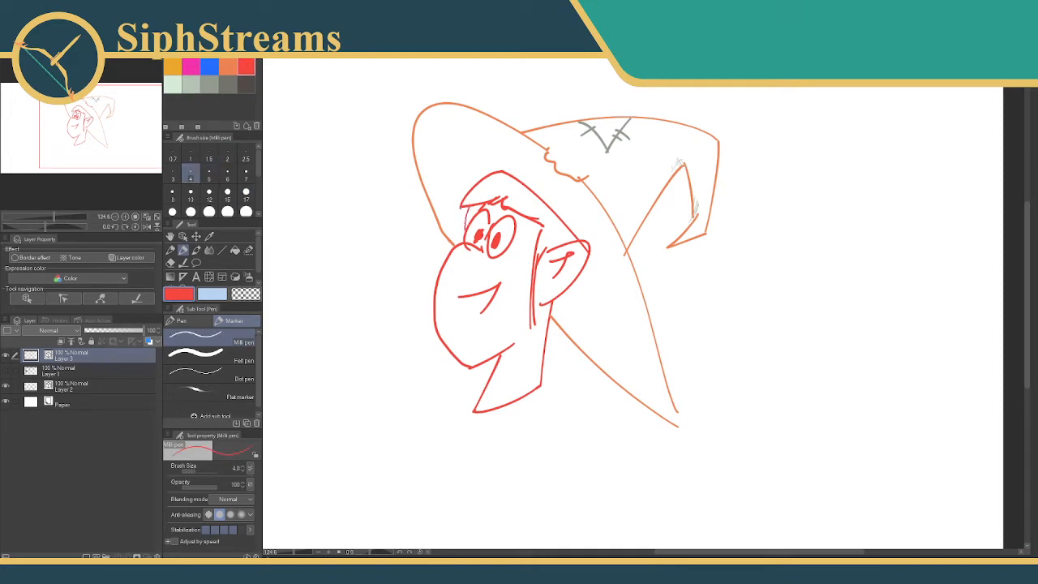
Try a red stroke at brush size 6 beside the face, undo it and return to size 4.
{"action": "left_click", "coordinate": [232, 172]}
{"action": "left_click_drag", "start_coordinate": [404, 192], "coordinate": [397, 272]}
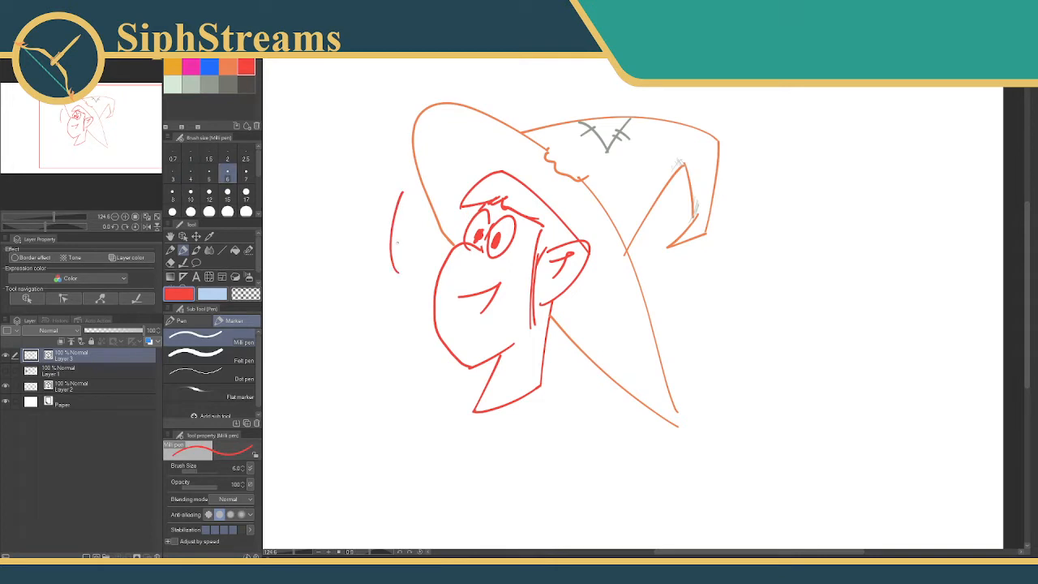
{"action": "key", "text": "ctrl+z"}
{"action": "left_click", "coordinate": [192, 174]}
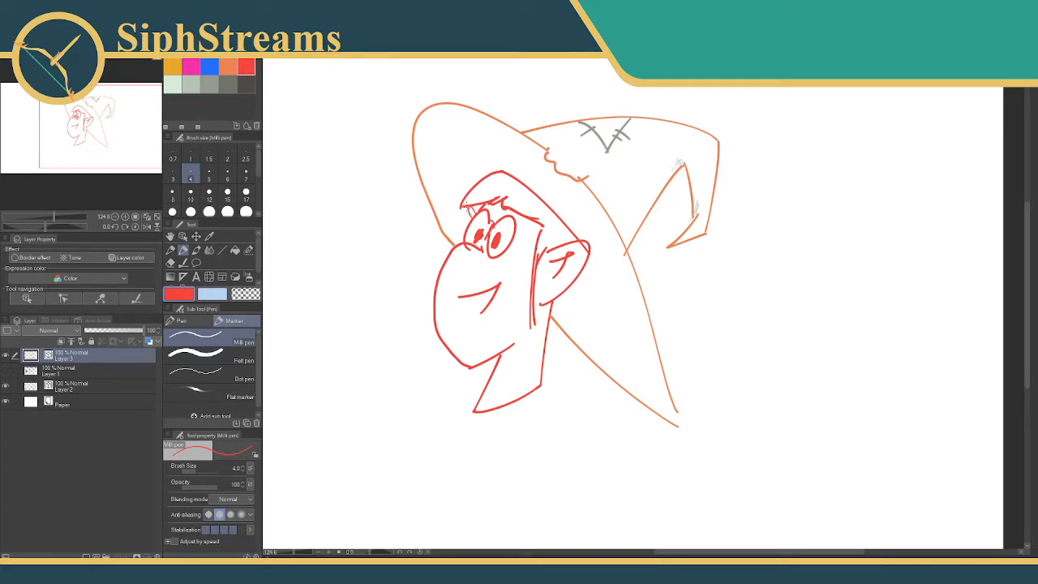
Draw the shirt's shoulder lines in blue, extending outward from both sides of the neck.
{"action": "mouse_move", "coordinate": [387, 322]}
{"action": "left_mouse_down"}
{"action": "mouse_move", "coordinate": [366, 237]}
{"action": "mouse_move", "coordinate": [372, 246]}
{"action": "left_mouse_up"}
{"action": "left_click_drag", "start_coordinate": [294, 552], "coordinate": [298, 551]}
{"action": "mouse_move", "coordinate": [426, 382]}
{"action": "left_mouse_down"}
{"action": "mouse_move", "coordinate": [546, 343]}
{"action": "mouse_move", "coordinate": [599, 350]}
{"action": "left_mouse_up"}
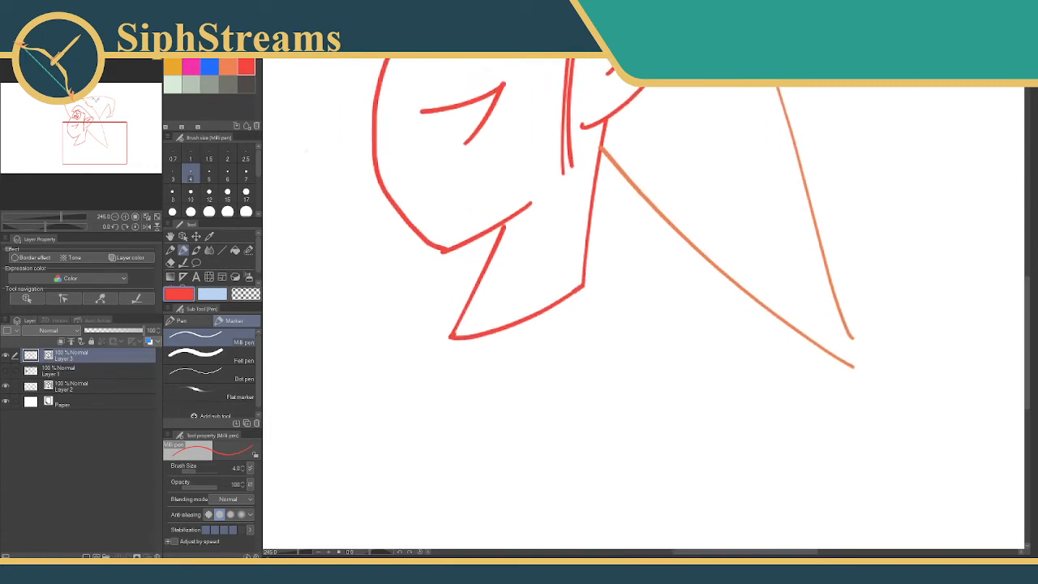
{"action": "left_click", "coordinate": [209, 68]}
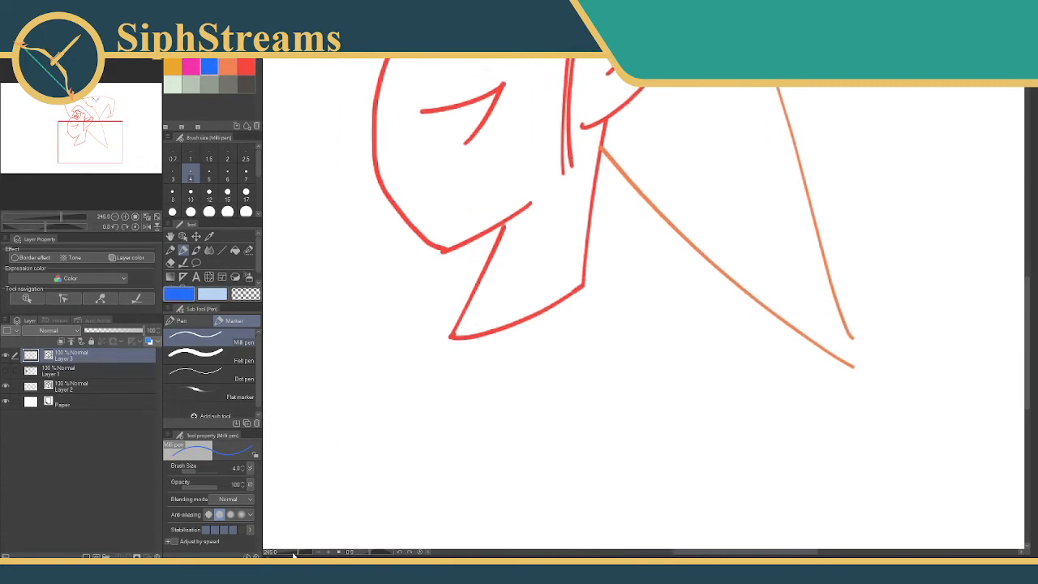
{"action": "left_click_drag", "start_coordinate": [293, 551], "coordinate": [299, 551]}
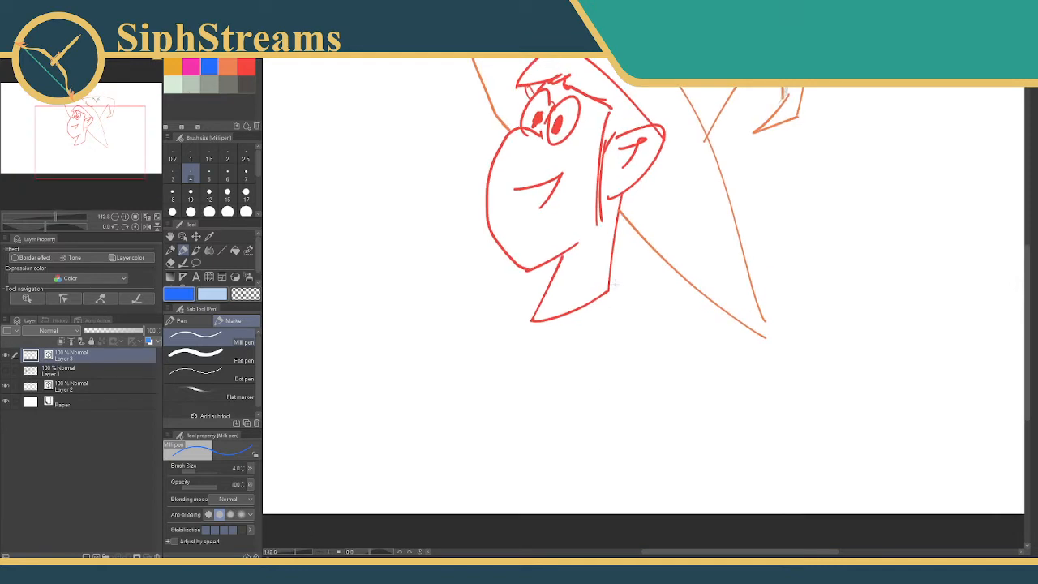
{"action": "left_click_drag", "start_coordinate": [609, 289], "coordinate": [667, 349]}
{"action": "key", "text": "ctrl+z"}
{"action": "left_click_drag", "start_coordinate": [609, 289], "coordinate": [669, 308]}
{"action": "mouse_move", "coordinate": [550, 279]}
{"action": "left_mouse_down"}
{"action": "mouse_move", "coordinate": [496, 284]}
{"action": "mouse_move", "coordinate": [528, 274]}
{"action": "mouse_move", "coordinate": [476, 259]}
{"action": "left_mouse_up"}
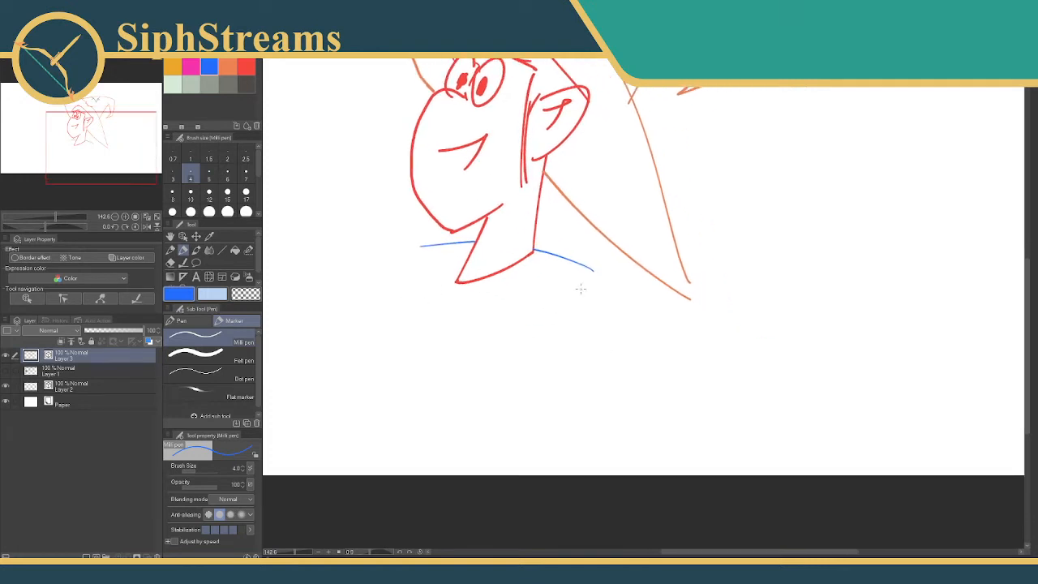
Draw the wide sleeve below the back shoulder in blue, with a wavy hem, an inner edge and short fold lines.
{"action": "mouse_move", "coordinate": [594, 273]}
{"action": "left_mouse_down"}
{"action": "mouse_move", "coordinate": [667, 458]}
{"action": "mouse_move", "coordinate": [510, 443]}
{"action": "left_mouse_up"}
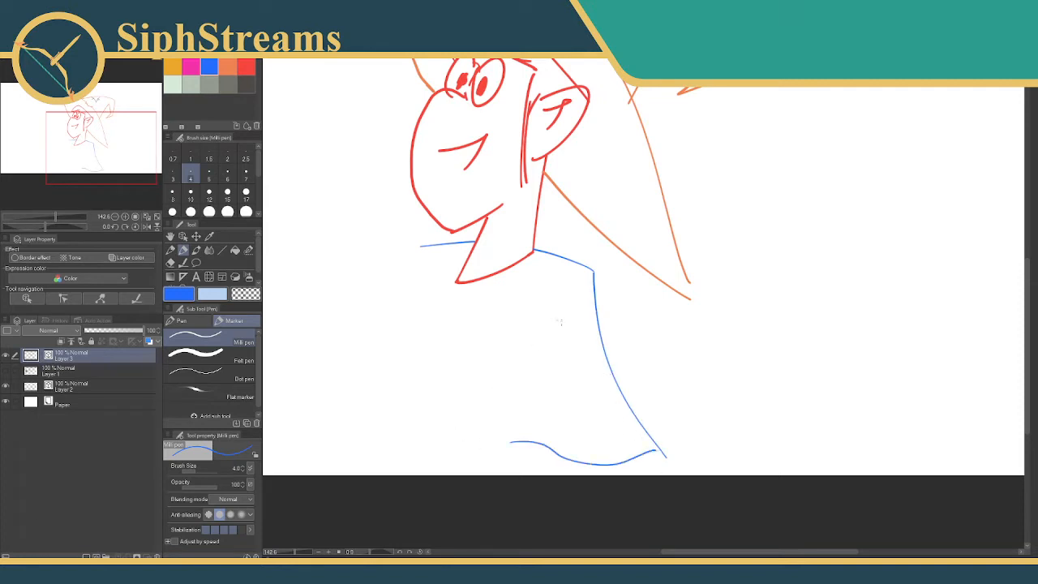
{"action": "left_click_drag", "start_coordinate": [558, 308], "coordinate": [523, 415]}
{"action": "left_click_drag", "start_coordinate": [568, 362], "coordinate": [566, 402]}
{"action": "left_click_drag", "start_coordinate": [581, 364], "coordinate": [589, 389]}
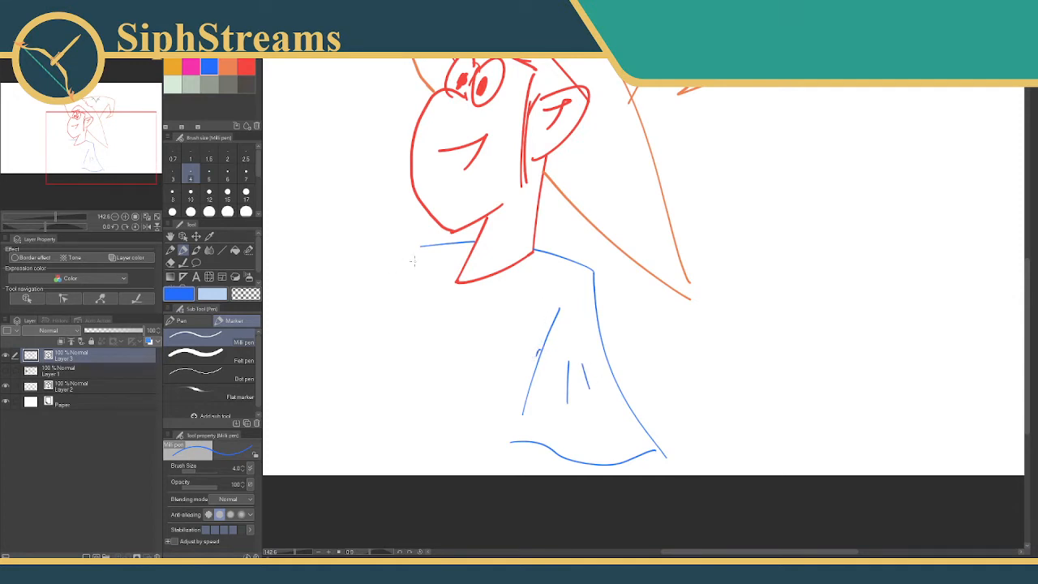
Draw the front sleeve in blue with a scalloped hem and a fold line, and add the torso's front edge beside it.
{"action": "left_click_drag", "start_coordinate": [415, 284], "coordinate": [384, 419]}
{"action": "key", "text": "ctrl+z"}
{"action": "left_click_drag", "start_coordinate": [415, 283], "coordinate": [376, 403]}
{"action": "key", "text": "ctrl+z"}
{"action": "mouse_move", "coordinate": [417, 291]}
{"action": "left_mouse_down"}
{"action": "mouse_move", "coordinate": [389, 387]}
{"action": "mouse_move", "coordinate": [385, 432]}
{"action": "left_mouse_up"}
{"action": "left_click_drag", "start_coordinate": [415, 356], "coordinate": [485, 367]}
{"action": "mouse_move", "coordinate": [490, 256]}
{"action": "left_mouse_down"}
{"action": "mouse_move", "coordinate": [396, 368]}
{"action": "mouse_move", "coordinate": [407, 366]}
{"action": "mouse_move", "coordinate": [413, 389]}
{"action": "mouse_move", "coordinate": [443, 412]}
{"action": "left_mouse_up"}
{"action": "left_click_drag", "start_coordinate": [458, 320], "coordinate": [424, 381]}
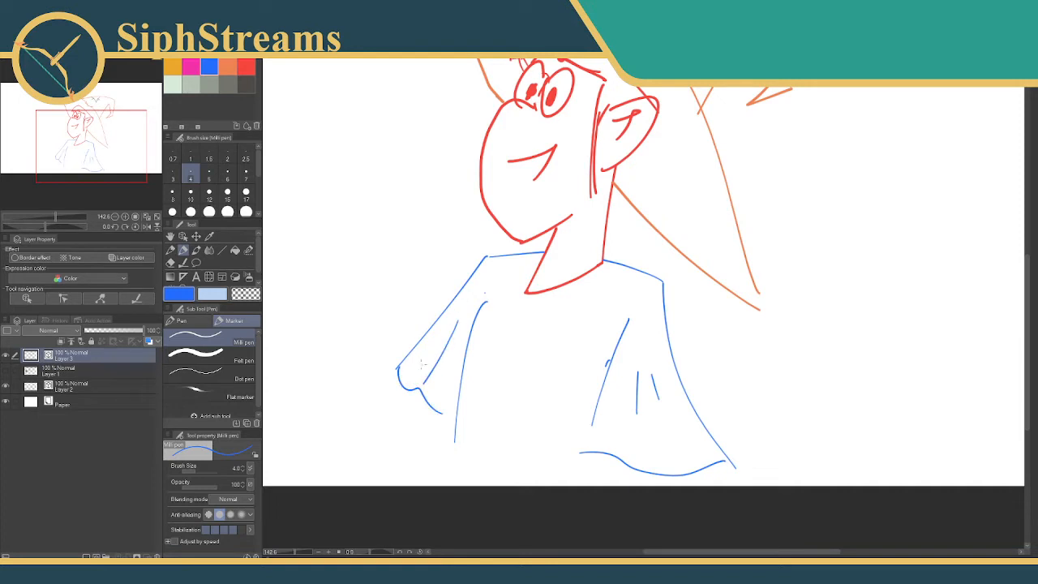
Draw a red arm line below the front sleeve and a short one below the back sleeve's hem.
{"action": "left_click", "coordinate": [246, 66]}
{"action": "left_click_drag", "start_coordinate": [415, 391], "coordinate": [394, 484]}
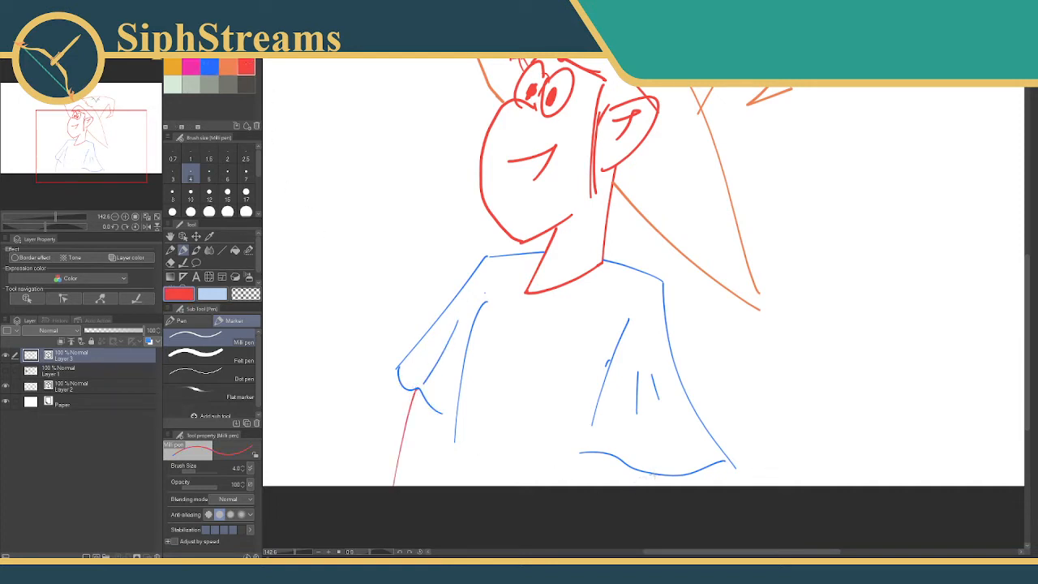
{"action": "left_click_drag", "start_coordinate": [653, 476], "coordinate": [658, 484]}
Extend the torso's front edge in blue to the canvas border and join the front sleeve's hem to it.
{"action": "left_click", "coordinate": [209, 66]}
{"action": "left_click_drag", "start_coordinate": [453, 438], "coordinate": [450, 488]}
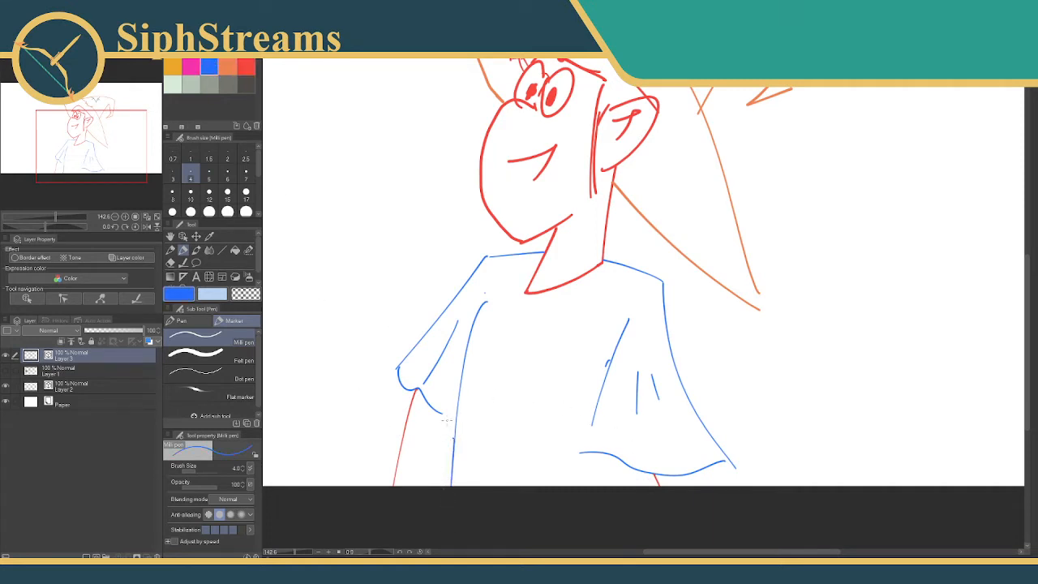
{"action": "mouse_move", "coordinate": [442, 428]}
{"action": "left_mouse_down"}
{"action": "mouse_move", "coordinate": [452, 413]}
{"action": "mouse_move", "coordinate": [462, 436]}
{"action": "mouse_move", "coordinate": [477, 421]}
{"action": "left_mouse_up"}
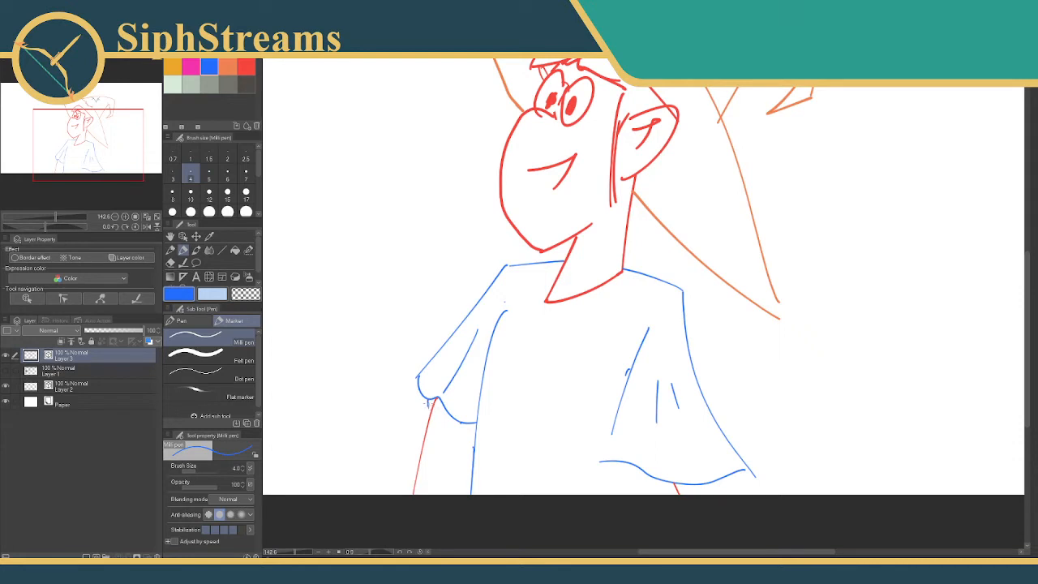
Add the inside of the front sleeve's hem in blue and the second red arm line below the back sleeve.
{"action": "left_click_drag", "start_coordinate": [693, 496], "coordinate": [653, 432]}
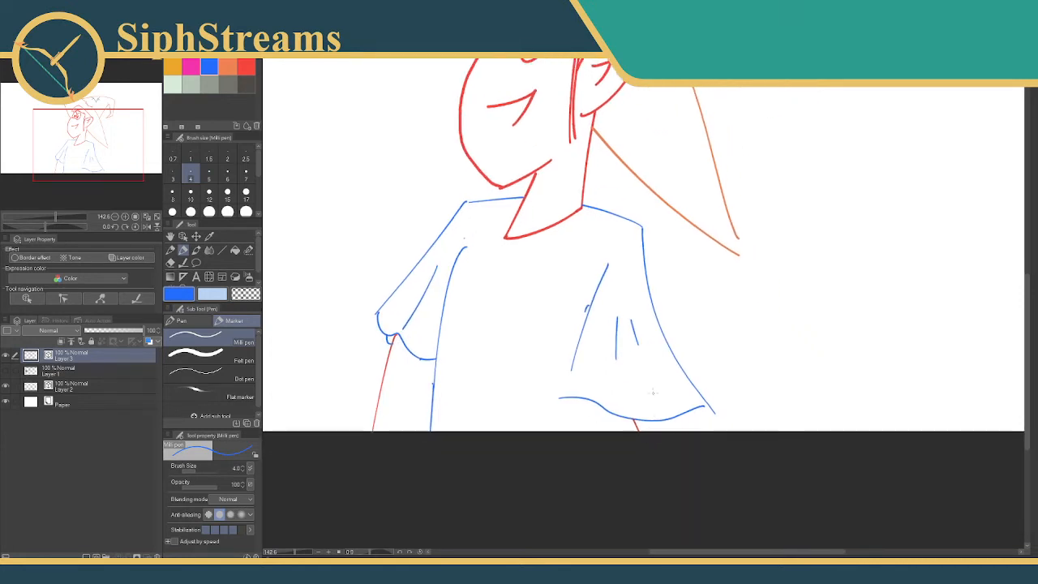
{"action": "left_click", "coordinate": [247, 67]}
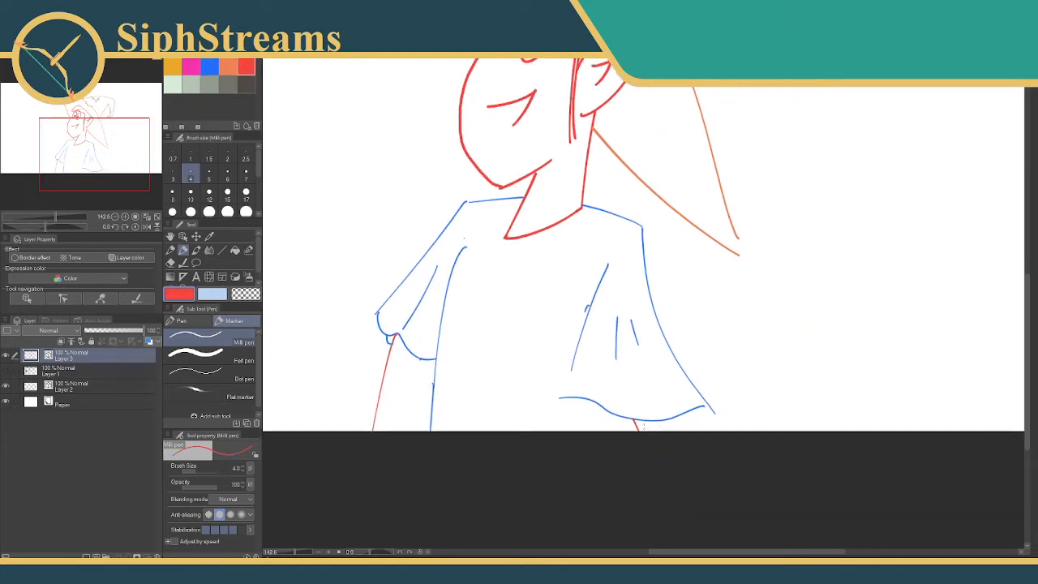
{"action": "left_click_drag", "start_coordinate": [591, 399], "coordinate": [576, 461]}
{"action": "key", "text": "ctrl+z"}
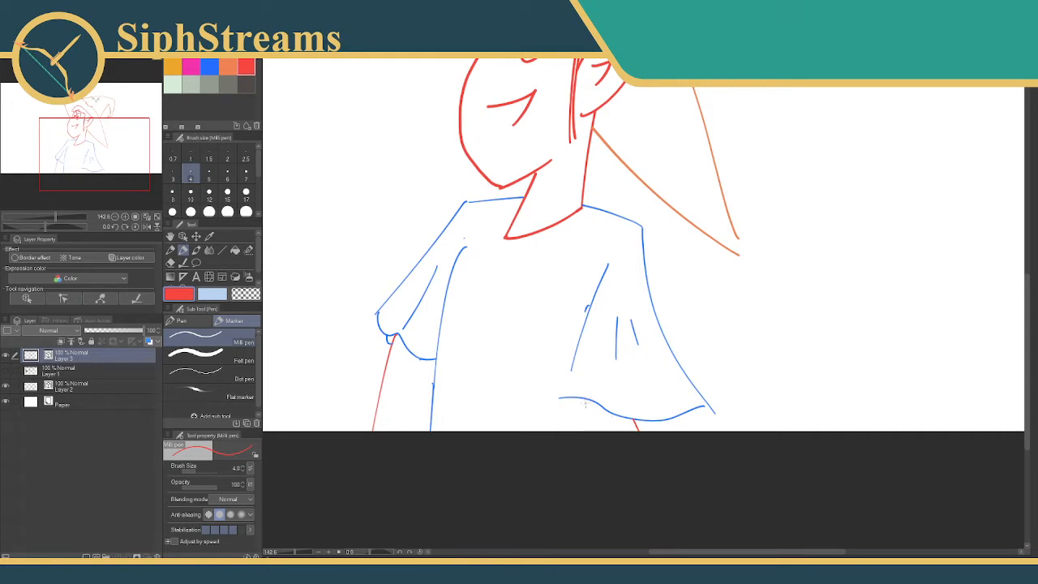
{"action": "left_click_drag", "start_coordinate": [584, 399], "coordinate": [575, 433]}
Thin the face, neck and shirt lines using Adjust line width set to Narrow at 2.0.
{"action": "scroll", "coordinate": [514, 302], "scroll_direction": "up", "scroll_amount": 5}
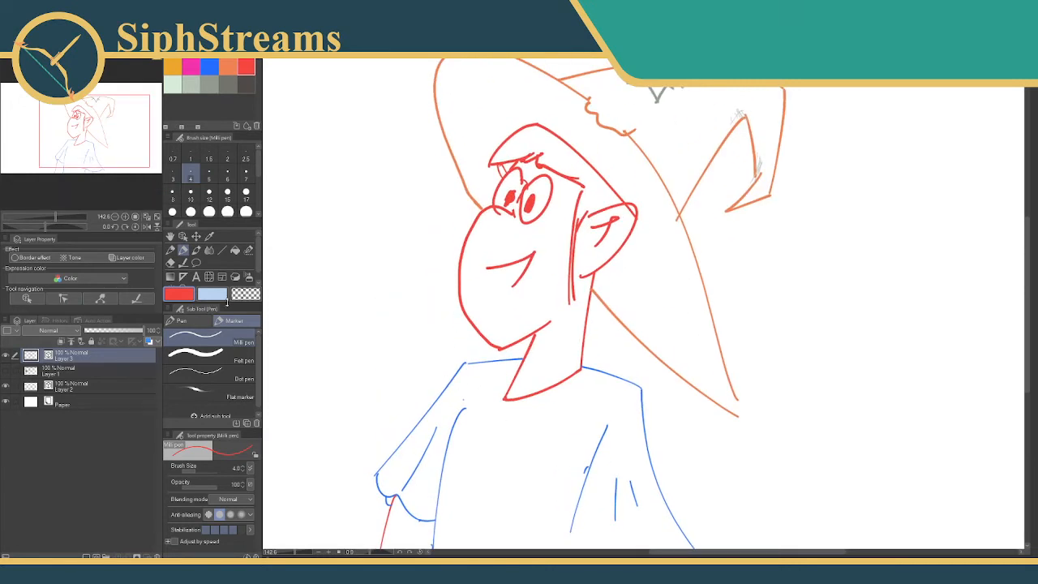
{"action": "left_click", "coordinate": [183, 264]}
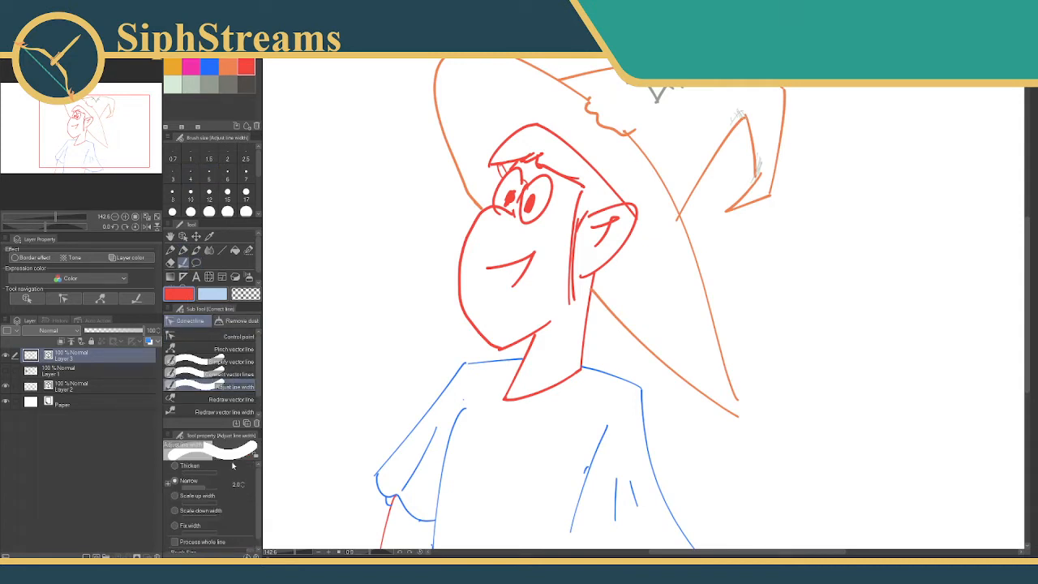
{"action": "mouse_move", "coordinate": [472, 233]}
{"action": "left_mouse_down"}
{"action": "mouse_move", "coordinate": [496, 308]}
{"action": "mouse_move", "coordinate": [547, 345]}
{"action": "mouse_move", "coordinate": [602, 237]}
{"action": "mouse_move", "coordinate": [582, 167]}
{"action": "mouse_move", "coordinate": [485, 204]}
{"action": "mouse_move", "coordinate": [512, 245]}
{"action": "mouse_move", "coordinate": [567, 268]}
{"action": "mouse_move", "coordinate": [547, 237]}
{"action": "mouse_move", "coordinate": [510, 404]}
{"action": "mouse_move", "coordinate": [568, 389]}
{"action": "left_mouse_up"}
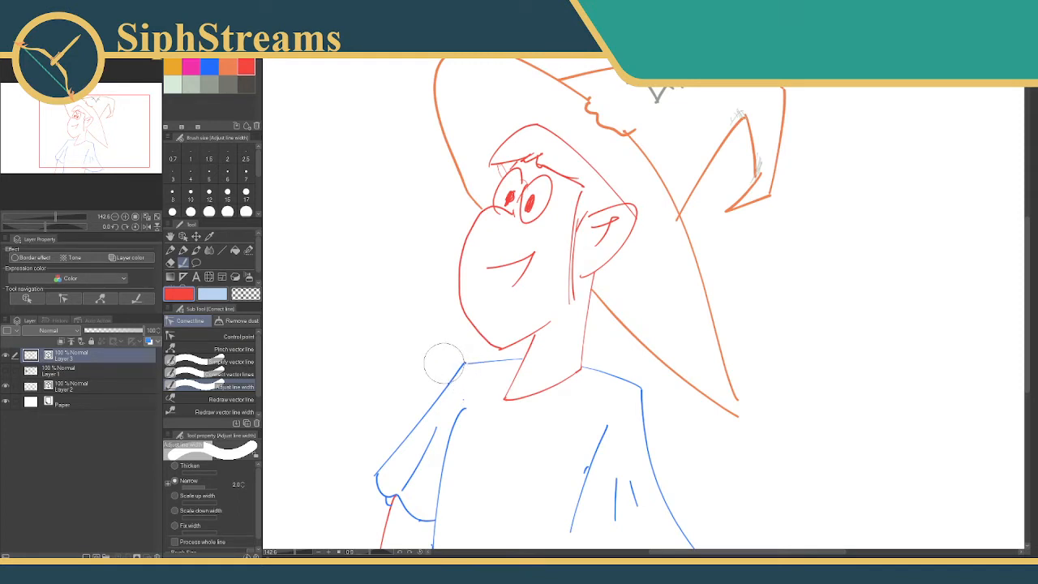
{"action": "mouse_move", "coordinate": [380, 275]}
{"action": "left_mouse_down"}
{"action": "mouse_move", "coordinate": [405, 215]}
{"action": "mouse_move", "coordinate": [400, 228]}
{"action": "left_mouse_up"}
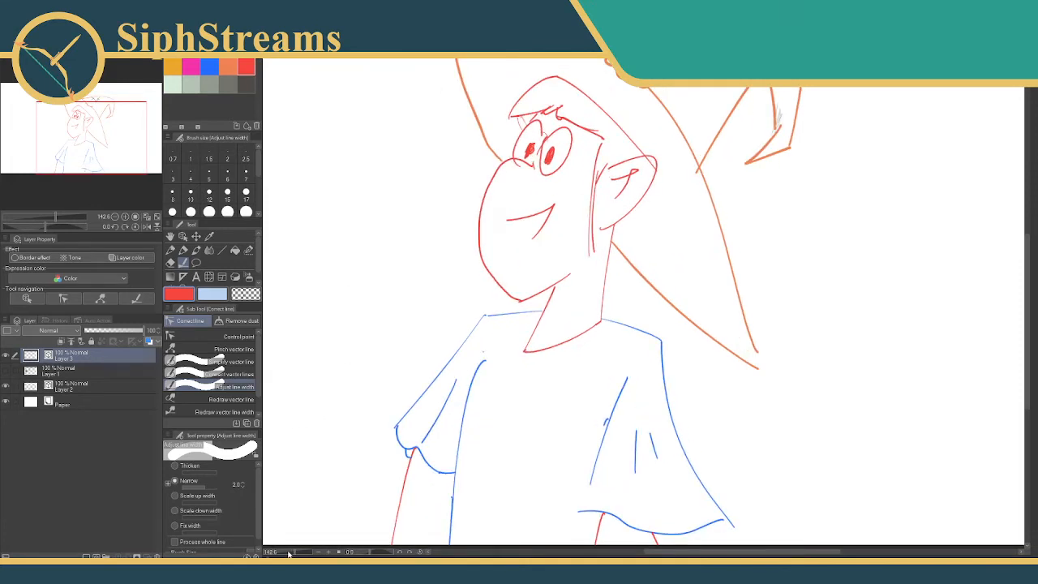
Show Layer 1 and move the hatted character on Layer 3 clear of the blue head sketch.
{"action": "left_click_drag", "start_coordinate": [295, 553], "coordinate": [289, 554]}
{"action": "left_click_drag", "start_coordinate": [327, 416], "coordinate": [289, 482]}
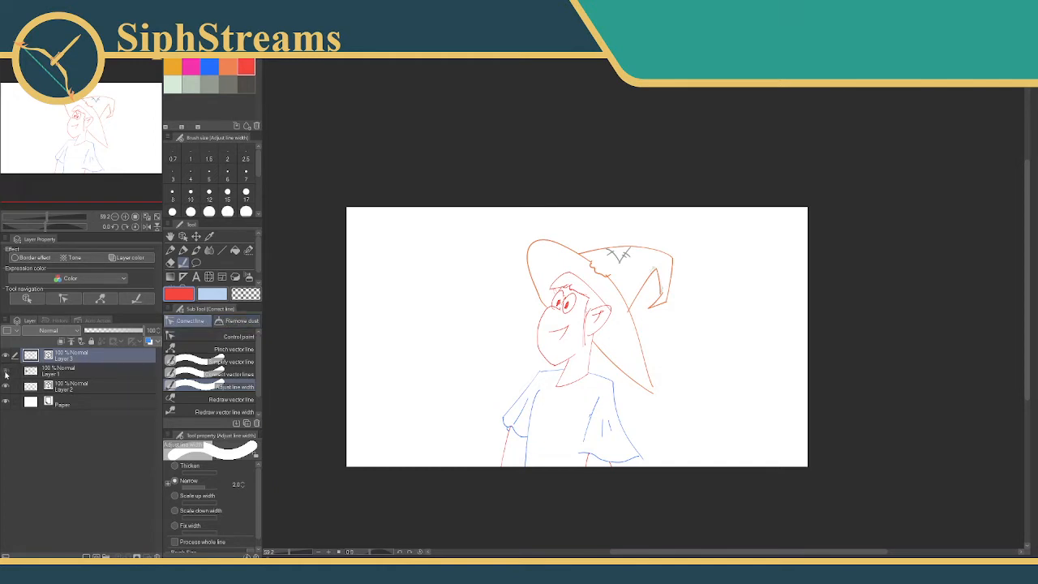
{"action": "left_click", "coordinate": [6, 371]}
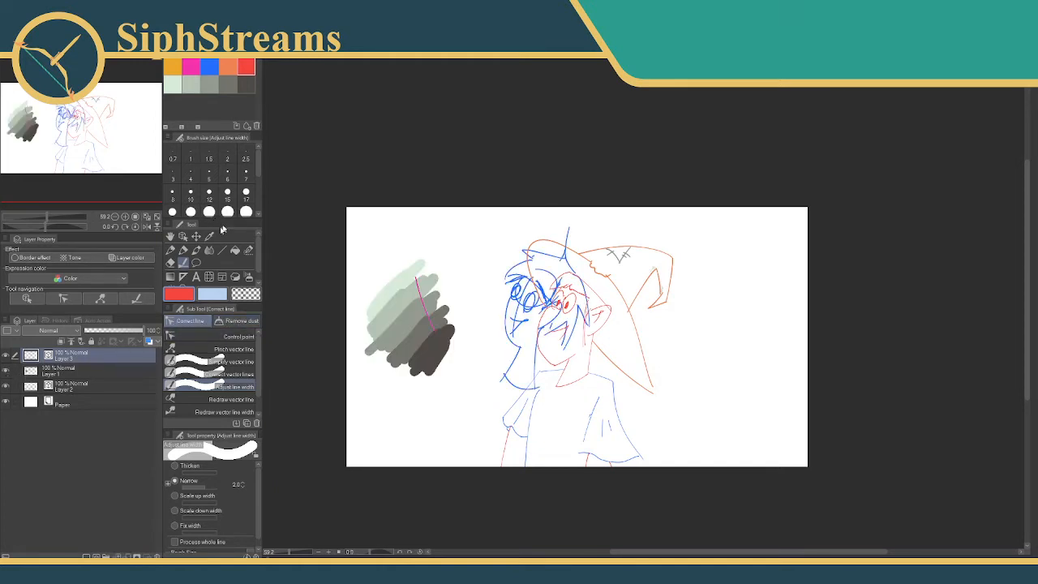
{"action": "left_click", "coordinate": [196, 235]}
{"action": "mouse_move", "coordinate": [412, 344]}
{"action": "left_mouse_down"}
{"action": "mouse_move", "coordinate": [391, 333]}
{"action": "mouse_move", "coordinate": [507, 321]}
{"action": "mouse_move", "coordinate": [518, 308]}
{"action": "left_mouse_up"}
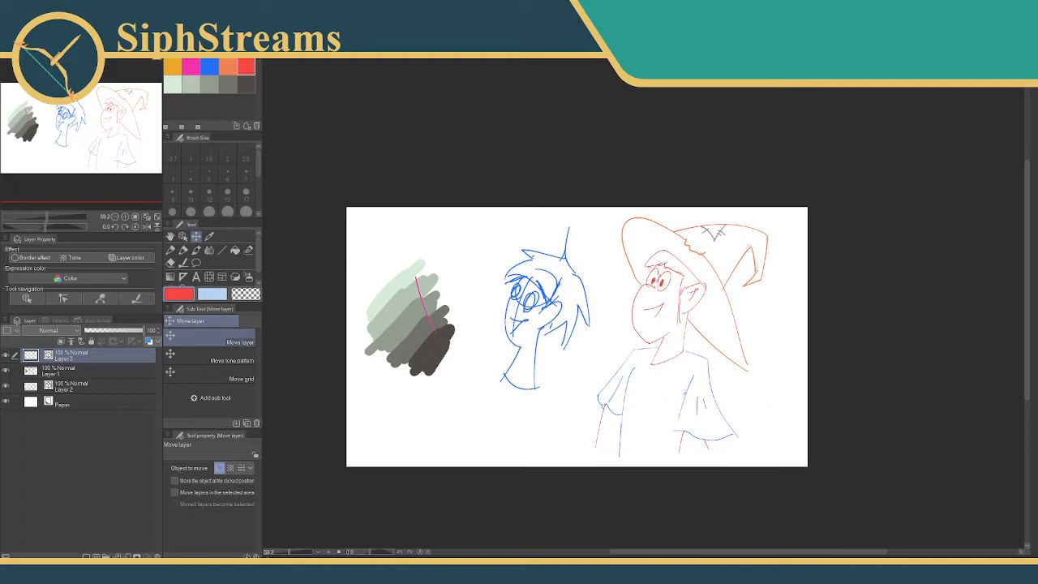
Hide Layer 3 and Layer 1, switch to the reference image board, and shrink and place it over the navigator.
{"action": "left_click", "coordinate": [5, 355]}
{"action": "left_click", "coordinate": [6, 370]}
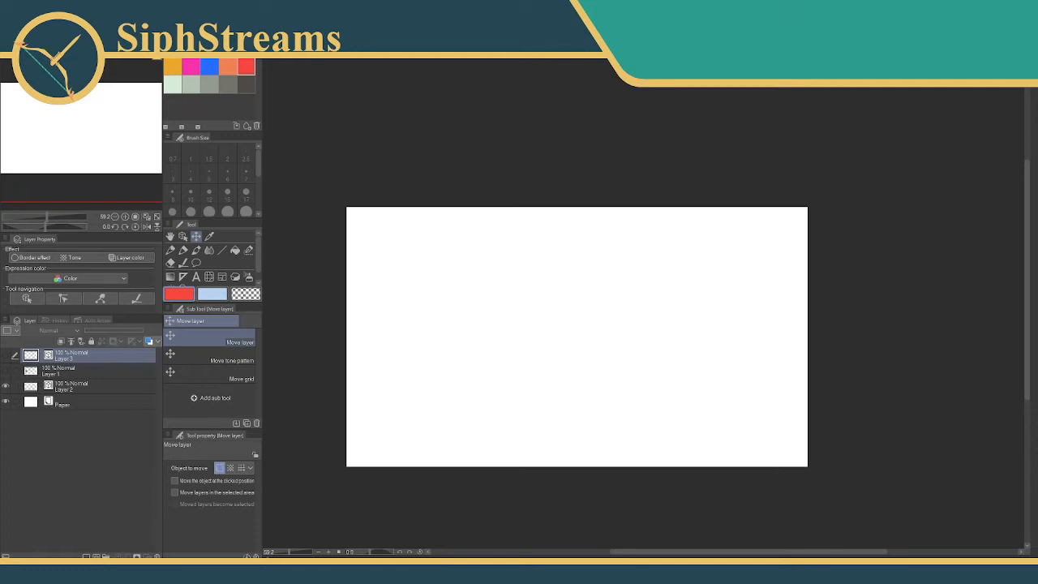
{"action": "key", "text": "alt+Tab"}
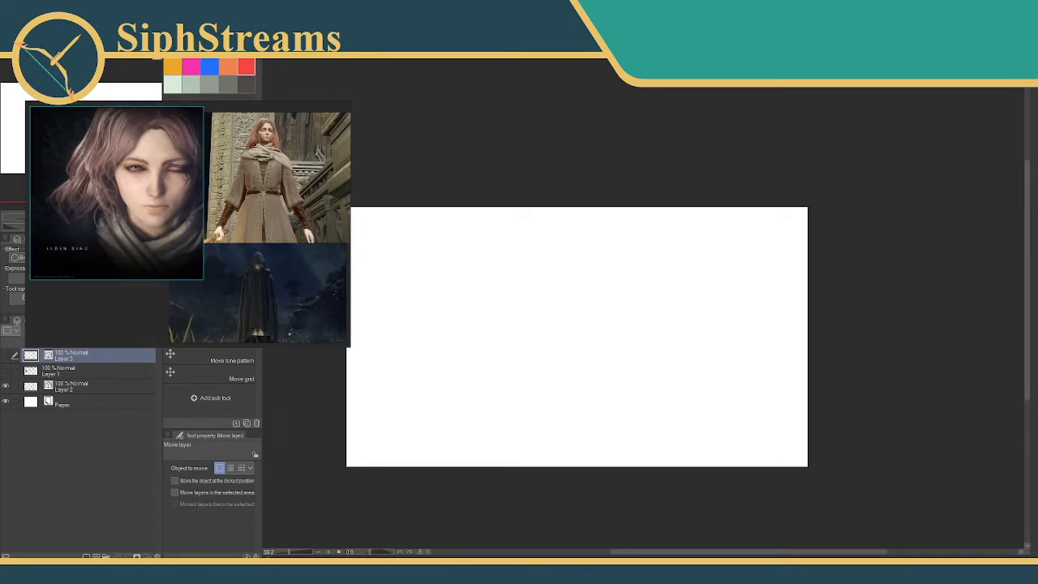
{"action": "left_click_drag", "start_coordinate": [350, 346], "coordinate": [226, 251]}
{"action": "left_click_drag", "start_coordinate": [127, 175], "coordinate": [100, 160]}
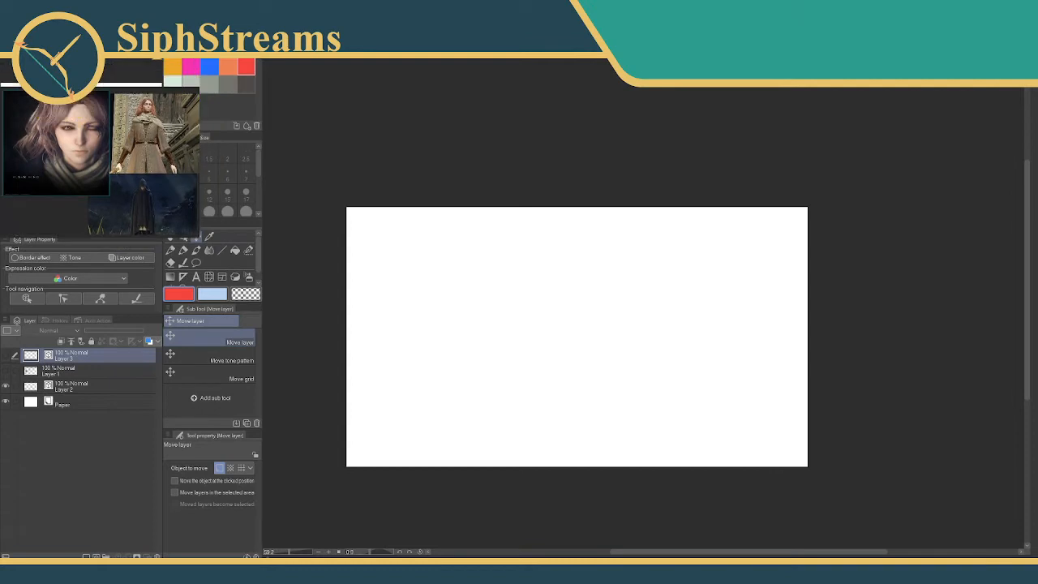
Enlarge the reference board over the palettes and adjust its position and zoom so all three character images fit.
{"action": "mouse_move", "coordinate": [57, 80]}
{"action": "left_mouse_down"}
{"action": "mouse_move", "coordinate": [55, 118]}
{"action": "mouse_move", "coordinate": [56, 85]}
{"action": "left_mouse_up"}
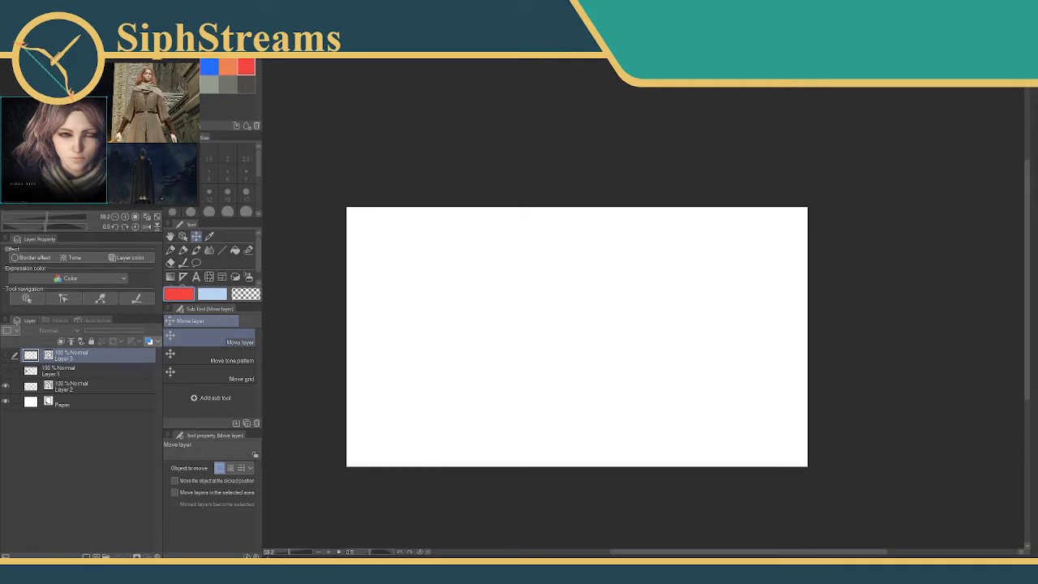
{"action": "left_click_drag", "start_coordinate": [199, 204], "coordinate": [256, 255]}
{"action": "scroll", "coordinate": [179, 196], "scroll_direction": "up", "scroll_amount": 3}
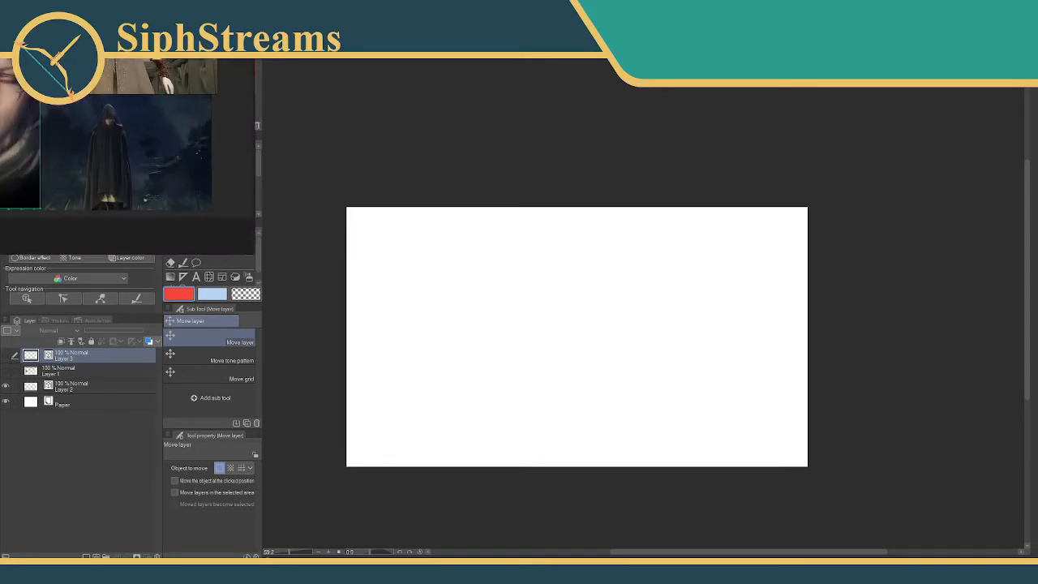
{"action": "scroll", "coordinate": [15, 81], "scroll_direction": "down", "scroll_amount": 5}
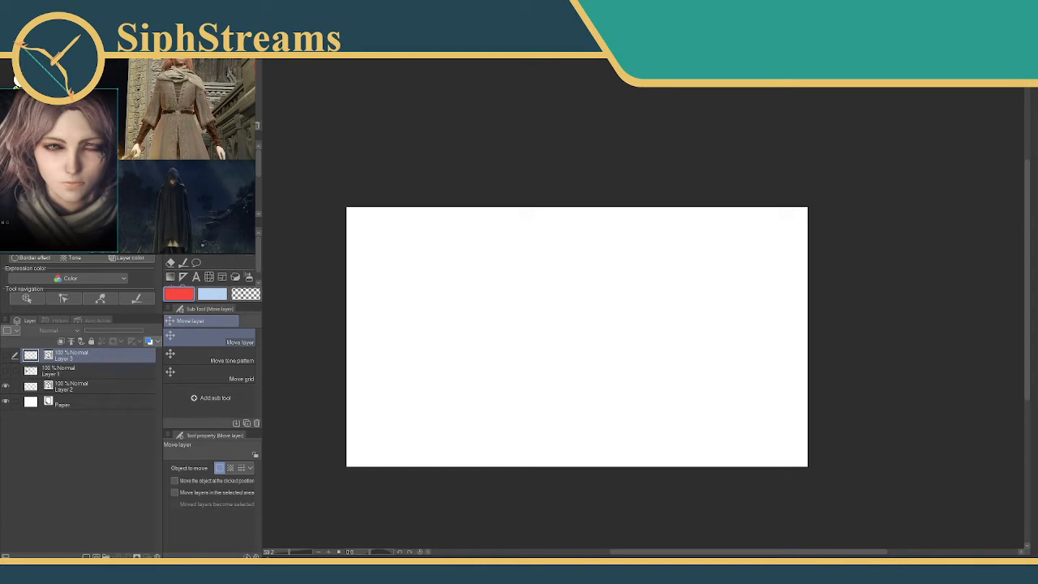
{"action": "left_click_drag", "start_coordinate": [15, 81], "coordinate": [24, 93]}
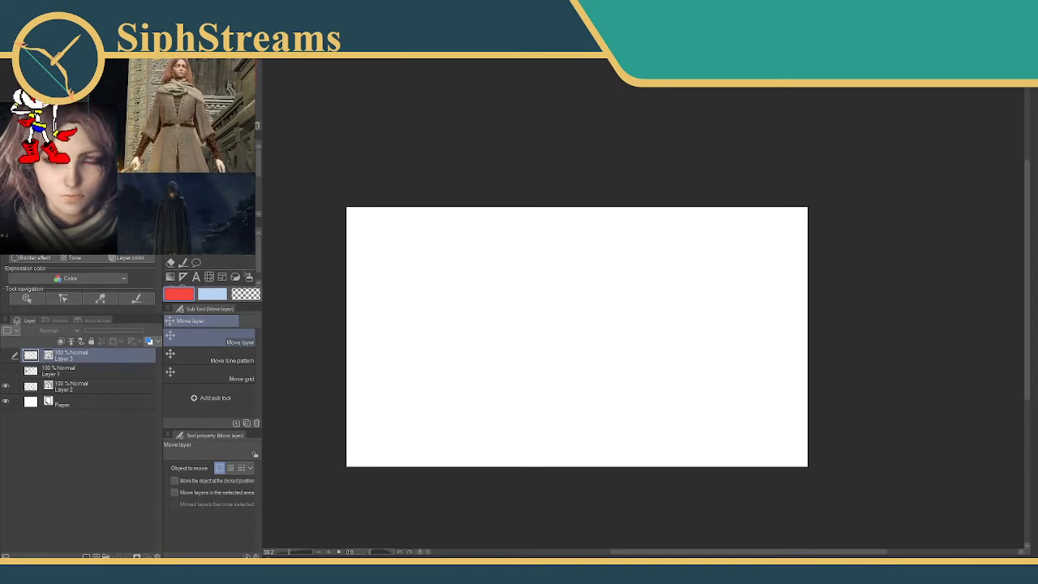
{"action": "scroll", "coordinate": [128, 157], "scroll_direction": "down", "scroll_amount": 1}
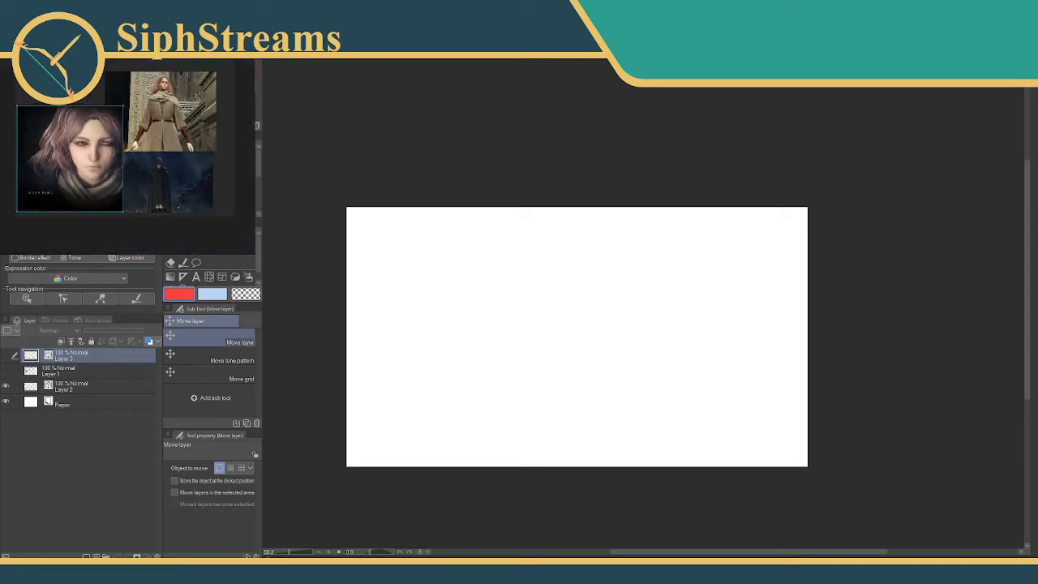
{"action": "scroll", "coordinate": [136, 112], "scroll_direction": "up", "scroll_amount": 1}
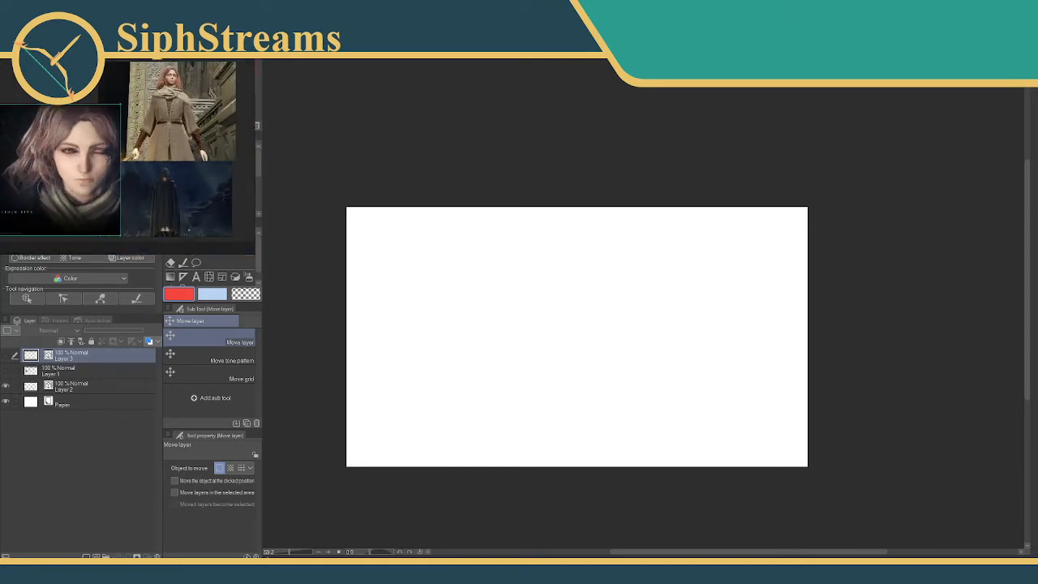
{"action": "left_click_drag", "start_coordinate": [137, 146], "coordinate": [146, 156]}
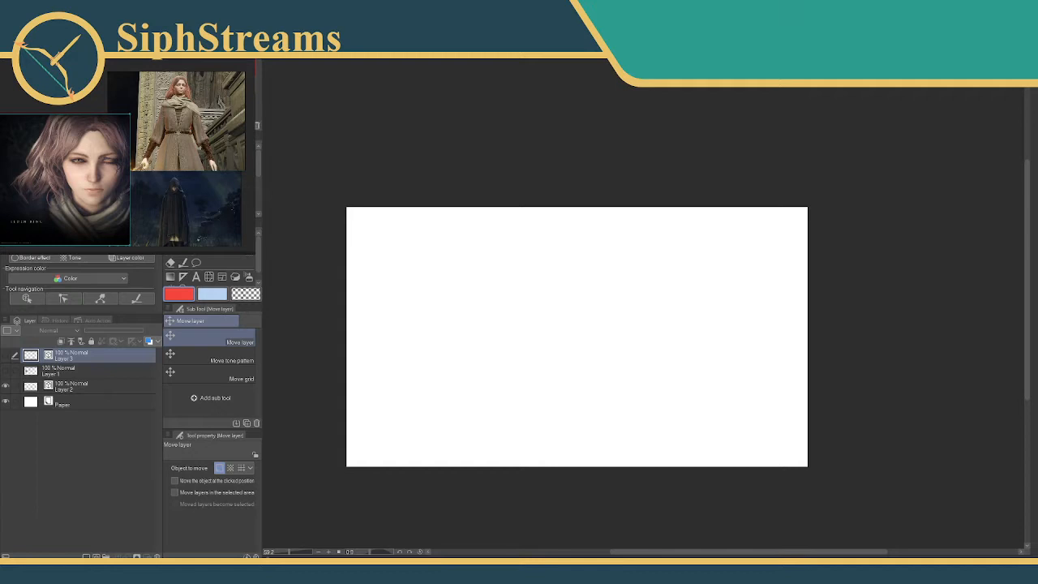
{"action": "left_click_drag", "start_coordinate": [256, 254], "coordinate": [243, 247]}
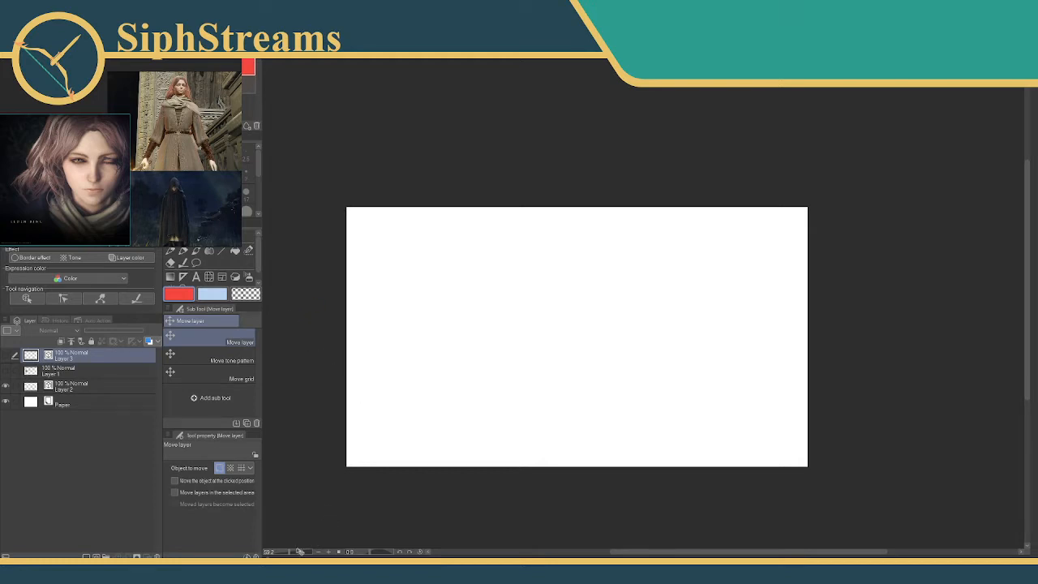
Zoom the canvas to 100% and group Layer 1 and Layer 2 into a new layer folder.
{"action": "left_click_drag", "start_coordinate": [289, 552], "coordinate": [297, 554]}
{"action": "left_click_drag", "start_coordinate": [334, 412], "coordinate": [607, 427]}
{"action": "left_click_drag", "start_coordinate": [298, 555], "coordinate": [293, 555]}
{"action": "left_click_drag", "start_coordinate": [328, 471], "coordinate": [369, 376]}
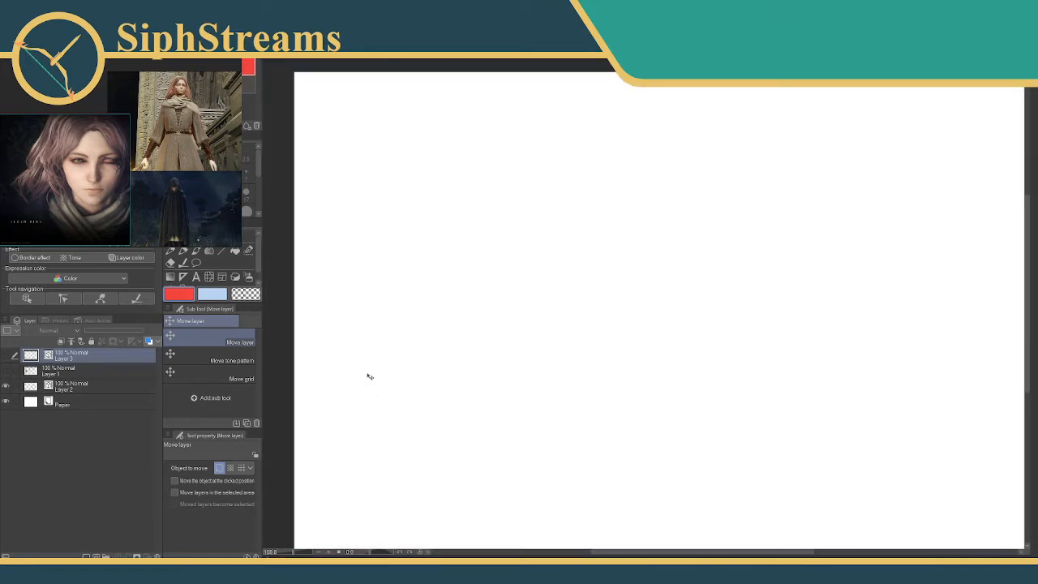
{"action": "left_click", "coordinate": [89, 371]}
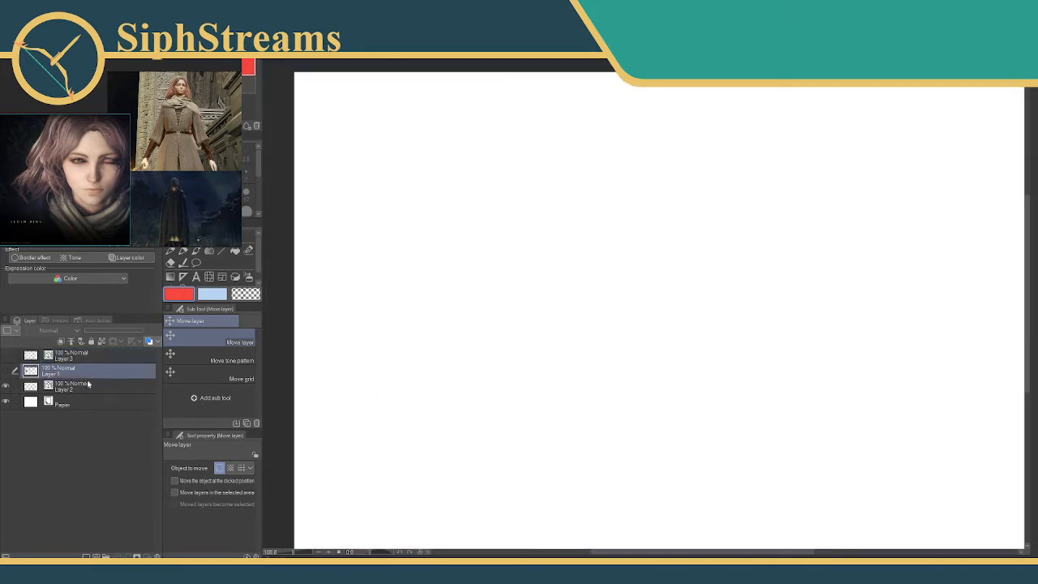
{"action": "right_click", "coordinate": [83, 381]}
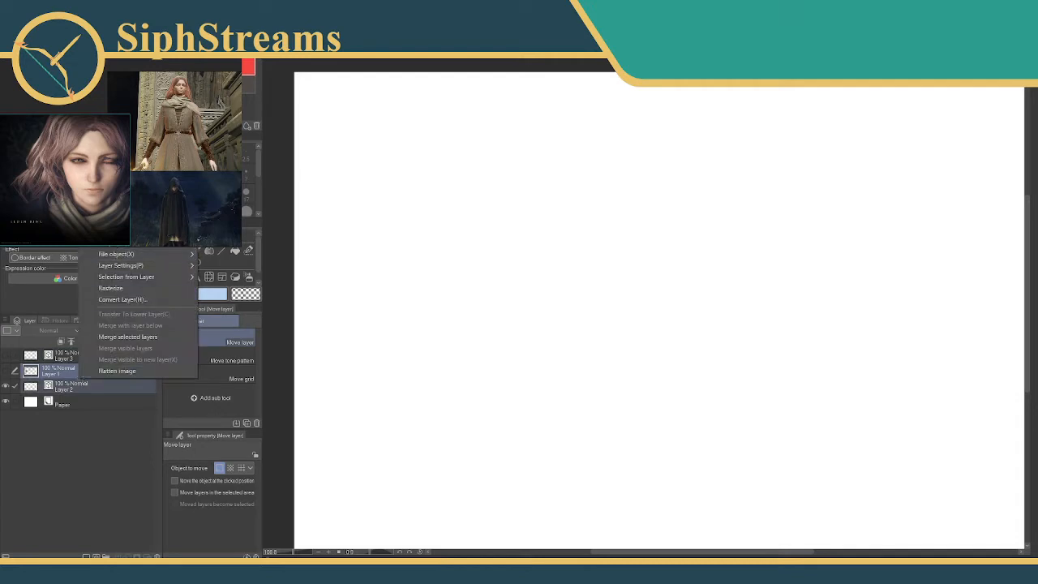
{"action": "mouse_move", "coordinate": [138, 162]}
{"action": "left_click", "coordinate": [137, 207]}
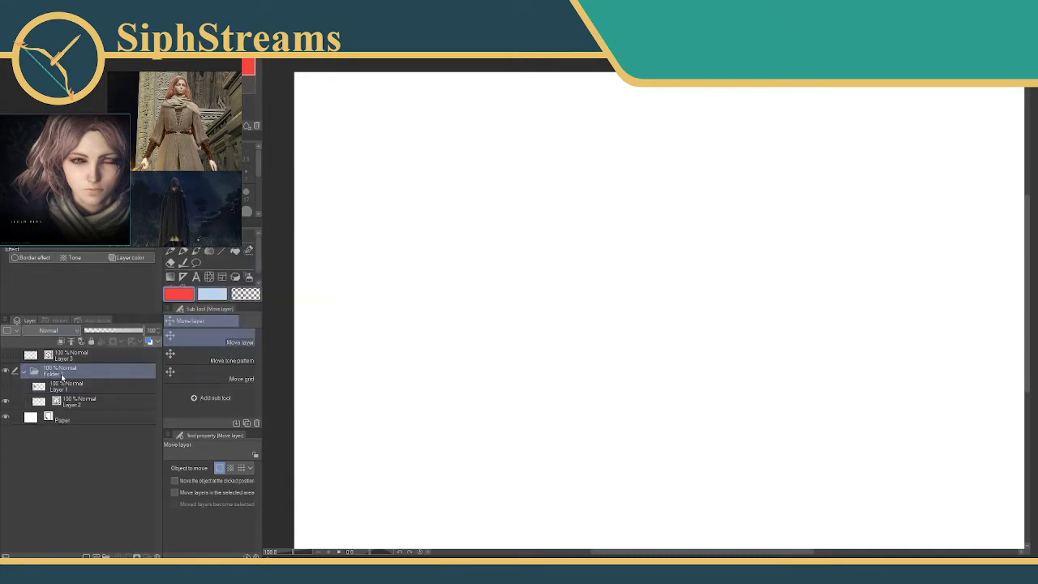
Rename the new folder as "Warm ups" and collapse it in the layer list.
{"action": "double_click", "coordinate": [62, 373]}
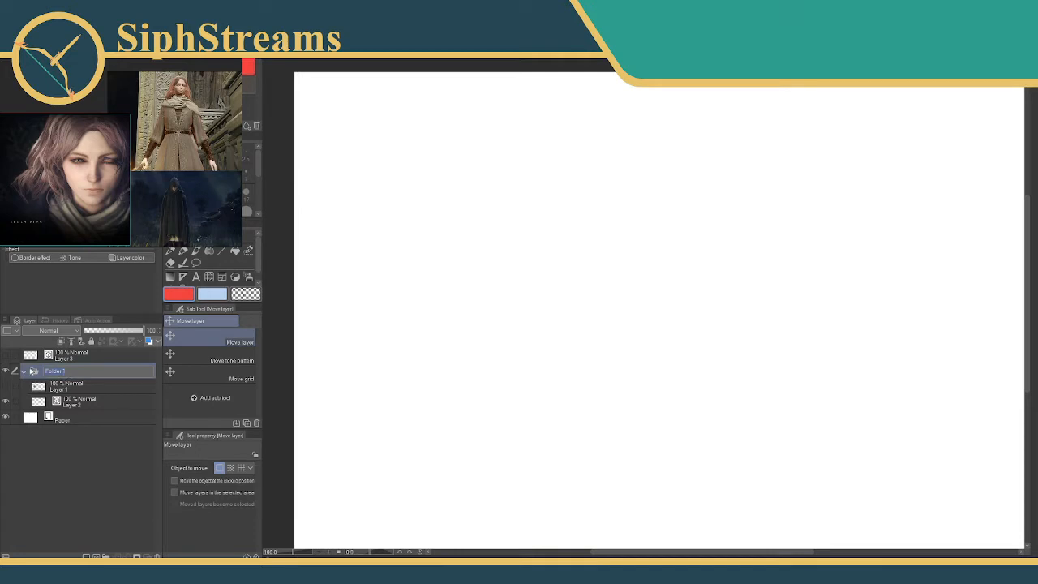
{"action": "type", "text": "Warm ups"}
{"action": "key", "text": "Return"}
{"action": "left_click", "coordinate": [25, 374]}
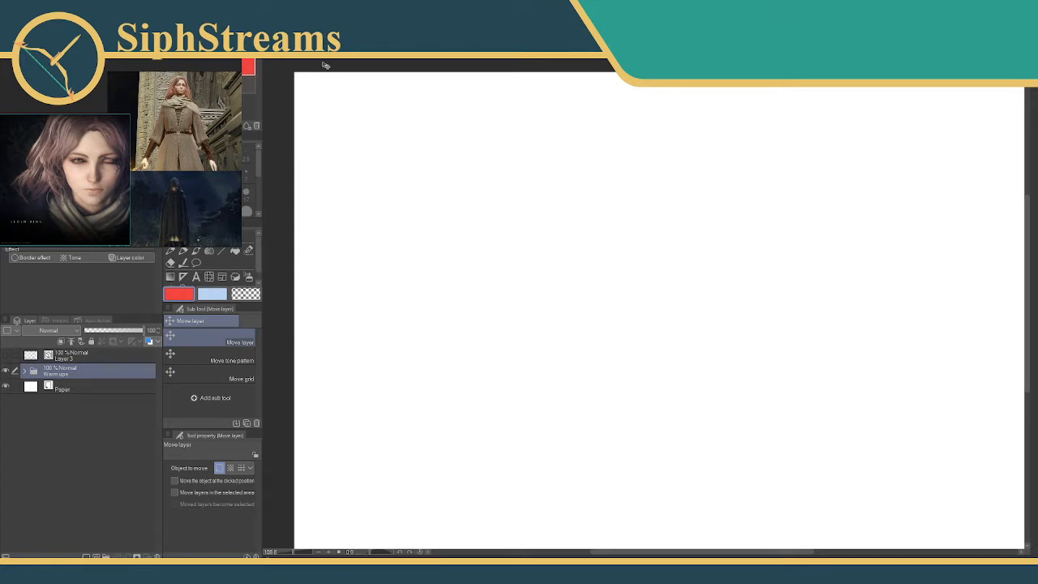
Change the Paper layer's color to a sampled pale green.
{"action": "left_click_drag", "start_coordinate": [374, 166], "coordinate": [346, 162]}
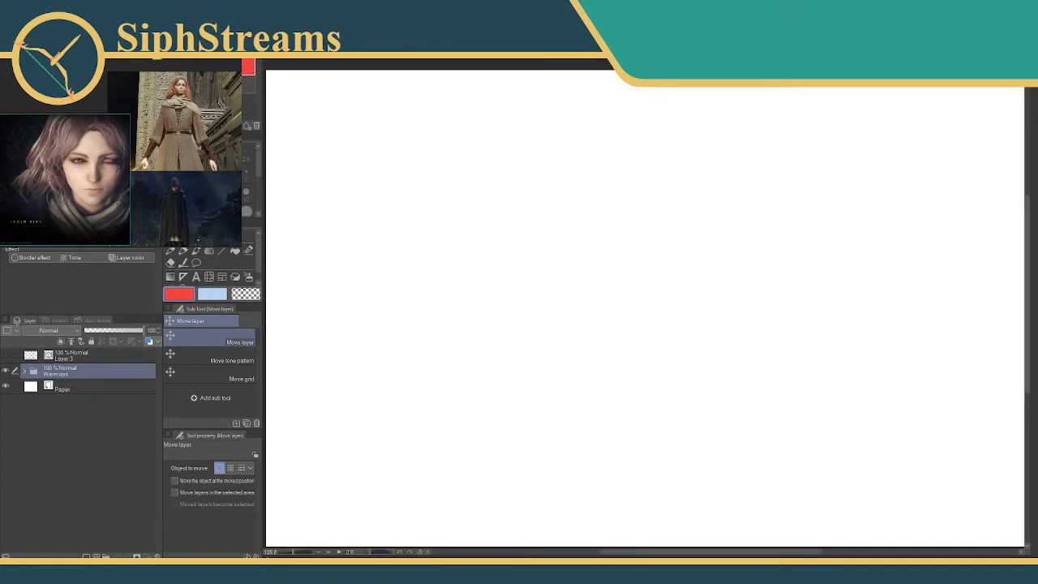
{"action": "left_click", "coordinate": [219, 82]}
{"action": "left_click", "coordinate": [34, 387]}
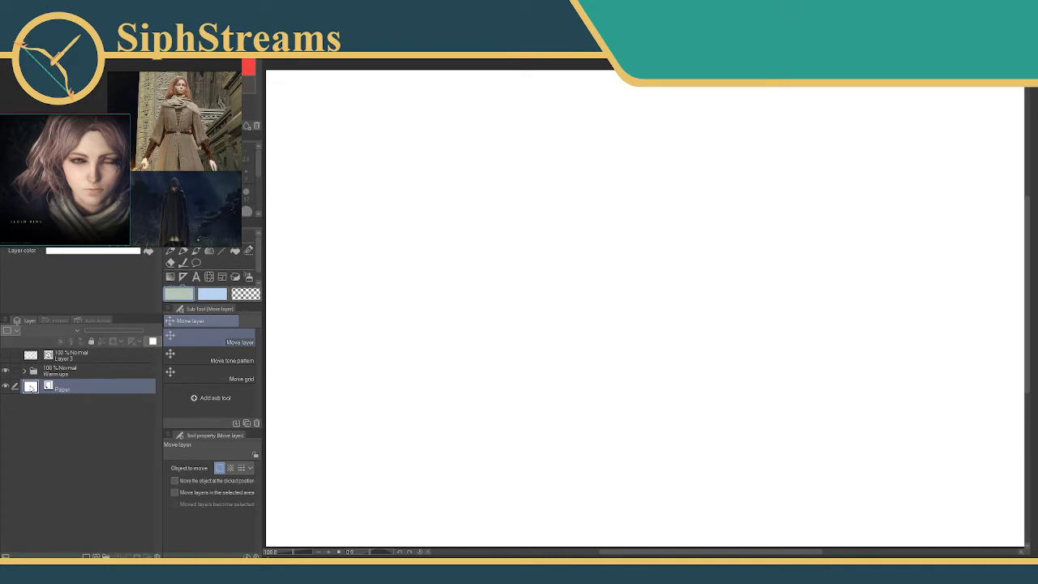
{"action": "double_click", "coordinate": [31, 387]}
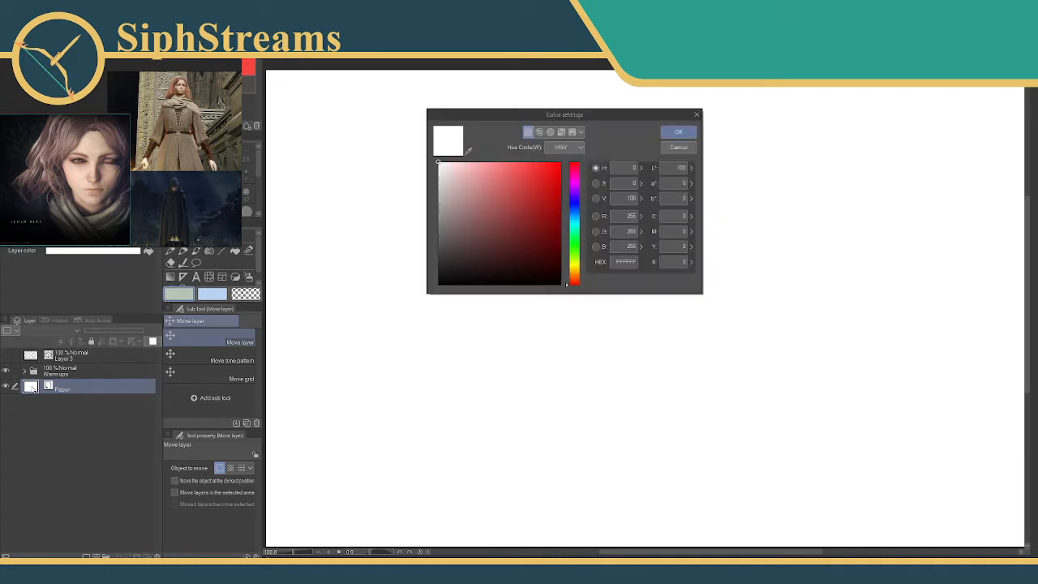
{"action": "left_click", "coordinate": [467, 151]}
{"action": "left_click", "coordinate": [169, 83]}
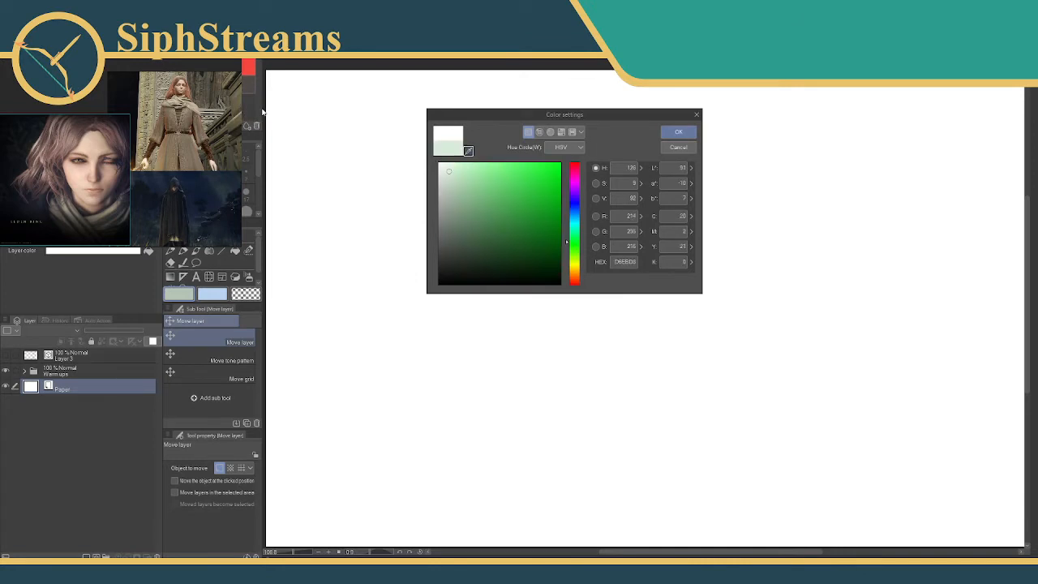
{"action": "left_click", "coordinate": [662, 132]}
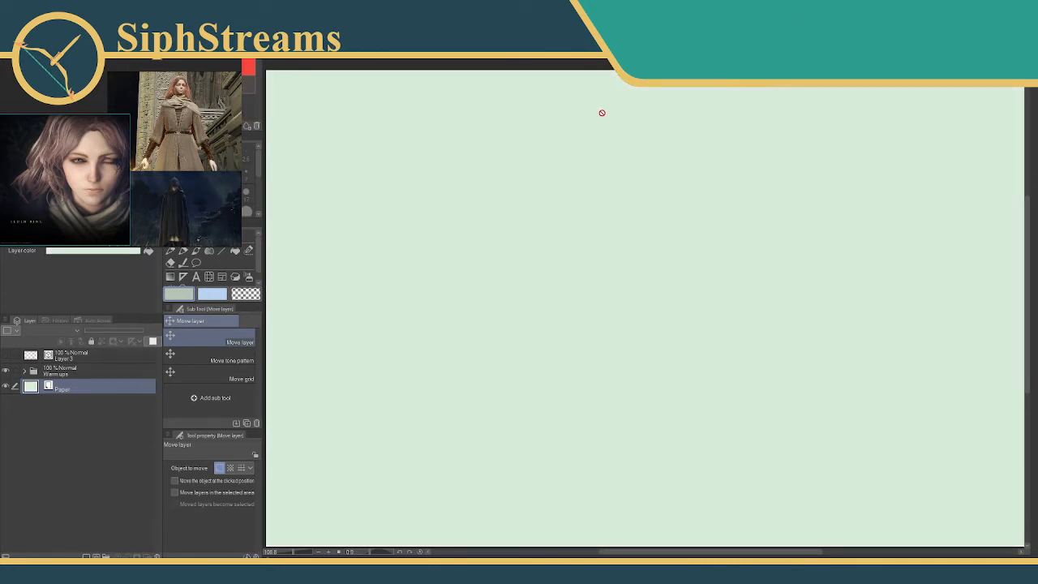
Reopen the Paper layer's color settings and set the paper back to white, FFFFFF.
{"action": "left_click", "coordinate": [169, 84]}
{"action": "double_click", "coordinate": [30, 389]}
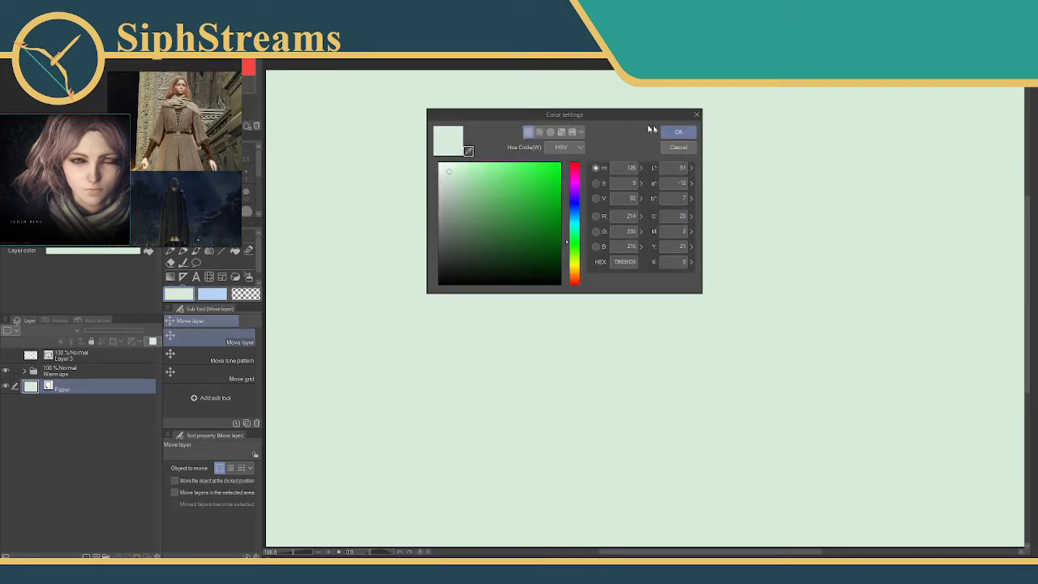
{"action": "left_click", "coordinate": [679, 131]}
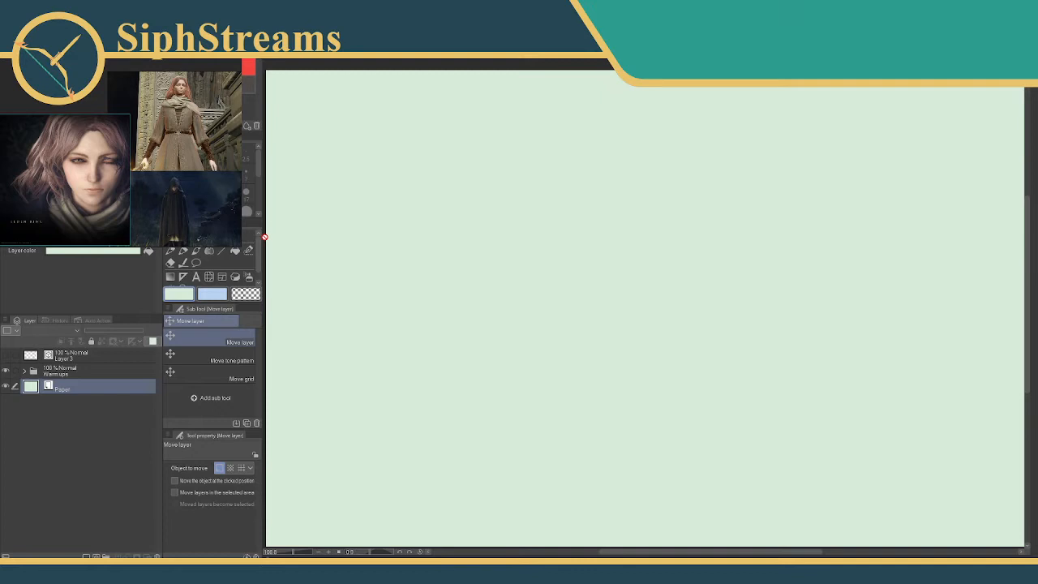
{"action": "double_click", "coordinate": [31, 388]}
{"action": "left_click_drag", "start_coordinate": [452, 170], "coordinate": [416, 149]}
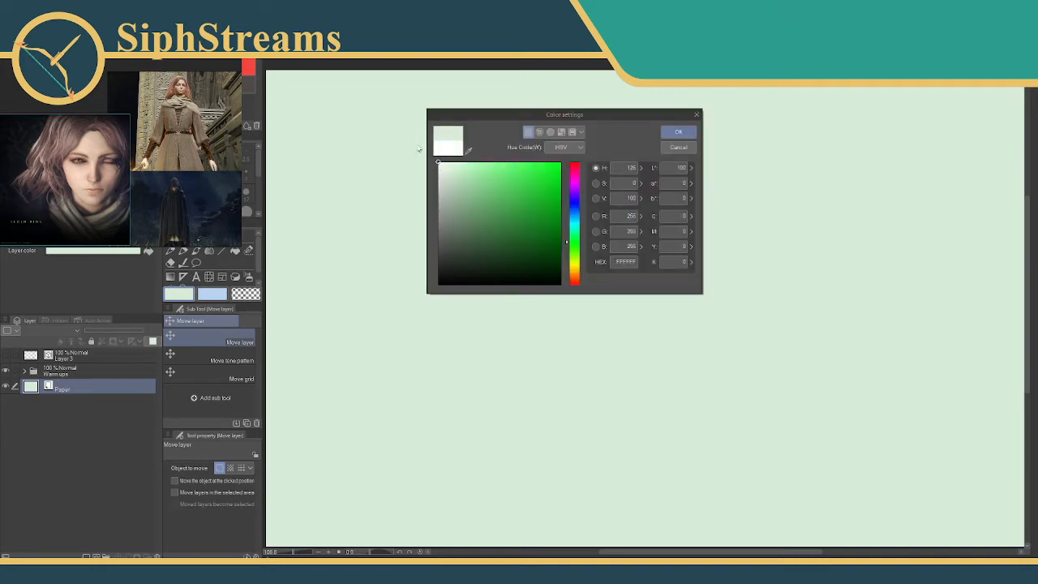
{"action": "left_click", "coordinate": [677, 132]}
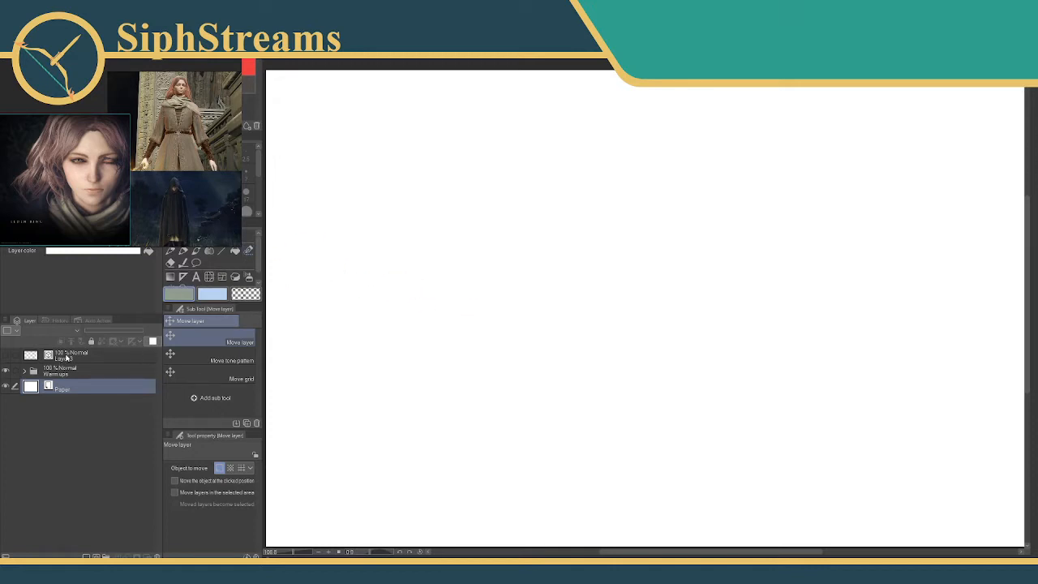
Rename Layer 3 as "Outline", then show and hide it to check its contents with the Milli pen selected.
{"action": "left_click", "coordinate": [68, 356]}
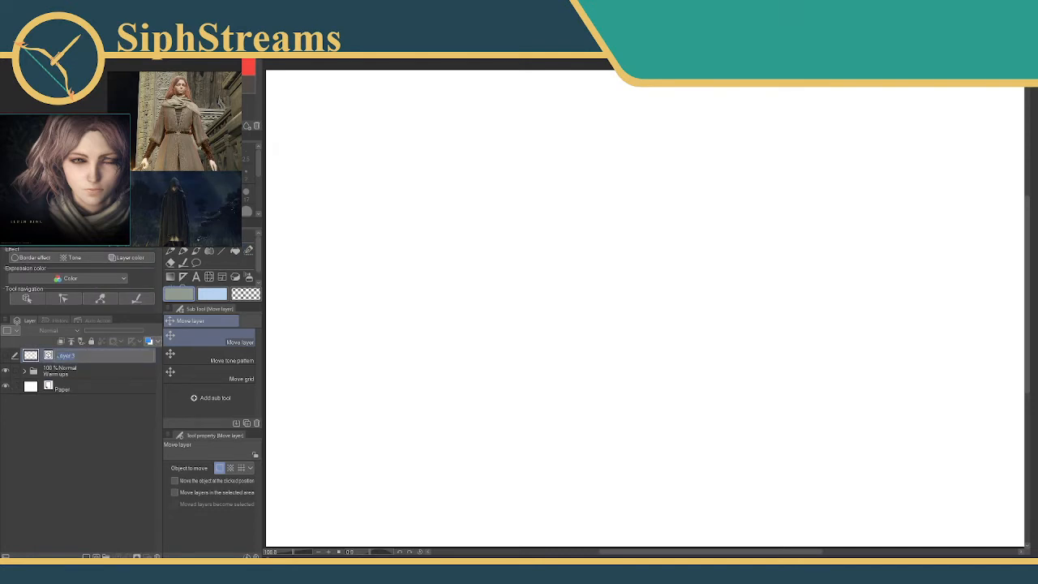
{"action": "type", "text": "Outline"}
{"action": "key", "text": "Return"}
{"action": "left_click", "coordinate": [185, 251]}
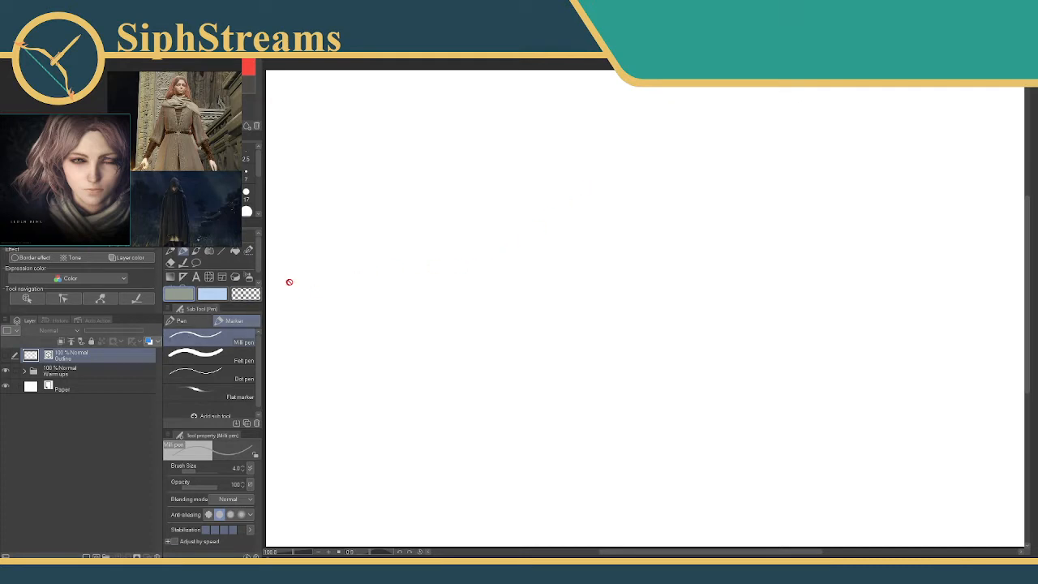
{"action": "left_click", "coordinate": [6, 355]}
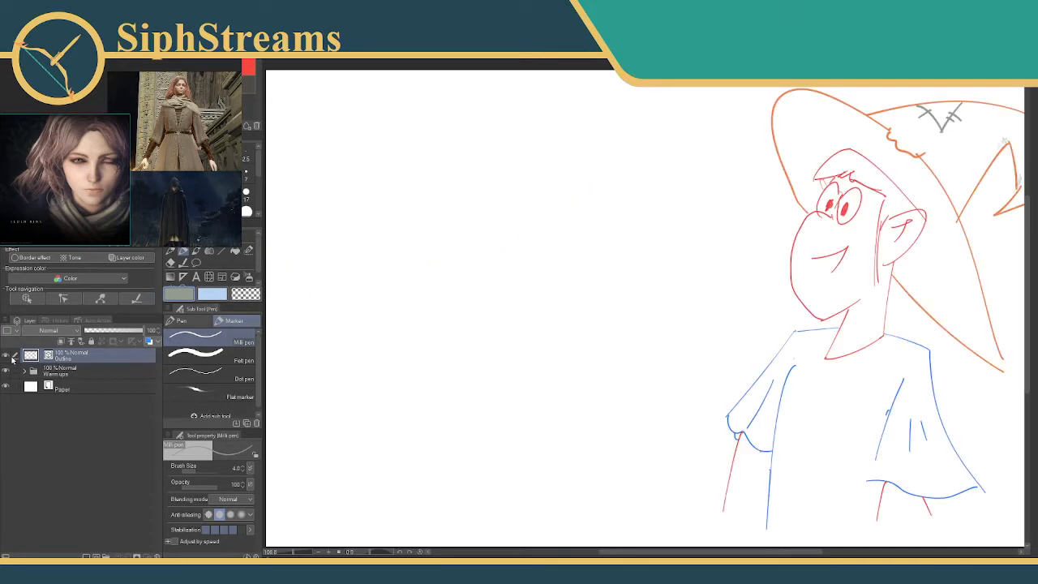
{"action": "left_click", "coordinate": [6, 355]}
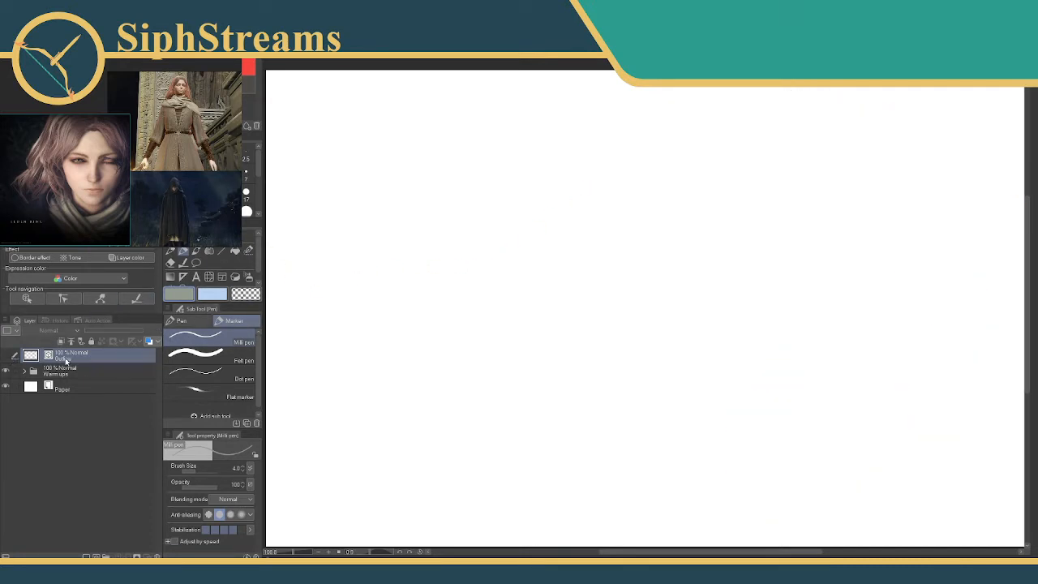
Move the Outline layer into the Warm ups folder and add a new vector layer inside the same folder.
{"action": "double_click", "coordinate": [65, 357]}
{"action": "left_click", "coordinate": [46, 359]}
{"action": "left_click_drag", "start_coordinate": [51, 356], "coordinate": [52, 367]}
{"action": "left_click", "coordinate": [68, 369]}
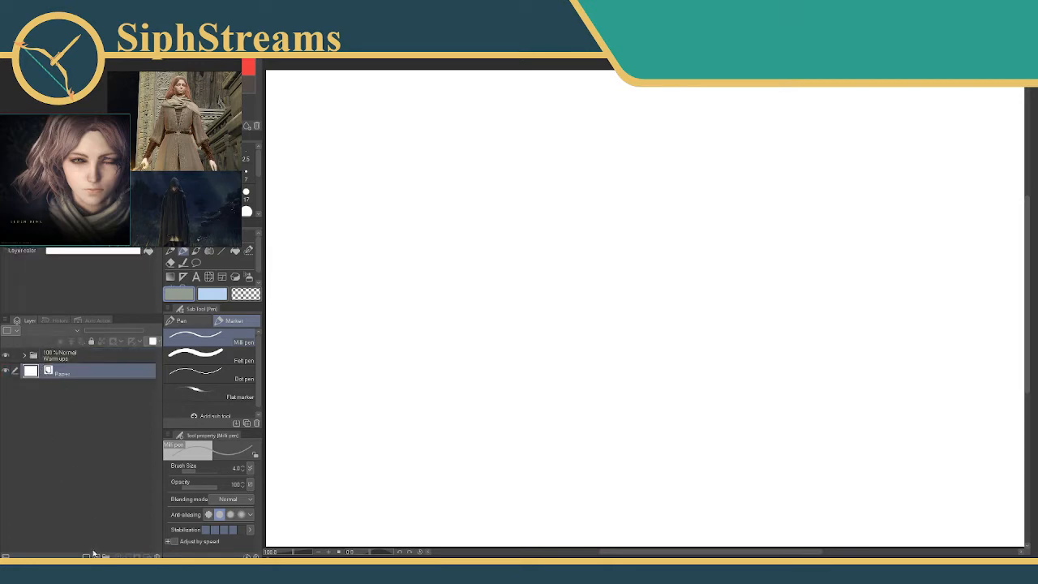
{"action": "left_click", "coordinate": [97, 557]}
{"action": "left_click_drag", "start_coordinate": [64, 373], "coordinate": [73, 356]}
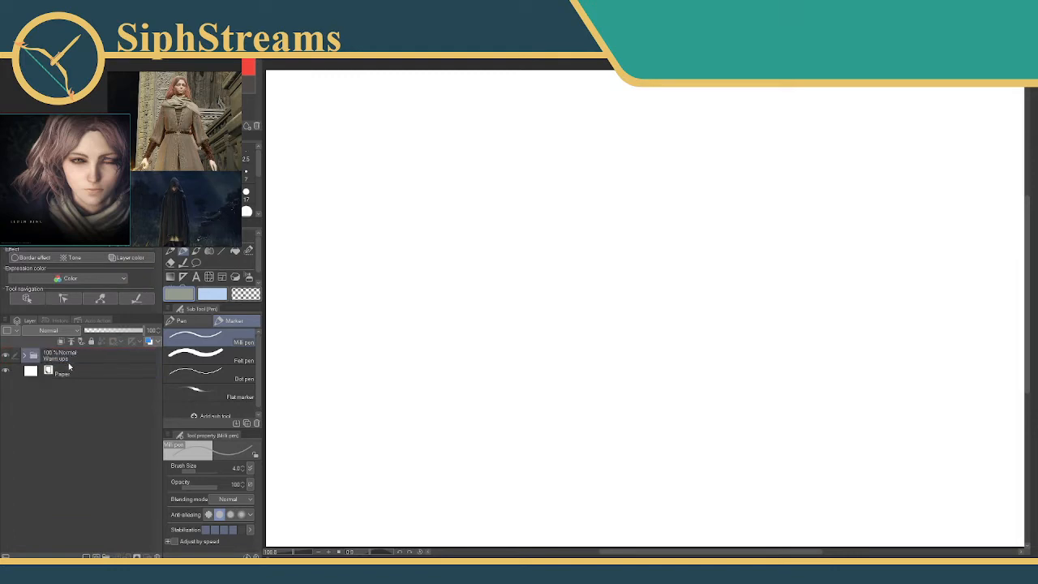
{"action": "left_click", "coordinate": [54, 359]}
Expand the Warm ups folder, check the Outline layer, move Layer 2 out above the folder, and collapse it again.
{"action": "left_click", "coordinate": [24, 355]}
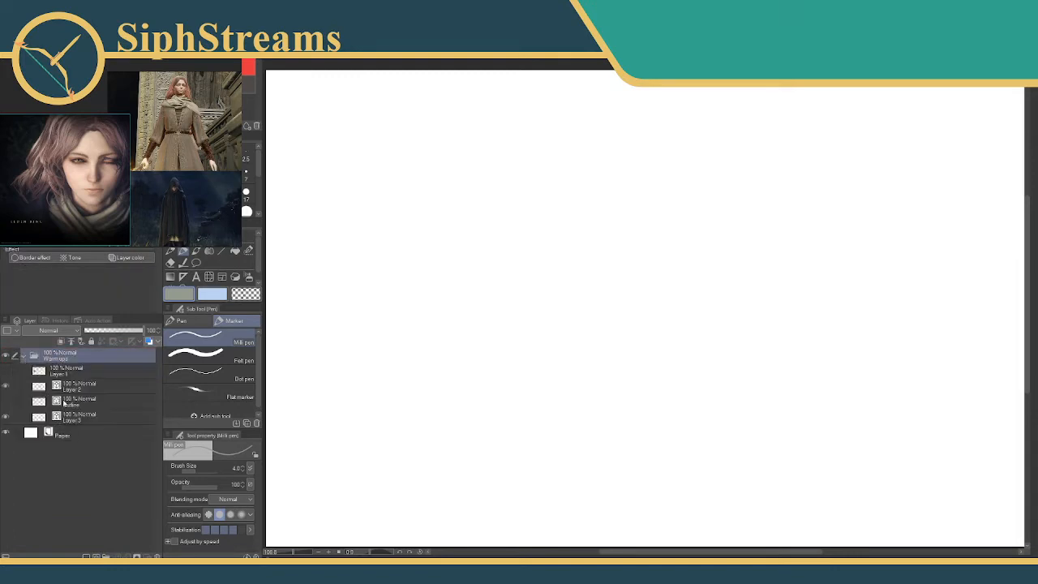
{"action": "left_click", "coordinate": [56, 402]}
{"action": "left_click", "coordinate": [6, 401]}
{"action": "left_click", "coordinate": [6, 401]}
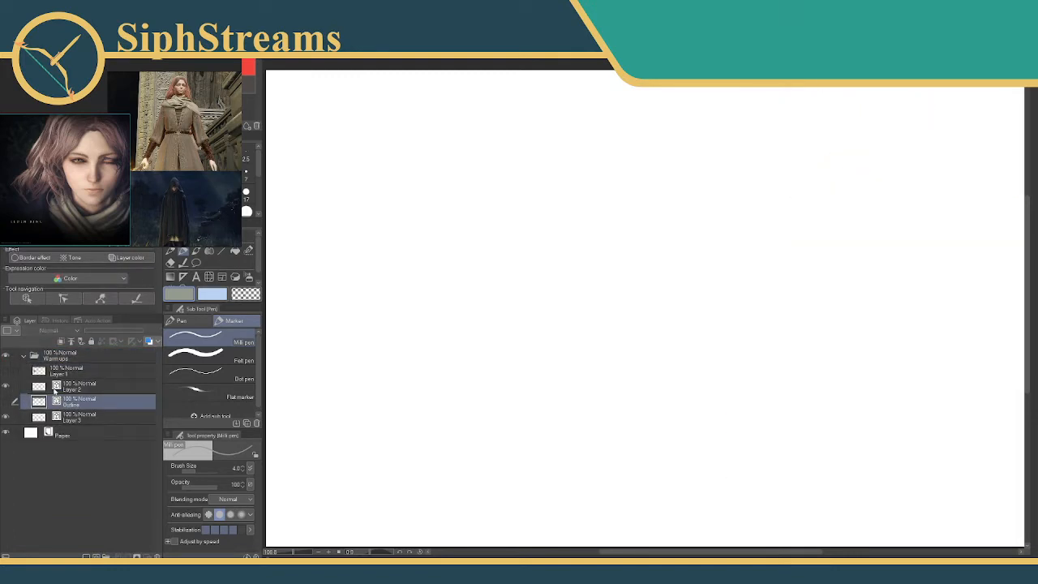
{"action": "left_click_drag", "start_coordinate": [73, 390], "coordinate": [75, 353]}
{"action": "left_click", "coordinate": [24, 371]}
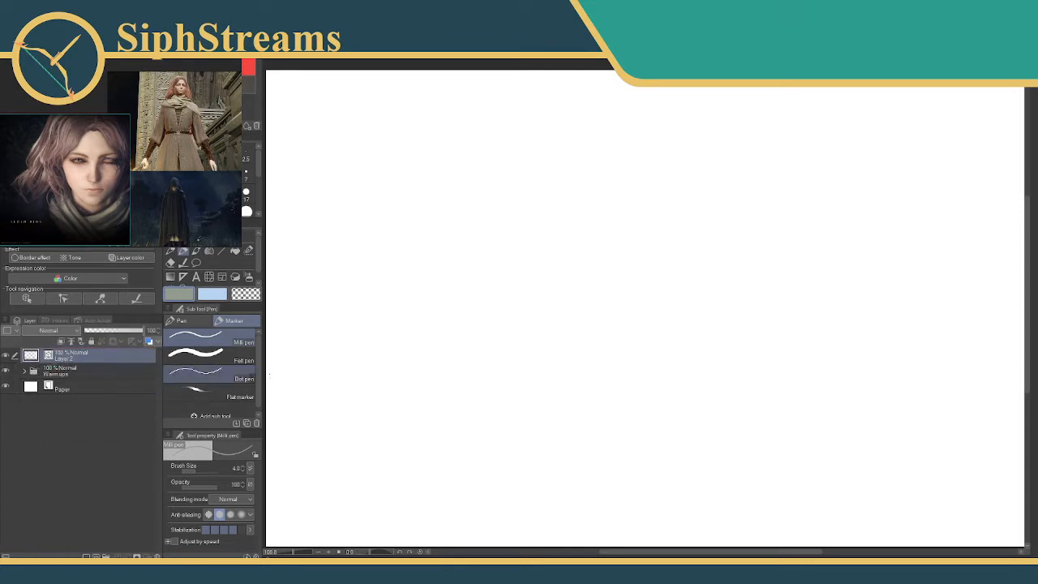
Try a looping Milli pen stroke on Layer 2 and undo it.
{"action": "mouse_move", "coordinate": [480, 236]}
{"action": "left_mouse_down"}
{"action": "mouse_move", "coordinate": [489, 300]}
{"action": "mouse_move", "coordinate": [597, 277]}
{"action": "left_mouse_up"}
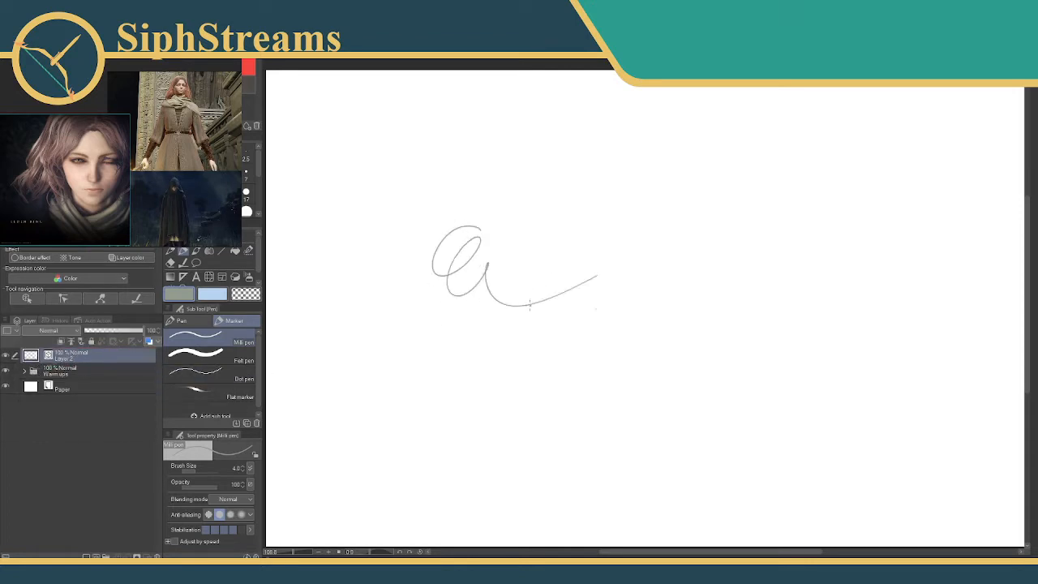
{"action": "key", "text": "ctrl+z"}
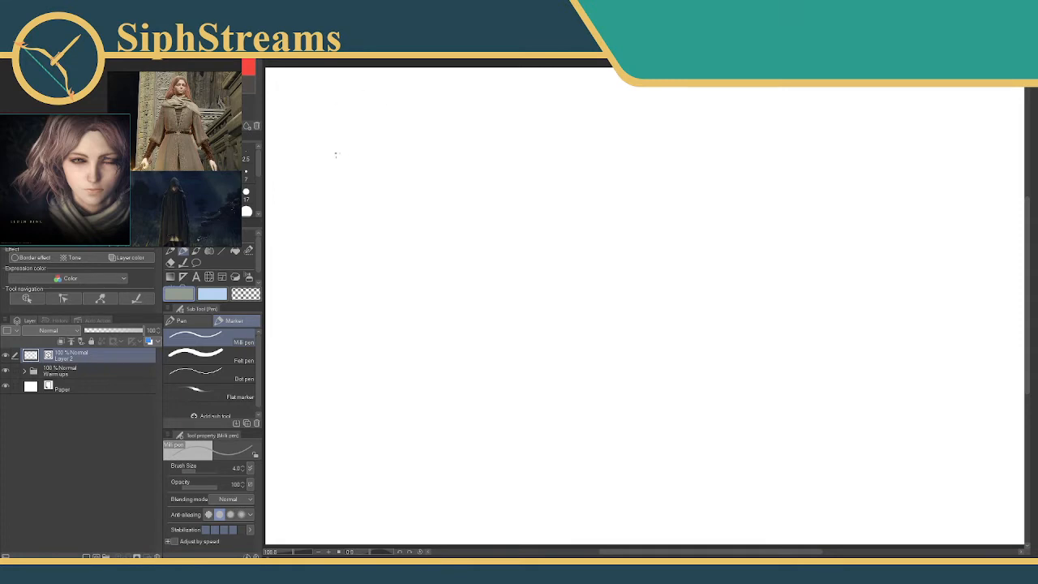
Reduce the Milli pen's brush size to 3.0 and sketch a small stick figure with a round head, slanted torso and bent legs.
{"action": "left_click_drag", "start_coordinate": [340, 124], "coordinate": [343, 144]}
{"action": "key", "text": "bracketleft"}
{"action": "key", "text": "ctrl+z"}
{"action": "key", "text": "ctrl+z"}
{"action": "left_click_drag", "start_coordinate": [343, 172], "coordinate": [357, 203]}
{"action": "key", "text": "ctrl+z"}
{"action": "left_click_drag", "start_coordinate": [367, 153], "coordinate": [351, 183]}
{"action": "mouse_move", "coordinate": [360, 155]}
{"action": "left_mouse_down"}
{"action": "mouse_move", "coordinate": [374, 157]}
{"action": "mouse_move", "coordinate": [338, 146]}
{"action": "mouse_move", "coordinate": [369, 180]}
{"action": "mouse_move", "coordinate": [385, 177]}
{"action": "mouse_move", "coordinate": [376, 199]}
{"action": "mouse_move", "coordinate": [345, 201]}
{"action": "left_mouse_up"}
Clean up the excess lines at the stick figure's neck and shoulders with the Vector eraser, and return to the Milli pen.
{"action": "key", "text": "e"}
{"action": "left_click_drag", "start_coordinate": [357, 151], "coordinate": [348, 154]}
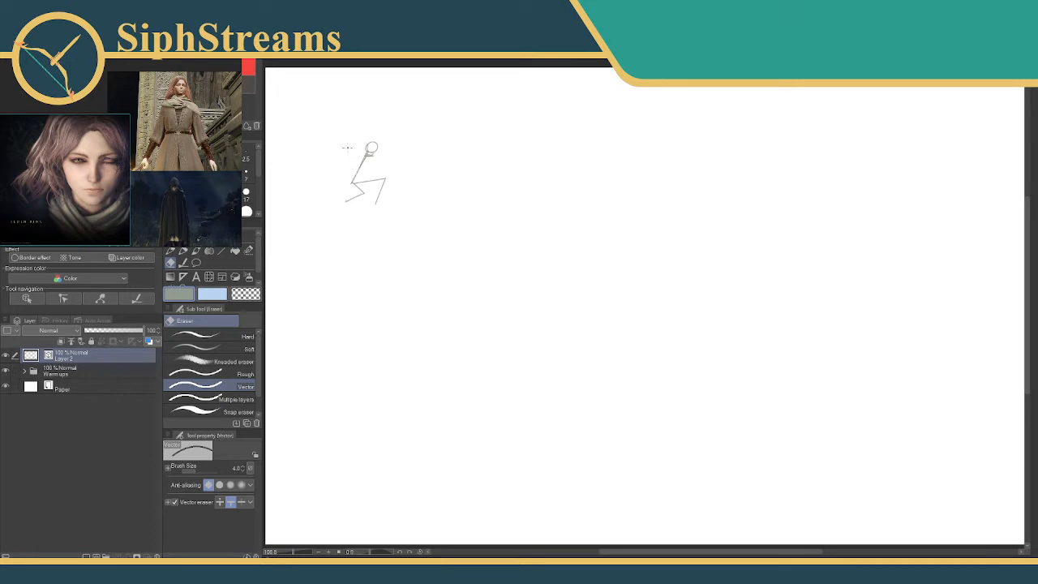
{"action": "key", "text": "p"}
{"action": "key", "text": "e"}
{"action": "left_click_drag", "start_coordinate": [371, 160], "coordinate": [371, 157]}
{"action": "key", "text": "p"}
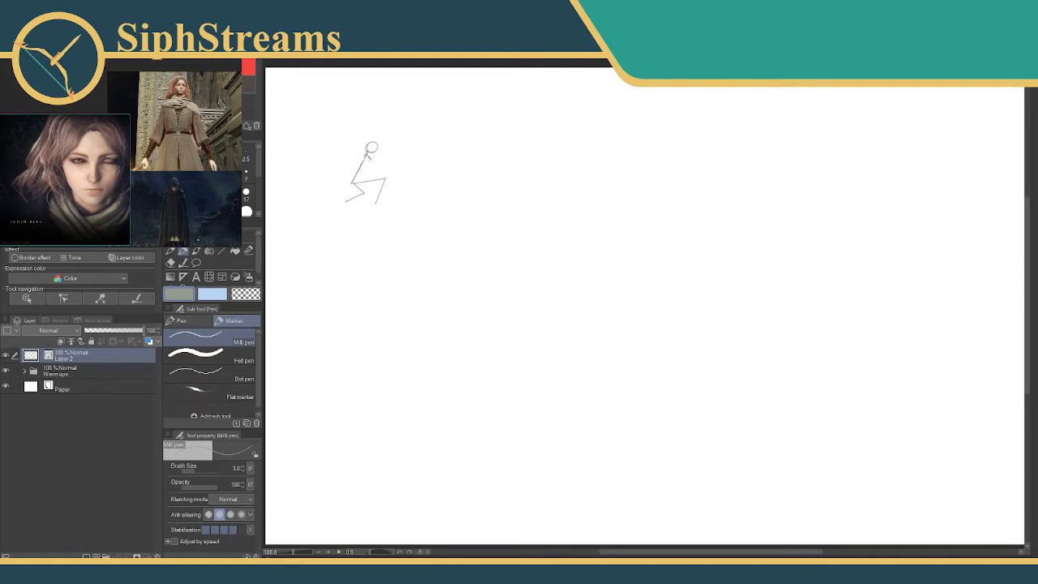
Enlarge the Vector eraser to size 40, erase the whole small stick figure, and return to the Milli pen.
{"action": "left_click_drag", "start_coordinate": [368, 154], "coordinate": [345, 145]}
{"action": "key", "text": "e"}
{"action": "left_click", "coordinate": [359, 152]}
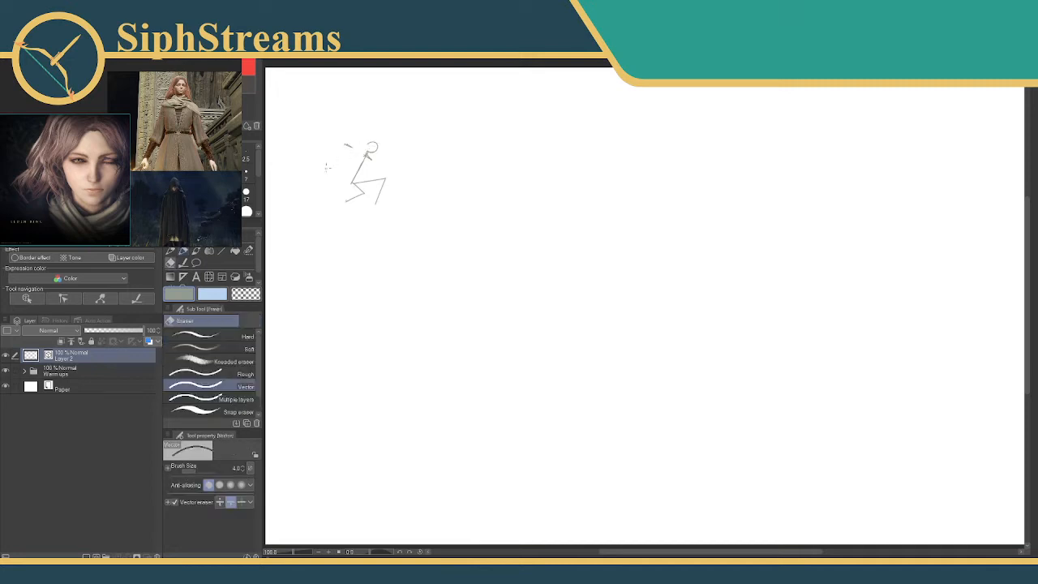
{"action": "left_click", "coordinate": [376, 144]}
{"action": "left_click", "coordinate": [228, 211]}
{"action": "mouse_move", "coordinate": [332, 191]}
{"action": "left_mouse_down"}
{"action": "mouse_move", "coordinate": [344, 225]}
{"action": "mouse_move", "coordinate": [369, 215]}
{"action": "mouse_move", "coordinate": [396, 166]}
{"action": "left_mouse_up"}
{"action": "key", "text": "p"}
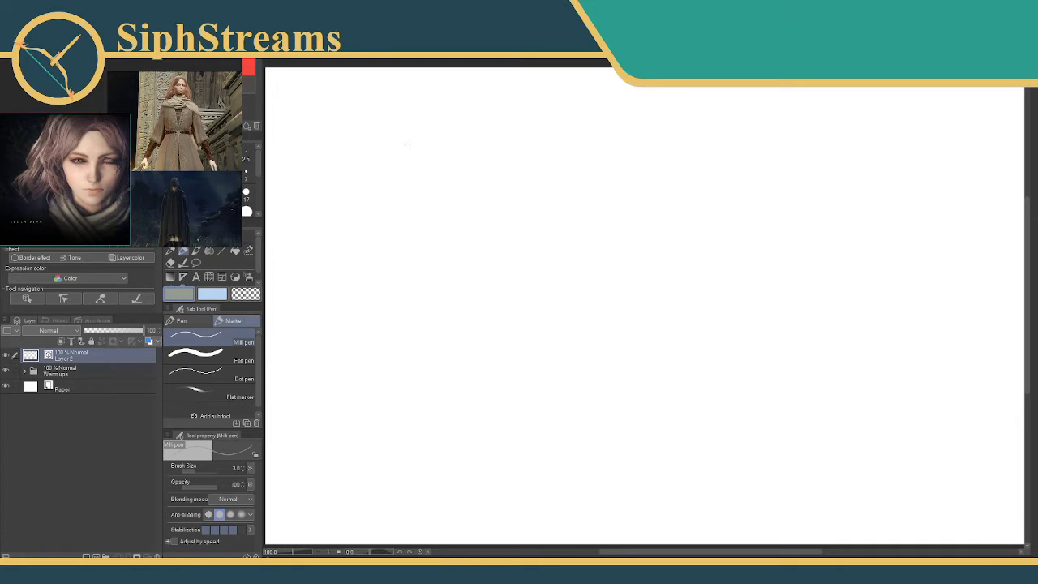
Sketch a larger stick figure with a curved spine, bent legs, outstretched arms and a round head.
{"action": "left_click_drag", "start_coordinate": [472, 156], "coordinate": [479, 269]}
{"action": "left_click_drag", "start_coordinate": [479, 220], "coordinate": [456, 272]}
{"action": "mouse_move", "coordinate": [479, 220]}
{"action": "left_mouse_down"}
{"action": "mouse_move", "coordinate": [475, 282]}
{"action": "mouse_move", "coordinate": [416, 232]}
{"action": "left_mouse_up"}
{"action": "left_click_drag", "start_coordinate": [470, 278], "coordinate": [435, 215]}
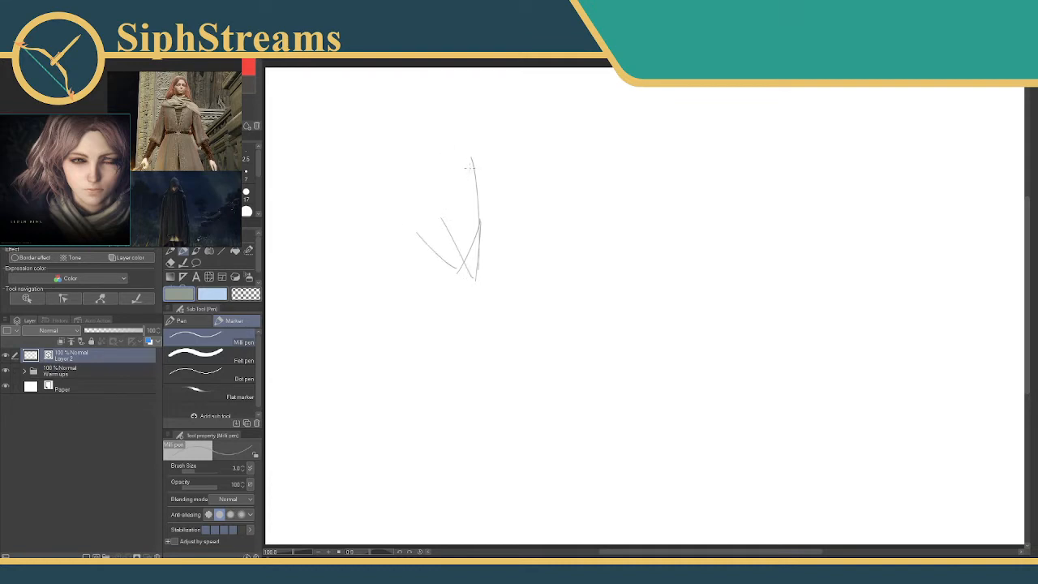
{"action": "left_click_drag", "start_coordinate": [473, 168], "coordinate": [415, 184]}
{"action": "left_click_drag", "start_coordinate": [479, 167], "coordinate": [521, 180]}
{"action": "mouse_move", "coordinate": [471, 142]}
{"action": "left_mouse_down"}
{"action": "mouse_move", "coordinate": [492, 138]}
{"action": "mouse_move", "coordinate": [473, 150]}
{"action": "mouse_move", "coordinate": [493, 157]}
{"action": "mouse_move", "coordinate": [467, 155]}
{"action": "mouse_move", "coordinate": [475, 143]}
{"action": "mouse_move", "coordinate": [471, 157]}
{"action": "left_mouse_up"}
{"action": "key", "text": "ctrl+z"}
{"action": "key", "text": "ctrl+z"}
{"action": "mouse_move", "coordinate": [453, 234]}
{"action": "left_mouse_down"}
{"action": "mouse_move", "coordinate": [387, 214]}
{"action": "mouse_move", "coordinate": [435, 266]}
{"action": "left_mouse_up"}
{"action": "key", "text": "ctrl+z"}
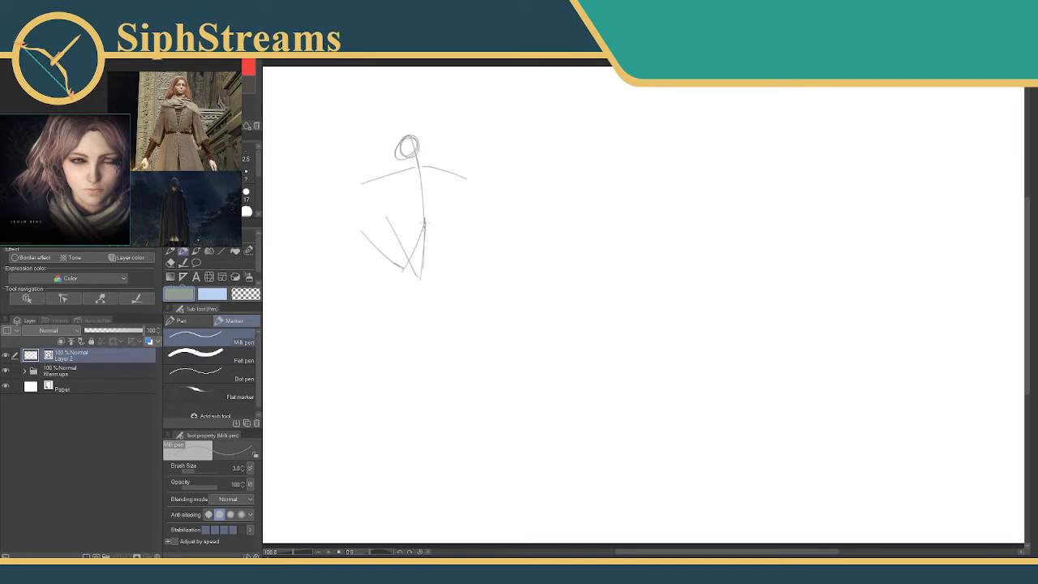
Redraw the stick figure's right leg and erase its old lines, reducing the Vector eraser to size 12.
{"action": "left_click_drag", "start_coordinate": [424, 223], "coordinate": [427, 276]}
{"action": "left_click_drag", "start_coordinate": [397, 236], "coordinate": [418, 276]}
{"action": "key", "text": "e"}
{"action": "mouse_move", "coordinate": [391, 223]}
{"action": "left_mouse_down"}
{"action": "mouse_move", "coordinate": [414, 270]}
{"action": "mouse_move", "coordinate": [406, 282]}
{"action": "left_mouse_up"}
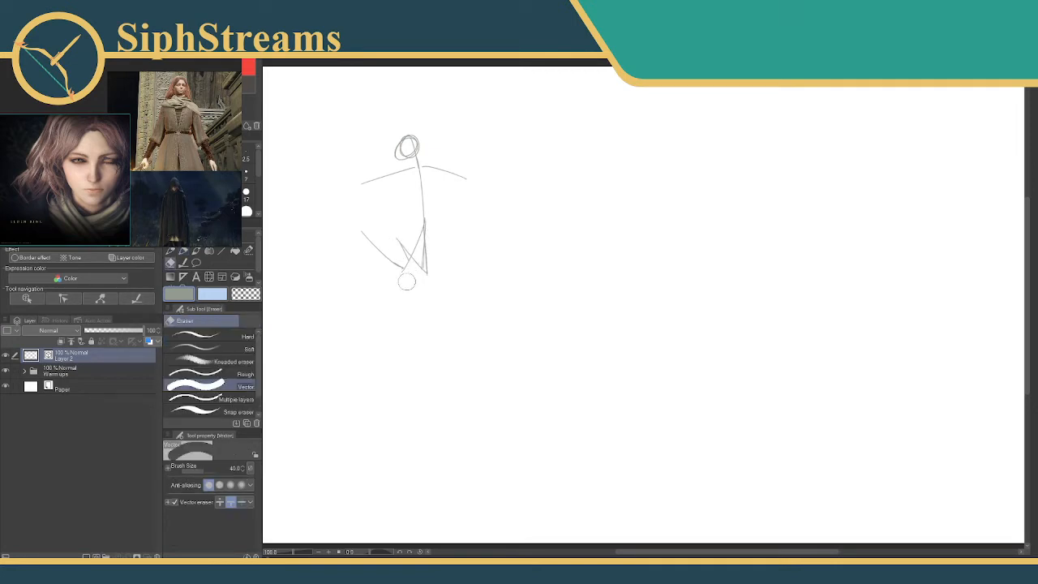
{"action": "left_click", "coordinate": [247, 195]}
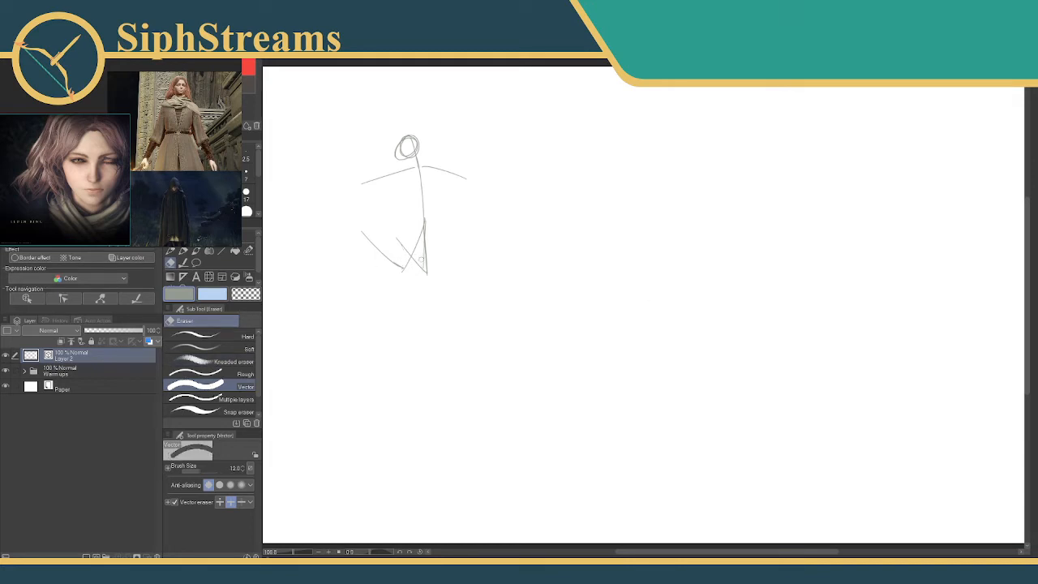
{"action": "key", "text": "p"}
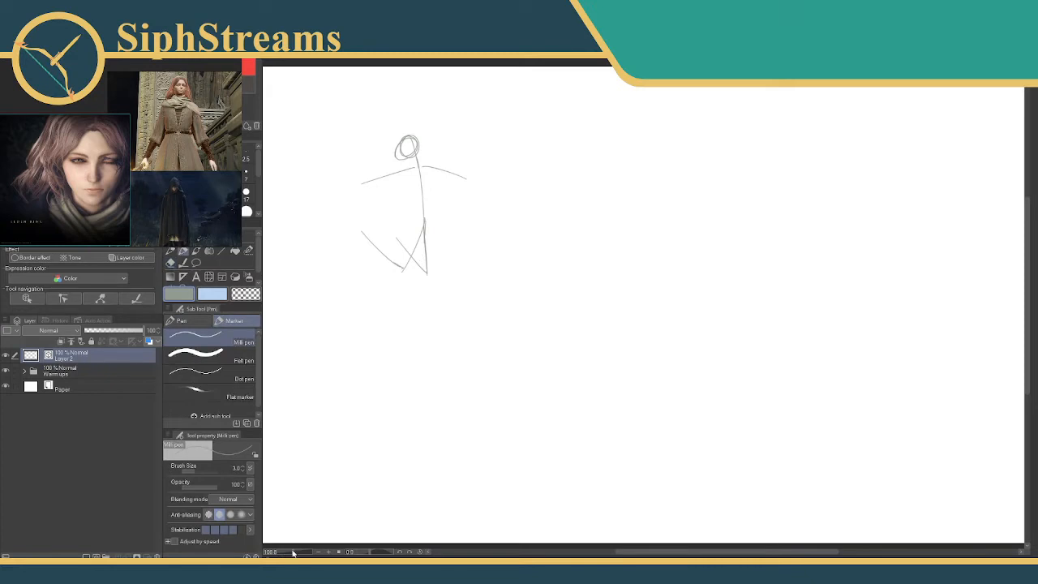
Draw a slightly slanted centre line for a second figure in the empty space beside the stick figure.
{"action": "left_click_drag", "start_coordinate": [292, 553], "coordinate": [297, 553]}
{"action": "left_click_drag", "start_coordinate": [405, 380], "coordinate": [525, 423]}
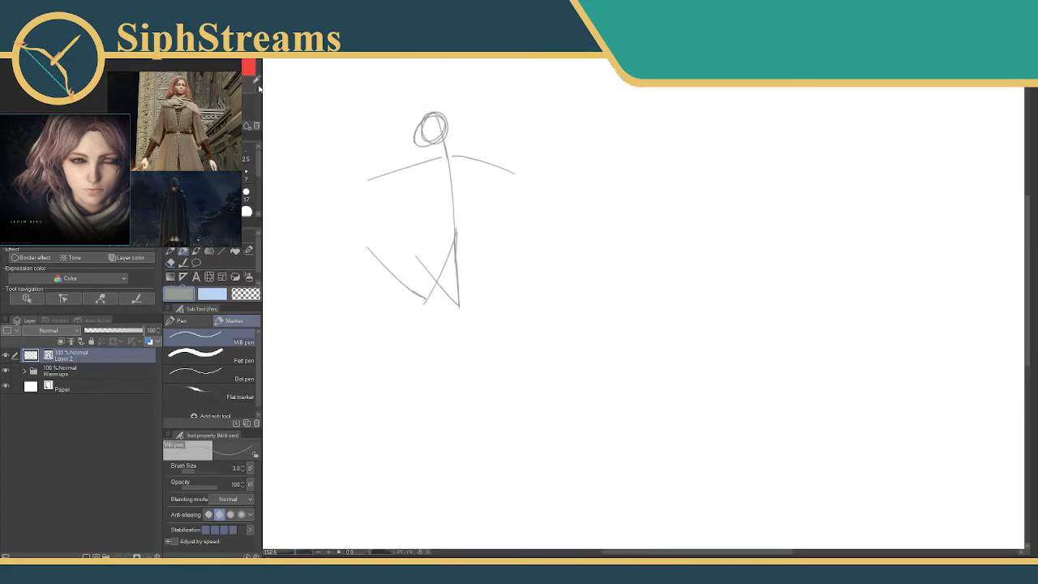
{"action": "left_click", "coordinate": [57, 175]}
{"action": "left_click_drag", "start_coordinate": [566, 230], "coordinate": [501, 271]}
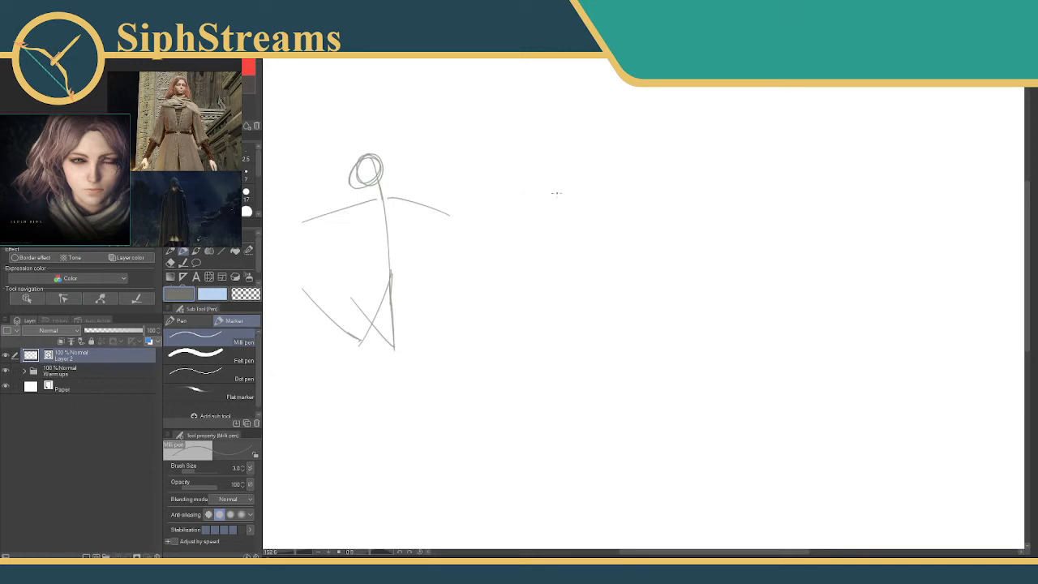
{"action": "left_click_drag", "start_coordinate": [554, 132], "coordinate": [574, 305]}
{"action": "key", "text": "ctrl+z"}
{"action": "left_click_drag", "start_coordinate": [545, 152], "coordinate": [590, 305]}
{"action": "key", "text": "ctrl+z"}
{"action": "left_click_drag", "start_coordinate": [546, 151], "coordinate": [576, 317]}
{"action": "key", "text": "ctrl+z"}
{"action": "left_click_drag", "start_coordinate": [558, 166], "coordinate": [583, 288]}
Try several shoulder and side strokes for a chest block across the second figure's centre line and undo them.
{"action": "left_click_drag", "start_coordinate": [539, 183], "coordinate": [602, 164]}
{"action": "key", "text": "ctrl+z"}
{"action": "mouse_move", "coordinate": [540, 184]}
{"action": "left_mouse_down"}
{"action": "mouse_move", "coordinate": [579, 175]}
{"action": "mouse_move", "coordinate": [556, 230]}
{"action": "left_mouse_up"}
{"action": "key", "text": "ctrl+z"}
{"action": "mouse_move", "coordinate": [540, 186]}
{"action": "left_mouse_down"}
{"action": "mouse_move", "coordinate": [528, 200]}
{"action": "mouse_move", "coordinate": [556, 232]}
{"action": "mouse_move", "coordinate": [601, 222]}
{"action": "left_mouse_up"}
{"action": "key", "text": "ctrl+z"}
{"action": "key", "text": "ctrl+z"}
{"action": "key", "text": "ctrl+z"}
{"action": "key", "text": "ctrl+z"}
{"action": "key", "text": "ctrl+z"}
{"action": "left_click_drag", "start_coordinate": [544, 186], "coordinate": [571, 225]}
{"action": "key", "text": "ctrl+z"}
Outline a tapered chest block around the centre line, clean up its overlapping edges, and begin its underside.
{"action": "left_click_drag", "start_coordinate": [541, 189], "coordinate": [570, 223]}
{"action": "mouse_move", "coordinate": [543, 186]}
{"action": "left_mouse_down"}
{"action": "mouse_move", "coordinate": [595, 180]}
{"action": "mouse_move", "coordinate": [591, 223]}
{"action": "left_mouse_up"}
{"action": "key", "text": "e"}
{"action": "mouse_move", "coordinate": [591, 172]}
{"action": "left_mouse_down"}
{"action": "mouse_move", "coordinate": [600, 185]}
{"action": "mouse_move", "coordinate": [590, 178]}
{"action": "mouse_move", "coordinate": [538, 206]}
{"action": "mouse_move", "coordinate": [558, 229]}
{"action": "mouse_move", "coordinate": [572, 223]}
{"action": "left_mouse_up"}
{"action": "key", "text": "p"}
{"action": "mouse_move", "coordinate": [562, 235]}
{"action": "left_mouse_down"}
{"action": "mouse_move", "coordinate": [595, 218]}
{"action": "mouse_move", "coordinate": [596, 229]}
{"action": "left_mouse_up"}
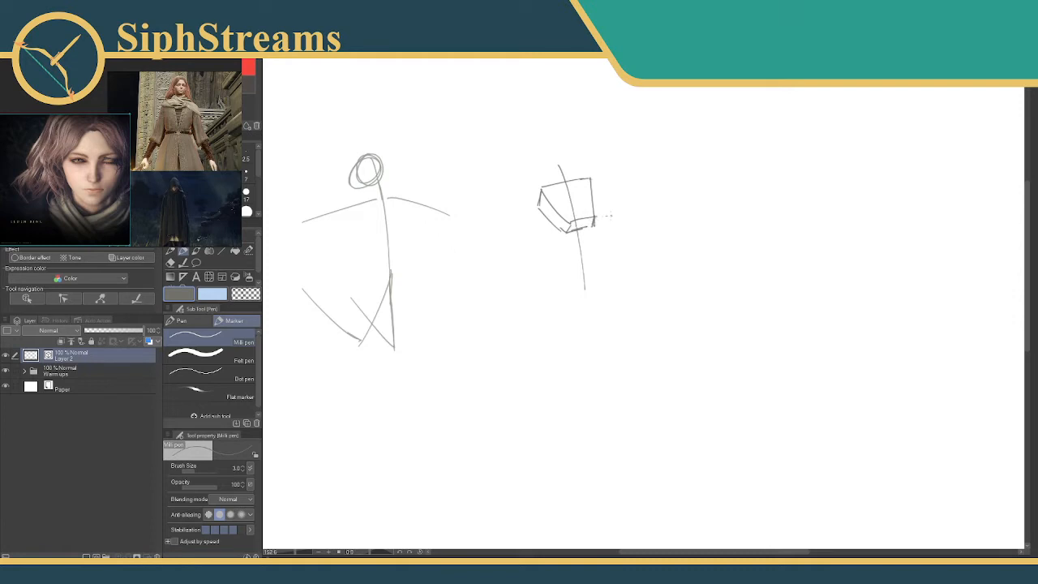
Refine the chest block's underside and right edge with the Milli pen, trimming stray line ends with the Vector eraser.
{"action": "key", "text": "e"}
{"action": "key", "text": "p"}
{"action": "left_click_drag", "start_coordinate": [566, 233], "coordinate": [594, 238]}
{"action": "key", "text": "e"}
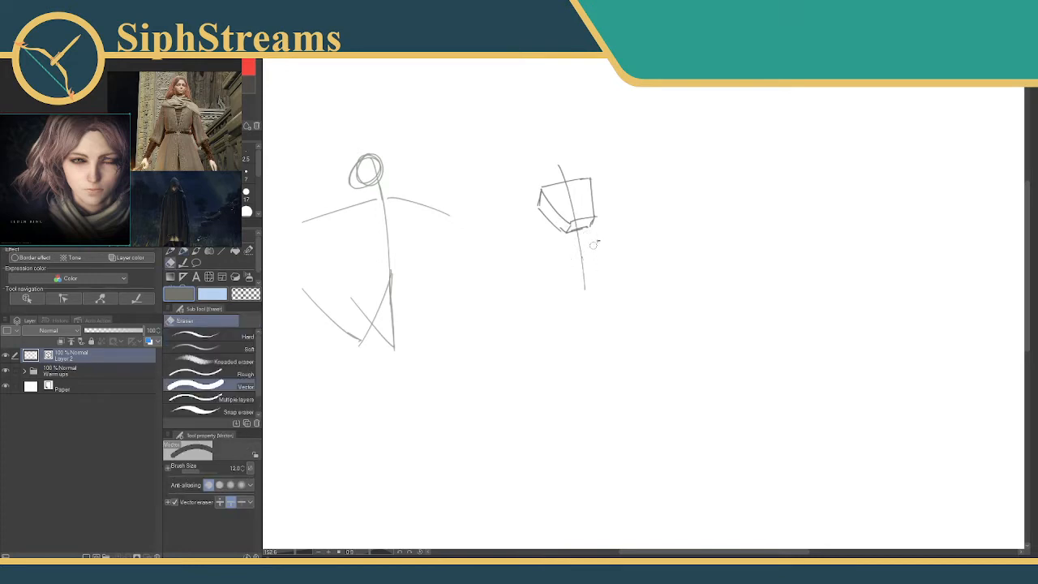
{"action": "key", "text": "p"}
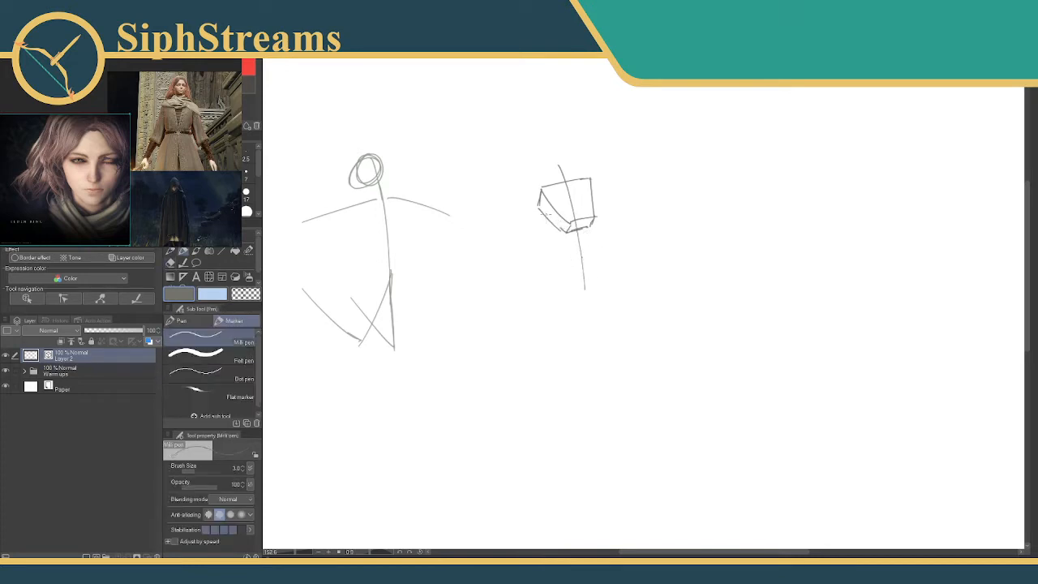
{"action": "mouse_move", "coordinate": [591, 177]}
{"action": "left_mouse_down"}
{"action": "mouse_move", "coordinate": [603, 218]}
{"action": "mouse_move", "coordinate": [600, 227]}
{"action": "mouse_move", "coordinate": [593, 207]}
{"action": "mouse_move", "coordinate": [591, 223]}
{"action": "left_mouse_up"}
{"action": "key", "text": "e"}
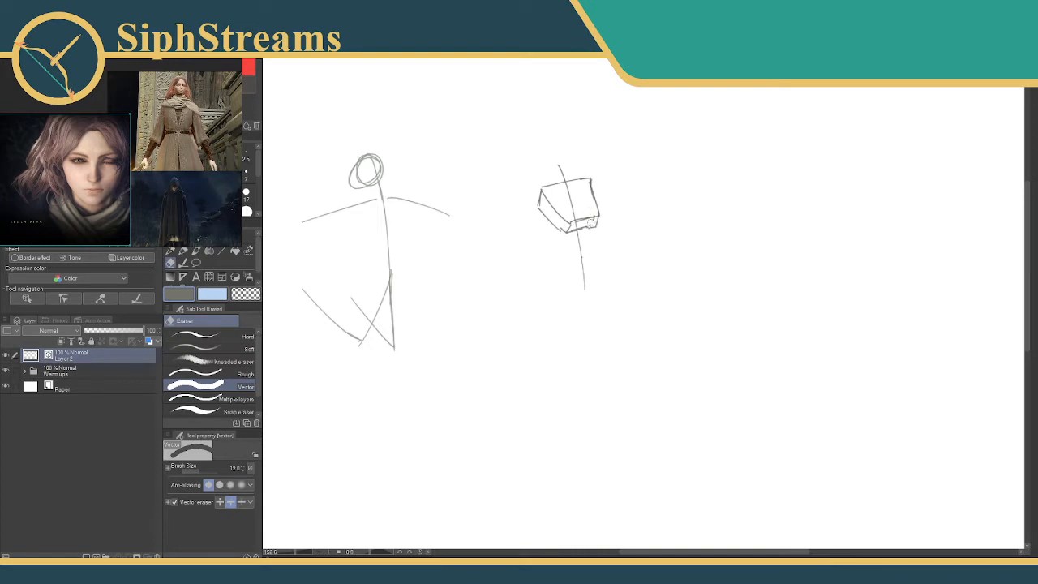
{"action": "key", "text": "p"}
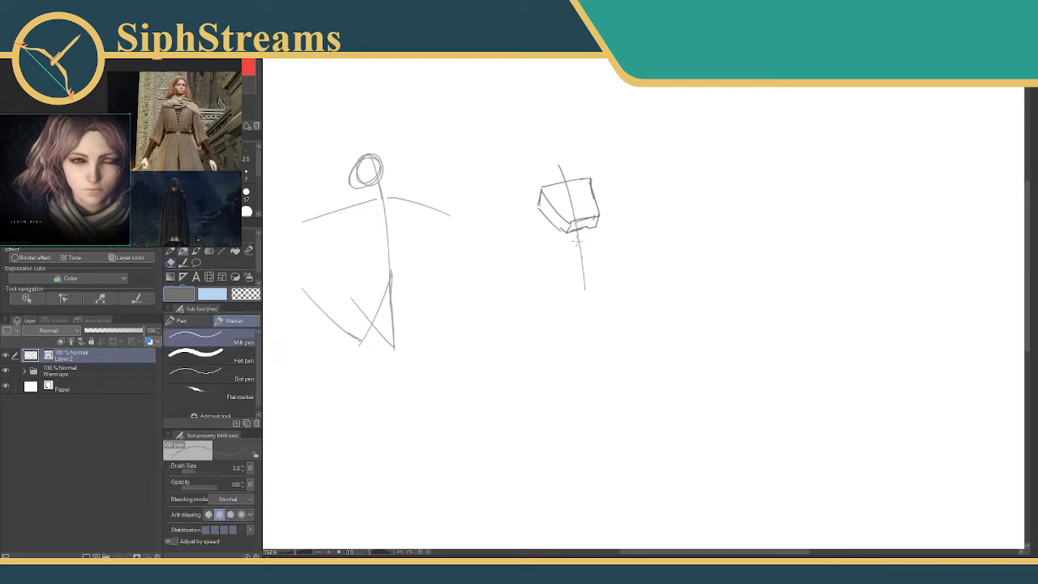
Redraw the second figure's centre line at a stronger slant and erase the old line below the chest block.
{"action": "left_click_drag", "start_coordinate": [572, 244], "coordinate": [611, 242]}
{"action": "key", "text": "ctrl+z"}
{"action": "left_click_drag", "start_coordinate": [559, 168], "coordinate": [591, 276]}
{"action": "left_click_drag", "start_coordinate": [564, 172], "coordinate": [600, 285]}
{"action": "key", "text": "e"}
{"action": "left_click_drag", "start_coordinate": [577, 238], "coordinate": [583, 265]}
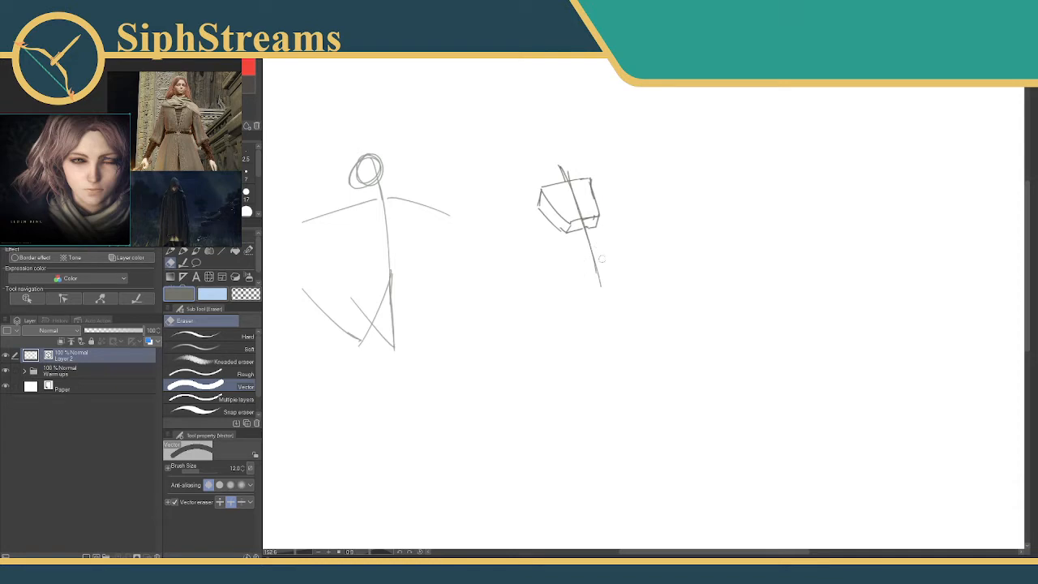
{"action": "key", "text": "p"}
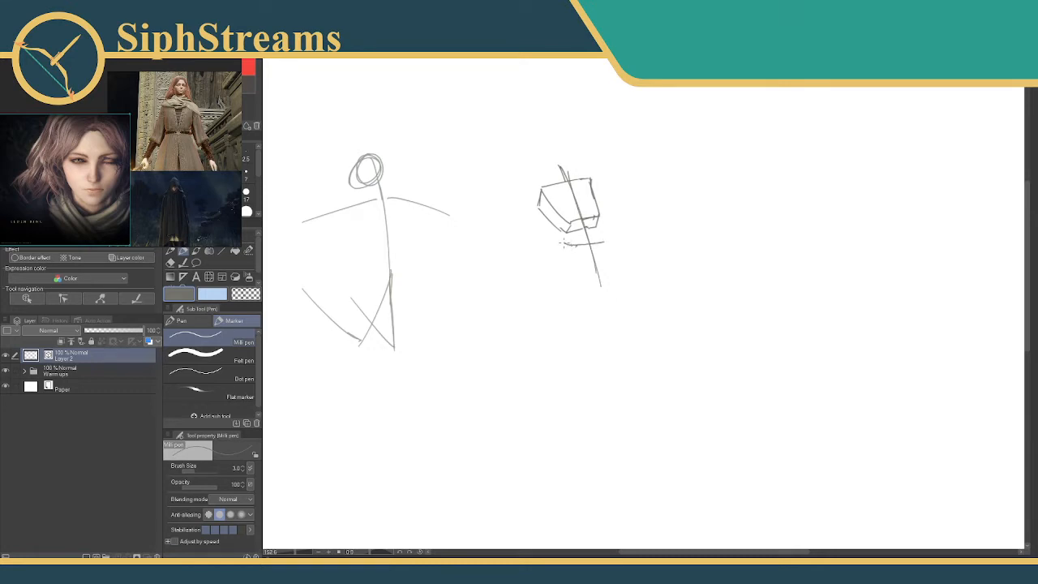
Draw a tapered pelvis block with two small hip joints below the chest block.
{"action": "left_click_drag", "start_coordinate": [565, 244], "coordinate": [574, 244]}
{"action": "mouse_move", "coordinate": [602, 242]}
{"action": "left_mouse_down"}
{"action": "mouse_move", "coordinate": [585, 267]}
{"action": "mouse_move", "coordinate": [574, 264]}
{"action": "mouse_move", "coordinate": [588, 261]}
{"action": "left_mouse_up"}
{"action": "left_click_drag", "start_coordinate": [569, 255], "coordinate": [601, 256]}
Try a leg line from the left hip joint and a separate bent line beside the torso, and undo them.
{"action": "left_click_drag", "start_coordinate": [571, 261], "coordinate": [551, 307]}
{"action": "mouse_move", "coordinate": [505, 203]}
{"action": "left_mouse_down"}
{"action": "mouse_move", "coordinate": [539, 249]}
{"action": "mouse_move", "coordinate": [500, 294]}
{"action": "left_mouse_up"}
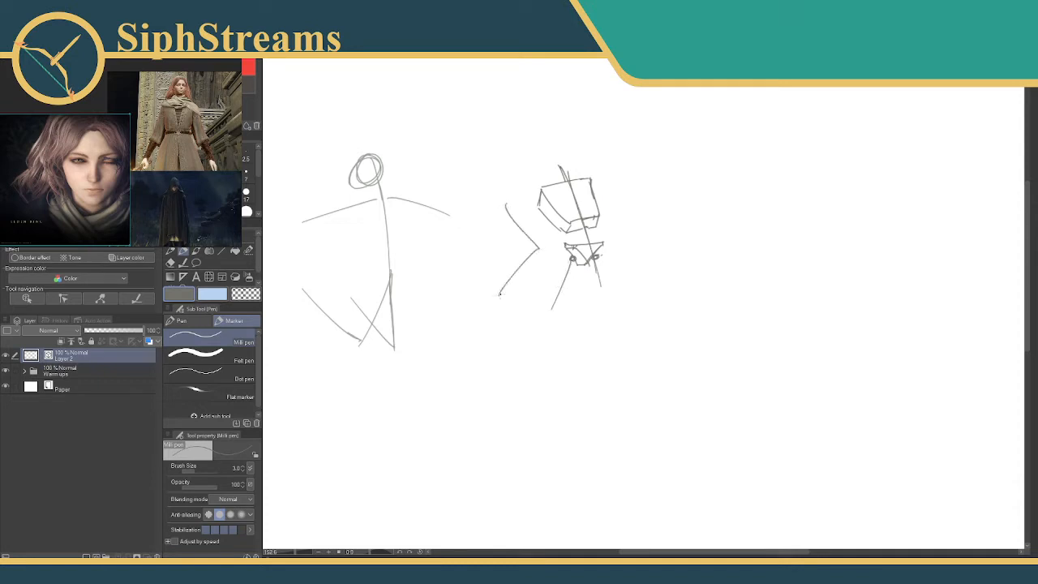
{"action": "key", "text": "ctrl+z"}
{"action": "key", "text": "ctrl+z"}
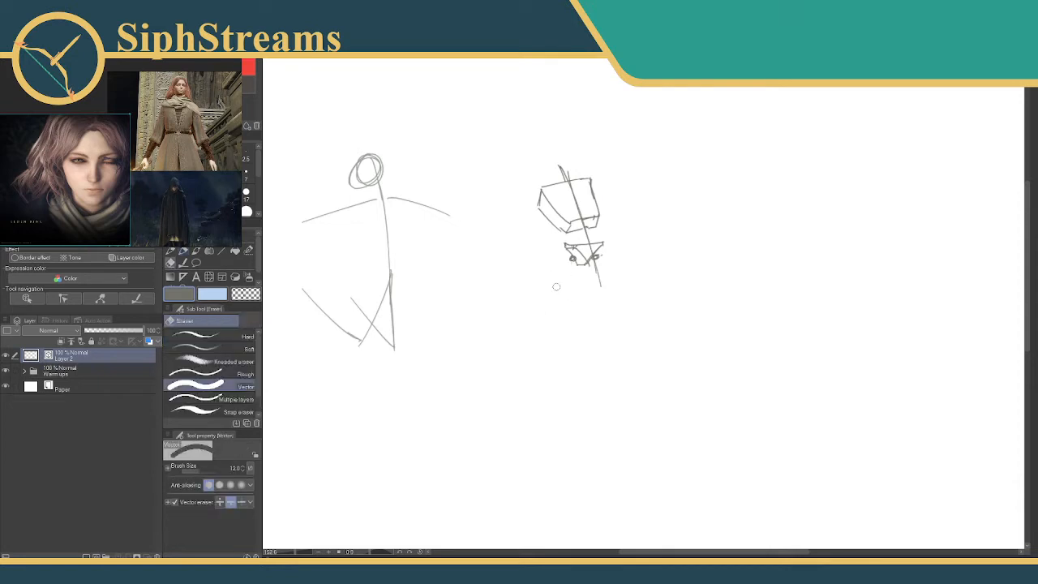
Draw two bent legs from the second figure's hip joints, matching the pose of the stick figure.
{"action": "left_click_drag", "start_coordinate": [571, 260], "coordinate": [544, 287]}
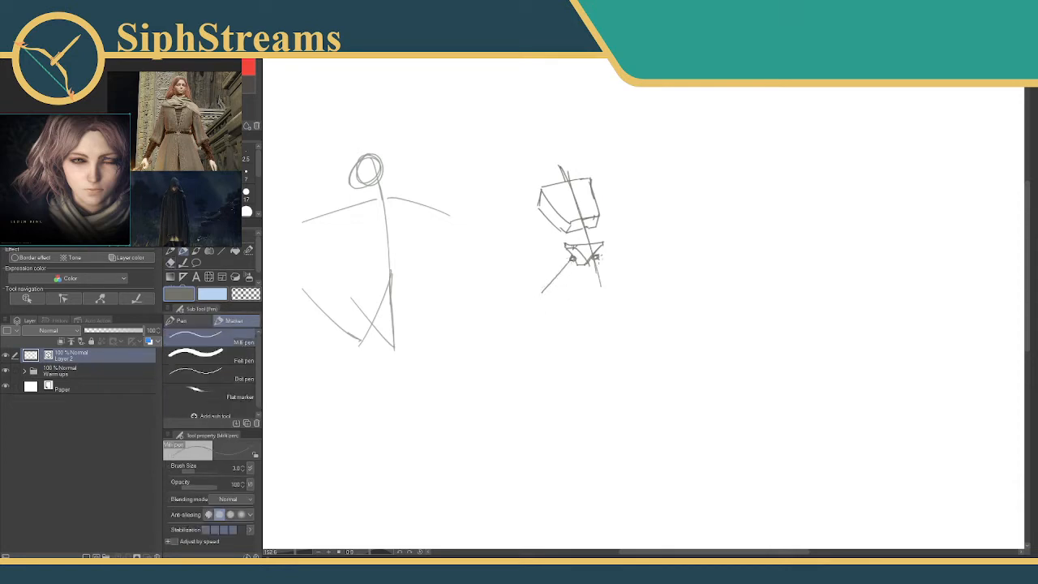
{"action": "left_click_drag", "start_coordinate": [599, 257], "coordinate": [597, 296]}
{"action": "mouse_move", "coordinate": [596, 258]}
{"action": "left_mouse_down"}
{"action": "mouse_move", "coordinate": [593, 304]}
{"action": "mouse_move", "coordinate": [503, 242]}
{"action": "left_mouse_up"}
{"action": "left_click_drag", "start_coordinate": [594, 303], "coordinate": [564, 261]}
Draw the second figure's left arm as a long line from the shoulder and its right arm as a short one.
{"action": "left_click_drag", "start_coordinate": [541, 199], "coordinate": [472, 231]}
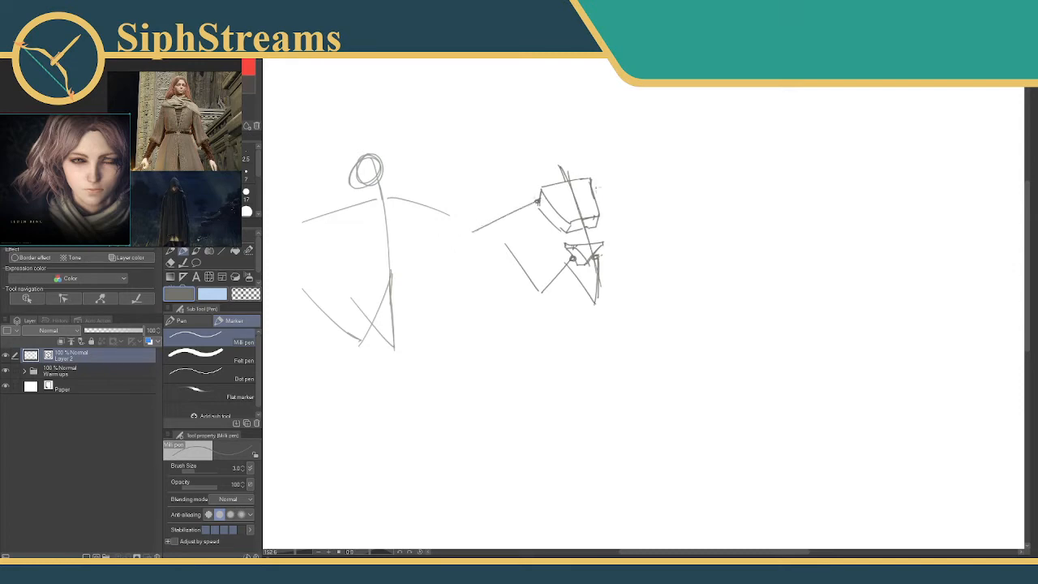
{"action": "left_click_drag", "start_coordinate": [592, 188], "coordinate": [655, 227]}
{"action": "key", "text": "ctrl+z"}
{"action": "left_click_drag", "start_coordinate": [592, 188], "coordinate": [622, 205]}
Add a round head and neck to the second figure, and erase the centre line through its torso and waist.
{"action": "mouse_move", "coordinate": [542, 170]}
{"action": "left_mouse_down"}
{"action": "mouse_move", "coordinate": [554, 186]}
{"action": "mouse_move", "coordinate": [558, 171]}
{"action": "mouse_move", "coordinate": [547, 178]}
{"action": "mouse_move", "coordinate": [565, 190]}
{"action": "mouse_move", "coordinate": [560, 207]}
{"action": "mouse_move", "coordinate": [588, 185]}
{"action": "mouse_move", "coordinate": [561, 199]}
{"action": "mouse_move", "coordinate": [585, 187]}
{"action": "mouse_move", "coordinate": [575, 212]}
{"action": "mouse_move", "coordinate": [579, 201]}
{"action": "left_mouse_up"}
{"action": "key", "text": "ctrl+z"}
{"action": "key", "text": "ctrl+z"}
{"action": "key", "text": "e"}
{"action": "key", "text": "p"}
{"action": "key", "text": "e"}
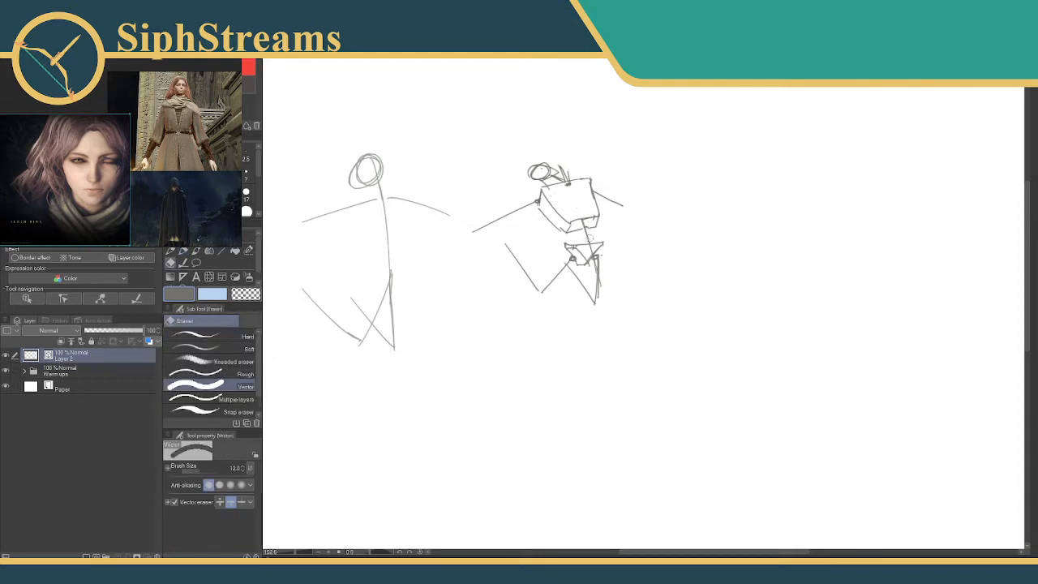
{"action": "left_click_drag", "start_coordinate": [589, 237], "coordinate": [590, 250]}
{"action": "key", "text": "p"}
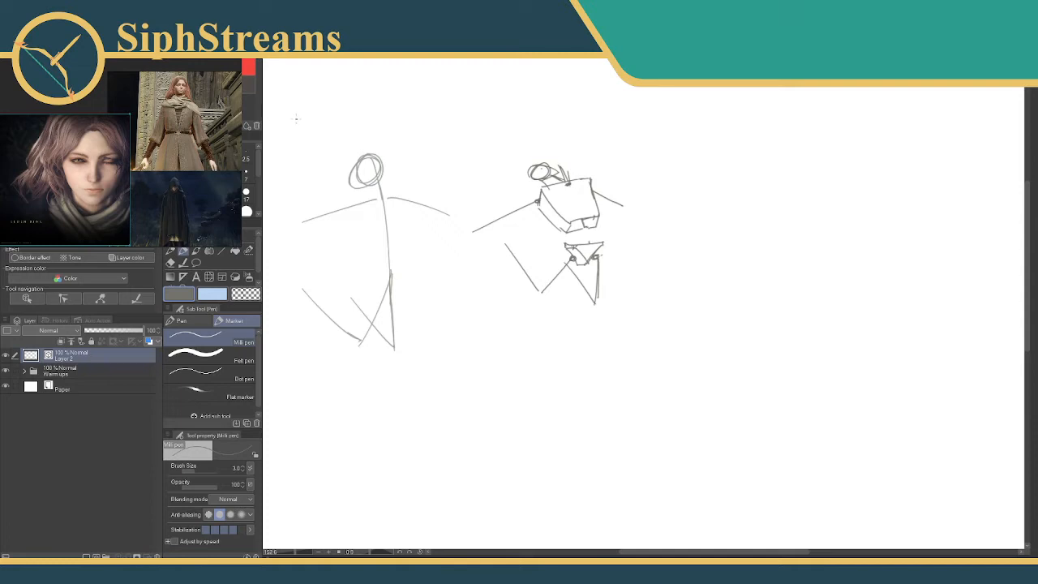
Handwrite the label "1 pose" above the stick figure and "2 structures forms" above the block figure, adding a small stroke at its head.
{"action": "mouse_move", "coordinate": [297, 116]}
{"action": "left_mouse_down"}
{"action": "mouse_move", "coordinate": [297, 134]}
{"action": "mouse_move", "coordinate": [297, 114]}
{"action": "mouse_move", "coordinate": [316, 140]}
{"action": "mouse_move", "coordinate": [326, 114]}
{"action": "mouse_move", "coordinate": [336, 125]}
{"action": "mouse_move", "coordinate": [355, 120]}
{"action": "left_mouse_up"}
{"action": "mouse_move", "coordinate": [476, 114]}
{"action": "left_mouse_down"}
{"action": "mouse_move", "coordinate": [489, 130]}
{"action": "mouse_move", "coordinate": [471, 133]}
{"action": "mouse_move", "coordinate": [488, 105]}
{"action": "mouse_move", "coordinate": [509, 128]}
{"action": "mouse_move", "coordinate": [555, 116]}
{"action": "left_mouse_up"}
{"action": "mouse_move", "coordinate": [557, 117]}
{"action": "left_mouse_down"}
{"action": "mouse_move", "coordinate": [580, 126]}
{"action": "mouse_move", "coordinate": [609, 109]}
{"action": "mouse_move", "coordinate": [615, 126]}
{"action": "mouse_move", "coordinate": [537, 147]}
{"action": "mouse_move", "coordinate": [551, 140]}
{"action": "left_mouse_up"}
{"action": "left_click_drag", "start_coordinate": [552, 138], "coordinate": [587, 141]}
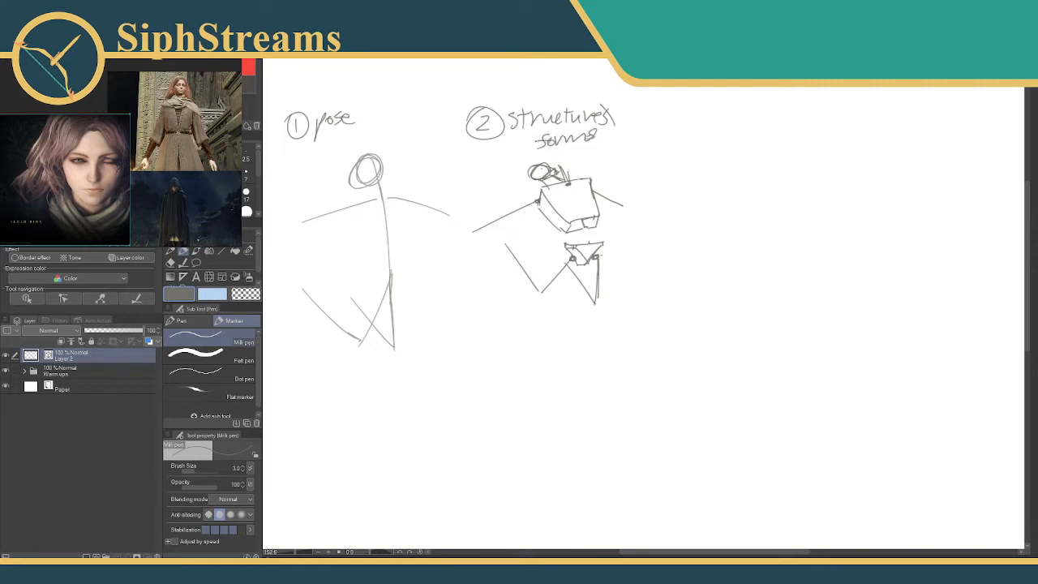
{"action": "left_click_drag", "start_coordinate": [517, 174], "coordinate": [532, 166]}
Try a curved, segmented form in the empty area beside the second label and erase it.
{"action": "left_click_drag", "start_coordinate": [765, 107], "coordinate": [740, 140]}
{"action": "mouse_move", "coordinate": [765, 105]}
{"action": "left_mouse_down"}
{"action": "mouse_move", "coordinate": [670, 149]}
{"action": "mouse_move", "coordinate": [776, 115]}
{"action": "mouse_move", "coordinate": [779, 136]}
{"action": "mouse_move", "coordinate": [741, 146]}
{"action": "mouse_move", "coordinate": [719, 124]}
{"action": "left_mouse_up"}
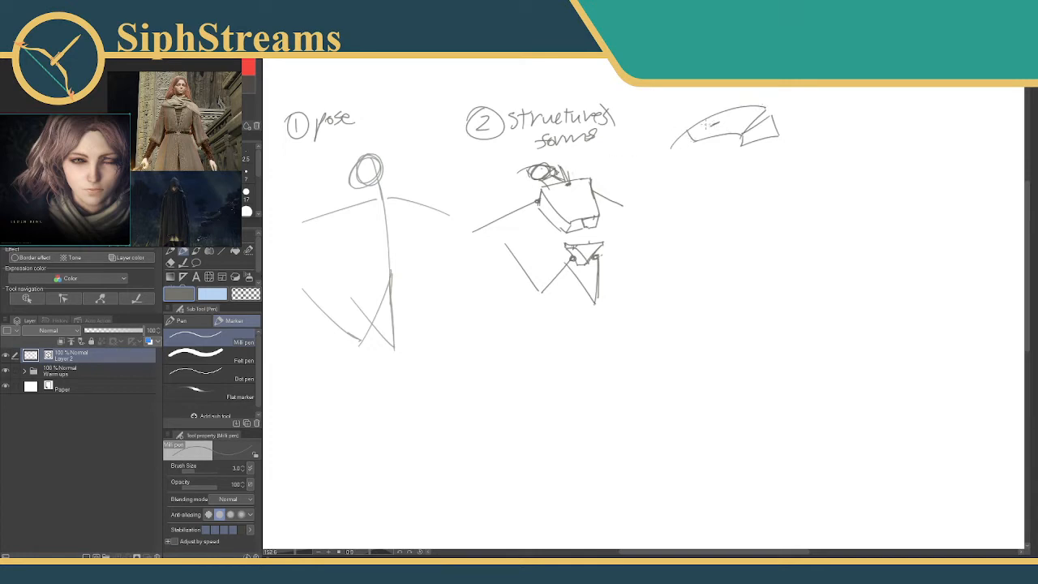
{"action": "key", "text": "e"}
{"action": "left_click_drag", "start_coordinate": [707, 103], "coordinate": [666, 177]}
{"action": "mouse_move", "coordinate": [665, 178]}
{"action": "left_mouse_down"}
{"action": "mouse_move", "coordinate": [742, 88]}
{"action": "mouse_move", "coordinate": [692, 179]}
{"action": "mouse_move", "coordinate": [740, 152]}
{"action": "mouse_move", "coordinate": [752, 119]}
{"action": "mouse_move", "coordinate": [778, 116]}
{"action": "left_mouse_up"}
Handwrite the circled label "3 Body?" above the empty area beside the block figure.
{"action": "key", "text": "p"}
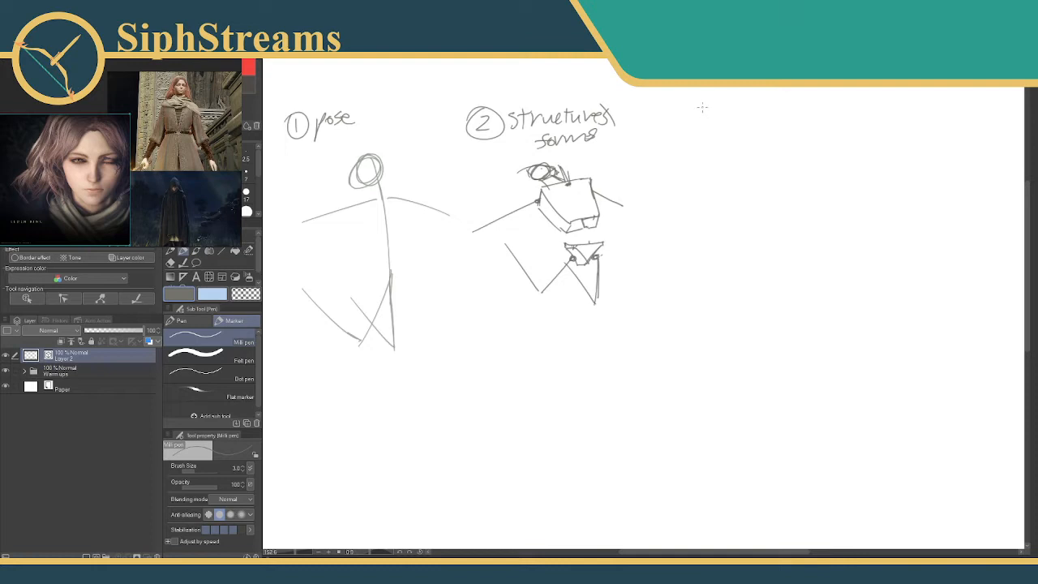
{"action": "mouse_move", "coordinate": [702, 106]}
{"action": "left_mouse_down"}
{"action": "mouse_move", "coordinate": [705, 123]}
{"action": "mouse_move", "coordinate": [689, 119]}
{"action": "mouse_move", "coordinate": [750, 122]}
{"action": "mouse_move", "coordinate": [780, 96]}
{"action": "mouse_move", "coordinate": [793, 117]}
{"action": "mouse_move", "coordinate": [799, 107]}
{"action": "left_mouse_up"}
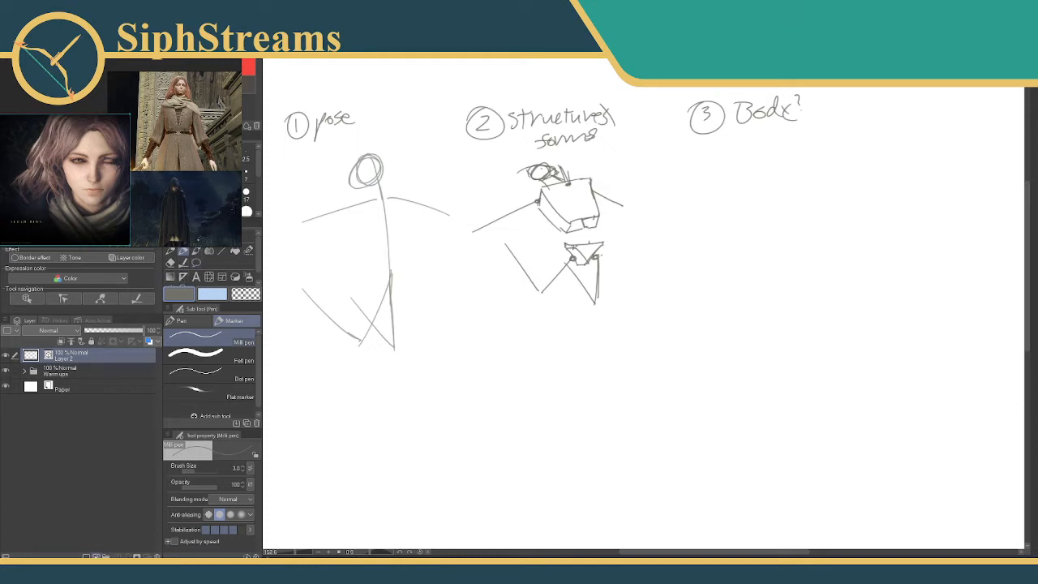
Add a vector layer named Body Shape, rename Layer 2 as Forms, and make Forms the active layer.
{"action": "left_click", "coordinate": [96, 555]}
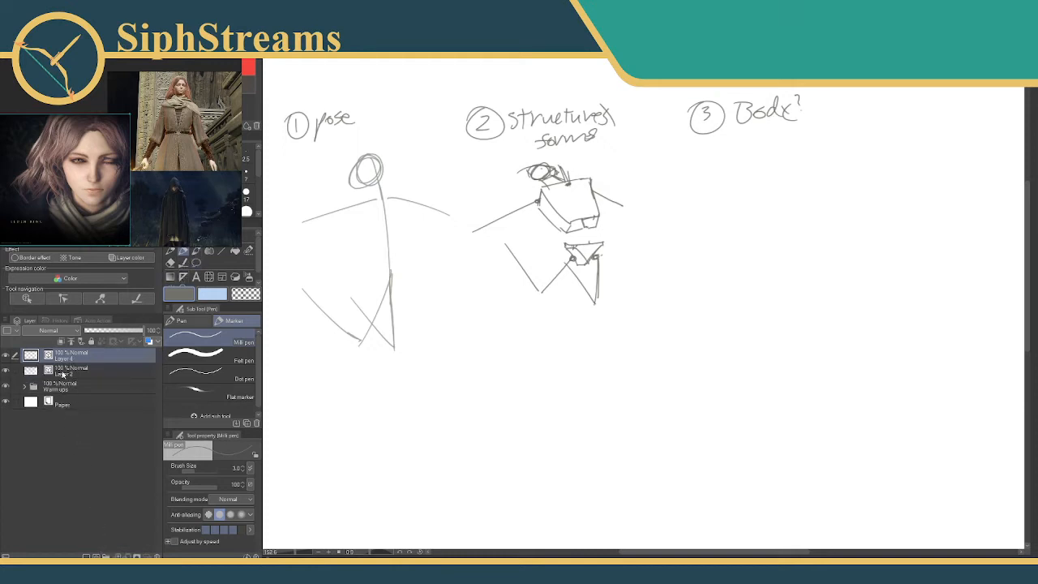
{"action": "double_click", "coordinate": [67, 372]}
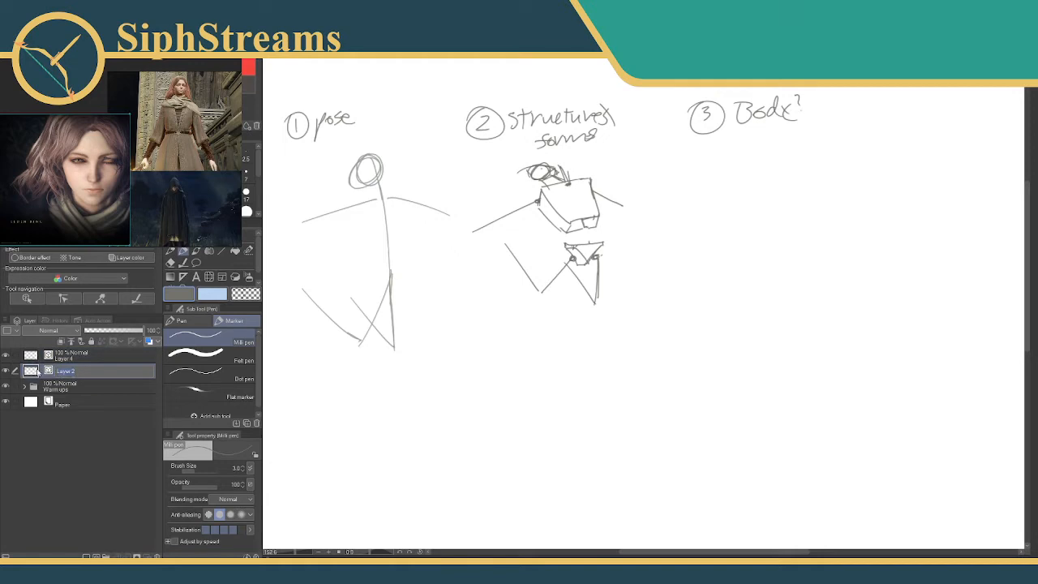
{"action": "type", "text": "Forms"}
{"action": "key", "text": "Return"}
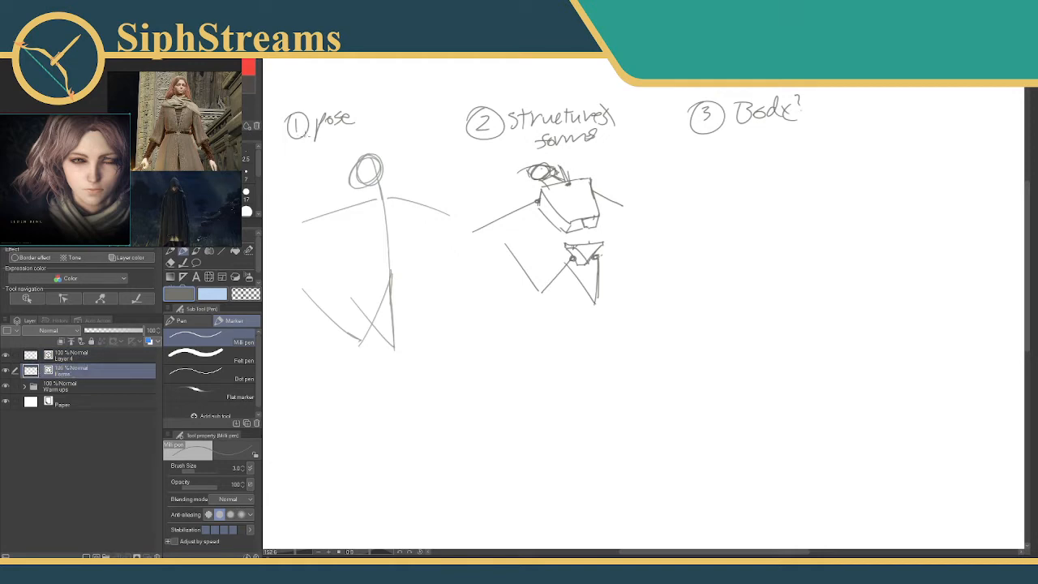
{"action": "double_click", "coordinate": [61, 358]}
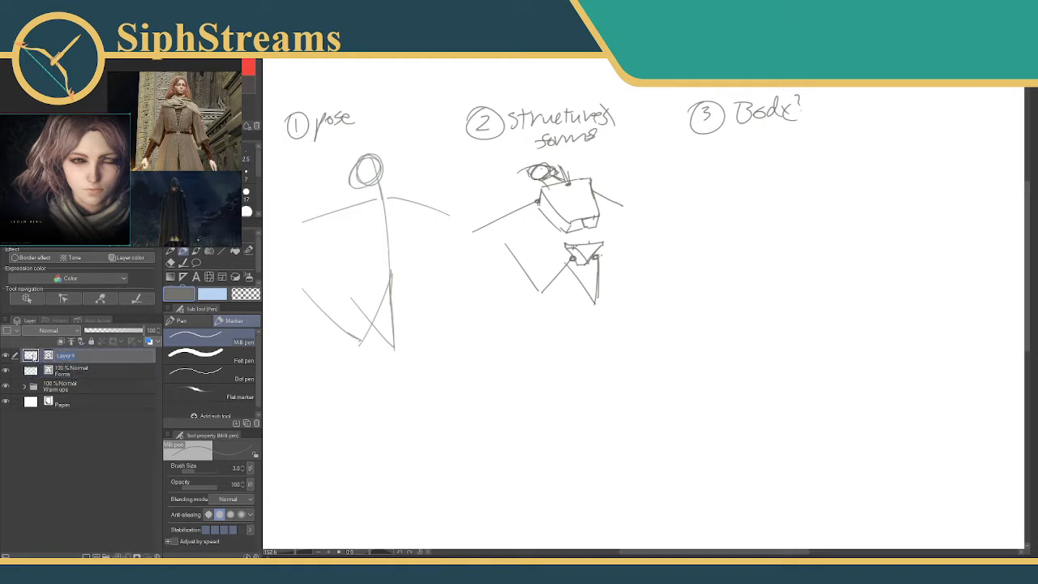
{"action": "type", "text": "Body Shape"}
{"action": "key", "text": "Return"}
{"action": "left_click", "coordinate": [90, 375]}
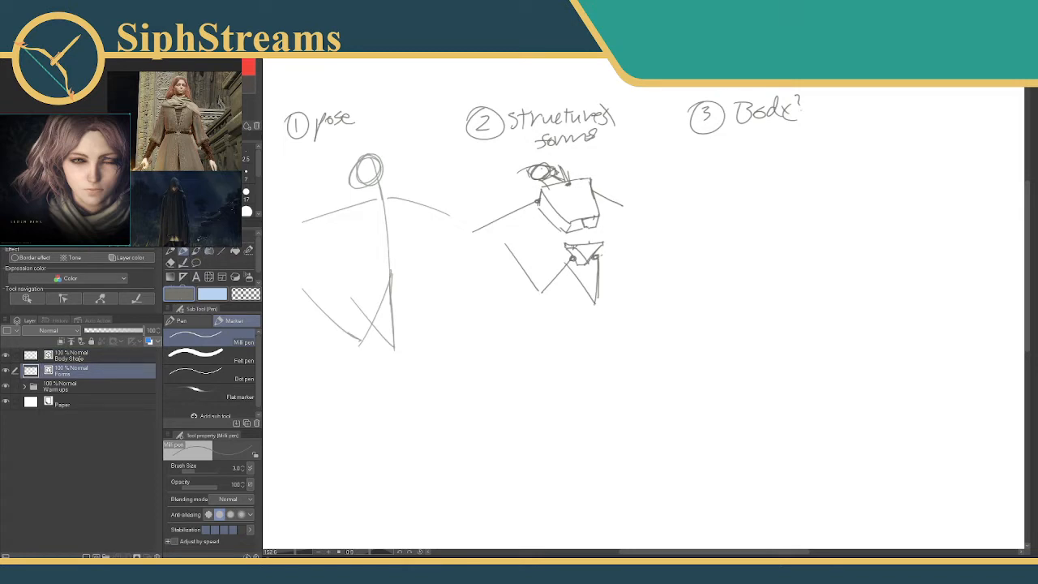
{"action": "left_click_drag", "start_coordinate": [259, 165], "coordinate": [259, 176]}
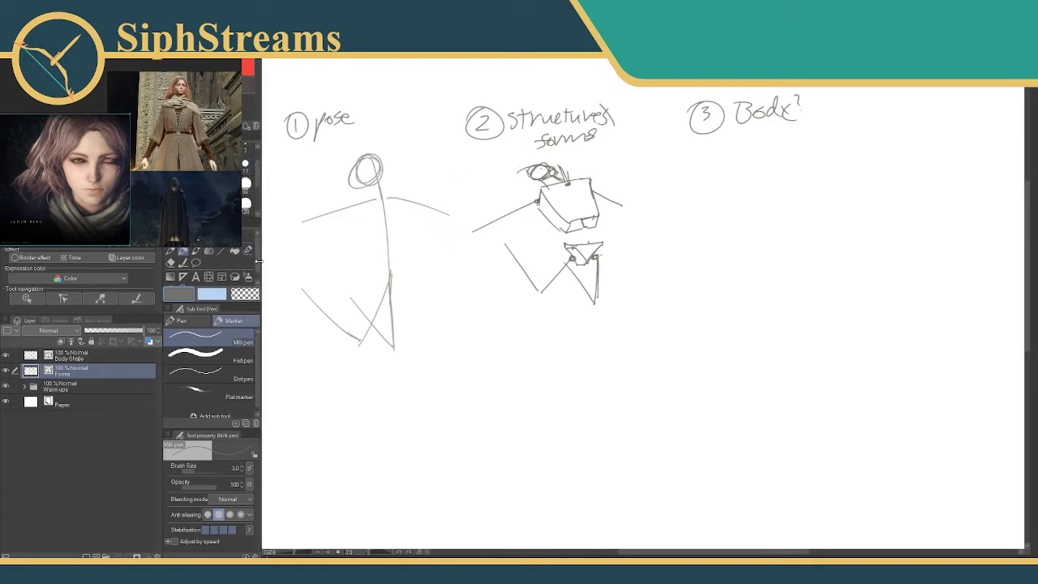
{"action": "left_click_drag", "start_coordinate": [258, 261], "coordinate": [255, 261]}
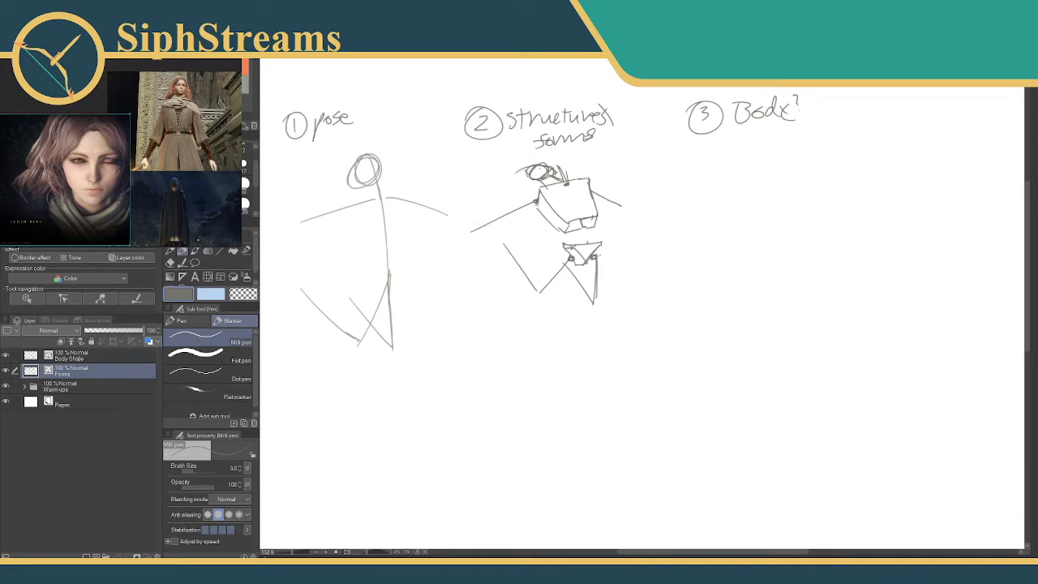
{"action": "left_click_drag", "start_coordinate": [259, 243], "coordinate": [263, 244]}
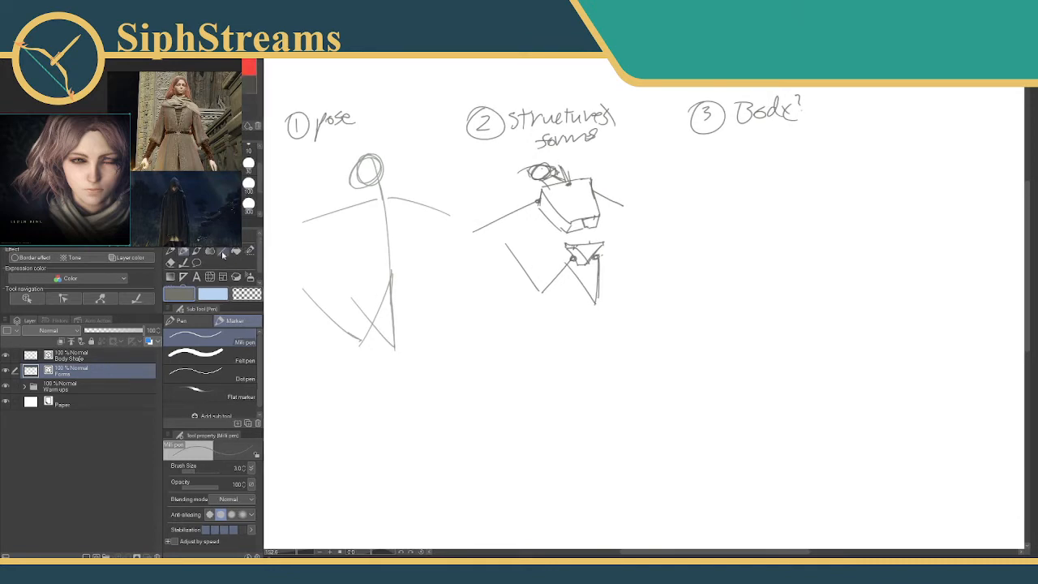
Enlarge the Selection pen to size 250 and select the whole block figure under the second label.
{"action": "left_click", "coordinate": [248, 253]}
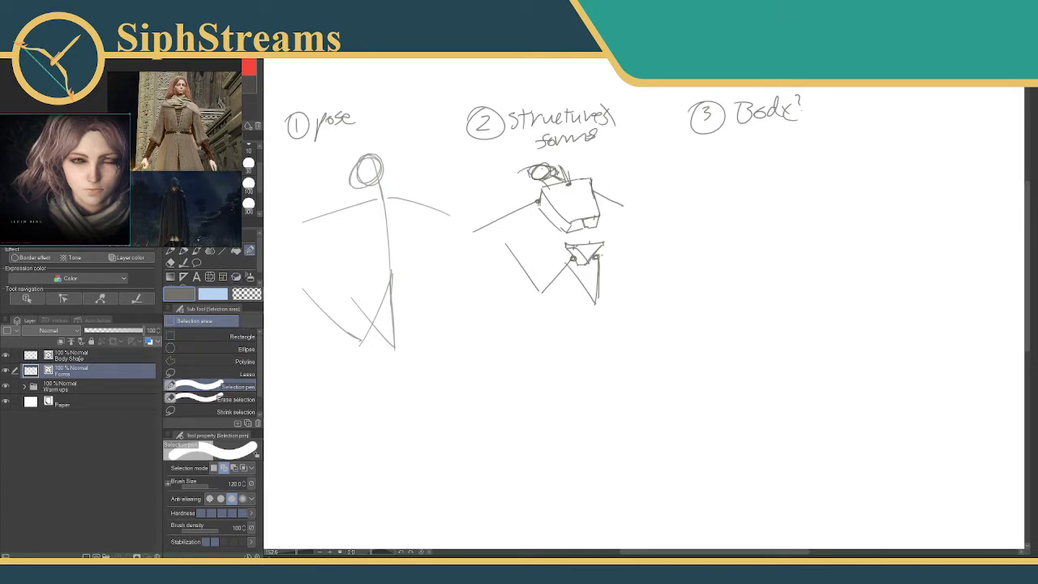
{"action": "key", "text": "bracketright"}
{"action": "key", "text": "bracketright"}
{"action": "key", "text": "bracketright"}
{"action": "key", "text": "bracketright"}
{"action": "mouse_move", "coordinate": [552, 229]}
{"action": "left_mouse_down"}
{"action": "mouse_move", "coordinate": [559, 256]}
{"action": "mouse_move", "coordinate": [558, 233]}
{"action": "left_mouse_up"}
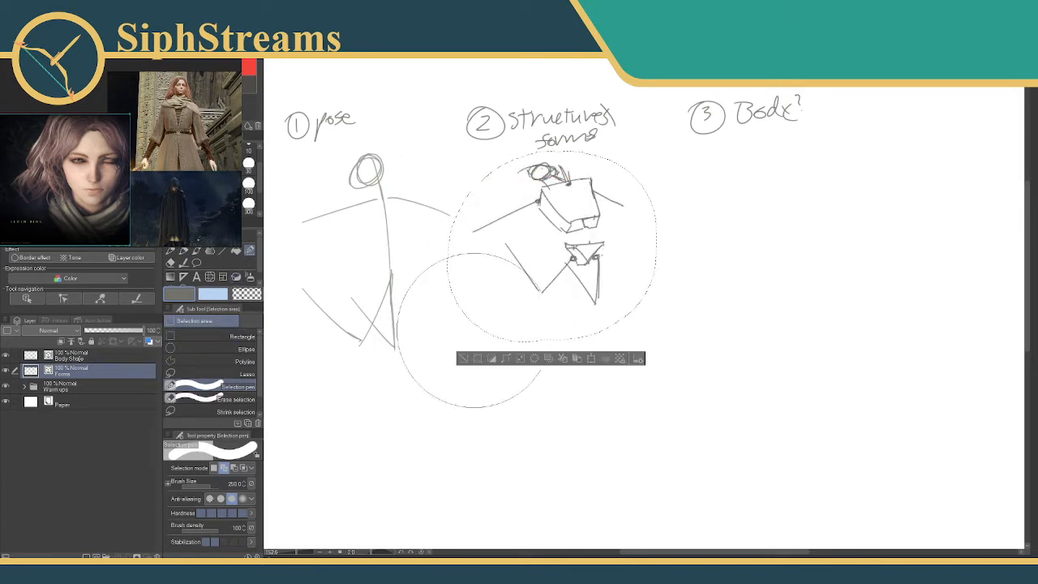
Duplicate the selected block figure onto its own layer and rename the empty Body Shape layer as Attire Shape.
{"action": "left_click", "coordinate": [574, 361]}
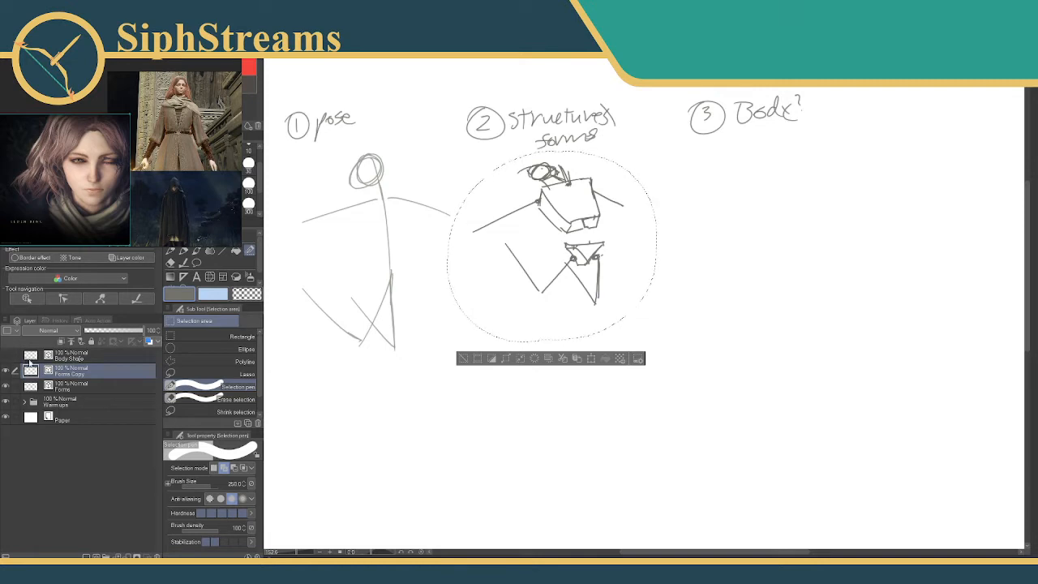
{"action": "double_click", "coordinate": [73, 357]}
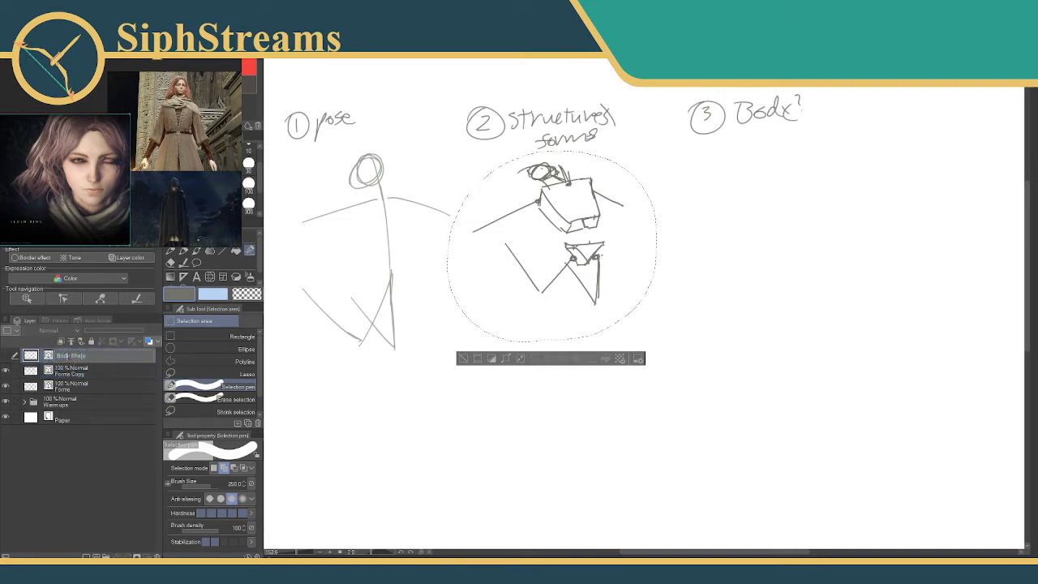
{"action": "left_click_drag", "start_coordinate": [64, 355], "coordinate": [30, 364]}
{"action": "key", "text": "BackSpace"}
{"action": "type", "text": "Attire"}
{"action": "key", "text": "Return"}
Rename the Forms Copy layer as Body Shape.
{"action": "double_click", "coordinate": [68, 371]}
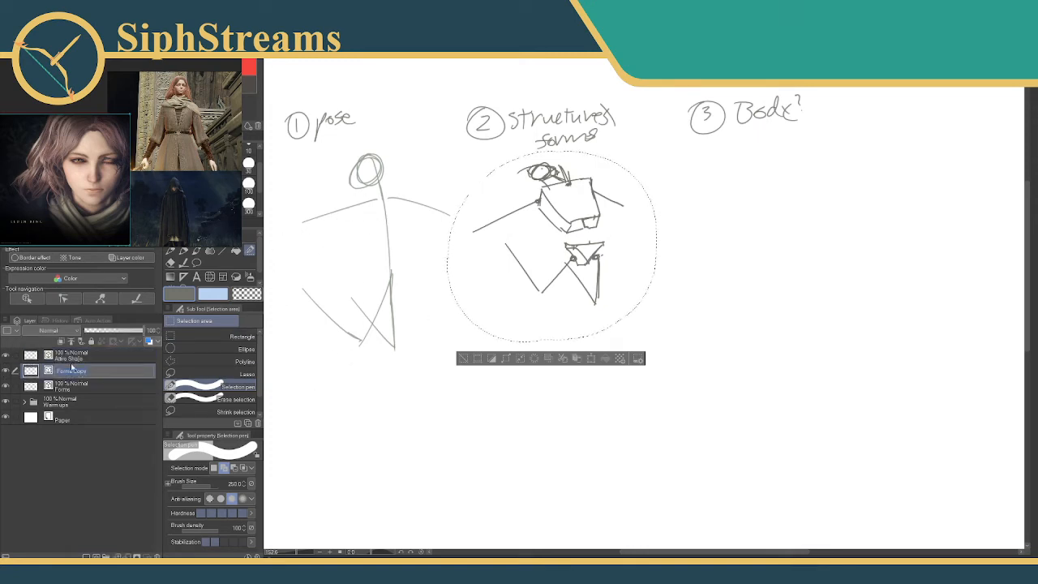
{"action": "type", "text": "Body Shape"}
{"action": "key", "text": "Return"}
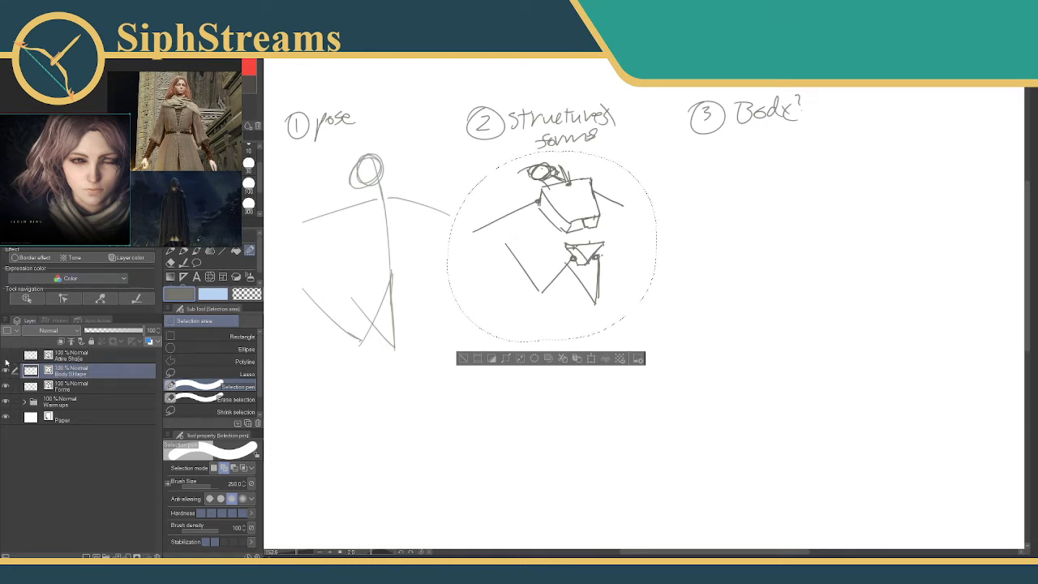
Clear the selection and move the copied block figure under the "3 Body?" label.
{"action": "left_click", "coordinate": [462, 358]}
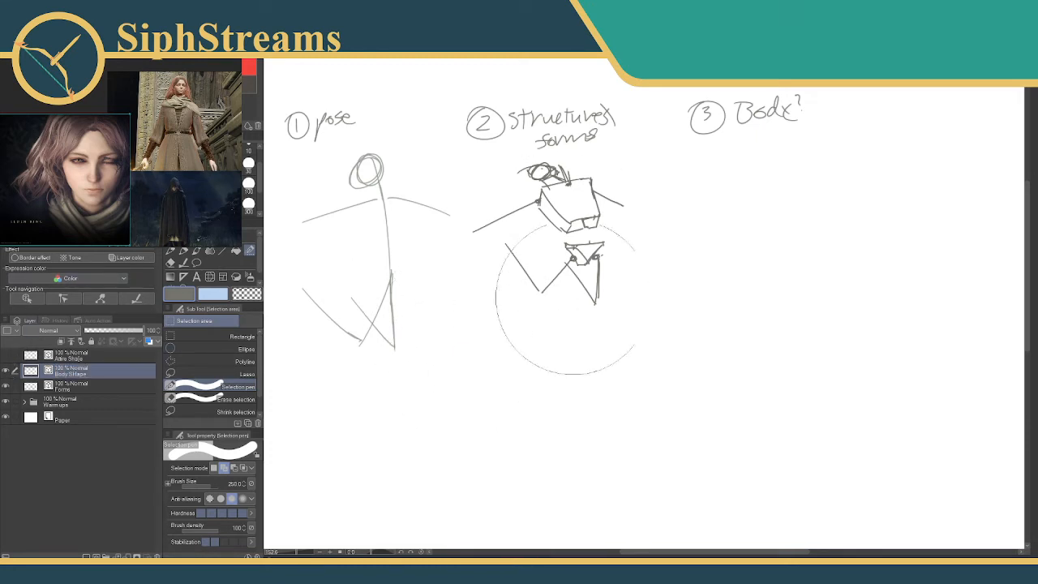
{"action": "left_click_drag", "start_coordinate": [570, 300], "coordinate": [418, 354]}
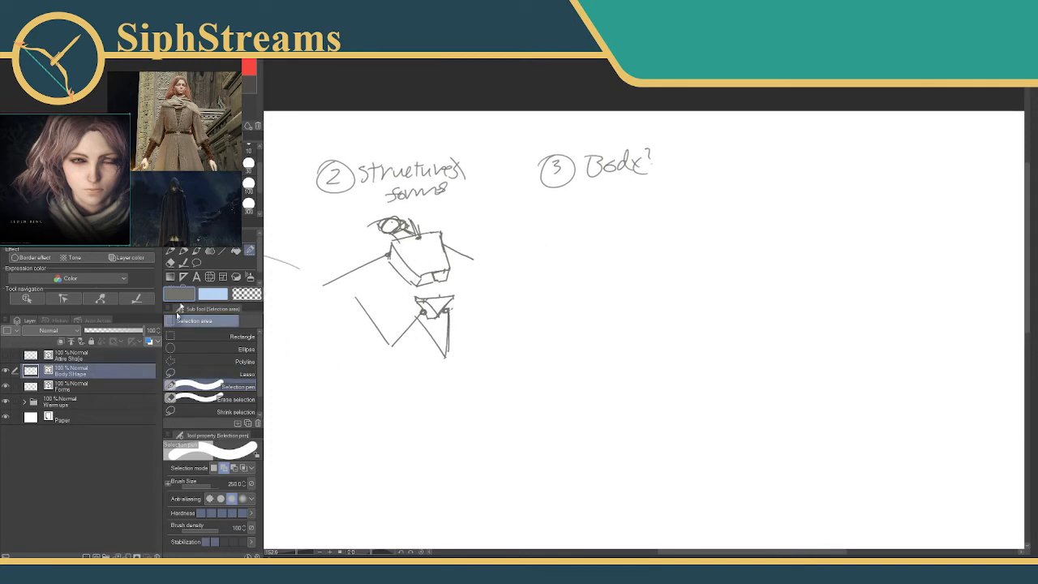
{"action": "key", "text": "k"}
{"action": "left_click_drag", "start_coordinate": [430, 294], "coordinate": [630, 291]}
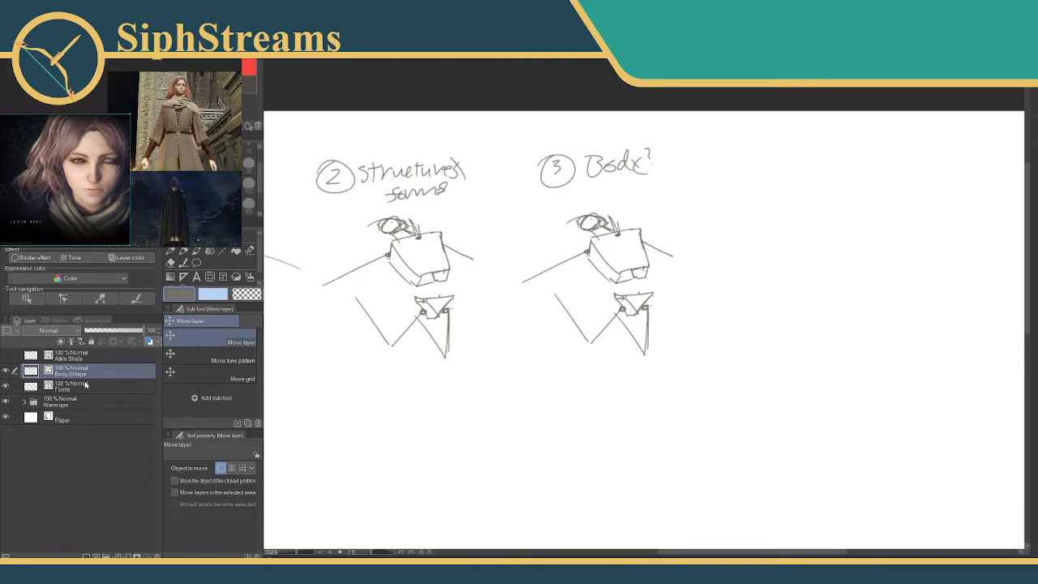
Rename the Attire Shape layer as Body Shape.
{"action": "double_click", "coordinate": [70, 357]}
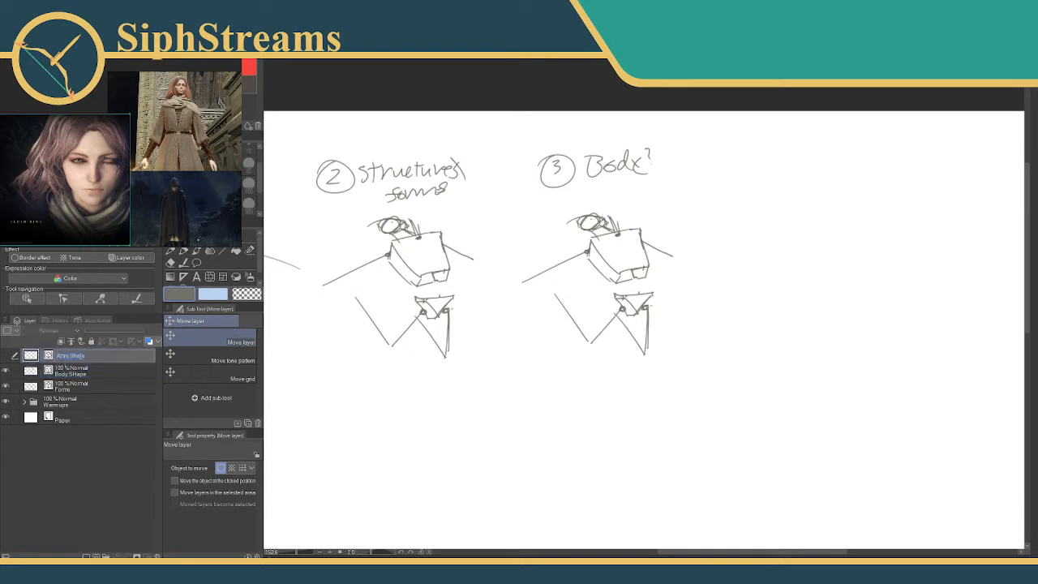
{"action": "type", "text": "Body Shape"}
{"action": "key", "text": "Return"}
{"action": "key", "text": "ctrl+shift"}
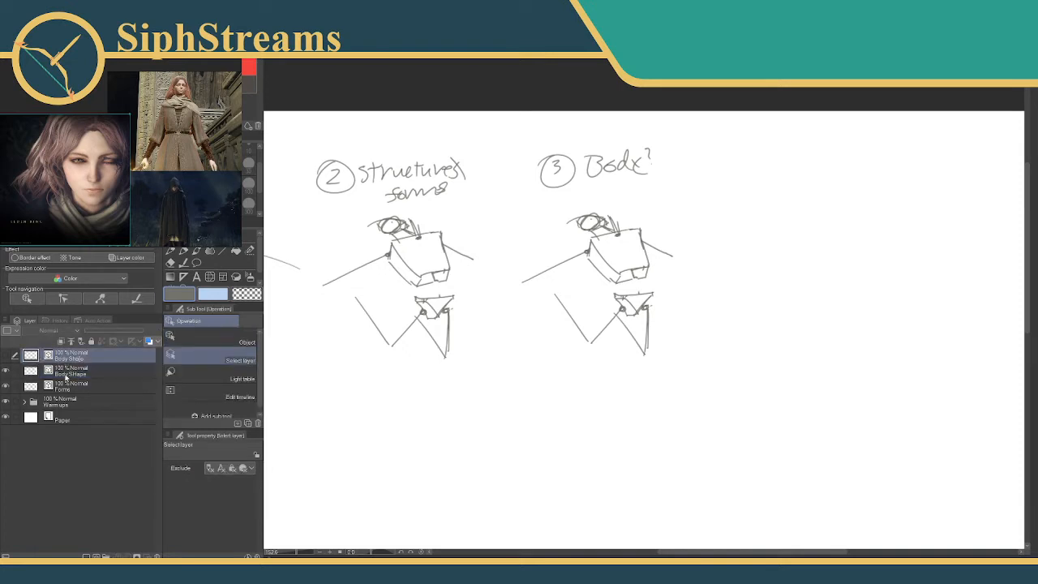
Rename the copied figure's layer as Body Shape Under and make the empty Body Shape layer above it visible and active.
{"action": "double_click", "coordinate": [71, 371]}
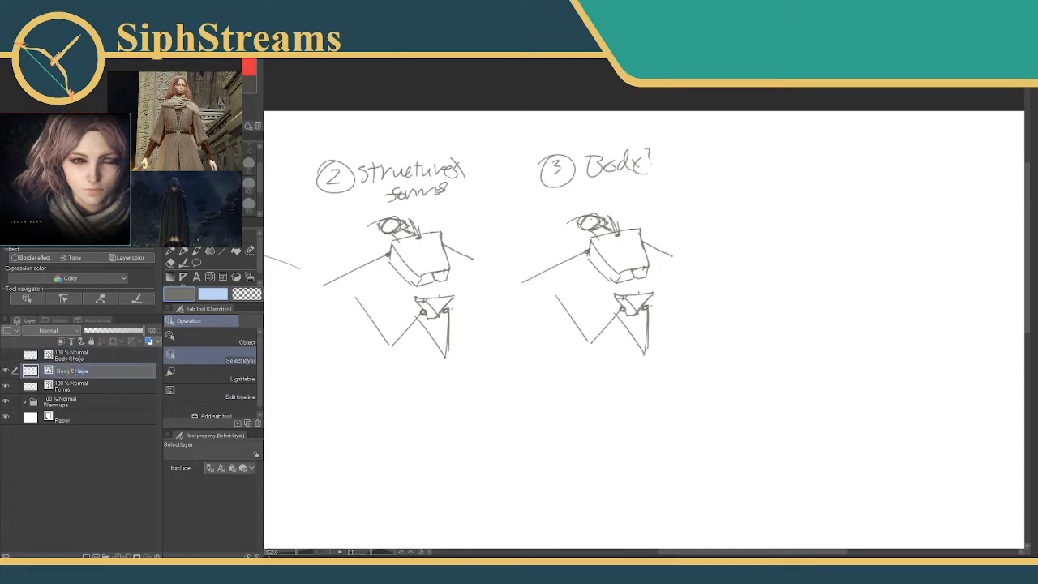
{"action": "type", "text": "Shape Under"}
{"action": "key", "text": "Return"}
{"action": "left_click", "coordinate": [6, 355]}
{"action": "left_click", "coordinate": [49, 360]}
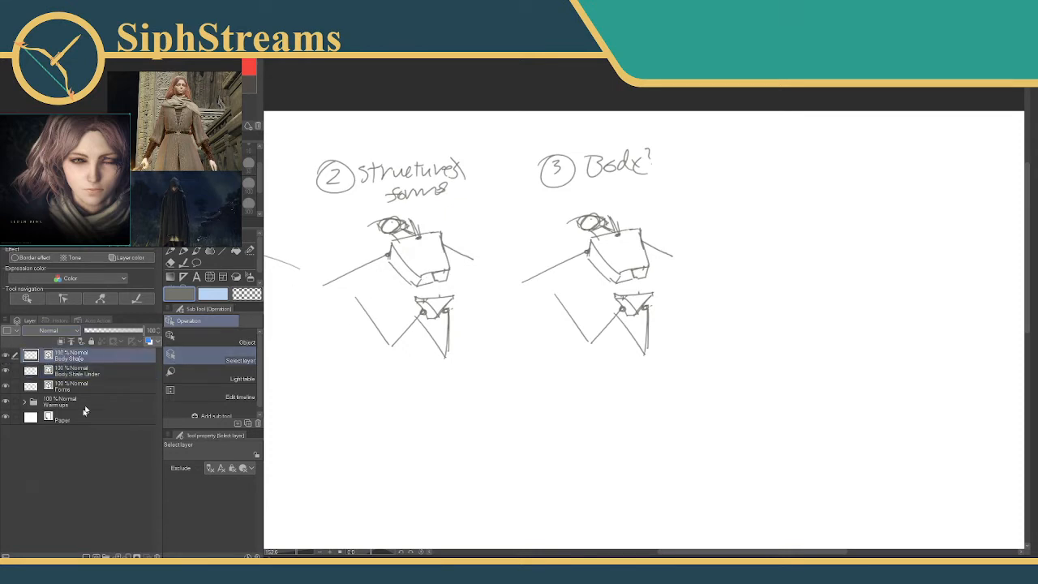
Lower the Body Shape Under layer's opacity to 33% for tracing over the copied figure.
{"action": "left_click", "coordinate": [92, 372]}
{"action": "left_click_drag", "start_coordinate": [139, 331], "coordinate": [104, 331]}
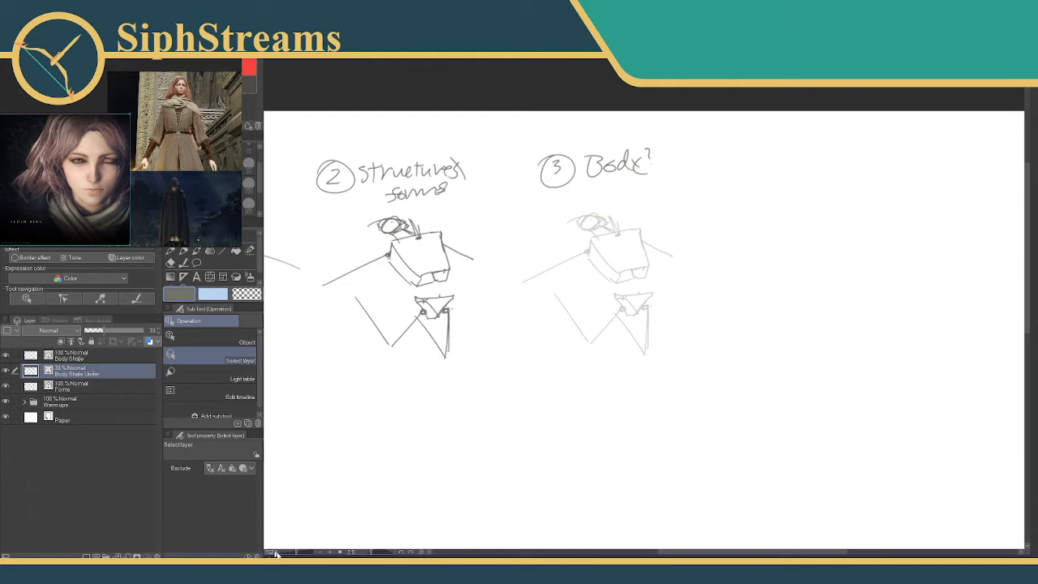
{"action": "left_click_drag", "start_coordinate": [297, 552], "coordinate": [301, 556]}
{"action": "left_click_drag", "start_coordinate": [410, 397], "coordinate": [403, 356]}
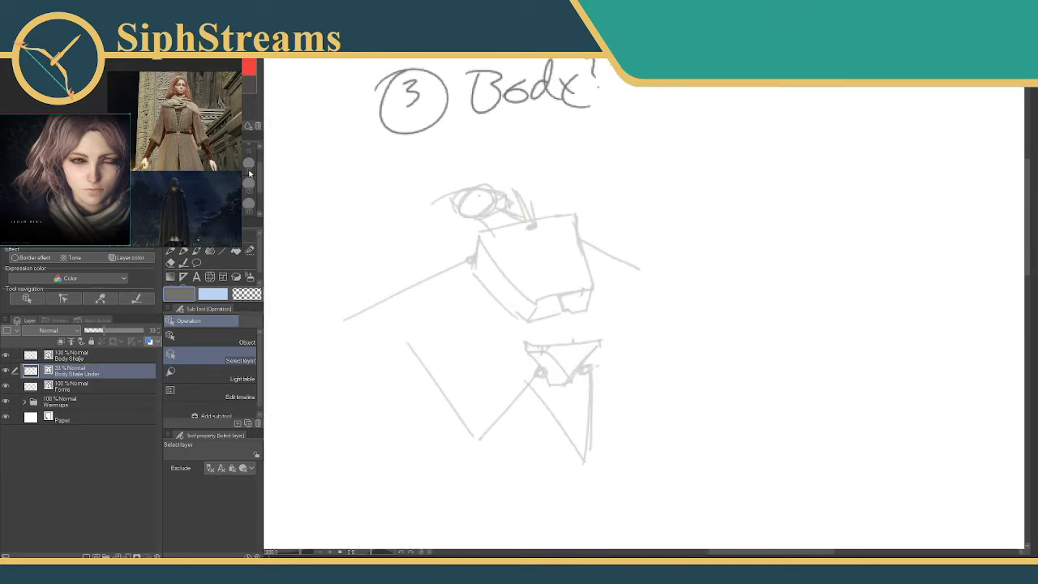
Pick a grey-green drawing colour and choose the Milli pen at brush size 3.
{"action": "left_click", "coordinate": [250, 83]}
{"action": "left_click", "coordinate": [232, 84]}
{"action": "left_click", "coordinate": [183, 251]}
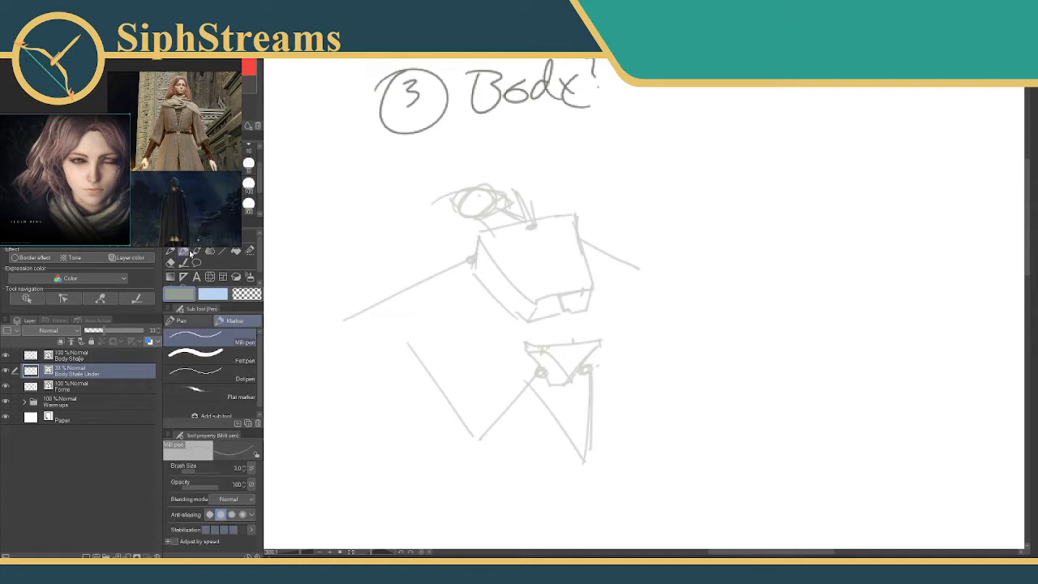
{"action": "left_click_drag", "start_coordinate": [259, 182], "coordinate": [260, 164]}
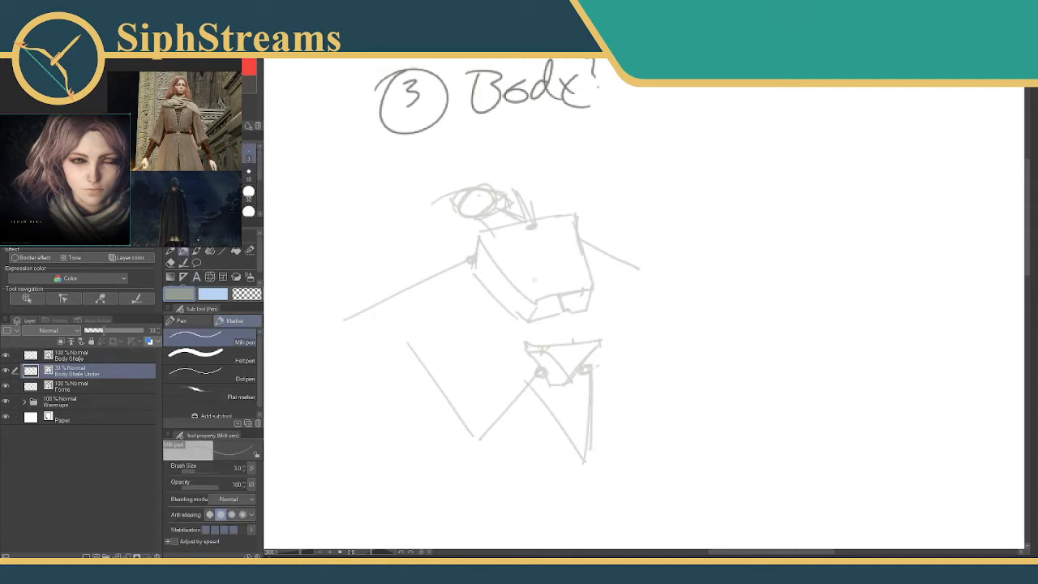
Test a stroke on the torso block, undo it, and make Body Shape the active layer.
{"action": "left_click_drag", "start_coordinate": [514, 287], "coordinate": [534, 307]}
{"action": "key", "text": "ctrl+z"}
{"action": "key", "text": "ctrl+z"}
{"action": "key", "text": "ctrl+y"}
{"action": "left_click", "coordinate": [77, 357]}
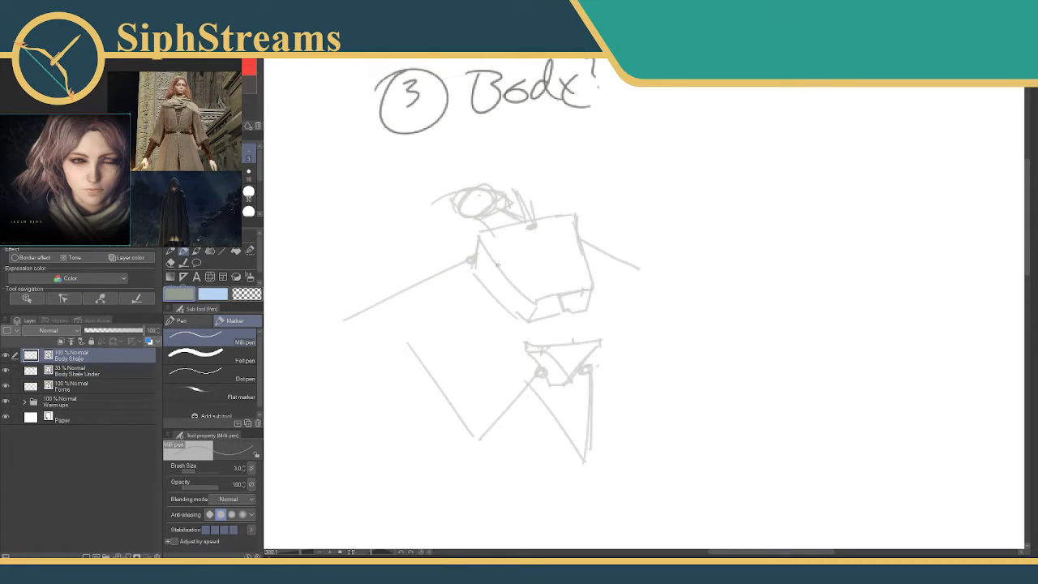
{"action": "left_click_drag", "start_coordinate": [496, 265], "coordinate": [537, 290]}
{"action": "key", "text": "ctrl+z"}
{"action": "left_click_drag", "start_coordinate": [528, 226], "coordinate": [523, 288]}
{"action": "left_click_drag", "start_coordinate": [539, 228], "coordinate": [572, 265]}
{"action": "key", "text": "ctrl+z"}
{"action": "key", "text": "ctrl+z"}
Draw the waist and hip contours from the rib cage to the pelvis, and both outlines of the forward thigh.
{"action": "mouse_move", "coordinate": [587, 257]}
{"action": "left_mouse_down"}
{"action": "mouse_move", "coordinate": [605, 346]}
{"action": "mouse_move", "coordinate": [604, 319]}
{"action": "mouse_move", "coordinate": [569, 386]}
{"action": "left_mouse_up"}
{"action": "left_click_drag", "start_coordinate": [539, 301], "coordinate": [567, 387]}
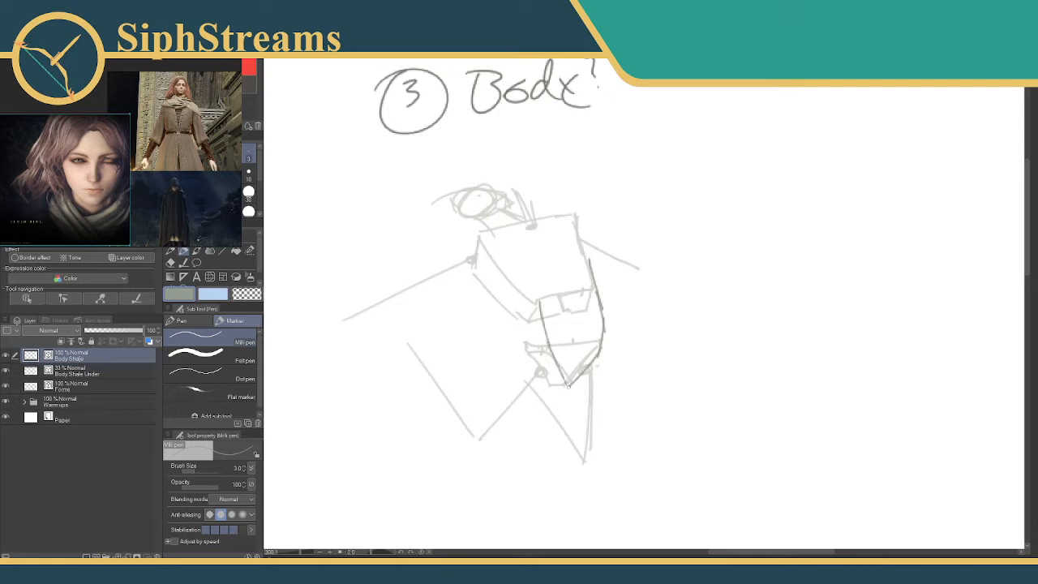
{"action": "left_click_drag", "start_coordinate": [534, 355], "coordinate": [483, 419]}
{"action": "mouse_move", "coordinate": [566, 385]}
{"action": "left_mouse_down"}
{"action": "mouse_move", "coordinate": [516, 445]}
{"action": "mouse_move", "coordinate": [475, 463]}
{"action": "left_mouse_up"}
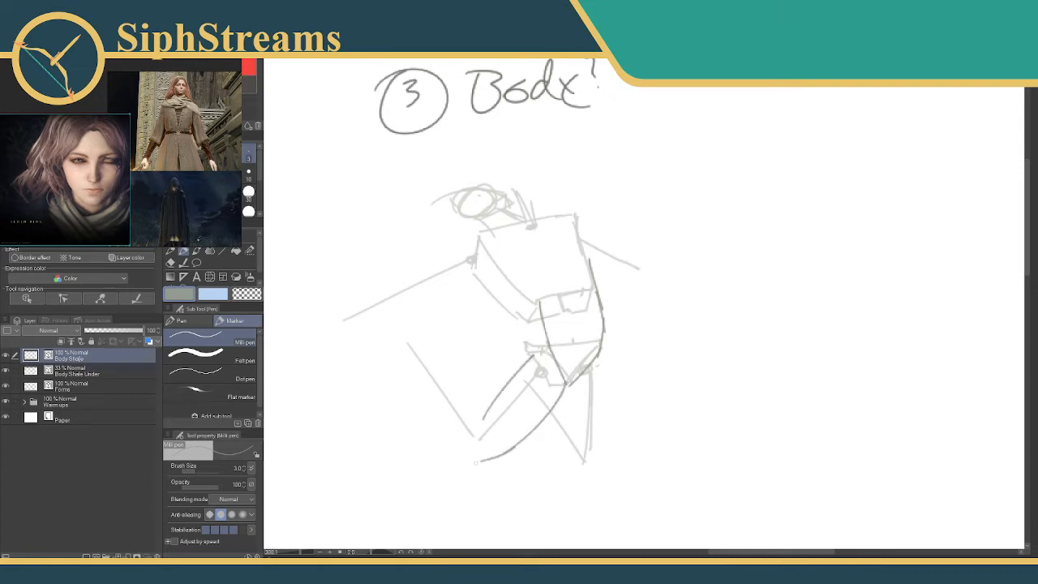
Outline both sides of the forward leg's lower half and erase the line overshooting at the knee.
{"action": "left_click_drag", "start_coordinate": [423, 337], "coordinate": [485, 409]}
{"action": "key", "text": "ctrl+z"}
{"action": "left_click_drag", "start_coordinate": [444, 362], "coordinate": [484, 417]}
{"action": "left_click_drag", "start_coordinate": [411, 355], "coordinate": [469, 437]}
{"action": "key", "text": "ctrl+z"}
{"action": "left_click_drag", "start_coordinate": [412, 355], "coordinate": [489, 476]}
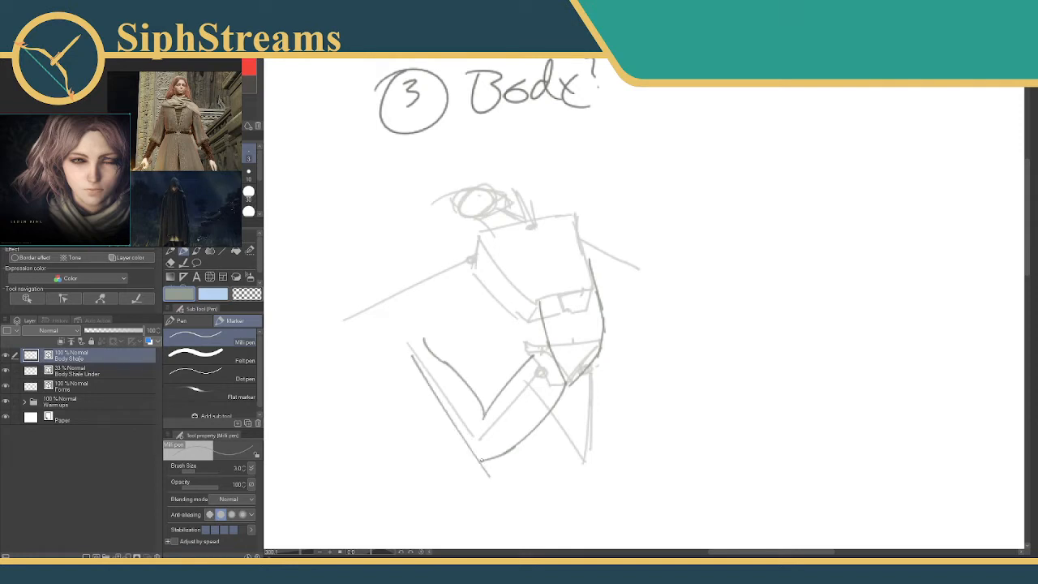
{"action": "key", "text": "e"}
{"action": "left_click", "coordinate": [486, 472]}
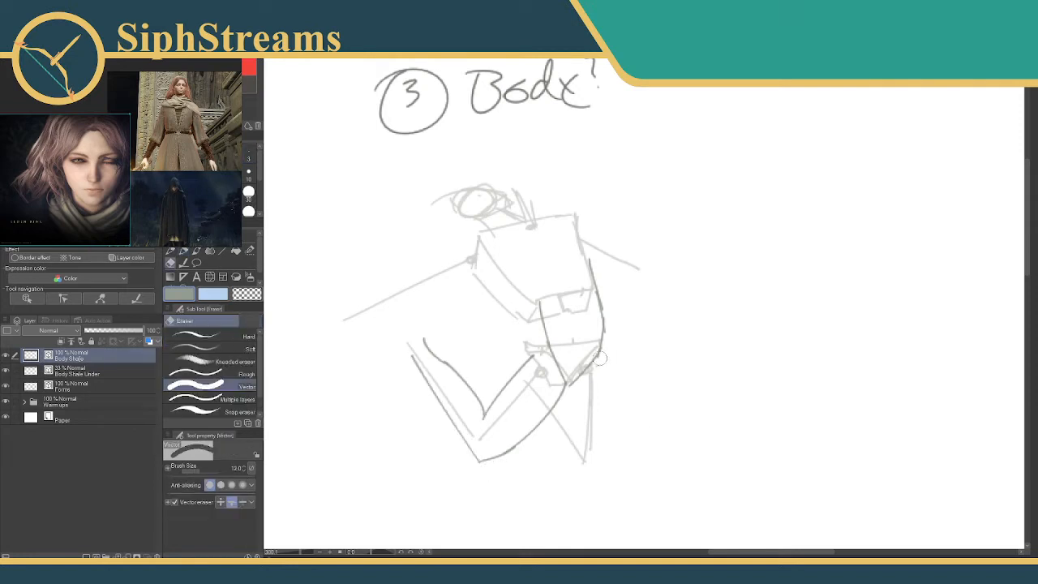
Try to trim the outer hip contour with the vector eraser at size 3.
{"action": "left_click", "coordinate": [248, 153]}
{"action": "left_click_drag", "start_coordinate": [603, 358], "coordinate": [591, 363]}
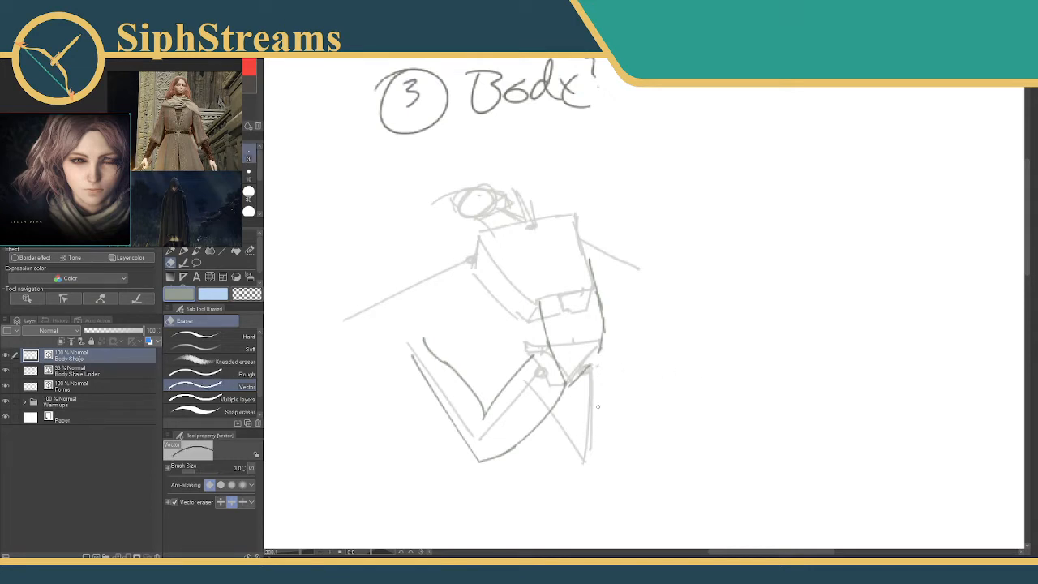
{"action": "key", "text": "ctrl+z"}
Outline the second bent leg below the hips, and add the calf bulge and pointed foot to the forward leg.
{"action": "key", "text": "p"}
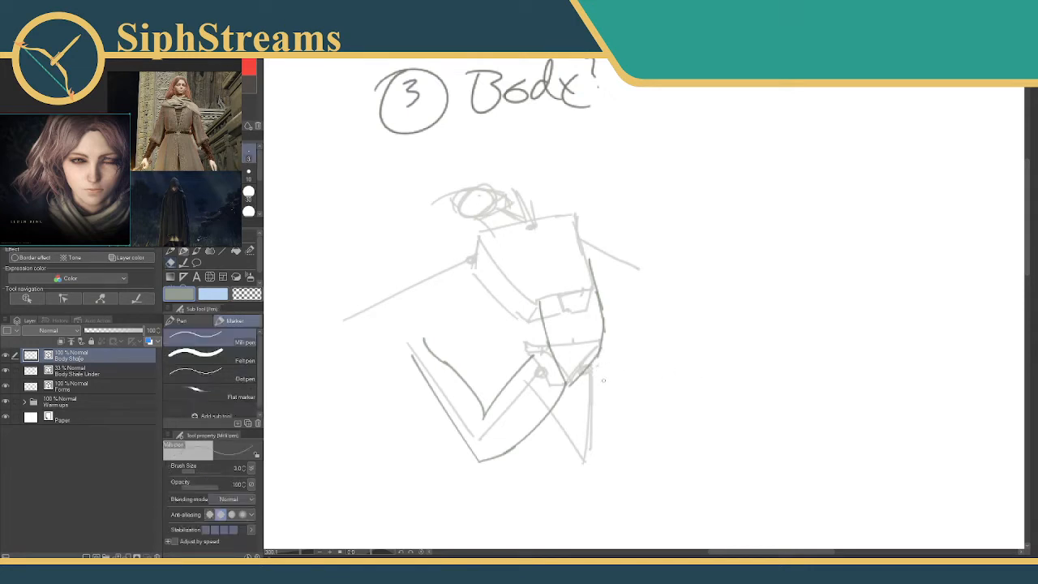
{"action": "left_click_drag", "start_coordinate": [597, 362], "coordinate": [591, 476]}
{"action": "mouse_move", "coordinate": [552, 423]}
{"action": "left_mouse_down"}
{"action": "mouse_move", "coordinate": [588, 482]}
{"action": "mouse_move", "coordinate": [539, 430]}
{"action": "left_mouse_up"}
{"action": "key", "text": "ctrl+z"}
{"action": "left_click_drag", "start_coordinate": [570, 388], "coordinate": [568, 427]}
{"action": "left_click_drag", "start_coordinate": [508, 384], "coordinate": [476, 409]}
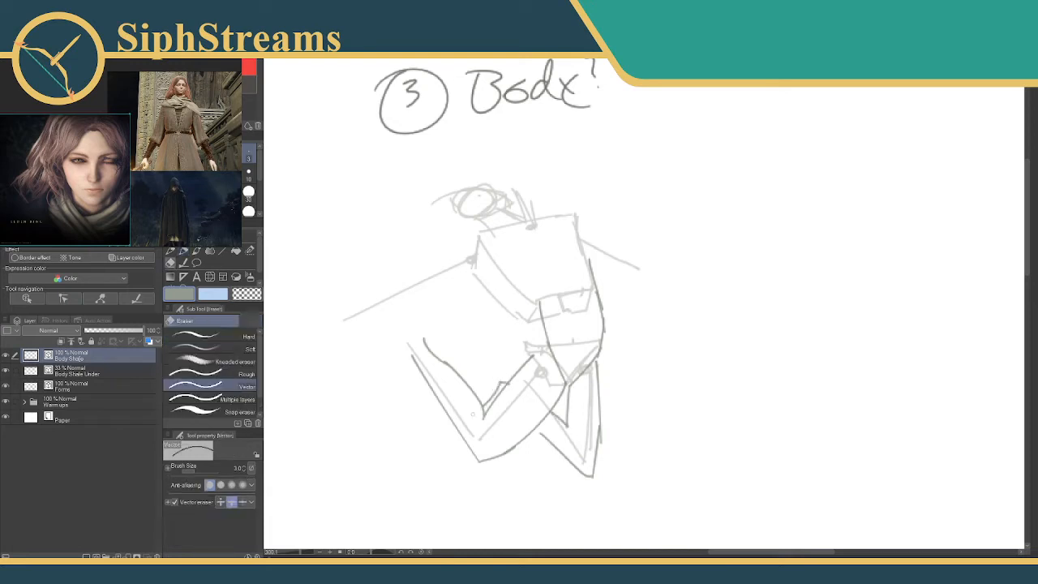
{"action": "mouse_move", "coordinate": [421, 336]}
{"action": "left_mouse_down"}
{"action": "mouse_move", "coordinate": [377, 366]}
{"action": "mouse_move", "coordinate": [412, 366]}
{"action": "left_mouse_up"}
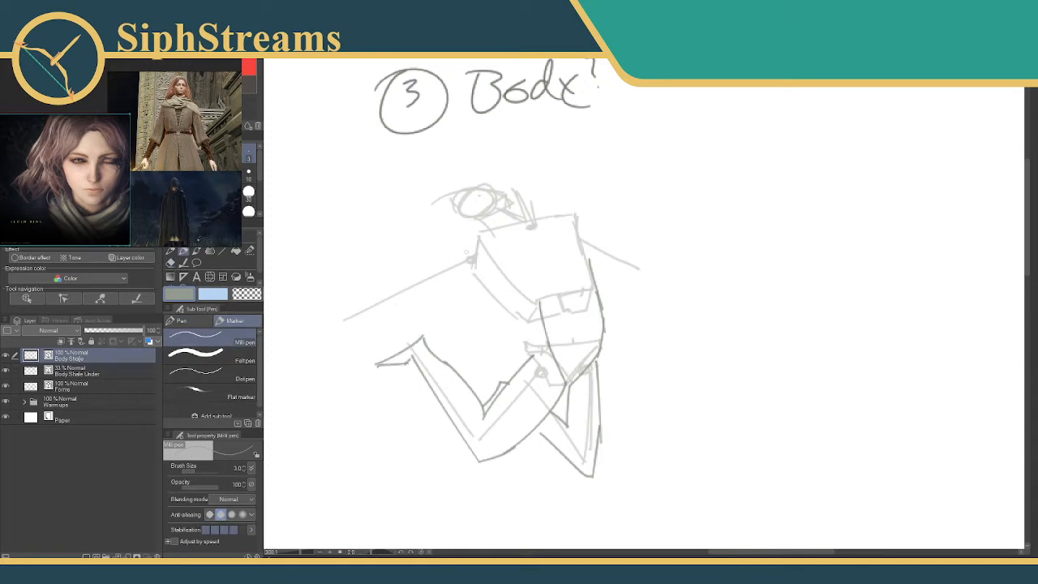
{"action": "left_click_drag", "start_coordinate": [491, 231], "coordinate": [444, 264]}
{"action": "key", "text": "ctrl+z"}
{"action": "left_click_drag", "start_coordinate": [491, 230], "coordinate": [451, 256]}
{"action": "mouse_move", "coordinate": [294, 410]}
{"action": "left_mouse_down"}
{"action": "mouse_move", "coordinate": [319, 425]}
{"action": "mouse_move", "coordinate": [334, 384]}
{"action": "mouse_move", "coordinate": [324, 425]}
{"action": "left_mouse_up"}
{"action": "key", "text": "ctrl+z"}
{"action": "key", "text": "ctrl+z"}
{"action": "key", "text": "ctrl+z"}
{"action": "left_click_drag", "start_coordinate": [462, 241], "coordinate": [400, 282]}
{"action": "key", "text": "ctrl+z"}
Mark the elbow and wrist on the longer arm line and draw the shoulder and upper-arm contour above it.
{"action": "left_click", "coordinate": [346, 321]}
{"action": "key", "text": "e"}
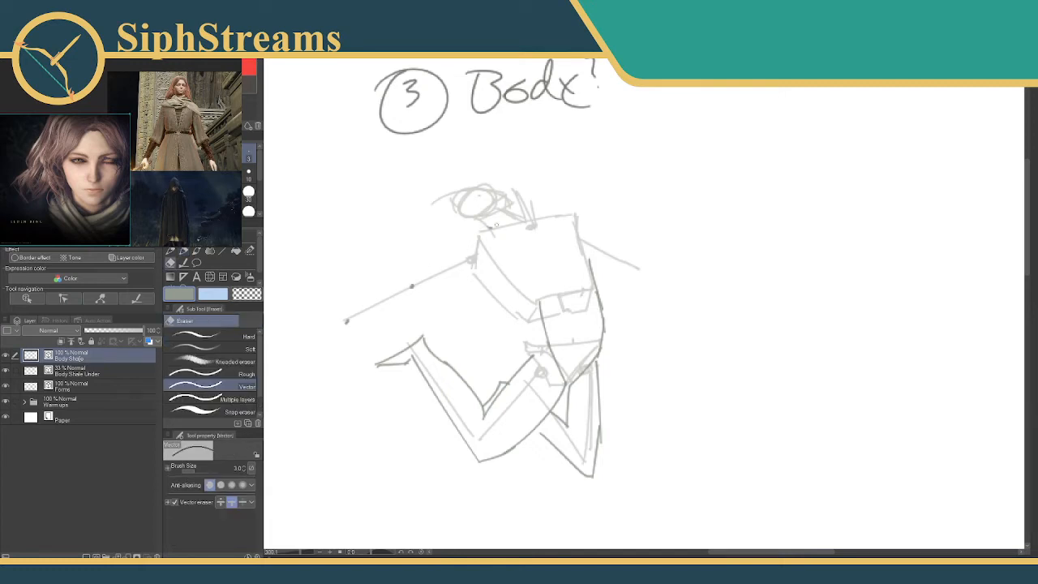
{"action": "key", "text": "p"}
{"action": "left_click_drag", "start_coordinate": [489, 230], "coordinate": [415, 273]}
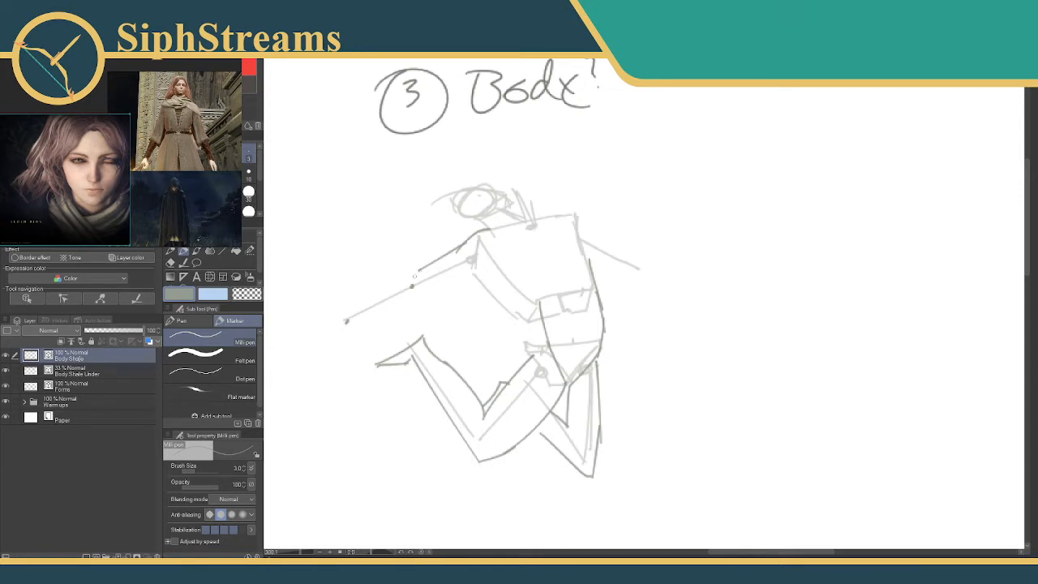
Outline the forearm, the underside of the arm and a simple wedge-shaped hand on the longer arm.
{"action": "left_click_drag", "start_coordinate": [415, 274], "coordinate": [365, 308]}
{"action": "key", "text": "ctrl+z"}
{"action": "left_click_drag", "start_coordinate": [417, 273], "coordinate": [352, 316]}
{"action": "left_click_drag", "start_coordinate": [416, 289], "coordinate": [377, 309]}
{"action": "mouse_move", "coordinate": [468, 267]}
{"action": "left_mouse_down"}
{"action": "mouse_move", "coordinate": [356, 313]}
{"action": "mouse_move", "coordinate": [323, 332]}
{"action": "mouse_move", "coordinate": [337, 340]}
{"action": "mouse_move", "coordinate": [362, 316]}
{"action": "mouse_move", "coordinate": [329, 330]}
{"action": "mouse_move", "coordinate": [336, 346]}
{"action": "mouse_move", "coordinate": [359, 319]}
{"action": "mouse_move", "coordinate": [322, 340]}
{"action": "left_mouse_up"}
{"action": "key", "text": "ctrl+z"}
{"action": "key", "text": "e"}
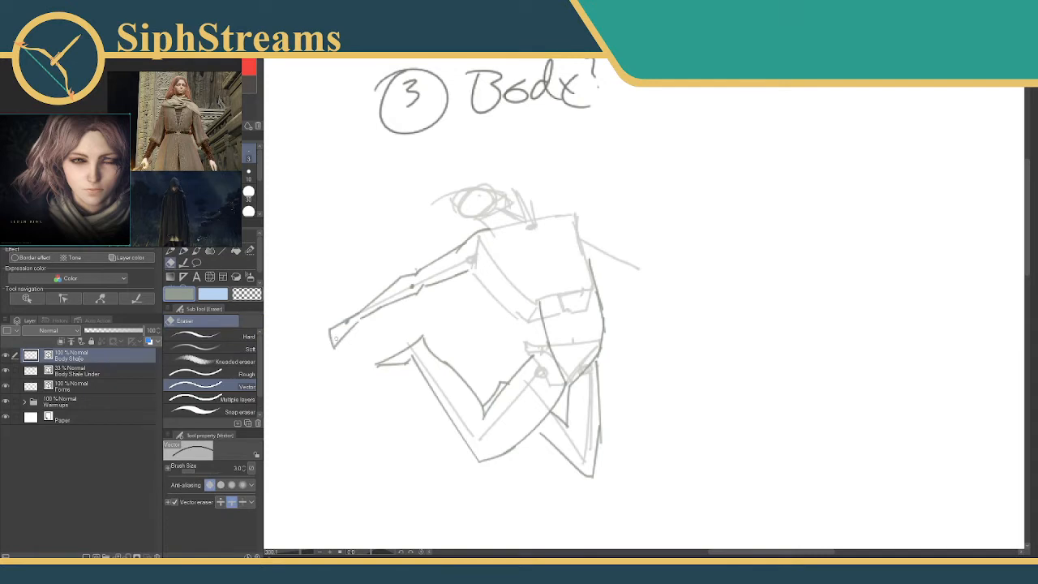
{"action": "key", "text": "p"}
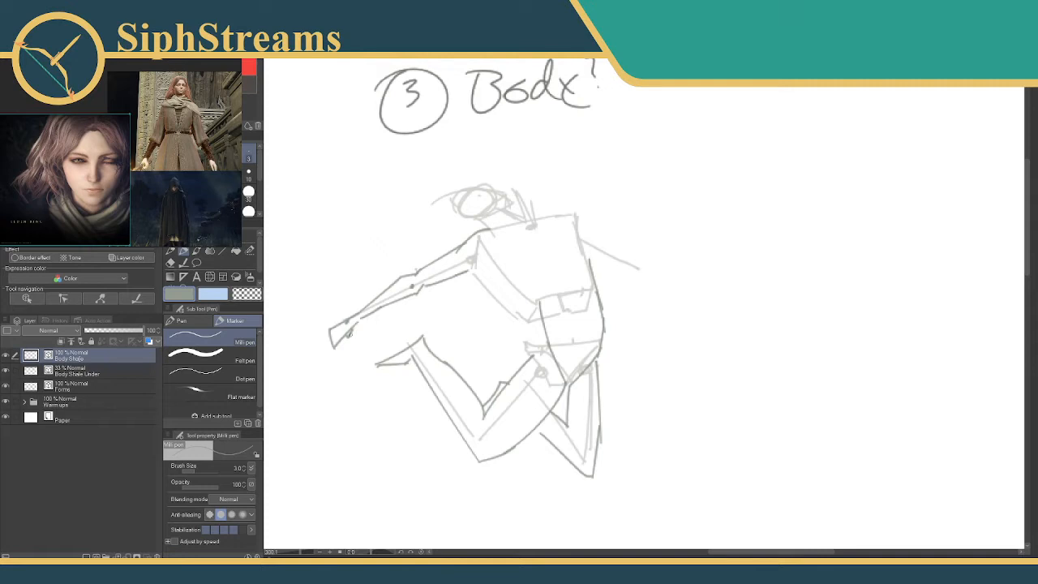
Draw the front hip line from the pelvis corner to the crotch and trim the old abdomen line with the vector eraser.
{"action": "left_click_drag", "start_coordinate": [663, 264], "coordinate": [610, 257]}
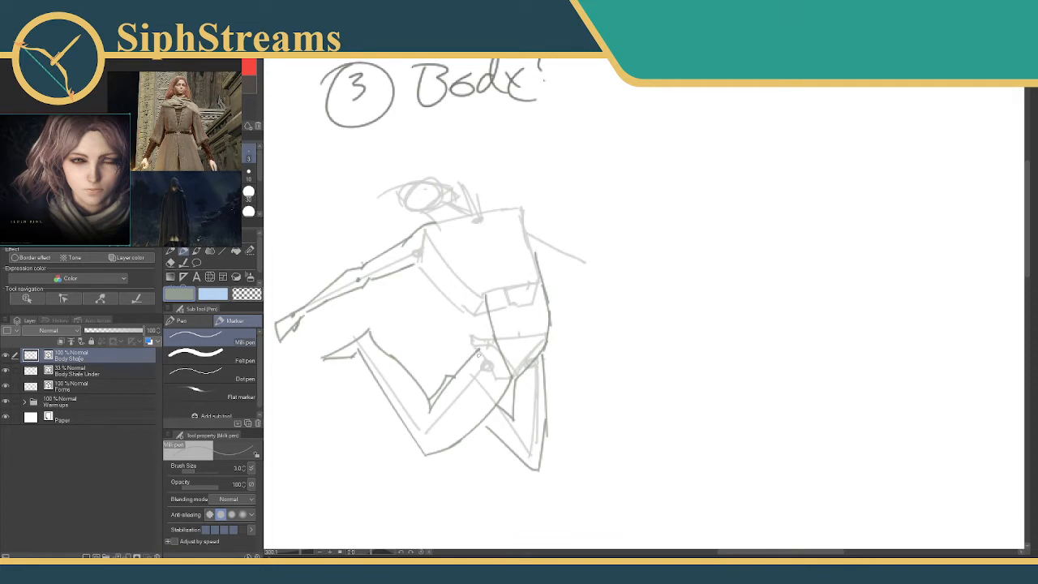
{"action": "left_click_drag", "start_coordinate": [471, 348], "coordinate": [522, 396]}
{"action": "key", "text": "ctrl+z"}
{"action": "left_click_drag", "start_coordinate": [469, 337], "coordinate": [511, 375]}
{"action": "key", "text": "e"}
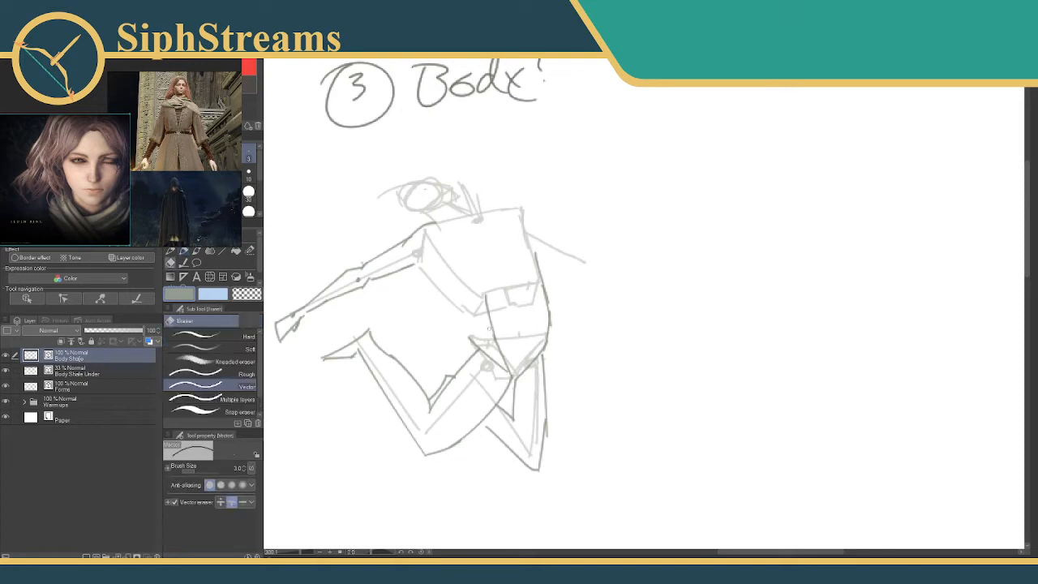
{"action": "mouse_move", "coordinate": [489, 324]}
{"action": "left_mouse_down"}
{"action": "mouse_move", "coordinate": [508, 370]}
{"action": "mouse_move", "coordinate": [484, 294]}
{"action": "left_mouse_up"}
Draw the rib-cage line inside the torso and the front torso contour from the armpit to the waist.
{"action": "key", "text": "p"}
{"action": "mouse_move", "coordinate": [442, 250]}
{"action": "left_mouse_down"}
{"action": "mouse_move", "coordinate": [504, 345]}
{"action": "mouse_move", "coordinate": [443, 251]}
{"action": "mouse_move", "coordinate": [469, 292]}
{"action": "left_mouse_up"}
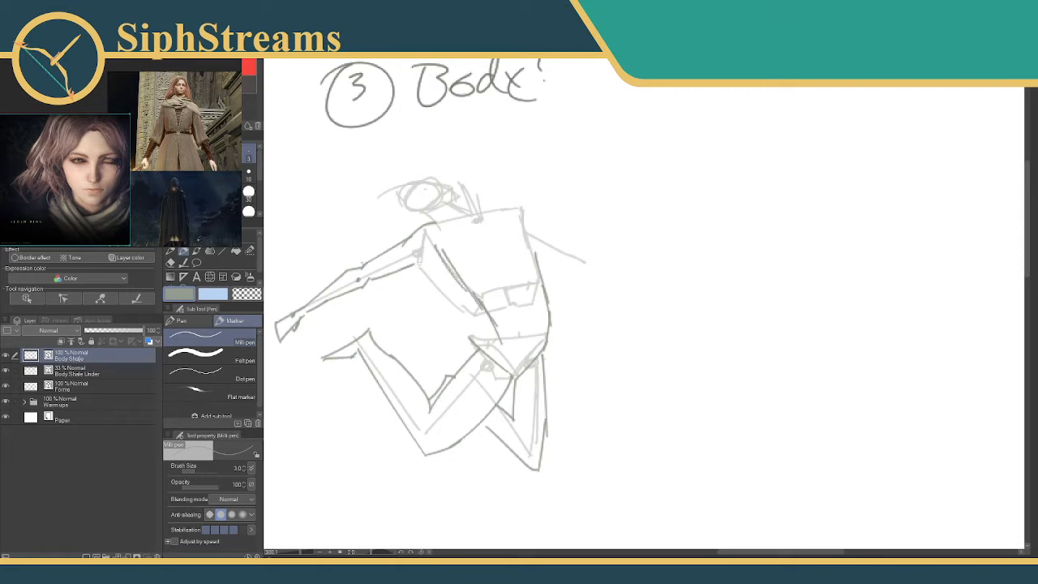
{"action": "mouse_move", "coordinate": [418, 262]}
{"action": "left_mouse_down"}
{"action": "mouse_move", "coordinate": [468, 305]}
{"action": "mouse_move", "coordinate": [461, 312]}
{"action": "mouse_move", "coordinate": [474, 340]}
{"action": "left_mouse_up"}
{"action": "mouse_move", "coordinate": [477, 311]}
{"action": "left_mouse_down"}
{"action": "mouse_move", "coordinate": [471, 338]}
{"action": "mouse_move", "coordinate": [497, 343]}
{"action": "mouse_move", "coordinate": [474, 337]}
{"action": "left_mouse_up"}
{"action": "key", "text": "ctrl+z"}
{"action": "key", "text": "ctrl+z"}
Redraw the back contour from the shoulder to the hip and erase the older contour beside the waist.
{"action": "left_click_drag", "start_coordinate": [504, 210], "coordinate": [539, 256]}
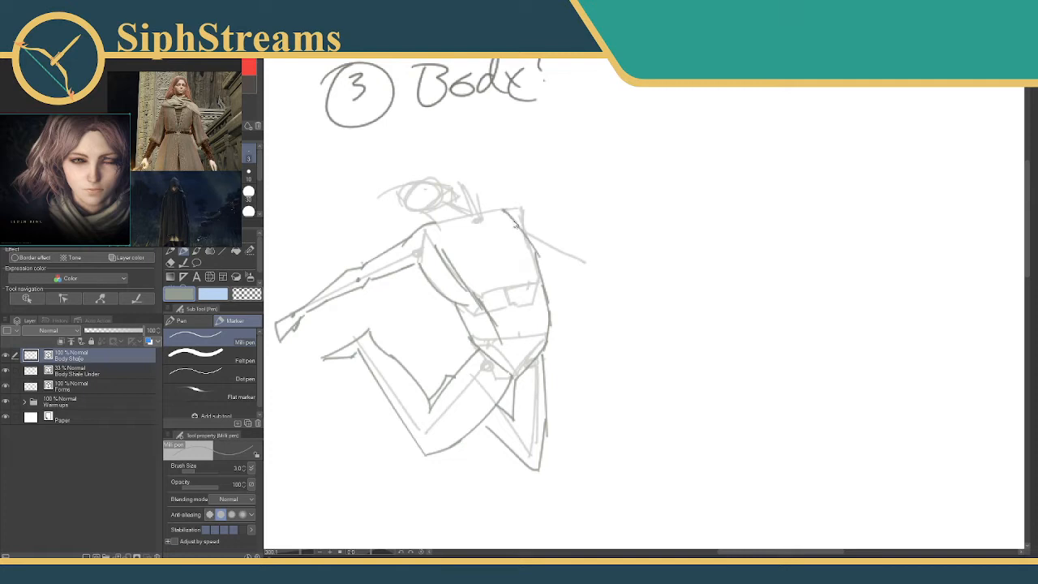
{"action": "key", "text": "ctrl+z"}
{"action": "left_click_drag", "start_coordinate": [509, 212], "coordinate": [547, 313]}
{"action": "mouse_move", "coordinate": [532, 277]}
{"action": "left_mouse_down"}
{"action": "mouse_move", "coordinate": [544, 344]}
{"action": "mouse_move", "coordinate": [549, 311]}
{"action": "mouse_move", "coordinate": [550, 323]}
{"action": "left_mouse_up"}
{"action": "key", "text": "e"}
{"action": "key", "text": "p"}
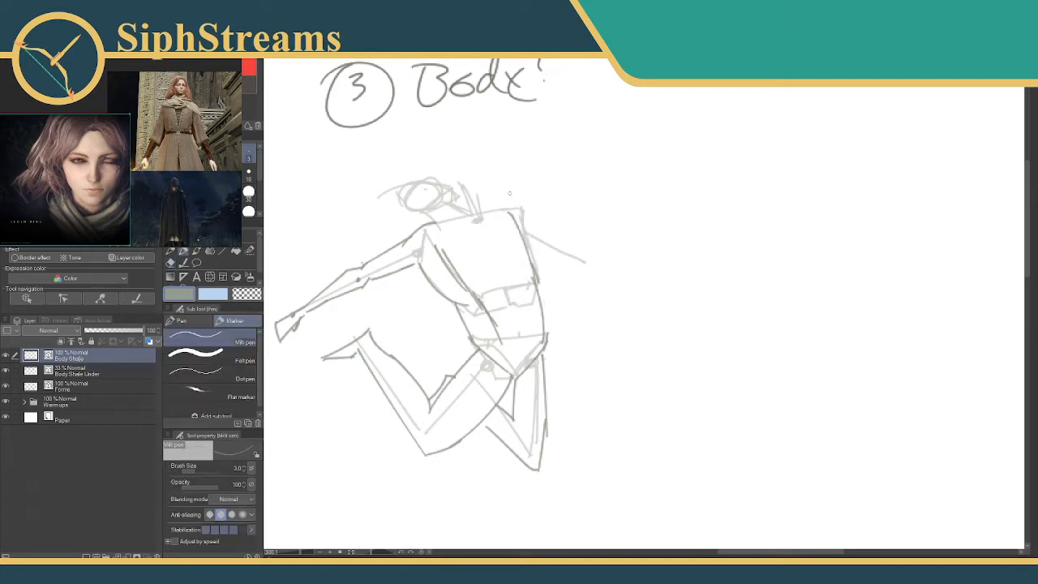
Draw the shoulder line across the top of the torso and outline the shorter arm with its joints and wedge-shaped hand.
{"action": "mouse_move", "coordinate": [438, 223]}
{"action": "left_mouse_down"}
{"action": "mouse_move", "coordinate": [512, 209]}
{"action": "mouse_move", "coordinate": [537, 233]}
{"action": "left_mouse_up"}
{"action": "key", "text": "ctrl+z"}
{"action": "mouse_move", "coordinate": [501, 208]}
{"action": "left_mouse_down"}
{"action": "mouse_move", "coordinate": [551, 240]}
{"action": "mouse_move", "coordinate": [540, 249]}
{"action": "mouse_move", "coordinate": [559, 238]}
{"action": "mouse_move", "coordinate": [580, 261]}
{"action": "mouse_move", "coordinate": [548, 258]}
{"action": "mouse_move", "coordinate": [594, 273]}
{"action": "mouse_move", "coordinate": [543, 258]}
{"action": "mouse_move", "coordinate": [572, 261]}
{"action": "left_mouse_up"}
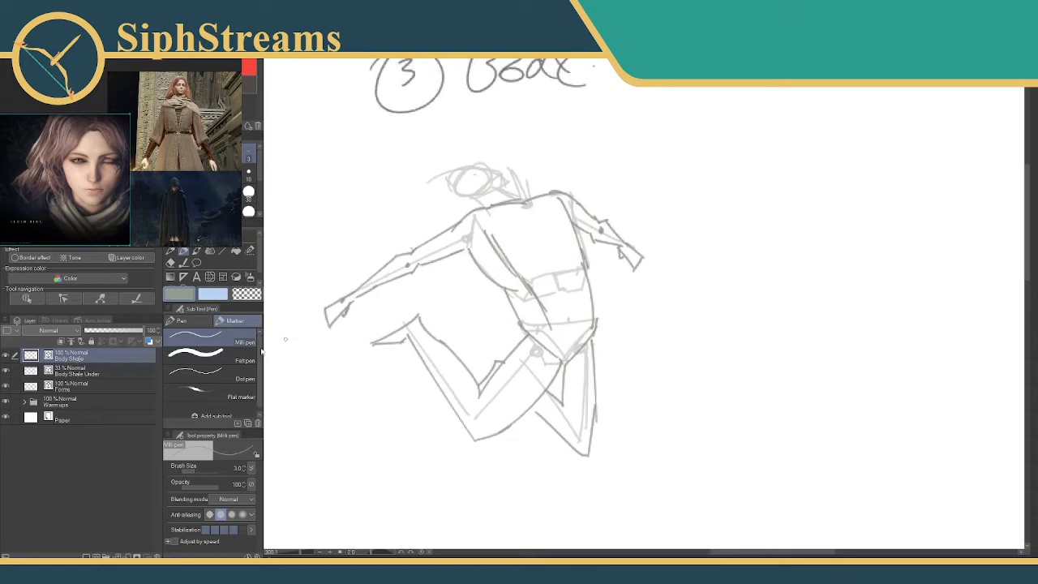
Check the outline with the Body Shape Under layer hidden, restore the layer, and erase the stray line crossing the abdomen.
{"action": "left_click", "coordinate": [5, 370]}
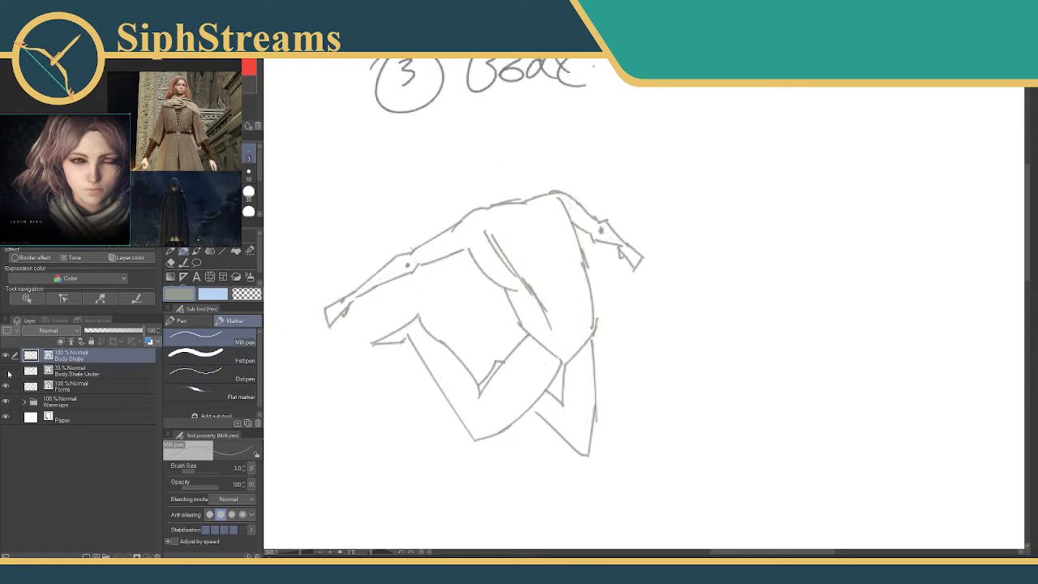
{"action": "left_click", "coordinate": [8, 369]}
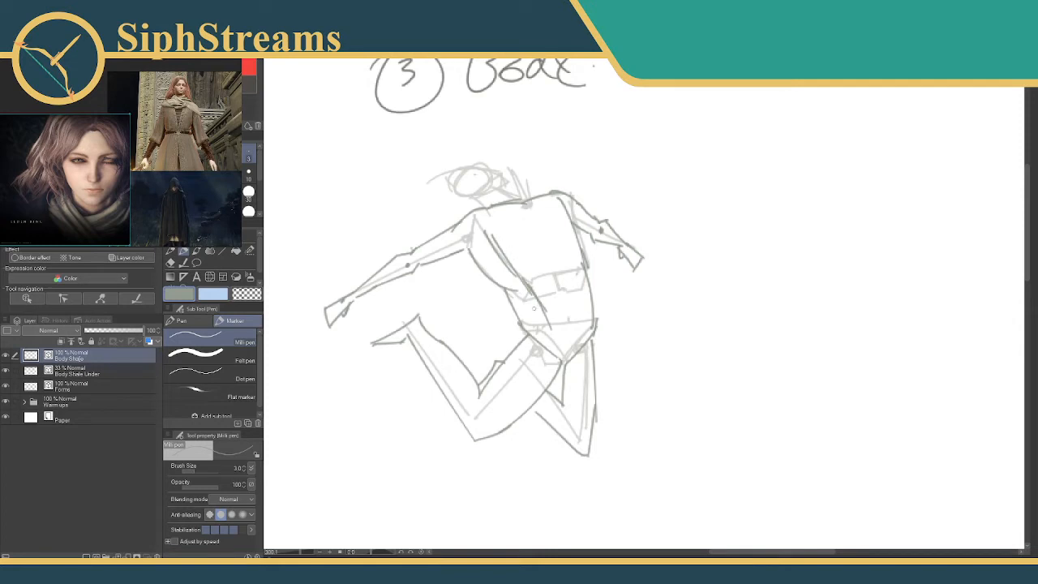
{"action": "left_click_drag", "start_coordinate": [520, 279], "coordinate": [532, 334]}
{"action": "key", "text": "ctrl+z"}
{"action": "left_click_drag", "start_coordinate": [485, 226], "coordinate": [513, 302]}
{"action": "key", "text": "ctrl+z"}
{"action": "left_click_drag", "start_coordinate": [475, 231], "coordinate": [470, 253]}
{"action": "key", "text": "e"}
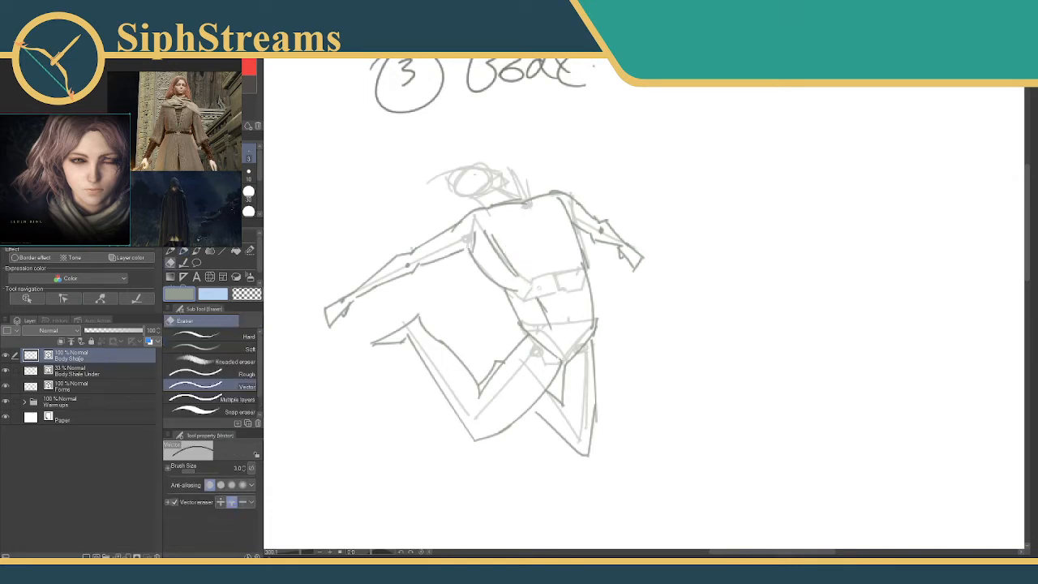
{"action": "left_click_drag", "start_coordinate": [539, 291], "coordinate": [543, 311]}
{"action": "key", "text": "p"}
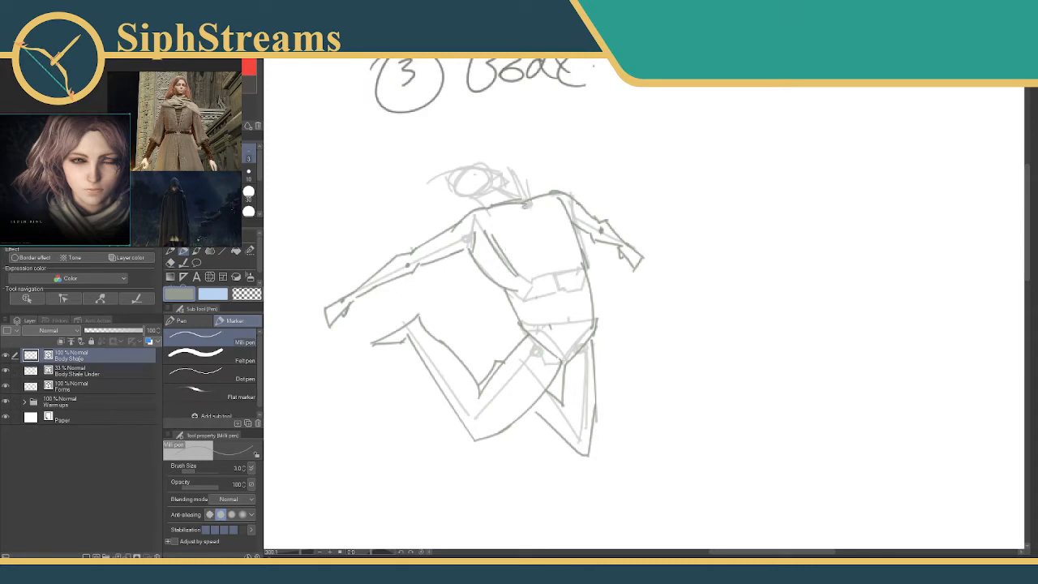
Outline the neck, jaw and rounded head over the faded head form.
{"action": "mouse_move", "coordinate": [526, 208]}
{"action": "left_mouse_down"}
{"action": "mouse_move", "coordinate": [502, 203]}
{"action": "mouse_move", "coordinate": [523, 193]}
{"action": "mouse_move", "coordinate": [500, 187]}
{"action": "left_mouse_up"}
{"action": "left_click_drag", "start_coordinate": [501, 184], "coordinate": [470, 208]}
{"action": "key", "text": "ctrl+z"}
{"action": "key", "text": "ctrl+z"}
{"action": "key", "text": "ctrl+z"}
{"action": "left_click_drag", "start_coordinate": [527, 200], "coordinate": [511, 180]}
{"action": "key", "text": "ctrl+z"}
{"action": "mouse_move", "coordinate": [481, 186]}
{"action": "left_mouse_down"}
{"action": "mouse_move", "coordinate": [492, 187]}
{"action": "mouse_move", "coordinate": [491, 172]}
{"action": "mouse_move", "coordinate": [467, 178]}
{"action": "mouse_move", "coordinate": [490, 168]}
{"action": "mouse_move", "coordinate": [485, 204]}
{"action": "mouse_move", "coordinate": [454, 200]}
{"action": "mouse_move", "coordinate": [457, 221]}
{"action": "mouse_move", "coordinate": [490, 203]}
{"action": "mouse_move", "coordinate": [524, 206]}
{"action": "left_mouse_up"}
{"action": "key", "text": "ctrl+z"}
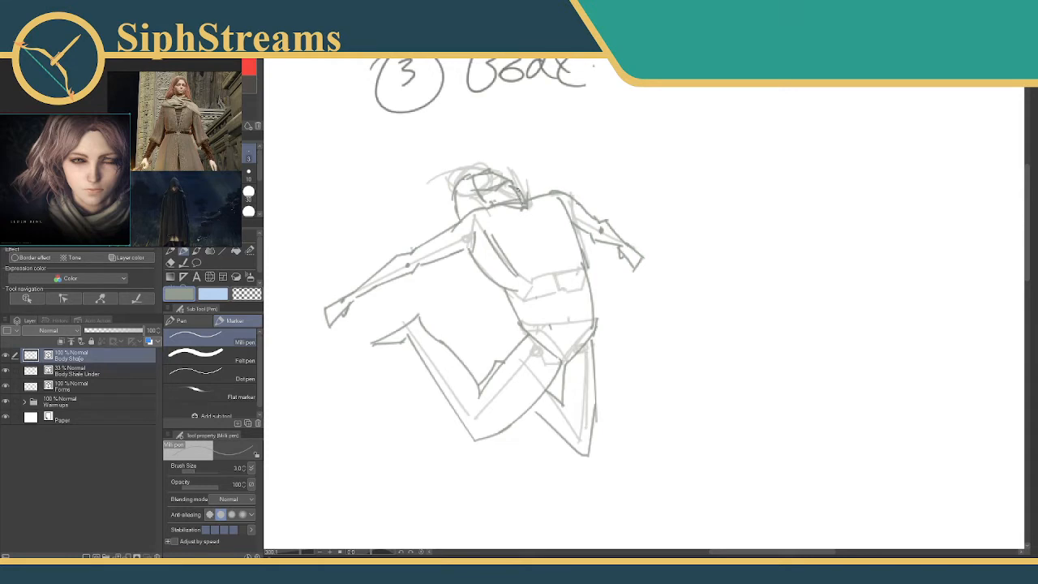
Add small eye marks to the face on the head outline.
{"action": "key", "text": "e"}
{"action": "key", "text": "p"}
{"action": "left_click_drag", "start_coordinate": [477, 177], "coordinate": [484, 184]}
{"action": "left_click_drag", "start_coordinate": [490, 175], "coordinate": [489, 186]}
Create a new vector layer above Body Shape, and briefly hide Body Shape to compare it with the forms underneath.
{"action": "key", "text": "ctrl+shift+n"}
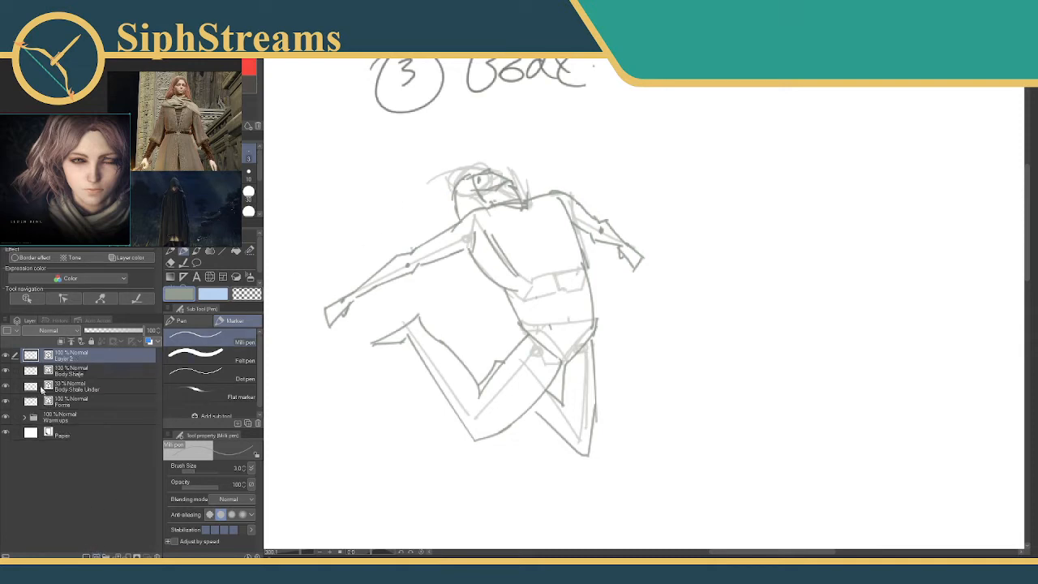
{"action": "left_click", "coordinate": [5, 371]}
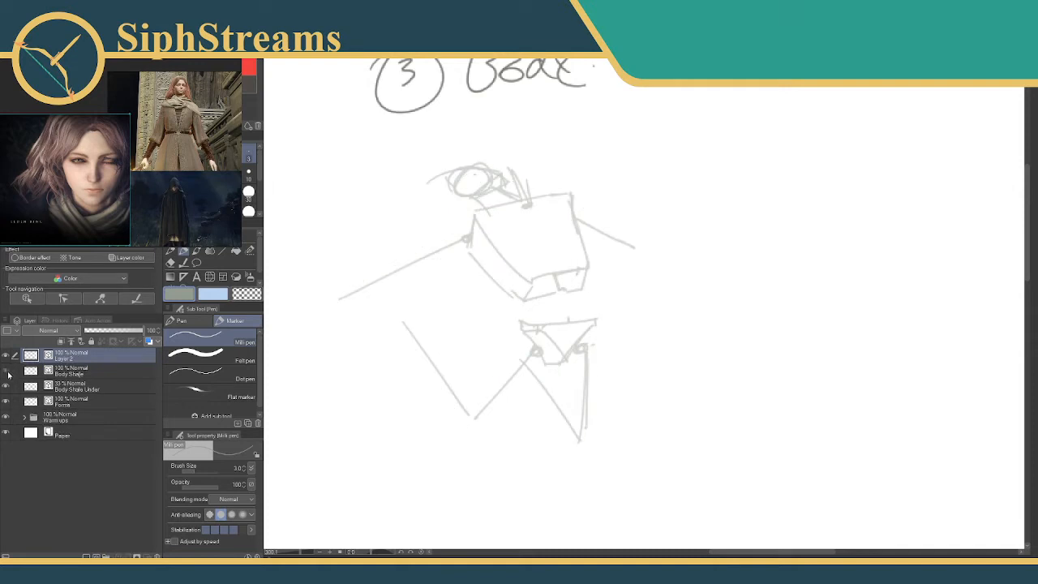
{"action": "left_click", "coordinate": [5, 370]}
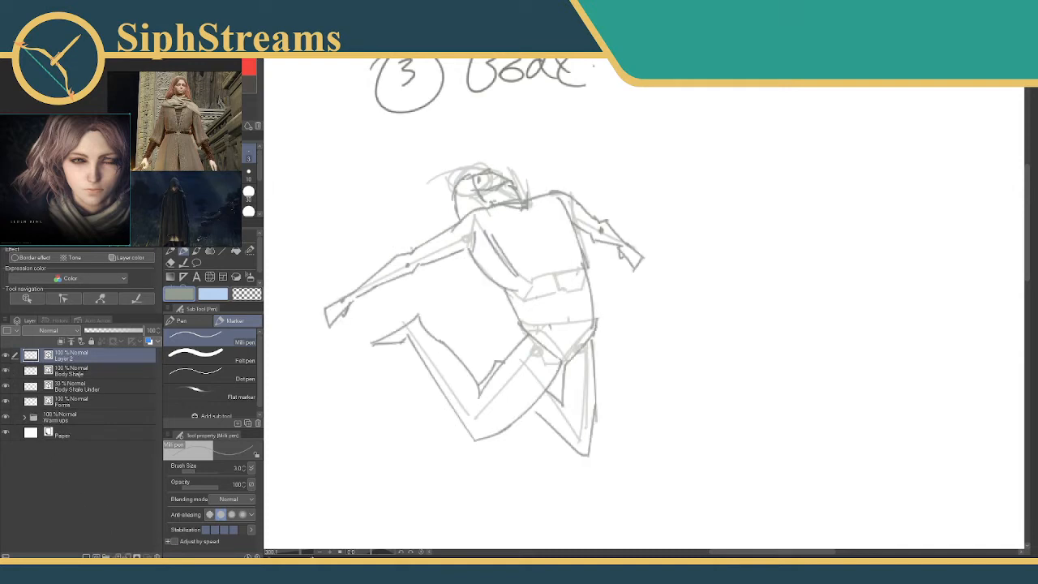
Duplicate the Body Shape layer and keep the copy's name as Body Shape Copy.
{"action": "left_click_drag", "start_coordinate": [301, 552], "coordinate": [297, 555]}
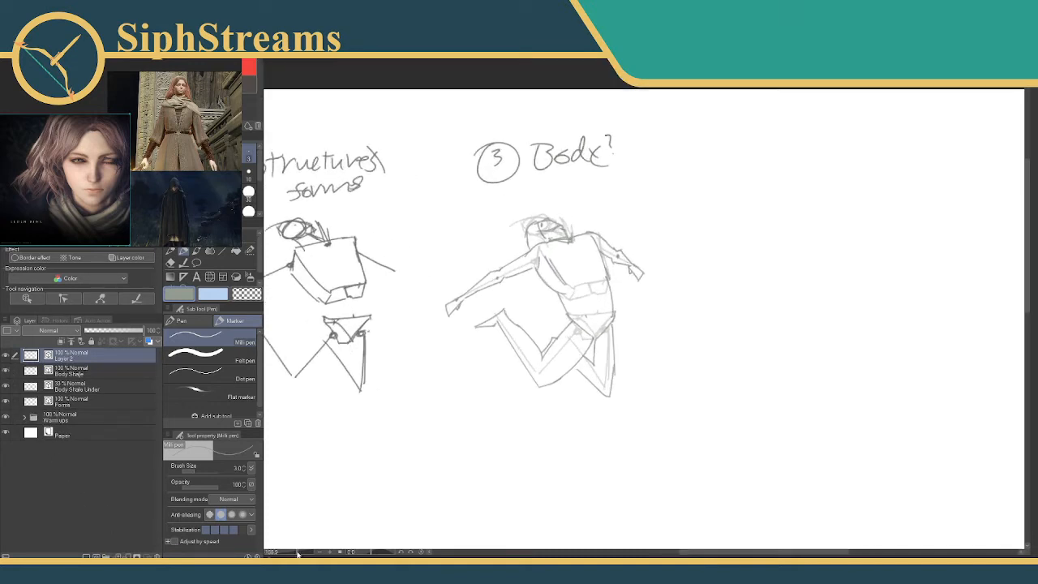
{"action": "left_click", "coordinate": [92, 369]}
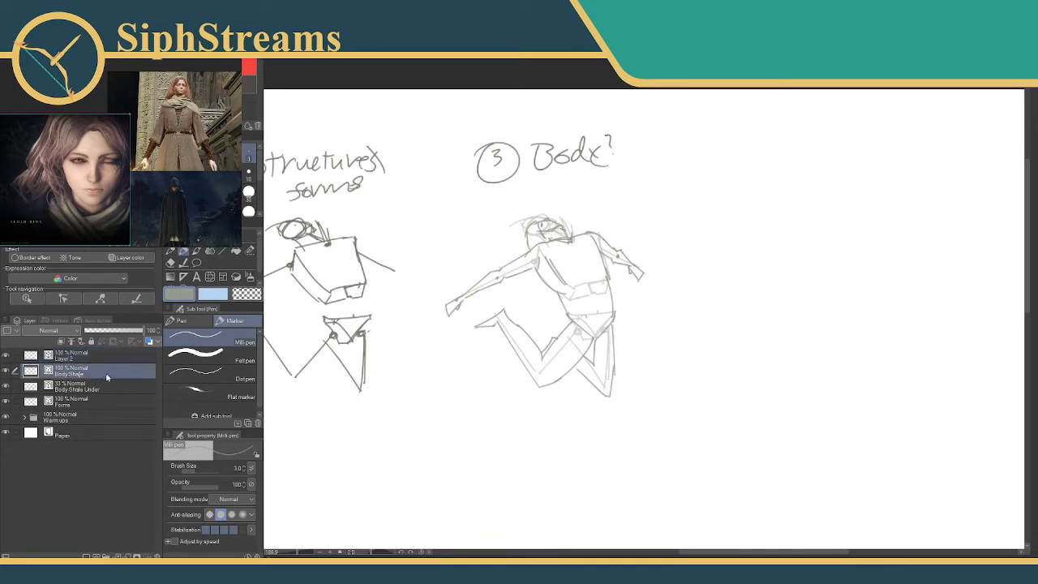
{"action": "right_click", "coordinate": [103, 375]}
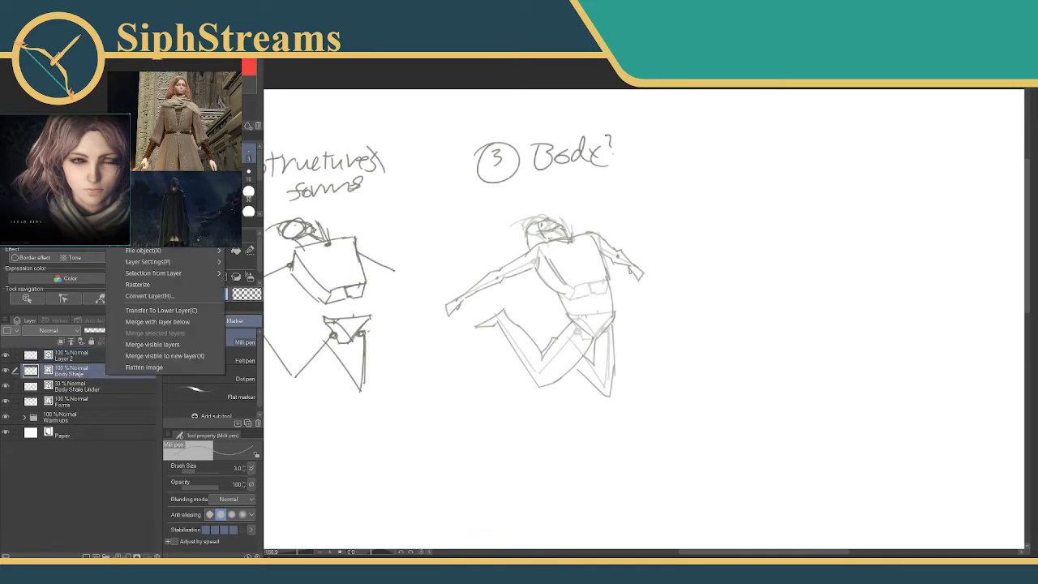
{"action": "left_click", "coordinate": [134, 166]}
{"action": "double_click", "coordinate": [79, 374]}
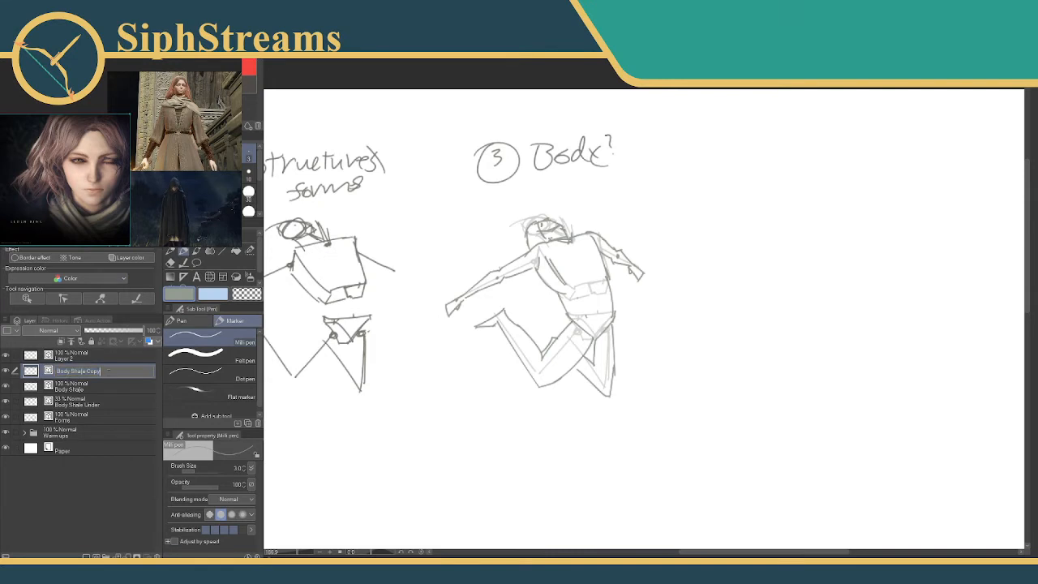
{"action": "left_click", "coordinate": [109, 371]}
{"action": "key", "text": "Return"}
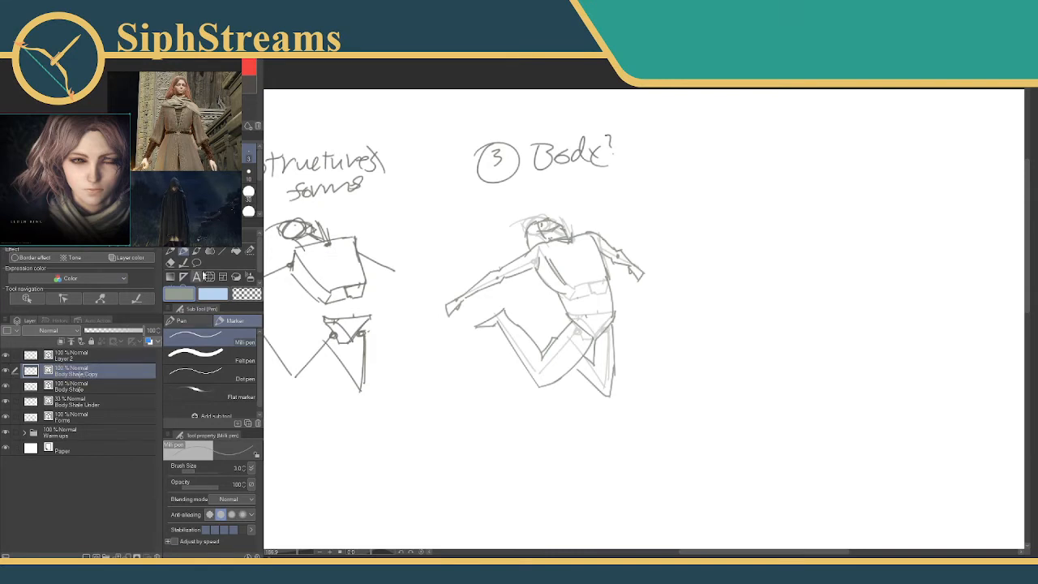
Move the copied body beside the original, reduce the copy layer's opacity to about 36%, and make Layer 2 active.
{"action": "key", "text": "k"}
{"action": "left_click_drag", "start_coordinate": [614, 290], "coordinate": [855, 292]}
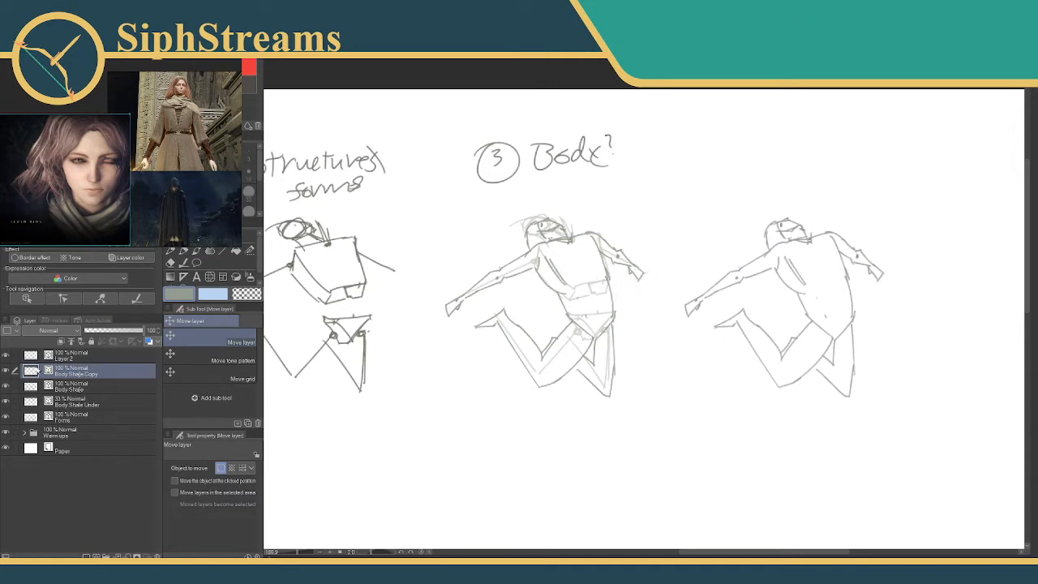
{"action": "left_click_drag", "start_coordinate": [141, 326], "coordinate": [108, 329]}
{"action": "left_click", "coordinate": [73, 355]}
{"action": "left_click_drag", "start_coordinate": [543, 333], "coordinate": [338, 338]}
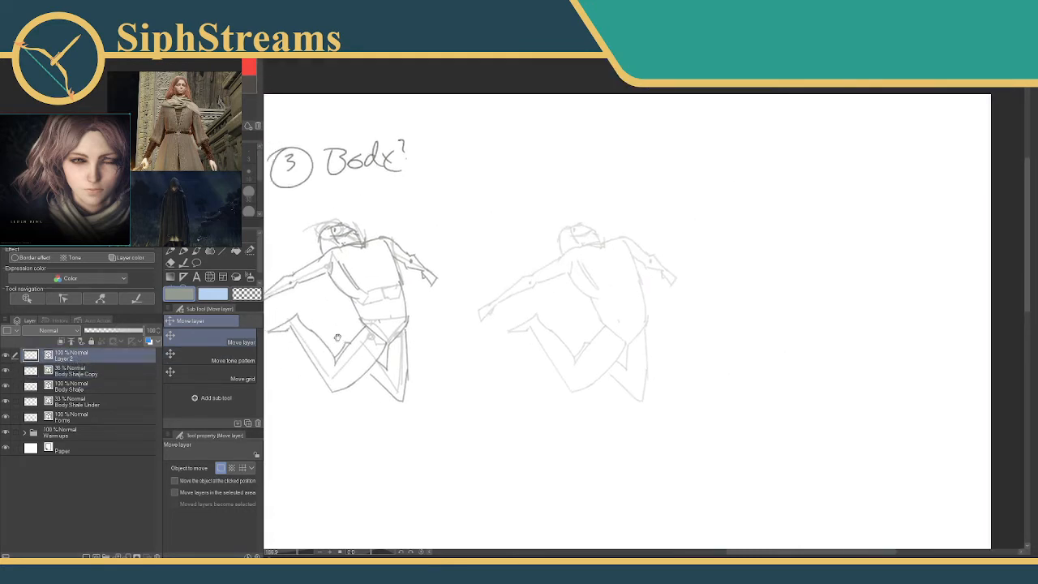
On the original Body Shape layer, redraw the front waist, hip line and lower back contour with the Milli pen.
{"action": "left_click_drag", "start_coordinate": [295, 550], "coordinate": [301, 552]}
{"action": "mouse_move", "coordinate": [361, 489]}
{"action": "left_mouse_down"}
{"action": "mouse_move", "coordinate": [394, 320]}
{"action": "mouse_move", "coordinate": [404, 349]}
{"action": "left_mouse_up"}
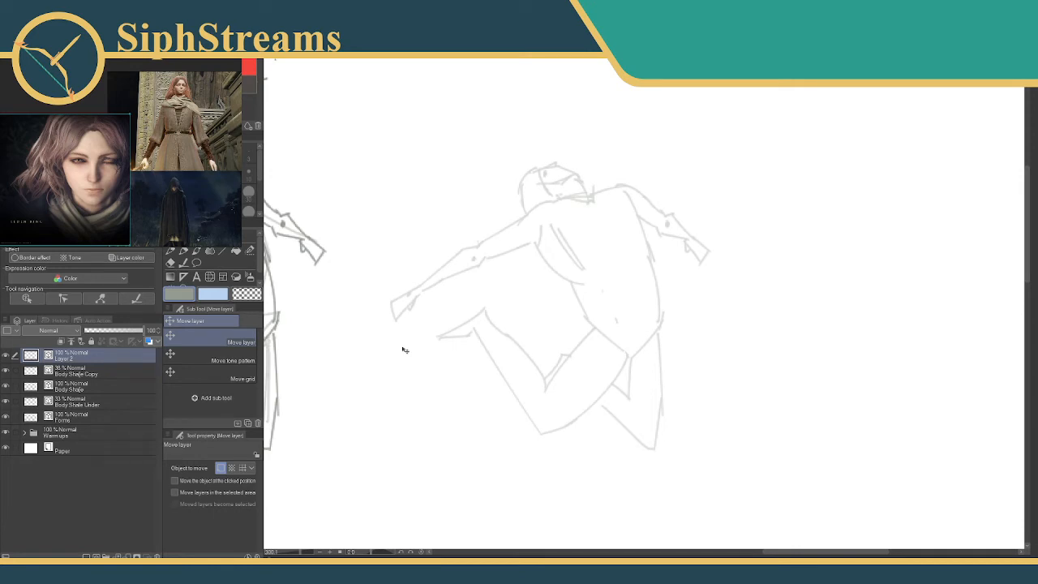
{"action": "left_click_drag", "start_coordinate": [551, 129], "coordinate": [772, 145]}
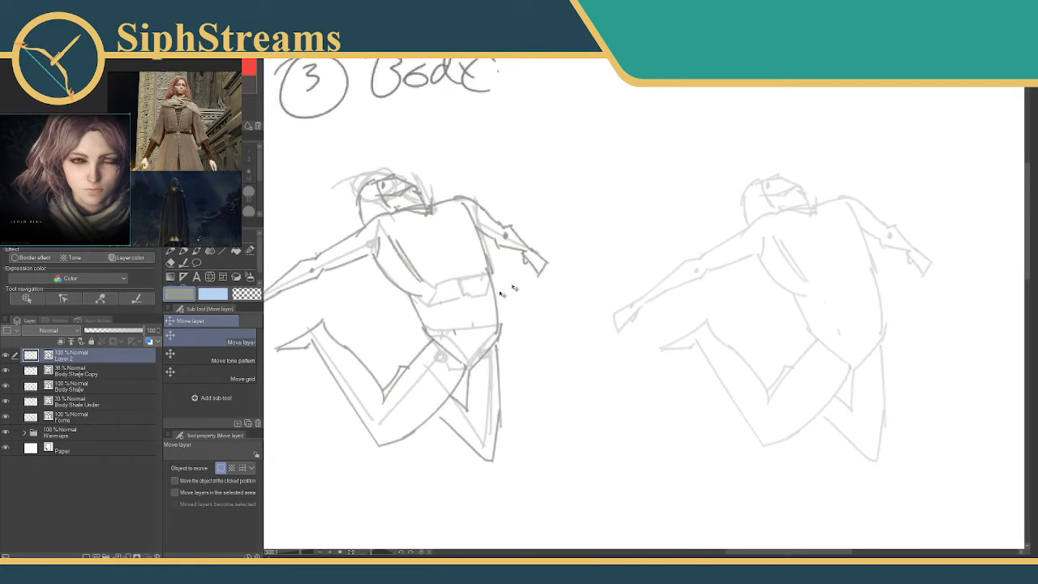
{"action": "left_click_drag", "start_coordinate": [716, 208], "coordinate": [658, 212]}
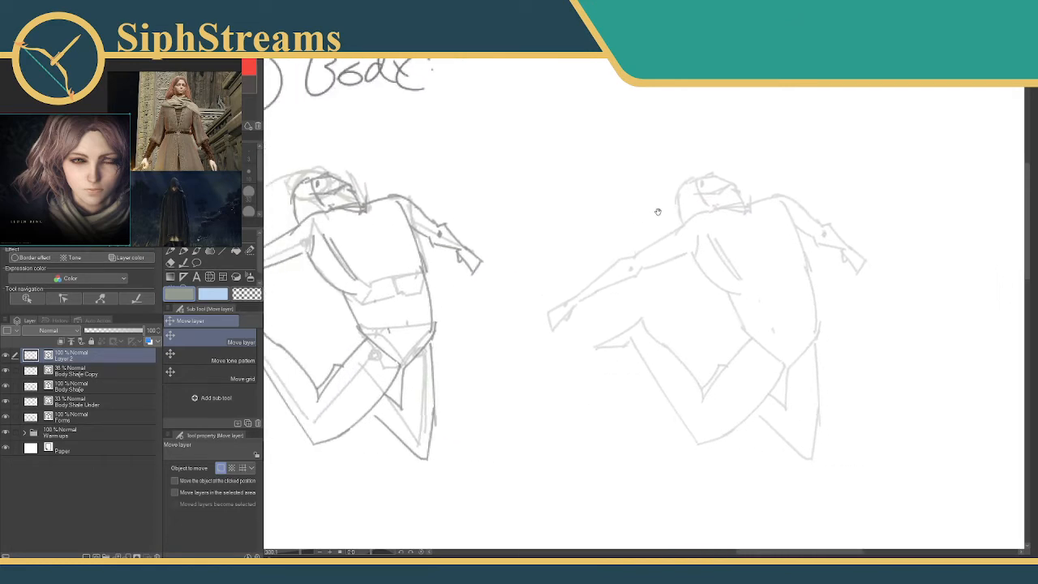
{"action": "left_click_drag", "start_coordinate": [389, 307], "coordinate": [485, 283]}
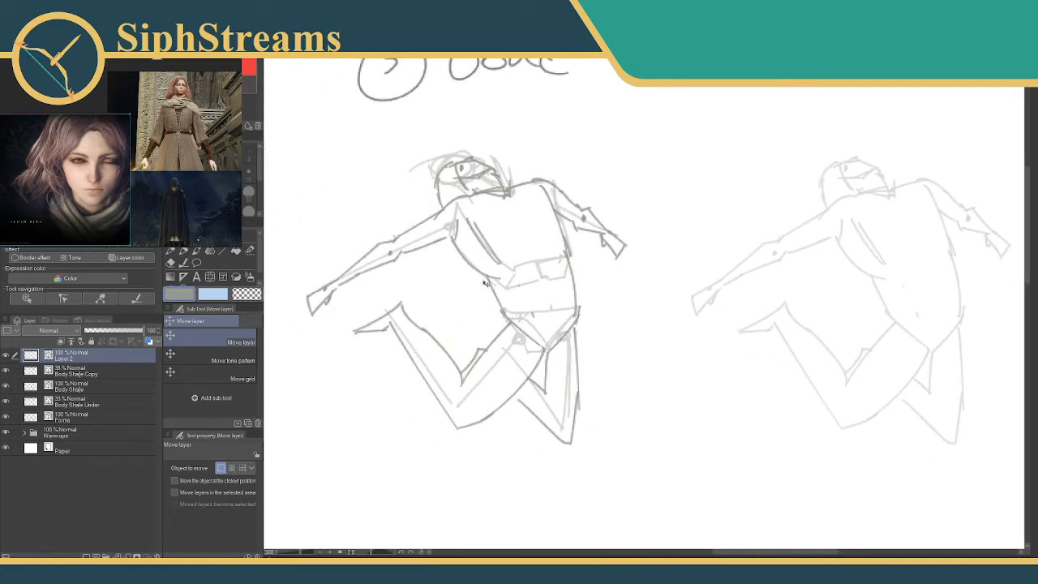
{"action": "left_click", "coordinate": [183, 252]}
{"action": "left_click", "coordinate": [93, 377]}
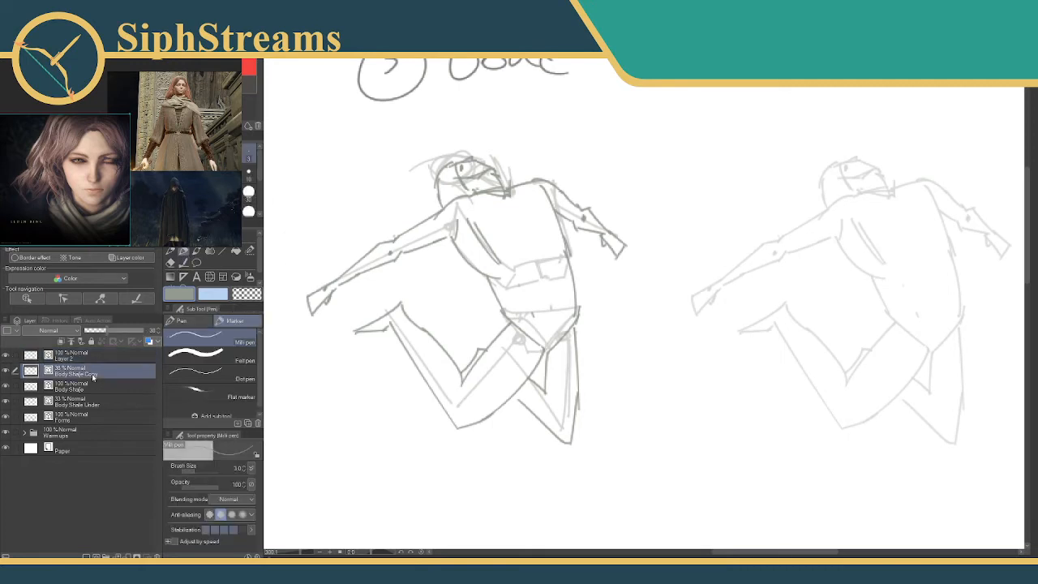
{"action": "left_click", "coordinate": [93, 387]}
{"action": "mouse_move", "coordinate": [505, 276]}
{"action": "left_mouse_down"}
{"action": "mouse_move", "coordinate": [512, 331]}
{"action": "mouse_move", "coordinate": [505, 311]}
{"action": "mouse_move", "coordinate": [542, 372]}
{"action": "left_mouse_up"}
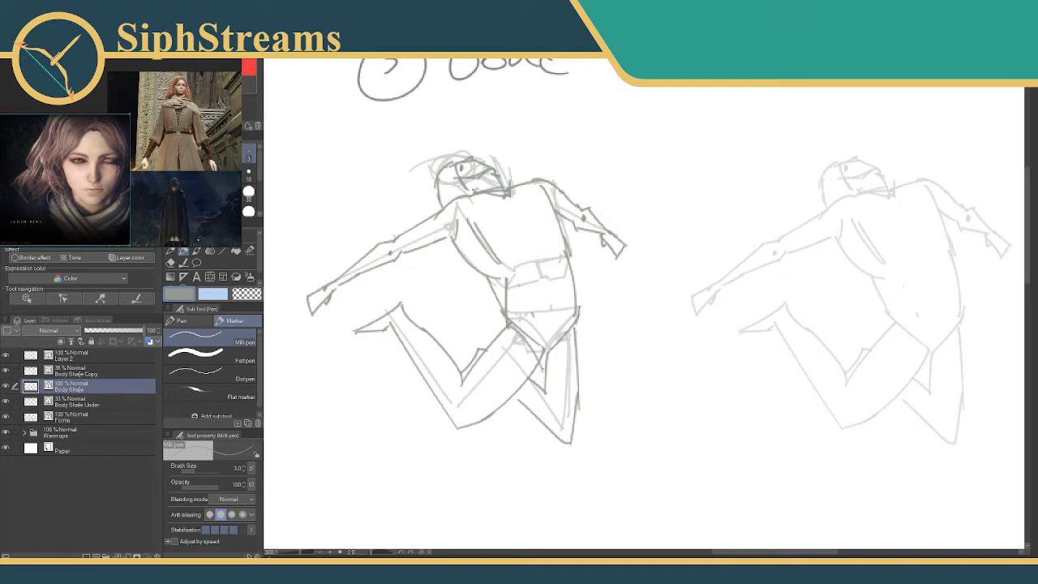
{"action": "left_click_drag", "start_coordinate": [516, 325], "coordinate": [544, 355]}
{"action": "left_click_drag", "start_coordinate": [503, 328], "coordinate": [500, 272]}
{"action": "mouse_move", "coordinate": [563, 243]}
{"action": "left_mouse_down"}
{"action": "mouse_move", "coordinate": [562, 276]}
{"action": "mouse_move", "coordinate": [583, 321]}
{"action": "left_mouse_up"}
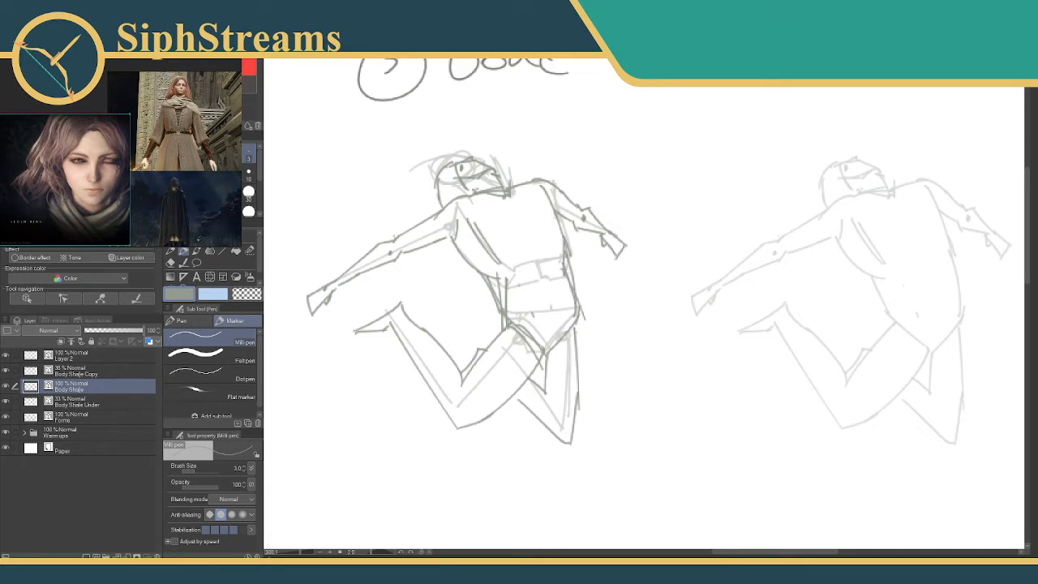
Draw a new upper back contour and trim the overlapping strokes at the back and front waist with the vector eraser.
{"action": "left_click_drag", "start_coordinate": [554, 214], "coordinate": [572, 296]}
{"action": "key", "text": "e"}
{"action": "left_click", "coordinate": [565, 243]}
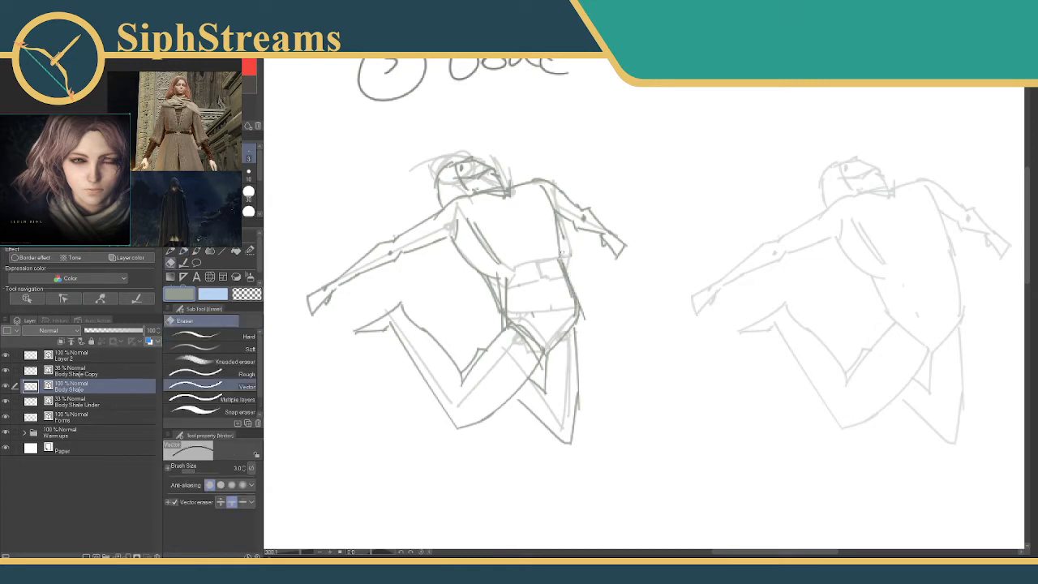
{"action": "mouse_move", "coordinate": [485, 268]}
{"action": "left_mouse_down"}
{"action": "mouse_move", "coordinate": [503, 323]}
{"action": "mouse_move", "coordinate": [507, 281]}
{"action": "left_mouse_up"}
{"action": "key", "text": "p"}
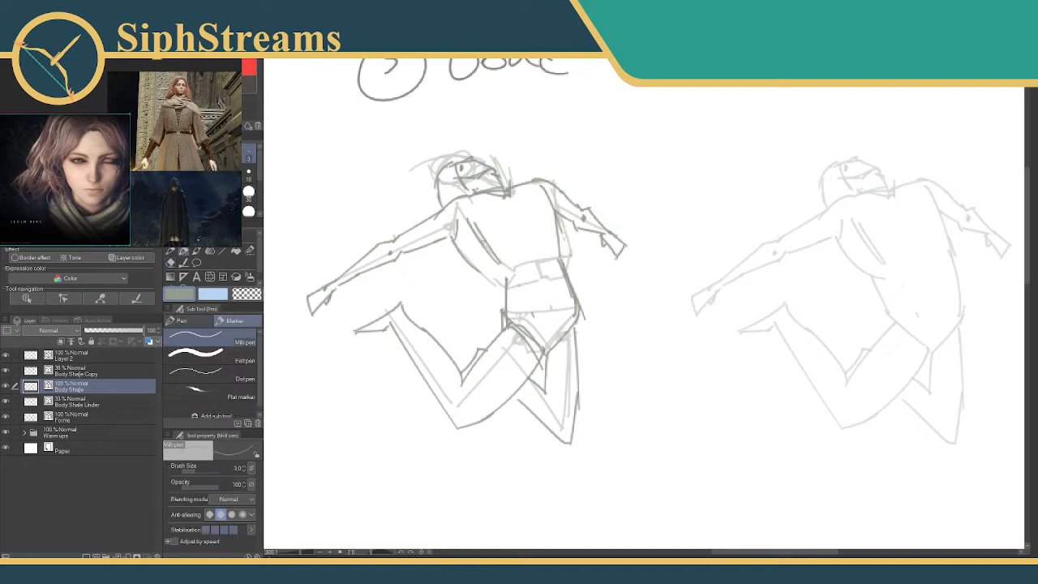
Redraw the rib-cage line inside the torso and the front contour running down the waist to the hip.
{"action": "left_click_drag", "start_coordinate": [464, 223], "coordinate": [506, 267]}
{"action": "left_click_drag", "start_coordinate": [467, 225], "coordinate": [516, 261]}
{"action": "key", "text": "ctrl+z"}
{"action": "mouse_move", "coordinate": [467, 223]}
{"action": "left_mouse_down"}
{"action": "mouse_move", "coordinate": [498, 260]}
{"action": "mouse_move", "coordinate": [501, 332]}
{"action": "left_mouse_up"}
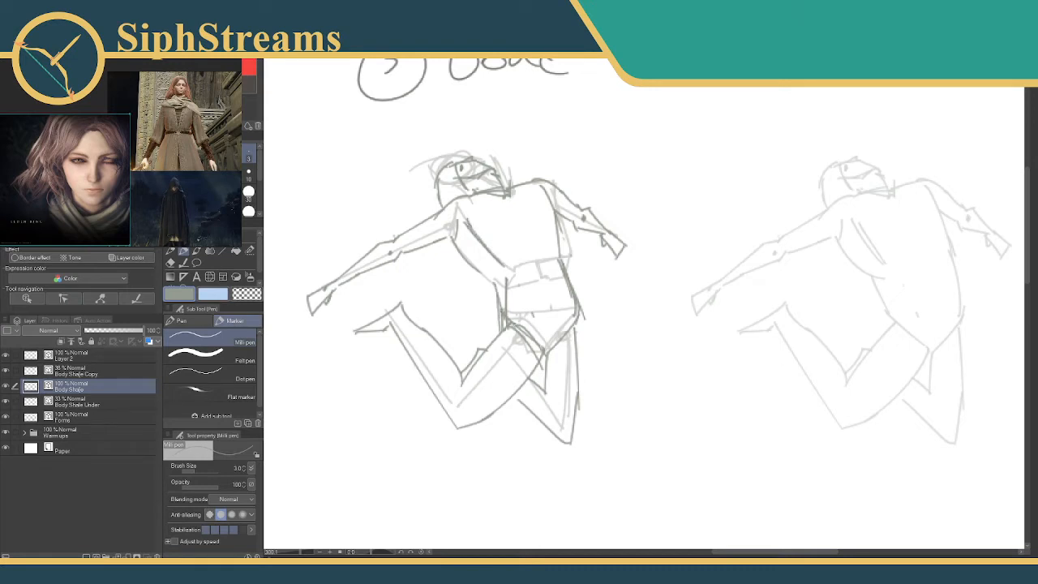
Erase excess strokes around the front hip and add short vertical abdomen marks below the rib cage.
{"action": "key", "text": "e"}
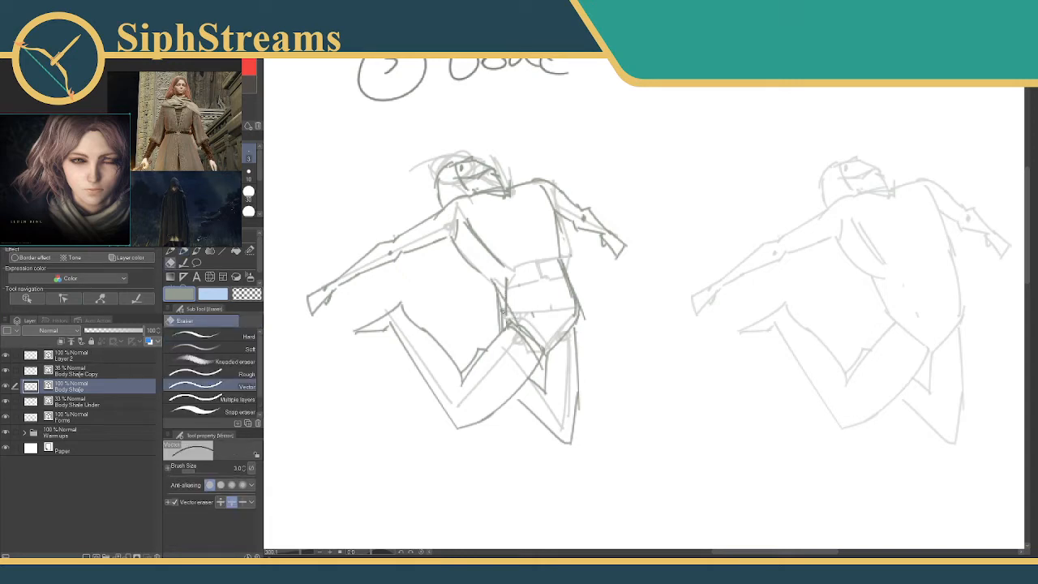
{"action": "mouse_move", "coordinate": [504, 314]}
{"action": "left_mouse_down"}
{"action": "mouse_move", "coordinate": [502, 298]}
{"action": "mouse_move", "coordinate": [502, 325]}
{"action": "mouse_move", "coordinate": [507, 278]}
{"action": "mouse_move", "coordinate": [504, 295]}
{"action": "mouse_move", "coordinate": [521, 313]}
{"action": "mouse_move", "coordinate": [549, 309]}
{"action": "left_mouse_up"}
{"action": "key", "text": "p"}
{"action": "left_click_drag", "start_coordinate": [539, 270], "coordinate": [540, 282]}
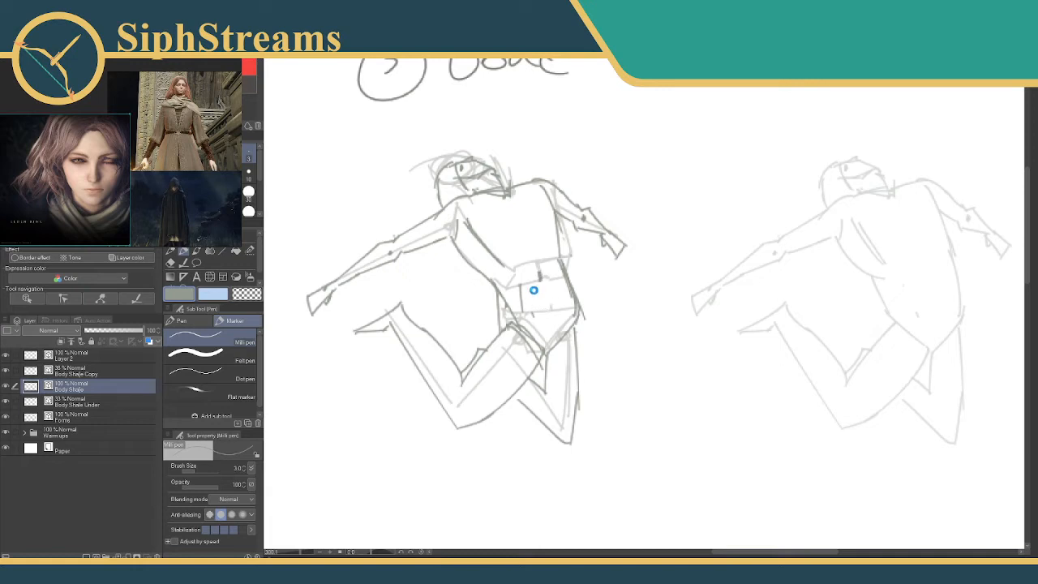
{"action": "left_click_drag", "start_coordinate": [607, 289], "coordinate": [515, 268]}
{"action": "mouse_move", "coordinate": [484, 304]}
{"action": "left_mouse_down"}
{"action": "mouse_move", "coordinate": [459, 333]}
{"action": "mouse_move", "coordinate": [486, 293]}
{"action": "left_mouse_up"}
{"action": "key", "text": "ctrl+z"}
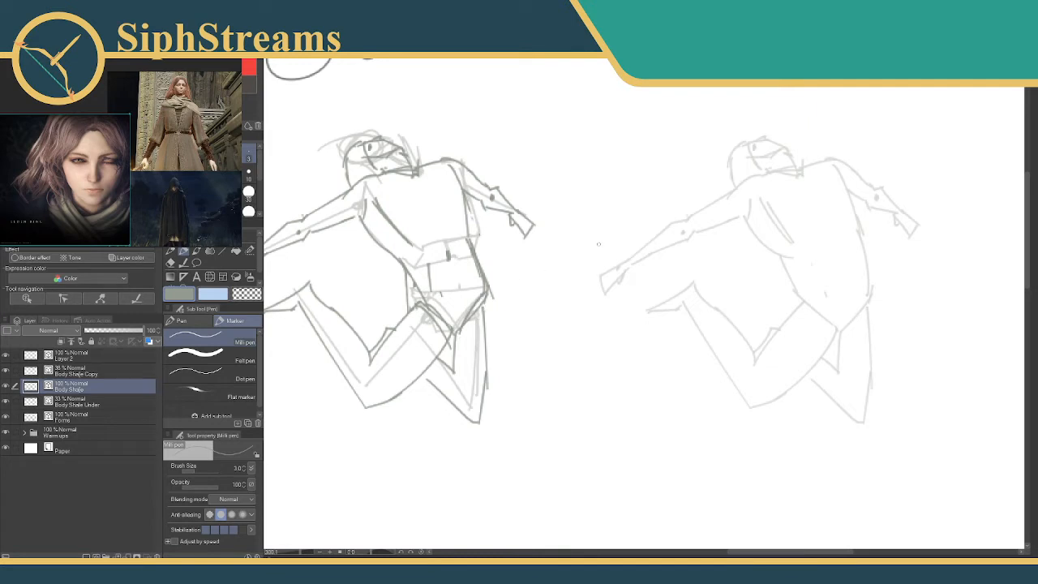
{"action": "mouse_move", "coordinate": [598, 243]}
{"action": "left_mouse_down"}
{"action": "mouse_move", "coordinate": [387, 273]}
{"action": "mouse_move", "coordinate": [584, 255]}
{"action": "mouse_move", "coordinate": [491, 267]}
{"action": "mouse_move", "coordinate": [579, 274]}
{"action": "mouse_move", "coordinate": [301, 283]}
{"action": "left_mouse_up"}
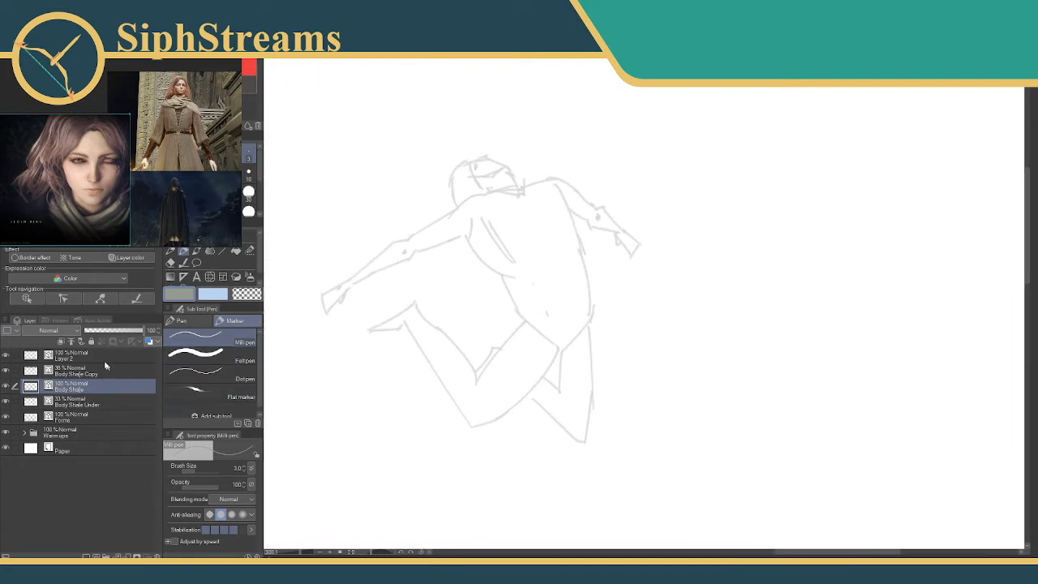
Rename Layer 2 as Draft Sketch.
{"action": "left_click", "coordinate": [71, 355]}
{"action": "double_click", "coordinate": [70, 356]}
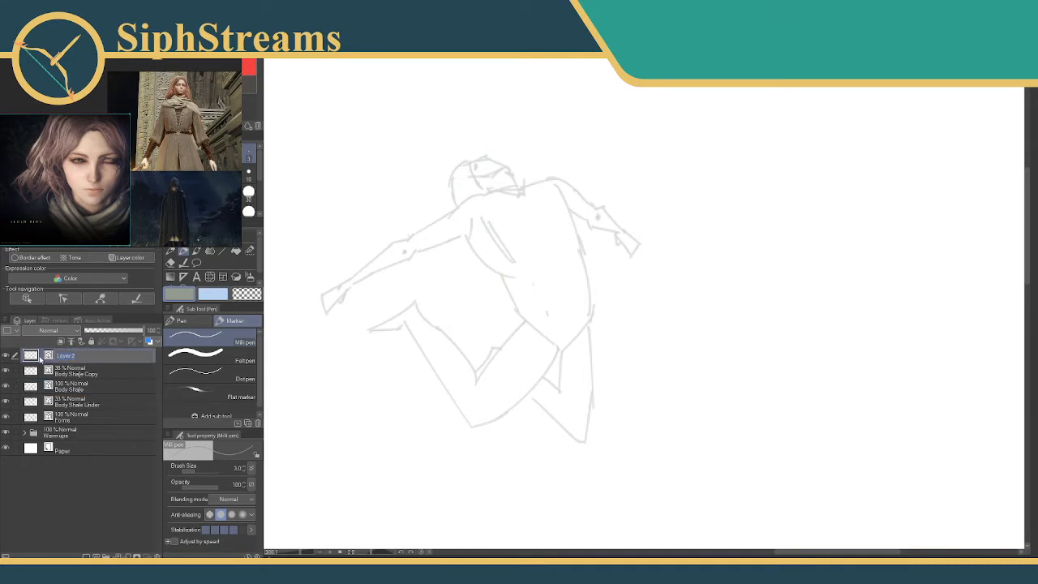
{"action": "type", "text": "Draft Sketch"}
{"action": "key", "text": "Return"}
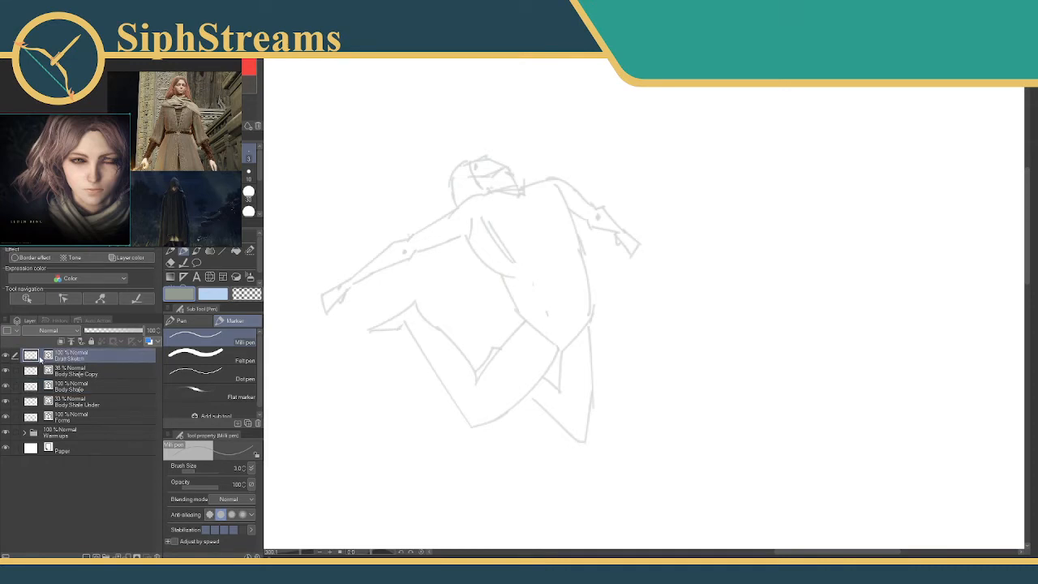
Sketch the curved neckline across the shoulders and a two-edged belt around the waist over the faded body.
{"action": "mouse_move", "coordinate": [593, 267]}
{"action": "left_mouse_down"}
{"action": "mouse_move", "coordinate": [611, 186]}
{"action": "mouse_move", "coordinate": [592, 255]}
{"action": "left_mouse_up"}
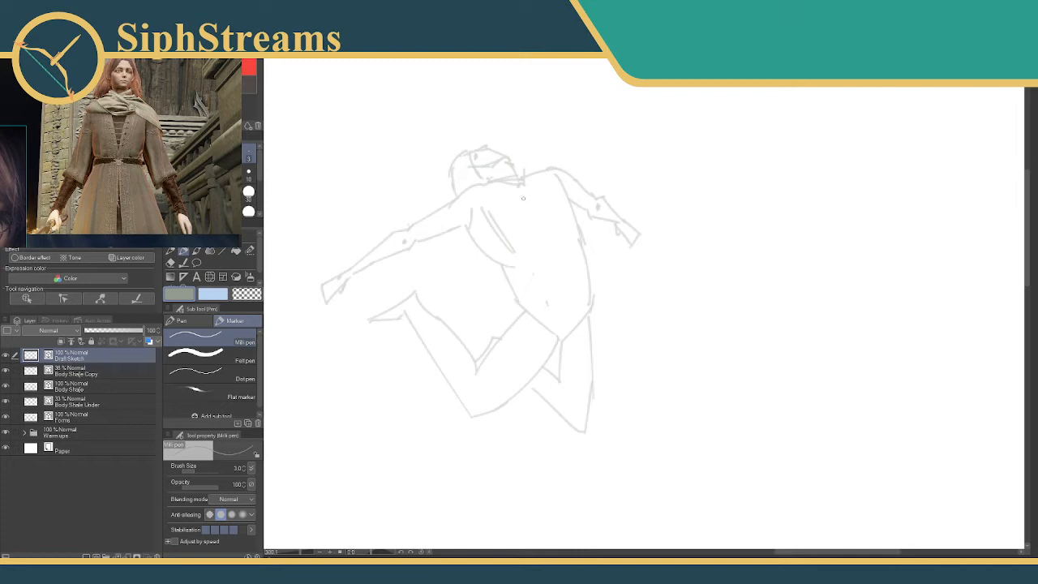
{"action": "mouse_move", "coordinate": [493, 201]}
{"action": "left_mouse_down"}
{"action": "mouse_move", "coordinate": [547, 186]}
{"action": "mouse_move", "coordinate": [527, 198]}
{"action": "mouse_move", "coordinate": [456, 196]}
{"action": "left_mouse_up"}
{"action": "left_click_drag", "start_coordinate": [537, 191], "coordinate": [553, 162]}
{"action": "left_click_drag", "start_coordinate": [523, 263], "coordinate": [587, 244]}
{"action": "key", "text": "ctrl+z"}
{"action": "left_click_drag", "start_coordinate": [582, 243], "coordinate": [505, 265]}
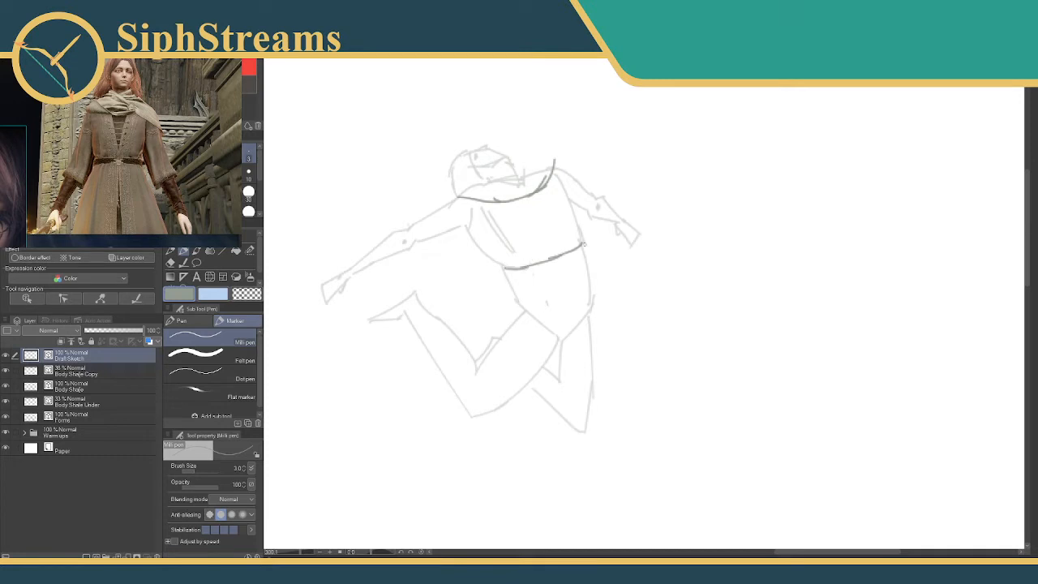
{"action": "mouse_move", "coordinate": [581, 243]}
{"action": "left_mouse_down"}
{"action": "mouse_move", "coordinate": [584, 256]}
{"action": "mouse_move", "coordinate": [566, 264]}
{"action": "mouse_move", "coordinate": [509, 278]}
{"action": "mouse_move", "coordinate": [532, 278]}
{"action": "left_mouse_up"}
Draw the coat's side contours along the torso, extending the back one below the belt, and add an I-shaped length mark beside the hip.
{"action": "mouse_move", "coordinate": [456, 218]}
{"action": "left_mouse_down"}
{"action": "mouse_move", "coordinate": [499, 270]}
{"action": "mouse_move", "coordinate": [472, 236]}
{"action": "mouse_move", "coordinate": [506, 271]}
{"action": "mouse_move", "coordinate": [489, 257]}
{"action": "mouse_move", "coordinate": [515, 268]}
{"action": "left_mouse_up"}
{"action": "key", "text": "ctrl+z"}
{"action": "key", "text": "ctrl+z"}
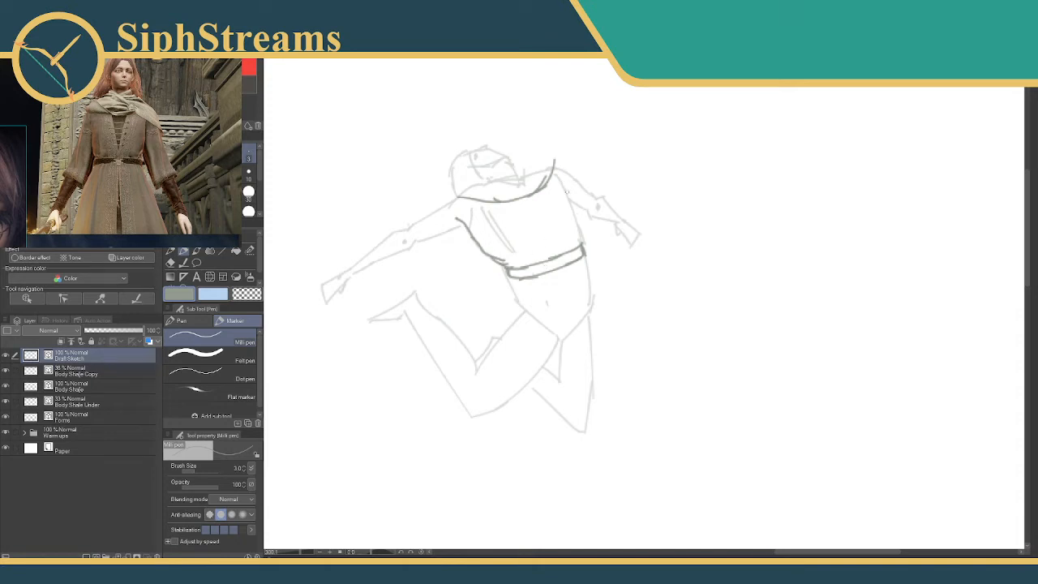
{"action": "mouse_move", "coordinate": [561, 186]}
{"action": "left_mouse_down"}
{"action": "mouse_move", "coordinate": [594, 298]}
{"action": "mouse_move", "coordinate": [591, 286]}
{"action": "mouse_move", "coordinate": [597, 359]}
{"action": "left_mouse_up"}
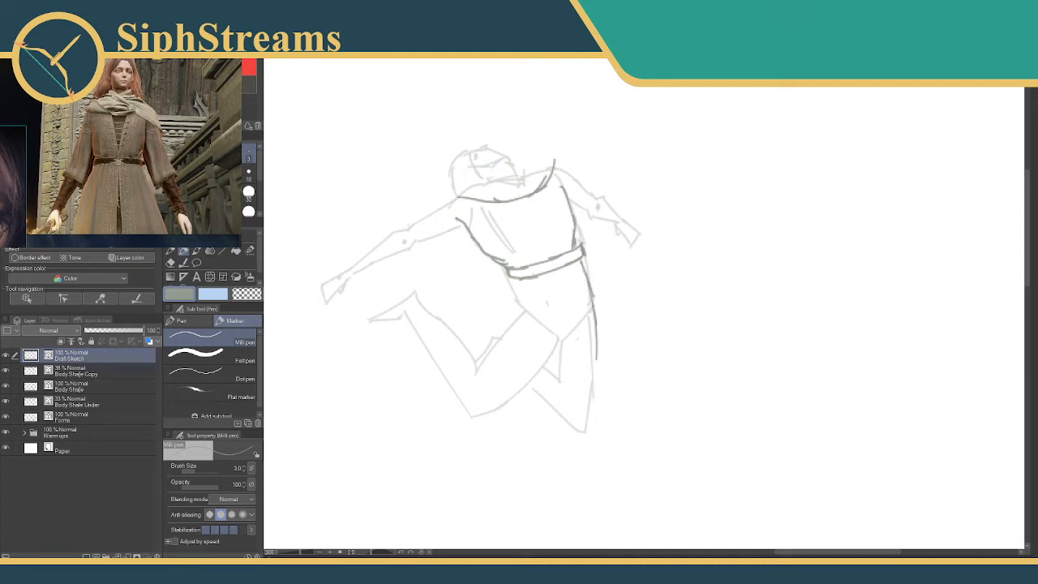
{"action": "left_click_drag", "start_coordinate": [595, 258], "coordinate": [604, 255]}
{"action": "left_click_drag", "start_coordinate": [598, 258], "coordinate": [612, 285]}
Sketch the coat skirt's front edge and curved hem around the legs, trimming the excess back-edge strokes with the vector eraser.
{"action": "mouse_move", "coordinate": [510, 277]}
{"action": "left_mouse_down"}
{"action": "mouse_move", "coordinate": [492, 324]}
{"action": "mouse_move", "coordinate": [505, 278]}
{"action": "mouse_move", "coordinate": [506, 288]}
{"action": "mouse_move", "coordinate": [466, 305]}
{"action": "mouse_move", "coordinate": [480, 346]}
{"action": "left_mouse_up"}
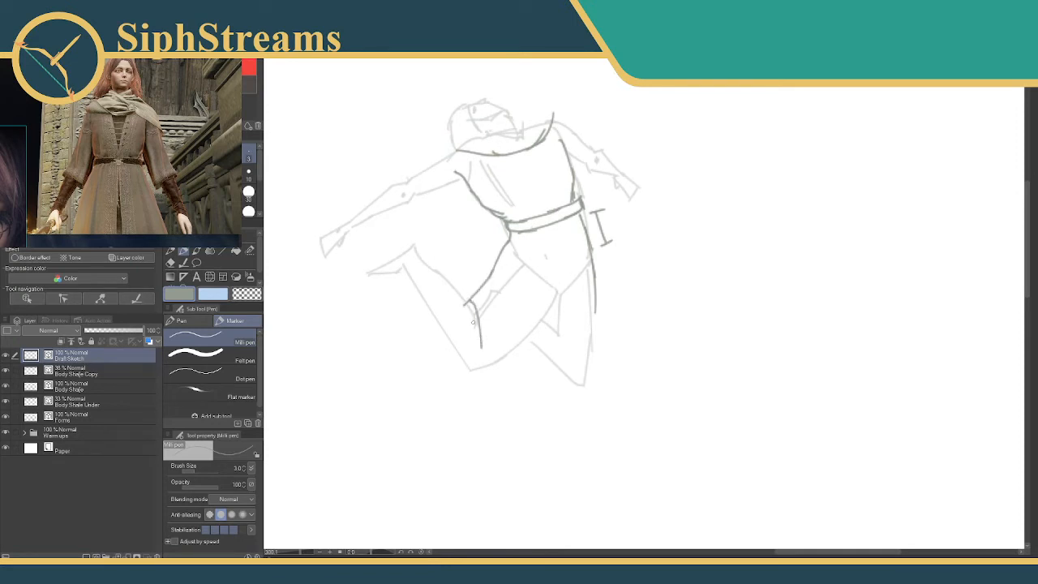
{"action": "mouse_move", "coordinate": [470, 301]}
{"action": "left_mouse_down"}
{"action": "mouse_move", "coordinate": [465, 339]}
{"action": "mouse_move", "coordinate": [563, 374]}
{"action": "left_mouse_up"}
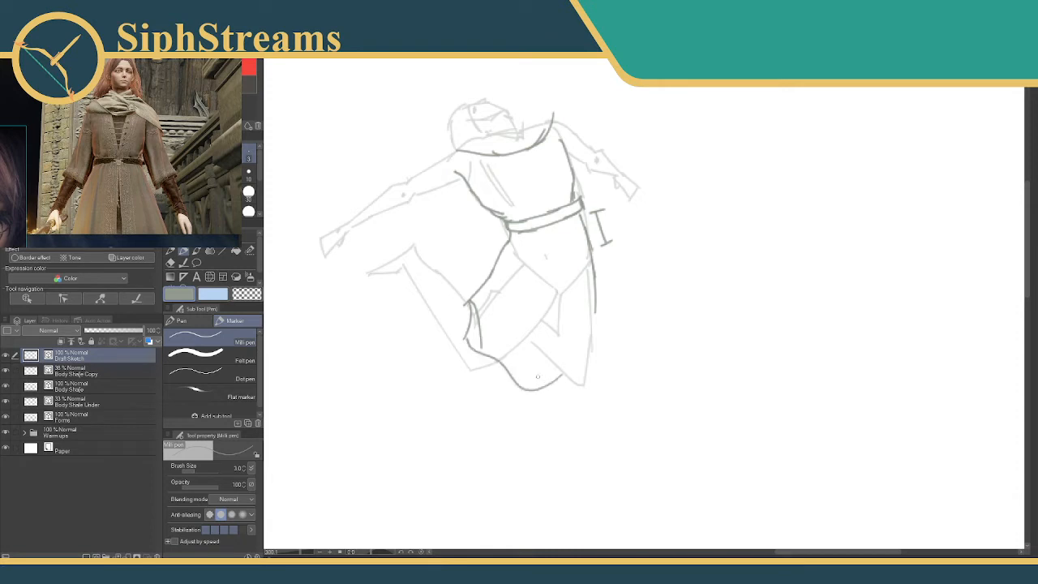
{"action": "left_click_drag", "start_coordinate": [582, 339], "coordinate": [564, 379]}
{"action": "left_click_drag", "start_coordinate": [596, 309], "coordinate": [571, 363]}
{"action": "mouse_move", "coordinate": [596, 306]}
{"action": "left_mouse_down"}
{"action": "mouse_move", "coordinate": [594, 361]}
{"action": "mouse_move", "coordinate": [529, 383]}
{"action": "left_mouse_up"}
{"action": "key", "text": "e"}
{"action": "mouse_move", "coordinate": [598, 341]}
{"action": "left_mouse_down"}
{"action": "mouse_move", "coordinate": [594, 350]}
{"action": "mouse_move", "coordinate": [593, 326]}
{"action": "mouse_move", "coordinate": [574, 357]}
{"action": "left_mouse_up"}
{"action": "left_click_drag", "start_coordinate": [597, 291], "coordinate": [593, 321]}
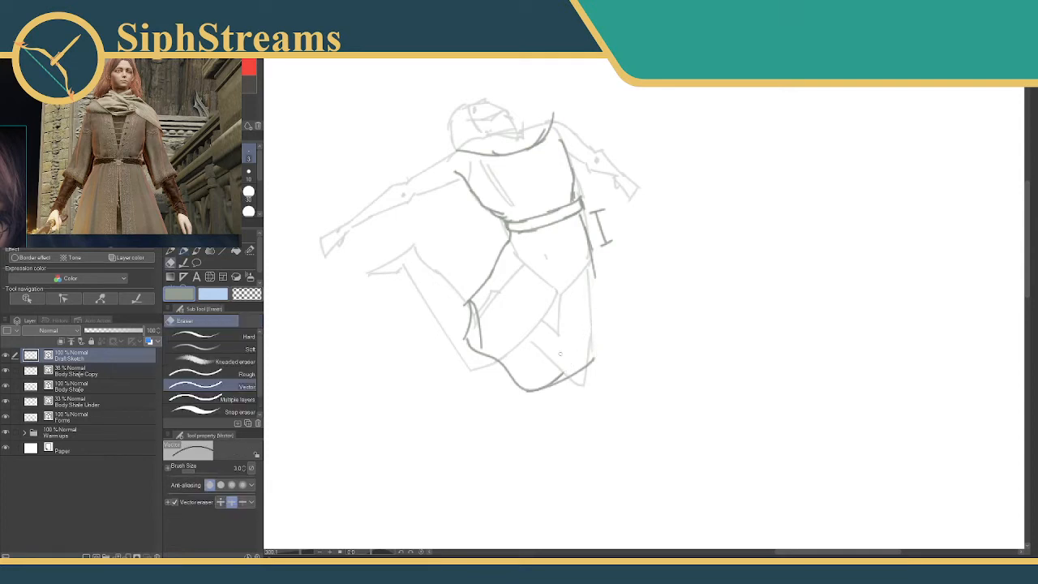
Beside the figure, sketch a slanted direction arrow and the upper edges of a bent slab with the Milli pen.
{"action": "key", "text": "p"}
{"action": "mouse_move", "coordinate": [650, 211]}
{"action": "left_mouse_down"}
{"action": "mouse_move", "coordinate": [737, 188]}
{"action": "mouse_move", "coordinate": [709, 216]}
{"action": "mouse_move", "coordinate": [679, 217]}
{"action": "left_mouse_up"}
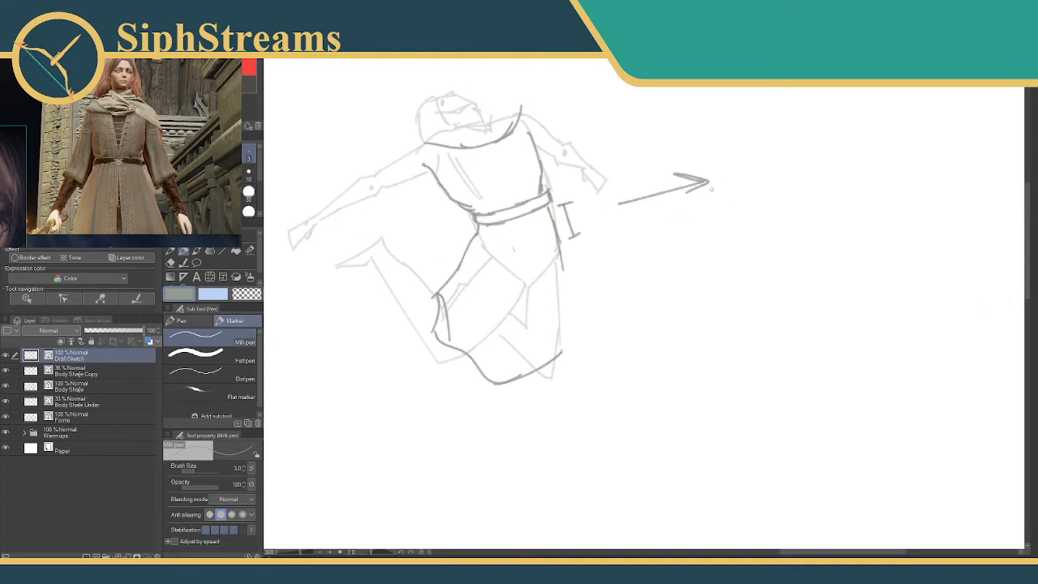
{"action": "left_click_drag", "start_coordinate": [621, 238], "coordinate": [722, 218]}
{"action": "mouse_move", "coordinate": [620, 239]}
{"action": "left_mouse_down"}
{"action": "mouse_move", "coordinate": [628, 263]}
{"action": "mouse_move", "coordinate": [626, 232]}
{"action": "mouse_move", "coordinate": [720, 213]}
{"action": "left_mouse_up"}
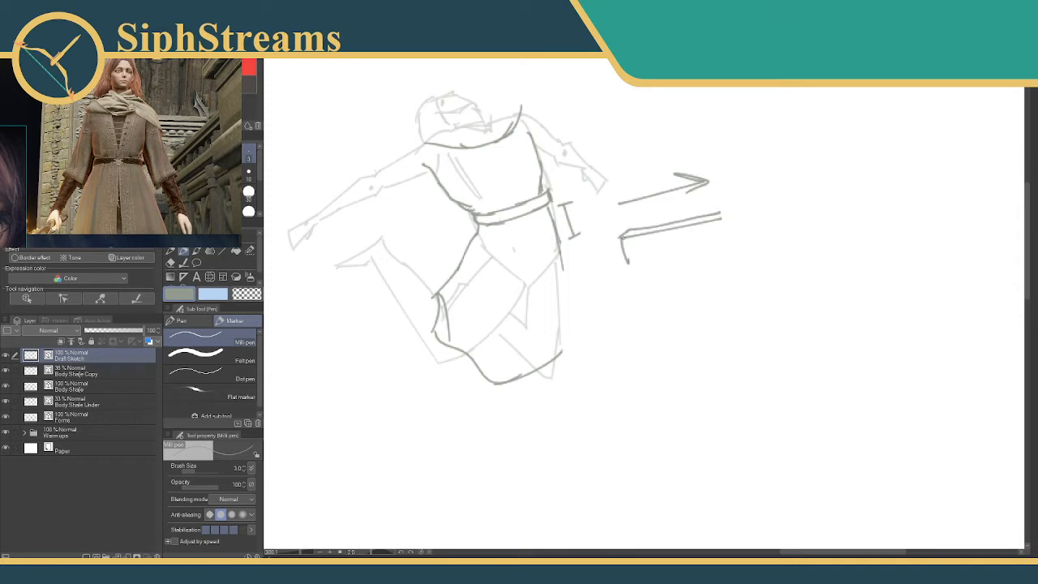
Complete the bent slab diagram with its curved lower edge and thick folded end, and add a curved arrow along its upper edge.
{"action": "left_click_drag", "start_coordinate": [620, 238], "coordinate": [712, 232]}
{"action": "mouse_move", "coordinate": [645, 228]}
{"action": "left_mouse_down"}
{"action": "mouse_move", "coordinate": [718, 221]}
{"action": "mouse_move", "coordinate": [712, 236]}
{"action": "mouse_move", "coordinate": [709, 226]}
{"action": "mouse_move", "coordinate": [727, 259]}
{"action": "mouse_move", "coordinate": [705, 275]}
{"action": "left_mouse_up"}
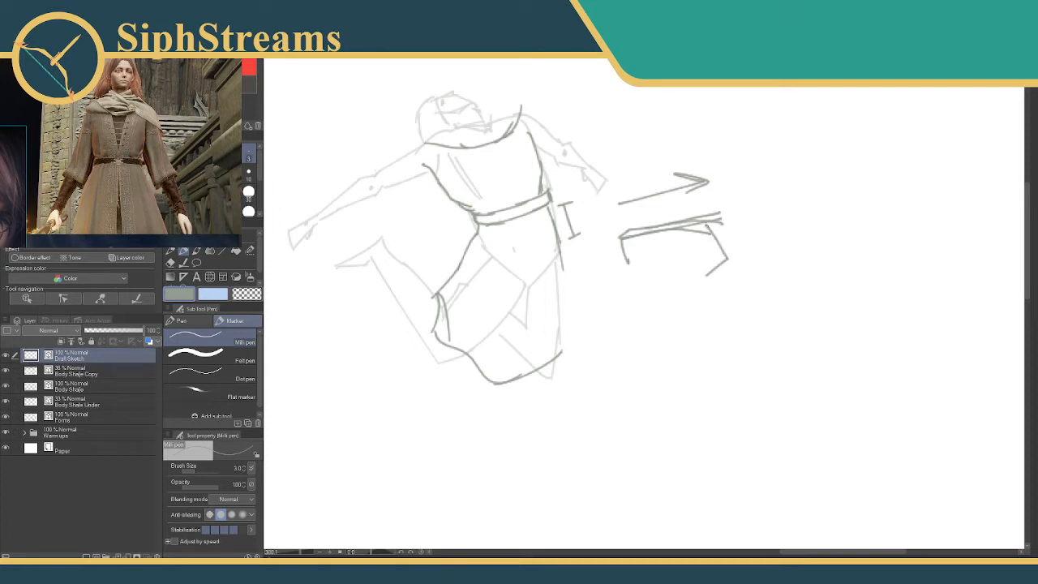
{"action": "mouse_move", "coordinate": [707, 225]}
{"action": "left_mouse_down"}
{"action": "mouse_move", "coordinate": [707, 235]}
{"action": "mouse_move", "coordinate": [723, 219]}
{"action": "mouse_move", "coordinate": [744, 258]}
{"action": "mouse_move", "coordinate": [719, 277]}
{"action": "mouse_move", "coordinate": [708, 273]}
{"action": "mouse_move", "coordinate": [737, 254]}
{"action": "mouse_move", "coordinate": [698, 270]}
{"action": "mouse_move", "coordinate": [634, 257]}
{"action": "left_mouse_up"}
{"action": "key", "text": "ctrl+z"}
{"action": "mouse_move", "coordinate": [707, 275]}
{"action": "left_mouse_down"}
{"action": "mouse_move", "coordinate": [707, 263]}
{"action": "mouse_move", "coordinate": [673, 256]}
{"action": "mouse_move", "coordinate": [627, 261]}
{"action": "left_mouse_up"}
{"action": "key", "text": "e"}
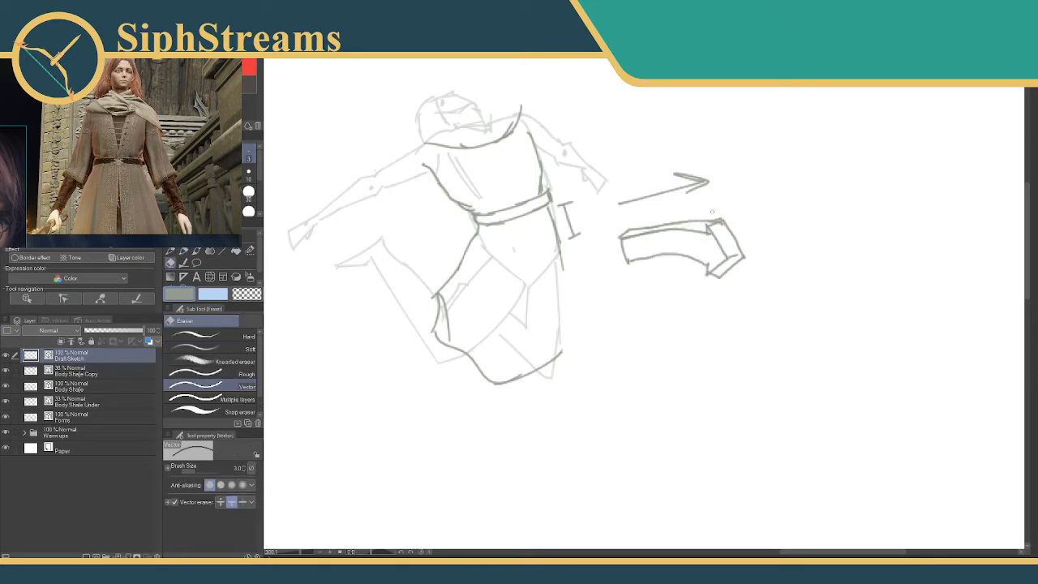
{"action": "key", "text": "p"}
{"action": "left_click_drag", "start_coordinate": [638, 219], "coordinate": [717, 209]}
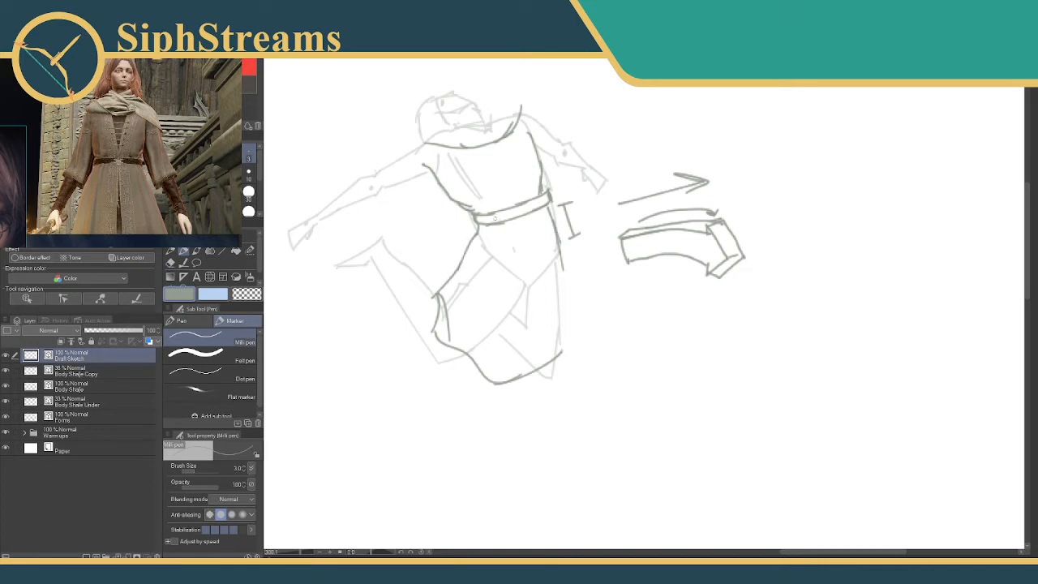
Sketch a trapezoid skirt diagram with an arrow to a second version whose side sweeps outward, erasing its extra inner curve.
{"action": "left_click_drag", "start_coordinate": [759, 106], "coordinate": [737, 167]}
{"action": "mouse_move", "coordinate": [759, 106]}
{"action": "left_mouse_down"}
{"action": "mouse_move", "coordinate": [815, 150]}
{"action": "mouse_move", "coordinate": [826, 172]}
{"action": "mouse_move", "coordinate": [735, 176]}
{"action": "left_mouse_up"}
{"action": "left_click_drag", "start_coordinate": [850, 134], "coordinate": [554, 194]}
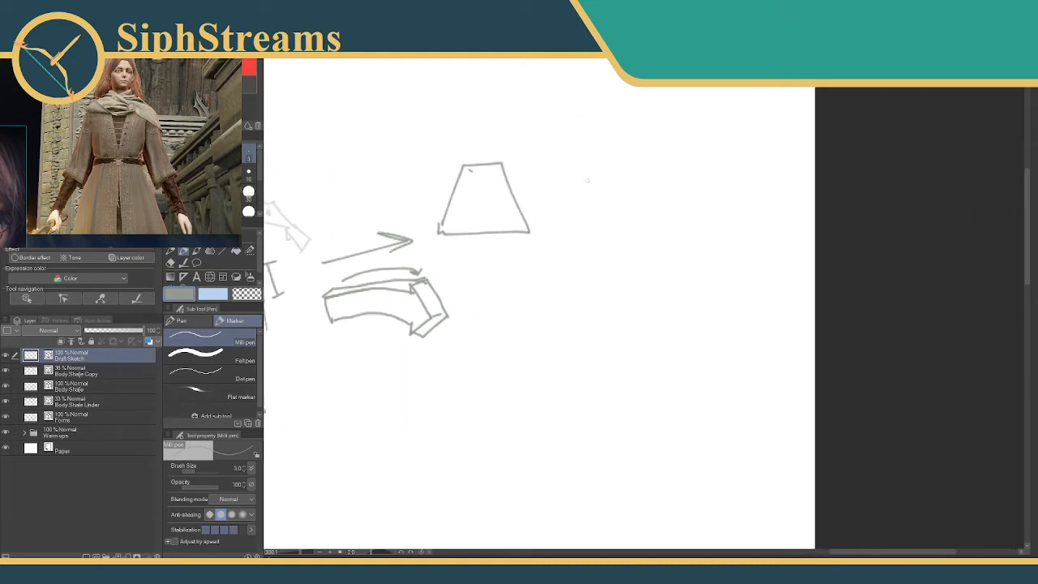
{"action": "mouse_move", "coordinate": [528, 174]}
{"action": "left_mouse_down"}
{"action": "mouse_move", "coordinate": [563, 168]}
{"action": "mouse_move", "coordinate": [542, 181]}
{"action": "left_mouse_up"}
{"action": "mouse_move", "coordinate": [631, 156]}
{"action": "left_mouse_down"}
{"action": "mouse_move", "coordinate": [665, 154]}
{"action": "mouse_move", "coordinate": [673, 233]}
{"action": "left_mouse_up"}
{"action": "left_click_drag", "start_coordinate": [631, 157], "coordinate": [577, 220]}
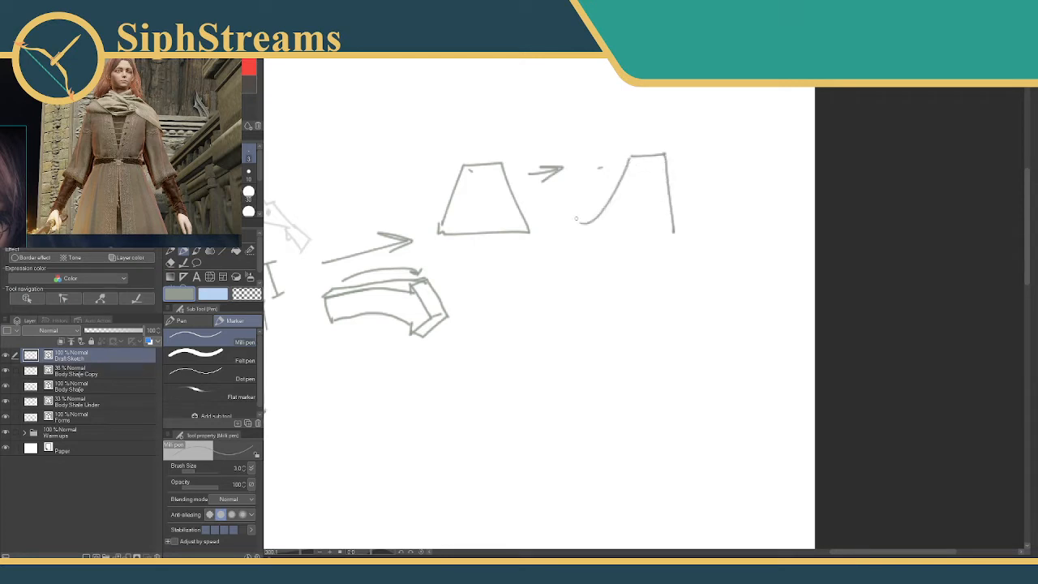
{"action": "mouse_move", "coordinate": [628, 159]}
{"action": "left_mouse_down"}
{"action": "mouse_move", "coordinate": [567, 224]}
{"action": "mouse_move", "coordinate": [666, 231]}
{"action": "left_mouse_up"}
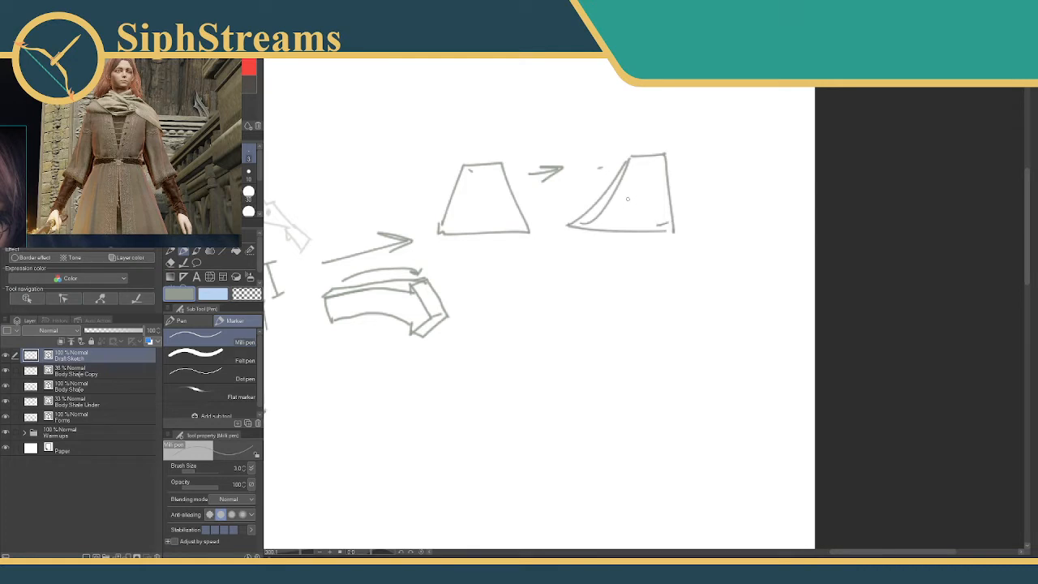
{"action": "key", "text": "e"}
{"action": "left_click_drag", "start_coordinate": [612, 201], "coordinate": [598, 212]}
Redraw the coat skirt with a straighter back edge and a billowing front edge, erasing the old front strokes.
{"action": "key", "text": "p"}
{"action": "left_click_drag", "start_coordinate": [532, 240], "coordinate": [703, 203]}
{"action": "left_click_drag", "start_coordinate": [495, 249], "coordinate": [676, 176]}
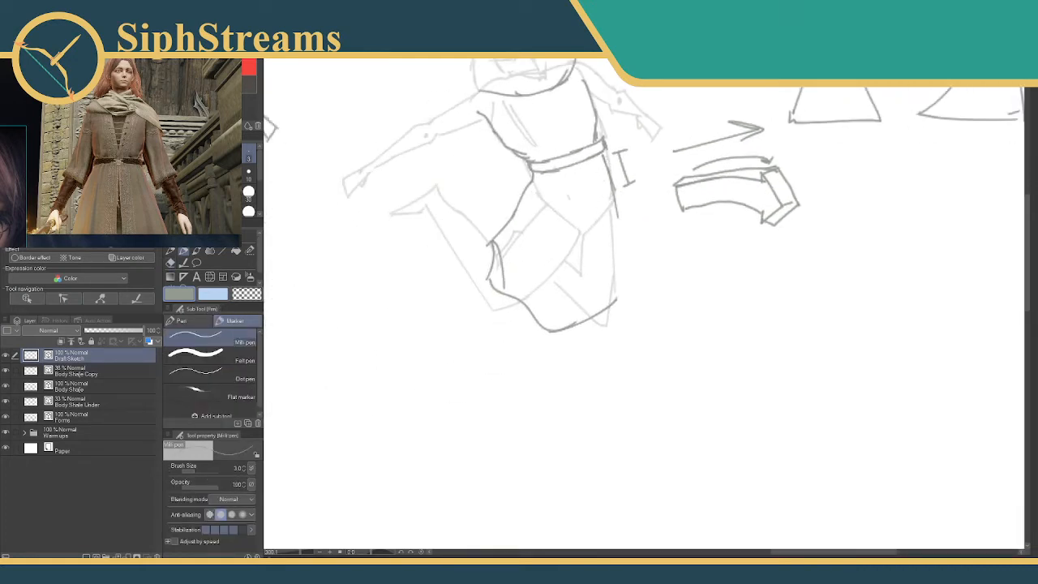
{"action": "left_click_drag", "start_coordinate": [605, 154], "coordinate": [614, 247]}
{"action": "left_click_drag", "start_coordinate": [612, 203], "coordinate": [614, 292]}
{"action": "mouse_move", "coordinate": [526, 188]}
{"action": "left_mouse_down"}
{"action": "mouse_move", "coordinate": [478, 214]}
{"action": "mouse_move", "coordinate": [470, 230]}
{"action": "mouse_move", "coordinate": [485, 258]}
{"action": "mouse_move", "coordinate": [471, 277]}
{"action": "mouse_move", "coordinate": [501, 308]}
{"action": "mouse_move", "coordinate": [548, 328]}
{"action": "left_mouse_up"}
{"action": "key", "text": "e"}
{"action": "mouse_move", "coordinate": [486, 261]}
{"action": "left_mouse_down"}
{"action": "mouse_move", "coordinate": [493, 267]}
{"action": "mouse_move", "coordinate": [496, 253]}
{"action": "left_mouse_up"}
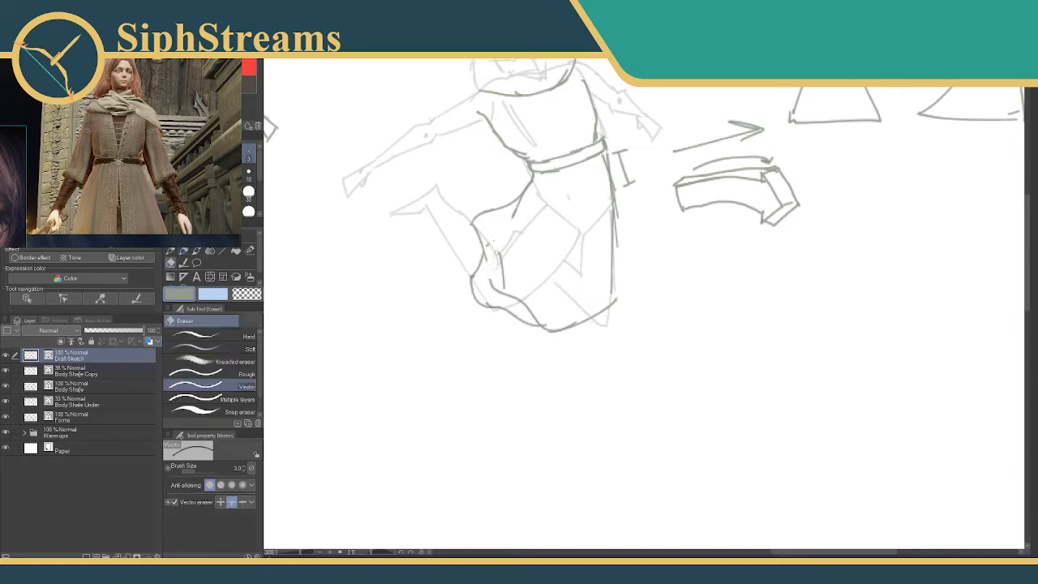
{"action": "left_click_drag", "start_coordinate": [513, 209], "coordinate": [517, 216]}
{"action": "left_click_drag", "start_coordinate": [504, 293], "coordinate": [503, 258]}
Sketch a loose sleeve around the outstretched front arm, from the shoulder to a cuff at the elbow.
{"action": "key", "text": "p"}
{"action": "scroll", "coordinate": [543, 292], "scroll_direction": "up", "scroll_amount": 3}
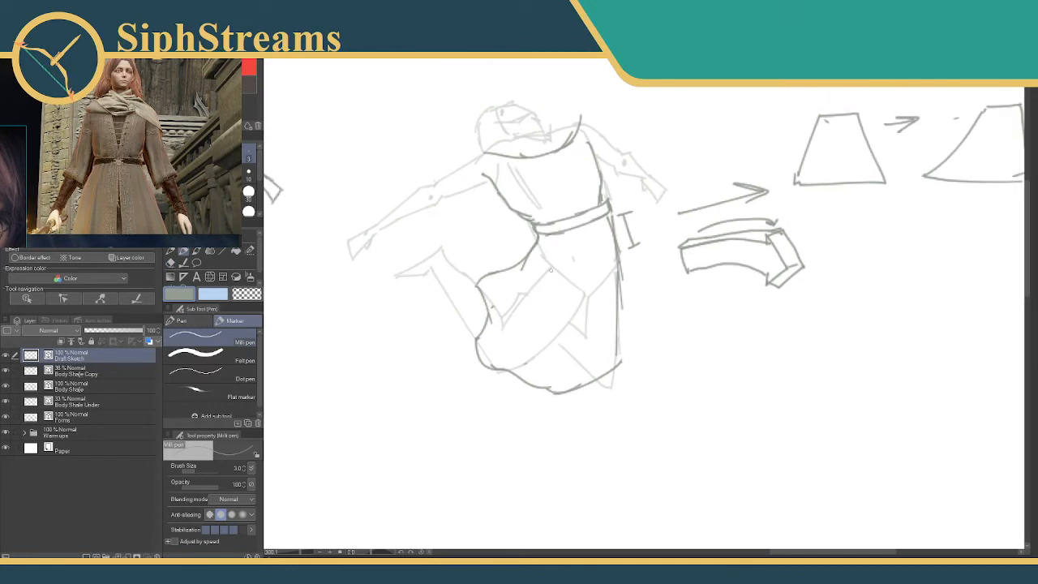
{"action": "mouse_move", "coordinate": [592, 262]}
{"action": "left_mouse_down"}
{"action": "mouse_move", "coordinate": [604, 259]}
{"action": "mouse_move", "coordinate": [604, 270]}
{"action": "left_mouse_up"}
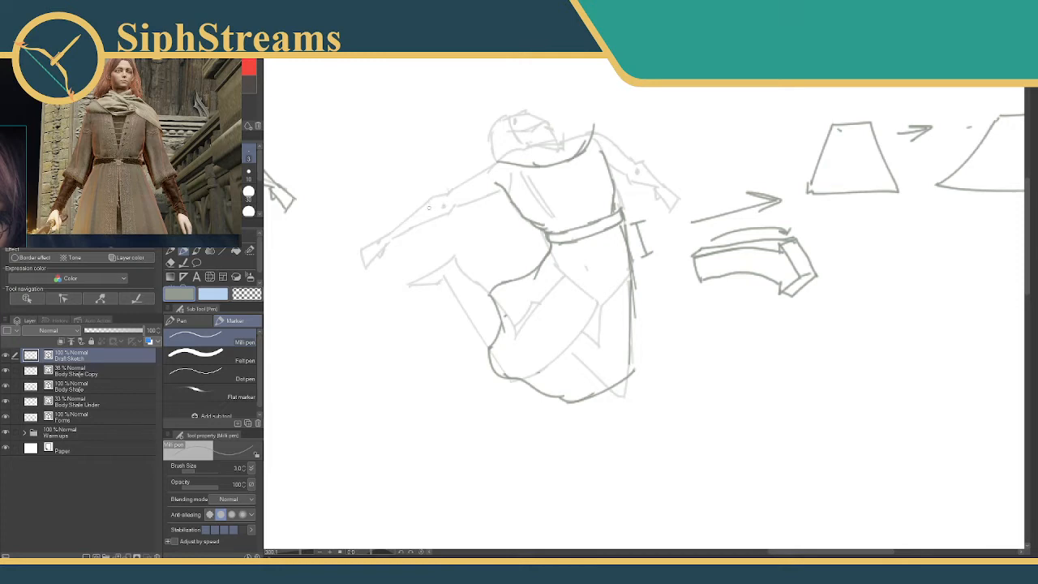
{"action": "left_click_drag", "start_coordinate": [427, 203], "coordinate": [437, 198]}
{"action": "left_click_drag", "start_coordinate": [428, 202], "coordinate": [434, 232]}
{"action": "left_click_drag", "start_coordinate": [496, 161], "coordinate": [416, 204]}
{"action": "left_click_drag", "start_coordinate": [503, 192], "coordinate": [442, 229]}
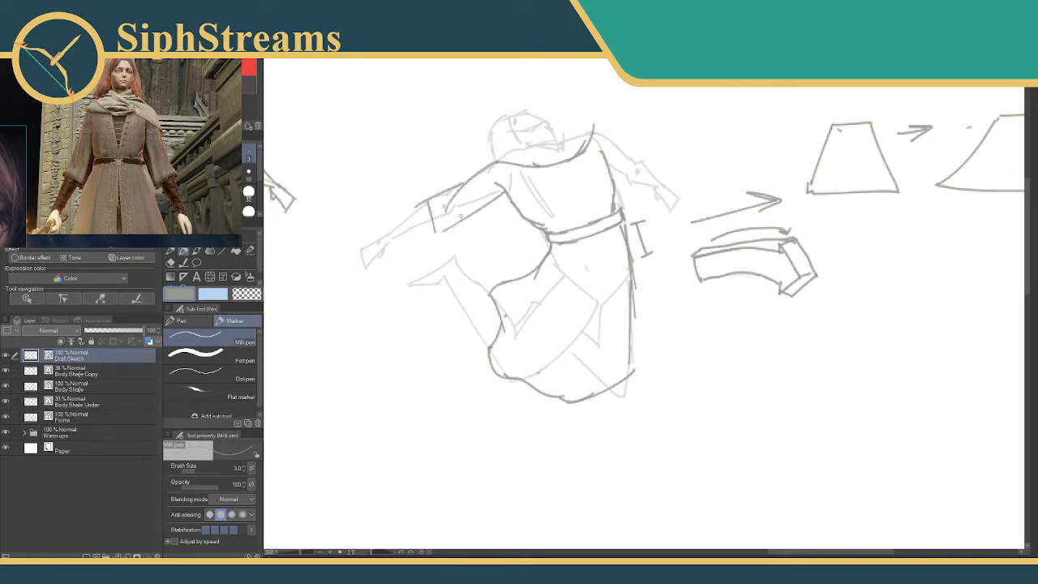
{"action": "key", "text": "ctrl+z"}
{"action": "left_click_drag", "start_coordinate": [503, 190], "coordinate": [428, 230]}
Refine the cuff opening and folds of the front arm's sleeve with short pen strokes and the vector eraser.
{"action": "key", "text": "e"}
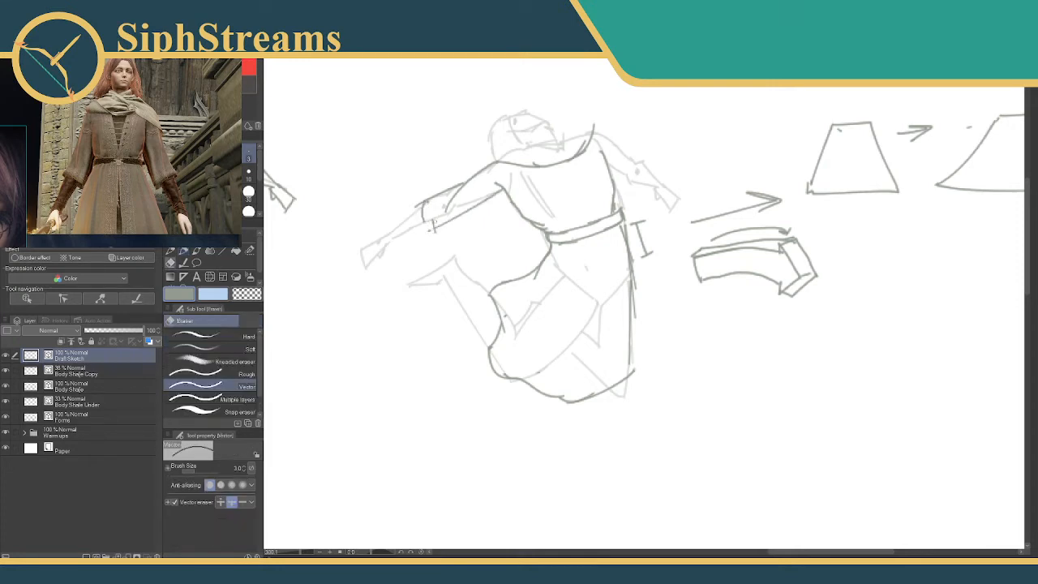
{"action": "key", "text": "p"}
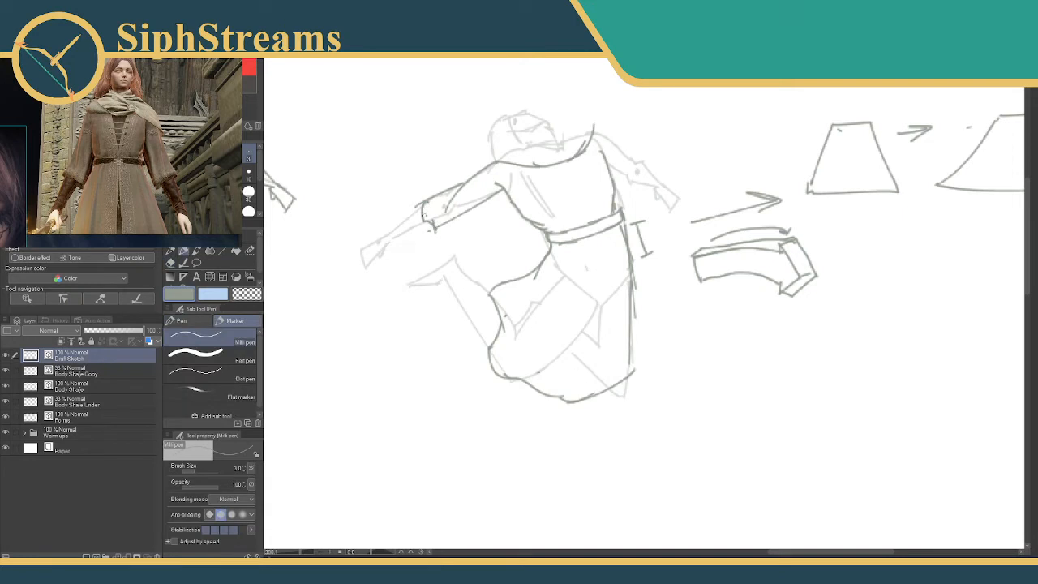
{"action": "key", "text": "e"}
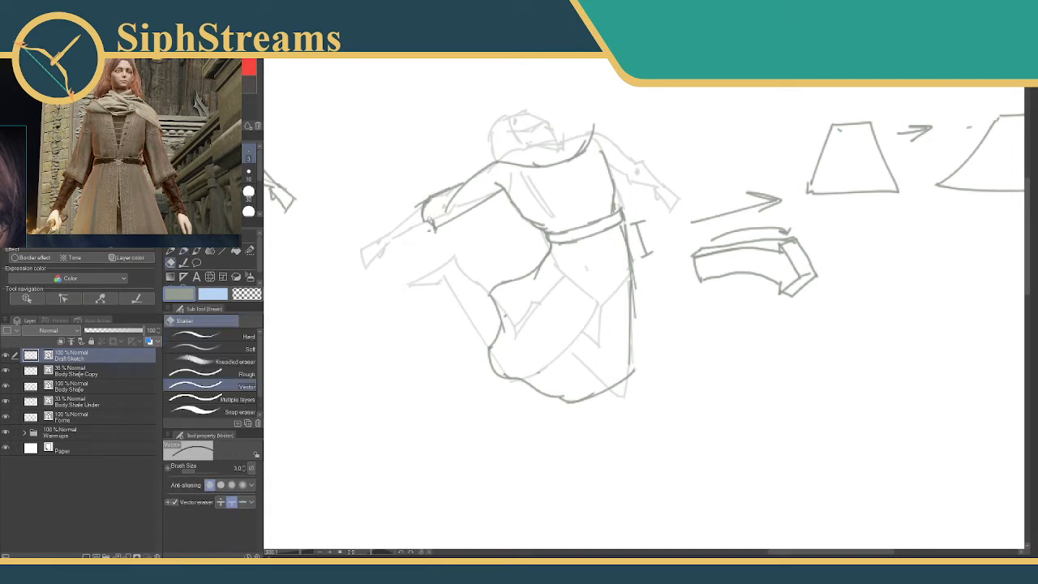
{"action": "key", "text": "p"}
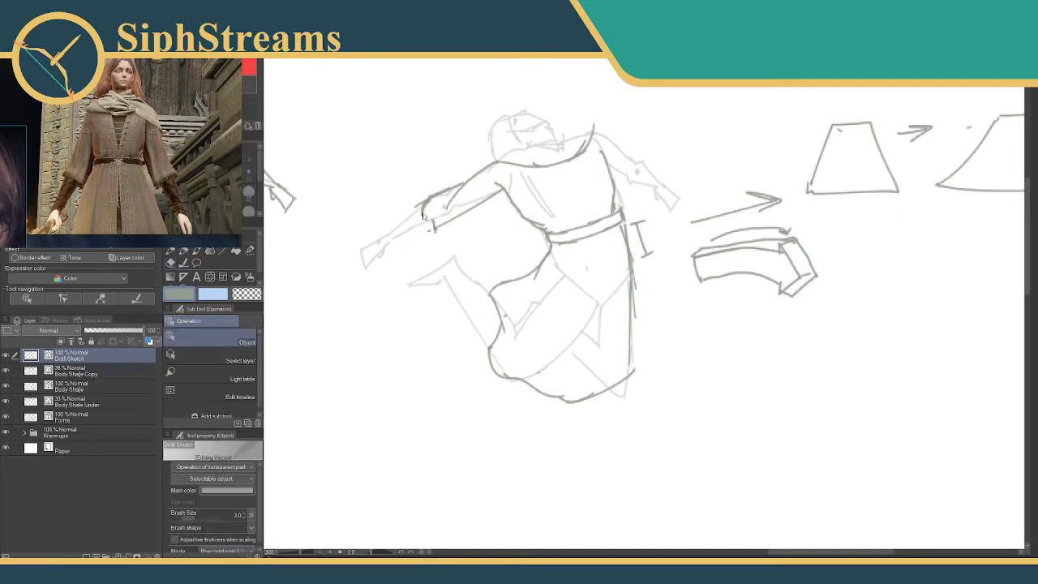
{"action": "mouse_move", "coordinate": [423, 212]}
{"action": "left_mouse_down"}
{"action": "mouse_move", "coordinate": [450, 208]}
{"action": "mouse_move", "coordinate": [435, 230]}
{"action": "mouse_move", "coordinate": [475, 193]}
{"action": "left_mouse_up"}
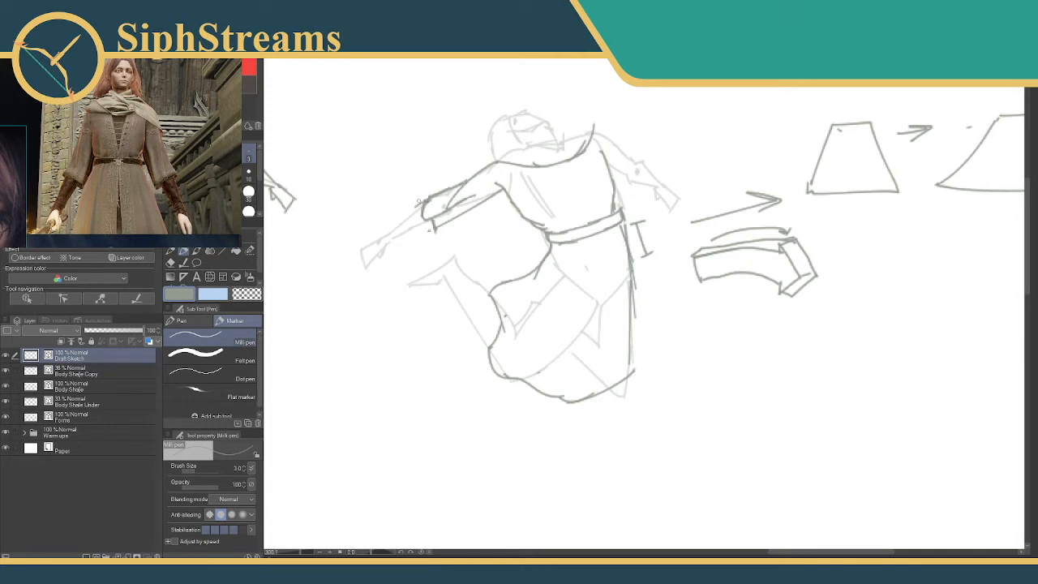
{"action": "key", "text": "e"}
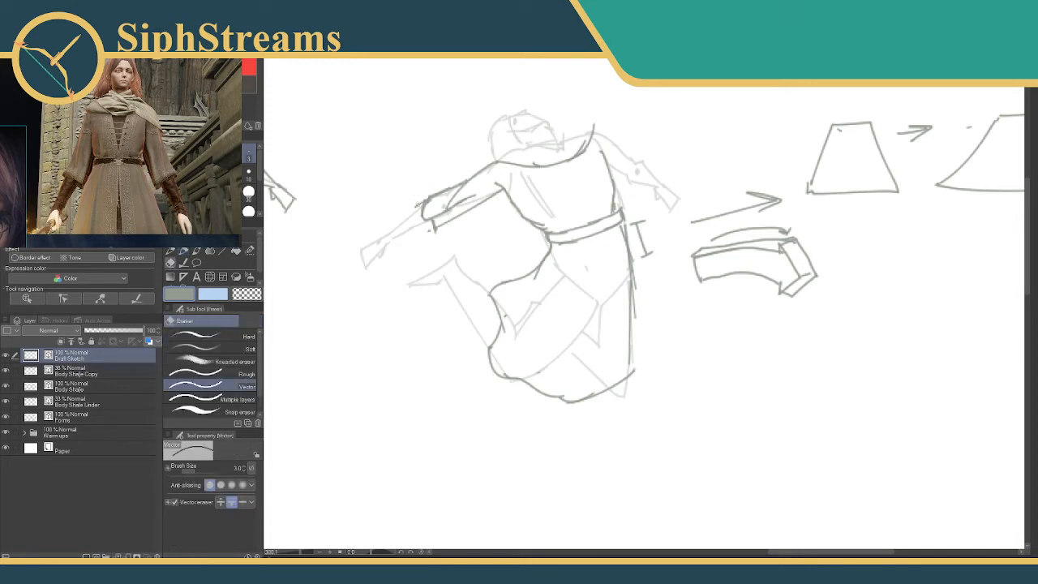
{"action": "key", "text": "p"}
Sketch a folded scarf wrapped around the neck and a short sleeve on the far arm.
{"action": "mouse_move", "coordinate": [434, 192]}
{"action": "left_mouse_down"}
{"action": "mouse_move", "coordinate": [351, 195]}
{"action": "mouse_move", "coordinate": [336, 207]}
{"action": "left_mouse_up"}
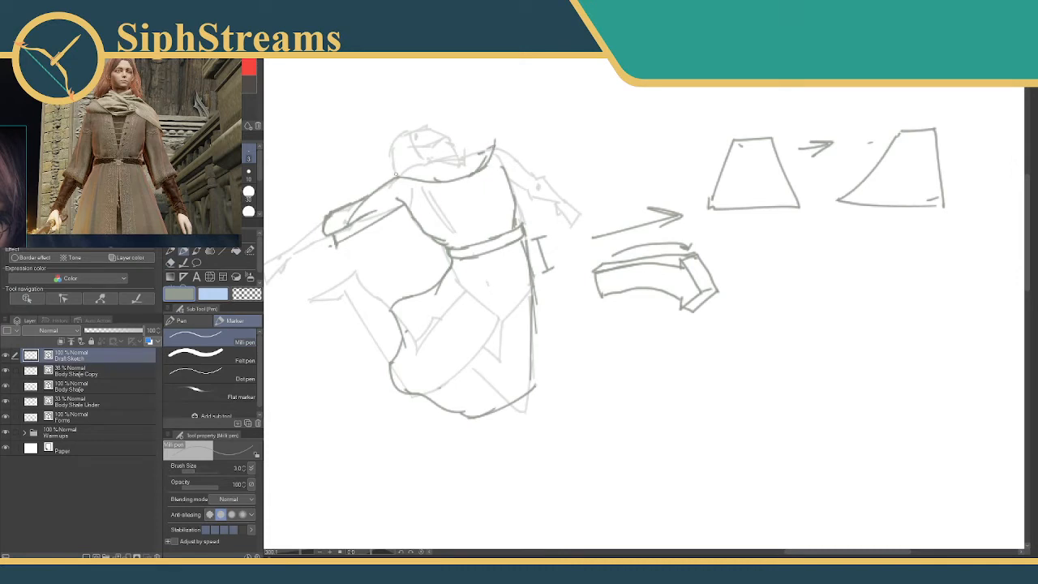
{"action": "mouse_move", "coordinate": [405, 171]}
{"action": "left_mouse_down"}
{"action": "mouse_move", "coordinate": [390, 177]}
{"action": "mouse_move", "coordinate": [407, 189]}
{"action": "mouse_move", "coordinate": [473, 160]}
{"action": "mouse_move", "coordinate": [472, 173]}
{"action": "mouse_move", "coordinate": [414, 180]}
{"action": "mouse_move", "coordinate": [438, 167]}
{"action": "mouse_move", "coordinate": [430, 162]}
{"action": "mouse_move", "coordinate": [460, 169]}
{"action": "mouse_move", "coordinate": [423, 174]}
{"action": "left_mouse_up"}
{"action": "key", "text": "e"}
{"action": "key", "text": "p"}
{"action": "mouse_move", "coordinate": [469, 149]}
{"action": "left_mouse_down"}
{"action": "mouse_move", "coordinate": [447, 178]}
{"action": "mouse_move", "coordinate": [456, 158]}
{"action": "mouse_move", "coordinate": [460, 179]}
{"action": "mouse_move", "coordinate": [496, 139]}
{"action": "mouse_move", "coordinate": [531, 167]}
{"action": "mouse_move", "coordinate": [523, 177]}
{"action": "left_mouse_up"}
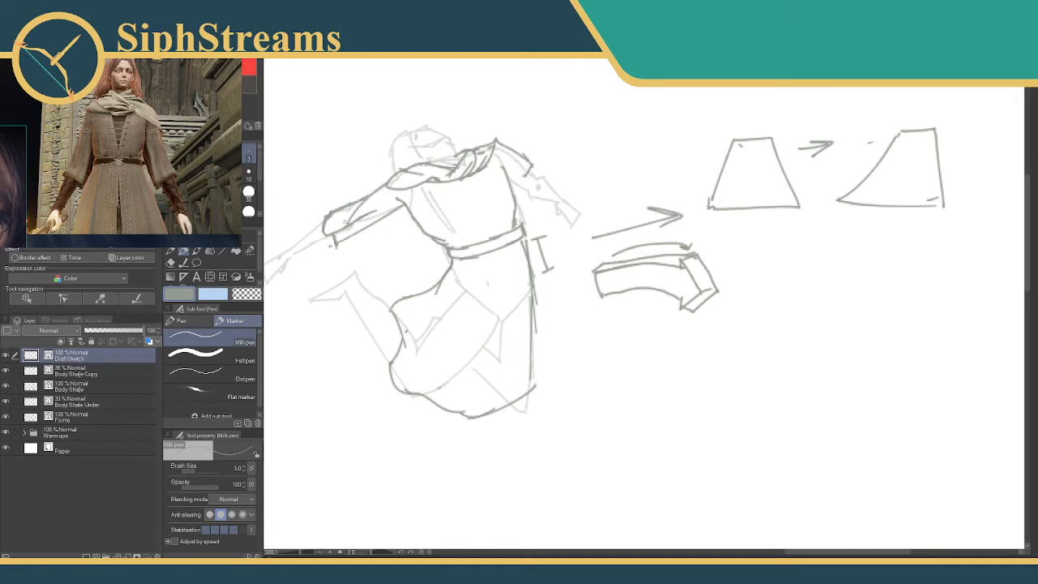
Redraw the far sleeve and the scarf's shoulder end, cleaning overlapping strokes with the vector eraser.
{"action": "key", "text": "ctrl+z"}
{"action": "key", "text": "ctrl+z"}
{"action": "mouse_move", "coordinate": [496, 140]}
{"action": "left_mouse_down"}
{"action": "mouse_move", "coordinate": [526, 172]}
{"action": "mouse_move", "coordinate": [514, 180]}
{"action": "mouse_move", "coordinate": [492, 169]}
{"action": "left_mouse_up"}
{"action": "key", "text": "e"}
{"action": "key", "text": "e"}
{"action": "mouse_move", "coordinate": [505, 147]}
{"action": "left_mouse_down"}
{"action": "mouse_move", "coordinate": [517, 161]}
{"action": "mouse_move", "coordinate": [497, 143]}
{"action": "left_mouse_up"}
{"action": "key", "text": "p"}
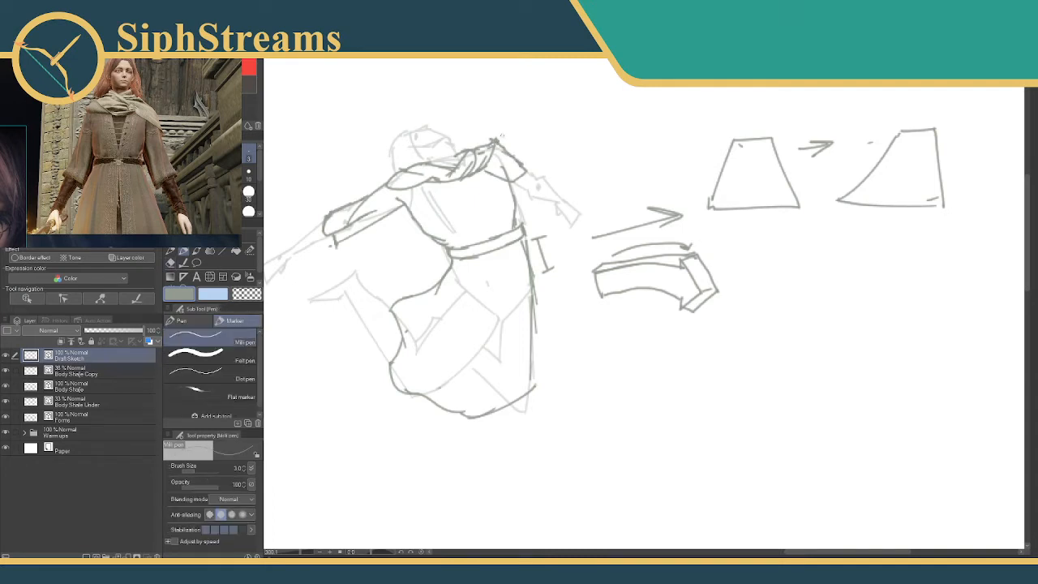
{"action": "key", "text": "e"}
{"action": "key", "text": "p"}
{"action": "key", "text": "e"}
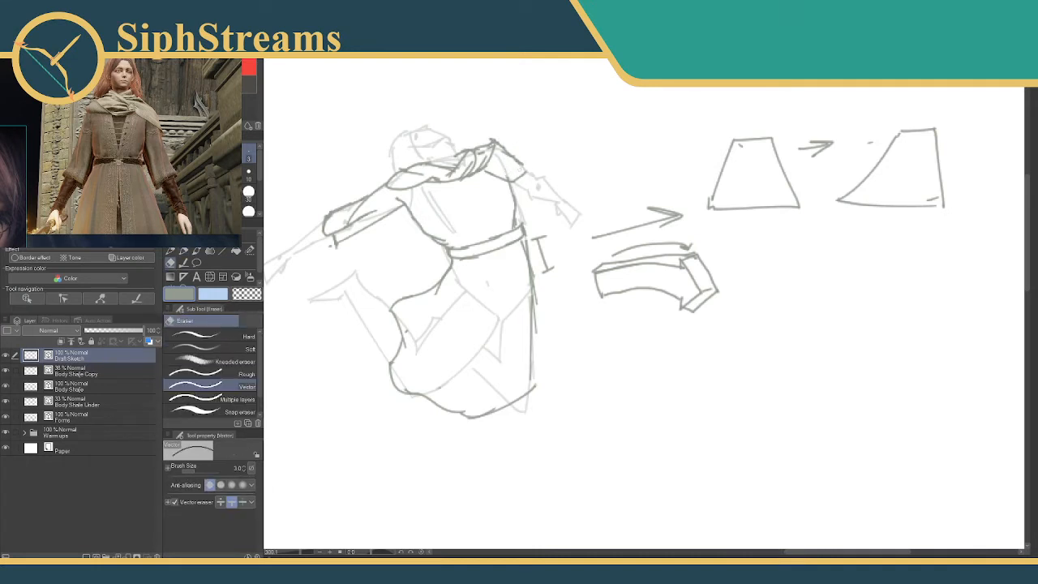
{"action": "key", "text": "p"}
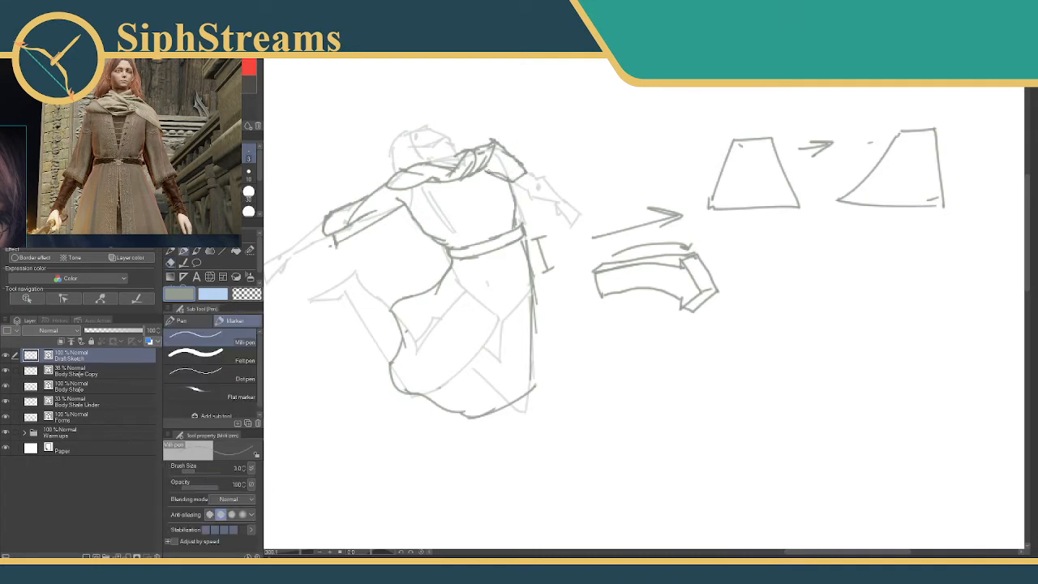
{"action": "key", "text": "e"}
{"action": "key", "text": "p"}
Add a fold line to the scarf and draw a curved centre seam from the chest through the belt down the skirt.
{"action": "left_click_drag", "start_coordinate": [430, 163], "coordinate": [462, 158]}
{"action": "left_click_drag", "start_coordinate": [470, 185], "coordinate": [497, 283]}
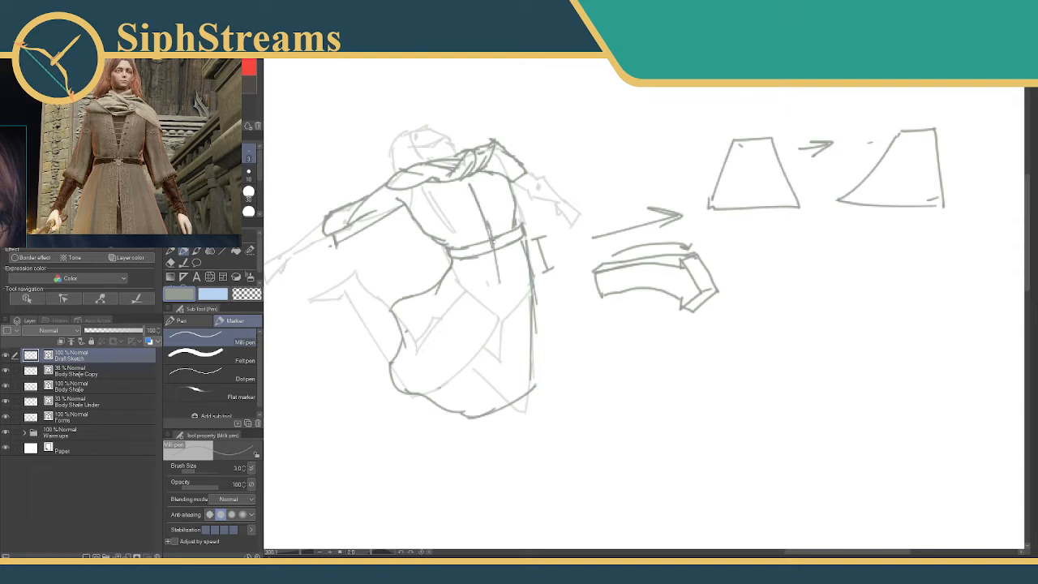
{"action": "left_click_drag", "start_coordinate": [493, 243], "coordinate": [507, 343]}
{"action": "left_click_drag", "start_coordinate": [494, 300], "coordinate": [504, 368]}
Compare the draft sketch with the earlier gesture-line and block-form stages elsewhere on the canvas.
{"action": "left_click_drag", "start_coordinate": [478, 274], "coordinate": [729, 244]}
{"action": "left_click_drag", "start_coordinate": [442, 259], "coordinate": [978, 219]}
{"action": "mouse_move", "coordinate": [405, 248]}
{"action": "left_mouse_down"}
{"action": "mouse_move", "coordinate": [718, 246]}
{"action": "mouse_move", "coordinate": [847, 258]}
{"action": "left_mouse_up"}
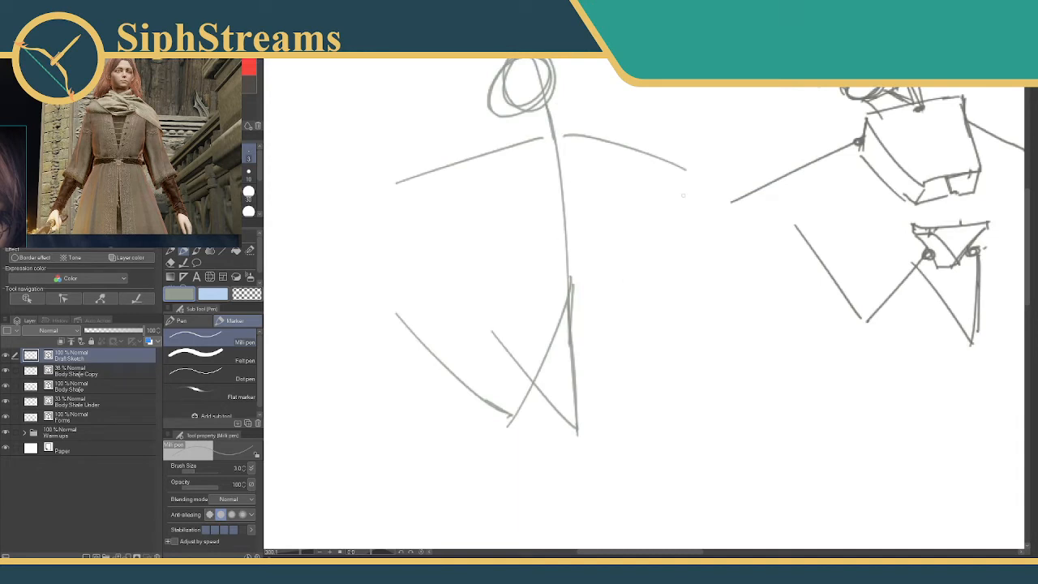
{"action": "left_click_drag", "start_coordinate": [682, 195], "coordinate": [275, 243]}
{"action": "mouse_move", "coordinate": [636, 206]}
{"action": "left_mouse_down"}
{"action": "mouse_move", "coordinate": [442, 204]}
{"action": "mouse_move", "coordinate": [283, 226]}
{"action": "left_mouse_up"}
{"action": "left_click_drag", "start_coordinate": [648, 199], "coordinate": [294, 213]}
{"action": "left_click_drag", "start_coordinate": [752, 217], "coordinate": [520, 175]}
{"action": "left_click_drag", "start_coordinate": [361, 194], "coordinate": [554, 195]}
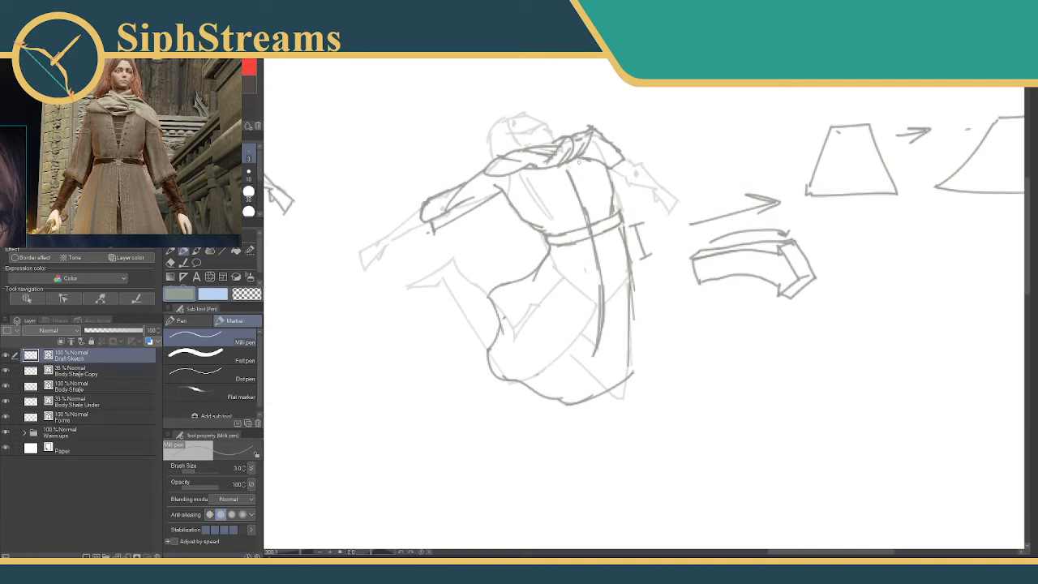
Draw two converging lines from the scarf to the belt to form the robe's V-shaped front opening.
{"action": "left_click_drag", "start_coordinate": [578, 162], "coordinate": [585, 220]}
{"action": "mouse_move", "coordinate": [545, 169]}
{"action": "left_mouse_down"}
{"action": "mouse_move", "coordinate": [581, 179]}
{"action": "mouse_move", "coordinate": [586, 207]}
{"action": "left_mouse_up"}
{"action": "mouse_move", "coordinate": [579, 159]}
{"action": "left_mouse_down"}
{"action": "mouse_move", "coordinate": [587, 206]}
{"action": "mouse_move", "coordinate": [567, 171]}
{"action": "left_mouse_up"}
{"action": "key", "text": "e"}
{"action": "key", "text": "p"}
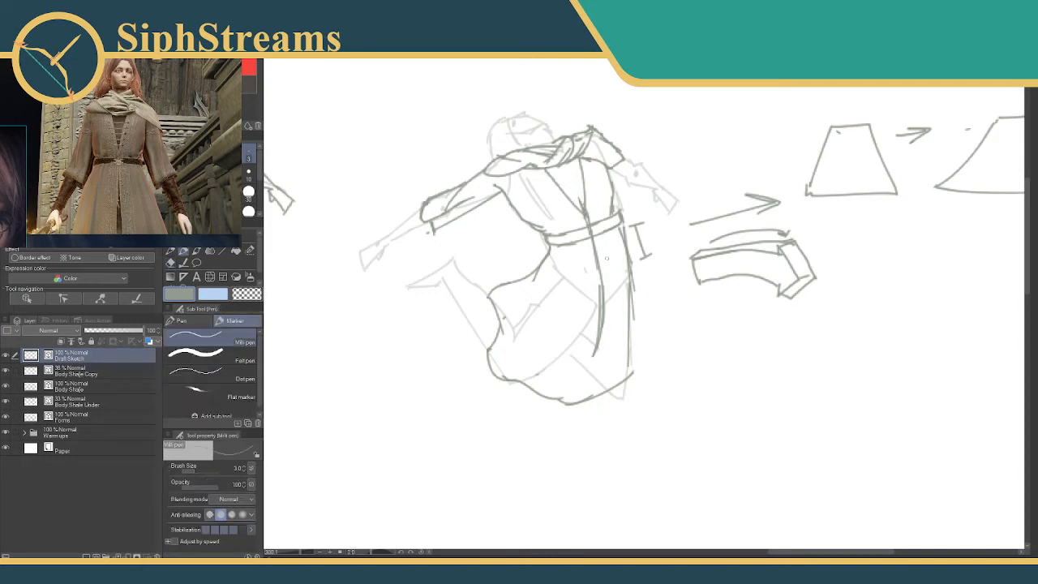
Sketch the skirt's front split below the belt, curving the near panel's edge down to its hem, and erase the overlapping strokes.
{"action": "mouse_move", "coordinate": [598, 264]}
{"action": "left_mouse_down"}
{"action": "mouse_move", "coordinate": [601, 305]}
{"action": "mouse_move", "coordinate": [567, 209]}
{"action": "left_mouse_up"}
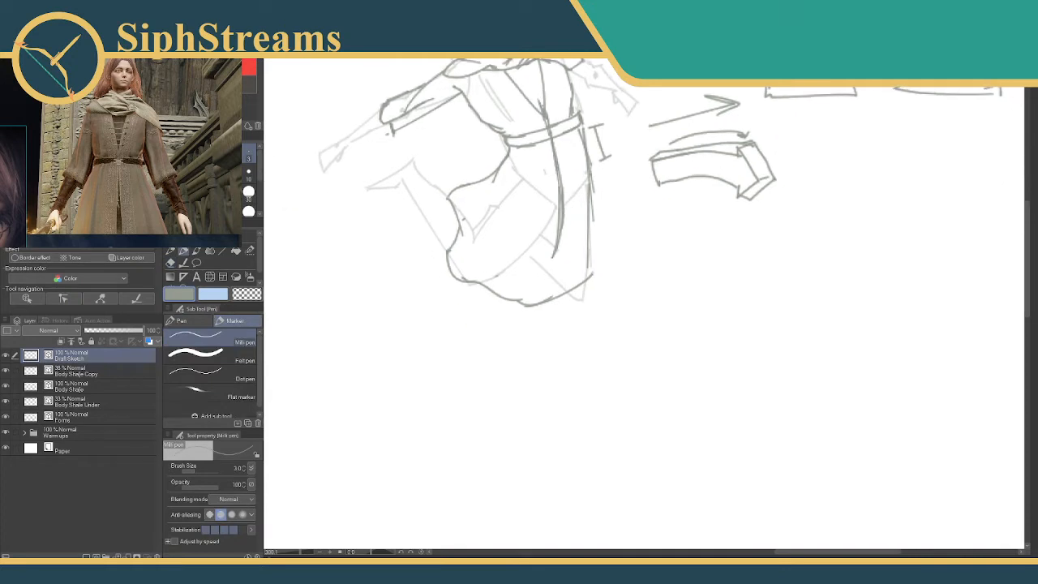
{"action": "mouse_move", "coordinate": [552, 152]}
{"action": "left_mouse_down"}
{"action": "mouse_move", "coordinate": [553, 260]}
{"action": "mouse_move", "coordinate": [563, 169]}
{"action": "mouse_move", "coordinate": [556, 300]}
{"action": "left_mouse_up"}
{"action": "key", "text": "ctrl+z"}
{"action": "key", "text": "ctrl+z"}
{"action": "left_click_drag", "start_coordinate": [549, 136], "coordinate": [554, 213]}
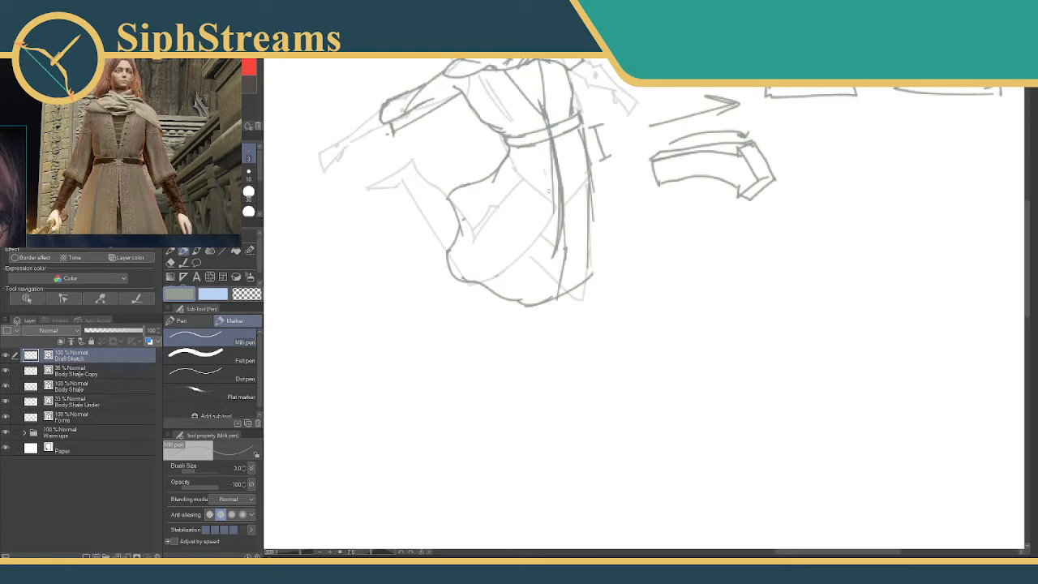
{"action": "mouse_move", "coordinate": [552, 154]}
{"action": "left_mouse_down"}
{"action": "mouse_move", "coordinate": [555, 232]}
{"action": "mouse_move", "coordinate": [541, 274]}
{"action": "left_mouse_up"}
{"action": "left_click_drag", "start_coordinate": [551, 254], "coordinate": [519, 301]}
{"action": "key", "text": "e"}
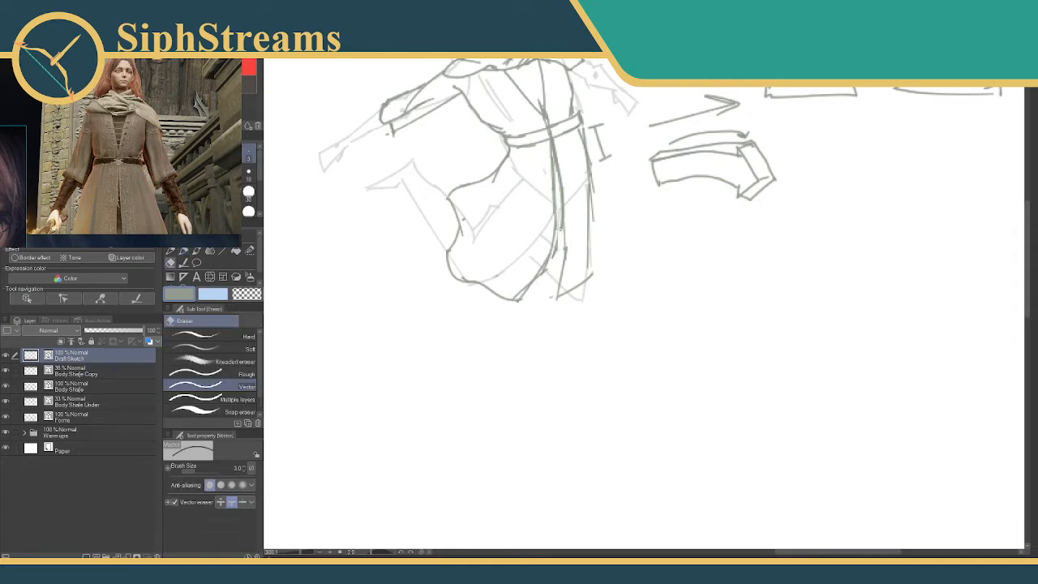
{"action": "key", "text": "p"}
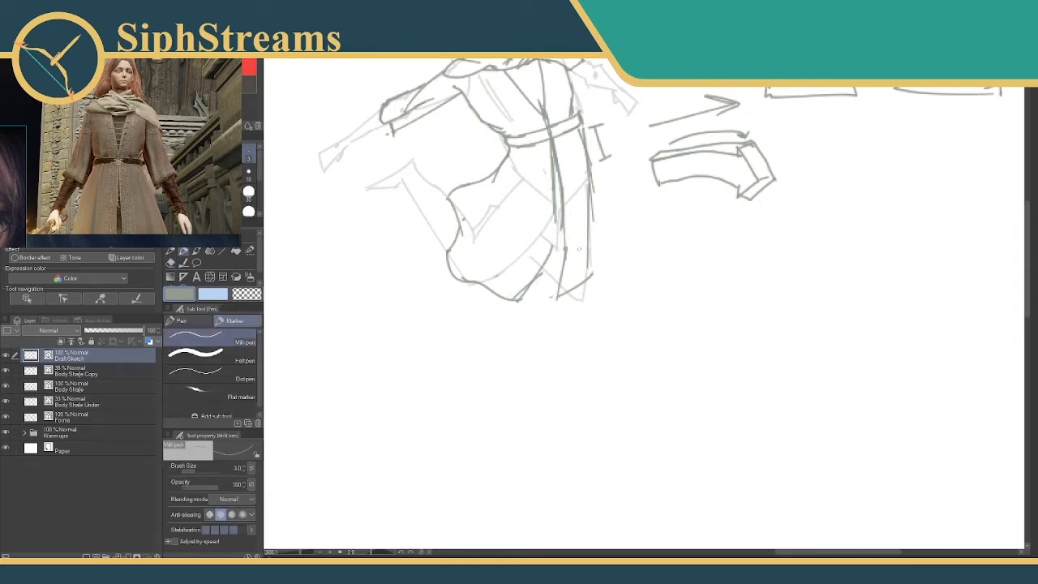
Draw the far skirt panel's hem as a curve tucked behind the near panel and trim the overlaps with the vector eraser.
{"action": "mouse_move", "coordinate": [566, 249]}
{"action": "left_mouse_down"}
{"action": "mouse_move", "coordinate": [582, 279]}
{"action": "mouse_move", "coordinate": [549, 281]}
{"action": "mouse_move", "coordinate": [561, 280]}
{"action": "mouse_move", "coordinate": [545, 265]}
{"action": "mouse_move", "coordinate": [565, 292]}
{"action": "left_mouse_up"}
{"action": "key", "text": "e"}
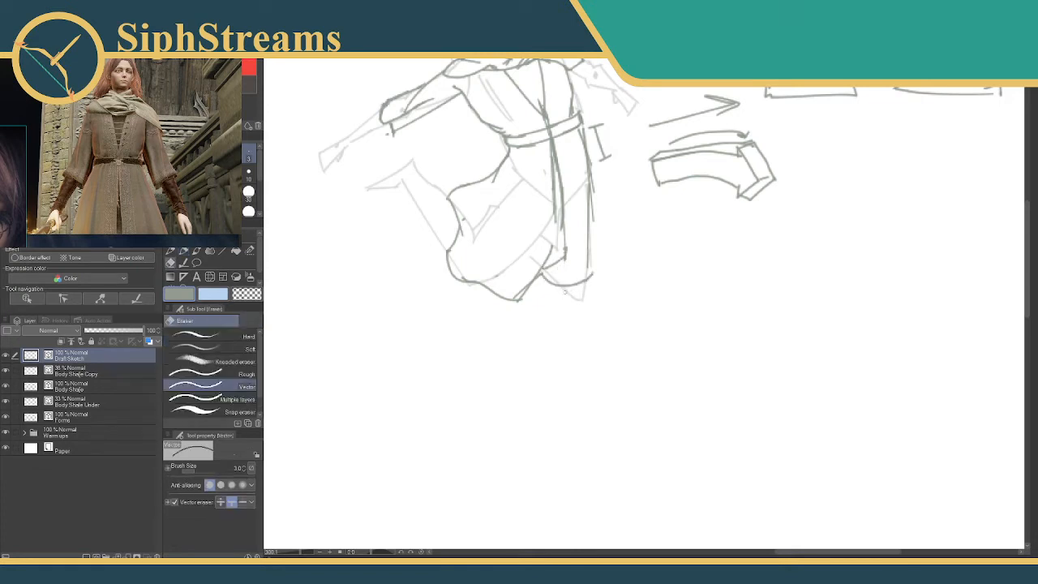
{"action": "key", "text": "p"}
{"action": "mouse_move", "coordinate": [556, 216]}
{"action": "left_mouse_down"}
{"action": "mouse_move", "coordinate": [538, 283]}
{"action": "mouse_move", "coordinate": [518, 304]}
{"action": "mouse_move", "coordinate": [542, 274]}
{"action": "mouse_move", "coordinate": [519, 300]}
{"action": "mouse_move", "coordinate": [551, 304]}
{"action": "left_mouse_up"}
{"action": "key", "text": "e"}
{"action": "key", "text": "p"}
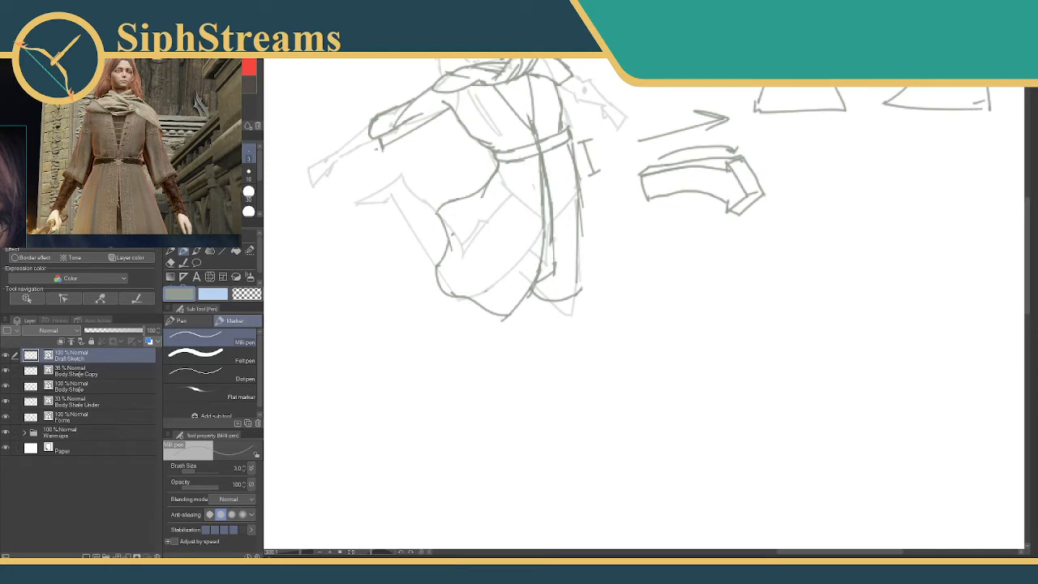
Extend the near skirt panel's front edge down to a pointed hem corner and clean up the crossing lines.
{"action": "mouse_move", "coordinate": [553, 242]}
{"action": "left_mouse_down"}
{"action": "mouse_move", "coordinate": [539, 282]}
{"action": "mouse_move", "coordinate": [553, 274]}
{"action": "mouse_move", "coordinate": [546, 312]}
{"action": "mouse_move", "coordinate": [527, 355]}
{"action": "mouse_move", "coordinate": [491, 350]}
{"action": "mouse_move", "coordinate": [527, 337]}
{"action": "mouse_move", "coordinate": [532, 295]}
{"action": "mouse_move", "coordinate": [515, 324]}
{"action": "left_mouse_up"}
{"action": "key", "text": "e"}
{"action": "key", "text": "p"}
{"action": "key", "text": "e"}
{"action": "key", "text": "p"}
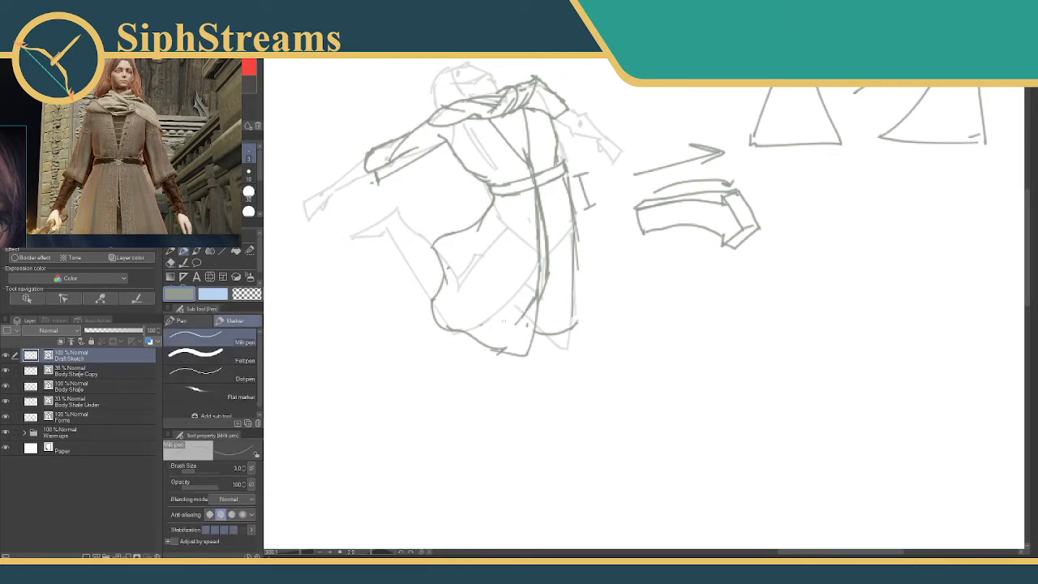
Undo the last edge stroke, redraw the lower part of the skirt split, and trim stray line ends with the vector eraser.
{"action": "key", "text": "ctrl+z"}
{"action": "mouse_move", "coordinate": [536, 284]}
{"action": "left_mouse_down"}
{"action": "mouse_move", "coordinate": [515, 324]}
{"action": "mouse_move", "coordinate": [526, 308]}
{"action": "mouse_move", "coordinate": [533, 344]}
{"action": "left_mouse_up"}
{"action": "key", "text": "e"}
{"action": "key", "text": "p"}
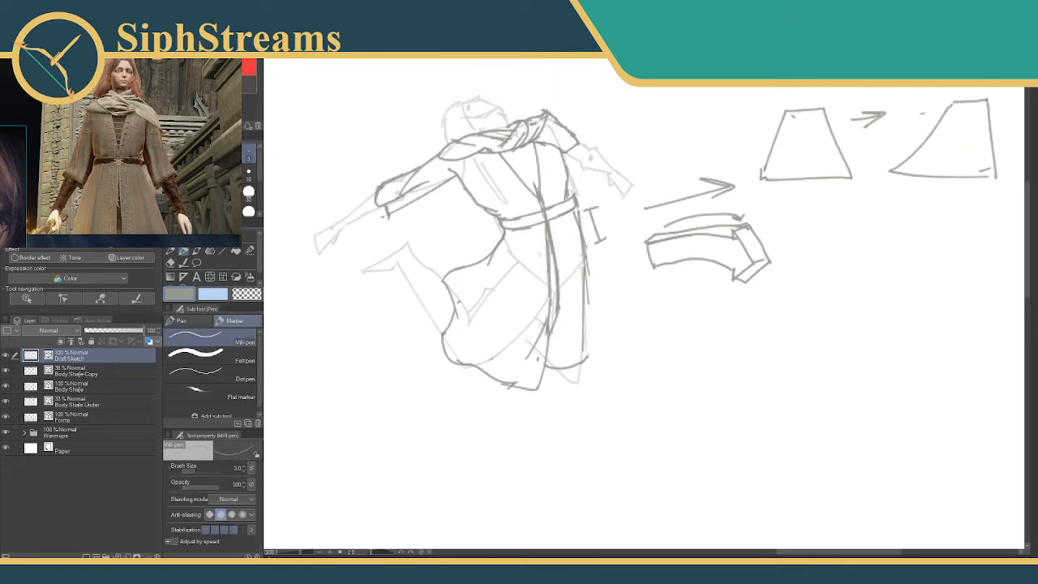
{"action": "key", "text": "e"}
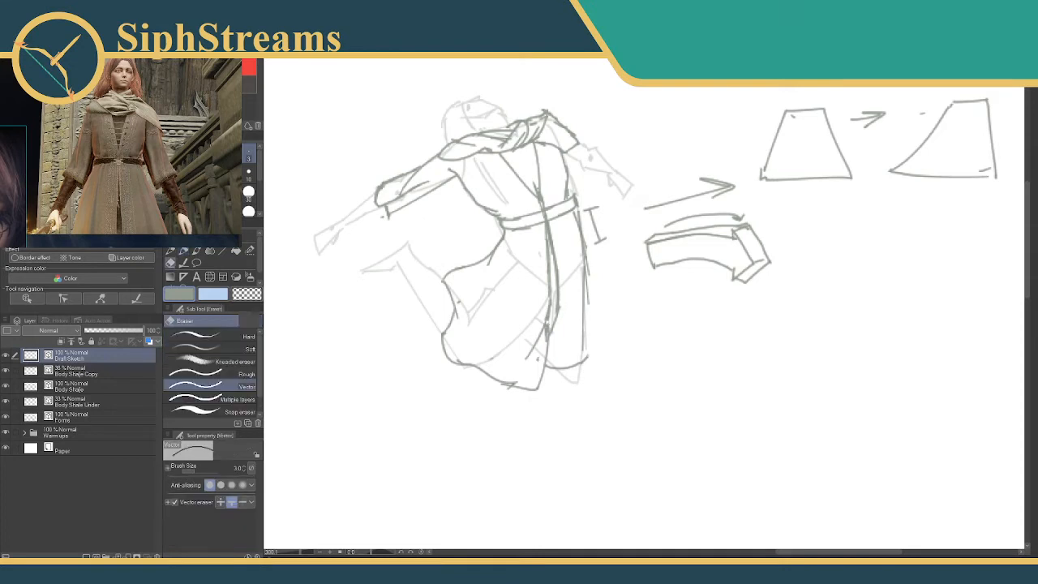
{"action": "key", "text": "p"}
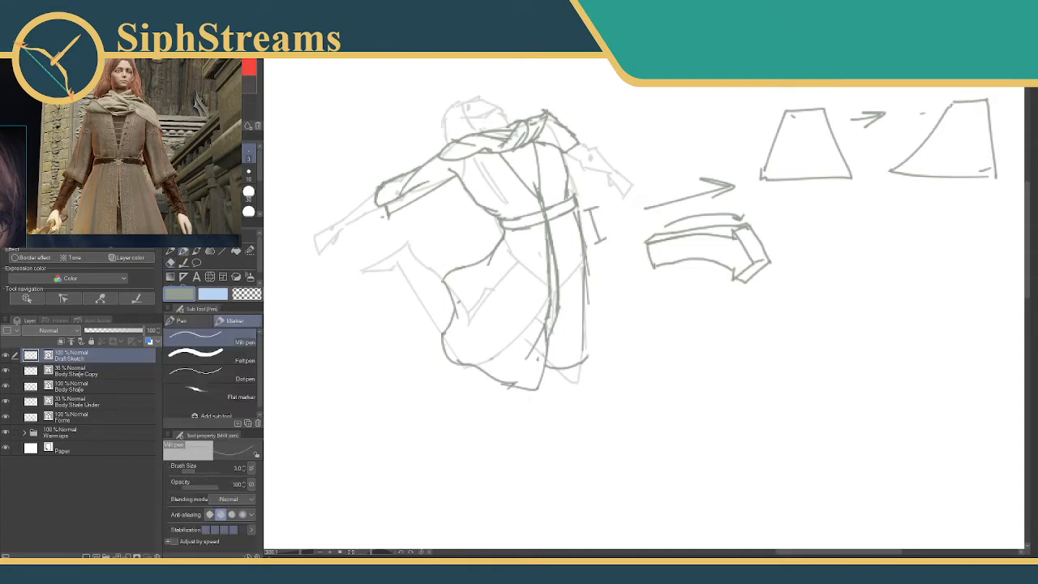
{"action": "left_click_drag", "start_coordinate": [551, 323], "coordinate": [563, 355]}
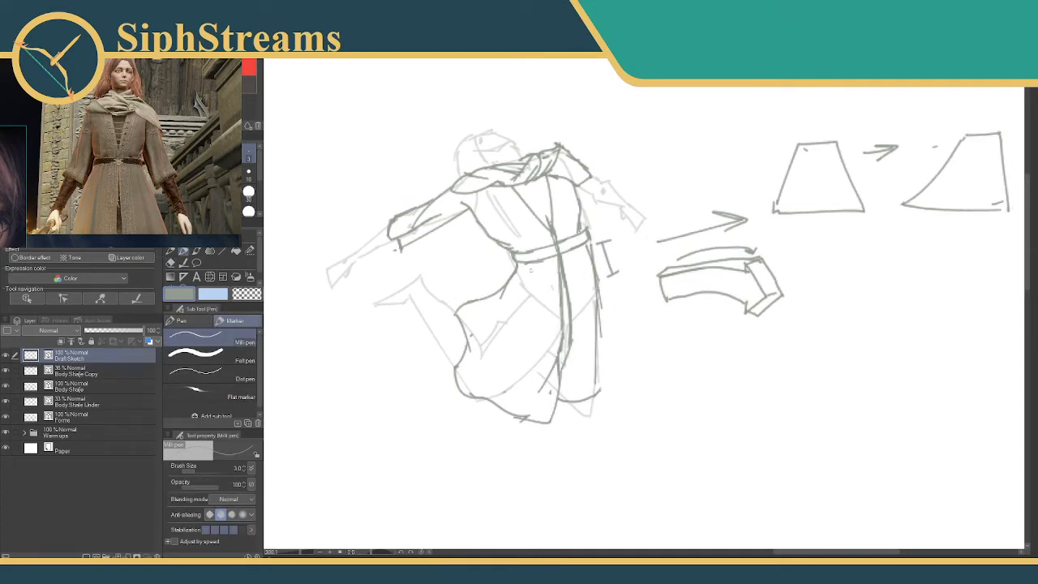
{"action": "key", "text": "e"}
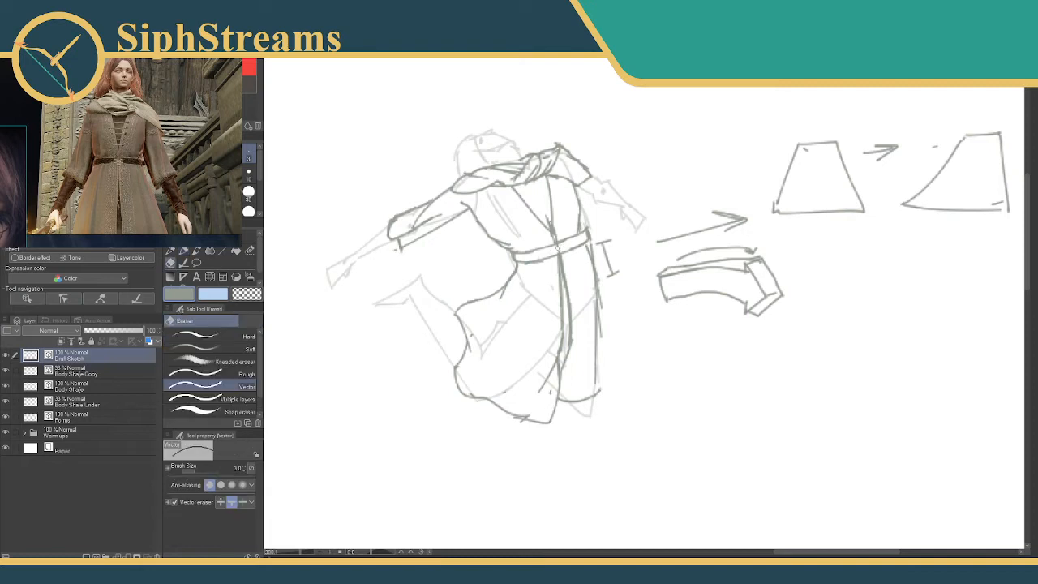
{"action": "key", "text": "p"}
Draw the near arm's sleeve tapering along the forearm to the wrist.
{"action": "mouse_move", "coordinate": [476, 223]}
{"action": "left_mouse_down"}
{"action": "mouse_move", "coordinate": [485, 197]}
{"action": "mouse_move", "coordinate": [516, 257]}
{"action": "mouse_move", "coordinate": [574, 232]}
{"action": "mouse_move", "coordinate": [566, 222]}
{"action": "left_mouse_up"}
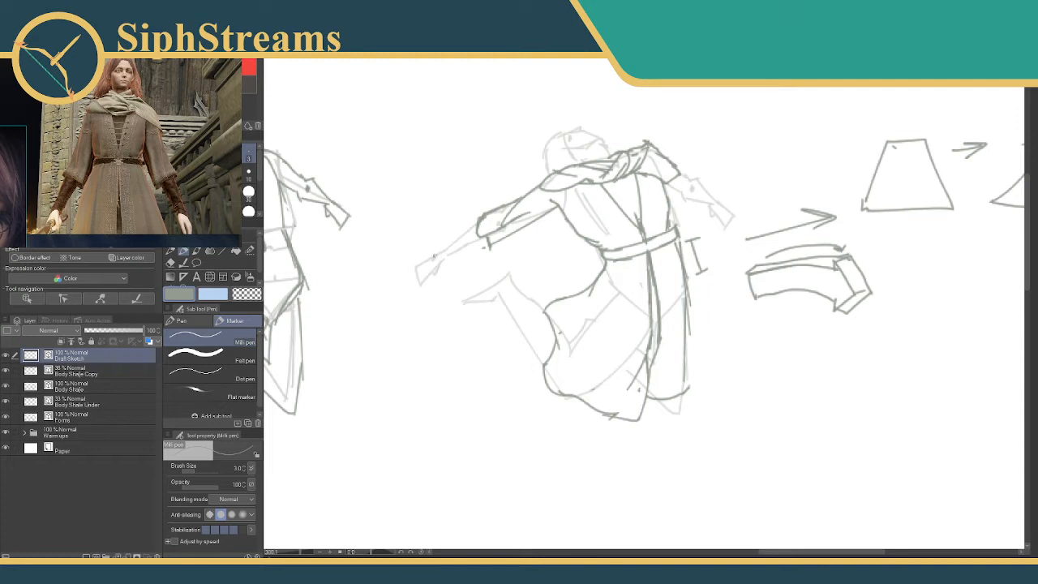
{"action": "mouse_move", "coordinate": [433, 256]}
{"action": "left_mouse_down"}
{"action": "mouse_move", "coordinate": [448, 253]}
{"action": "mouse_move", "coordinate": [441, 261]}
{"action": "mouse_move", "coordinate": [478, 224]}
{"action": "mouse_move", "coordinate": [486, 238]}
{"action": "left_mouse_up"}
{"action": "left_click_drag", "start_coordinate": [658, 223], "coordinate": [510, 198]}
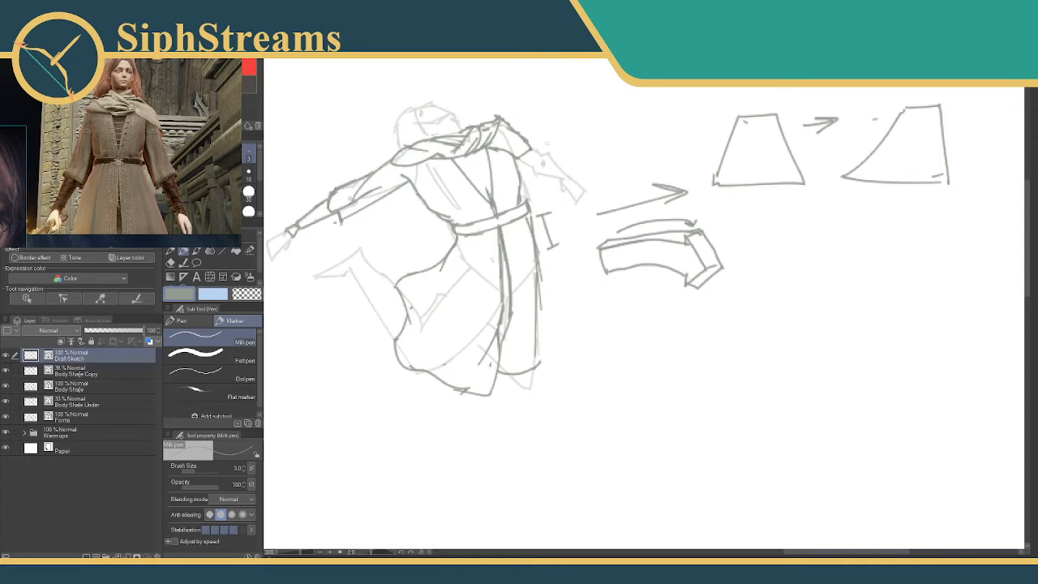
Sketch the far arm's puffed sleeve and tapered forearm, removing rejected strokes with the vector eraser.
{"action": "mouse_move", "coordinate": [531, 148]}
{"action": "left_mouse_down"}
{"action": "mouse_move", "coordinate": [561, 166]}
{"action": "mouse_move", "coordinate": [546, 194]}
{"action": "left_mouse_up"}
{"action": "key", "text": "e"}
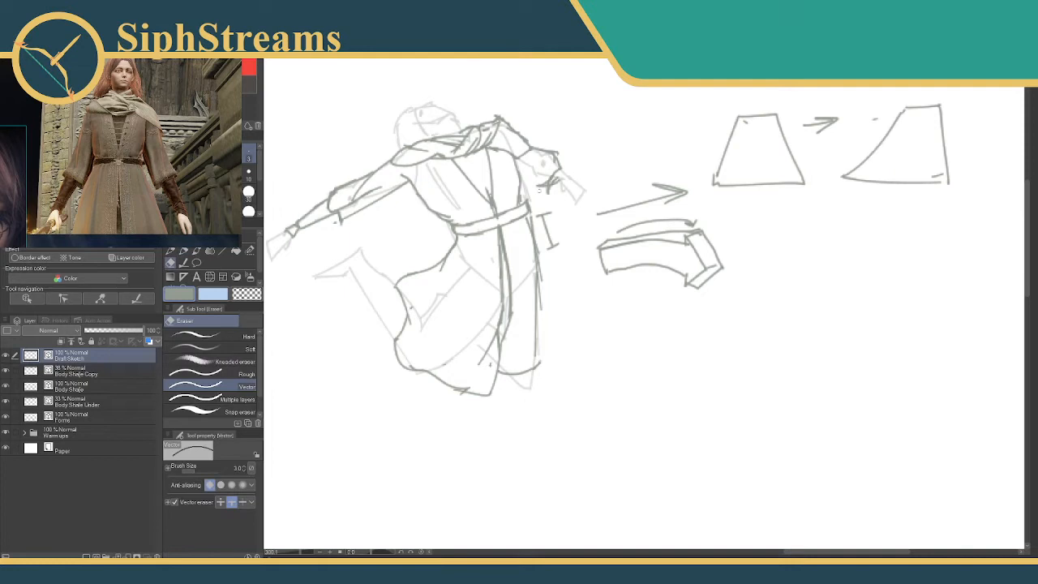
{"action": "mouse_move", "coordinate": [542, 191]}
{"action": "left_mouse_down"}
{"action": "mouse_move", "coordinate": [554, 188]}
{"action": "mouse_move", "coordinate": [538, 186]}
{"action": "left_mouse_up"}
{"action": "key", "text": "p"}
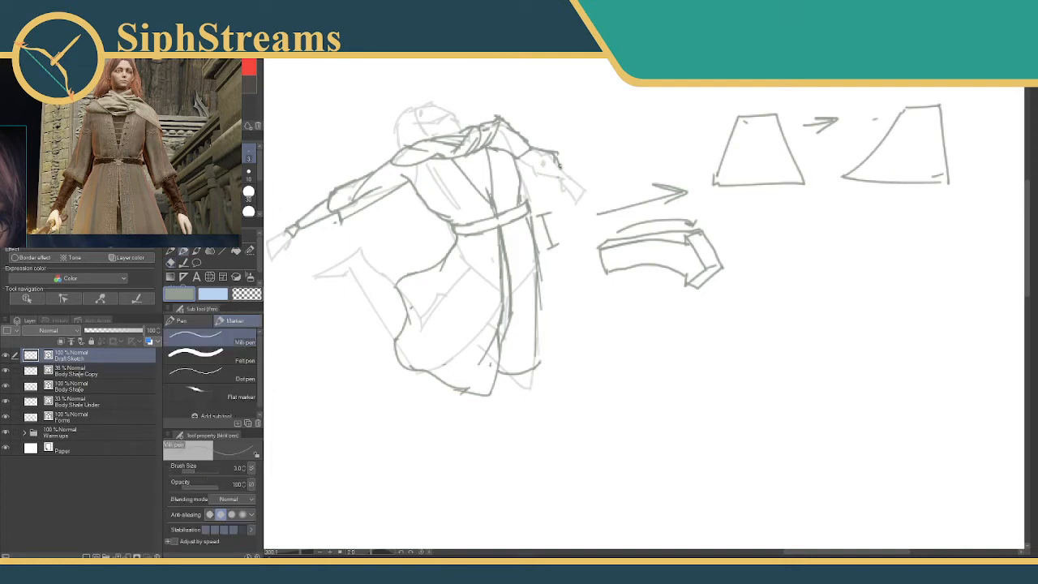
{"action": "mouse_move", "coordinate": [552, 175]}
{"action": "left_mouse_down"}
{"action": "mouse_move", "coordinate": [539, 185]}
{"action": "mouse_move", "coordinate": [550, 182]}
{"action": "mouse_move", "coordinate": [534, 181]}
{"action": "mouse_move", "coordinate": [537, 174]}
{"action": "left_mouse_up"}
{"action": "key", "text": "e"}
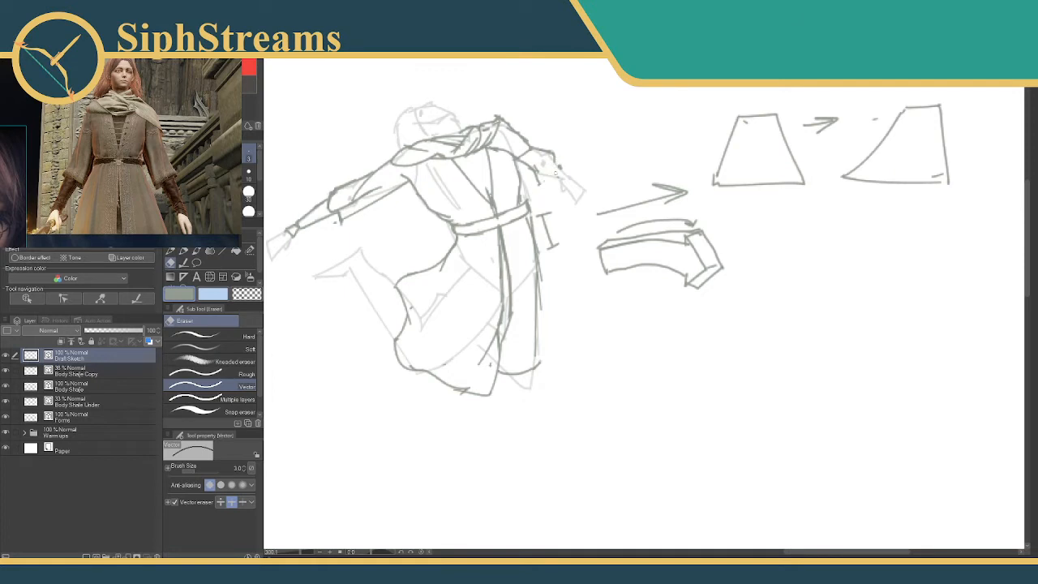
{"action": "mouse_move", "coordinate": [548, 150]}
{"action": "left_mouse_down"}
{"action": "mouse_move", "coordinate": [540, 180]}
{"action": "mouse_move", "coordinate": [549, 153]}
{"action": "mouse_move", "coordinate": [543, 163]}
{"action": "mouse_move", "coordinate": [535, 150]}
{"action": "mouse_move", "coordinate": [551, 161]}
{"action": "mouse_move", "coordinate": [542, 185]}
{"action": "mouse_move", "coordinate": [545, 162]}
{"action": "mouse_move", "coordinate": [543, 174]}
{"action": "mouse_move", "coordinate": [519, 157]}
{"action": "left_mouse_up"}
{"action": "left_click", "coordinate": [552, 152]}
{"action": "key", "text": "p"}
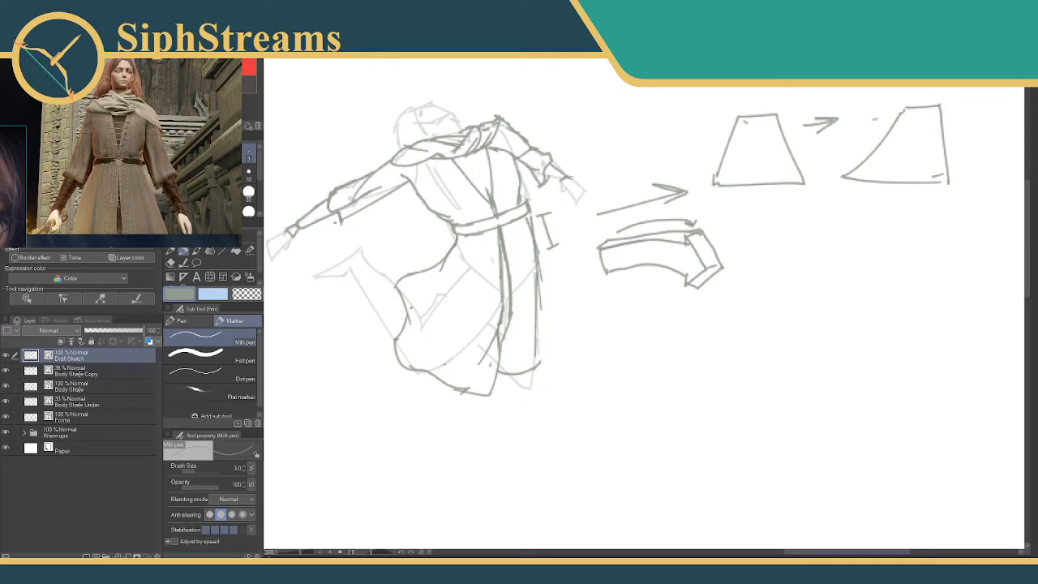
Add small cuff bands at the wrists of both arms.
{"action": "mouse_move", "coordinate": [543, 172]}
{"action": "left_mouse_down"}
{"action": "mouse_move", "coordinate": [555, 179]}
{"action": "mouse_move", "coordinate": [535, 186]}
{"action": "mouse_move", "coordinate": [639, 177]}
{"action": "left_mouse_up"}
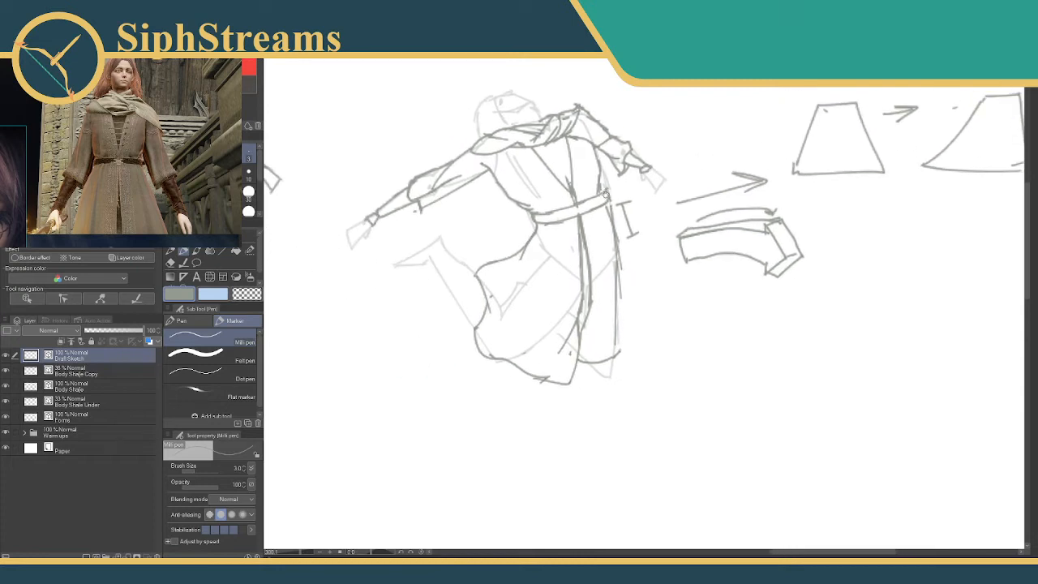
{"action": "left_click_drag", "start_coordinate": [366, 213], "coordinate": [372, 219]}
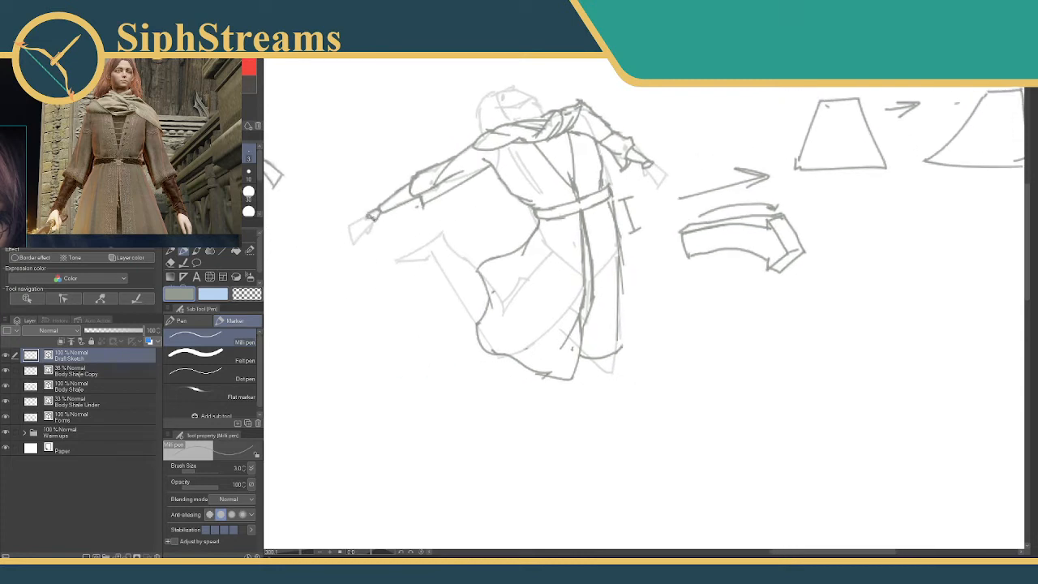
{"action": "key", "text": "e"}
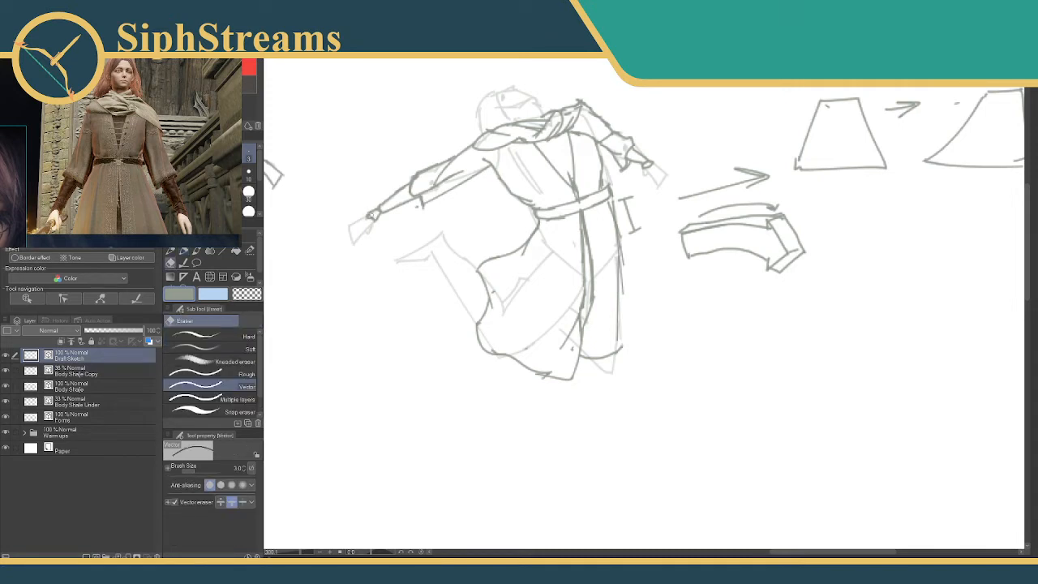
{"action": "key", "text": "p"}
Sketch the raised bent leg with its boot behind the skirt, following the faded body shape.
{"action": "left_click_drag", "start_coordinate": [480, 245], "coordinate": [492, 197]}
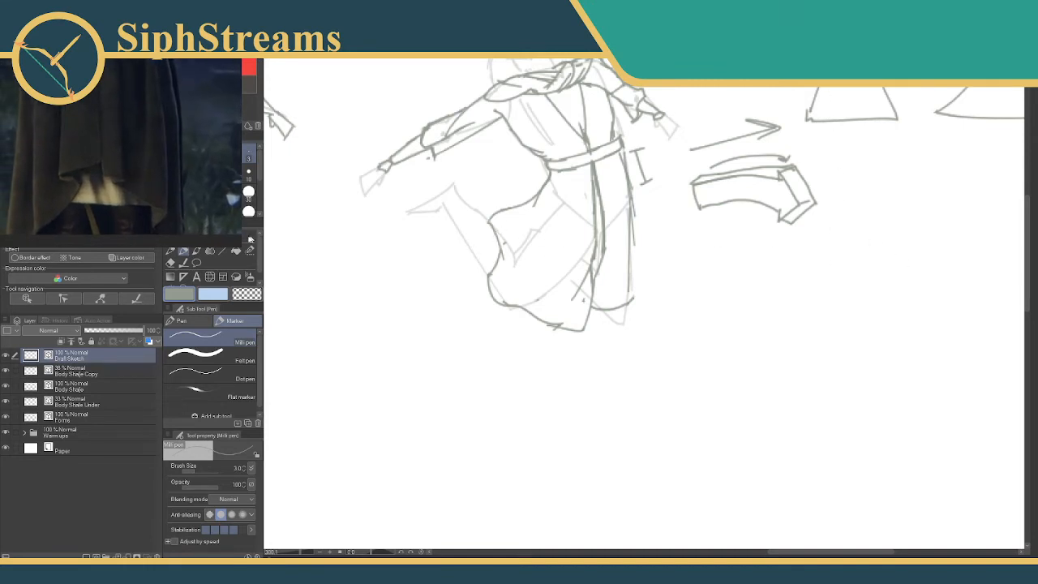
{"action": "mouse_move", "coordinate": [439, 212]}
{"action": "left_mouse_down"}
{"action": "mouse_move", "coordinate": [453, 201]}
{"action": "mouse_move", "coordinate": [407, 215]}
{"action": "mouse_move", "coordinate": [458, 183]}
{"action": "mouse_move", "coordinate": [464, 200]}
{"action": "mouse_move", "coordinate": [449, 217]}
{"action": "mouse_move", "coordinate": [493, 222]}
{"action": "mouse_move", "coordinate": [476, 211]}
{"action": "mouse_move", "coordinate": [474, 265]}
{"action": "mouse_move", "coordinate": [498, 283]}
{"action": "mouse_move", "coordinate": [471, 262]}
{"action": "mouse_move", "coordinate": [462, 234]}
{"action": "mouse_move", "coordinate": [483, 209]}
{"action": "mouse_move", "coordinate": [488, 224]}
{"action": "mouse_move", "coordinate": [471, 206]}
{"action": "left_mouse_up"}
{"action": "key", "text": "e"}
{"action": "key", "text": "p"}
{"action": "key", "text": "e"}
{"action": "key", "text": "p"}
{"action": "mouse_move", "coordinate": [571, 195]}
{"action": "left_mouse_down"}
{"action": "mouse_move", "coordinate": [541, 192]}
{"action": "mouse_move", "coordinate": [557, 195]}
{"action": "left_mouse_up"}
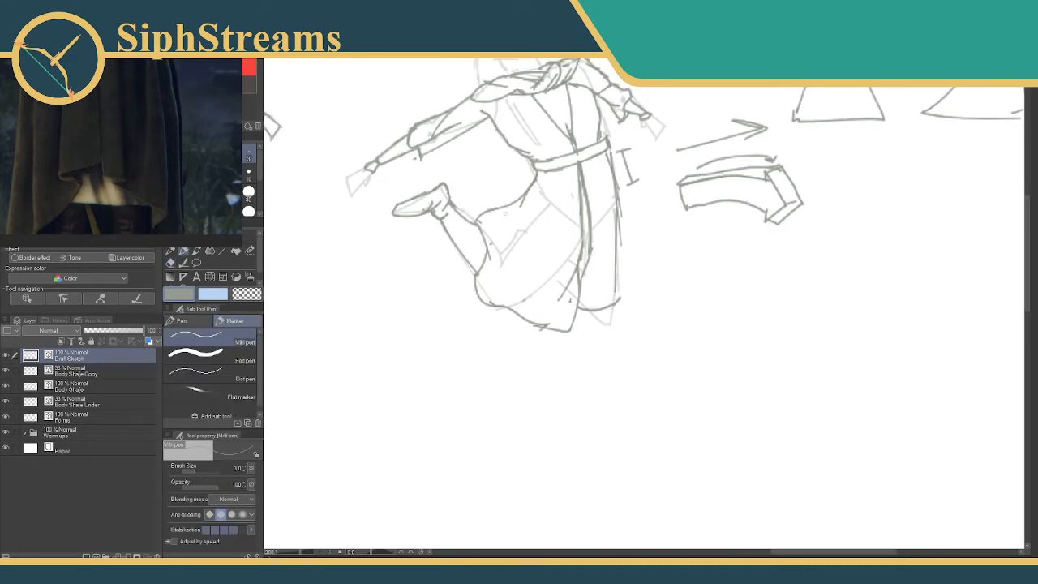
Add a second hem line beneath the far skirt panel, undoing the rejected strokes.
{"action": "key", "text": "e"}
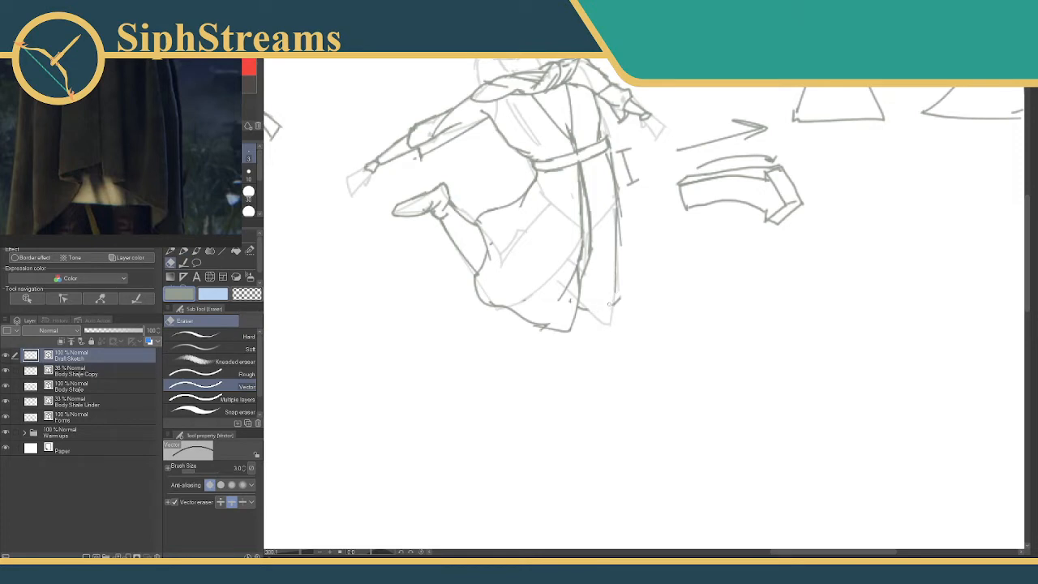
{"action": "key", "text": "p"}
{"action": "mouse_move", "coordinate": [582, 299]}
{"action": "left_mouse_down"}
{"action": "mouse_move", "coordinate": [613, 303]}
{"action": "mouse_move", "coordinate": [608, 321]}
{"action": "mouse_move", "coordinate": [580, 311]}
{"action": "mouse_move", "coordinate": [592, 317]}
{"action": "left_mouse_up"}
{"action": "key", "text": "ctrl+z"}
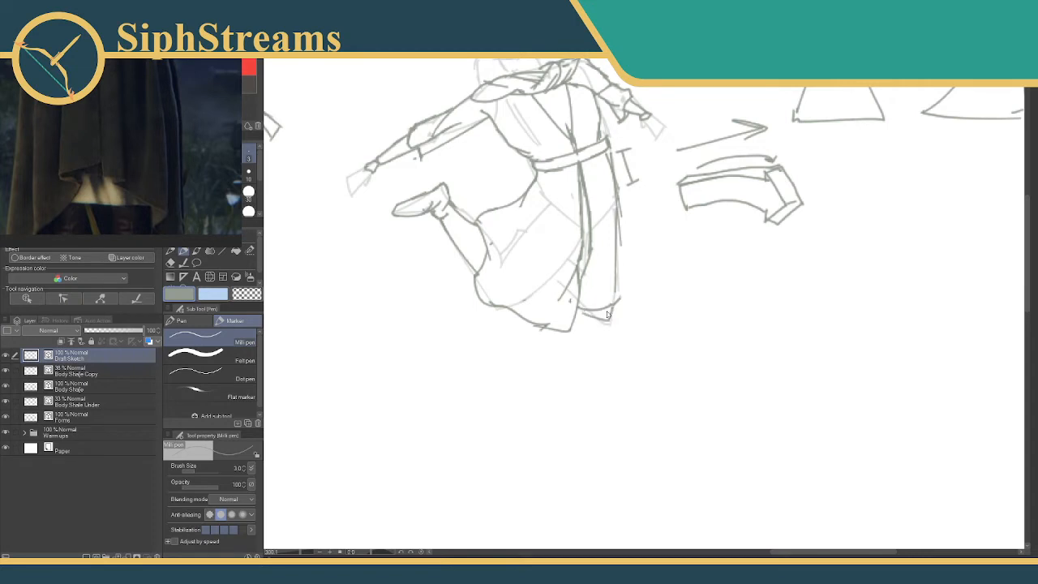
{"action": "mouse_move", "coordinate": [583, 313]}
{"action": "left_mouse_down"}
{"action": "mouse_move", "coordinate": [612, 324]}
{"action": "mouse_move", "coordinate": [580, 313]}
{"action": "left_mouse_up"}
{"action": "key", "text": "ctrl+z"}
{"action": "key", "text": "ctrl+z"}
{"action": "key", "text": "ctrl+z"}
{"action": "key", "text": "ctrl+z"}
{"action": "key", "text": "ctrl+z"}
{"action": "left_click_drag", "start_coordinate": [583, 248], "coordinate": [585, 348]}
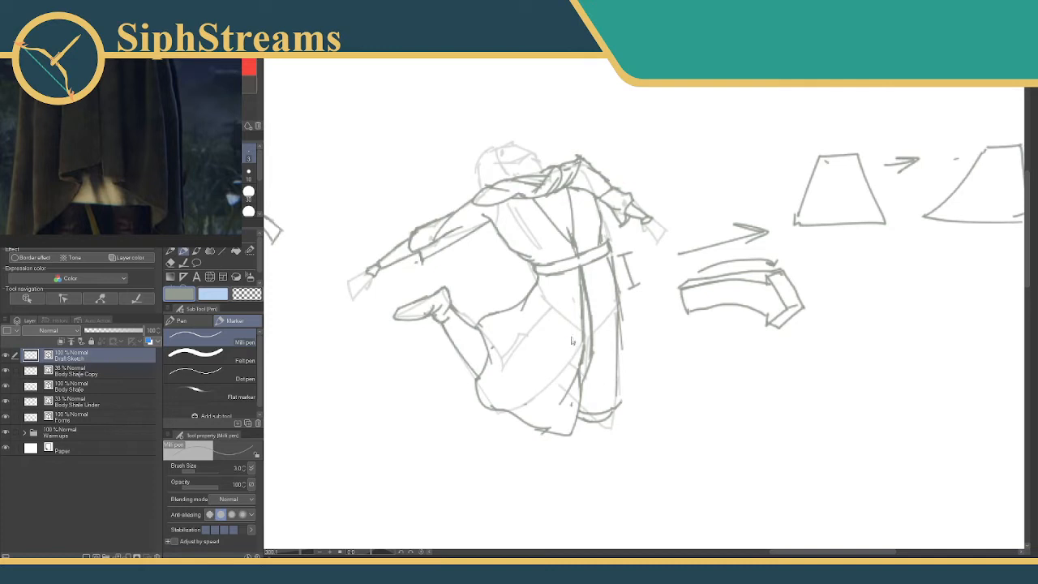
Sketch the tilted-back face with its profile, eye and jaw above the scarf.
{"action": "left_click_drag", "start_coordinate": [538, 221], "coordinate": [525, 237]}
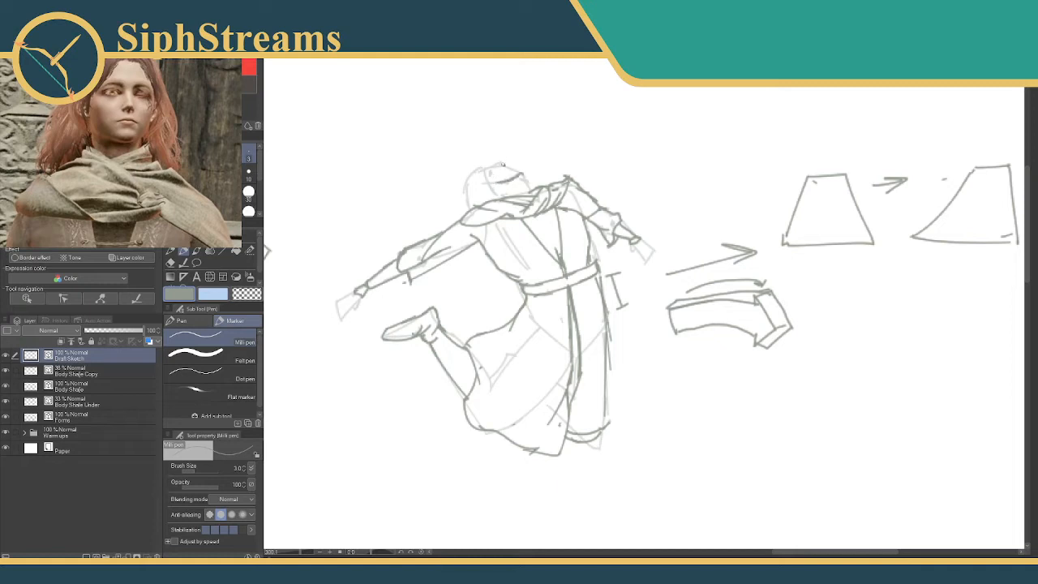
{"action": "left_click_drag", "start_coordinate": [503, 164], "coordinate": [492, 162]}
{"action": "left_click_drag", "start_coordinate": [489, 167], "coordinate": [485, 179]}
{"action": "mouse_move", "coordinate": [480, 171]}
{"action": "left_mouse_down"}
{"action": "mouse_move", "coordinate": [483, 185]}
{"action": "mouse_move", "coordinate": [514, 190]}
{"action": "mouse_move", "coordinate": [494, 195]}
{"action": "mouse_move", "coordinate": [532, 188]}
{"action": "left_mouse_up"}
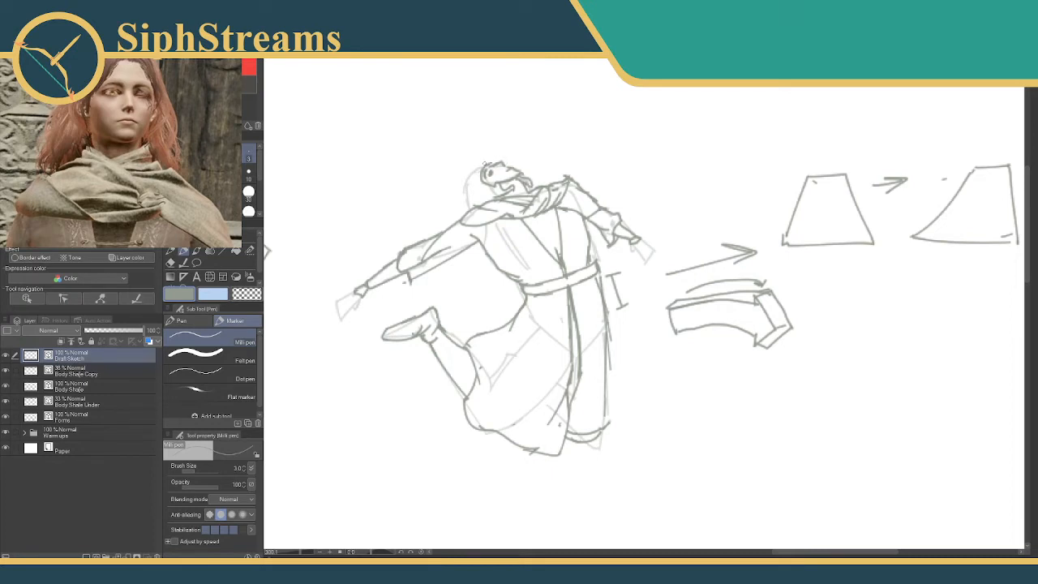
{"action": "mouse_move", "coordinate": [495, 164]}
{"action": "left_mouse_down"}
{"action": "mouse_move", "coordinate": [512, 159]}
{"action": "mouse_move", "coordinate": [525, 173]}
{"action": "mouse_move", "coordinate": [492, 158]}
{"action": "mouse_move", "coordinate": [465, 205]}
{"action": "left_mouse_up"}
{"action": "key", "text": "ctrl+z"}
{"action": "key", "text": "ctrl+z"}
{"action": "mouse_move", "coordinate": [494, 198]}
{"action": "left_mouse_down"}
{"action": "mouse_move", "coordinate": [472, 193]}
{"action": "mouse_move", "coordinate": [470, 177]}
{"action": "left_mouse_up"}
{"action": "key", "text": "ctrl+z"}
Draw the outline of the back of the head and wavy hair strands blowing out behind the neck.
{"action": "left_click_drag", "start_coordinate": [452, 164], "coordinate": [474, 195]}
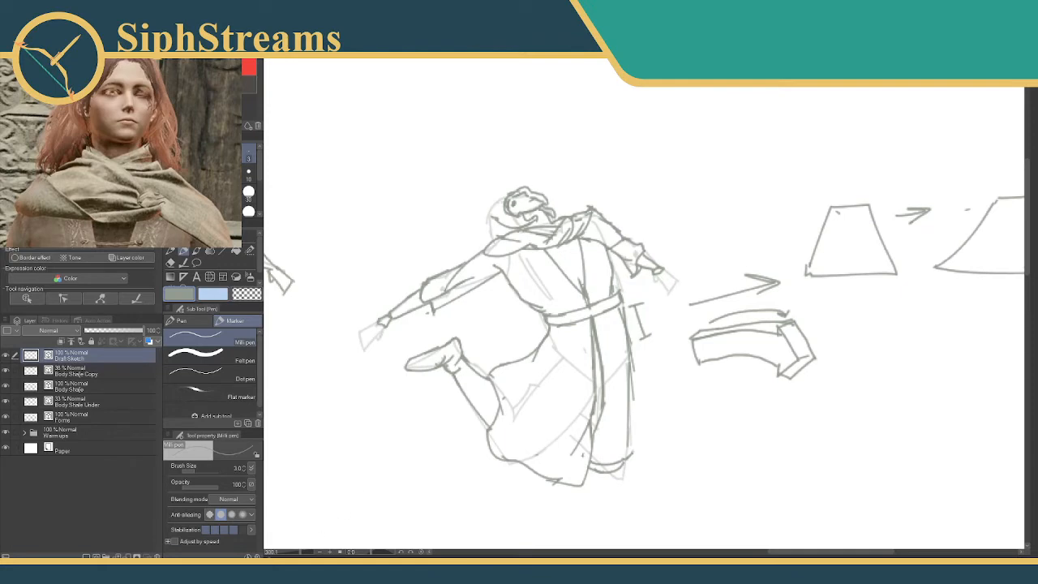
{"action": "scroll", "coordinate": [496, 202], "scroll_direction": "down", "scroll_amount": 2}
{"action": "scroll", "coordinate": [497, 202], "scroll_direction": "up", "scroll_amount": 5}
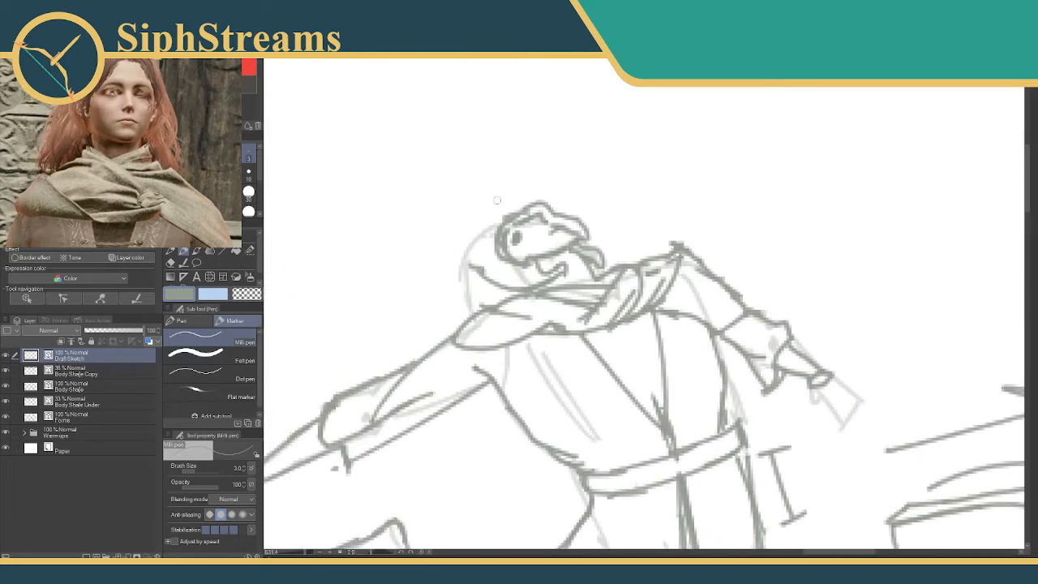
{"action": "mouse_move", "coordinate": [505, 214]}
{"action": "left_mouse_down"}
{"action": "mouse_move", "coordinate": [464, 254]}
{"action": "mouse_move", "coordinate": [459, 301]}
{"action": "left_mouse_up"}
{"action": "key", "text": "ctrl+z"}
{"action": "key", "text": "e"}
{"action": "key", "text": "ctrl+z"}
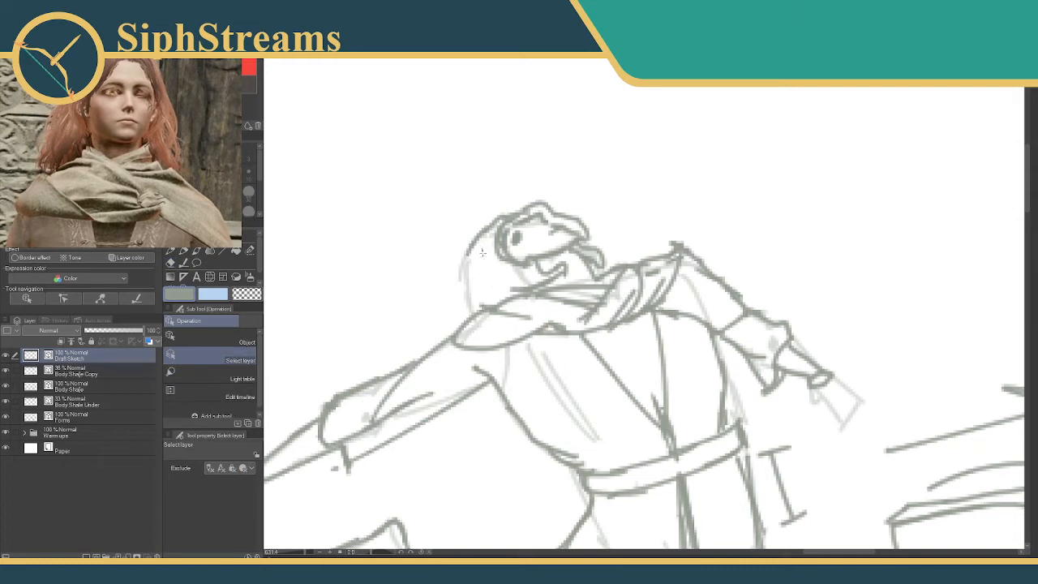
{"action": "left_click", "coordinate": [485, 257], "text": "shift"}
{"action": "key", "text": "p"}
{"action": "mouse_move", "coordinate": [477, 250]}
{"action": "left_mouse_down"}
{"action": "mouse_move", "coordinate": [435, 302]}
{"action": "mouse_move", "coordinate": [442, 280]}
{"action": "mouse_move", "coordinate": [416, 302]}
{"action": "mouse_move", "coordinate": [436, 308]}
{"action": "mouse_move", "coordinate": [420, 338]}
{"action": "mouse_move", "coordinate": [446, 322]}
{"action": "mouse_move", "coordinate": [451, 294]}
{"action": "mouse_move", "coordinate": [461, 295]}
{"action": "mouse_move", "coordinate": [462, 327]}
{"action": "mouse_move", "coordinate": [463, 300]}
{"action": "mouse_move", "coordinate": [490, 278]}
{"action": "mouse_move", "coordinate": [502, 289]}
{"action": "mouse_move", "coordinate": [489, 293]}
{"action": "mouse_move", "coordinate": [492, 279]}
{"action": "mouse_move", "coordinate": [477, 297]}
{"action": "mouse_move", "coordinate": [491, 288]}
{"action": "mouse_move", "coordinate": [458, 277]}
{"action": "mouse_move", "coordinate": [475, 251]}
{"action": "left_mouse_up"}
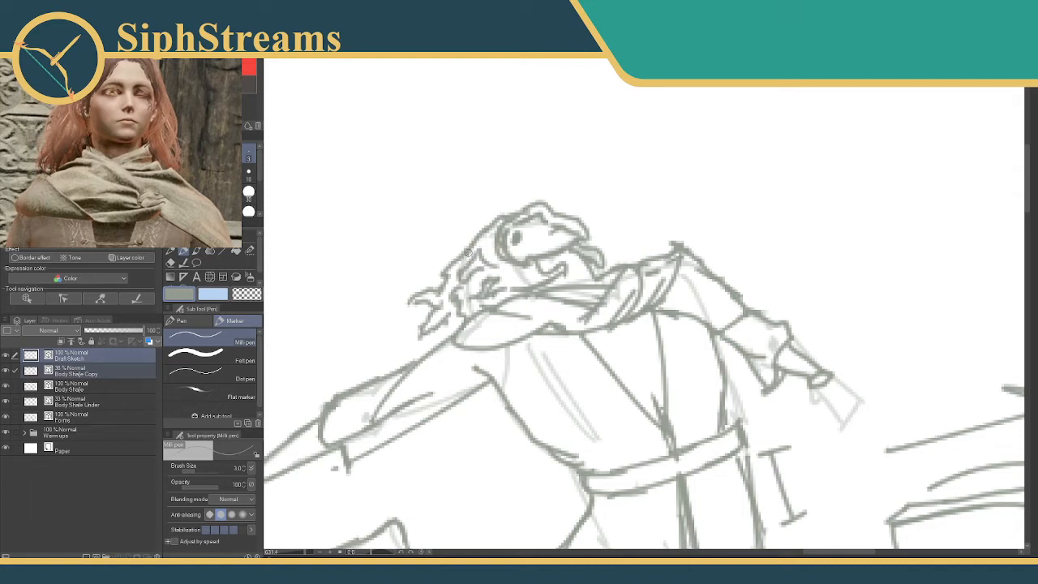
Undo the inner hair strokes and draw a curled, windblown strand sticking out behind the head.
{"action": "key", "text": "ctrl+z"}
{"action": "key", "text": "ctrl+z"}
{"action": "key", "text": "ctrl+z"}
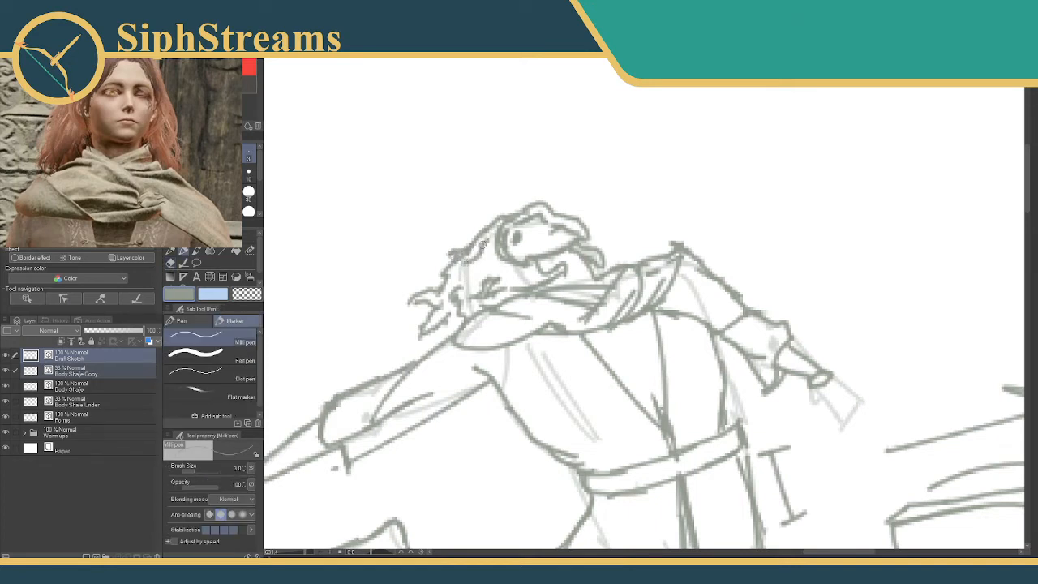
{"action": "mouse_move", "coordinate": [434, 284]}
{"action": "left_mouse_down"}
{"action": "mouse_move", "coordinate": [420, 280]}
{"action": "mouse_move", "coordinate": [387, 297]}
{"action": "mouse_move", "coordinate": [414, 282]}
{"action": "left_mouse_up"}
{"action": "key", "text": "ctrl+z"}
{"action": "mouse_move", "coordinate": [451, 255]}
{"action": "left_mouse_down"}
{"action": "mouse_move", "coordinate": [417, 267]}
{"action": "mouse_move", "coordinate": [456, 261]}
{"action": "mouse_move", "coordinate": [446, 271]}
{"action": "left_mouse_up"}
{"action": "key", "text": "e"}
{"action": "key", "text": "p"}
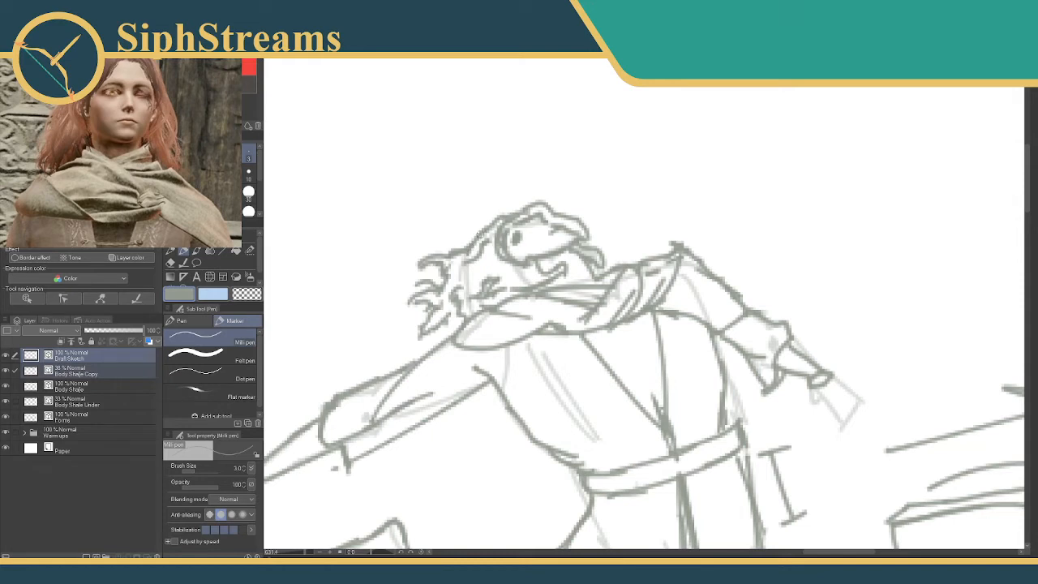
Add wavy hair strokes at the back of the head, erase the stray jaw line, and redraw the jaw above the scarf.
{"action": "left_click_drag", "start_coordinate": [487, 229], "coordinate": [463, 240]}
{"action": "key", "text": "e"}
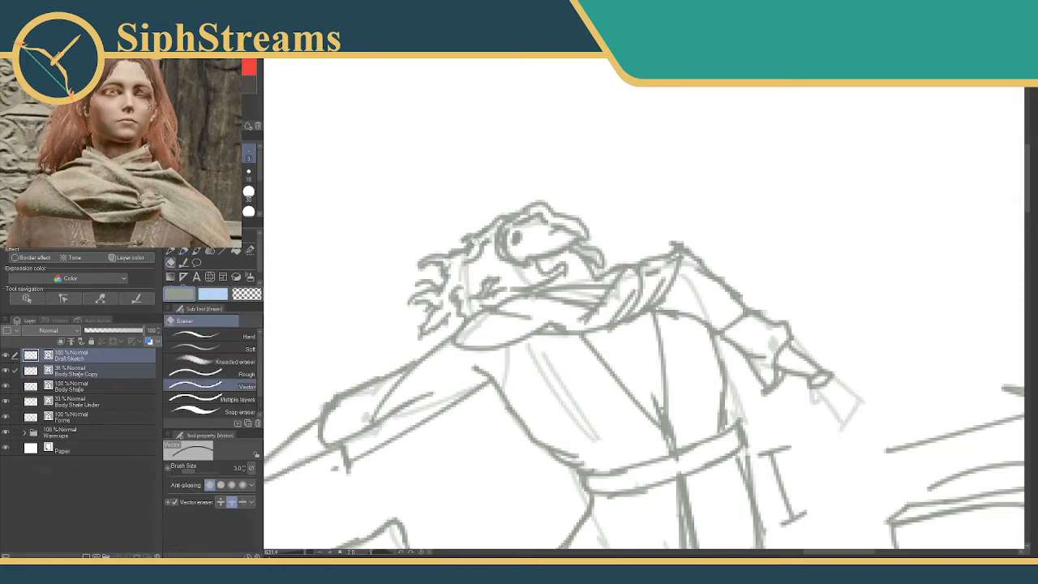
{"action": "mouse_move", "coordinate": [493, 308]}
{"action": "left_mouse_down"}
{"action": "mouse_move", "coordinate": [505, 320]}
{"action": "mouse_move", "coordinate": [508, 260]}
{"action": "left_mouse_up"}
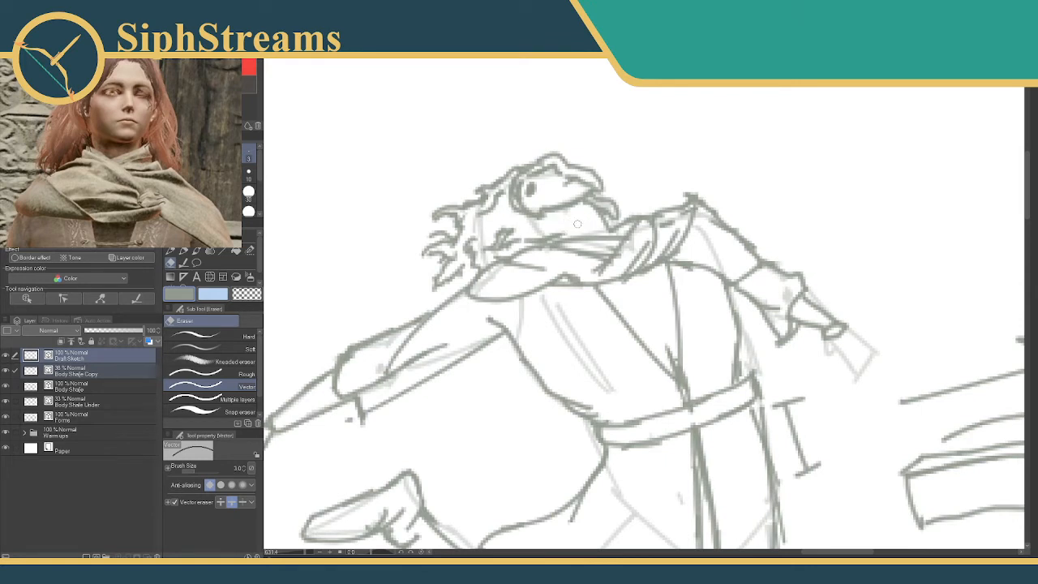
{"action": "key", "text": "p"}
{"action": "left_click_drag", "start_coordinate": [537, 218], "coordinate": [563, 235]}
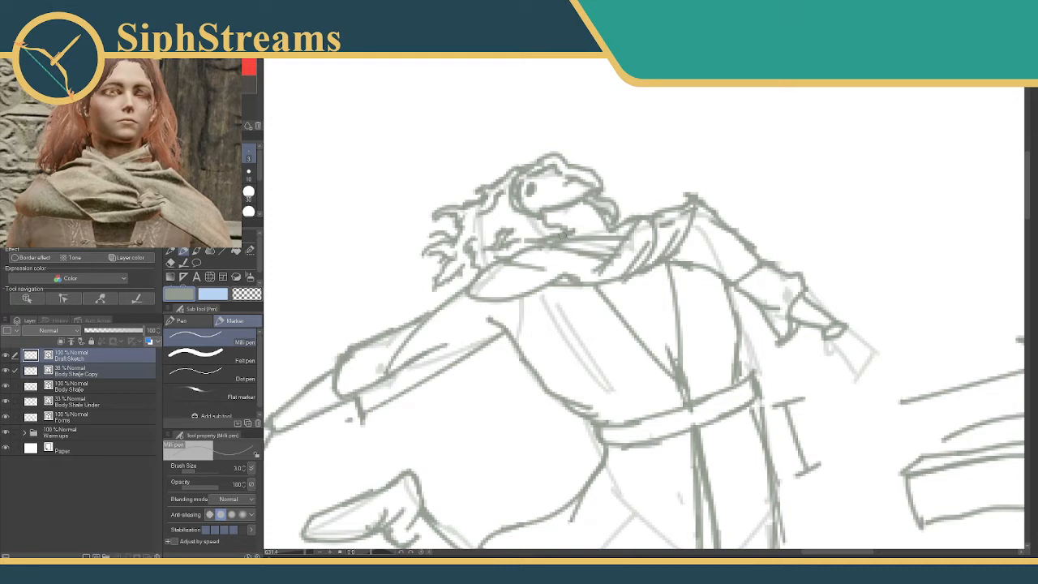
{"action": "mouse_move", "coordinate": [540, 246]}
{"action": "left_mouse_down"}
{"action": "mouse_move", "coordinate": [534, 202]}
{"action": "mouse_move", "coordinate": [594, 191]}
{"action": "left_mouse_up"}
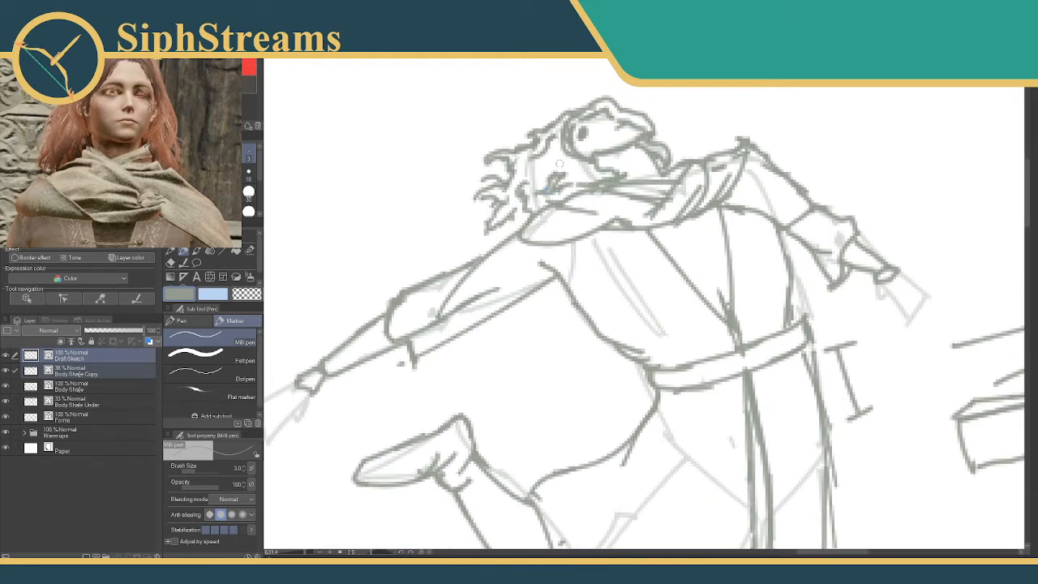
{"action": "left_click_drag", "start_coordinate": [300, 553], "coordinate": [300, 552]}
{"action": "left_click_drag", "start_coordinate": [455, 301], "coordinate": [515, 224]}
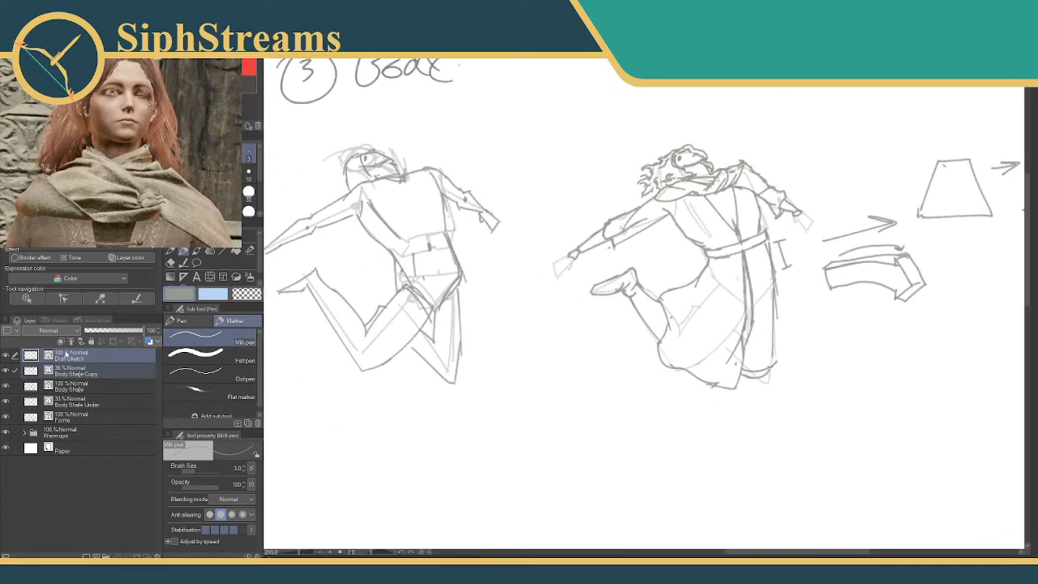
{"action": "left_click", "coordinate": [87, 358]}
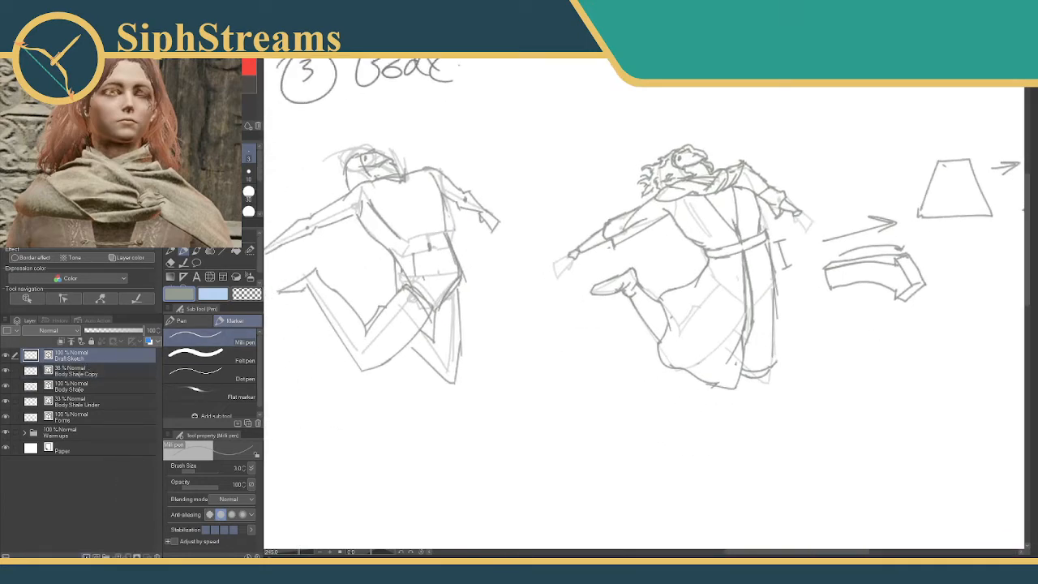
{"action": "left_click", "coordinate": [85, 555]}
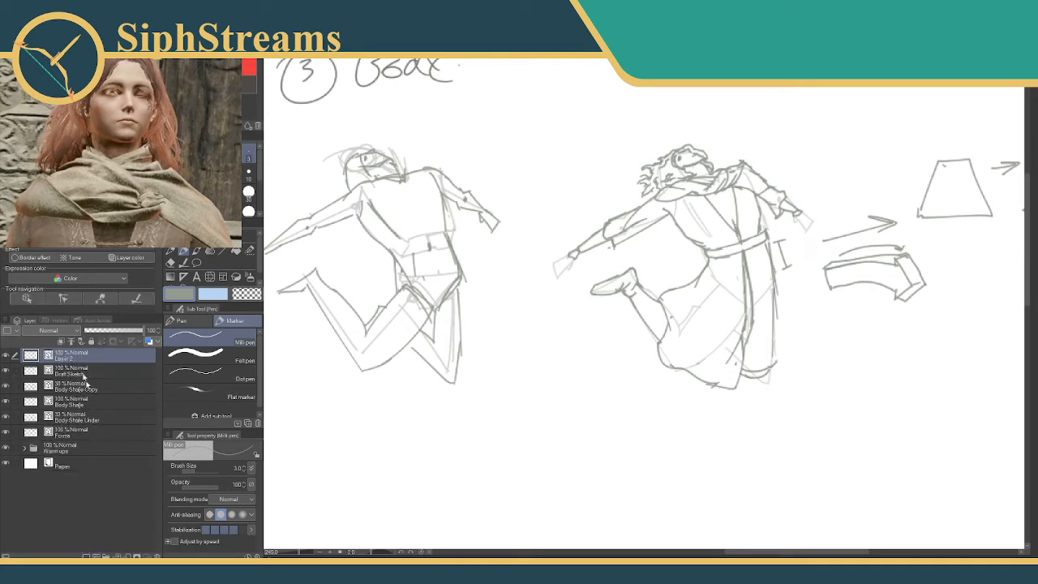
{"action": "double_click", "coordinate": [66, 359]}
{"action": "type", "text": "Clean Sketch"}
{"action": "key", "text": "Return"}
{"action": "key", "text": "ctrl+z"}
{"action": "key", "text": "ctrl+z"}
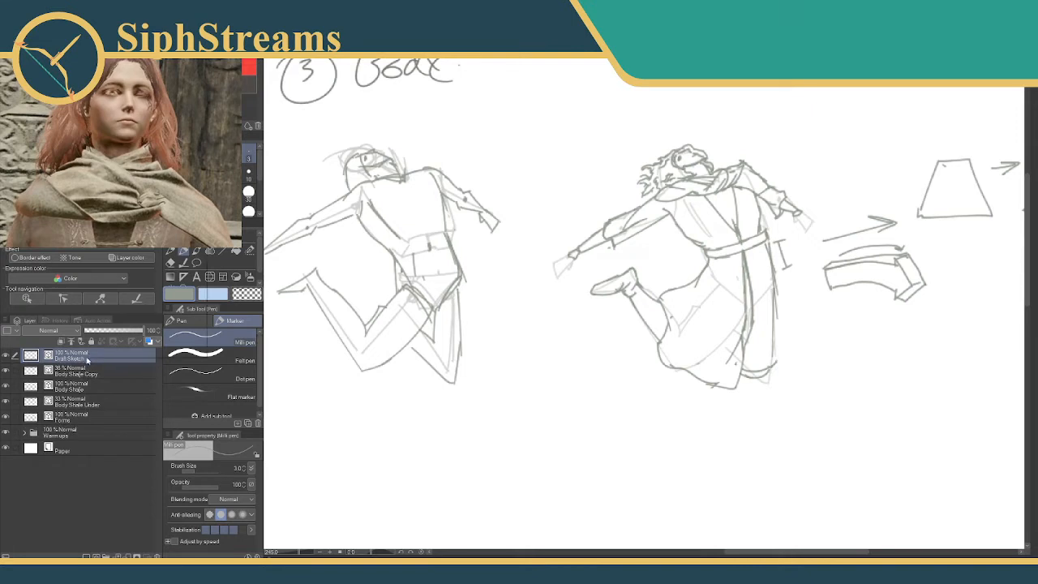
Duplicate the Draft Sketch layer and move the copy into the empty area below the numbered stage drawings.
{"action": "right_click", "coordinate": [85, 355]}
{"action": "left_click", "coordinate": [122, 170]}
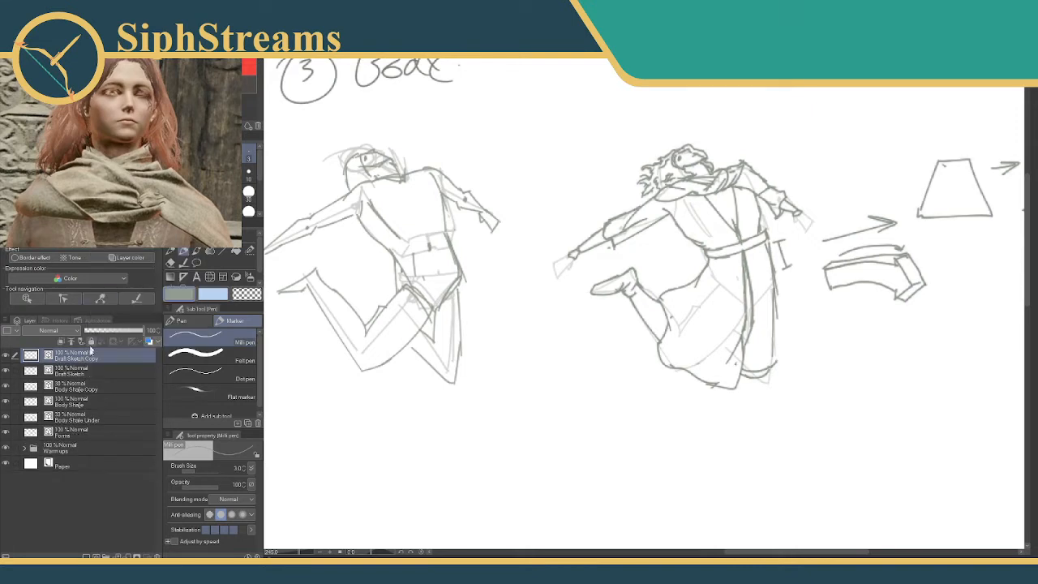
{"action": "double_click", "coordinate": [86, 359]}
{"action": "key", "text": "Return"}
{"action": "left_click_drag", "start_coordinate": [299, 553], "coordinate": [293, 553]}
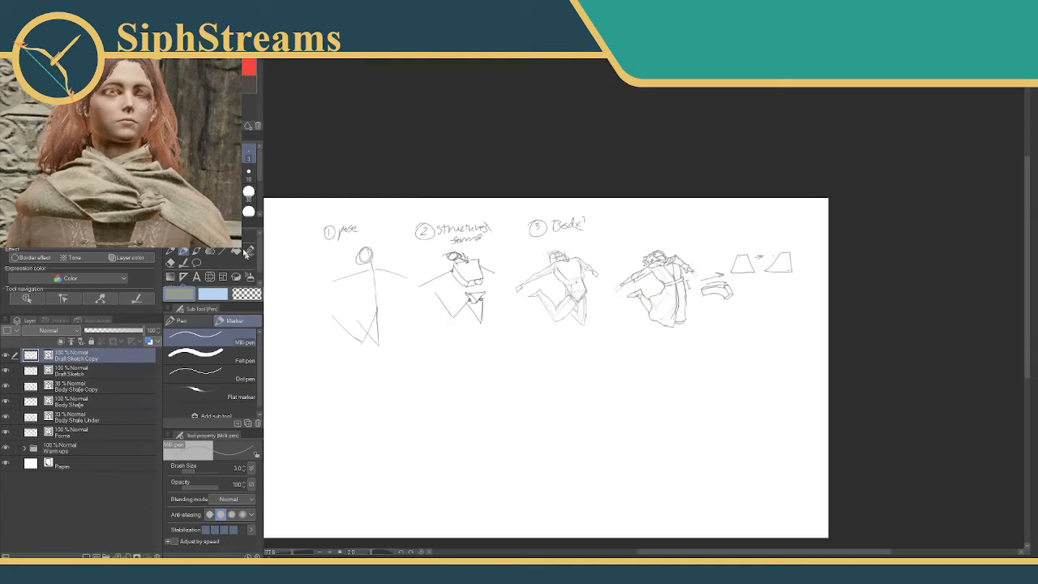
{"action": "left_click", "coordinate": [184, 251]}
{"action": "mouse_move", "coordinate": [677, 289]}
{"action": "left_mouse_down"}
{"action": "mouse_move", "coordinate": [464, 421]}
{"action": "mouse_move", "coordinate": [475, 419]}
{"action": "left_mouse_up"}
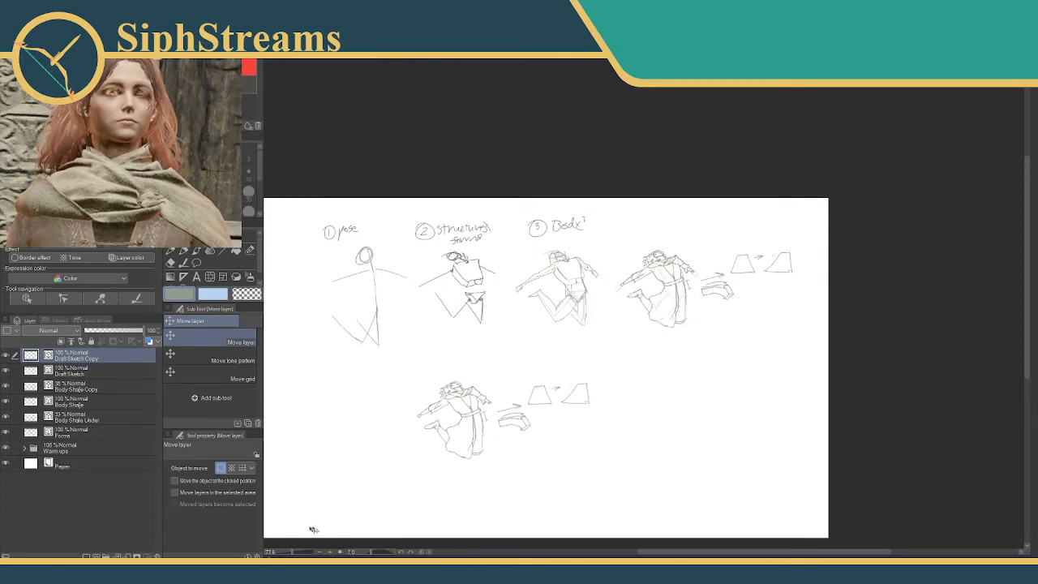
Erase the arrows, curved box, height bracket and trapezoid diagrams beside the copied figure.
{"action": "scroll", "coordinate": [450, 418], "scroll_direction": "up", "scroll_amount": 10}
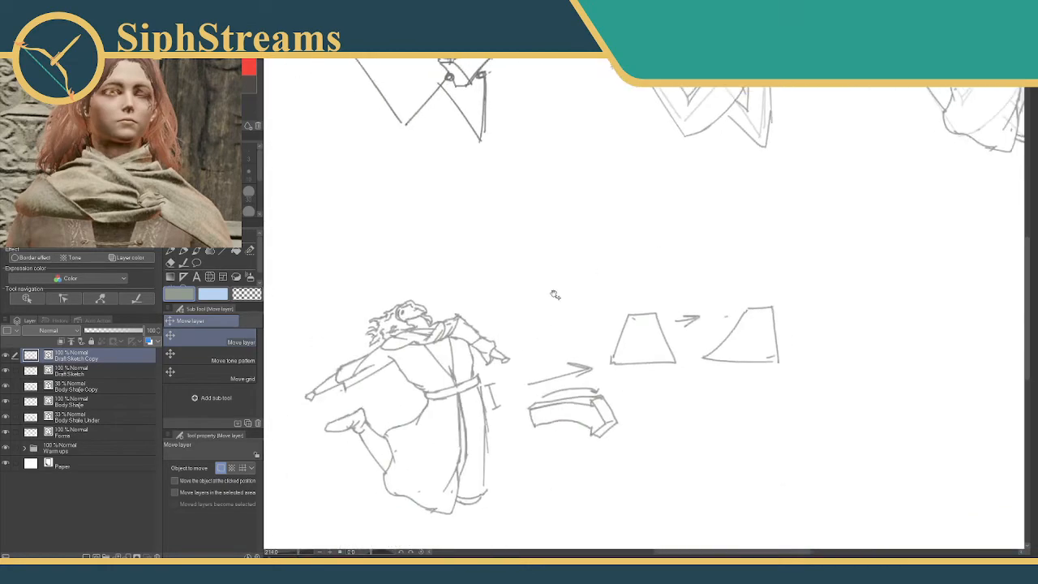
{"action": "left_click_drag", "start_coordinate": [589, 227], "coordinate": [595, 260]}
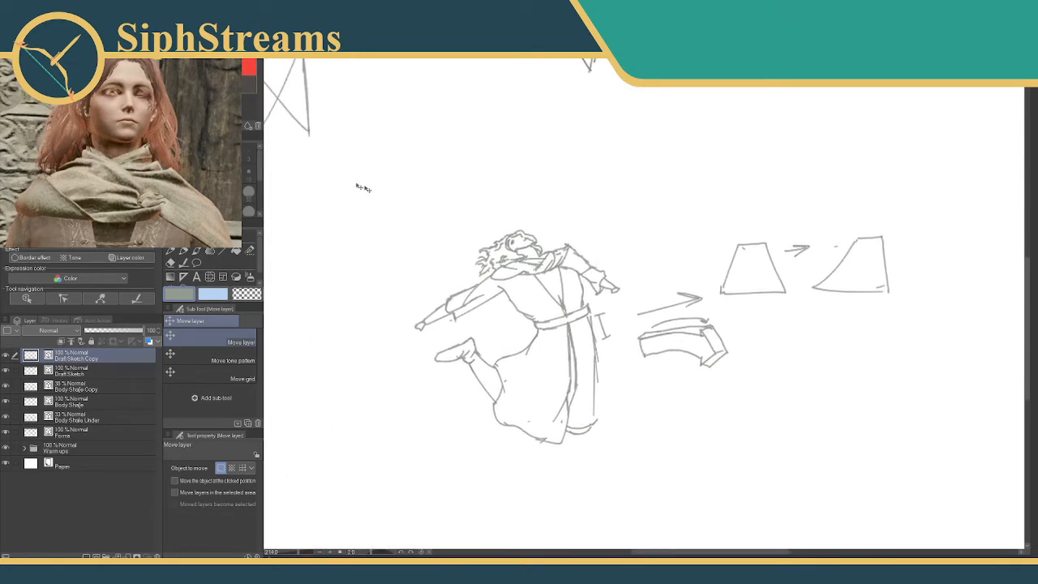
{"action": "key", "text": "e"}
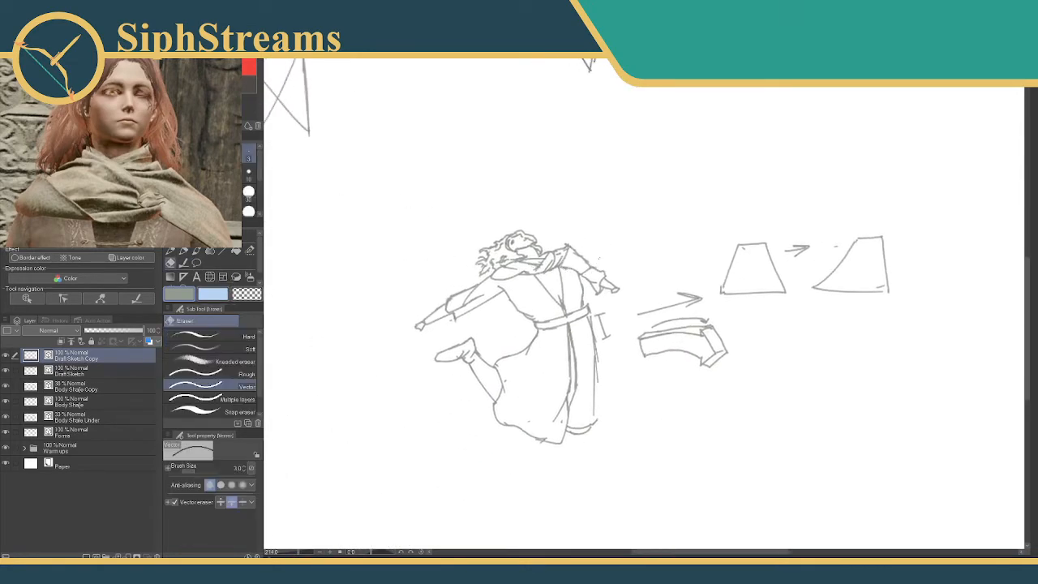
{"action": "mouse_move", "coordinate": [664, 297]}
{"action": "left_mouse_down"}
{"action": "mouse_move", "coordinate": [671, 362]}
{"action": "mouse_move", "coordinate": [641, 373]}
{"action": "left_mouse_up"}
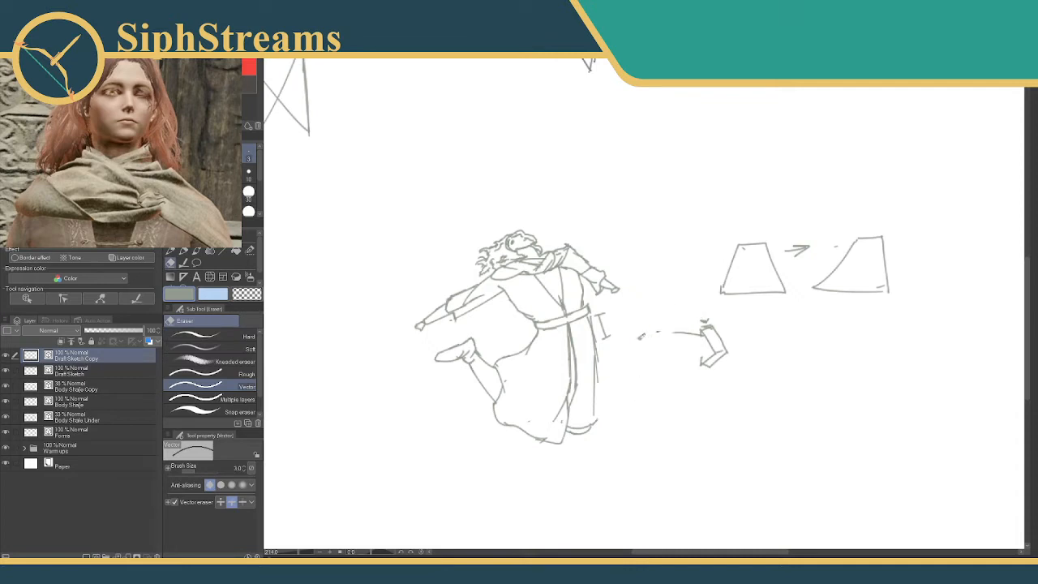
{"action": "left_click_drag", "start_coordinate": [607, 337], "coordinate": [599, 327]}
{"action": "mouse_move", "coordinate": [692, 325]}
{"action": "left_mouse_down"}
{"action": "mouse_move", "coordinate": [722, 319]}
{"action": "mouse_move", "coordinate": [695, 345]}
{"action": "mouse_move", "coordinate": [702, 363]}
{"action": "left_mouse_up"}
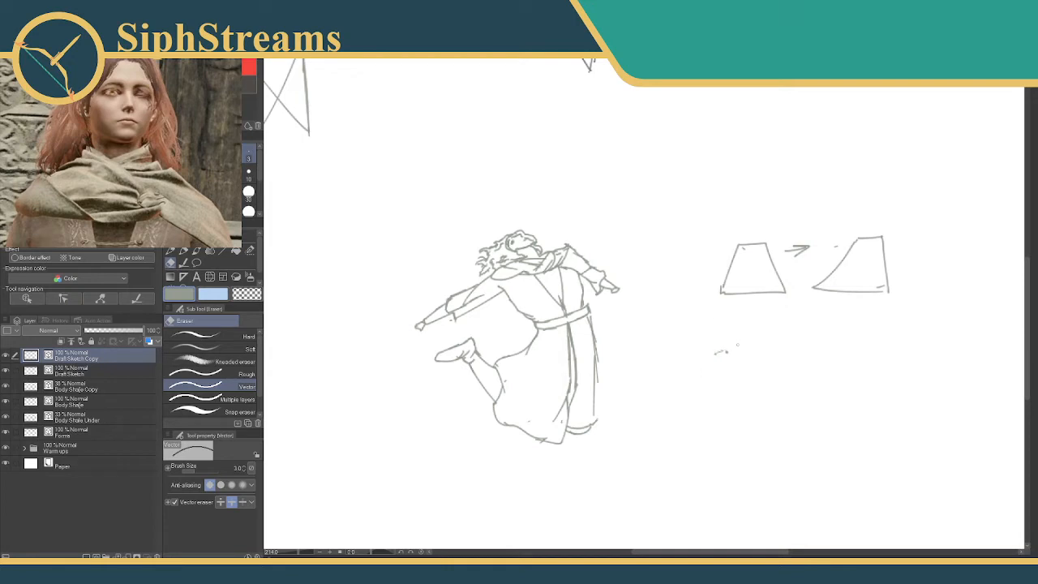
{"action": "mouse_move", "coordinate": [719, 279]}
{"action": "left_mouse_down"}
{"action": "mouse_move", "coordinate": [773, 268]}
{"action": "mouse_move", "coordinate": [716, 263]}
{"action": "mouse_move", "coordinate": [728, 251]}
{"action": "mouse_move", "coordinate": [889, 232]}
{"action": "left_mouse_up"}
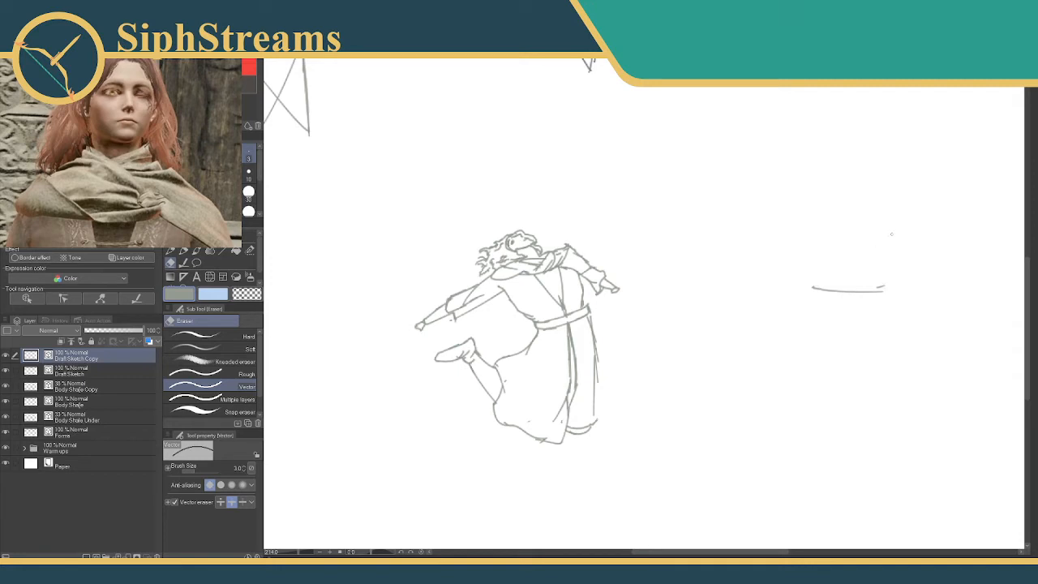
{"action": "left_click_drag", "start_coordinate": [887, 290], "coordinate": [843, 296]}
{"action": "key", "text": "k"}
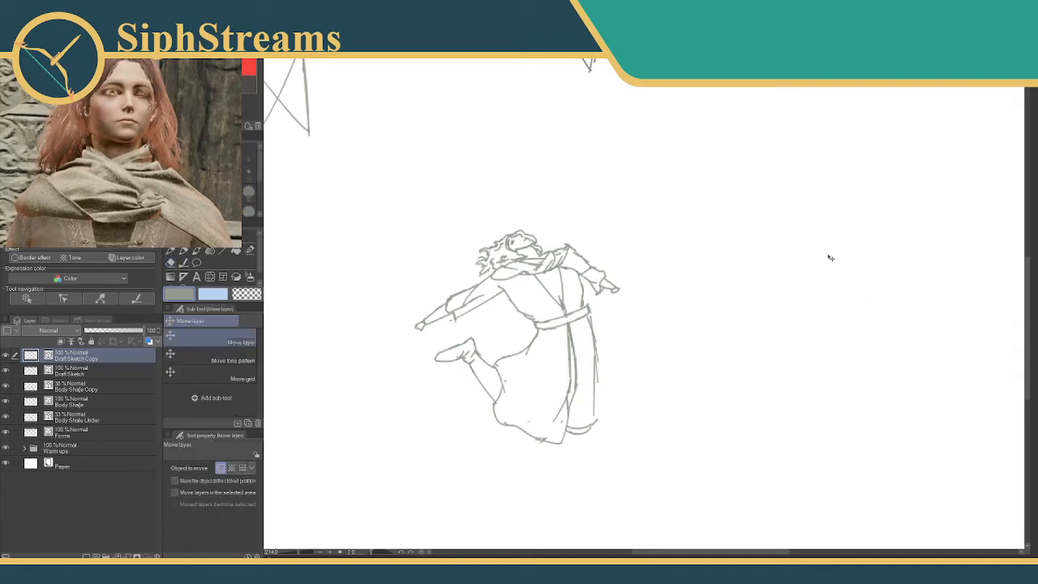
{"action": "left_click_drag", "start_coordinate": [546, 332], "coordinate": [560, 323]}
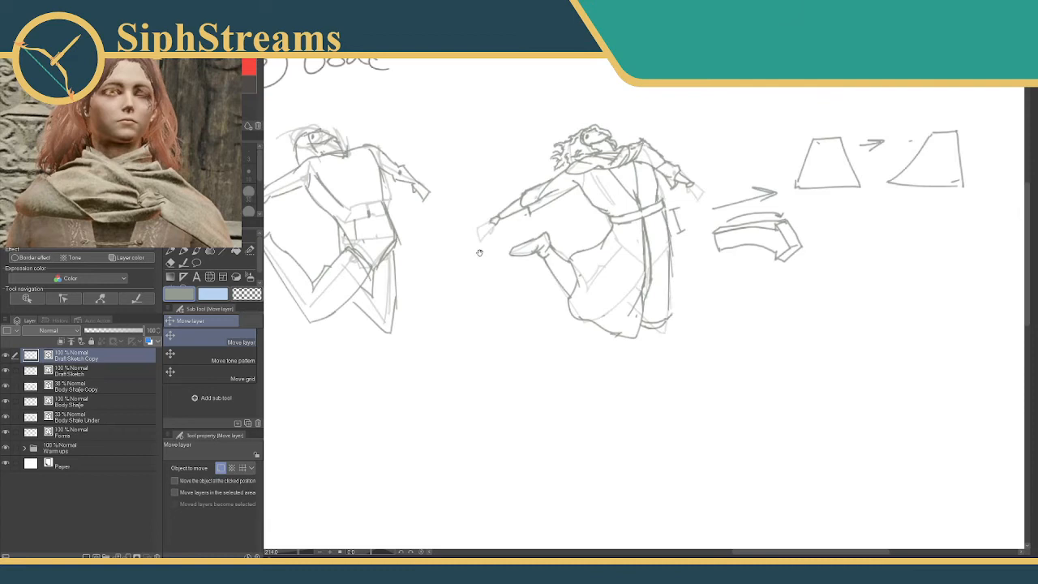
{"action": "left_click_drag", "start_coordinate": [479, 253], "coordinate": [786, 111]}
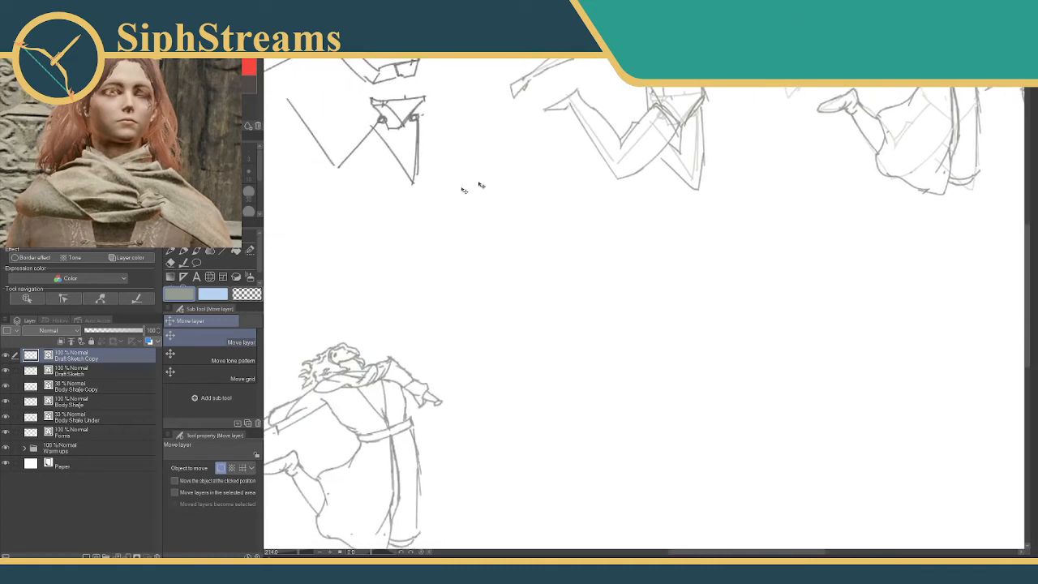
{"action": "left_click", "coordinate": [184, 252]}
{"action": "mouse_move", "coordinate": [419, 286]}
{"action": "left_mouse_down"}
{"action": "mouse_move", "coordinate": [467, 222]}
{"action": "mouse_move", "coordinate": [467, 202]}
{"action": "left_mouse_up"}
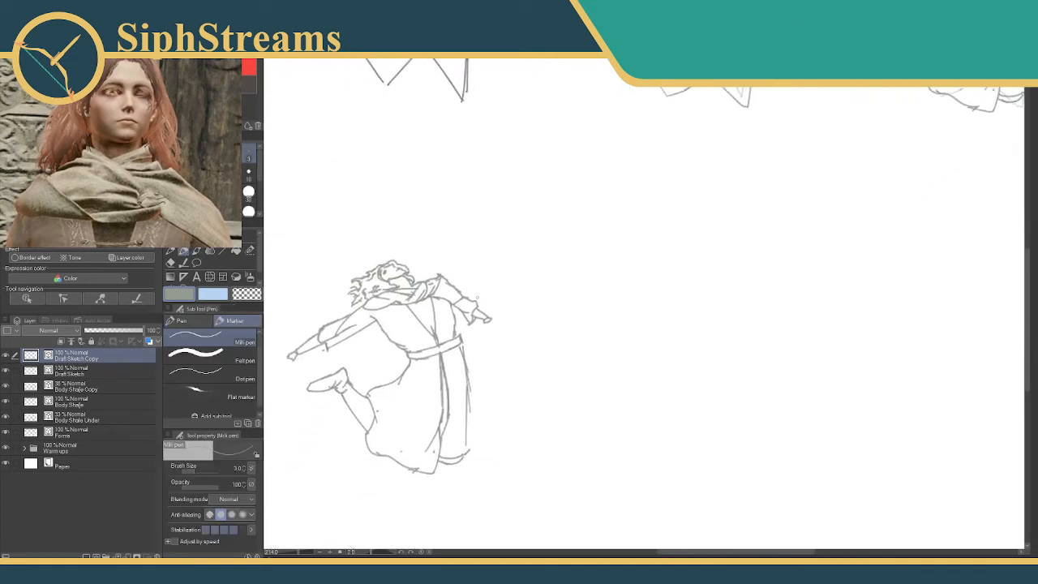
{"action": "left_click_drag", "start_coordinate": [491, 319], "coordinate": [503, 345]}
{"action": "left_click_drag", "start_coordinate": [506, 300], "coordinate": [543, 286]}
{"action": "key", "text": "ctrl+z"}
Move the Draft Sketch Copy over the original figure and trace both hands at the ends of the sleeves.
{"action": "mouse_move", "coordinate": [595, 231]}
{"action": "left_mouse_down"}
{"action": "mouse_move", "coordinate": [428, 299]}
{"action": "mouse_move", "coordinate": [301, 405]}
{"action": "mouse_move", "coordinate": [294, 424]}
{"action": "left_mouse_up"}
{"action": "left_click_drag", "start_coordinate": [353, 367], "coordinate": [680, 226]}
{"action": "left_click", "coordinate": [211, 265]}
{"action": "mouse_move", "coordinate": [450, 347]}
{"action": "left_mouse_down"}
{"action": "mouse_move", "coordinate": [695, 198]}
{"action": "mouse_move", "coordinate": [215, 448]}
{"action": "left_mouse_up"}
{"action": "mouse_move", "coordinate": [471, 363]}
{"action": "left_mouse_down"}
{"action": "mouse_move", "coordinate": [598, 223]}
{"action": "mouse_move", "coordinate": [582, 224]}
{"action": "left_mouse_up"}
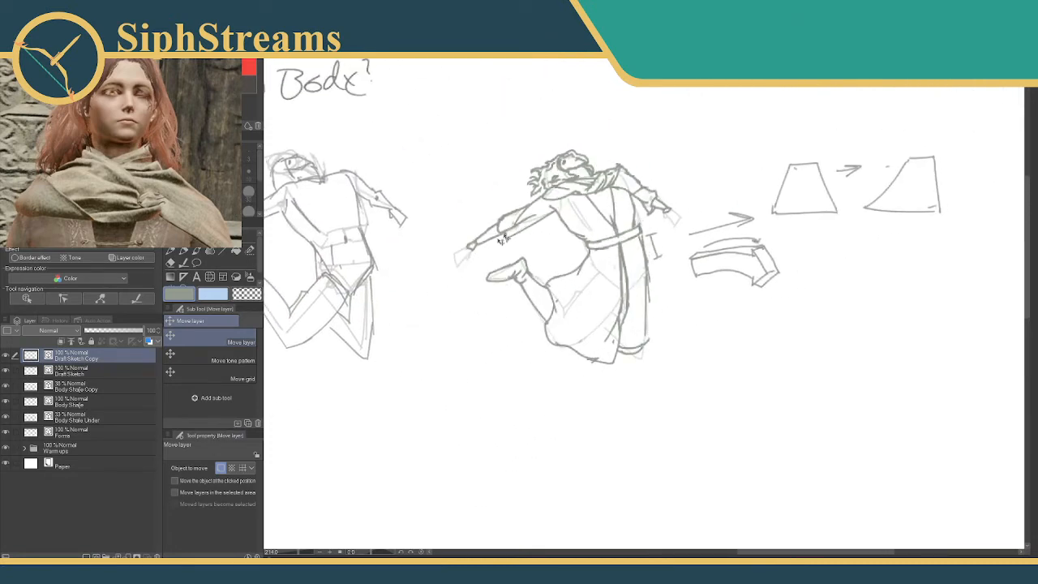
{"action": "left_click", "coordinate": [183, 250]}
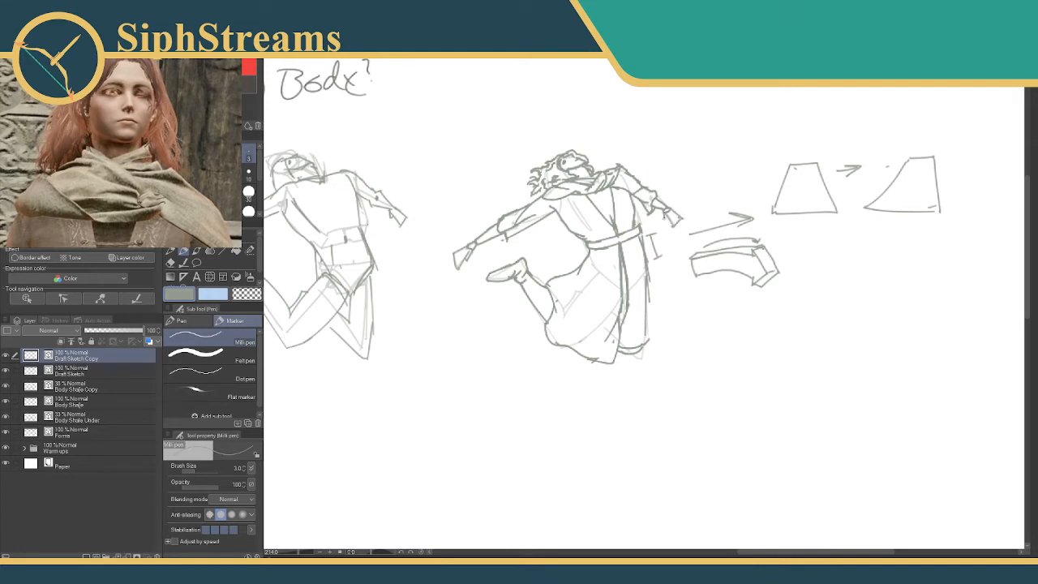
{"action": "mouse_move", "coordinate": [376, 377]}
{"action": "left_mouse_down"}
{"action": "mouse_move", "coordinate": [498, 235]}
{"action": "mouse_move", "coordinate": [515, 234]}
{"action": "mouse_move", "coordinate": [389, 235]}
{"action": "mouse_move", "coordinate": [413, 204]}
{"action": "left_mouse_up"}
Move the Draft Sketch Copy figure back down into the empty area of the canvas.
{"action": "key", "text": "k"}
{"action": "left_click_drag", "start_coordinate": [636, 225], "coordinate": [403, 417]}
{"action": "mouse_move", "coordinate": [397, 383]}
{"action": "left_mouse_down"}
{"action": "mouse_move", "coordinate": [443, 297]}
{"action": "mouse_move", "coordinate": [457, 353]}
{"action": "left_mouse_up"}
Draw a small outlined shape sticking out behind the hip, just above the skirt's back edge.
{"action": "left_click_drag", "start_coordinate": [281, 552], "coordinate": [300, 553]}
{"action": "left_click_drag", "start_coordinate": [390, 432], "coordinate": [643, 327]}
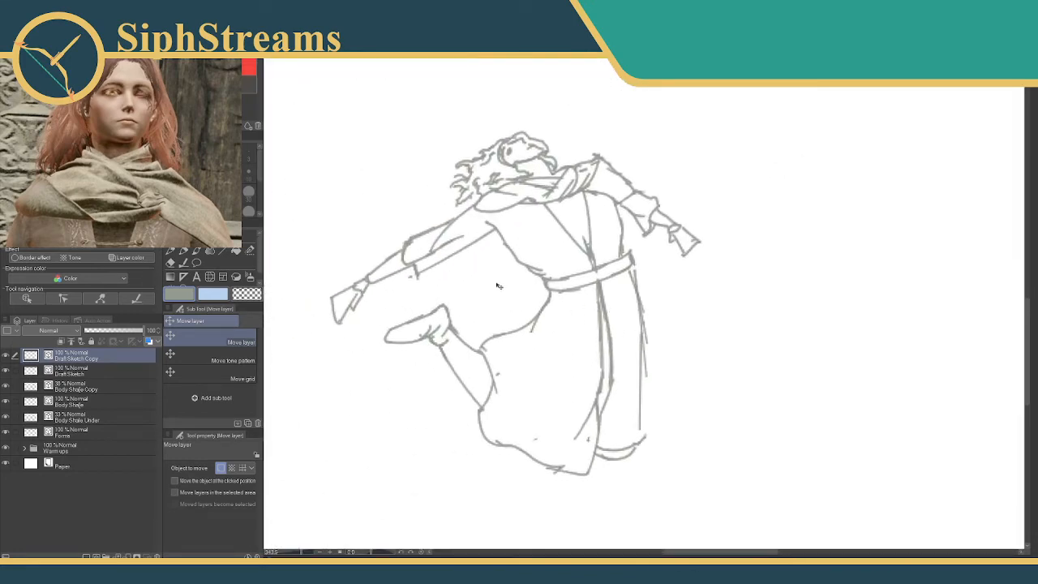
{"action": "left_click", "coordinate": [184, 251]}
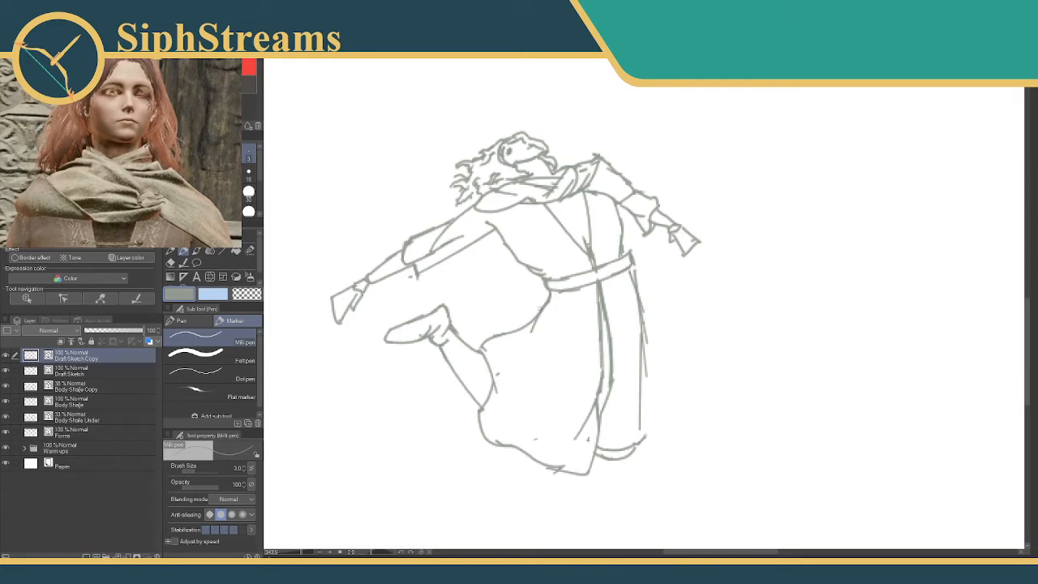
{"action": "mouse_move", "coordinate": [539, 302]}
{"action": "left_mouse_down"}
{"action": "mouse_move", "coordinate": [506, 329]}
{"action": "mouse_move", "coordinate": [487, 291]}
{"action": "mouse_move", "coordinate": [489, 318]}
{"action": "mouse_move", "coordinate": [449, 324]}
{"action": "mouse_move", "coordinate": [484, 304]}
{"action": "left_mouse_up"}
Lower the Draft Sketch Copy layer's opacity to 40% and add a new layer above it named Final Sketch.
{"action": "mouse_move", "coordinate": [141, 330]}
{"action": "left_mouse_down"}
{"action": "mouse_move", "coordinate": [90, 335]}
{"action": "mouse_move", "coordinate": [107, 331]}
{"action": "left_mouse_up"}
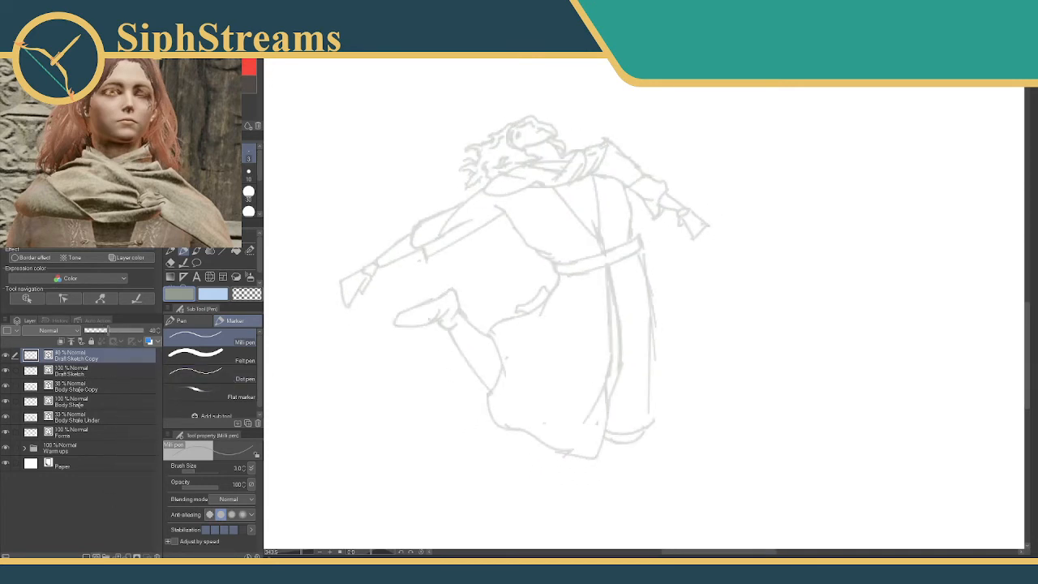
{"action": "left_click", "coordinate": [95, 555]}
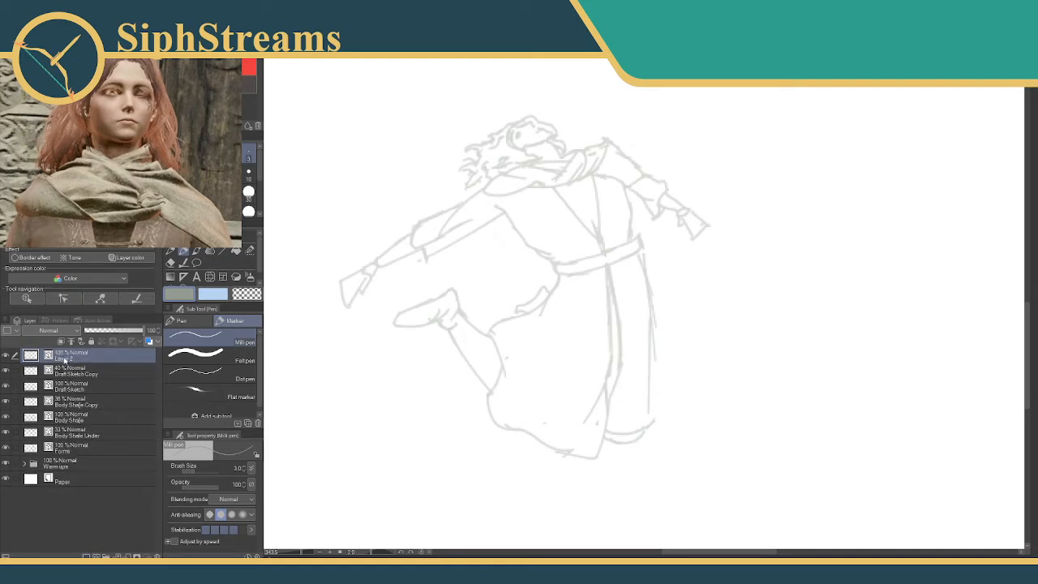
{"action": "double_click", "coordinate": [67, 357]}
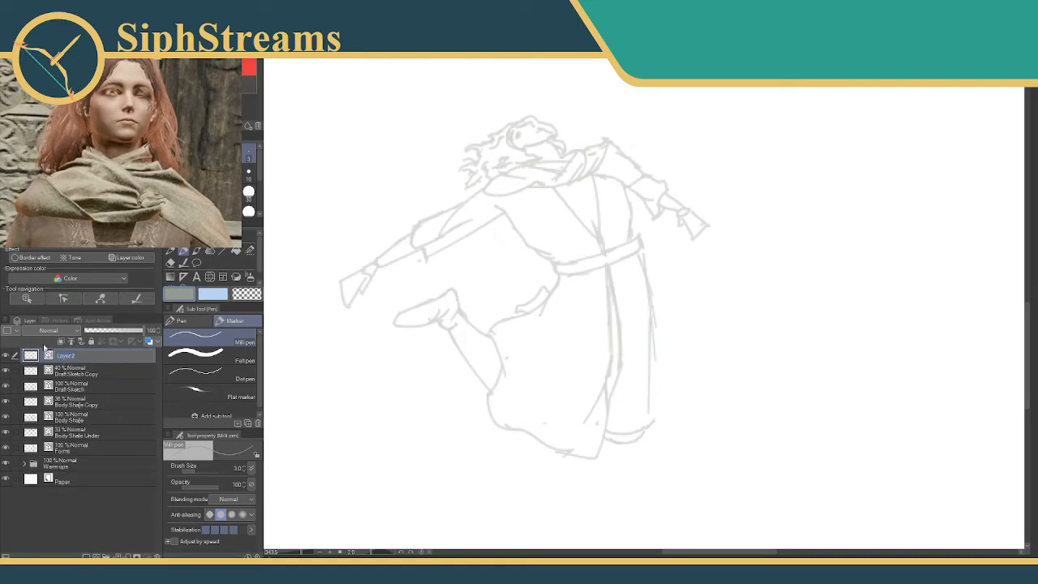
{"action": "type", "text": "Fo"}
{"action": "key", "text": "Return"}
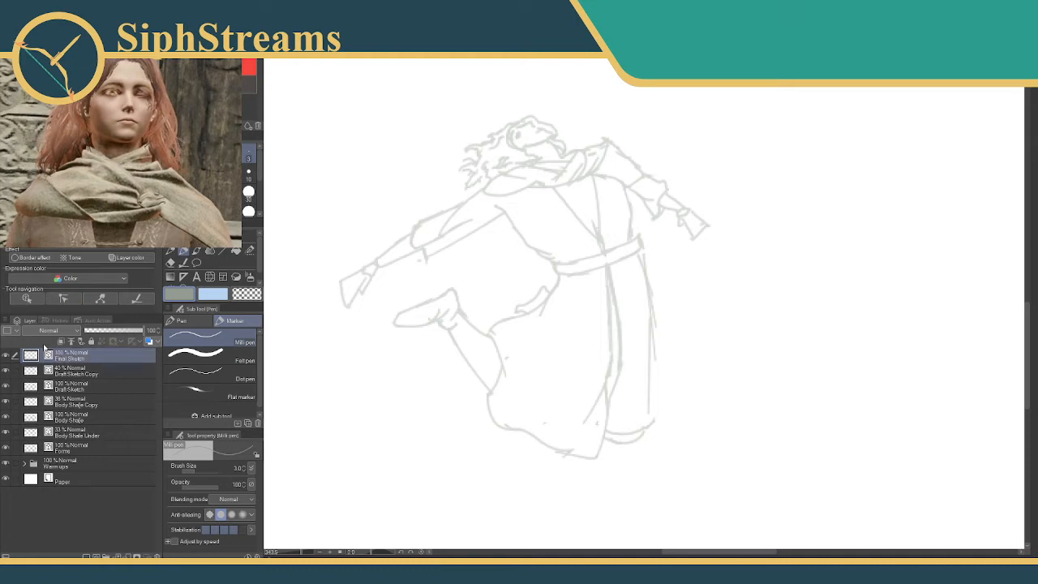
{"action": "mouse_move", "coordinate": [427, 213]}
{"action": "left_mouse_down"}
{"action": "mouse_move", "coordinate": [392, 257]}
{"action": "mouse_move", "coordinate": [446, 248]}
{"action": "mouse_move", "coordinate": [429, 211]}
{"action": "mouse_move", "coordinate": [408, 253]}
{"action": "left_mouse_up"}
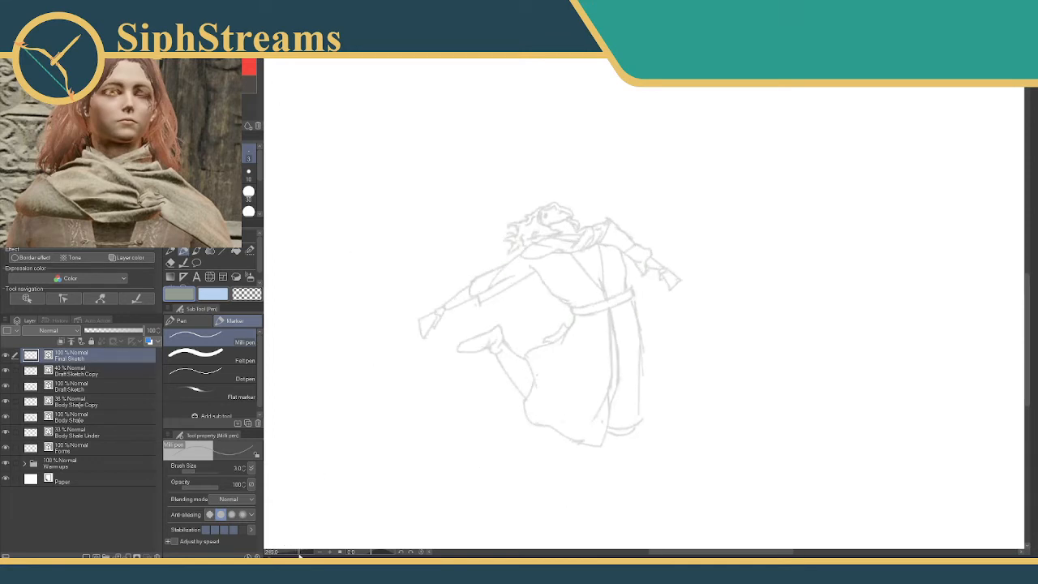
{"action": "scroll", "coordinate": [466, 367], "scroll_direction": "up", "scroll_amount": 3}
{"action": "left_click_drag", "start_coordinate": [475, 234], "coordinate": [524, 217]}
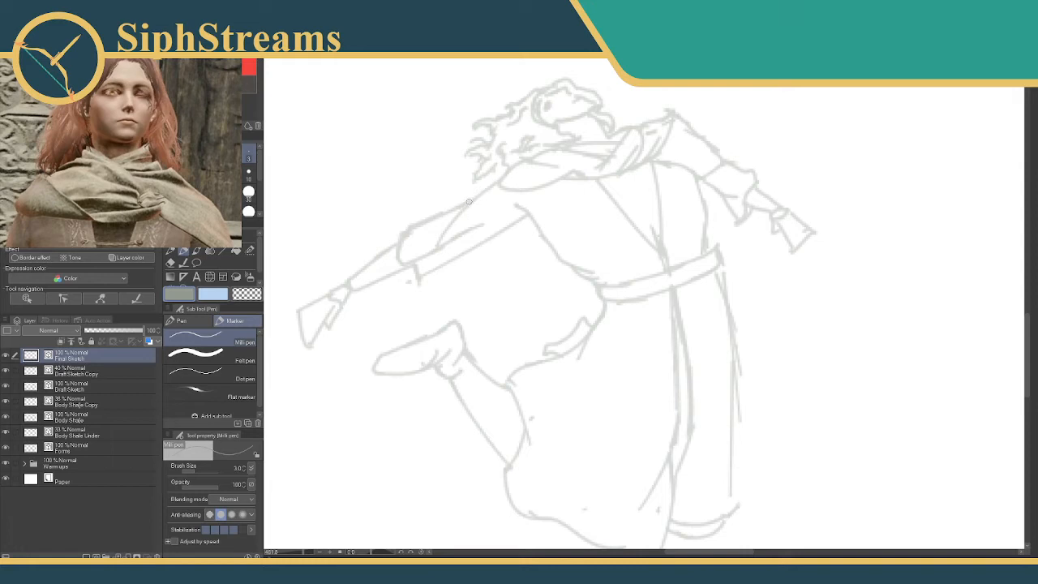
{"action": "mouse_move", "coordinate": [470, 202]}
{"action": "left_mouse_down"}
{"action": "mouse_move", "coordinate": [407, 226]}
{"action": "mouse_move", "coordinate": [393, 265]}
{"action": "left_mouse_up"}
{"action": "key", "text": "ctrl+z"}
{"action": "mouse_move", "coordinate": [480, 206]}
{"action": "left_mouse_down"}
{"action": "mouse_move", "coordinate": [481, 184]}
{"action": "mouse_move", "coordinate": [486, 191]}
{"action": "left_mouse_up"}
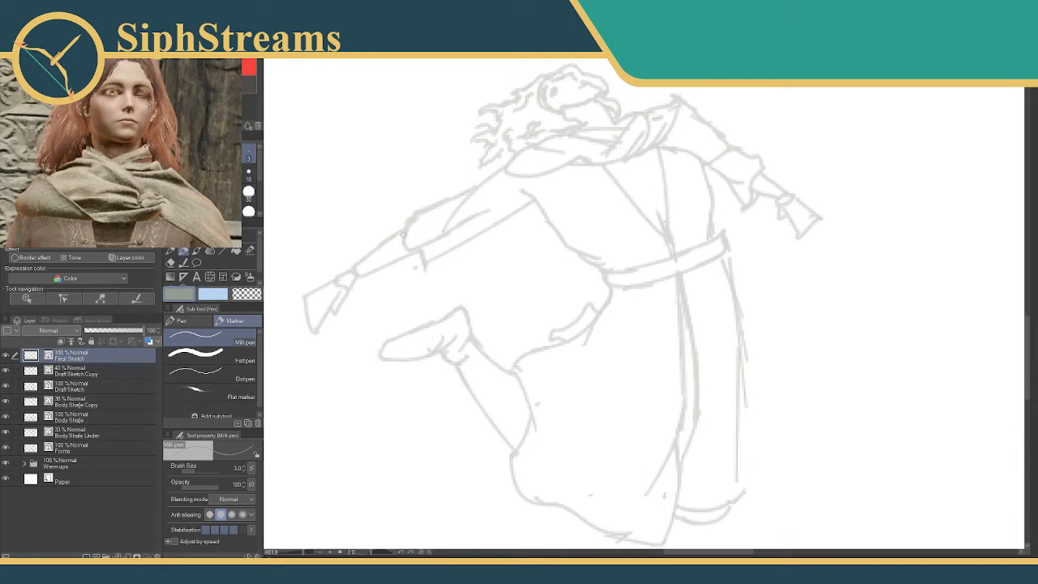
{"action": "left_click_drag", "start_coordinate": [404, 226], "coordinate": [356, 270]}
{"action": "key", "text": "ctrl+z"}
Trace the wide sleeve of the outstretched back arm and the adjoining side of the torso down to the belt.
{"action": "left_click_drag", "start_coordinate": [452, 212], "coordinate": [418, 233]}
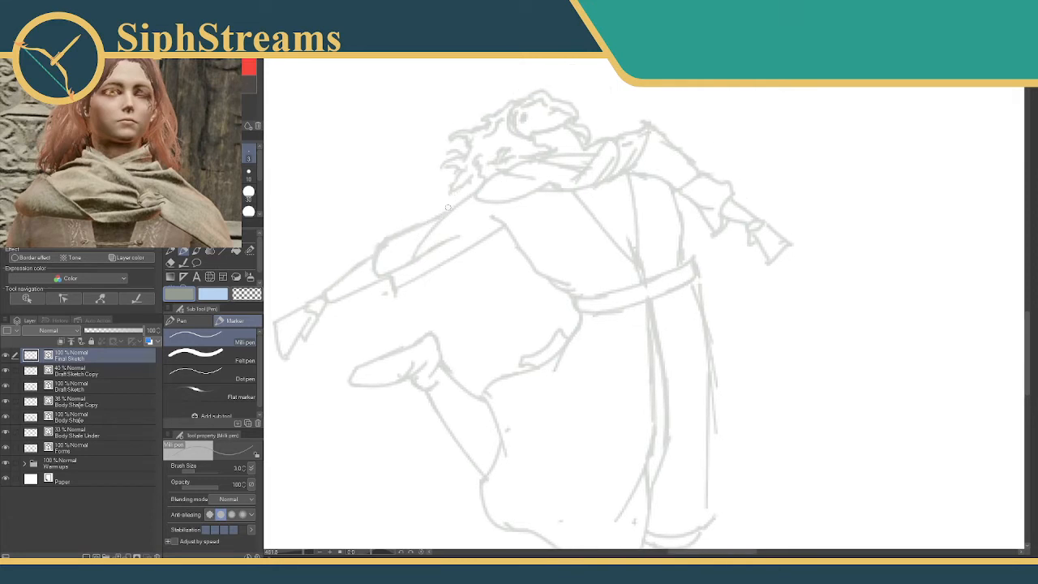
{"action": "left_click_drag", "start_coordinate": [477, 194], "coordinate": [415, 250]}
{"action": "mouse_move", "coordinate": [444, 214]}
{"action": "left_mouse_down"}
{"action": "mouse_move", "coordinate": [384, 246]}
{"action": "mouse_move", "coordinate": [371, 257]}
{"action": "mouse_move", "coordinate": [376, 274]}
{"action": "mouse_move", "coordinate": [402, 290]}
{"action": "mouse_move", "coordinate": [497, 219]}
{"action": "mouse_move", "coordinate": [522, 256]}
{"action": "mouse_move", "coordinate": [567, 278]}
{"action": "mouse_move", "coordinate": [550, 280]}
{"action": "mouse_move", "coordinate": [565, 290]}
{"action": "mouse_move", "coordinate": [616, 289]}
{"action": "left_mouse_up"}
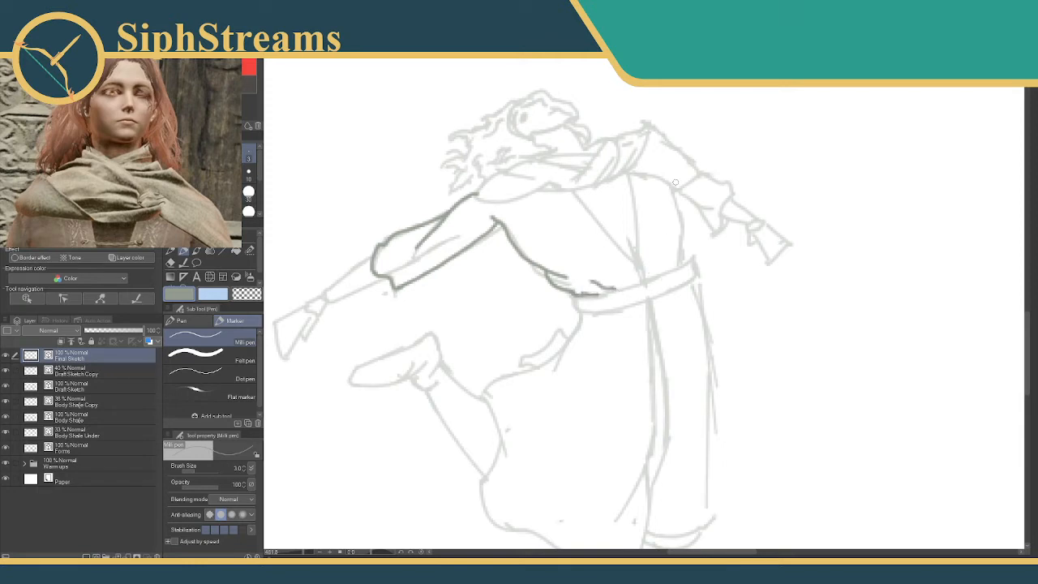
Trace the opposite side of the torso and outline the belt around the waist.
{"action": "left_click_drag", "start_coordinate": [650, 177], "coordinate": [680, 271]}
{"action": "mouse_move", "coordinate": [572, 296]}
{"action": "left_mouse_down"}
{"action": "mouse_move", "coordinate": [580, 308]}
{"action": "mouse_move", "coordinate": [684, 264]}
{"action": "mouse_move", "coordinate": [690, 284]}
{"action": "left_mouse_up"}
{"action": "mouse_move", "coordinate": [581, 311]}
{"action": "left_mouse_down"}
{"action": "mouse_move", "coordinate": [657, 301]}
{"action": "mouse_move", "coordinate": [689, 279]}
{"action": "mouse_move", "coordinate": [694, 289]}
{"action": "mouse_move", "coordinate": [657, 237]}
{"action": "left_mouse_up"}
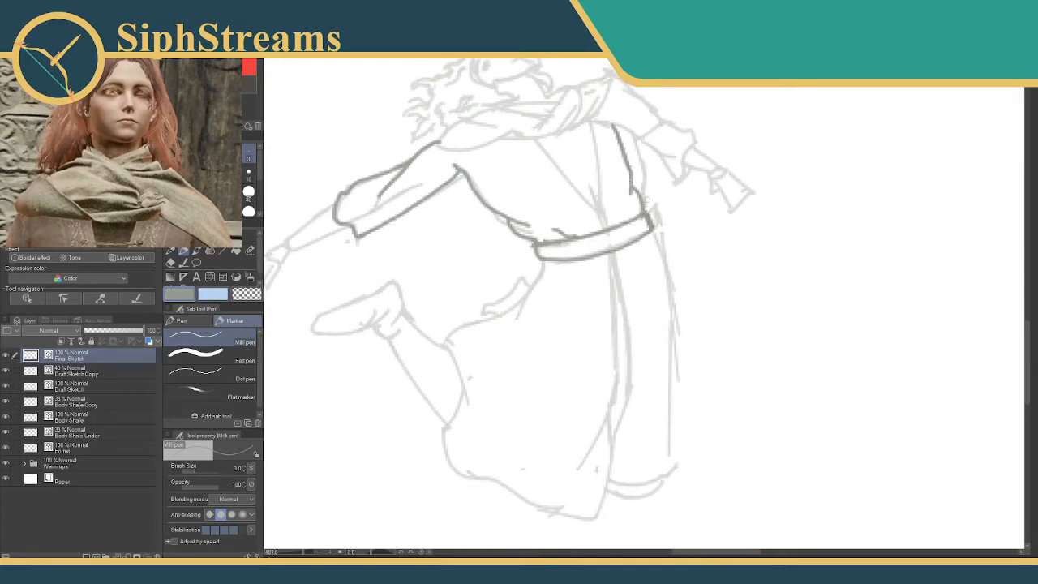
Trace the skirt's back edge from the belt to the raised leg and down behind it, undoing the rejected strokes.
{"action": "mouse_move", "coordinate": [681, 325]}
{"action": "left_mouse_down"}
{"action": "mouse_move", "coordinate": [727, 262]}
{"action": "mouse_move", "coordinate": [771, 246]}
{"action": "left_mouse_up"}
{"action": "mouse_move", "coordinate": [604, 215]}
{"action": "left_mouse_down"}
{"action": "mouse_move", "coordinate": [674, 227]}
{"action": "mouse_move", "coordinate": [675, 243]}
{"action": "mouse_move", "coordinate": [655, 283]}
{"action": "mouse_move", "coordinate": [658, 266]}
{"action": "mouse_move", "coordinate": [577, 307]}
{"action": "mouse_move", "coordinate": [601, 337]}
{"action": "left_mouse_up"}
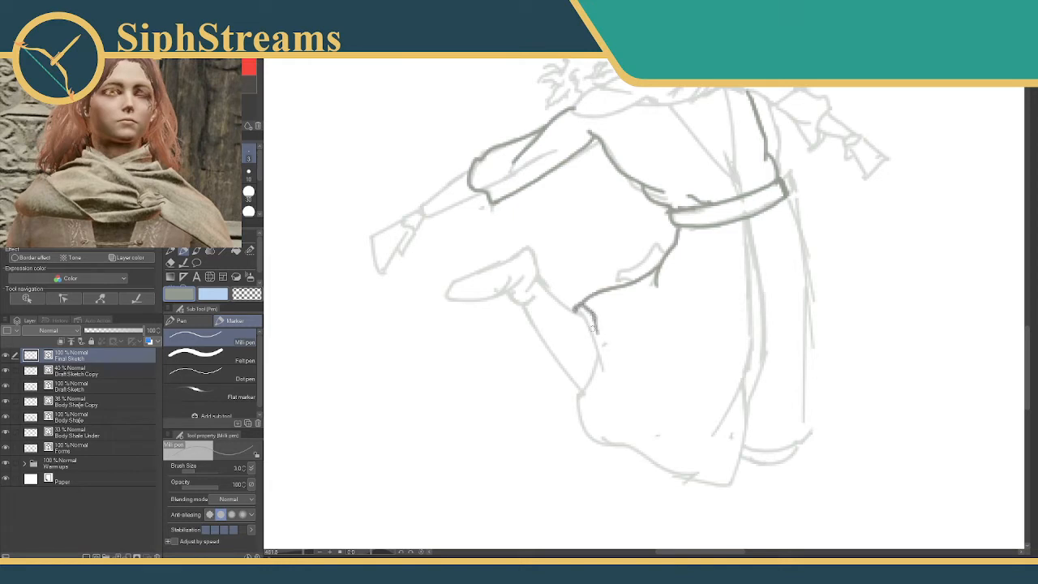
{"action": "key", "text": "ctrl+z"}
{"action": "key", "text": "ctrl+z"}
{"action": "left_click_drag", "start_coordinate": [578, 309], "coordinate": [601, 371]}
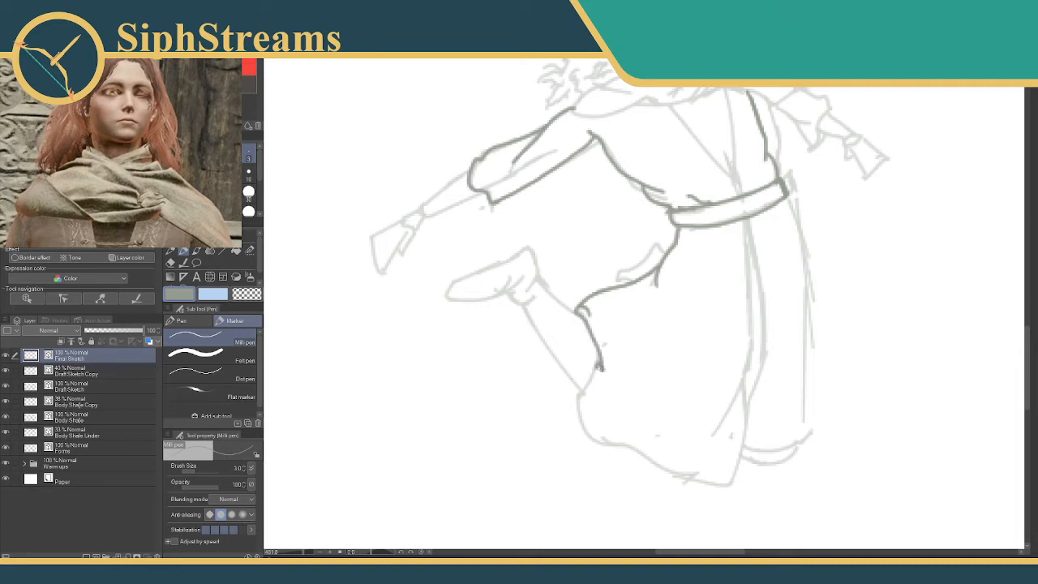
Redraw the skirt's back edge from the raised leg down to the start of the hem, erasing the overlapping line end.
{"action": "key", "text": "ctrl+z"}
{"action": "mouse_move", "coordinate": [577, 313]}
{"action": "left_mouse_down"}
{"action": "mouse_move", "coordinate": [592, 372]}
{"action": "mouse_move", "coordinate": [568, 393]}
{"action": "mouse_move", "coordinate": [598, 438]}
{"action": "left_mouse_up"}
{"action": "left_click_drag", "start_coordinate": [573, 392], "coordinate": [575, 385]}
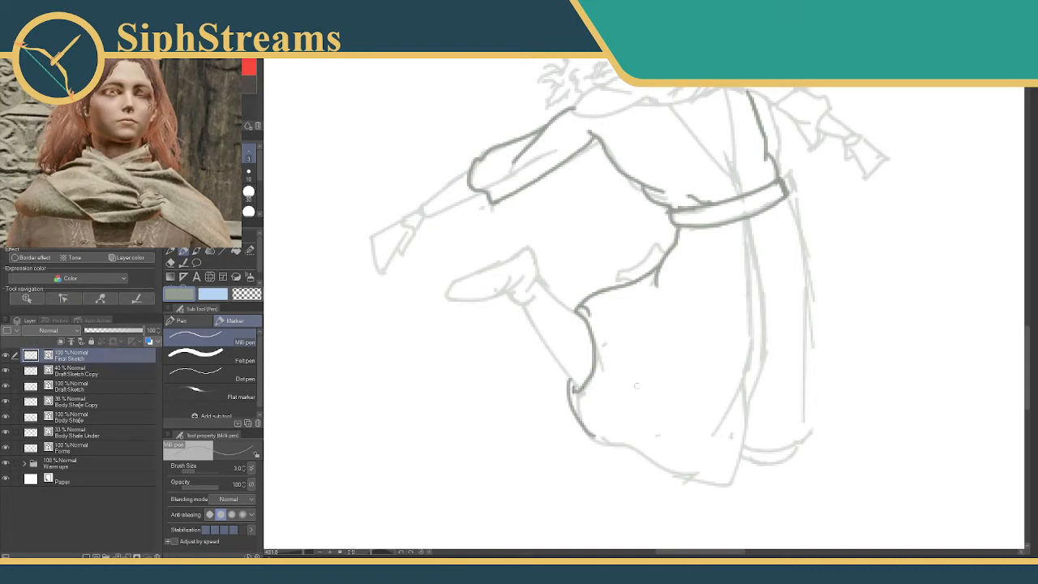
{"action": "key", "text": "ctrl+z"}
{"action": "key", "text": "ctrl+z"}
{"action": "mouse_move", "coordinate": [585, 381]}
{"action": "left_mouse_down"}
{"action": "mouse_move", "coordinate": [577, 423]}
{"action": "mouse_move", "coordinate": [598, 447]}
{"action": "mouse_move", "coordinate": [621, 447]}
{"action": "left_mouse_up"}
{"action": "key", "text": "e"}
{"action": "mouse_move", "coordinate": [571, 391]}
{"action": "left_mouse_down"}
{"action": "mouse_move", "coordinate": [576, 353]}
{"action": "mouse_move", "coordinate": [488, 323]}
{"action": "left_mouse_up"}
{"action": "key", "text": "p"}
Trace the skirt's front opening down from the belt and close the back panel's hem, adding a short fold near its corner.
{"action": "left_click_drag", "start_coordinate": [620, 253], "coordinate": [618, 271]}
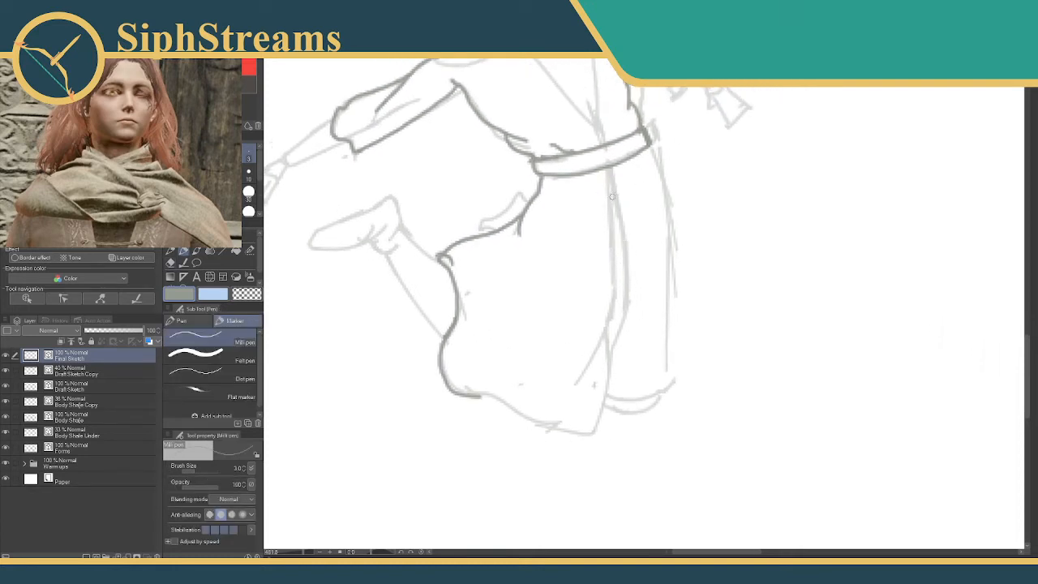
{"action": "left_click_drag", "start_coordinate": [608, 175], "coordinate": [615, 212]}
{"action": "key", "text": "ctrl+z"}
{"action": "mouse_move", "coordinate": [606, 166]}
{"action": "left_mouse_down"}
{"action": "mouse_move", "coordinate": [601, 324]}
{"action": "mouse_move", "coordinate": [581, 368]}
{"action": "mouse_move", "coordinate": [556, 386]}
{"action": "left_mouse_up"}
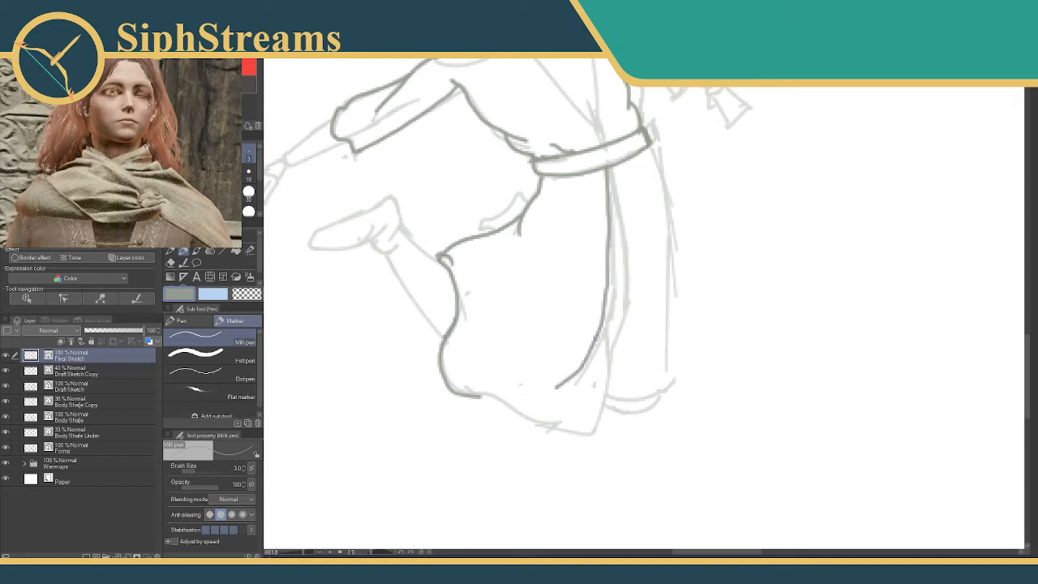
{"action": "mouse_move", "coordinate": [596, 342]}
{"action": "left_mouse_down"}
{"action": "mouse_move", "coordinate": [602, 383]}
{"action": "mouse_move", "coordinate": [591, 438]}
{"action": "left_mouse_up"}
{"action": "mouse_move", "coordinate": [475, 397]}
{"action": "left_mouse_down"}
{"action": "mouse_move", "coordinate": [587, 436]}
{"action": "mouse_move", "coordinate": [577, 411]}
{"action": "left_mouse_up"}
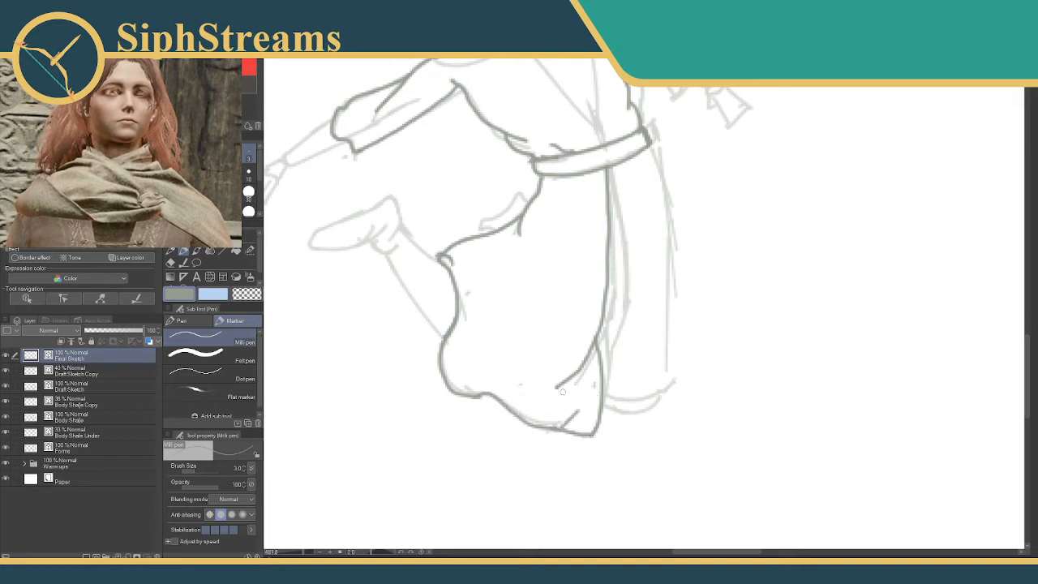
Trace the inner edge and hem of the skirt's front panel, undoing the rejected outer edge strokes.
{"action": "left_click_drag", "start_coordinate": [600, 300], "coordinate": [489, 355]}
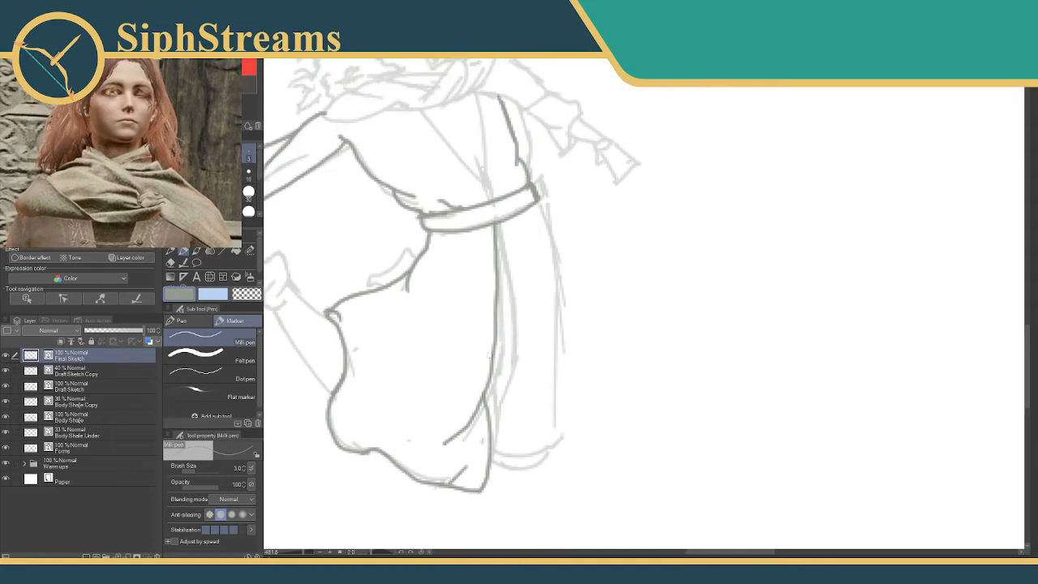
{"action": "mouse_move", "coordinate": [495, 227]}
{"action": "left_mouse_down"}
{"action": "mouse_move", "coordinate": [517, 295]}
{"action": "mouse_move", "coordinate": [518, 348]}
{"action": "mouse_move", "coordinate": [496, 422]}
{"action": "left_mouse_up"}
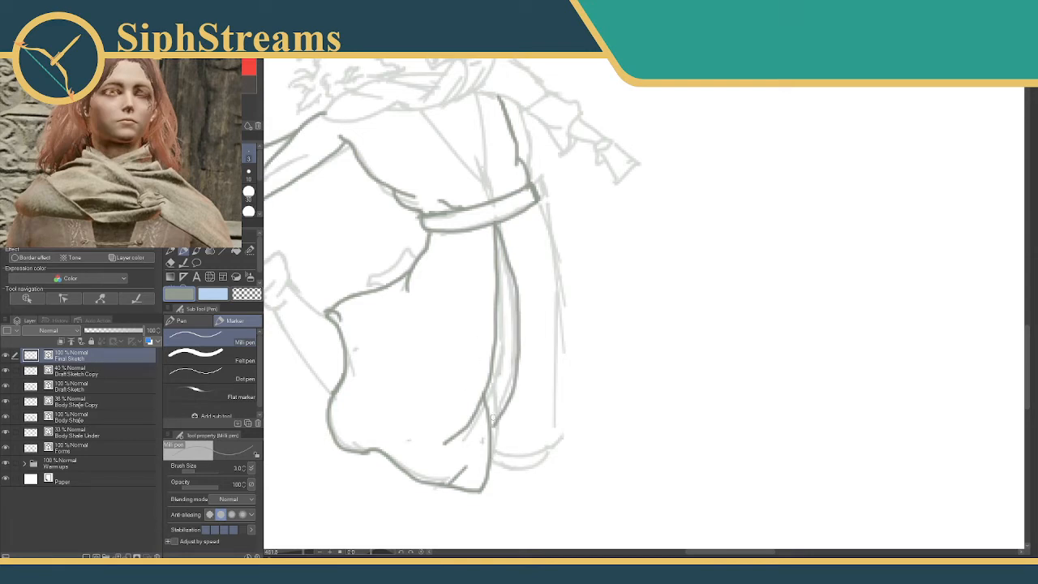
{"action": "mouse_move", "coordinate": [491, 451]}
{"action": "left_mouse_down"}
{"action": "mouse_move", "coordinate": [516, 472]}
{"action": "mouse_move", "coordinate": [562, 440]}
{"action": "left_mouse_up"}
{"action": "left_click_drag", "start_coordinate": [536, 204], "coordinate": [556, 321]}
{"action": "mouse_move", "coordinate": [548, 356]}
{"action": "left_mouse_down"}
{"action": "mouse_move", "coordinate": [545, 424]}
{"action": "mouse_move", "coordinate": [534, 468]}
{"action": "left_mouse_up"}
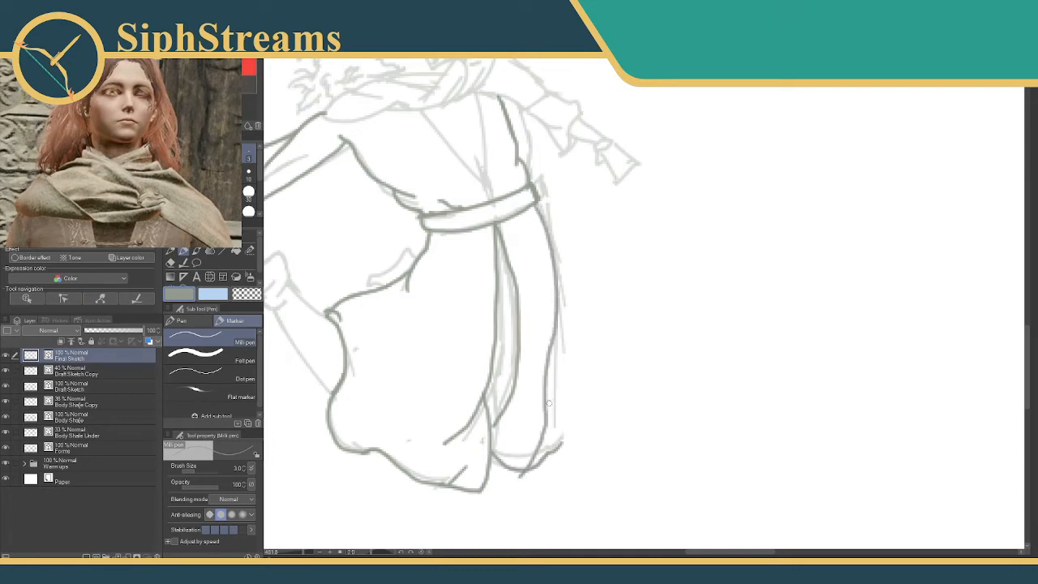
{"action": "key", "text": "ctrl+z"}
{"action": "key", "text": "ctrl+z"}
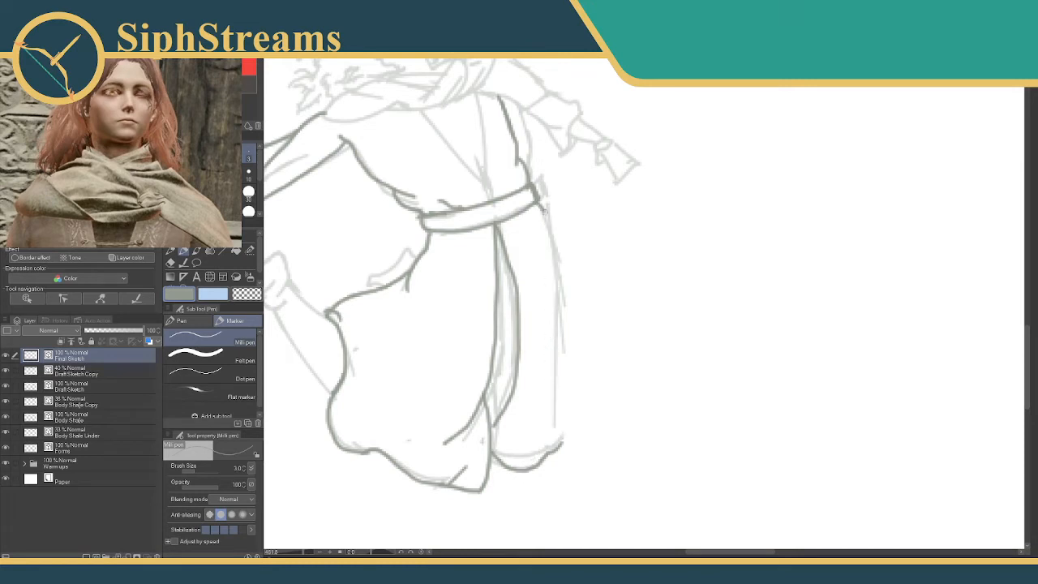
Trace the front panel's outer edge from the belt to the hem, removing the excess hem and fold lines.
{"action": "mouse_move", "coordinate": [535, 206]}
{"action": "left_mouse_down"}
{"action": "mouse_move", "coordinate": [562, 311]}
{"action": "mouse_move", "coordinate": [506, 459]}
{"action": "mouse_move", "coordinate": [544, 439]}
{"action": "mouse_move", "coordinate": [537, 491]}
{"action": "mouse_move", "coordinate": [566, 441]}
{"action": "mouse_move", "coordinate": [519, 488]}
{"action": "mouse_move", "coordinate": [559, 444]}
{"action": "left_mouse_up"}
{"action": "key", "text": "e"}
{"action": "key", "text": "p"}
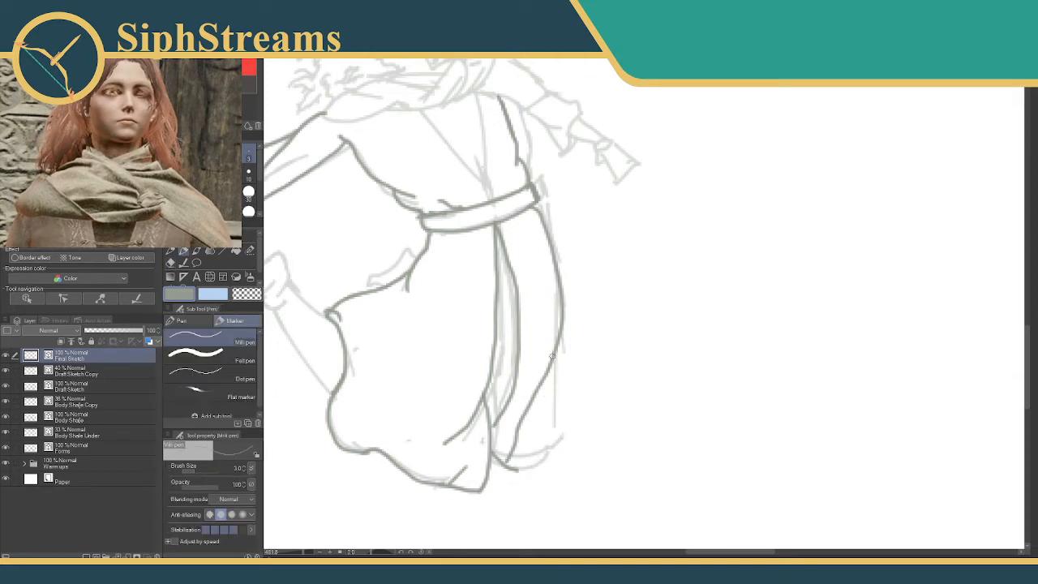
{"action": "mouse_move", "coordinate": [559, 340]}
{"action": "left_mouse_down"}
{"action": "mouse_move", "coordinate": [554, 415]}
{"action": "mouse_move", "coordinate": [536, 458]}
{"action": "mouse_move", "coordinate": [532, 378]}
{"action": "mouse_move", "coordinate": [528, 431]}
{"action": "mouse_move", "coordinate": [511, 469]}
{"action": "left_mouse_up"}
{"action": "key", "text": "e"}
{"action": "left_click", "coordinate": [532, 379]}
{"action": "key", "text": "p"}
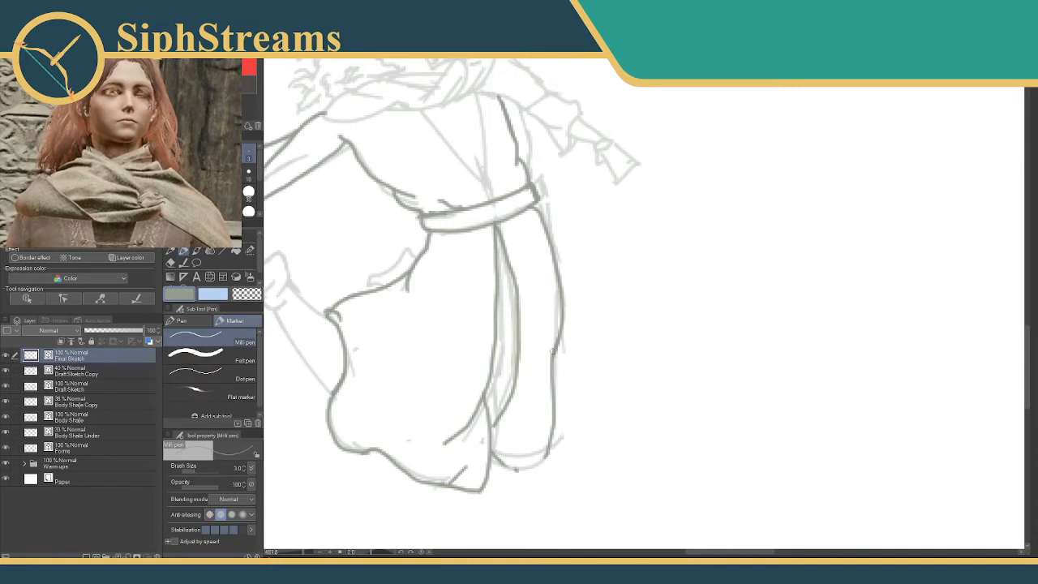
Add a short fold to the front panel's outer edge and redraw its hem higher, trimming the overshooting line ends.
{"action": "left_click_drag", "start_coordinate": [554, 347], "coordinate": [533, 379]}
{"action": "left_click_drag", "start_coordinate": [548, 453], "coordinate": [492, 476]}
{"action": "key", "text": "ctrl+z"}
{"action": "left_click_drag", "start_coordinate": [548, 442], "coordinate": [489, 454]}
{"action": "key", "text": "e"}
{"action": "key", "text": "p"}
{"action": "left_click_drag", "start_coordinate": [558, 421], "coordinate": [545, 444]}
{"action": "key", "text": "e"}
{"action": "key", "text": "p"}
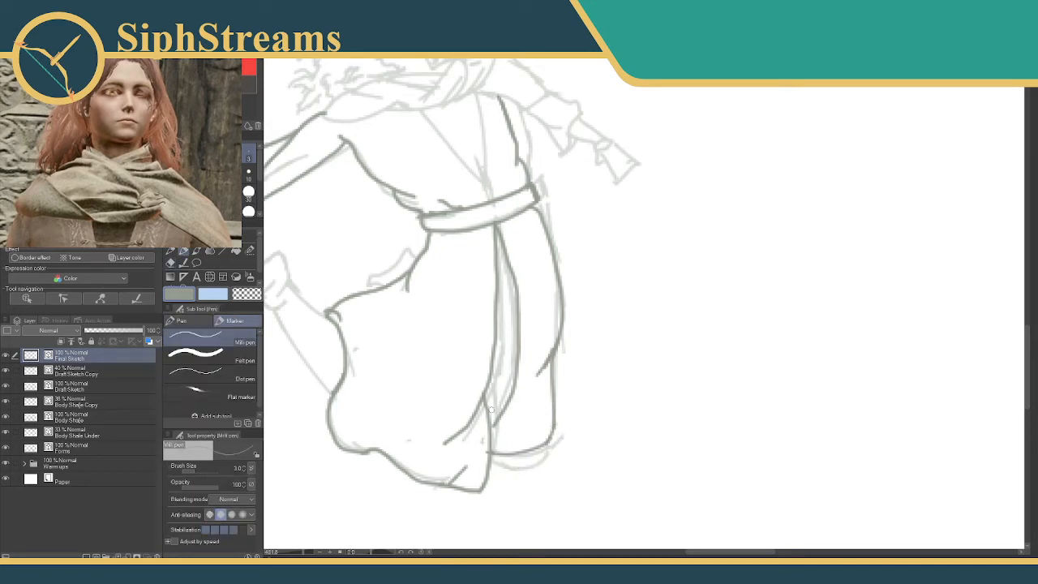
{"action": "key", "text": "e"}
{"action": "left_click_drag", "start_coordinate": [495, 423], "coordinate": [494, 429]}
{"action": "key", "text": "p"}
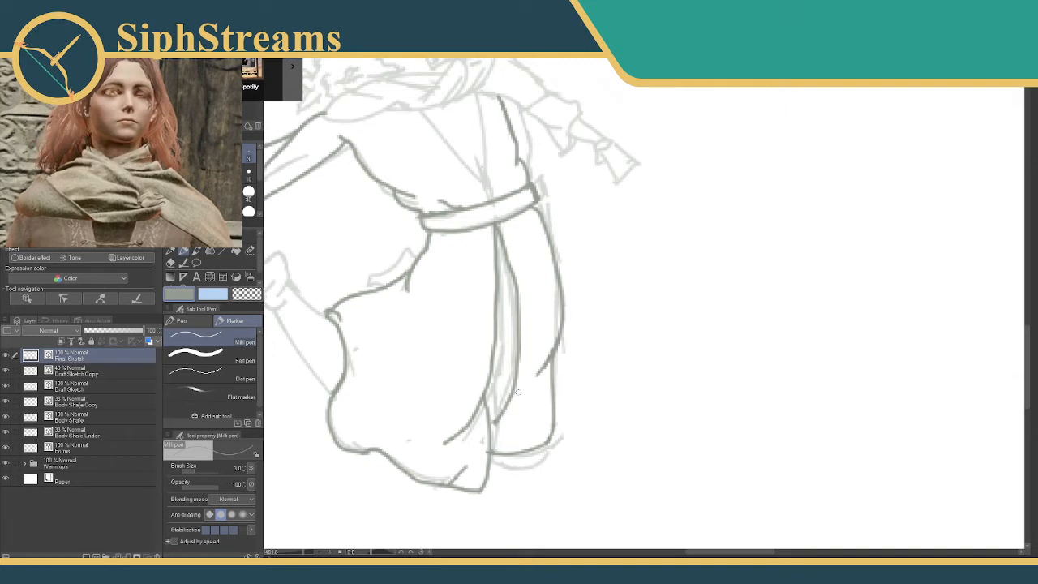
Pick the leather bracer's dark colour from the reference and outline the bracer on the outstretched back forearm, including its lacing.
{"action": "left_click_drag", "start_coordinate": [500, 300], "coordinate": [607, 313]}
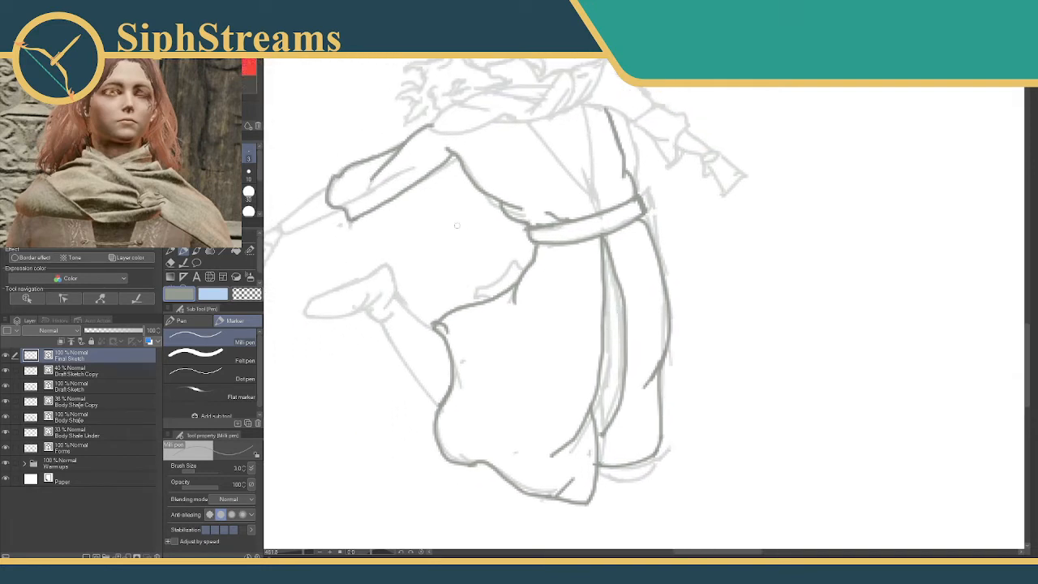
{"action": "left_click_drag", "start_coordinate": [557, 256], "coordinate": [480, 386]}
{"action": "mouse_move", "coordinate": [482, 307]}
{"action": "left_mouse_down"}
{"action": "mouse_move", "coordinate": [568, 318]}
{"action": "mouse_move", "coordinate": [531, 381]}
{"action": "mouse_move", "coordinate": [543, 382]}
{"action": "left_mouse_up"}
{"action": "left_click_drag", "start_coordinate": [304, 554], "coordinate": [309, 554]}
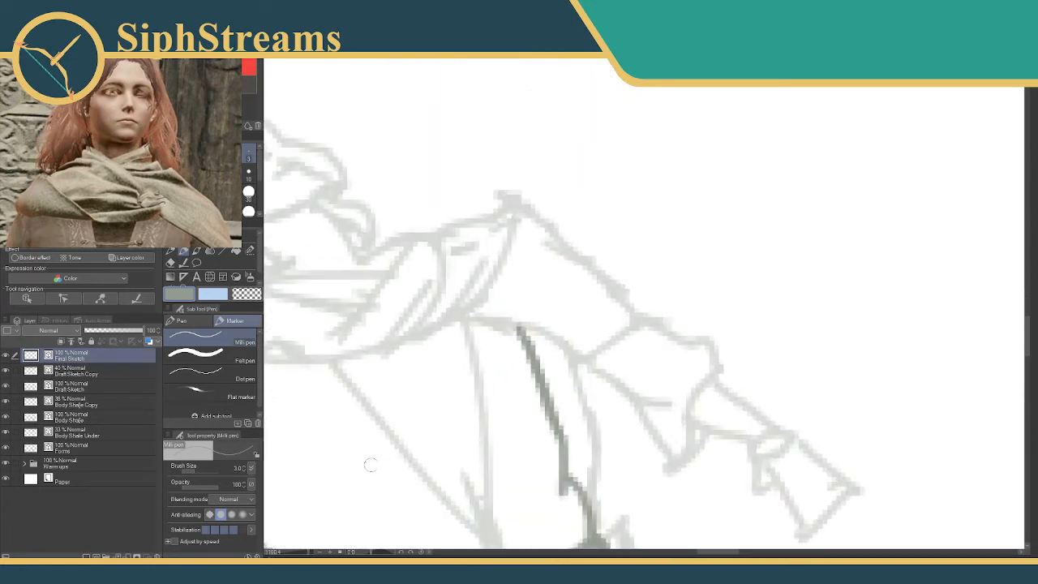
{"action": "left_click_drag", "start_coordinate": [389, 430], "coordinate": [606, 291]}
{"action": "mouse_move", "coordinate": [387, 366]}
{"action": "left_mouse_down"}
{"action": "mouse_move", "coordinate": [720, 242]}
{"action": "mouse_move", "coordinate": [811, 188]}
{"action": "left_mouse_up"}
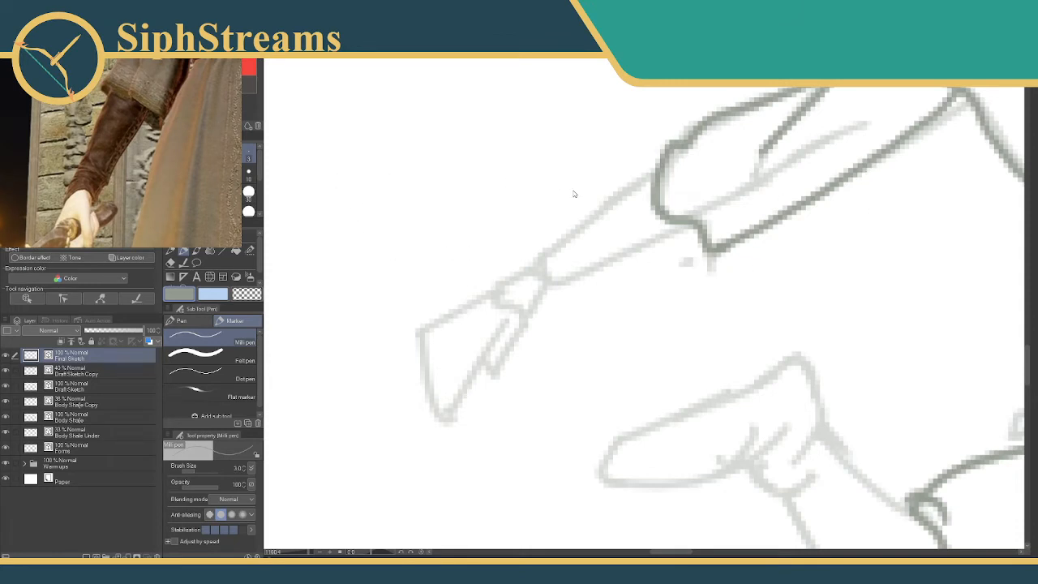
{"action": "left_click", "coordinate": [325, 168]}
{"action": "key", "text": "ctrl+z"}
{"action": "left_click", "coordinate": [185, 93]}
{"action": "mouse_move", "coordinate": [653, 171]}
{"action": "left_mouse_down"}
{"action": "mouse_move", "coordinate": [603, 205]}
{"action": "mouse_move", "coordinate": [621, 189]}
{"action": "mouse_move", "coordinate": [600, 221]}
{"action": "mouse_move", "coordinate": [603, 211]}
{"action": "mouse_move", "coordinate": [523, 264]}
{"action": "mouse_move", "coordinate": [496, 297]}
{"action": "mouse_move", "coordinate": [537, 314]}
{"action": "mouse_move", "coordinate": [520, 309]}
{"action": "mouse_move", "coordinate": [526, 317]}
{"action": "mouse_move", "coordinate": [539, 302]}
{"action": "mouse_move", "coordinate": [534, 281]}
{"action": "mouse_move", "coordinate": [552, 298]}
{"action": "mouse_move", "coordinate": [558, 283]}
{"action": "mouse_move", "coordinate": [682, 233]}
{"action": "mouse_move", "coordinate": [661, 234]}
{"action": "mouse_move", "coordinate": [667, 223]}
{"action": "mouse_move", "coordinate": [543, 281]}
{"action": "mouse_move", "coordinate": [592, 276]}
{"action": "mouse_move", "coordinate": [584, 267]}
{"action": "mouse_move", "coordinate": [670, 233]}
{"action": "left_mouse_up"}
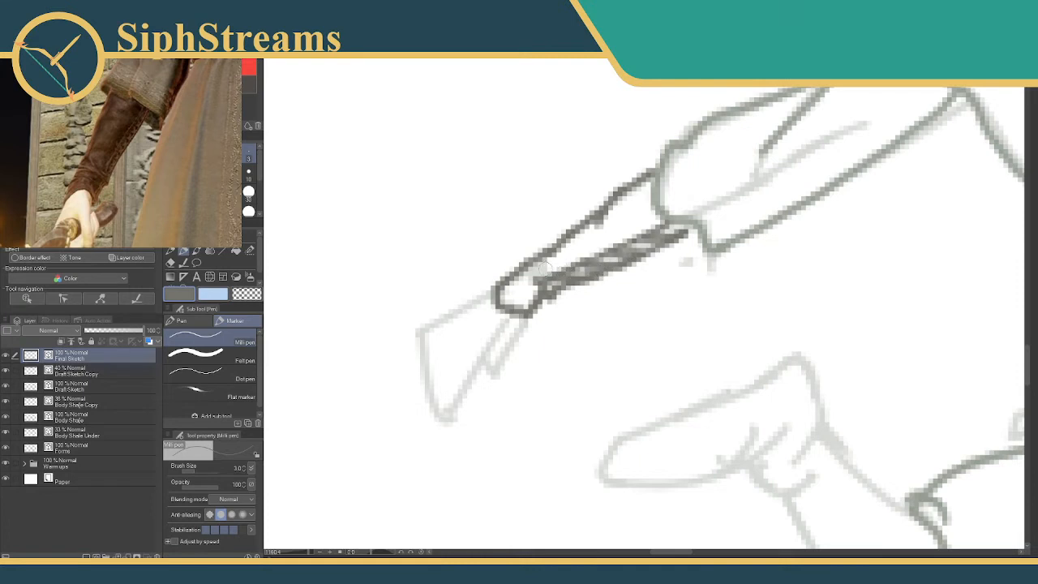
Undo the heavy lacing strokes and redraw the bracer's criss-cross lacing with a brush size of 2.
{"action": "key", "text": "ctrl+z"}
{"action": "key", "text": "ctrl+z"}
{"action": "key", "text": "ctrl+z"}
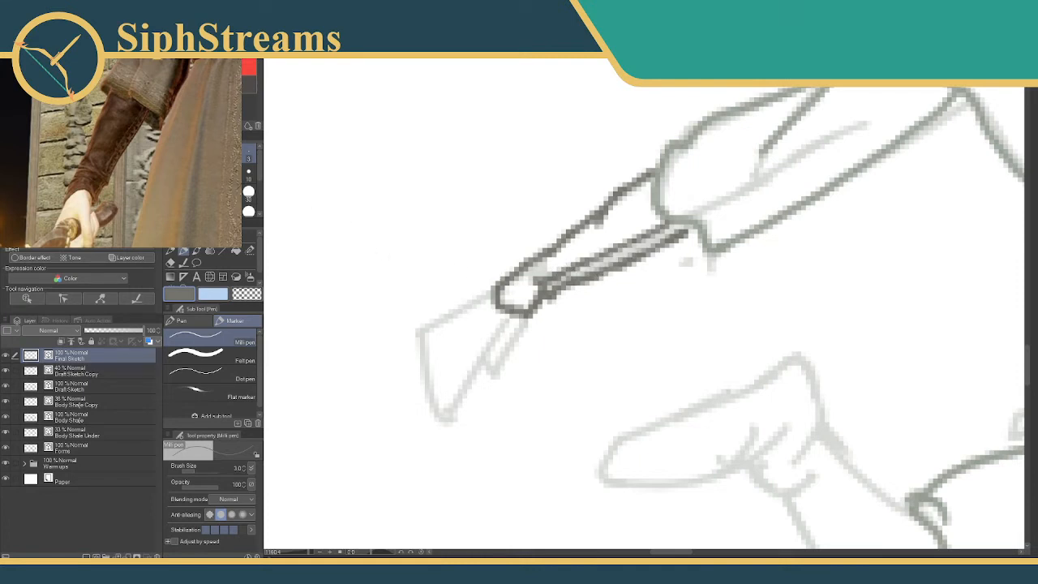
{"action": "key", "text": "bracketleft"}
{"action": "mouse_move", "coordinate": [582, 266]}
{"action": "left_mouse_down"}
{"action": "mouse_move", "coordinate": [642, 243]}
{"action": "mouse_move", "coordinate": [604, 264]}
{"action": "mouse_move", "coordinate": [617, 304]}
{"action": "left_mouse_up"}
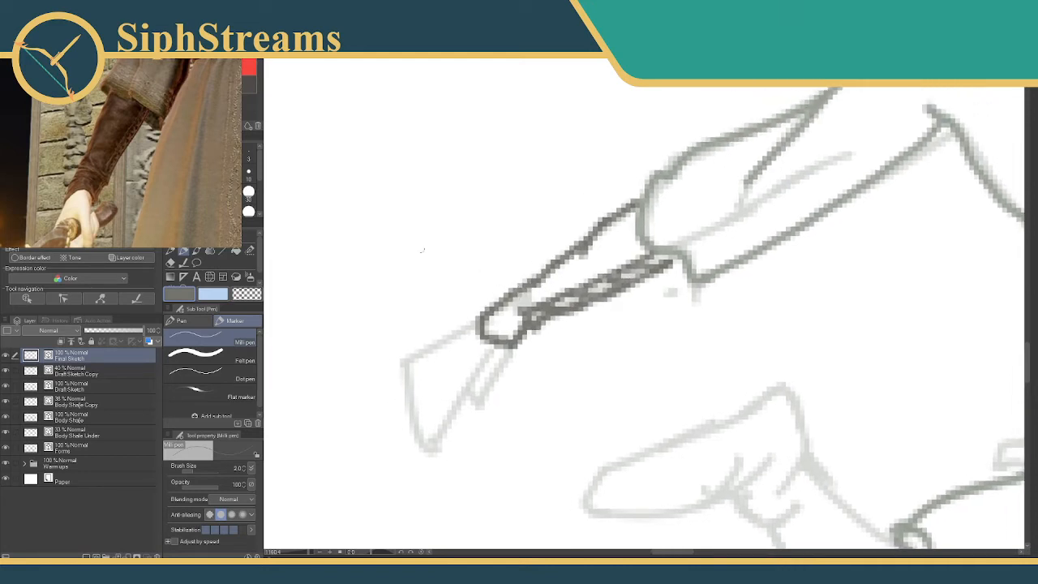
Pick the grey-green line colour from the sleeve and trace the back hand with its thumb and fingers.
{"action": "left_click", "coordinate": [696, 278], "text": "alt"}
{"action": "mouse_move", "coordinate": [558, 230]}
{"action": "left_mouse_down"}
{"action": "mouse_move", "coordinate": [617, 145]}
{"action": "mouse_move", "coordinate": [615, 168]}
{"action": "left_mouse_up"}
{"action": "mouse_move", "coordinate": [509, 291]}
{"action": "left_mouse_down"}
{"action": "mouse_move", "coordinate": [537, 278]}
{"action": "mouse_move", "coordinate": [483, 276]}
{"action": "left_mouse_up"}
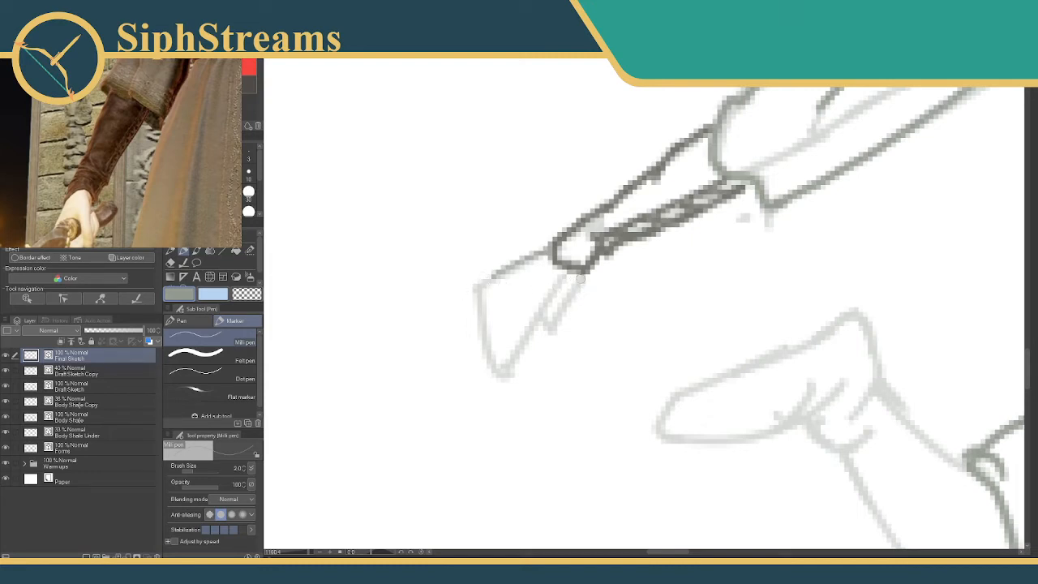
{"action": "left_click_drag", "start_coordinate": [580, 277], "coordinate": [573, 311]}
{"action": "key", "text": "ctrl+z"}
{"action": "mouse_move", "coordinate": [583, 272]}
{"action": "left_mouse_down"}
{"action": "mouse_move", "coordinate": [555, 335]}
{"action": "mouse_move", "coordinate": [543, 327]}
{"action": "mouse_move", "coordinate": [557, 341]}
{"action": "mouse_move", "coordinate": [573, 297]}
{"action": "mouse_move", "coordinate": [554, 332]}
{"action": "left_mouse_up"}
{"action": "mouse_move", "coordinate": [562, 279]}
{"action": "left_mouse_down"}
{"action": "mouse_move", "coordinate": [522, 321]}
{"action": "mouse_move", "coordinate": [538, 308]}
{"action": "mouse_move", "coordinate": [502, 372]}
{"action": "mouse_move", "coordinate": [493, 343]}
{"action": "mouse_move", "coordinate": [493, 353]}
{"action": "mouse_move", "coordinate": [509, 315]}
{"action": "left_mouse_up"}
{"action": "mouse_move", "coordinate": [494, 277]}
{"action": "left_mouse_down"}
{"action": "mouse_move", "coordinate": [472, 305]}
{"action": "mouse_move", "coordinate": [477, 297]}
{"action": "mouse_move", "coordinate": [484, 338]}
{"action": "mouse_move", "coordinate": [488, 308]}
{"action": "mouse_move", "coordinate": [487, 321]}
{"action": "mouse_move", "coordinate": [502, 307]}
{"action": "mouse_move", "coordinate": [484, 344]}
{"action": "left_mouse_up"}
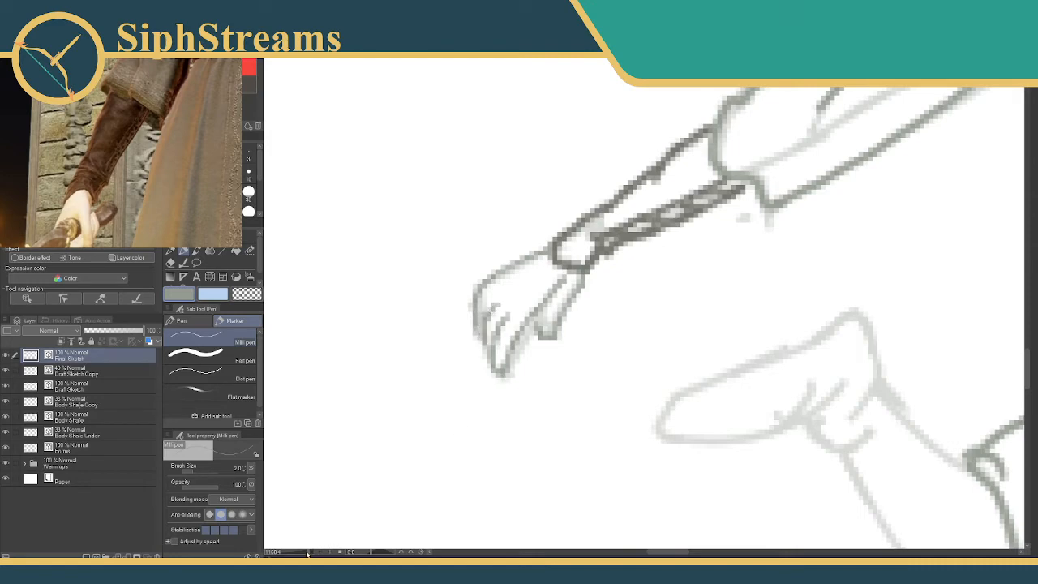
Reshape the back hand's knuckles and outer finger with a tighter contour, erasing the superseded outer lines.
{"action": "mouse_move", "coordinate": [306, 553]}
{"action": "left_mouse_down"}
{"action": "mouse_move", "coordinate": [295, 553]}
{"action": "mouse_move", "coordinate": [313, 554]}
{"action": "left_mouse_up"}
{"action": "mouse_move", "coordinate": [408, 318]}
{"action": "left_mouse_down"}
{"action": "mouse_move", "coordinate": [453, 260]}
{"action": "mouse_move", "coordinate": [497, 237]}
{"action": "left_mouse_up"}
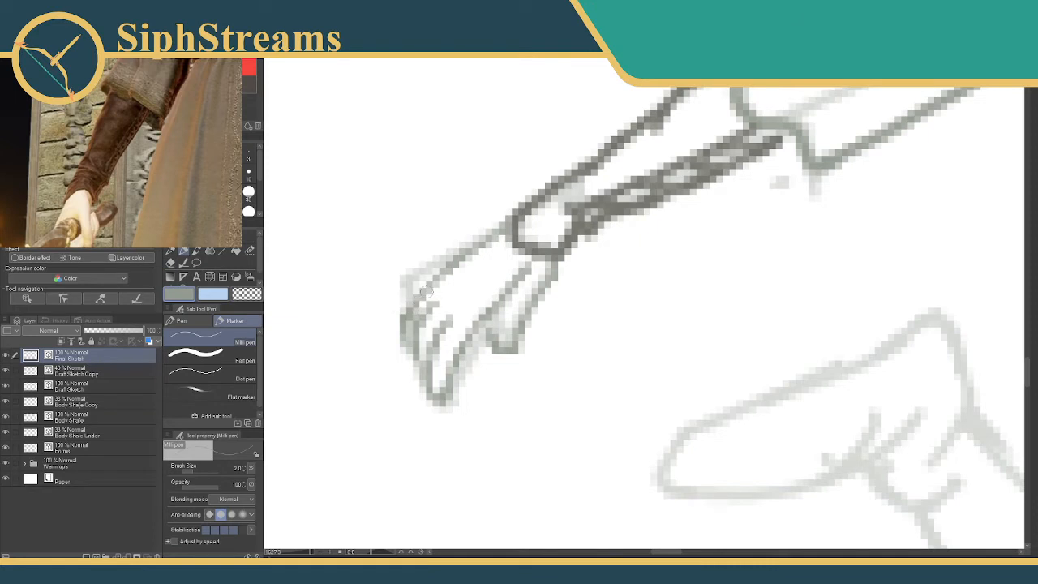
{"action": "key", "text": "e"}
{"action": "mouse_move", "coordinate": [417, 301]}
{"action": "left_mouse_down"}
{"action": "mouse_move", "coordinate": [398, 327]}
{"action": "mouse_move", "coordinate": [455, 263]}
{"action": "left_mouse_up"}
{"action": "key", "text": "p"}
{"action": "mouse_move", "coordinate": [422, 318]}
{"action": "left_mouse_down"}
{"action": "mouse_move", "coordinate": [461, 289]}
{"action": "mouse_move", "coordinate": [457, 306]}
{"action": "left_mouse_up"}
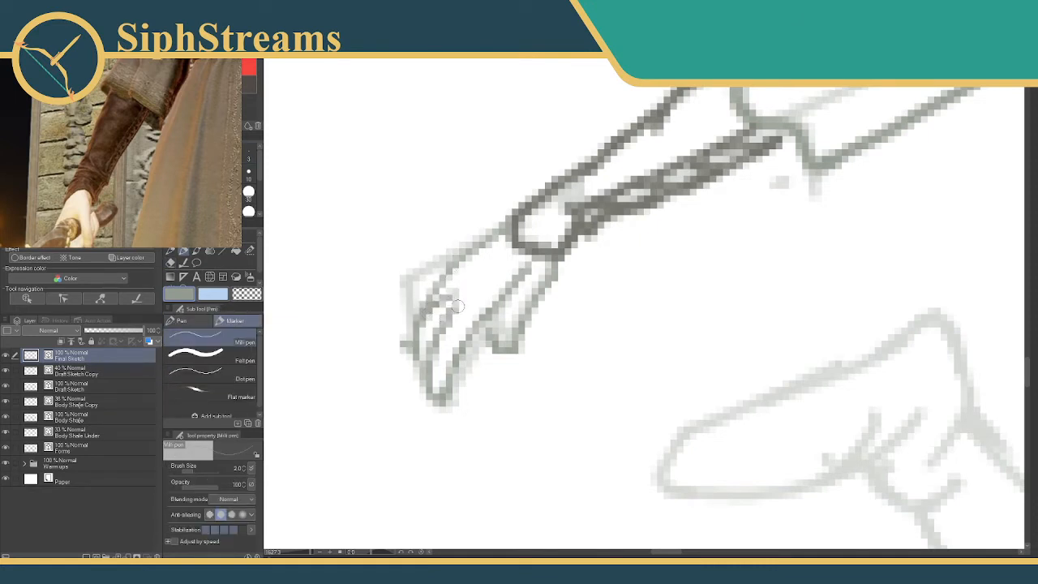
{"action": "key", "text": "ctrl+z"}
{"action": "key", "text": "ctrl+z"}
{"action": "key", "text": "ctrl+z"}
{"action": "mouse_move", "coordinate": [417, 317]}
{"action": "left_mouse_down"}
{"action": "mouse_move", "coordinate": [439, 272]}
{"action": "mouse_move", "coordinate": [463, 260]}
{"action": "left_mouse_up"}
{"action": "key", "text": "e"}
{"action": "left_click_drag", "start_coordinate": [404, 335], "coordinate": [400, 362]}
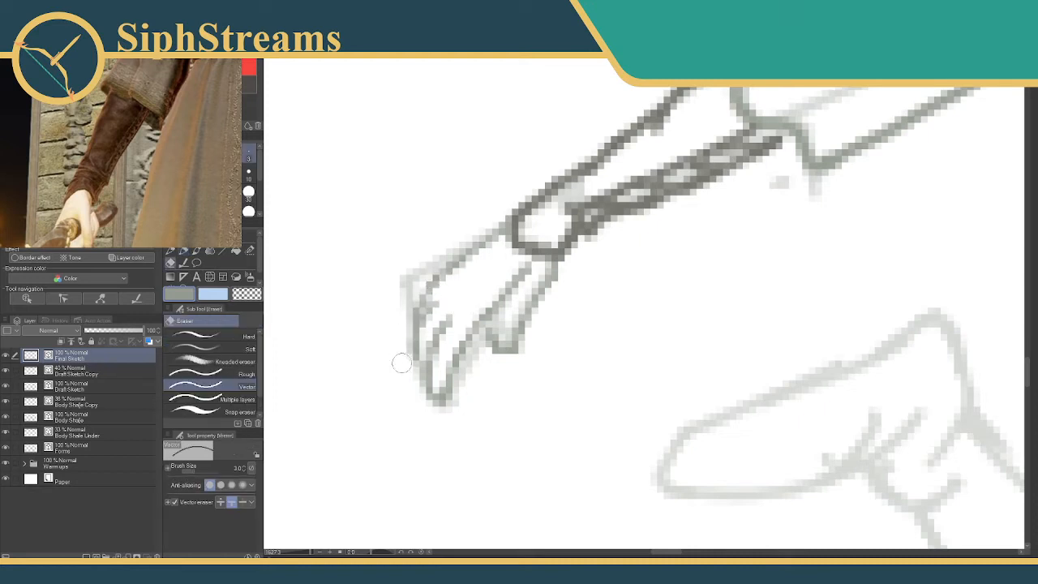
{"action": "key", "text": "p"}
Add the small finger lines between the back hand's fingertips and thumb.
{"action": "left_click", "coordinate": [300, 553]}
{"action": "left_click_drag", "start_coordinate": [300, 553], "coordinate": [306, 554]}
{"action": "left_click_drag", "start_coordinate": [544, 333], "coordinate": [550, 342]}
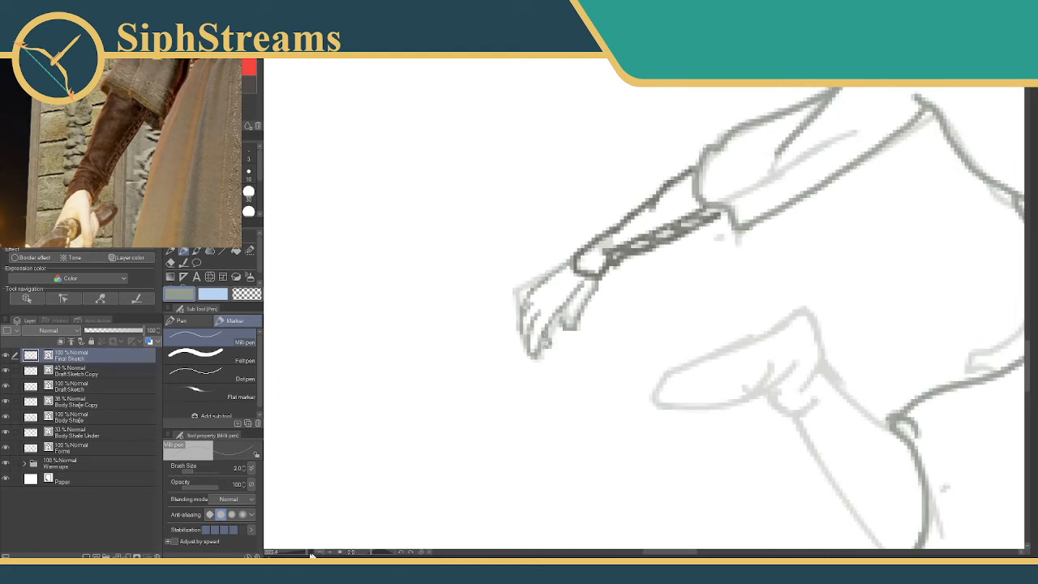
{"action": "left_click_drag", "start_coordinate": [313, 553], "coordinate": [306, 553]}
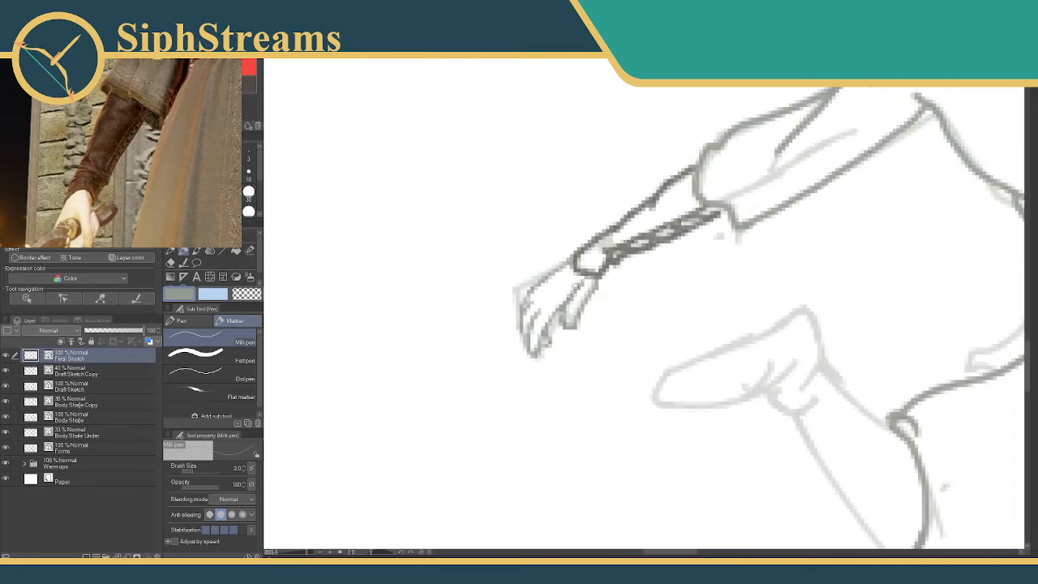
{"action": "key", "text": "e"}
{"action": "key", "text": "p"}
{"action": "mouse_move", "coordinate": [569, 304]}
{"action": "left_mouse_down"}
{"action": "mouse_move", "coordinate": [571, 257]}
{"action": "mouse_move", "coordinate": [558, 235]}
{"action": "left_mouse_up"}
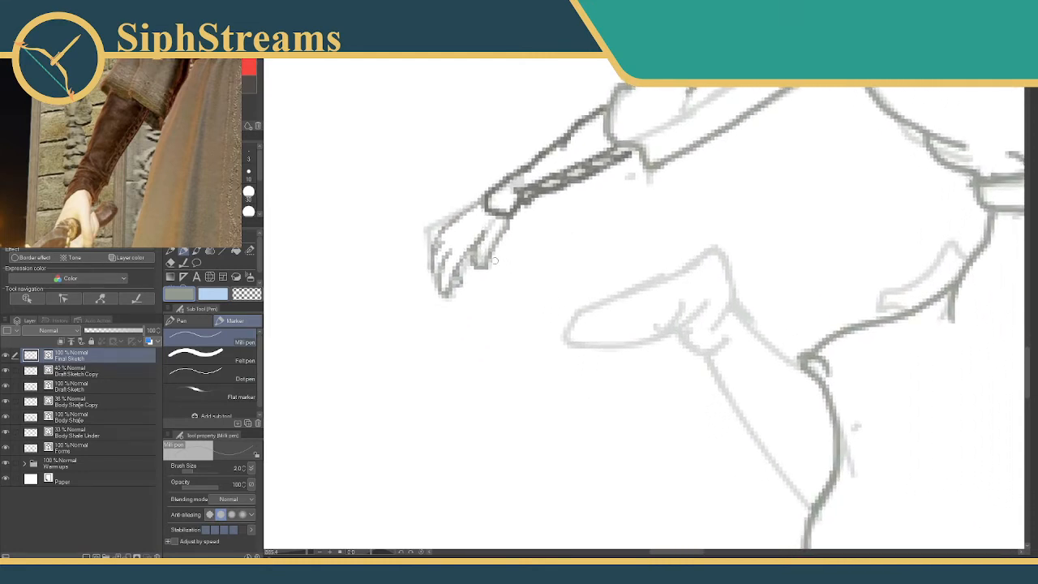
{"action": "left_click_drag", "start_coordinate": [720, 232], "coordinate": [546, 344]}
{"action": "left_click_drag", "start_coordinate": [632, 244], "coordinate": [185, 438]}
{"action": "left_click_drag", "start_coordinate": [609, 278], "coordinate": [660, 204]}
{"action": "left_click_drag", "start_coordinate": [592, 262], "coordinate": [715, 264]}
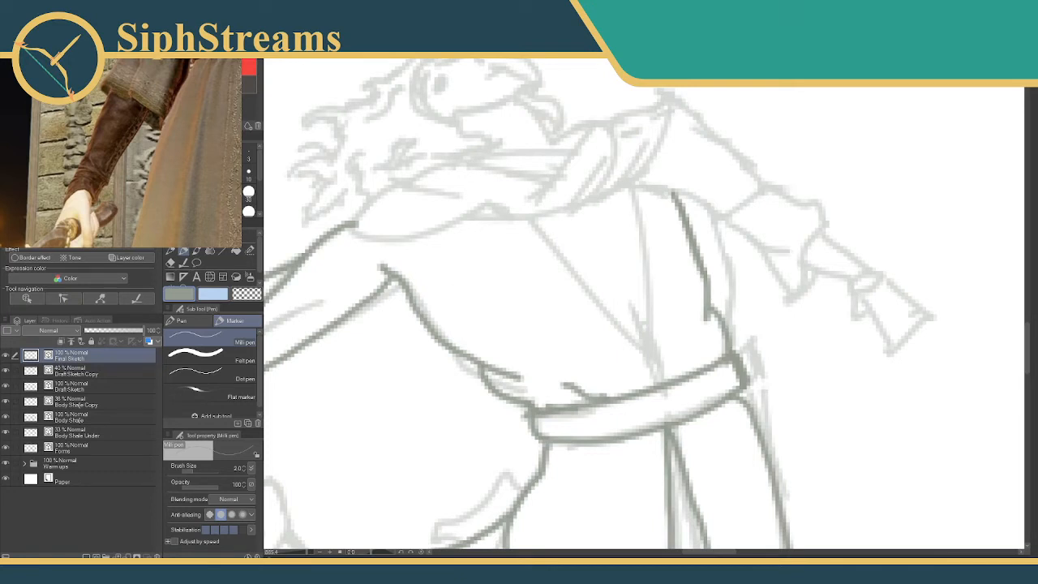
{"action": "left_click", "coordinate": [248, 154]}
{"action": "mouse_move", "coordinate": [710, 209]}
{"action": "left_mouse_down"}
{"action": "mouse_move", "coordinate": [723, 120]}
{"action": "mouse_move", "coordinate": [832, 128]}
{"action": "mouse_move", "coordinate": [691, 228]}
{"action": "mouse_move", "coordinate": [683, 221]}
{"action": "left_mouse_up"}
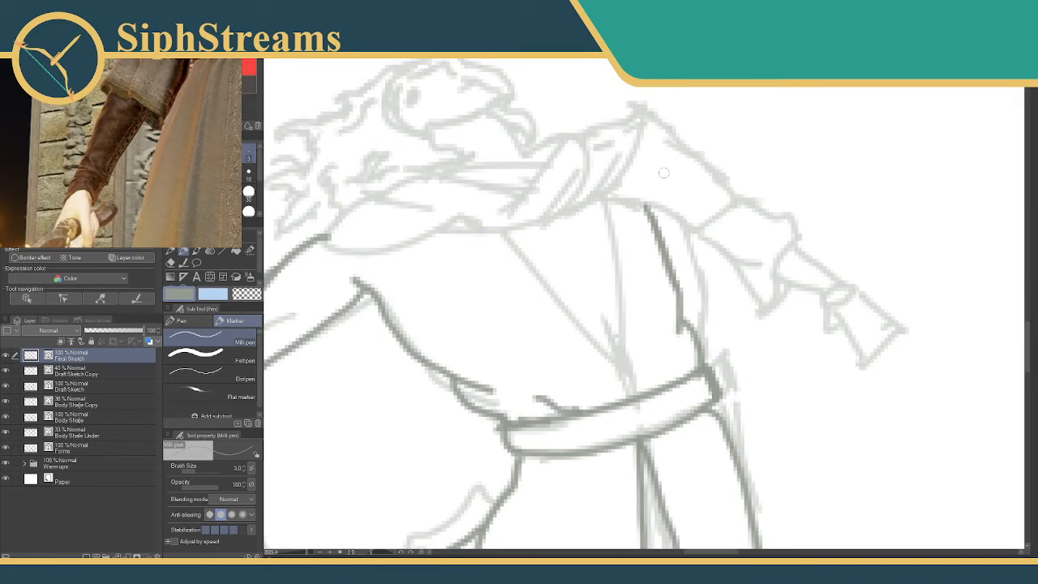
{"action": "mouse_move", "coordinate": [451, 310]}
{"action": "left_mouse_down"}
{"action": "mouse_move", "coordinate": [554, 256]}
{"action": "mouse_move", "coordinate": [772, 209]}
{"action": "left_mouse_up"}
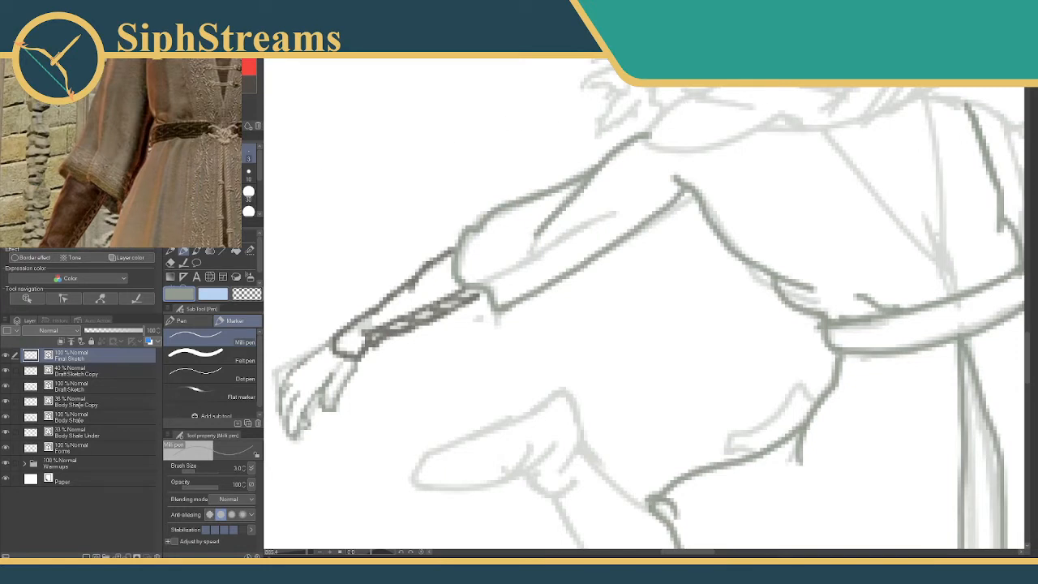
Draw the trim bands around the back sleeve's cuff in a lighter grey-green with a brush size of 2.
{"action": "left_click", "coordinate": [246, 69]}
{"action": "left_click_drag", "start_coordinate": [497, 213], "coordinate": [496, 258]}
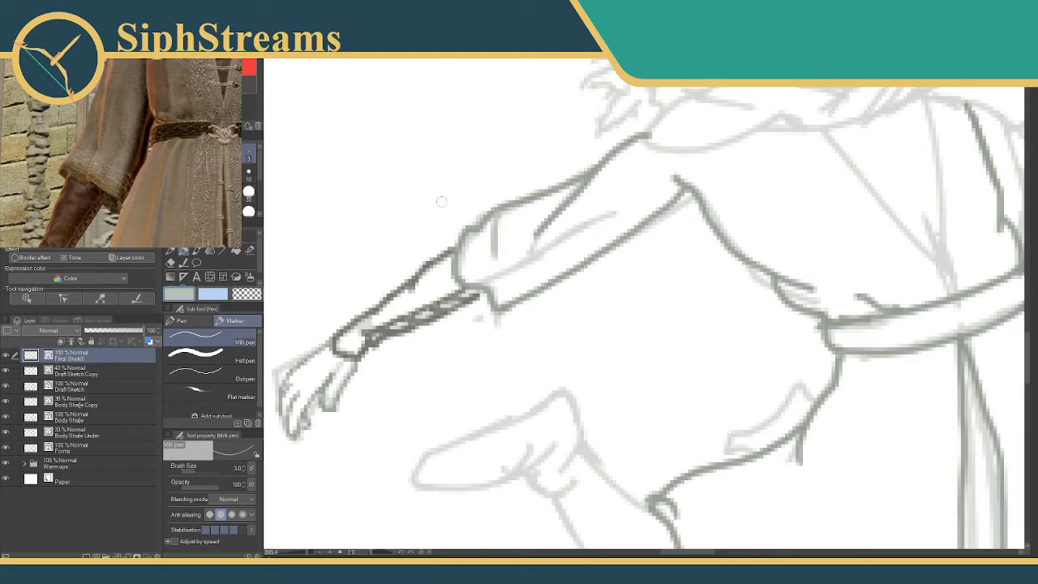
{"action": "key", "text": "ctrl+z"}
{"action": "key", "text": "ctrl+z"}
{"action": "key", "text": "bracketleft"}
{"action": "mouse_move", "coordinate": [497, 212]}
{"action": "left_mouse_down"}
{"action": "mouse_move", "coordinate": [497, 250]}
{"action": "mouse_move", "coordinate": [479, 272]}
{"action": "mouse_move", "coordinate": [513, 298]}
{"action": "mouse_move", "coordinate": [527, 289]}
{"action": "left_mouse_up"}
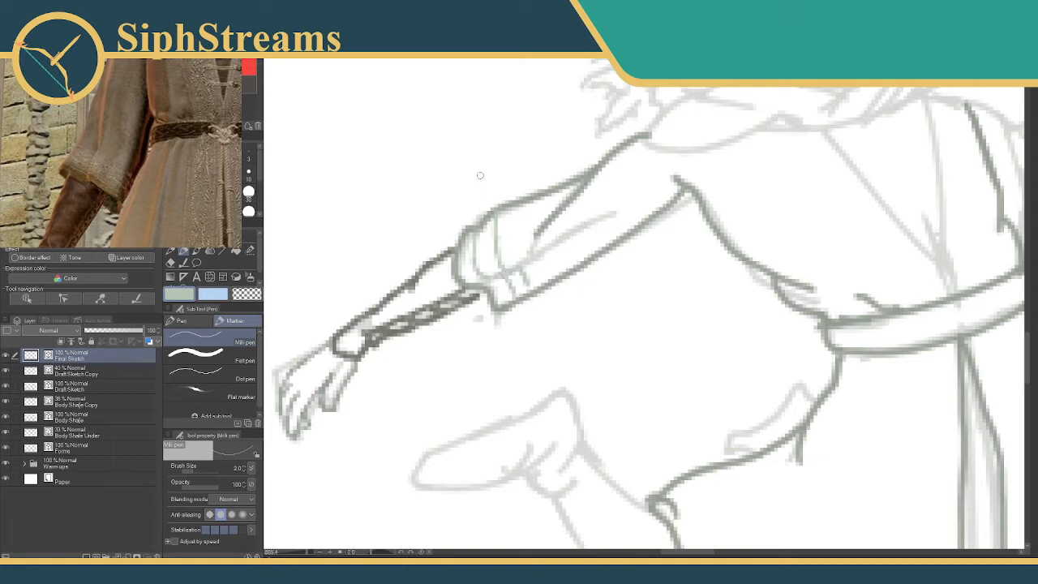
Trace the fold running inward from the back sleeve's cuff in the darker grey-green and trim the end of the adjoining crease.
{"action": "mouse_move", "coordinate": [429, 123]}
{"action": "left_mouse_down"}
{"action": "mouse_move", "coordinate": [423, 162]}
{"action": "mouse_move", "coordinate": [444, 186]}
{"action": "left_mouse_up"}
{"action": "key", "text": "ctrl+z"}
{"action": "key", "text": "ctrl+z"}
{"action": "left_click", "coordinate": [461, 263], "text": "alt"}
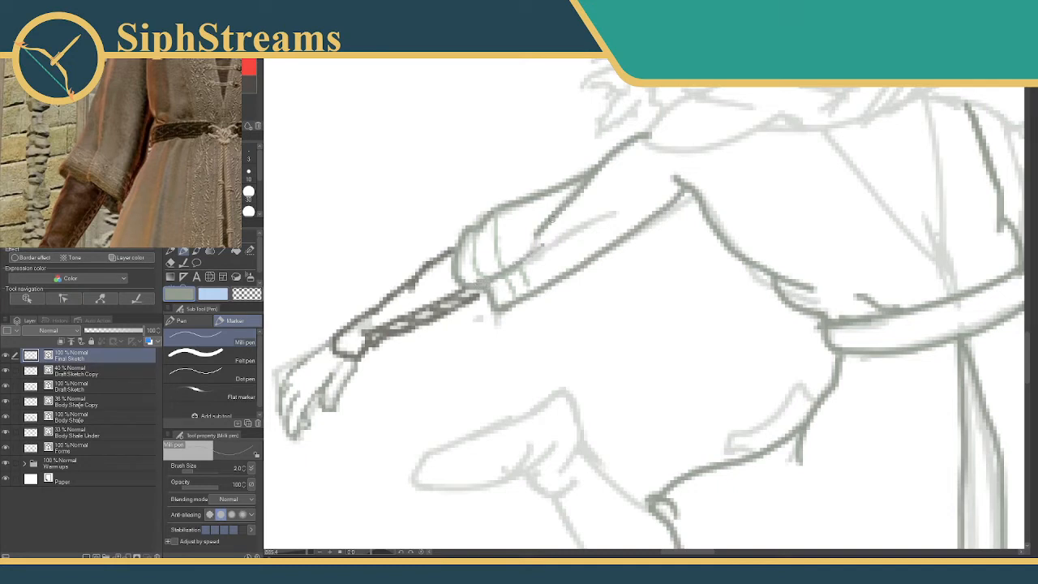
{"action": "key", "text": "e"}
{"action": "mouse_move", "coordinate": [538, 235]}
{"action": "left_mouse_down"}
{"action": "mouse_move", "coordinate": [595, 172]}
{"action": "mouse_move", "coordinate": [537, 228]}
{"action": "left_mouse_up"}
{"action": "key", "text": "p"}
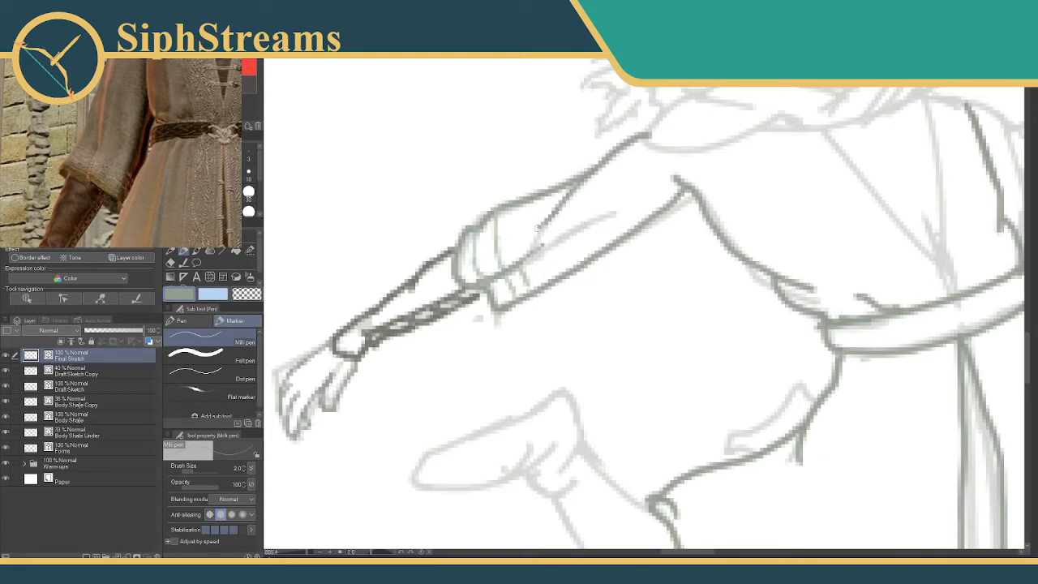
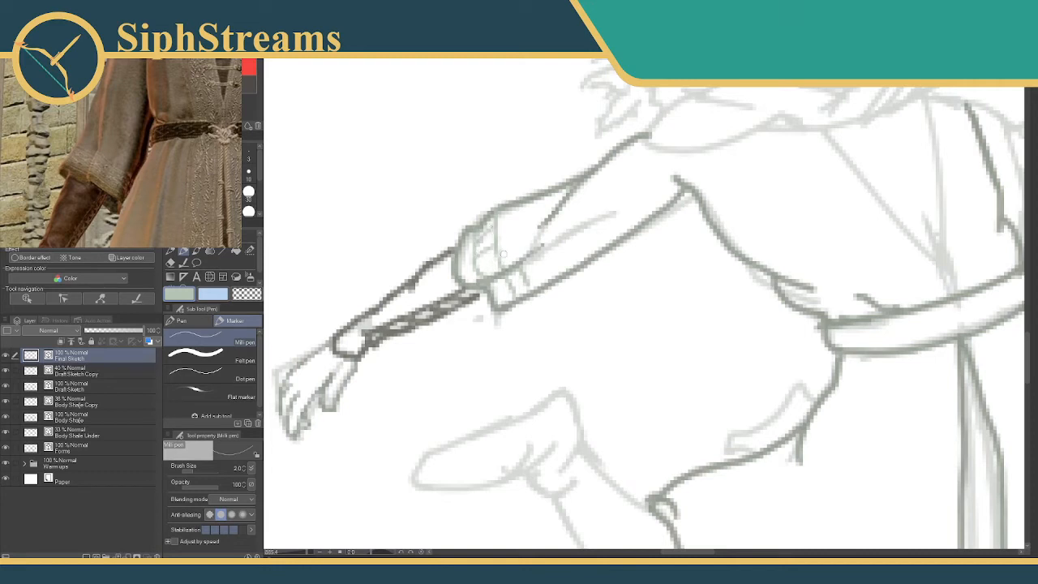
Fill the trim bands around the back sleeve's cuff with small pattern marks in the lighter grey-green.
{"action": "left_click_drag", "start_coordinate": [480, 260], "coordinate": [519, 285]}
{"action": "mouse_move", "coordinate": [491, 226]}
{"action": "left_mouse_down"}
{"action": "mouse_move", "coordinate": [481, 277]}
{"action": "mouse_move", "coordinate": [520, 295]}
{"action": "left_mouse_up"}
{"action": "left_click_drag", "start_coordinate": [641, 221], "coordinate": [475, 199]}
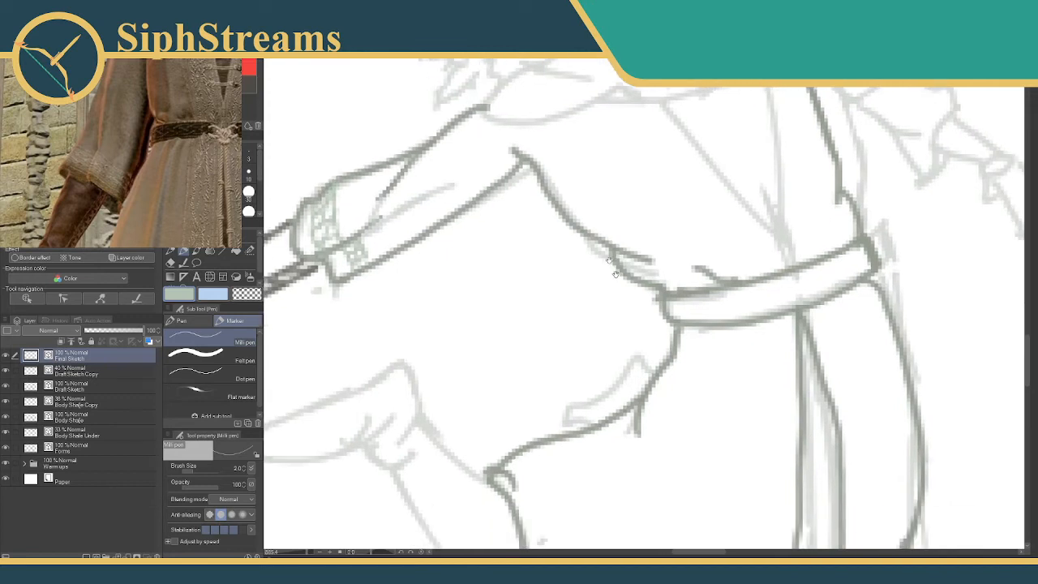
Draw the two converging edges of the tunic's V-shaped neckline in the darker grey-green with a brush size of 3.
{"action": "mouse_move", "coordinate": [613, 268]}
{"action": "left_mouse_down"}
{"action": "mouse_move", "coordinate": [595, 116]}
{"action": "mouse_move", "coordinate": [583, 151]}
{"action": "mouse_move", "coordinate": [616, 329]}
{"action": "mouse_move", "coordinate": [590, 279]}
{"action": "mouse_move", "coordinate": [529, 438]}
{"action": "mouse_move", "coordinate": [437, 456]}
{"action": "left_mouse_up"}
{"action": "left_click_drag", "start_coordinate": [499, 322], "coordinate": [492, 284]}
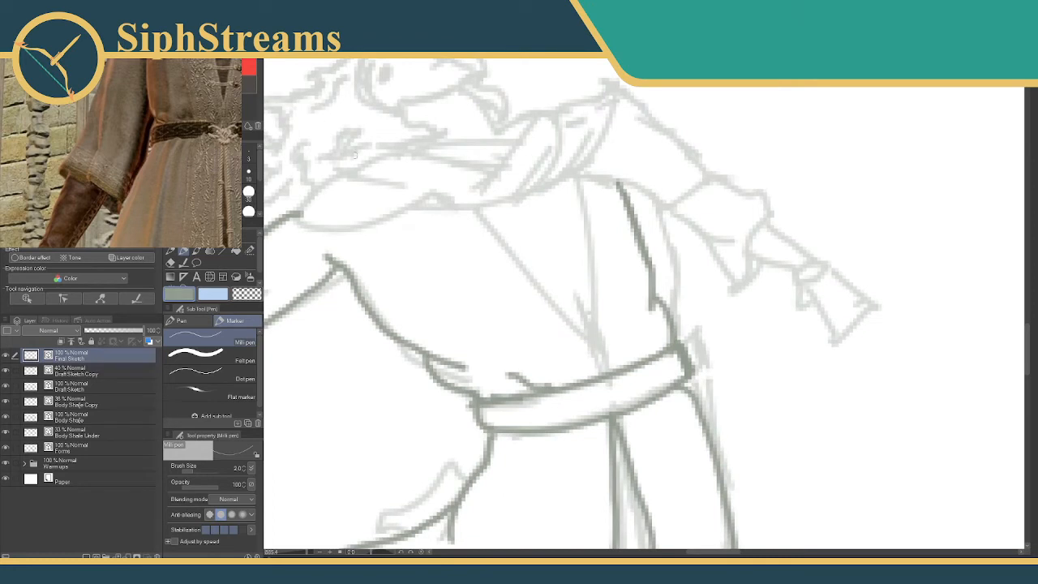
{"action": "left_click", "coordinate": [248, 157]}
{"action": "left_click_drag", "start_coordinate": [535, 193], "coordinate": [565, 294]}
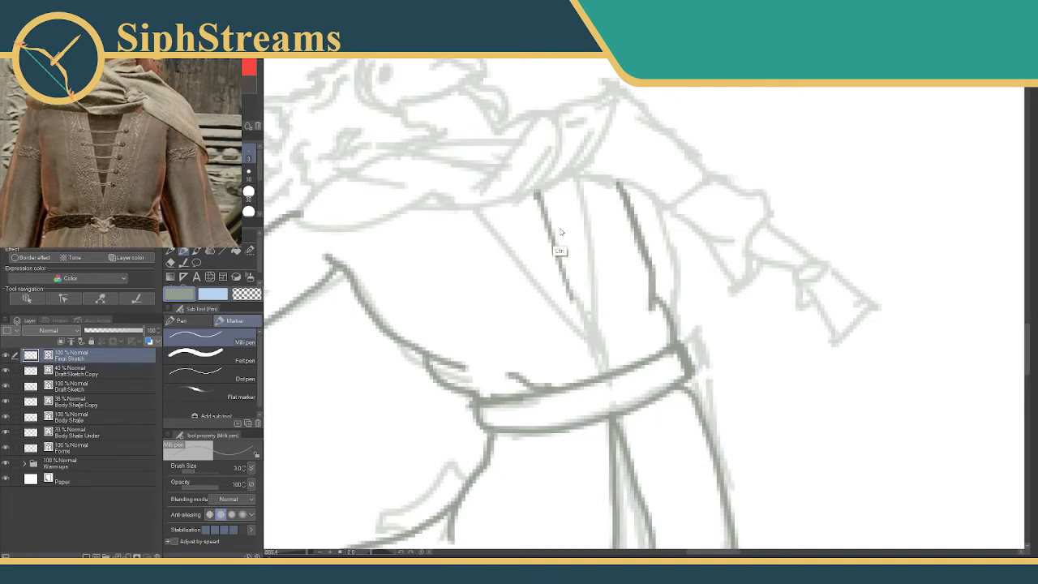
{"action": "key", "text": "ctrl+z"}
{"action": "left_click_drag", "start_coordinate": [555, 190], "coordinate": [580, 310]}
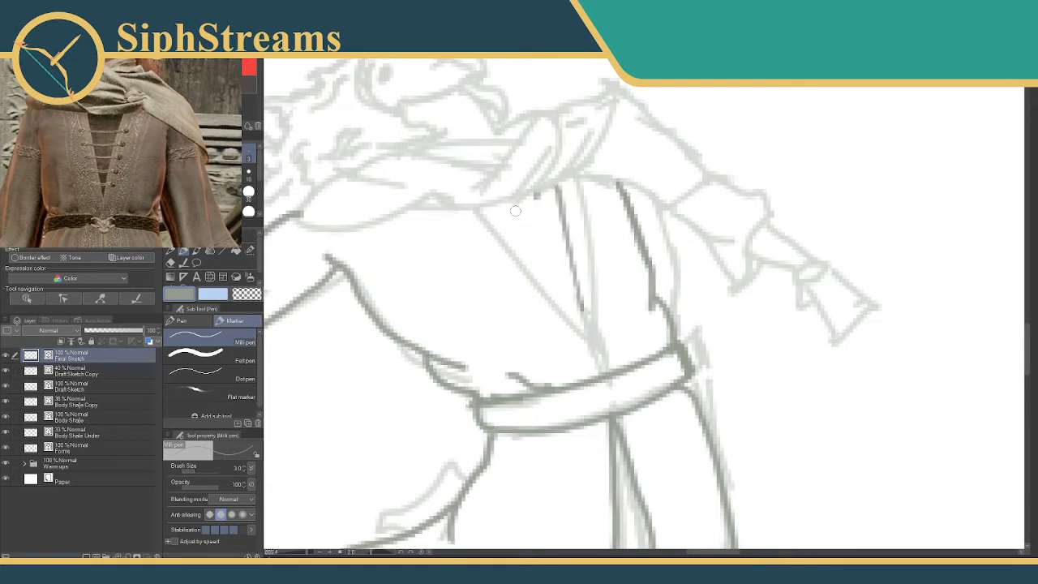
{"action": "left_click_drag", "start_coordinate": [510, 206], "coordinate": [582, 316]}
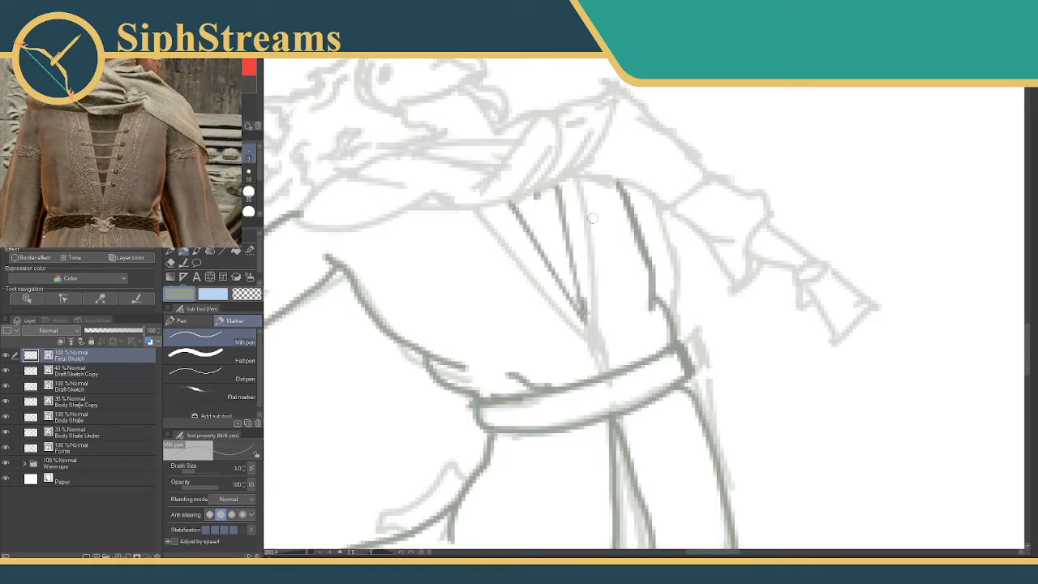
{"action": "left_click", "coordinate": [242, 142]}
{"action": "left_click_drag", "start_coordinate": [591, 187], "coordinate": [605, 345]}
{"action": "left_click_drag", "start_coordinate": [476, 215], "coordinate": [541, 291]}
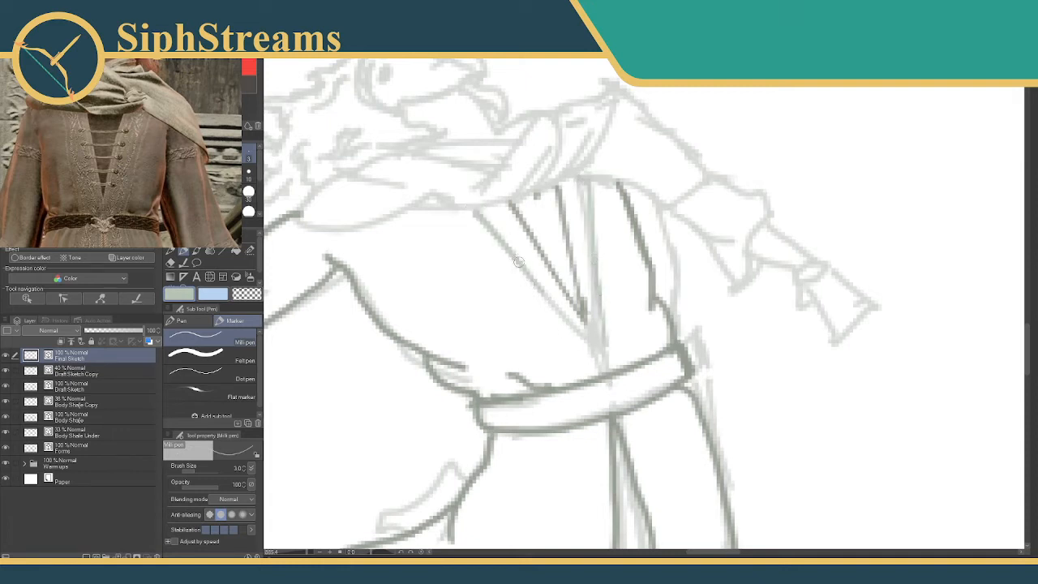
{"action": "key", "text": "ctrl+z"}
{"action": "key", "text": "ctrl+z"}
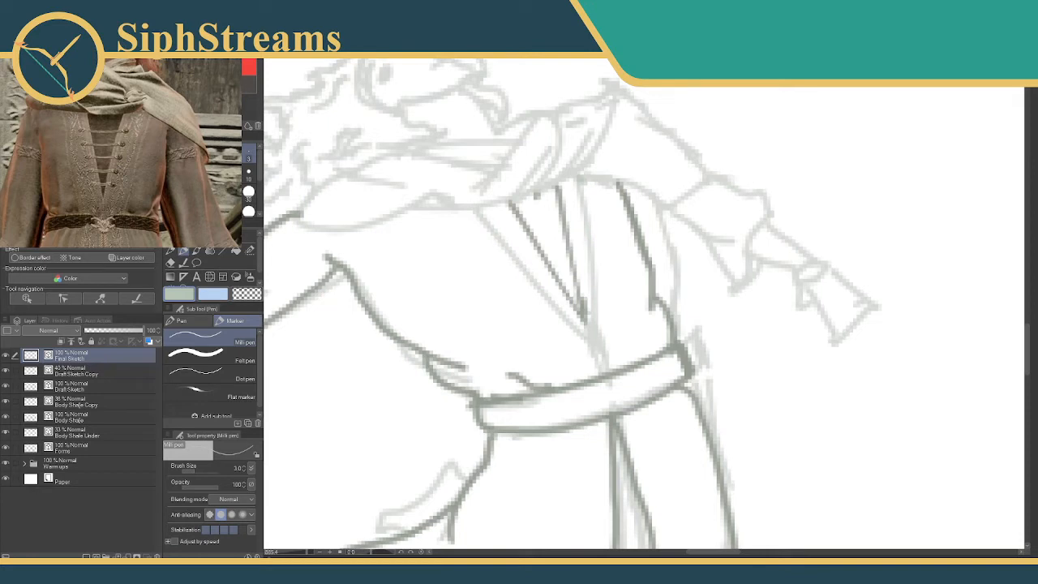
Draw the outer trim lines flanking both sides of the V neckline down to the belt in lighter grey-green at brush size 2.
{"action": "key", "text": "bracketleft"}
{"action": "left_click_drag", "start_coordinate": [590, 178], "coordinate": [615, 361]}
{"action": "left_click_drag", "start_coordinate": [476, 212], "coordinate": [596, 389]}
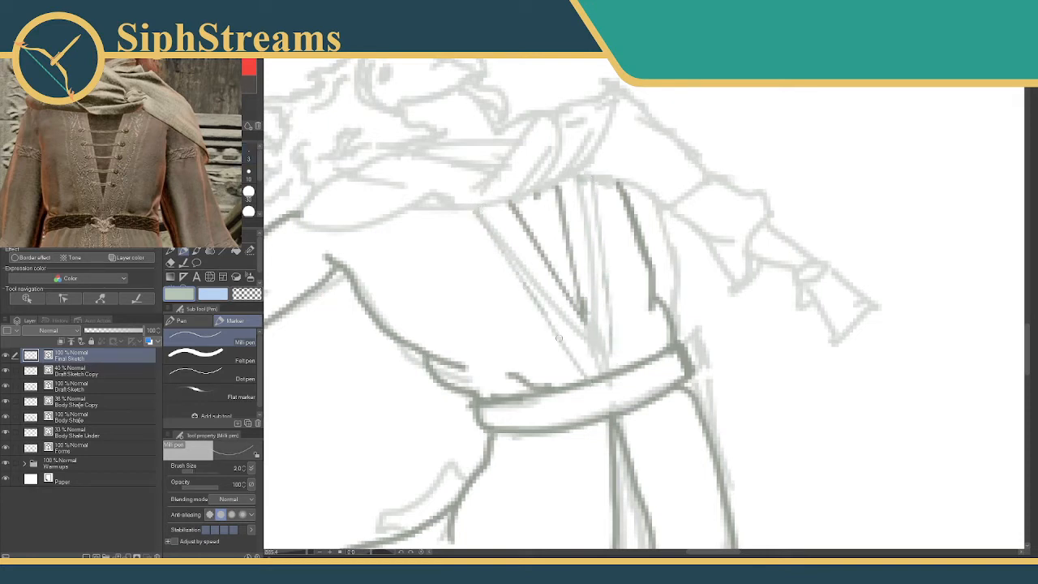
{"action": "left_click_drag", "start_coordinate": [612, 331], "coordinate": [615, 367]}
Draw a trim line parallel to the front skirt panel's opening edge, running from the belt down to the hem fold.
{"action": "mouse_move", "coordinate": [583, 406]}
{"action": "left_mouse_down"}
{"action": "mouse_move", "coordinate": [535, 236]}
{"action": "mouse_move", "coordinate": [542, 324]}
{"action": "mouse_move", "coordinate": [544, 190]}
{"action": "mouse_move", "coordinate": [523, 294]}
{"action": "left_mouse_up"}
{"action": "key", "text": "ctrl+z"}
{"action": "left_click_drag", "start_coordinate": [543, 177], "coordinate": [533, 324]}
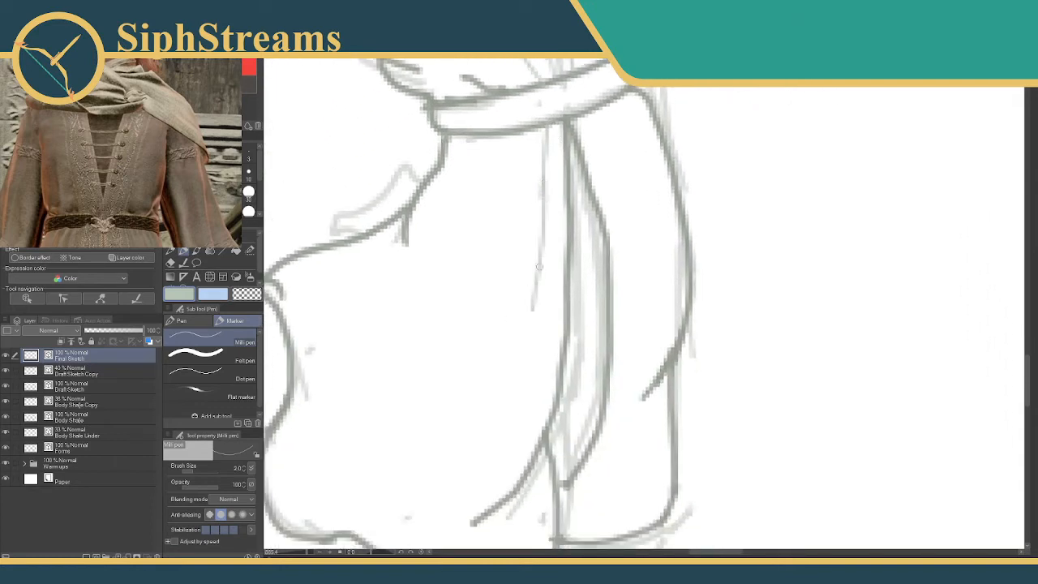
{"action": "left_click_drag", "start_coordinate": [539, 267], "coordinate": [515, 460]}
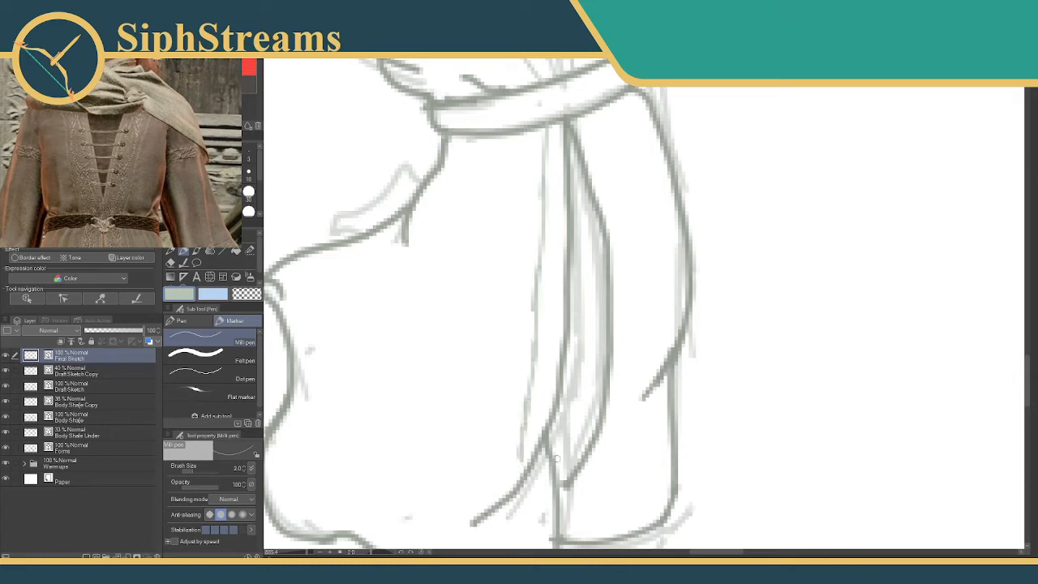
{"action": "left_click_drag", "start_coordinate": [550, 397], "coordinate": [505, 265]}
Continue the trim line along the turned-back fold at the bottom of the front skirt panel and tidy its end.
{"action": "left_click_drag", "start_coordinate": [477, 318], "coordinate": [500, 389]}
{"action": "mouse_move", "coordinate": [487, 347]}
{"action": "left_mouse_down"}
{"action": "mouse_move", "coordinate": [496, 393]}
{"action": "mouse_move", "coordinate": [477, 450]}
{"action": "left_mouse_up"}
{"action": "key", "text": "ctrl+z"}
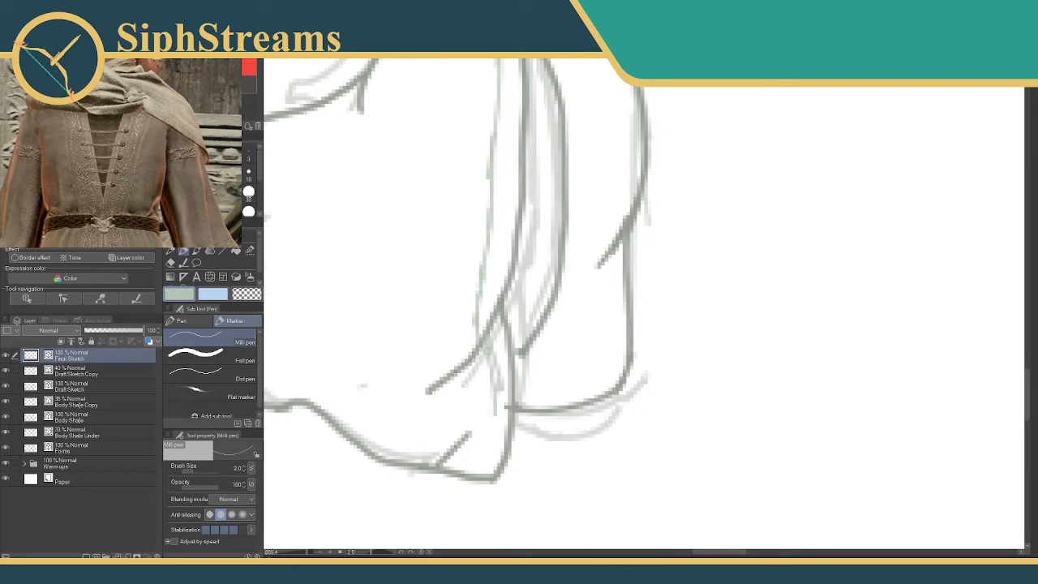
{"action": "mouse_move", "coordinate": [491, 350]}
{"action": "left_mouse_down"}
{"action": "mouse_move", "coordinate": [508, 407]}
{"action": "mouse_move", "coordinate": [491, 394]}
{"action": "left_mouse_up"}
{"action": "key", "text": "e"}
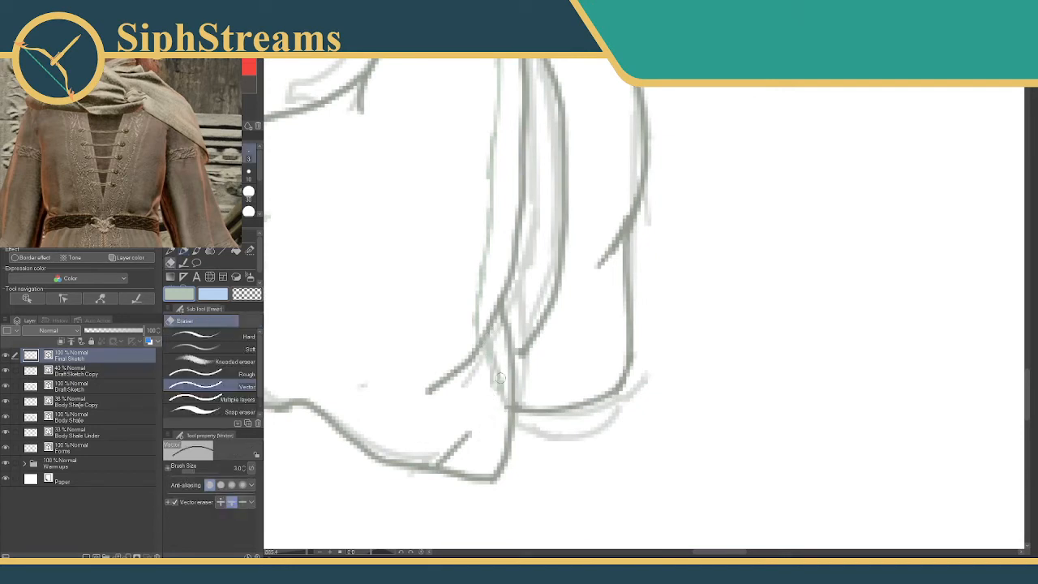
{"action": "key", "text": "p"}
{"action": "left_click_drag", "start_coordinate": [502, 318], "coordinate": [481, 327]}
Draw the matching trim line down the far skirt panel, curving it inward toward the panel's lower tip.
{"action": "mouse_move", "coordinate": [477, 65]}
{"action": "left_mouse_down"}
{"action": "mouse_move", "coordinate": [429, 267]}
{"action": "mouse_move", "coordinate": [406, 262]}
{"action": "left_mouse_up"}
{"action": "mouse_move", "coordinate": [453, 189]}
{"action": "left_mouse_down"}
{"action": "mouse_move", "coordinate": [495, 268]}
{"action": "mouse_move", "coordinate": [503, 327]}
{"action": "left_mouse_up"}
{"action": "left_click_drag", "start_coordinate": [490, 287], "coordinate": [505, 363]}
{"action": "mouse_move", "coordinate": [482, 351]}
{"action": "left_mouse_down"}
{"action": "mouse_move", "coordinate": [469, 215]}
{"action": "mouse_move", "coordinate": [489, 303]}
{"action": "left_mouse_up"}
{"action": "mouse_move", "coordinate": [489, 261]}
{"action": "left_mouse_down"}
{"action": "mouse_move", "coordinate": [472, 380]}
{"action": "mouse_move", "coordinate": [516, 256]}
{"action": "mouse_move", "coordinate": [468, 316]}
{"action": "left_mouse_up"}
{"action": "key", "text": "ctrl+z"}
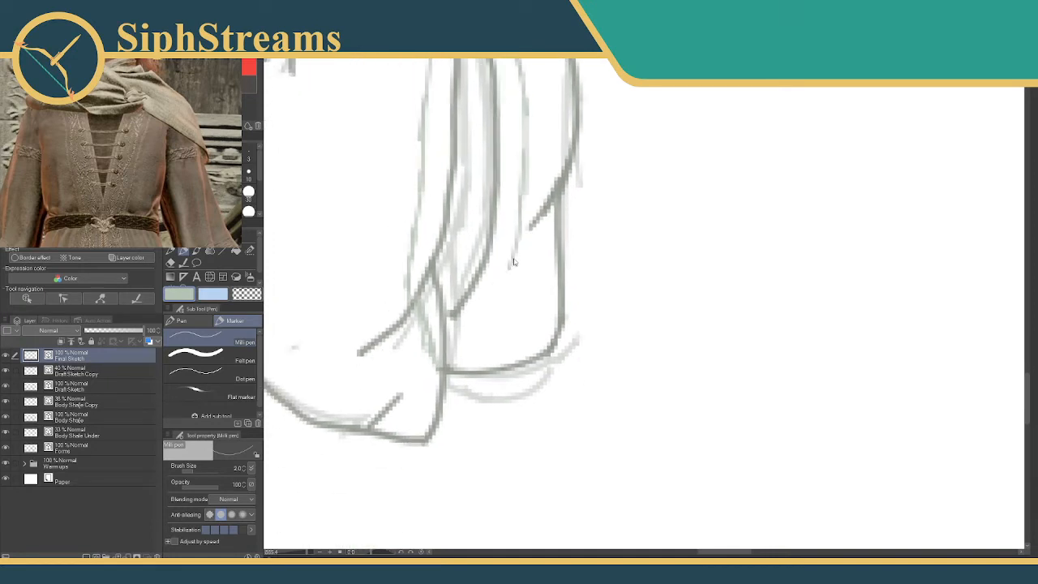
{"action": "mouse_move", "coordinate": [514, 258]}
{"action": "left_mouse_down"}
{"action": "mouse_move", "coordinate": [465, 321]}
{"action": "mouse_move", "coordinate": [489, 303]}
{"action": "mouse_move", "coordinate": [456, 333]}
{"action": "left_mouse_up"}
{"action": "mouse_move", "coordinate": [490, 294]}
{"action": "left_mouse_down"}
{"action": "mouse_move", "coordinate": [577, 342]}
{"action": "mouse_move", "coordinate": [635, 411]}
{"action": "left_mouse_up"}
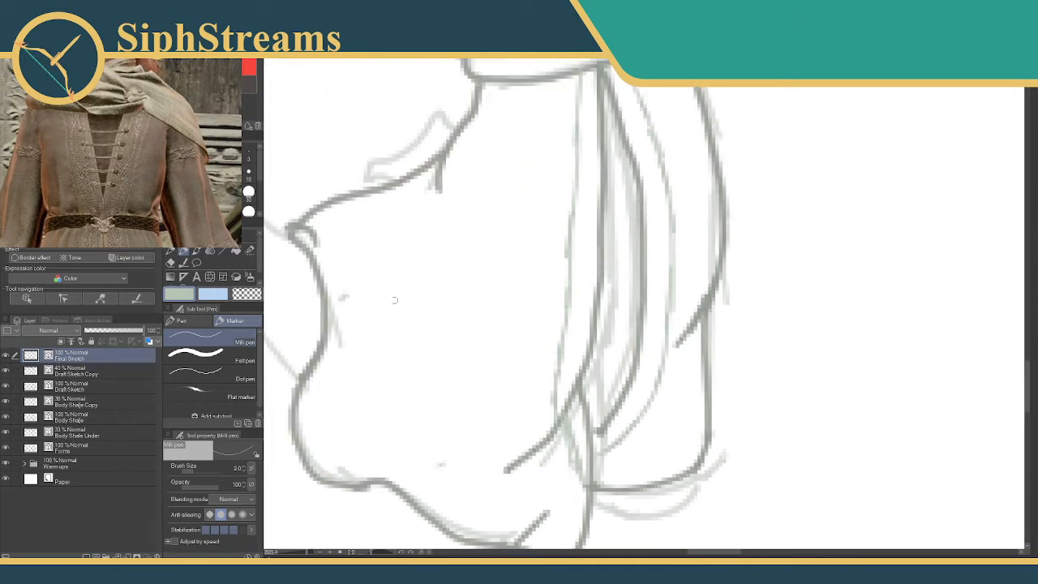
{"action": "left_click_drag", "start_coordinate": [359, 328], "coordinate": [518, 180]}
{"action": "left_click_drag", "start_coordinate": [435, 404], "coordinate": [548, 156]}
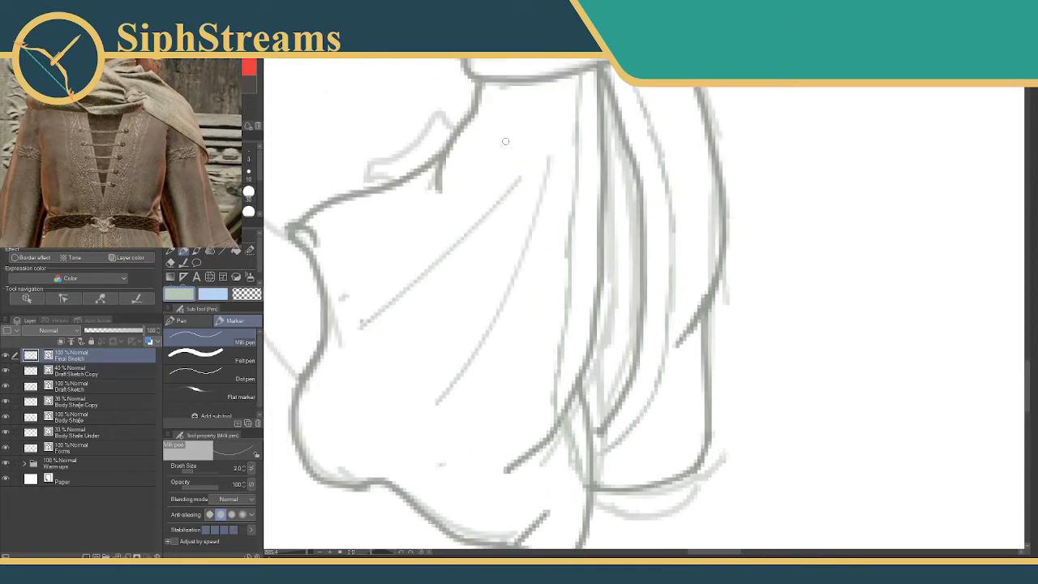
{"action": "key", "text": "ctrl+z"}
{"action": "key", "text": "ctrl+z"}
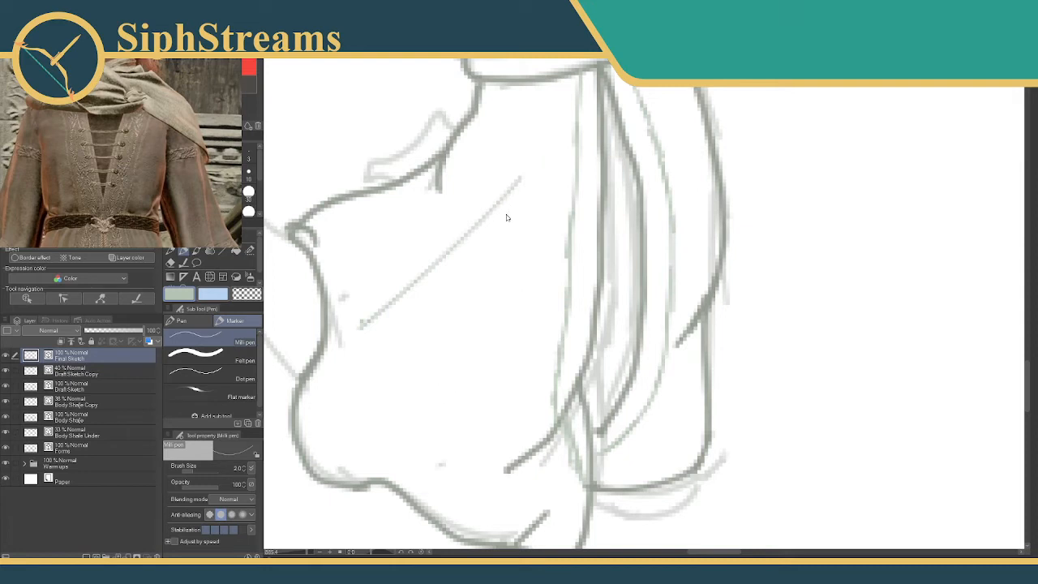
{"action": "mouse_move", "coordinate": [373, 217]}
{"action": "left_mouse_down"}
{"action": "mouse_move", "coordinate": [403, 271]}
{"action": "mouse_move", "coordinate": [406, 323]}
{"action": "mouse_move", "coordinate": [443, 391]}
{"action": "mouse_move", "coordinate": [489, 425]}
{"action": "left_mouse_up"}
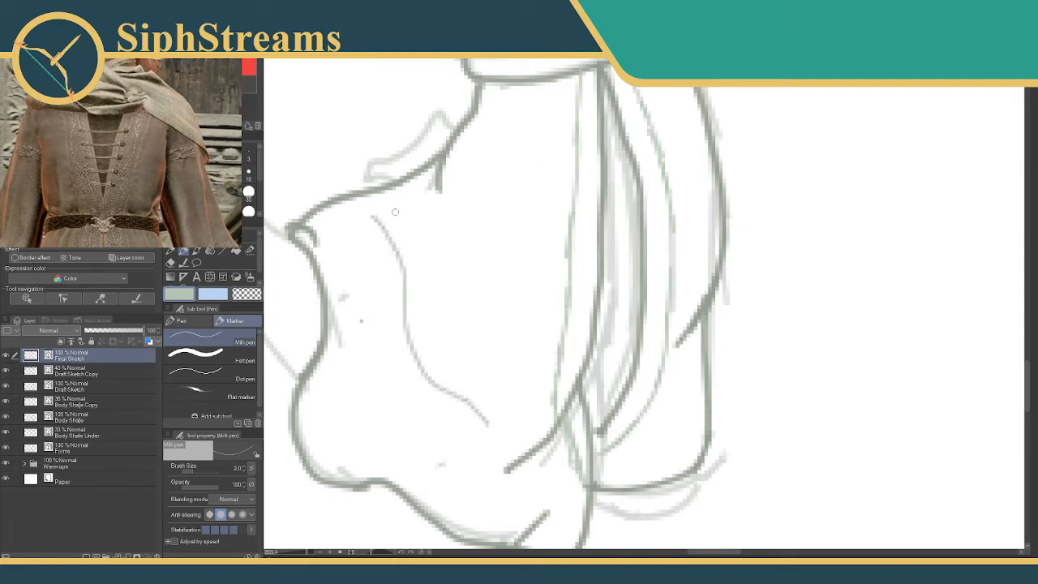
{"action": "mouse_move", "coordinate": [401, 213]}
{"action": "left_mouse_down"}
{"action": "mouse_move", "coordinate": [426, 243]}
{"action": "mouse_move", "coordinate": [436, 314]}
{"action": "mouse_move", "coordinate": [510, 395]}
{"action": "left_mouse_up"}
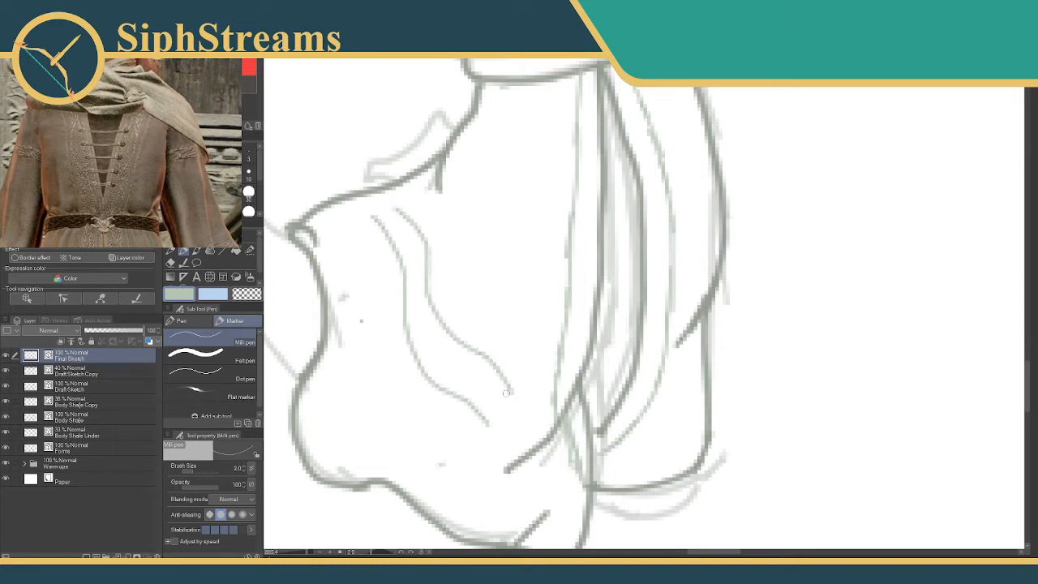
{"action": "mouse_move", "coordinate": [470, 314]}
{"action": "left_mouse_down"}
{"action": "mouse_move", "coordinate": [490, 344]}
{"action": "mouse_move", "coordinate": [480, 347]}
{"action": "left_mouse_up"}
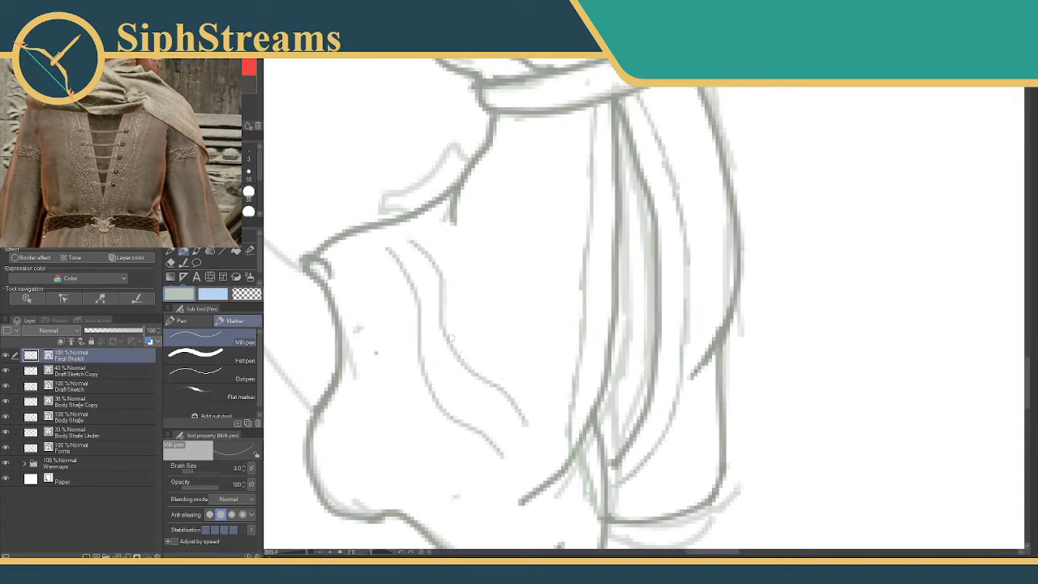
{"action": "key", "text": "ctrl+z"}
{"action": "key", "text": "ctrl+z"}
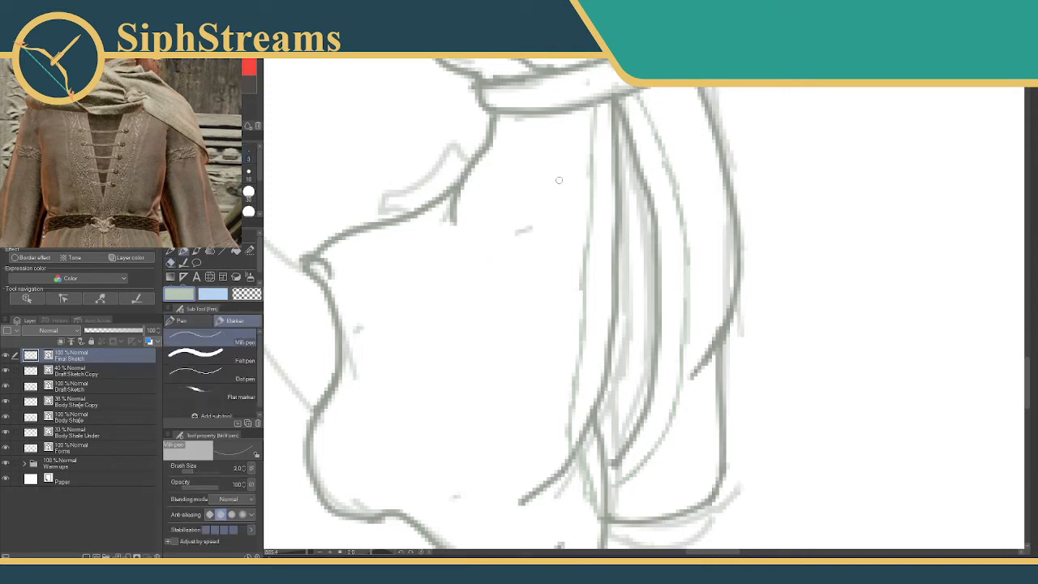
Fill the trim bands on both sides of the V neckline with short cross marks down to the belt.
{"action": "mouse_move", "coordinate": [546, 180]}
{"action": "left_mouse_down"}
{"action": "mouse_move", "coordinate": [565, 188]}
{"action": "mouse_move", "coordinate": [632, 420]}
{"action": "mouse_move", "coordinate": [511, 195]}
{"action": "mouse_move", "coordinate": [419, 149]}
{"action": "mouse_move", "coordinate": [386, 221]}
{"action": "mouse_move", "coordinate": [376, 196]}
{"action": "left_mouse_up"}
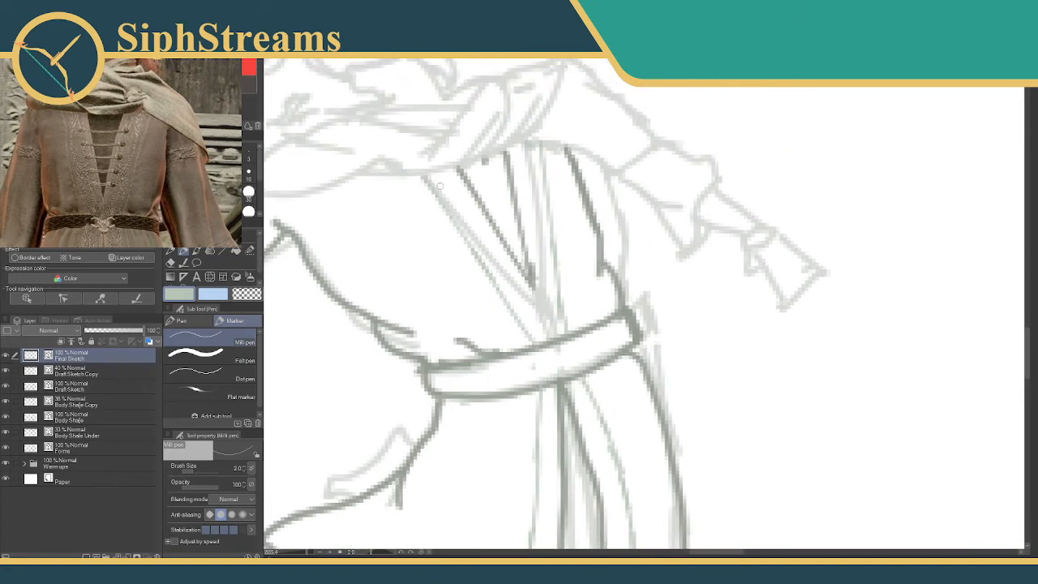
{"action": "mouse_move", "coordinate": [439, 187]}
{"action": "left_mouse_down"}
{"action": "mouse_move", "coordinate": [457, 173]}
{"action": "mouse_move", "coordinate": [469, 186]}
{"action": "mouse_move", "coordinate": [506, 267]}
{"action": "mouse_move", "coordinate": [531, 289]}
{"action": "left_mouse_up"}
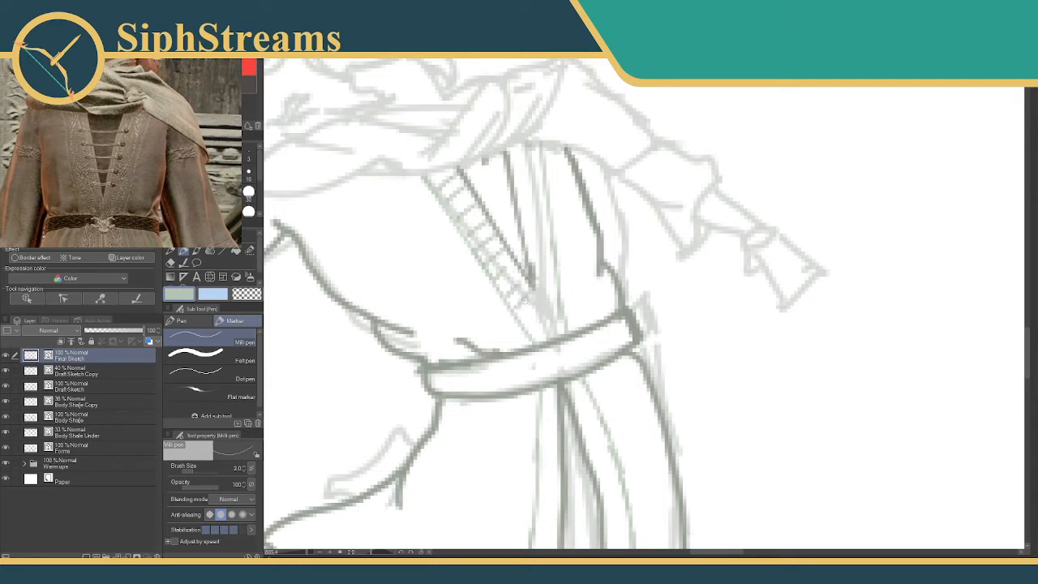
{"action": "mouse_move", "coordinate": [521, 323]}
{"action": "left_mouse_down"}
{"action": "mouse_move", "coordinate": [549, 319]}
{"action": "mouse_move", "coordinate": [533, 293]}
{"action": "mouse_move", "coordinate": [554, 336]}
{"action": "left_mouse_up"}
{"action": "mouse_move", "coordinate": [509, 159]}
{"action": "left_mouse_down"}
{"action": "mouse_move", "coordinate": [546, 157]}
{"action": "mouse_move", "coordinate": [515, 167]}
{"action": "mouse_move", "coordinate": [537, 171]}
{"action": "mouse_move", "coordinate": [517, 184]}
{"action": "mouse_move", "coordinate": [529, 210]}
{"action": "mouse_move", "coordinate": [516, 214]}
{"action": "mouse_move", "coordinate": [553, 251]}
{"action": "left_mouse_up"}
{"action": "mouse_move", "coordinate": [535, 273]}
{"action": "left_mouse_down"}
{"action": "mouse_move", "coordinate": [551, 266]}
{"action": "mouse_move", "coordinate": [562, 295]}
{"action": "left_mouse_up"}
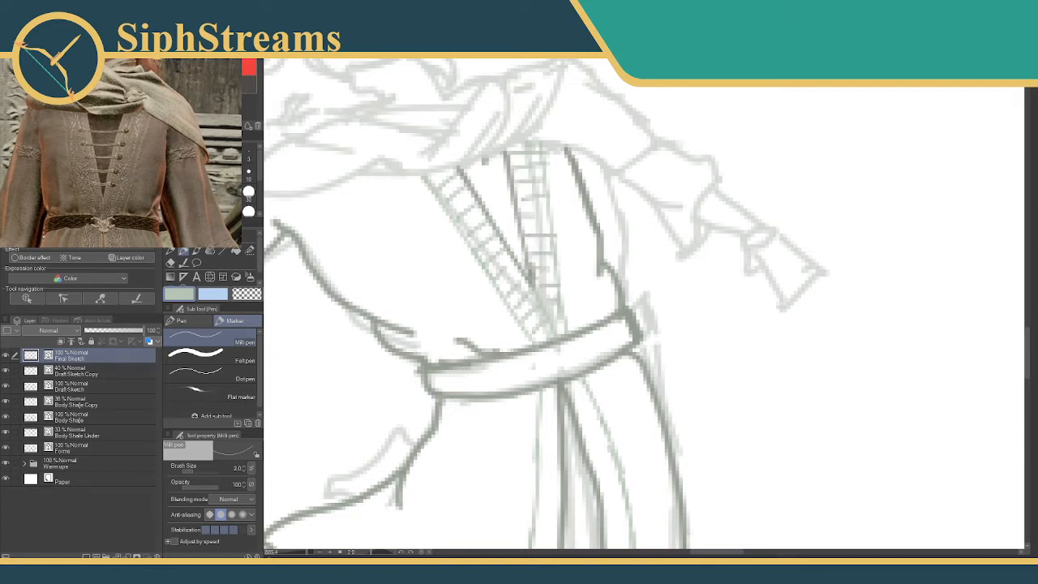
Dot three buttons along each side of the V neckline in the darker grey-green with a brush size of 3.
{"action": "key", "text": "]"}
{"action": "left_click", "coordinate": [643, 298], "text": "alt"}
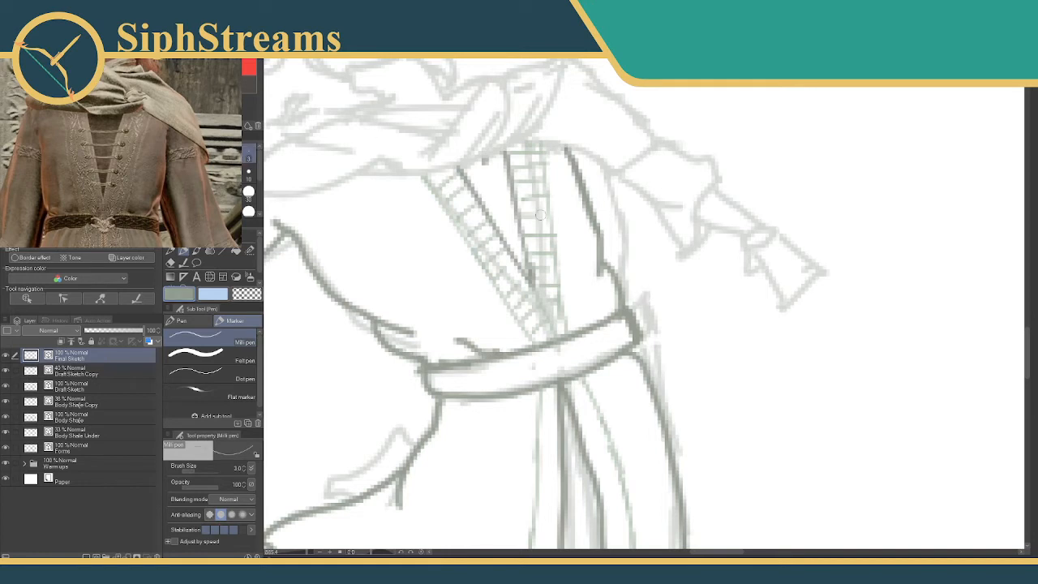
{"action": "left_click_drag", "start_coordinate": [464, 207], "coordinate": [467, 209]}
{"action": "left_click_drag", "start_coordinate": [527, 193], "coordinate": [529, 194]}
{"action": "left_click_drag", "start_coordinate": [490, 241], "coordinate": [538, 233]}
{"action": "left_click_drag", "start_coordinate": [508, 272], "coordinate": [543, 263]}
{"action": "mouse_move", "coordinate": [469, 210]}
{"action": "left_mouse_down"}
{"action": "mouse_move", "coordinate": [536, 195]}
{"action": "mouse_move", "coordinate": [495, 203]}
{"action": "left_mouse_up"}
{"action": "key", "text": "ctrl+z"}
{"action": "key", "text": "ctrl+z"}
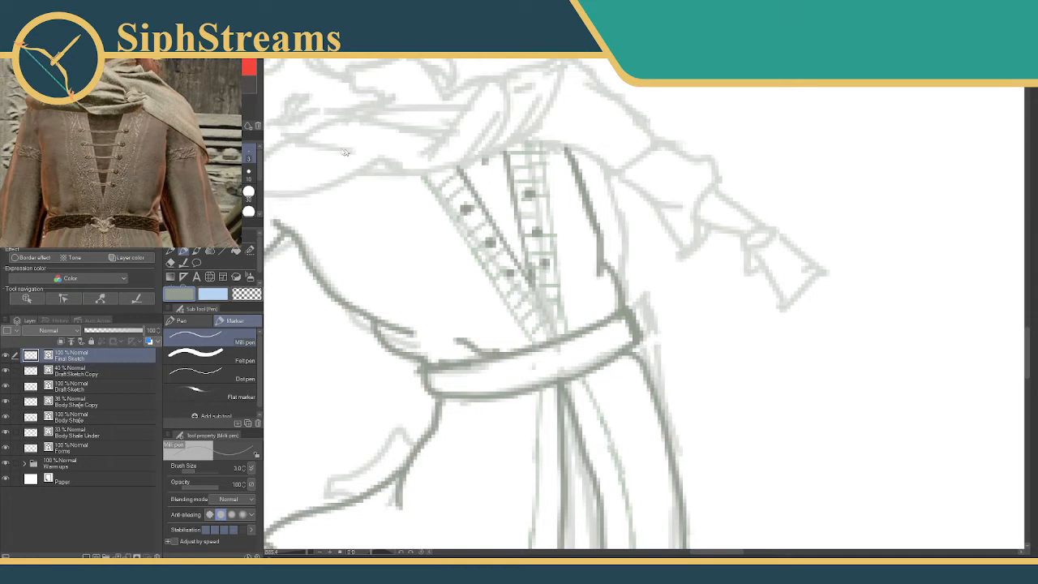
Draw three lacing cords connecting the opposite neckline buttons with a brush size of 2.
{"action": "key", "text": "bracketleft"}
{"action": "left_click_drag", "start_coordinate": [474, 208], "coordinate": [519, 198]}
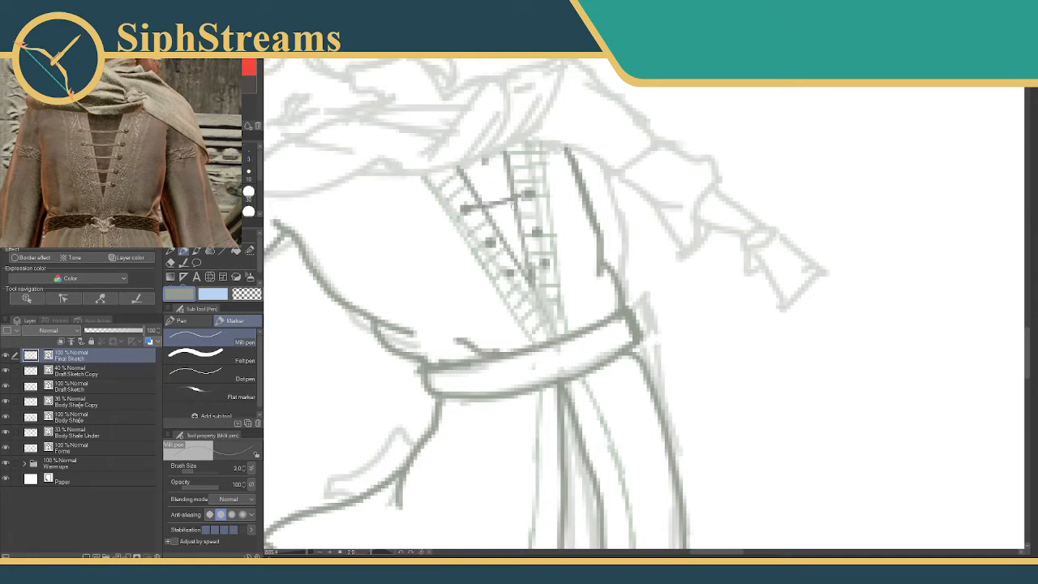
{"action": "left_click_drag", "start_coordinate": [492, 242], "coordinate": [528, 233]}
{"action": "left_click_drag", "start_coordinate": [507, 274], "coordinate": [547, 263]}
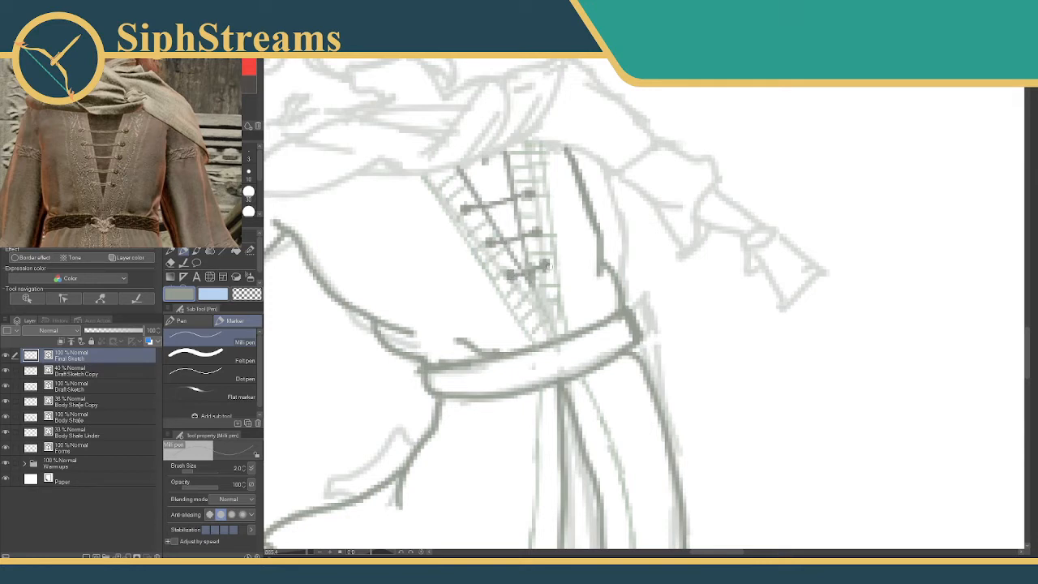
Add another pair of buttons with a lacing cord at the top of the neckline, just under the scarf.
{"action": "mouse_move", "coordinate": [520, 212]}
{"action": "left_mouse_down"}
{"action": "mouse_move", "coordinate": [557, 234]}
{"action": "mouse_move", "coordinate": [530, 242]}
{"action": "left_mouse_up"}
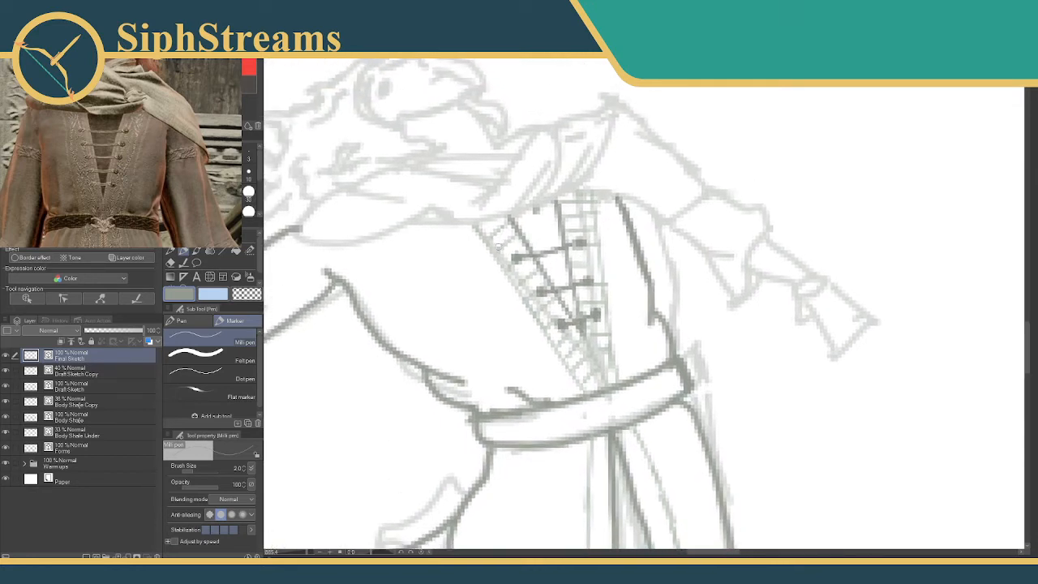
{"action": "left_click", "coordinate": [500, 232]}
{"action": "left_click_drag", "start_coordinate": [574, 210], "coordinate": [578, 209]}
{"action": "mouse_move", "coordinate": [504, 232]}
{"action": "left_mouse_down"}
{"action": "mouse_move", "coordinate": [579, 209]}
{"action": "mouse_move", "coordinate": [520, 228]}
{"action": "left_mouse_up"}
Fill the front skirt panel's trim band with short cross marks in lighter grey-green, from the belt to the turned-back hem fold.
{"action": "mouse_move", "coordinate": [598, 226]}
{"action": "left_mouse_down"}
{"action": "mouse_move", "coordinate": [548, 221]}
{"action": "mouse_move", "coordinate": [561, 87]}
{"action": "left_mouse_up"}
{"action": "left_click", "coordinate": [559, 253], "text": "alt"}
{"action": "left_click_drag", "start_coordinate": [559, 252], "coordinate": [452, 108]}
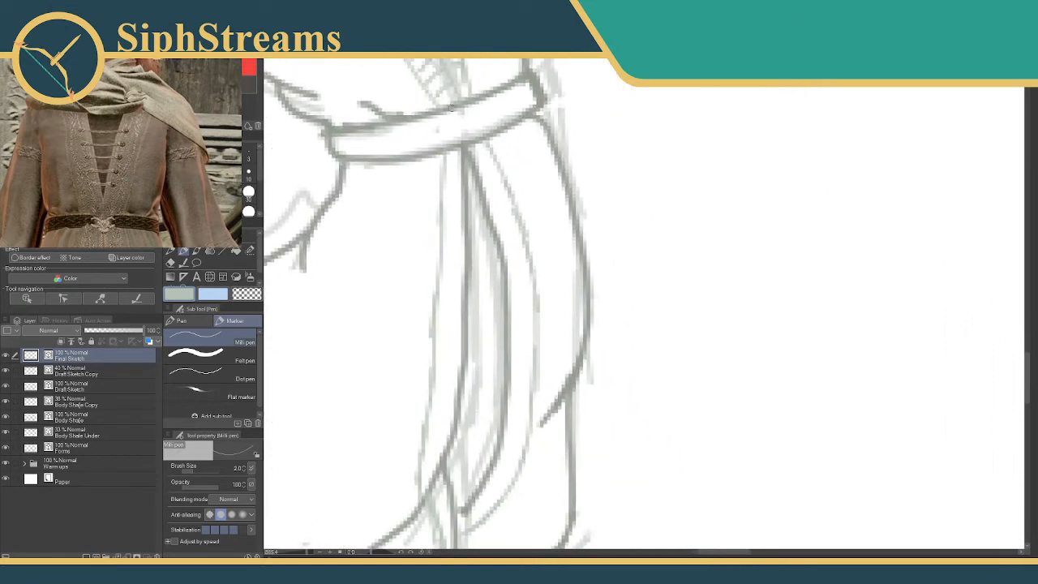
{"action": "mouse_move", "coordinate": [507, 173]}
{"action": "left_mouse_down"}
{"action": "mouse_move", "coordinate": [619, 71]}
{"action": "mouse_move", "coordinate": [721, 171]}
{"action": "mouse_move", "coordinate": [582, 147]}
{"action": "left_mouse_up"}
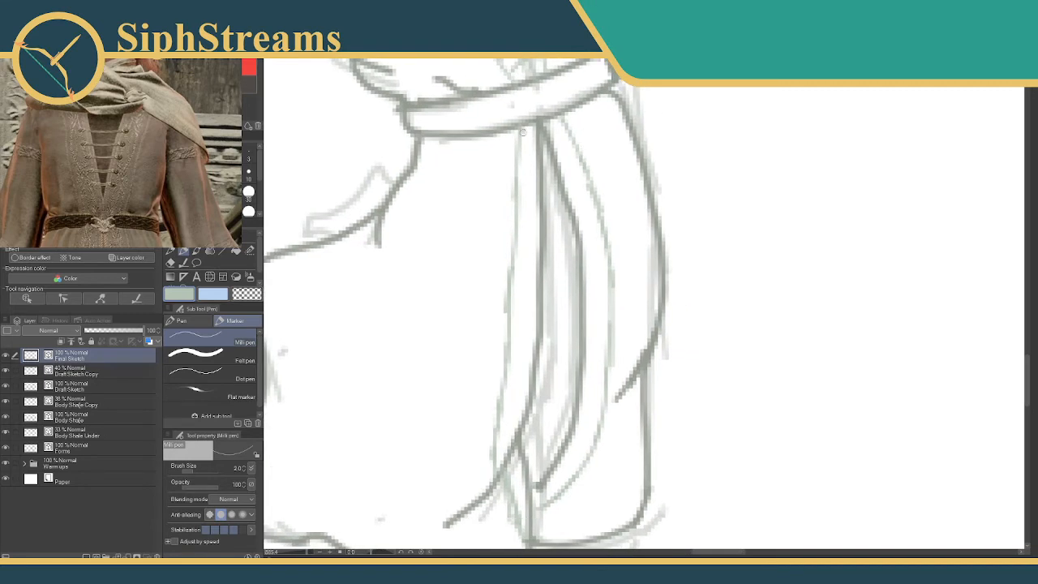
{"action": "mouse_move", "coordinate": [522, 132]}
{"action": "left_mouse_down"}
{"action": "mouse_move", "coordinate": [533, 132]}
{"action": "mouse_move", "coordinate": [535, 171]}
{"action": "left_mouse_up"}
{"action": "mouse_move", "coordinate": [519, 191]}
{"action": "left_mouse_down"}
{"action": "mouse_move", "coordinate": [535, 188]}
{"action": "mouse_move", "coordinate": [535, 200]}
{"action": "left_mouse_up"}
{"action": "mouse_move", "coordinate": [518, 219]}
{"action": "left_mouse_down"}
{"action": "mouse_move", "coordinate": [533, 216]}
{"action": "mouse_move", "coordinate": [535, 226]}
{"action": "left_mouse_up"}
{"action": "left_click_drag", "start_coordinate": [519, 243], "coordinate": [535, 244]}
{"action": "left_click_drag", "start_coordinate": [519, 256], "coordinate": [536, 262]}
{"action": "mouse_move", "coordinate": [513, 284]}
{"action": "left_mouse_down"}
{"action": "mouse_move", "coordinate": [532, 286]}
{"action": "mouse_move", "coordinate": [531, 245]}
{"action": "left_mouse_up"}
{"action": "mouse_move", "coordinate": [533, 313]}
{"action": "left_mouse_down"}
{"action": "mouse_move", "coordinate": [544, 221]}
{"action": "mouse_move", "coordinate": [528, 329]}
{"action": "left_mouse_up"}
{"action": "left_click_drag", "start_coordinate": [511, 343], "coordinate": [527, 337]}
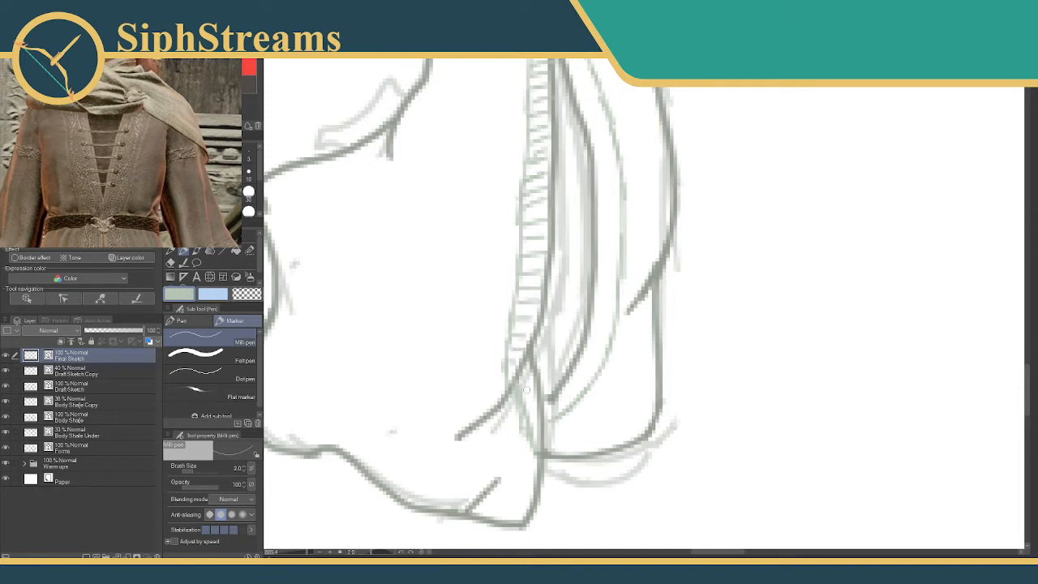
{"action": "left_click_drag", "start_coordinate": [524, 390], "coordinate": [532, 376]}
{"action": "mouse_move", "coordinate": [525, 410]}
{"action": "left_mouse_down"}
{"action": "mouse_move", "coordinate": [538, 394]}
{"action": "mouse_move", "coordinate": [541, 408]}
{"action": "left_mouse_up"}
Erase the cross marks from the middle and lower part of the front skirt panel's trim band.
{"action": "left_click_drag", "start_coordinate": [539, 301], "coordinate": [486, 387]}
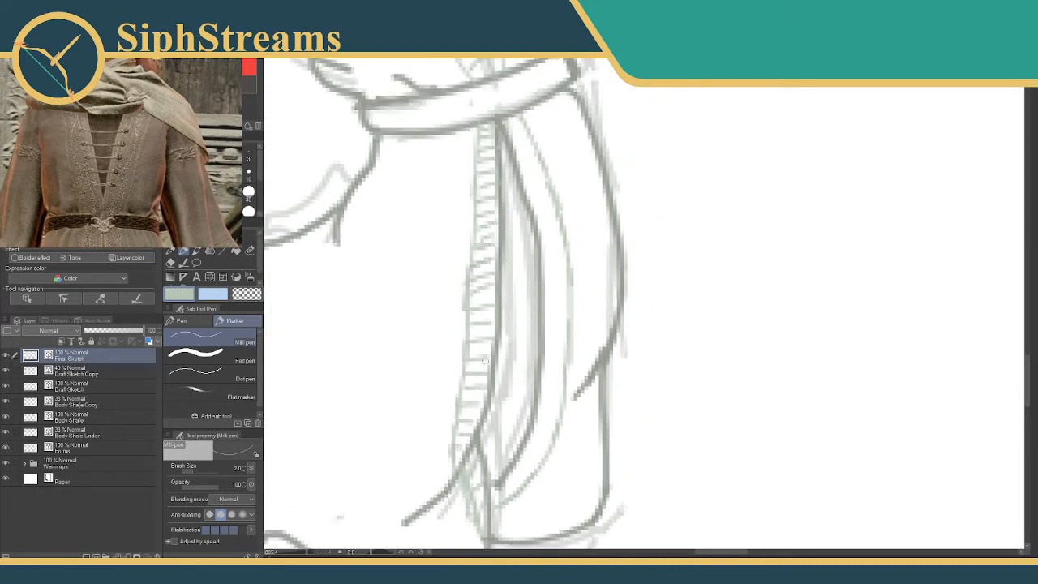
{"action": "key", "text": "e"}
{"action": "left_click_drag", "start_coordinate": [488, 230], "coordinate": [466, 436]}
{"action": "key", "text": "p"}
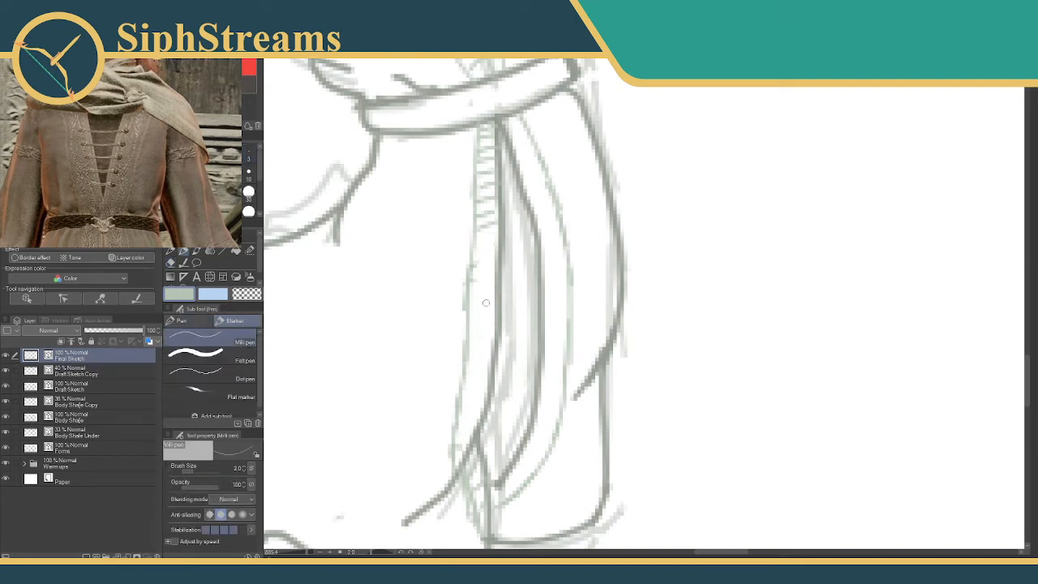
{"action": "key", "text": "e"}
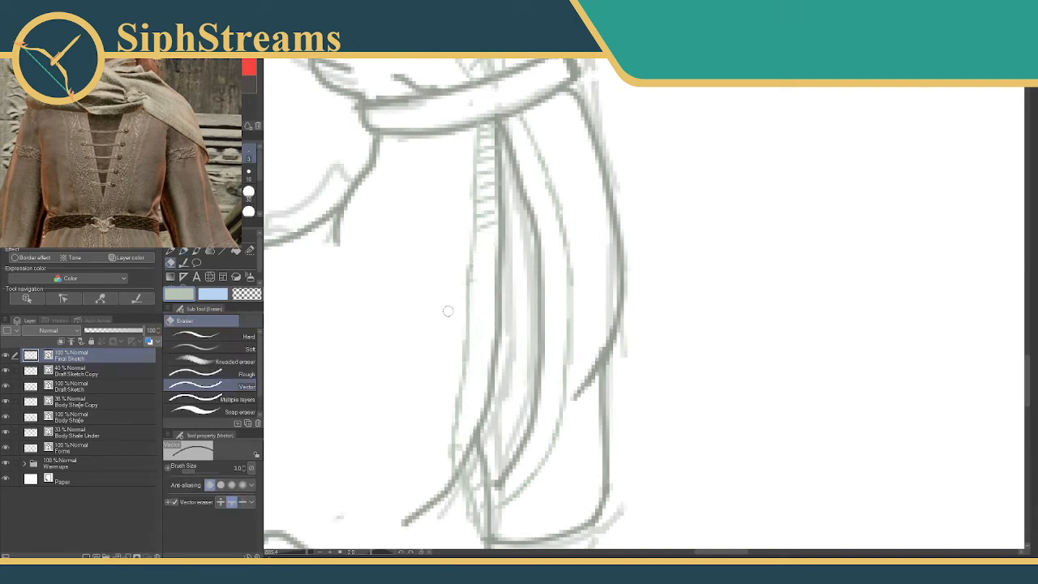
{"action": "key", "text": "p"}
{"action": "key", "text": "e"}
{"action": "mouse_move", "coordinate": [492, 228]}
{"action": "left_mouse_down"}
{"action": "mouse_move", "coordinate": [490, 267]}
{"action": "mouse_move", "coordinate": [492, 246]}
{"action": "left_mouse_up"}
Refill the middle and lower part of the front skirt panel's trim band with evenly spaced cross marks down to the hem fold.
{"action": "key", "text": "p"}
{"action": "key", "text": "ctrl+z"}
{"action": "key", "text": "ctrl+z"}
{"action": "key", "text": "ctrl+z"}
{"action": "key", "text": "ctrl+z"}
{"action": "key", "text": "ctrl+z"}
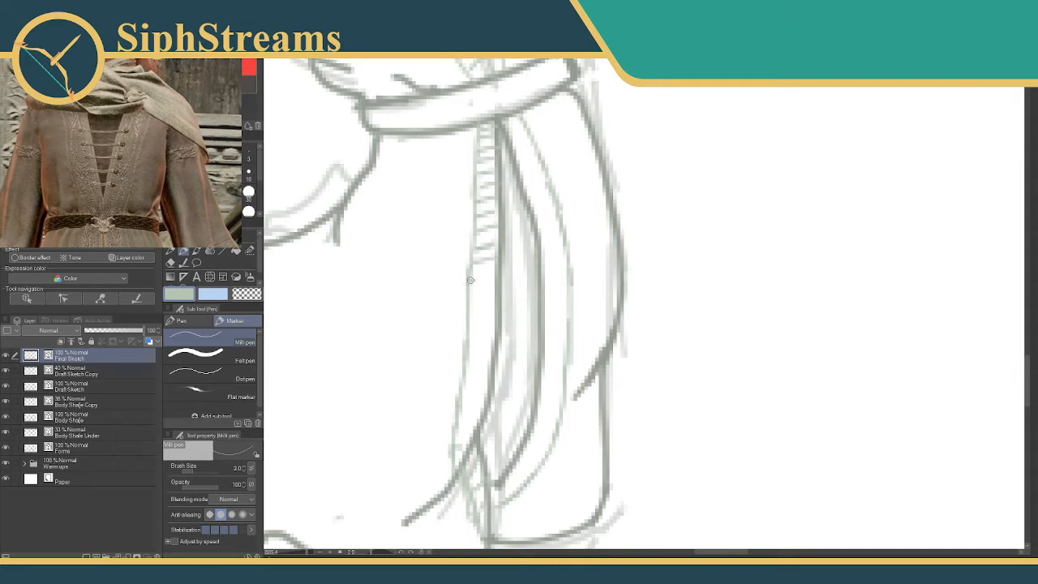
{"action": "mouse_move", "coordinate": [470, 280]}
{"action": "left_mouse_down"}
{"action": "mouse_move", "coordinate": [491, 292]}
{"action": "mouse_move", "coordinate": [499, 345]}
{"action": "mouse_move", "coordinate": [488, 346]}
{"action": "mouse_move", "coordinate": [479, 425]}
{"action": "mouse_move", "coordinate": [481, 336]}
{"action": "left_mouse_up"}
{"action": "key", "text": "ctrl+z"}
{"action": "key", "text": "ctrl+z"}
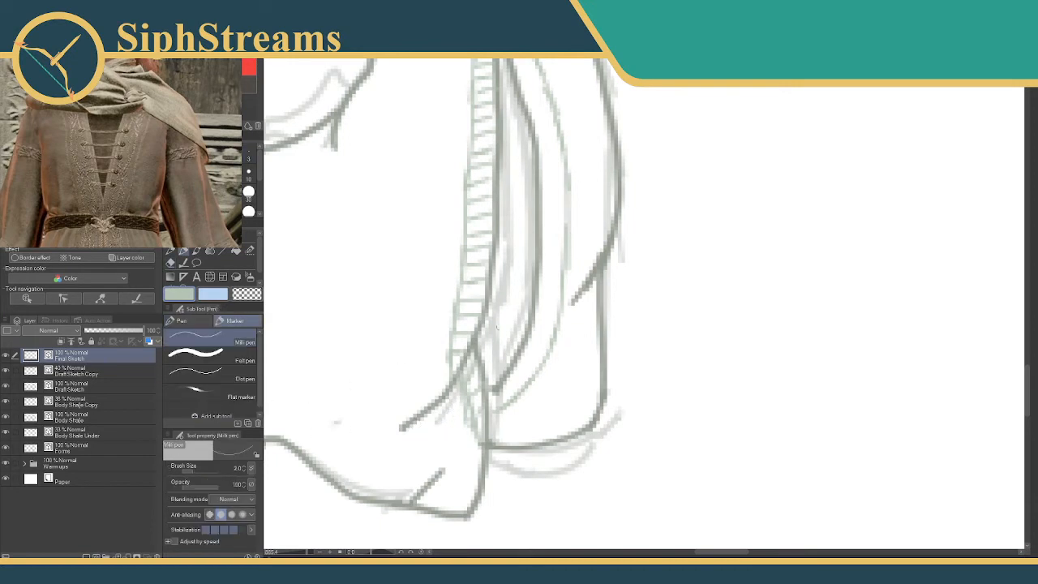
Fill the second skirt panel's curved trim band with short cross marks from the belt down to the hem.
{"action": "scroll", "coordinate": [531, 500], "scroll_direction": "up", "scroll_amount": 3}
{"action": "scroll", "coordinate": [488, 290], "scroll_direction": "up", "scroll_amount": 1}
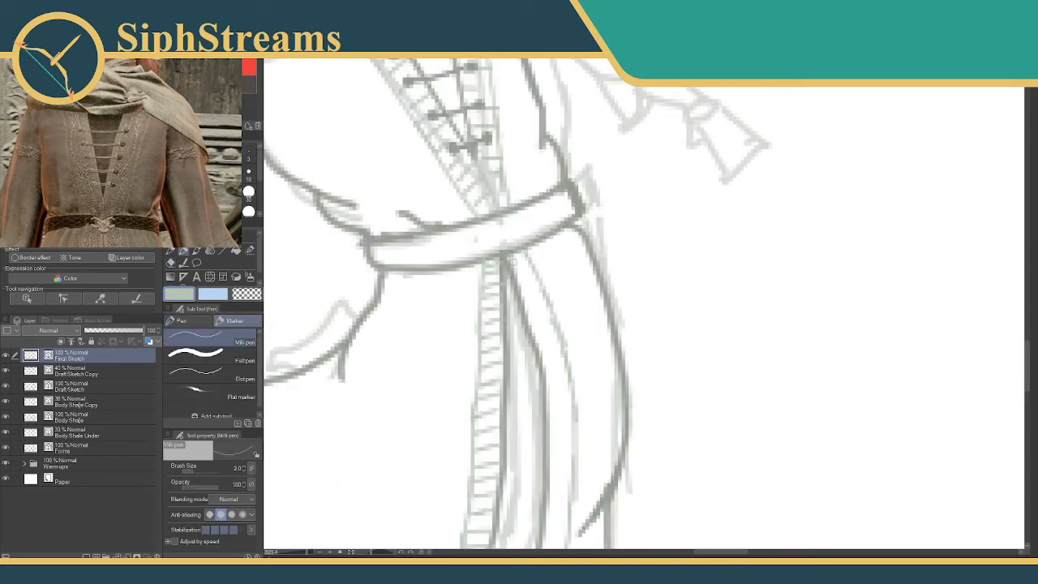
{"action": "mouse_move", "coordinate": [523, 274]}
{"action": "left_mouse_down"}
{"action": "mouse_move", "coordinate": [535, 297]}
{"action": "mouse_move", "coordinate": [526, 314]}
{"action": "mouse_move", "coordinate": [549, 314]}
{"action": "mouse_move", "coordinate": [535, 331]}
{"action": "mouse_move", "coordinate": [557, 320]}
{"action": "mouse_move", "coordinate": [550, 265]}
{"action": "mouse_move", "coordinate": [525, 274]}
{"action": "left_mouse_up"}
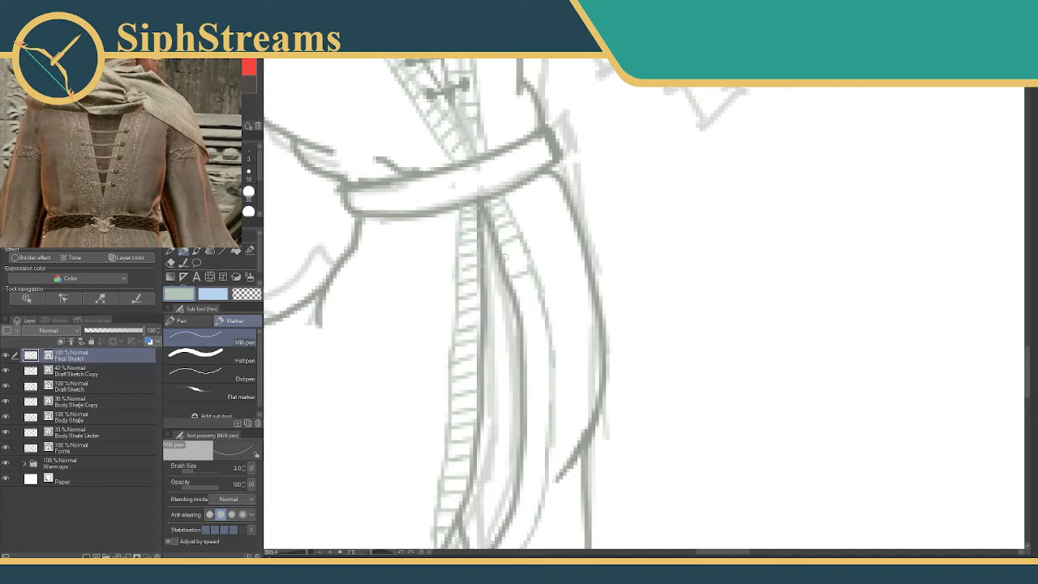
{"action": "mouse_move", "coordinate": [504, 258]}
{"action": "left_mouse_down"}
{"action": "mouse_move", "coordinate": [531, 243]}
{"action": "mouse_move", "coordinate": [511, 235]}
{"action": "mouse_move", "coordinate": [524, 228]}
{"action": "mouse_move", "coordinate": [515, 250]}
{"action": "mouse_move", "coordinate": [532, 247]}
{"action": "mouse_move", "coordinate": [515, 266]}
{"action": "mouse_move", "coordinate": [540, 256]}
{"action": "mouse_move", "coordinate": [520, 292]}
{"action": "mouse_move", "coordinate": [544, 297]}
{"action": "left_mouse_up"}
{"action": "mouse_move", "coordinate": [533, 307]}
{"action": "left_mouse_down"}
{"action": "mouse_move", "coordinate": [519, 246]}
{"action": "mouse_move", "coordinate": [531, 250]}
{"action": "mouse_move", "coordinate": [525, 309]}
{"action": "mouse_move", "coordinate": [539, 243]}
{"action": "mouse_move", "coordinate": [551, 236]}
{"action": "mouse_move", "coordinate": [544, 282]}
{"action": "left_mouse_up"}
{"action": "mouse_move", "coordinate": [520, 291]}
{"action": "left_mouse_down"}
{"action": "mouse_move", "coordinate": [545, 291]}
{"action": "mouse_move", "coordinate": [540, 311]}
{"action": "left_mouse_up"}
{"action": "mouse_move", "coordinate": [514, 323]}
{"action": "left_mouse_down"}
{"action": "mouse_move", "coordinate": [535, 321]}
{"action": "mouse_move", "coordinate": [496, 364]}
{"action": "left_mouse_up"}
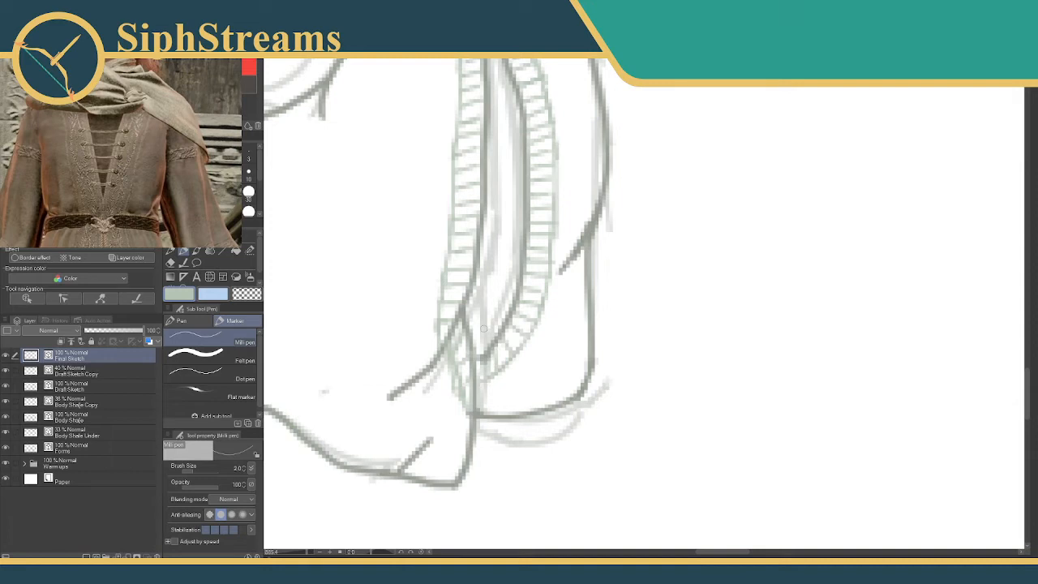
Add diagonal strokes between the cross marks in both neckline trim bands, from the scarf to the belt.
{"action": "left_click_drag", "start_coordinate": [484, 327], "coordinate": [508, 537]}
{"action": "left_click_drag", "start_coordinate": [468, 104], "coordinate": [528, 313]}
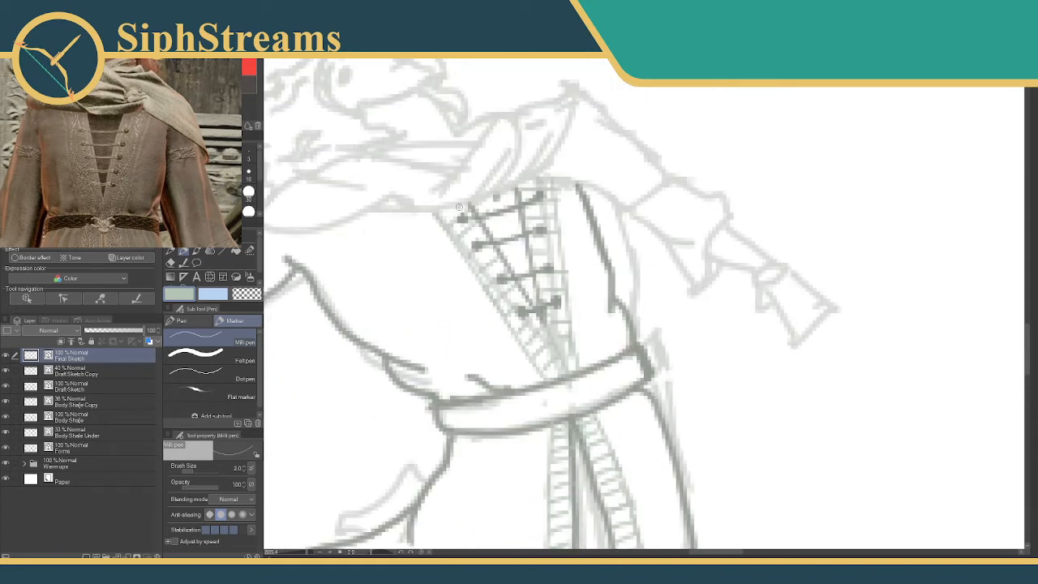
{"action": "mouse_move", "coordinate": [464, 234]}
{"action": "left_mouse_down"}
{"action": "mouse_move", "coordinate": [475, 224]}
{"action": "mouse_move", "coordinate": [497, 267]}
{"action": "left_mouse_up"}
{"action": "left_click_drag", "start_coordinate": [492, 288], "coordinate": [504, 270]}
{"action": "left_click_drag", "start_coordinate": [506, 310], "coordinate": [515, 292]}
{"action": "mouse_move", "coordinate": [524, 345]}
{"action": "left_mouse_down"}
{"action": "mouse_move", "coordinate": [532, 326]}
{"action": "mouse_move", "coordinate": [541, 332]}
{"action": "left_mouse_up"}
{"action": "left_click_drag", "start_coordinate": [539, 369], "coordinate": [547, 353]}
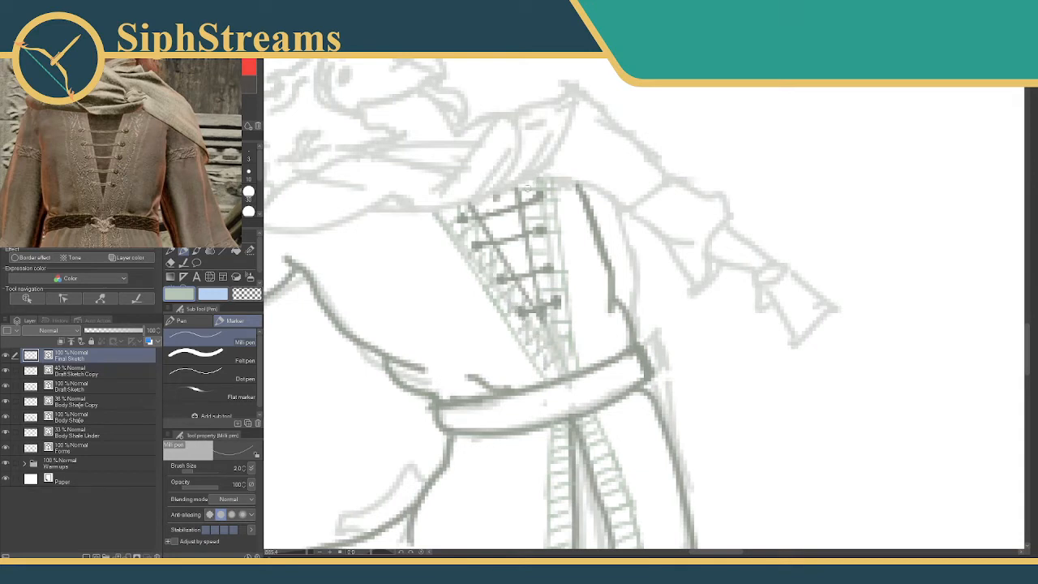
{"action": "mouse_move", "coordinate": [531, 203]}
{"action": "left_mouse_down"}
{"action": "mouse_move", "coordinate": [554, 220]}
{"action": "mouse_move", "coordinate": [538, 226]}
{"action": "mouse_move", "coordinate": [563, 274]}
{"action": "left_mouse_up"}
{"action": "left_click_drag", "start_coordinate": [549, 324], "coordinate": [569, 312]}
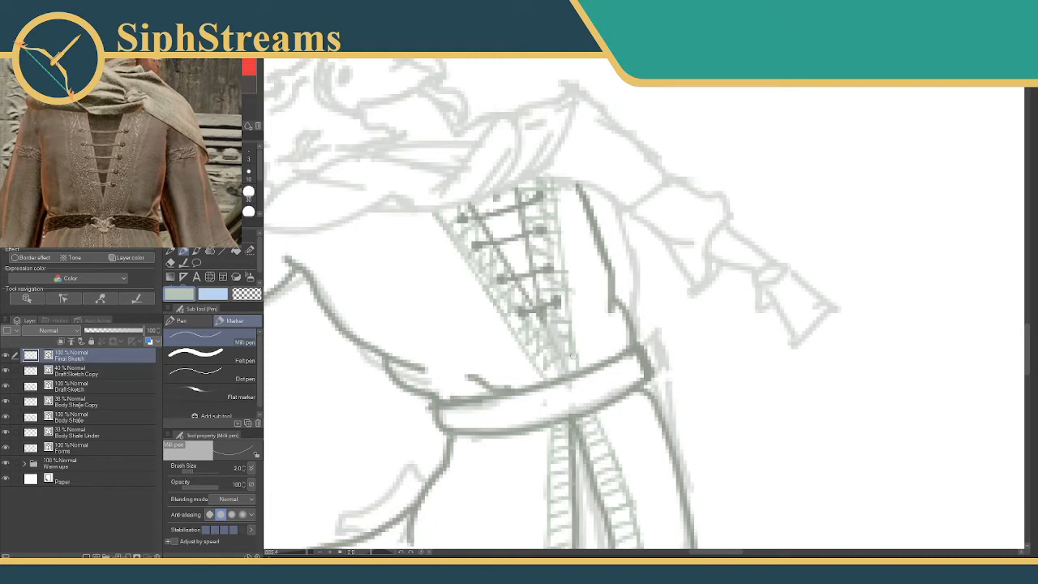
Add diagonal strokes between the cross marks of the front skirt panel's trim band, from belt to hem fold.
{"action": "left_click_drag", "start_coordinate": [574, 355], "coordinate": [527, 152]}
{"action": "mouse_move", "coordinate": [531, 258]}
{"action": "left_mouse_down"}
{"action": "mouse_move", "coordinate": [512, 306]}
{"action": "mouse_move", "coordinate": [531, 299]}
{"action": "mouse_move", "coordinate": [509, 327]}
{"action": "mouse_move", "coordinate": [532, 315]}
{"action": "mouse_move", "coordinate": [519, 355]}
{"action": "left_mouse_up"}
{"action": "mouse_move", "coordinate": [523, 405]}
{"action": "left_mouse_down"}
{"action": "mouse_move", "coordinate": [546, 271]}
{"action": "mouse_move", "coordinate": [527, 277]}
{"action": "mouse_move", "coordinate": [523, 300]}
{"action": "mouse_move", "coordinate": [538, 328]}
{"action": "mouse_move", "coordinate": [519, 377]}
{"action": "mouse_move", "coordinate": [526, 414]}
{"action": "left_mouse_up"}
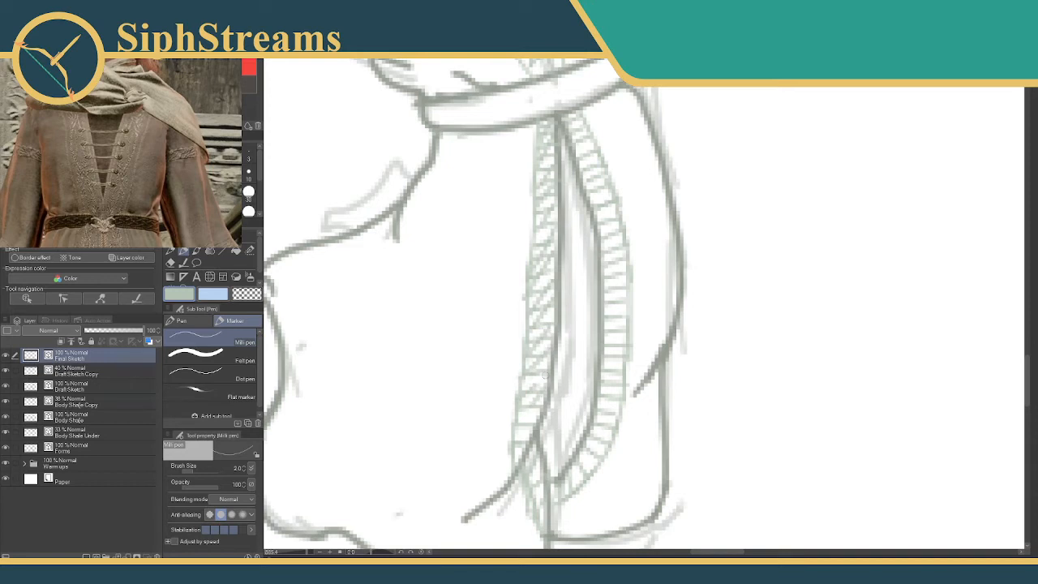
{"action": "mouse_move", "coordinate": [546, 374]}
{"action": "left_mouse_down"}
{"action": "mouse_move", "coordinate": [521, 406]}
{"action": "mouse_move", "coordinate": [520, 433]}
{"action": "left_mouse_up"}
{"action": "left_click_drag", "start_coordinate": [501, 246], "coordinate": [442, 102]}
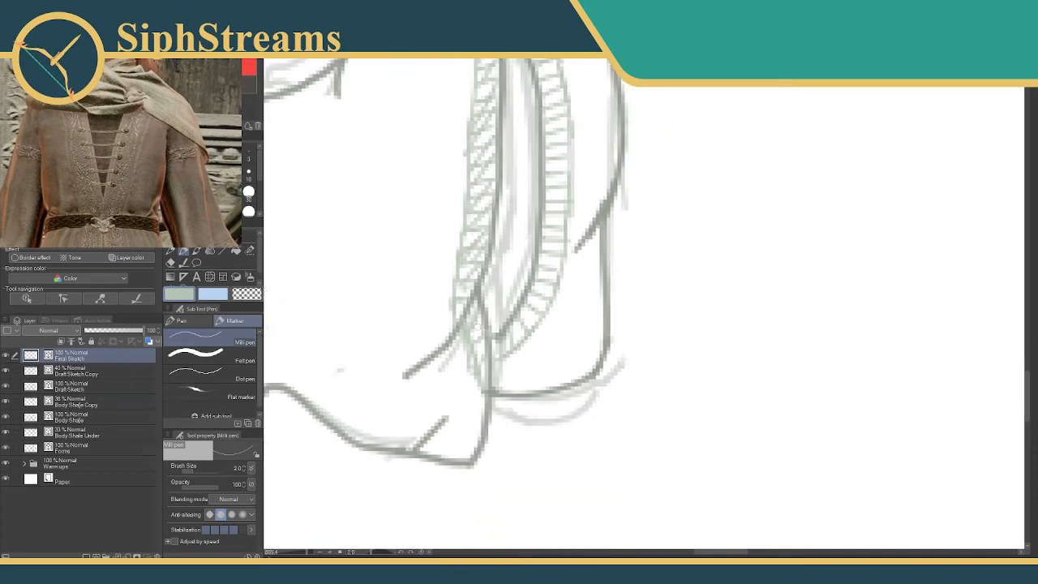
Add diagonal strokes between the cross marks along the second skirt panel's curved trim band.
{"action": "scroll", "coordinate": [497, 304], "scroll_direction": "up", "scroll_amount": 5}
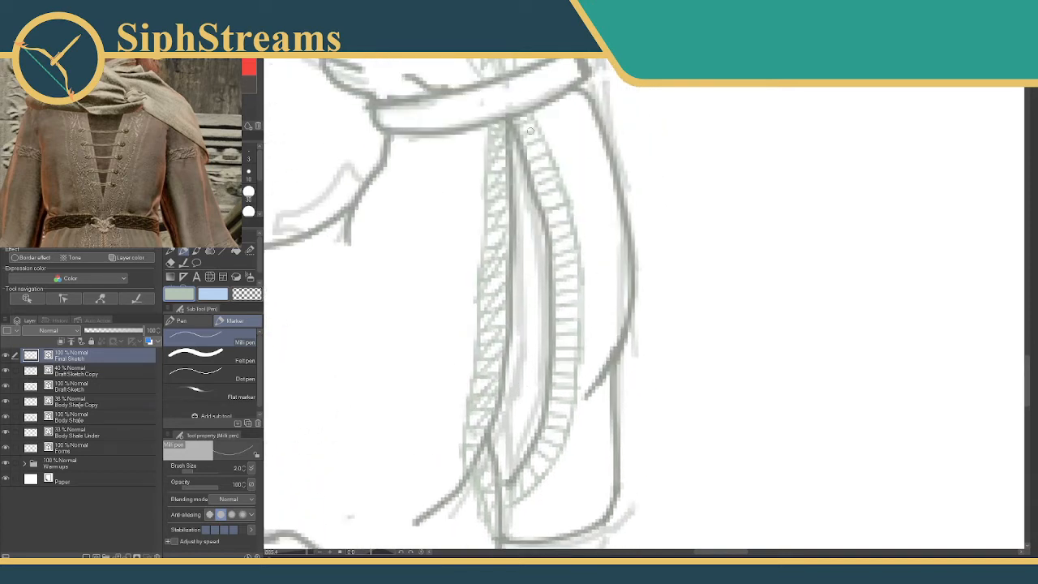
{"action": "left_click_drag", "start_coordinate": [523, 119], "coordinate": [540, 139]}
{"action": "mouse_move", "coordinate": [526, 143]}
{"action": "left_mouse_down"}
{"action": "mouse_move", "coordinate": [545, 152]}
{"action": "mouse_move", "coordinate": [558, 182]}
{"action": "left_mouse_up"}
{"action": "left_click_drag", "start_coordinate": [542, 187], "coordinate": [566, 222]}
{"action": "mouse_move", "coordinate": [555, 225]}
{"action": "left_mouse_down"}
{"action": "mouse_move", "coordinate": [574, 234]}
{"action": "mouse_move", "coordinate": [575, 341]}
{"action": "left_mouse_up"}
{"action": "left_click_drag", "start_coordinate": [558, 265], "coordinate": [577, 284]}
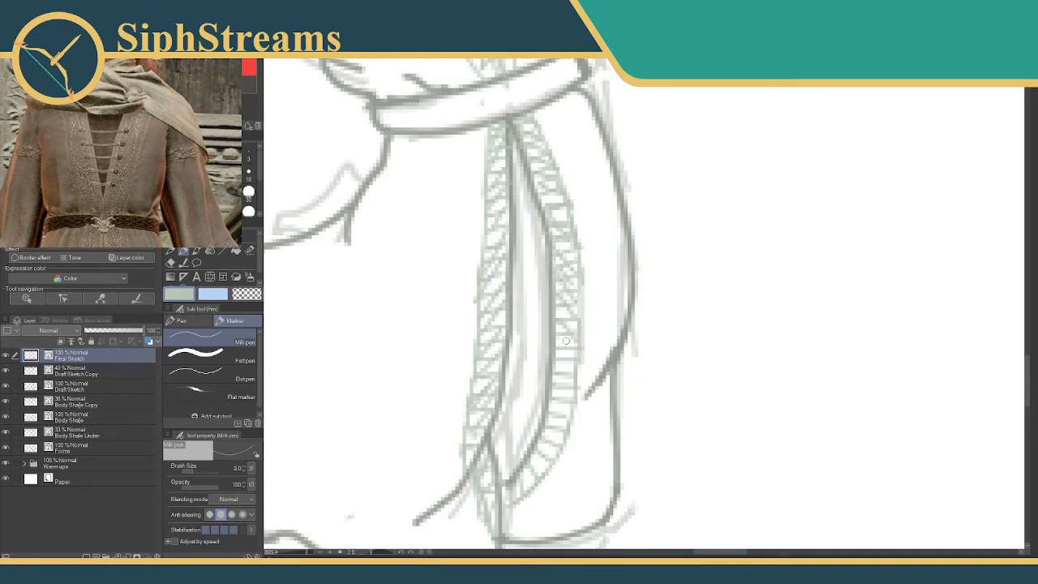
{"action": "mouse_move", "coordinate": [556, 326]}
{"action": "left_mouse_down"}
{"action": "mouse_move", "coordinate": [579, 352]}
{"action": "mouse_move", "coordinate": [557, 353]}
{"action": "mouse_move", "coordinate": [576, 384]}
{"action": "mouse_move", "coordinate": [563, 369]}
{"action": "mouse_move", "coordinate": [552, 442]}
{"action": "mouse_move", "coordinate": [549, 431]}
{"action": "mouse_move", "coordinate": [523, 495]}
{"action": "left_mouse_up"}
Draw a decorative band with crisscross marks around the upper sleeve of the arm with the already inked sleeve.
{"action": "mouse_move", "coordinate": [522, 414]}
{"action": "left_mouse_down"}
{"action": "mouse_move", "coordinate": [525, 359]}
{"action": "mouse_move", "coordinate": [613, 325]}
{"action": "left_mouse_up"}
{"action": "mouse_move", "coordinate": [480, 95]}
{"action": "left_mouse_down"}
{"action": "mouse_move", "coordinate": [528, 300]}
{"action": "mouse_move", "coordinate": [534, 189]}
{"action": "left_mouse_up"}
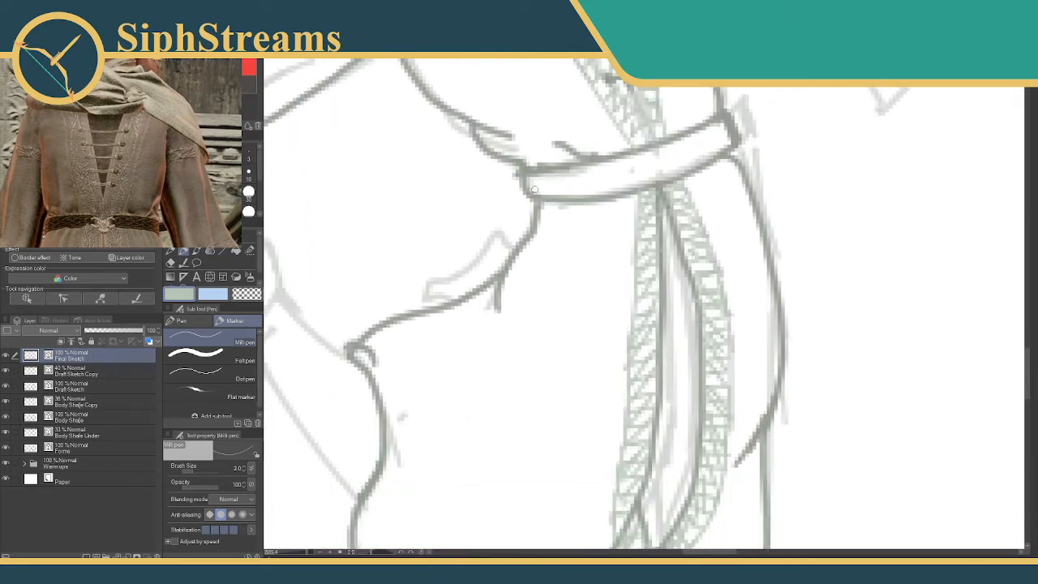
{"action": "mouse_move", "coordinate": [312, 146]}
{"action": "left_mouse_down"}
{"action": "mouse_move", "coordinate": [518, 243]}
{"action": "mouse_move", "coordinate": [575, 254]}
{"action": "left_mouse_up"}
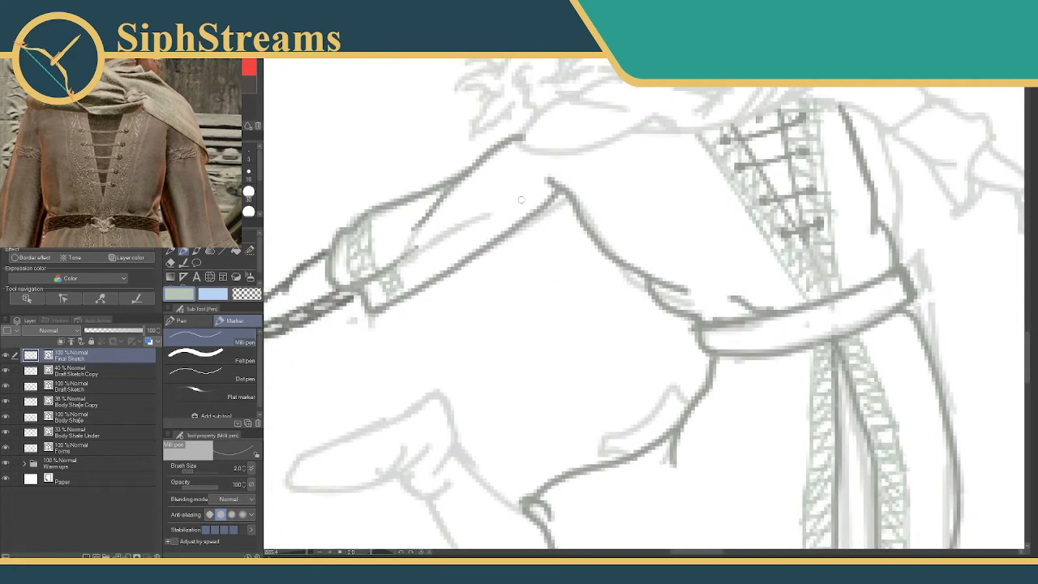
{"action": "left_click_drag", "start_coordinate": [470, 174], "coordinate": [514, 219]}
{"action": "left_click_drag", "start_coordinate": [483, 163], "coordinate": [531, 207]}
{"action": "mouse_move", "coordinate": [477, 180]}
{"action": "left_mouse_down"}
{"action": "mouse_move", "coordinate": [492, 171]}
{"action": "mouse_move", "coordinate": [512, 187]}
{"action": "left_mouse_up"}
{"action": "mouse_move", "coordinate": [511, 205]}
{"action": "left_mouse_down"}
{"action": "mouse_move", "coordinate": [521, 197]}
{"action": "mouse_move", "coordinate": [492, 176]}
{"action": "left_mouse_up"}
{"action": "left_click_drag", "start_coordinate": [492, 180], "coordinate": [505, 200]}
{"action": "left_click_drag", "start_coordinate": [517, 192], "coordinate": [517, 213]}
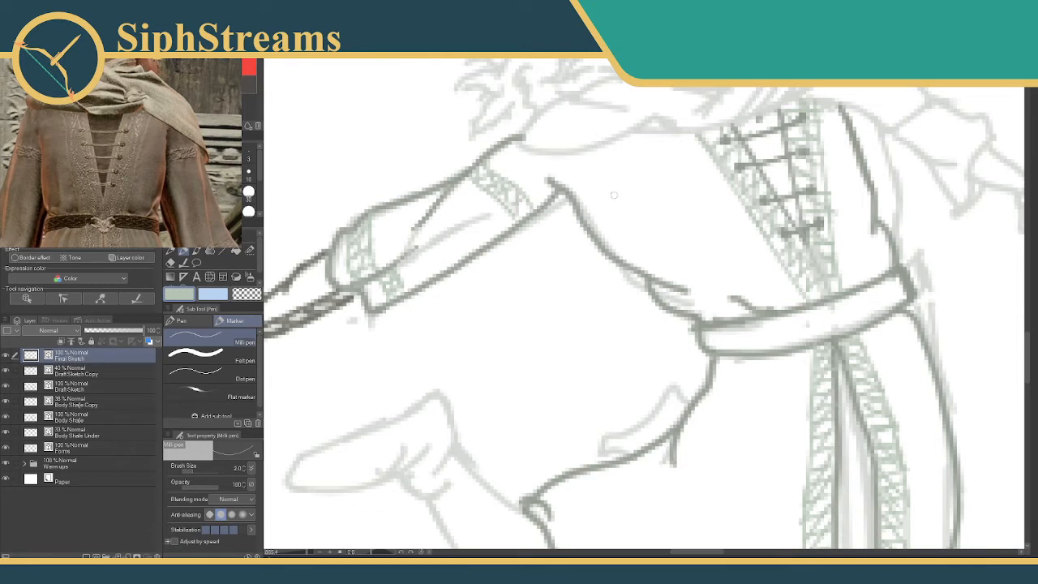
Draw a short trim line across the other arm's upper sleeve and set the brush size to 3.
{"action": "left_click_drag", "start_coordinate": [709, 186], "coordinate": [505, 203]}
{"action": "left_click_drag", "start_coordinate": [648, 134], "coordinate": [596, 198]}
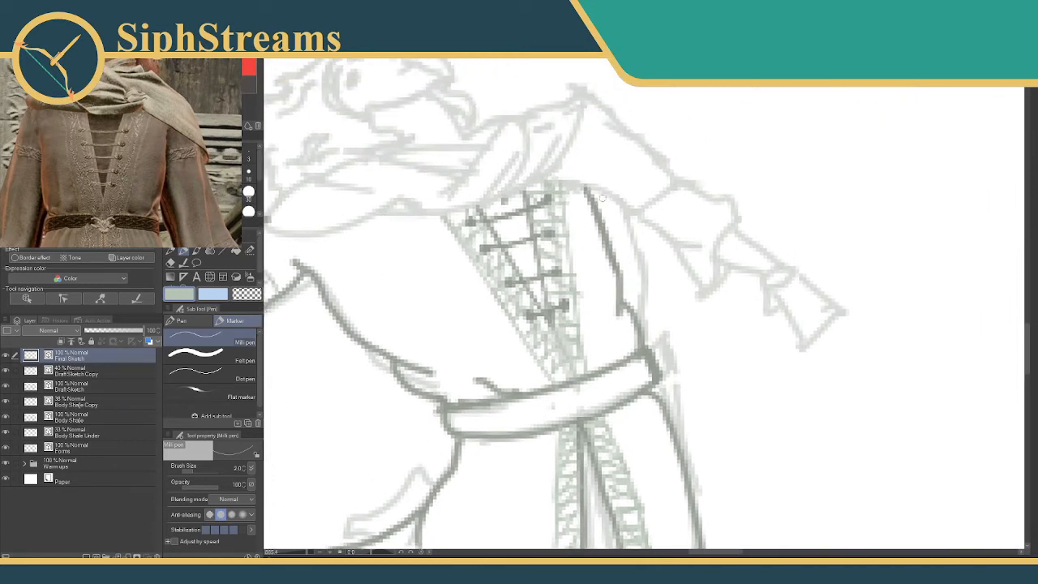
{"action": "left_click_drag", "start_coordinate": [608, 182], "coordinate": [626, 157]}
{"action": "left_click", "coordinate": [248, 158]}
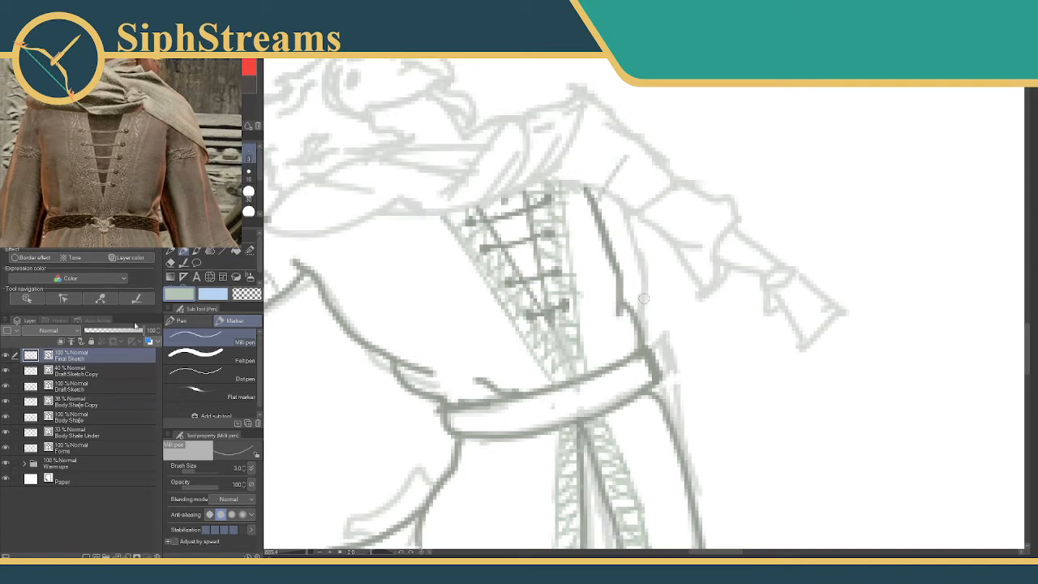
{"action": "left_click_drag", "start_coordinate": [628, 230], "coordinate": [565, 271]}
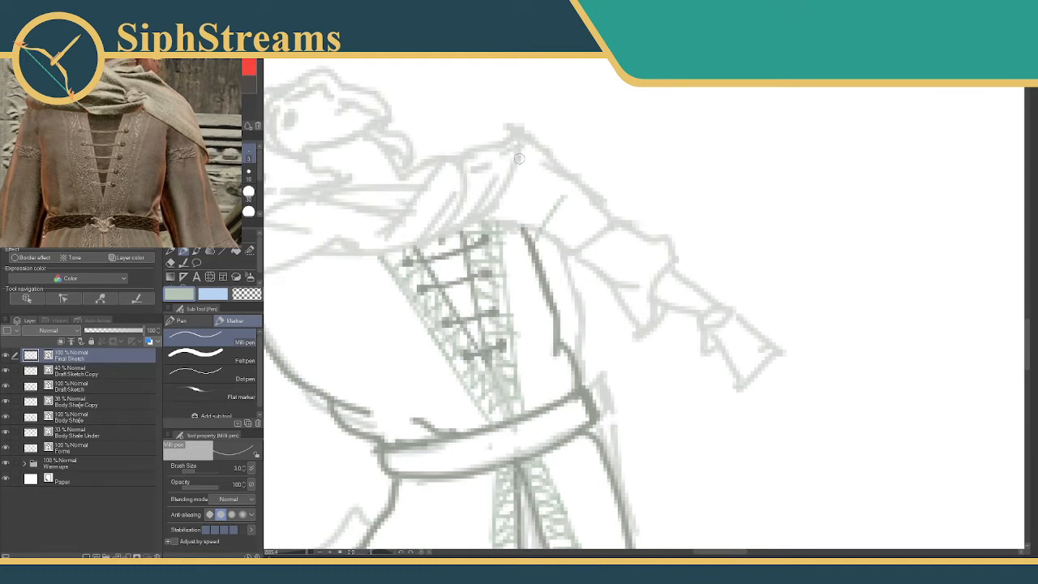
{"action": "left_click_drag", "start_coordinate": [542, 169], "coordinate": [603, 213]}
{"action": "mouse_move", "coordinate": [512, 223]}
{"action": "left_mouse_down"}
{"action": "mouse_move", "coordinate": [558, 258]}
{"action": "mouse_move", "coordinate": [570, 253]}
{"action": "left_mouse_up"}
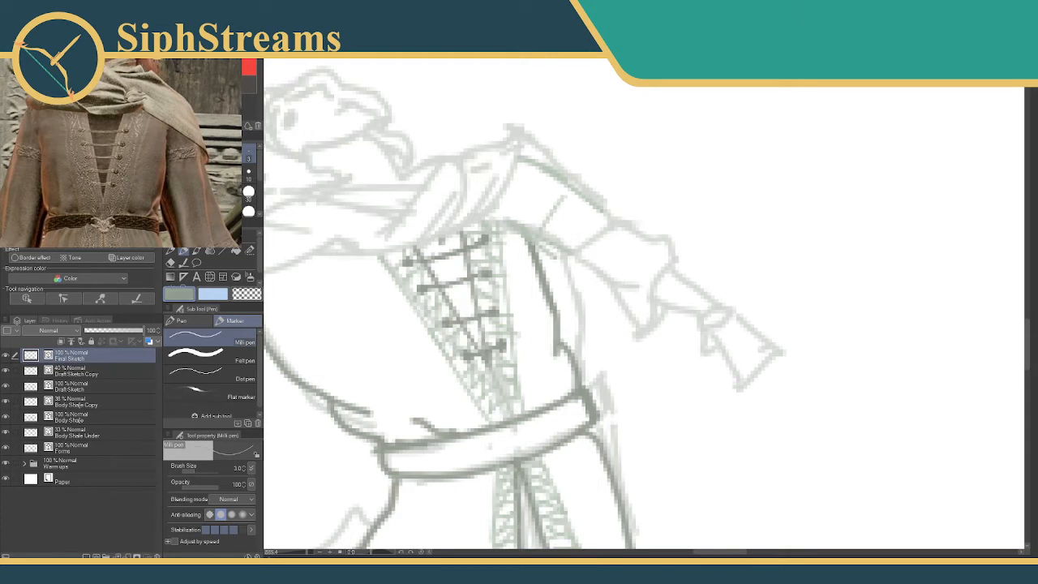
{"action": "key", "text": "ctrl+z"}
{"action": "key", "text": "ctrl+z"}
Outline the lower and upper edges of the unfinished sleeve in grey-green, from the shoulder towards the cuff.
{"action": "left_click_drag", "start_coordinate": [507, 216], "coordinate": [569, 246]}
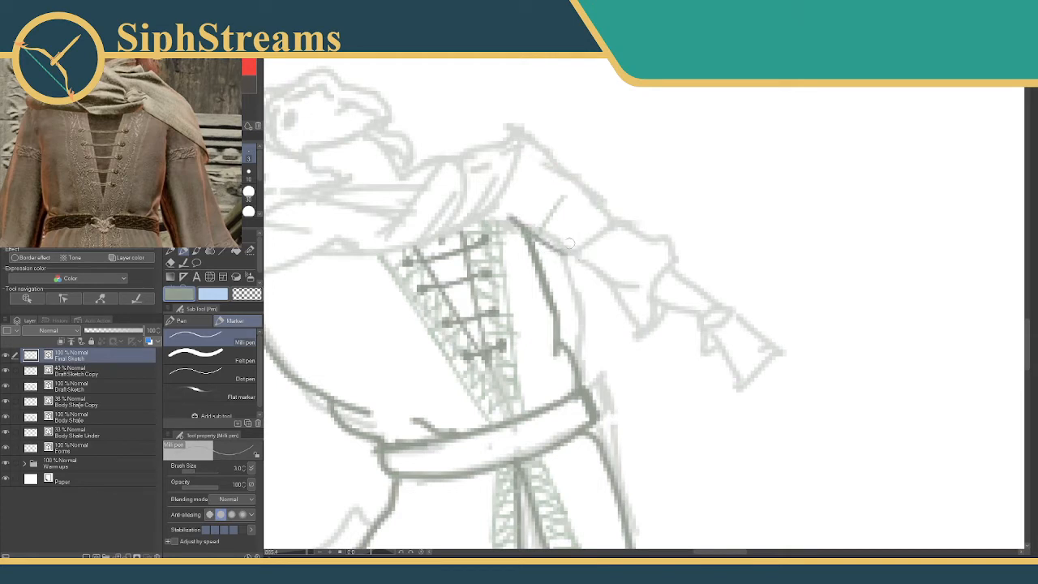
{"action": "mouse_move", "coordinate": [502, 216]}
{"action": "left_mouse_down"}
{"action": "mouse_move", "coordinate": [563, 253]}
{"action": "mouse_move", "coordinate": [577, 250]}
{"action": "mouse_move", "coordinate": [649, 331]}
{"action": "left_mouse_up"}
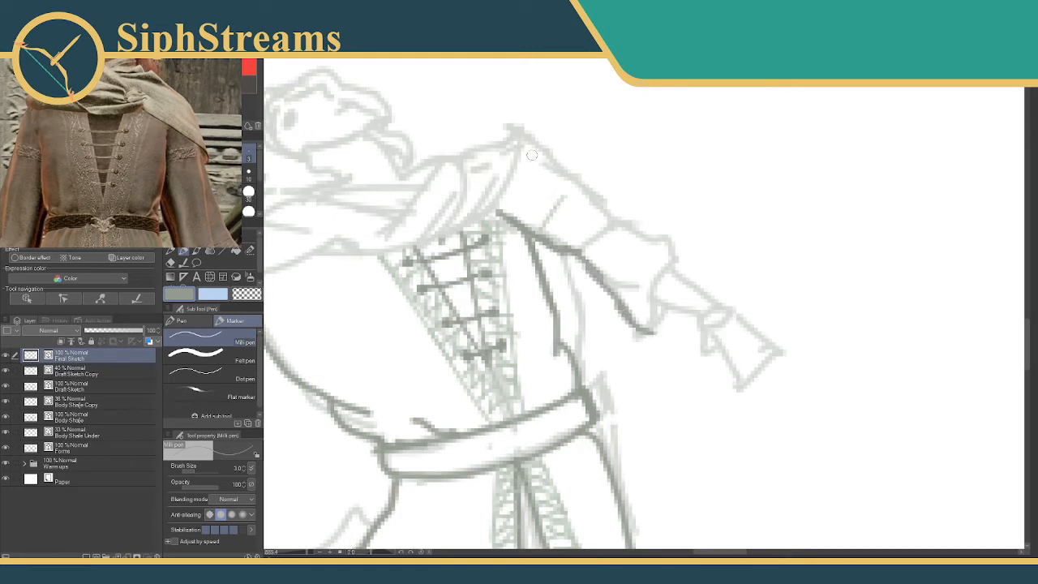
{"action": "mouse_move", "coordinate": [523, 145]}
{"action": "left_mouse_down"}
{"action": "mouse_move", "coordinate": [617, 228]}
{"action": "mouse_move", "coordinate": [657, 240]}
{"action": "left_mouse_up"}
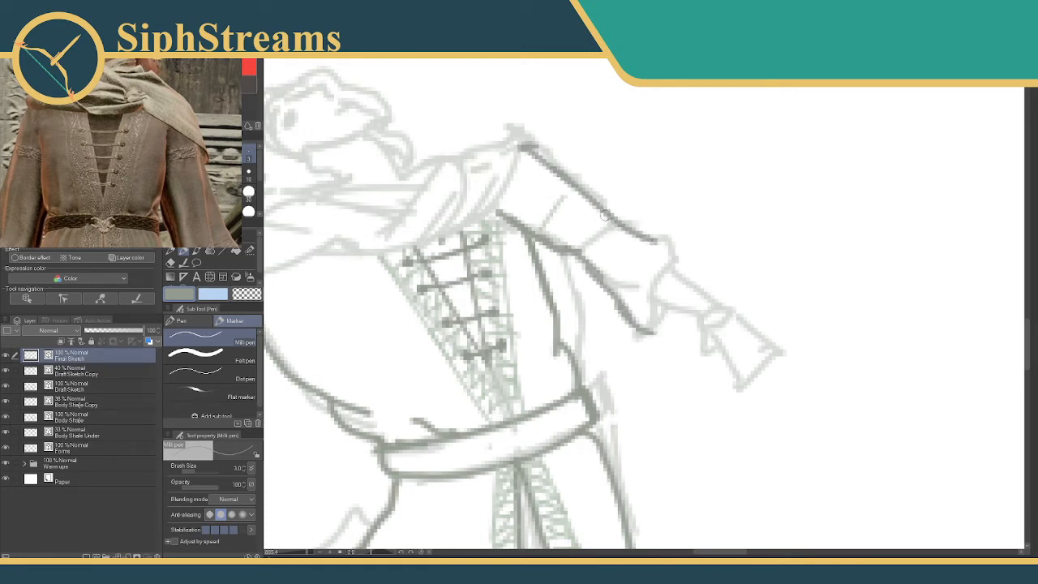
{"action": "mouse_move", "coordinate": [607, 215]}
{"action": "left_mouse_down"}
{"action": "mouse_move", "coordinate": [672, 243]}
{"action": "mouse_move", "coordinate": [653, 304]}
{"action": "left_mouse_up"}
{"action": "key", "text": "ctrl+z"}
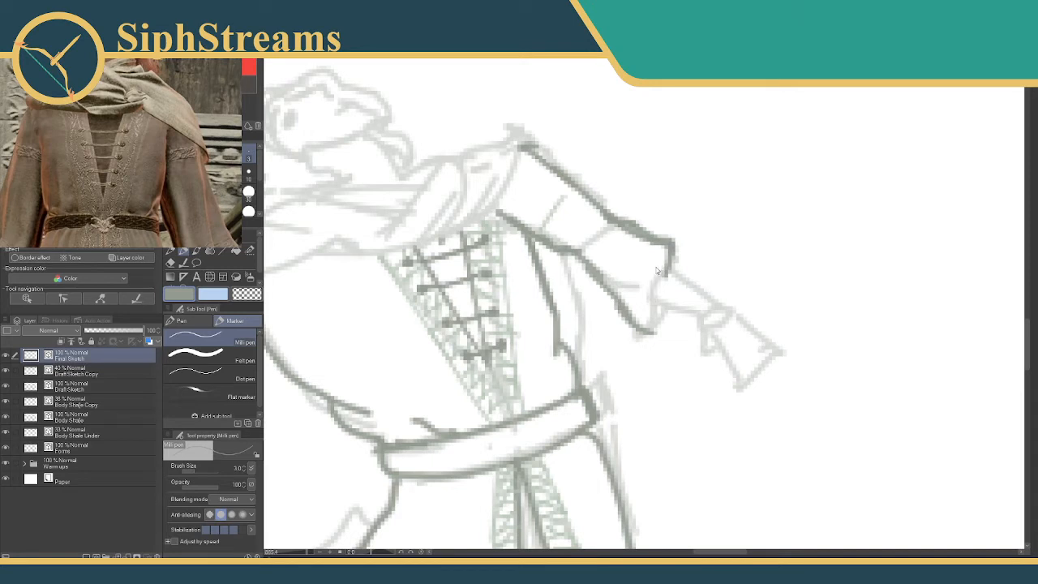
{"action": "key", "text": "ctrl+z"}
{"action": "key", "text": "ctrl+z"}
{"action": "left_click_drag", "start_coordinate": [635, 228], "coordinate": [651, 268]}
{"action": "key", "text": "ctrl+z"}
Draw the sleeve's cuff edge down to its hanging tip, then reshape the tip into a rounded fold.
{"action": "mouse_move", "coordinate": [633, 228]}
{"action": "left_mouse_down"}
{"action": "mouse_move", "coordinate": [664, 261]}
{"action": "mouse_move", "coordinate": [683, 255]}
{"action": "mouse_move", "coordinate": [660, 272]}
{"action": "mouse_move", "coordinate": [649, 326]}
{"action": "left_mouse_up"}
{"action": "key", "text": "e"}
{"action": "key", "text": "p"}
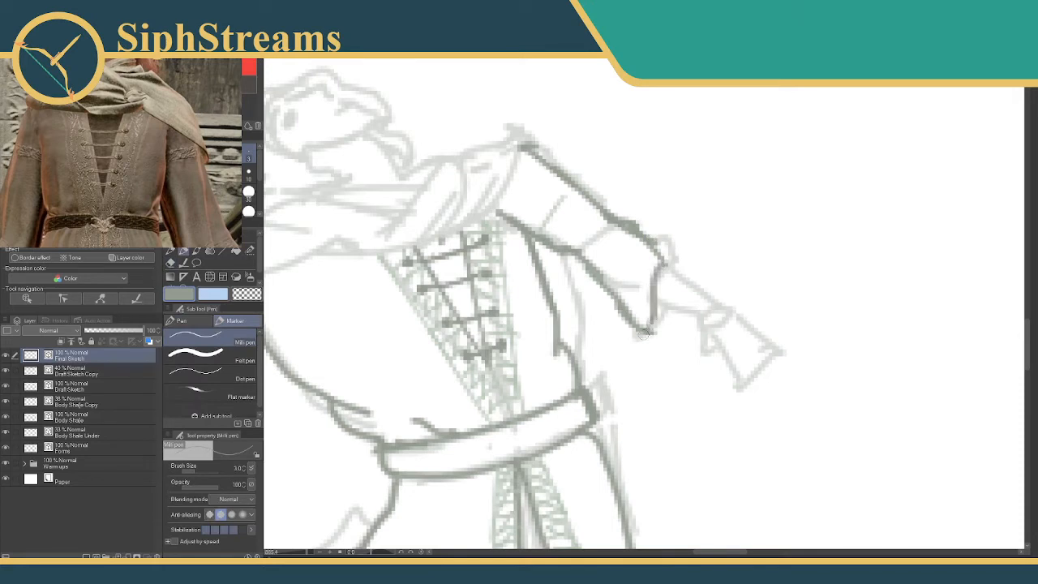
{"action": "key", "text": "e"}
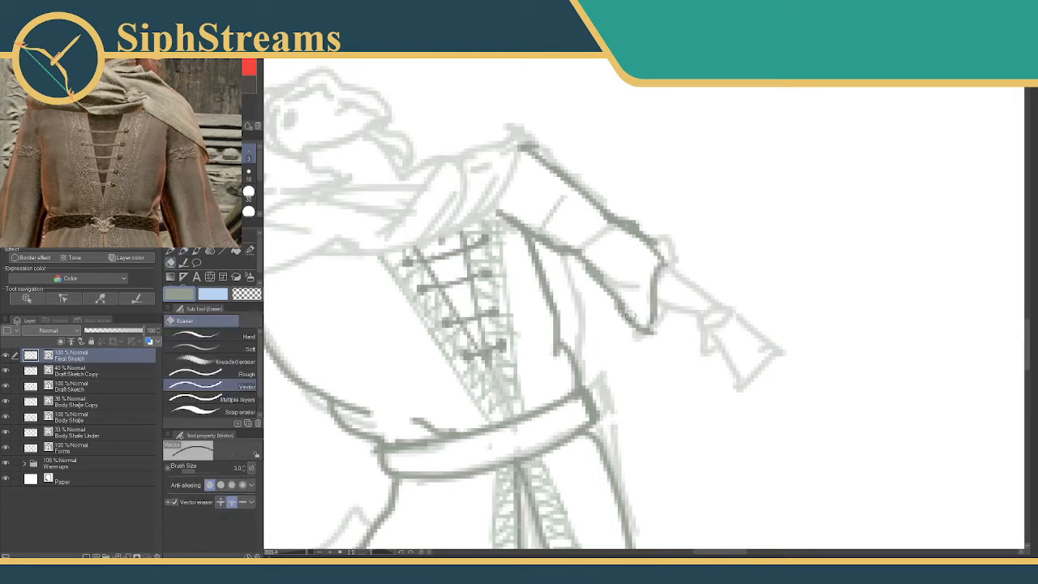
{"action": "key", "text": "p"}
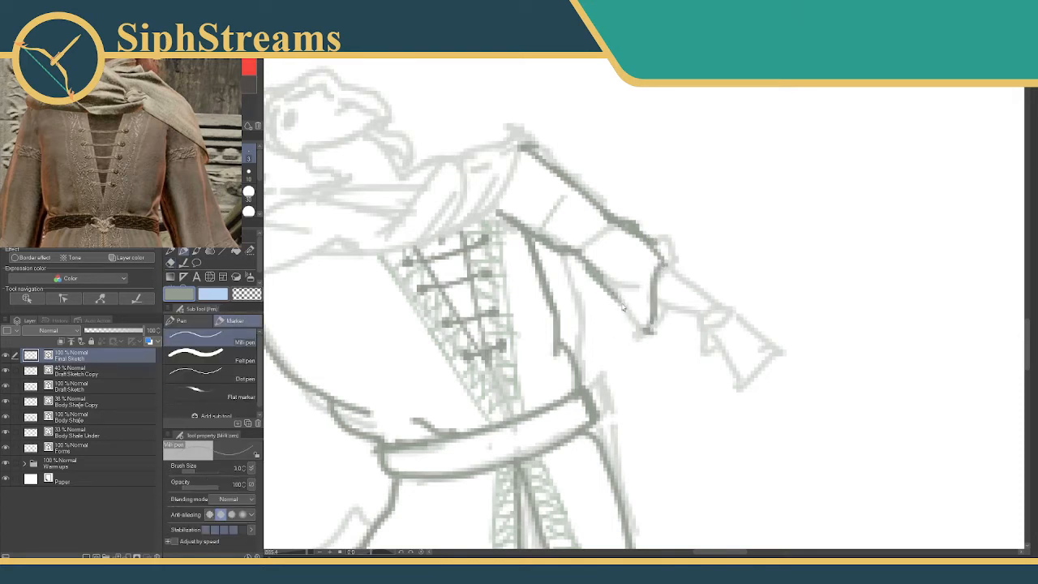
{"action": "mouse_move", "coordinate": [618, 304]}
{"action": "left_mouse_down"}
{"action": "mouse_move", "coordinate": [640, 339]}
{"action": "mouse_move", "coordinate": [655, 338]}
{"action": "left_mouse_up"}
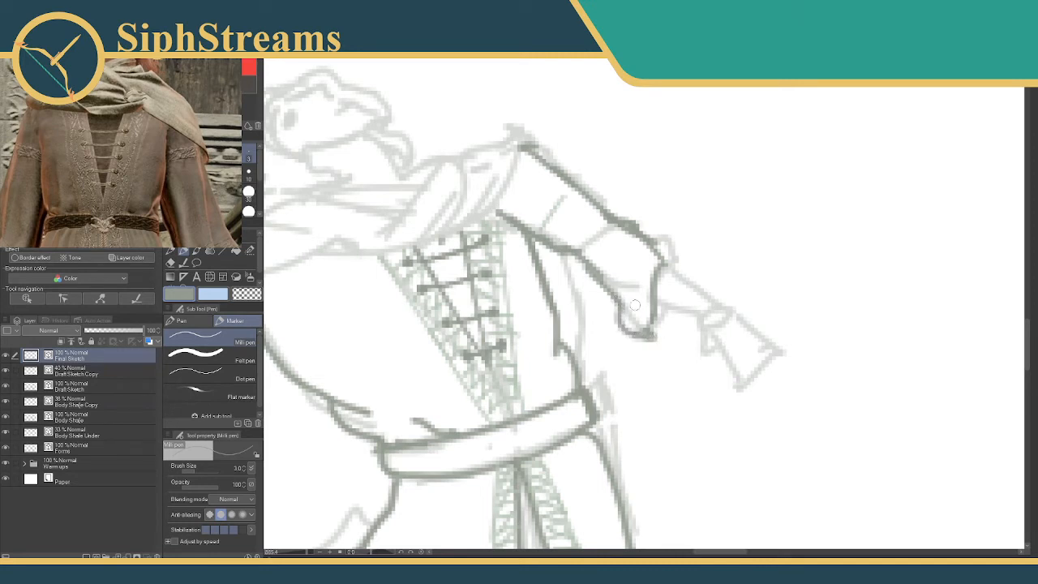
{"action": "left_click_drag", "start_coordinate": [621, 306], "coordinate": [631, 286]}
Draw the forearm wrap between the sleeve cuff and the wrist in dark grey with a brush size of 2.
{"action": "left_click", "coordinate": [244, 76]}
{"action": "key", "text": "["}
{"action": "mouse_move", "coordinate": [668, 268]}
{"action": "left_mouse_down"}
{"action": "mouse_move", "coordinate": [714, 298]}
{"action": "mouse_move", "coordinate": [696, 319]}
{"action": "mouse_move", "coordinate": [892, 280]}
{"action": "mouse_move", "coordinate": [688, 280]}
{"action": "mouse_move", "coordinate": [653, 290]}
{"action": "mouse_move", "coordinate": [718, 279]}
{"action": "mouse_move", "coordinate": [707, 302]}
{"action": "mouse_move", "coordinate": [686, 300]}
{"action": "mouse_move", "coordinate": [710, 274]}
{"action": "left_mouse_up"}
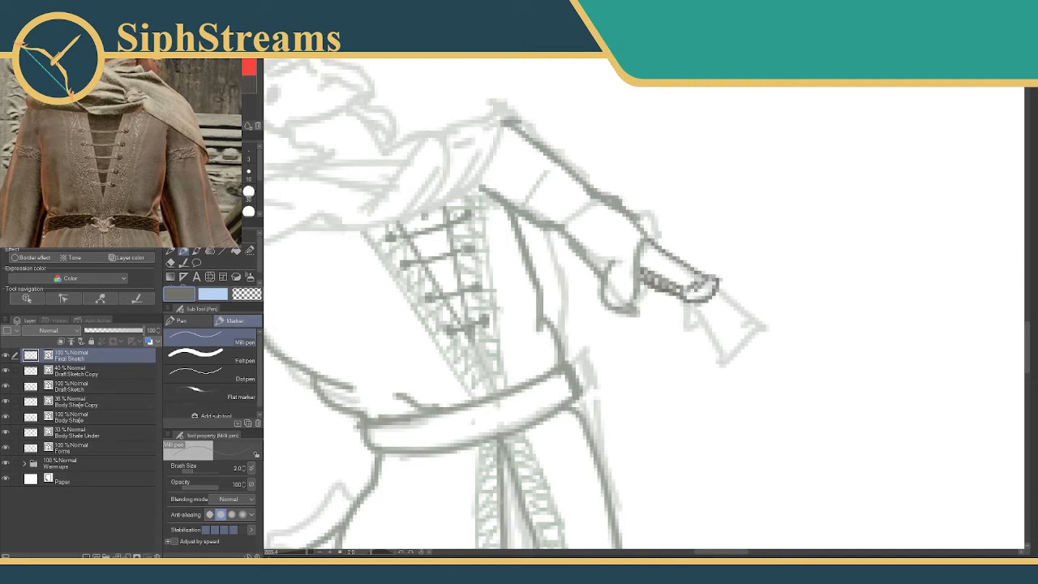
Sample the grey-green outline colour and sketch the hand with spread fingers beyond the forearm wrap.
{"action": "left_click", "coordinate": [515, 219], "text": "alt"}
{"action": "mouse_move", "coordinate": [686, 302]}
{"action": "left_mouse_down"}
{"action": "mouse_move", "coordinate": [687, 341]}
{"action": "mouse_move", "coordinate": [697, 343]}
{"action": "mouse_move", "coordinate": [697, 325]}
{"action": "mouse_move", "coordinate": [712, 378]}
{"action": "mouse_move", "coordinate": [720, 334]}
{"action": "mouse_move", "coordinate": [730, 362]}
{"action": "mouse_move", "coordinate": [743, 352]}
{"action": "mouse_move", "coordinate": [731, 325]}
{"action": "mouse_move", "coordinate": [757, 351]}
{"action": "mouse_move", "coordinate": [754, 324]}
{"action": "mouse_move", "coordinate": [733, 305]}
{"action": "mouse_move", "coordinate": [751, 321]}
{"action": "mouse_move", "coordinate": [749, 309]}
{"action": "mouse_move", "coordinate": [720, 292]}
{"action": "left_mouse_up"}
{"action": "key", "text": "ctrl+z"}
{"action": "key", "text": "ctrl+z"}
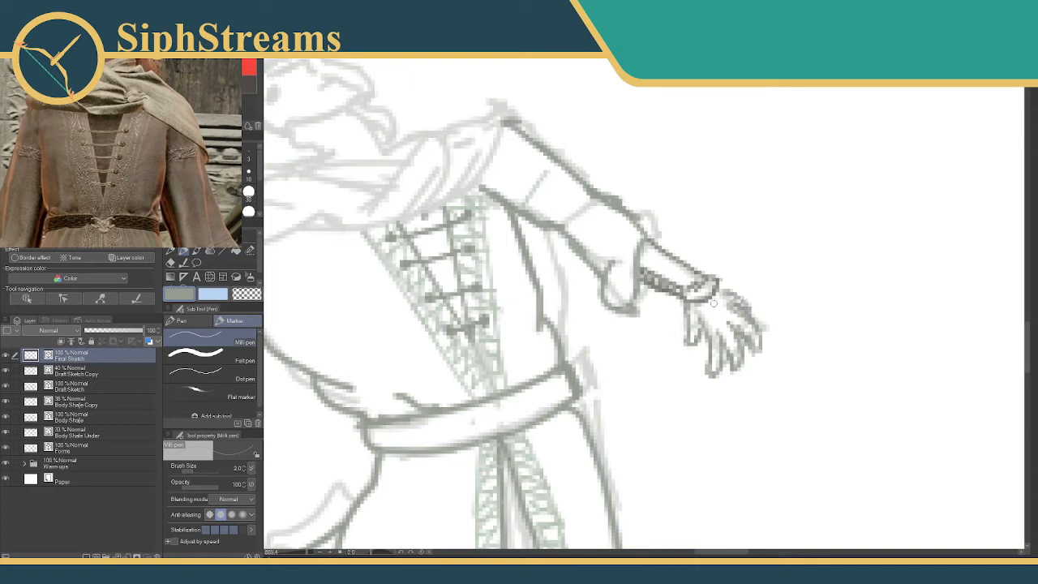
Erase parts of the hand's palm and finger lines and hide the Draft Sketch Copy layer.
{"action": "mouse_move", "coordinate": [614, 362]}
{"action": "left_mouse_down"}
{"action": "mouse_move", "coordinate": [683, 325]}
{"action": "mouse_move", "coordinate": [1015, 197]}
{"action": "mouse_move", "coordinate": [580, 429]}
{"action": "mouse_move", "coordinate": [289, 552]}
{"action": "left_mouse_up"}
{"action": "mouse_move", "coordinate": [747, 353]}
{"action": "left_mouse_down"}
{"action": "mouse_move", "coordinate": [604, 377]}
{"action": "mouse_move", "coordinate": [503, 340]}
{"action": "left_mouse_up"}
{"action": "left_click_drag", "start_coordinate": [307, 554], "coordinate": [312, 555]}
{"action": "mouse_move", "coordinate": [483, 365]}
{"action": "left_mouse_down"}
{"action": "mouse_move", "coordinate": [573, 308]}
{"action": "mouse_move", "coordinate": [528, 321]}
{"action": "left_mouse_up"}
{"action": "key", "text": "e"}
{"action": "mouse_move", "coordinate": [574, 274]}
{"action": "left_mouse_down"}
{"action": "mouse_move", "coordinate": [615, 316]}
{"action": "mouse_move", "coordinate": [604, 325]}
{"action": "left_mouse_up"}
{"action": "mouse_move", "coordinate": [518, 389]}
{"action": "left_mouse_down"}
{"action": "mouse_move", "coordinate": [527, 450]}
{"action": "mouse_move", "coordinate": [515, 461]}
{"action": "mouse_move", "coordinate": [530, 349]}
{"action": "mouse_move", "coordinate": [515, 398]}
{"action": "left_mouse_up"}
{"action": "key", "text": "p"}
{"action": "left_click", "coordinate": [6, 370]}
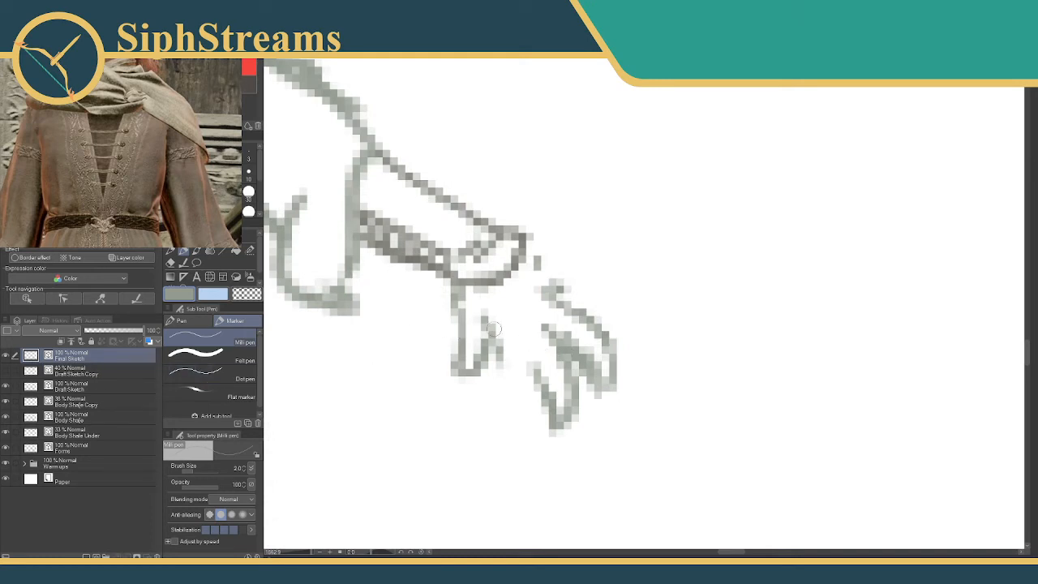
Redraw the fingers next to the thumb shorter and curled downward, replacing the spread finger lines.
{"action": "mouse_move", "coordinate": [494, 321]}
{"action": "left_mouse_down"}
{"action": "mouse_move", "coordinate": [501, 381]}
{"action": "mouse_move", "coordinate": [480, 400]}
{"action": "left_mouse_up"}
{"action": "mouse_move", "coordinate": [509, 393]}
{"action": "left_mouse_down"}
{"action": "mouse_move", "coordinate": [522, 379]}
{"action": "mouse_move", "coordinate": [556, 396]}
{"action": "mouse_move", "coordinate": [570, 424]}
{"action": "left_mouse_up"}
{"action": "key", "text": "e"}
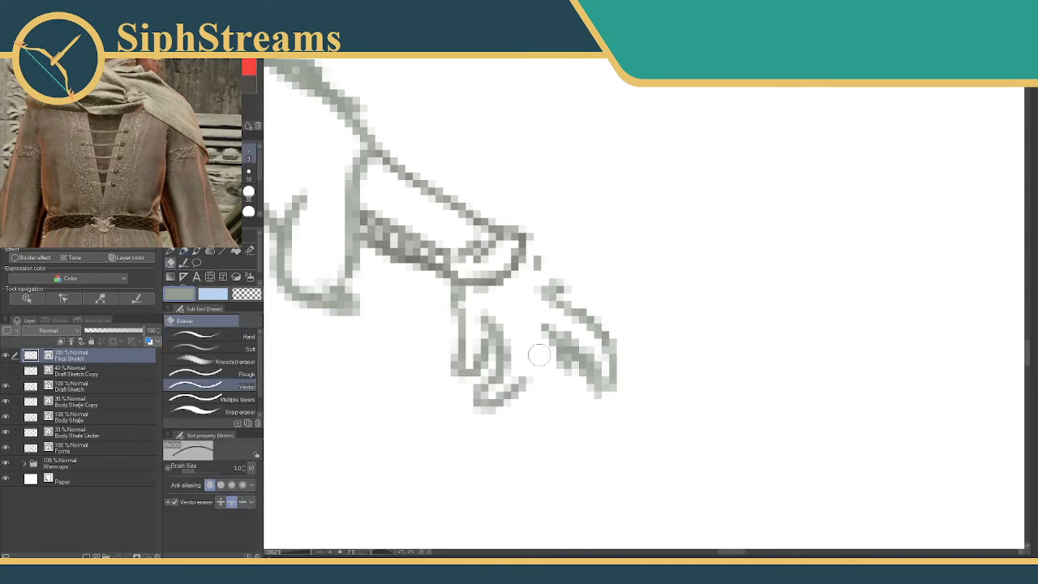
{"action": "key", "text": "p"}
{"action": "mouse_move", "coordinate": [526, 379]}
{"action": "left_mouse_down"}
{"action": "mouse_move", "coordinate": [560, 347]}
{"action": "mouse_move", "coordinate": [561, 413]}
{"action": "left_mouse_up"}
{"action": "mouse_move", "coordinate": [566, 372]}
{"action": "left_mouse_down"}
{"action": "mouse_move", "coordinate": [559, 411]}
{"action": "mouse_move", "coordinate": [531, 422]}
{"action": "left_mouse_up"}
{"action": "mouse_move", "coordinate": [531, 422]}
{"action": "left_mouse_down"}
{"action": "mouse_move", "coordinate": [536, 365]}
{"action": "mouse_move", "coordinate": [528, 423]}
{"action": "mouse_move", "coordinate": [568, 351]}
{"action": "mouse_move", "coordinate": [587, 354]}
{"action": "mouse_move", "coordinate": [596, 333]}
{"action": "mouse_move", "coordinate": [605, 394]}
{"action": "mouse_move", "coordinate": [587, 332]}
{"action": "mouse_move", "coordinate": [544, 300]}
{"action": "mouse_move", "coordinate": [546, 273]}
{"action": "mouse_move", "coordinate": [527, 259]}
{"action": "mouse_move", "coordinate": [560, 277]}
{"action": "mouse_move", "coordinate": [540, 268]}
{"action": "mouse_move", "coordinate": [574, 299]}
{"action": "mouse_move", "coordinate": [557, 283]}
{"action": "mouse_move", "coordinate": [574, 378]}
{"action": "left_mouse_up"}
Clean up the outer finger lines where they meet the curved back of the hand.
{"action": "key", "text": "e"}
{"action": "key", "text": "p"}
{"action": "key", "text": "e"}
{"action": "left_click", "coordinate": [544, 330]}
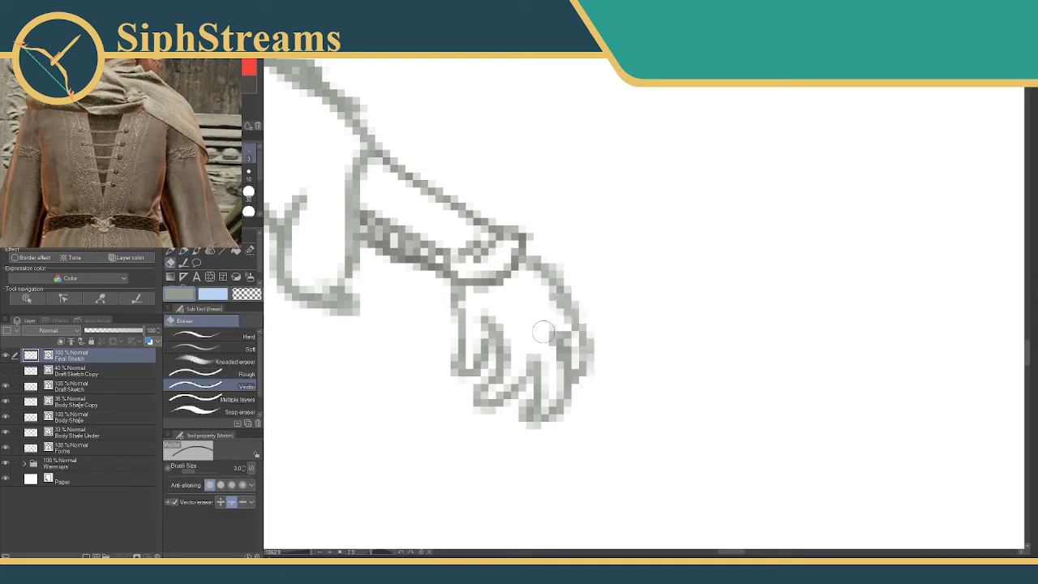
{"action": "key", "text": "p"}
{"action": "left_click_drag", "start_coordinate": [533, 327], "coordinate": [537, 330]}
Redraw the fingertip beside the thumb shorter and erase the outermost finger's contour.
{"action": "key", "text": "e"}
{"action": "left_click_drag", "start_coordinate": [498, 374], "coordinate": [495, 418]}
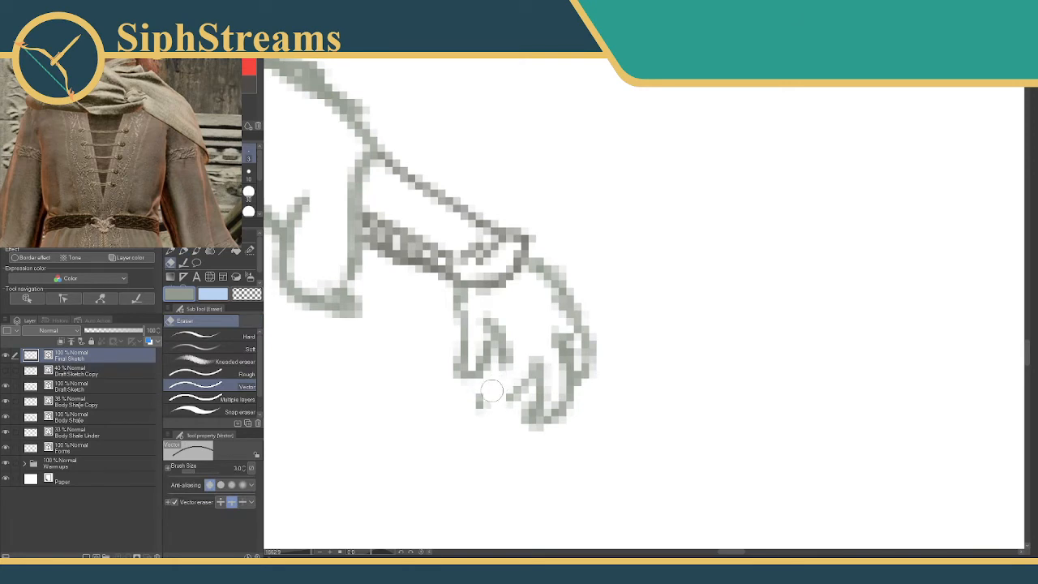
{"action": "key", "text": "p"}
{"action": "mouse_move", "coordinate": [500, 367]}
{"action": "left_mouse_down"}
{"action": "mouse_move", "coordinate": [484, 388]}
{"action": "mouse_move", "coordinate": [478, 381]}
{"action": "mouse_move", "coordinate": [507, 399]}
{"action": "left_mouse_up"}
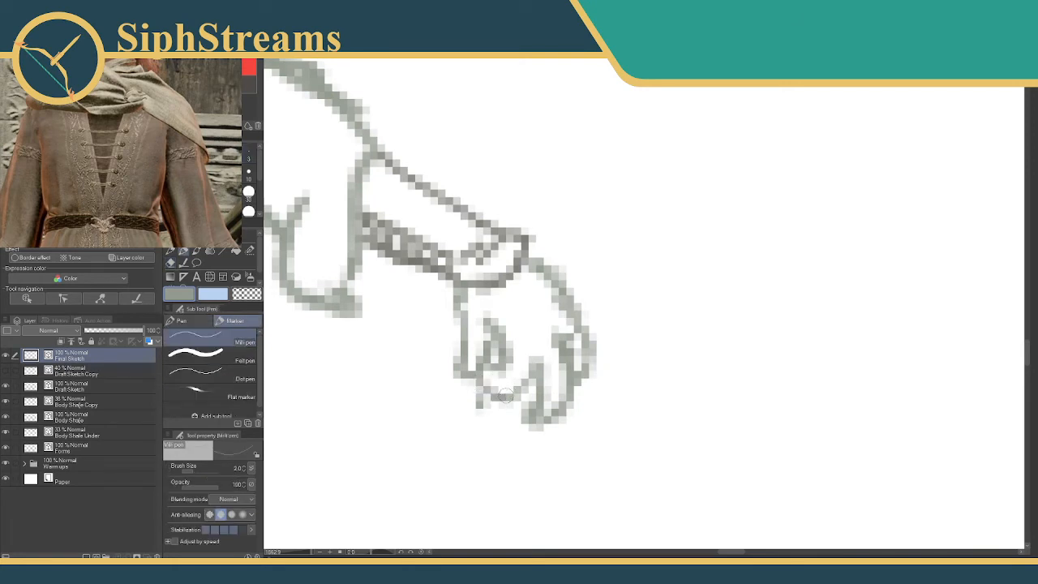
{"action": "key", "text": "e"}
{"action": "left_click_drag", "start_coordinate": [591, 338], "coordinate": [587, 384]}
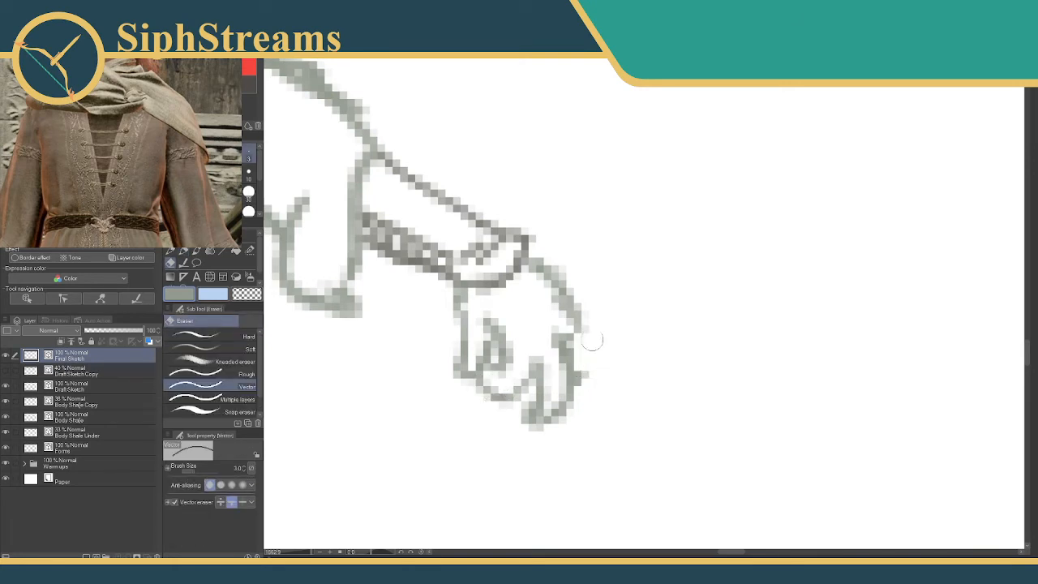
Redraw the outermost finger's contour and thicken the curved back of the hand above it.
{"action": "key", "text": "p"}
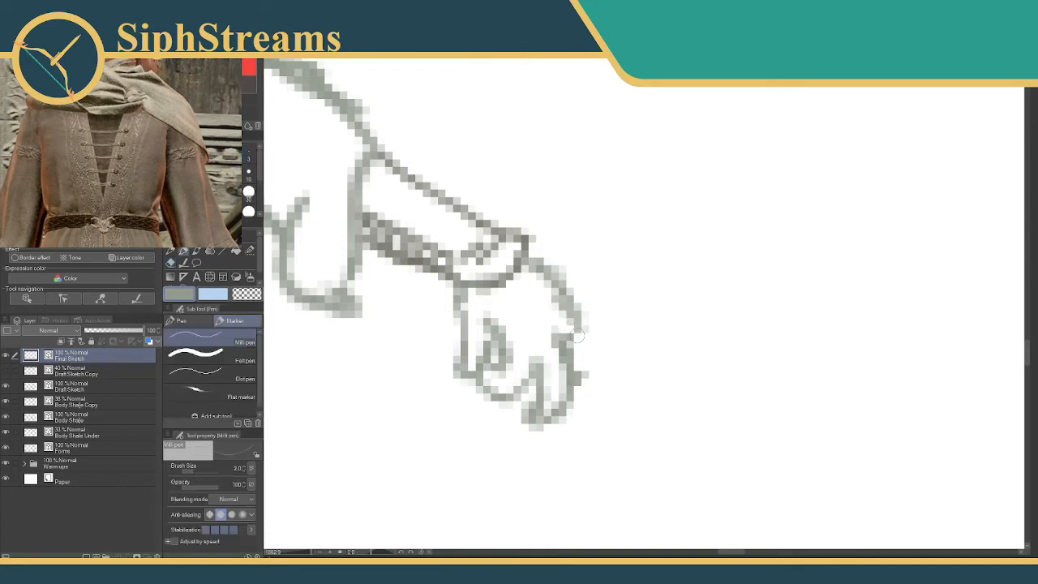
{"action": "mouse_move", "coordinate": [577, 334]}
{"action": "left_mouse_down"}
{"action": "mouse_move", "coordinate": [583, 377]}
{"action": "mouse_move", "coordinate": [592, 356]}
{"action": "mouse_move", "coordinate": [576, 387]}
{"action": "left_mouse_up"}
{"action": "left_click_drag", "start_coordinate": [567, 288], "coordinate": [585, 334]}
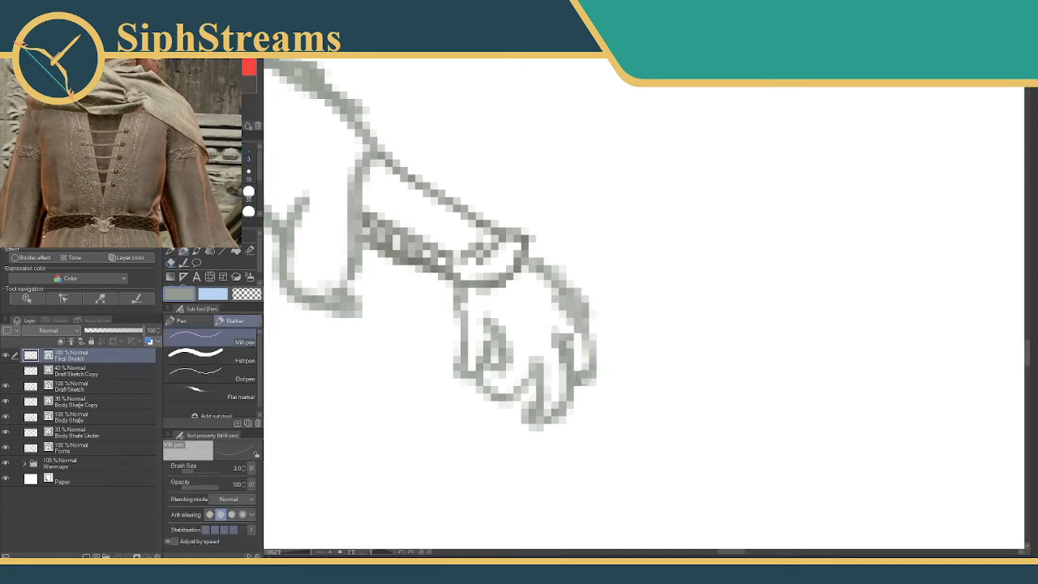
{"action": "mouse_move", "coordinate": [523, 390]}
{"action": "left_mouse_down"}
{"action": "mouse_move", "coordinate": [534, 396]}
{"action": "mouse_move", "coordinate": [635, 314]}
{"action": "left_mouse_up"}
{"action": "mouse_move", "coordinate": [306, 552]}
{"action": "left_mouse_down"}
{"action": "mouse_move", "coordinate": [290, 555]}
{"action": "mouse_move", "coordinate": [301, 555]}
{"action": "left_mouse_up"}
{"action": "left_click_drag", "start_coordinate": [451, 418], "coordinate": [456, 400]}
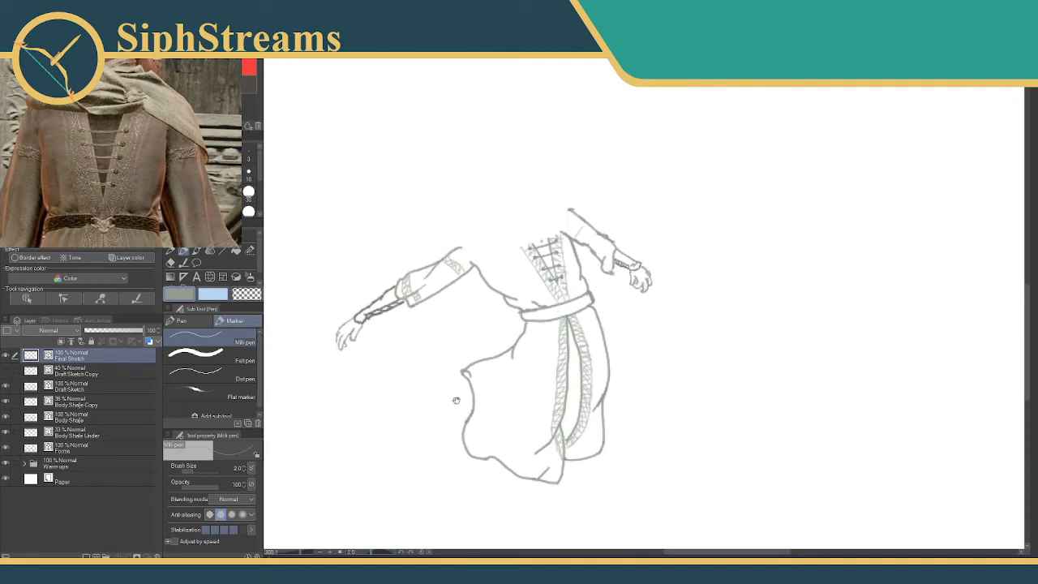
Select the inked hand below the cuff with a size 20 selection pen and duplicate it onto a new layer.
{"action": "left_click_drag", "start_coordinate": [609, 300], "coordinate": [525, 392]}
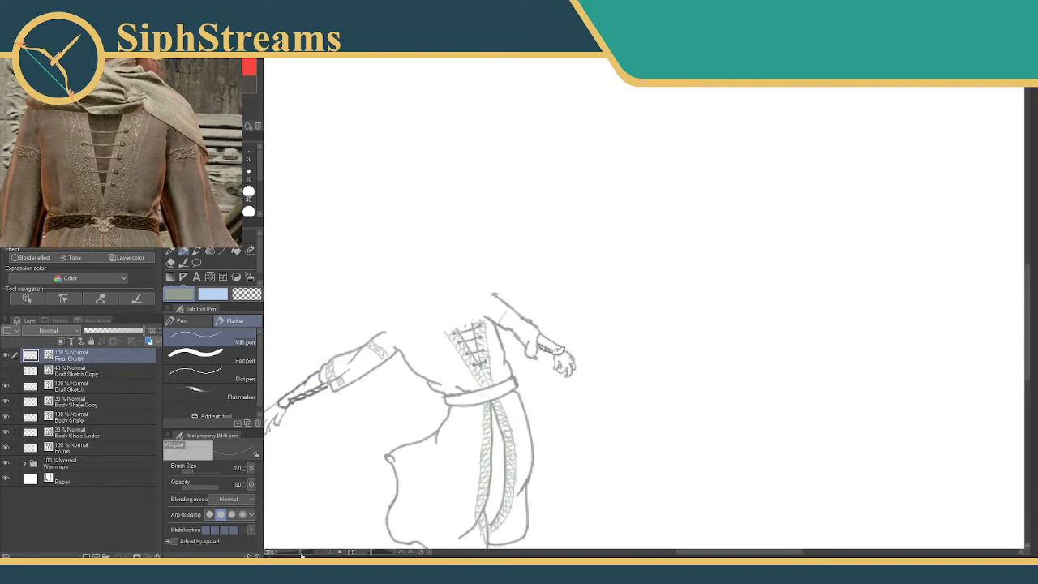
{"action": "left_click_drag", "start_coordinate": [301, 556], "coordinate": [314, 554]}
{"action": "left_click_drag", "start_coordinate": [408, 449], "coordinate": [748, 150]}
{"action": "mouse_move", "coordinate": [440, 371]}
{"action": "left_mouse_down"}
{"action": "mouse_move", "coordinate": [701, 180]}
{"action": "mouse_move", "coordinate": [651, 216]}
{"action": "left_mouse_up"}
{"action": "left_click_drag", "start_coordinate": [313, 552], "coordinate": [303, 553]}
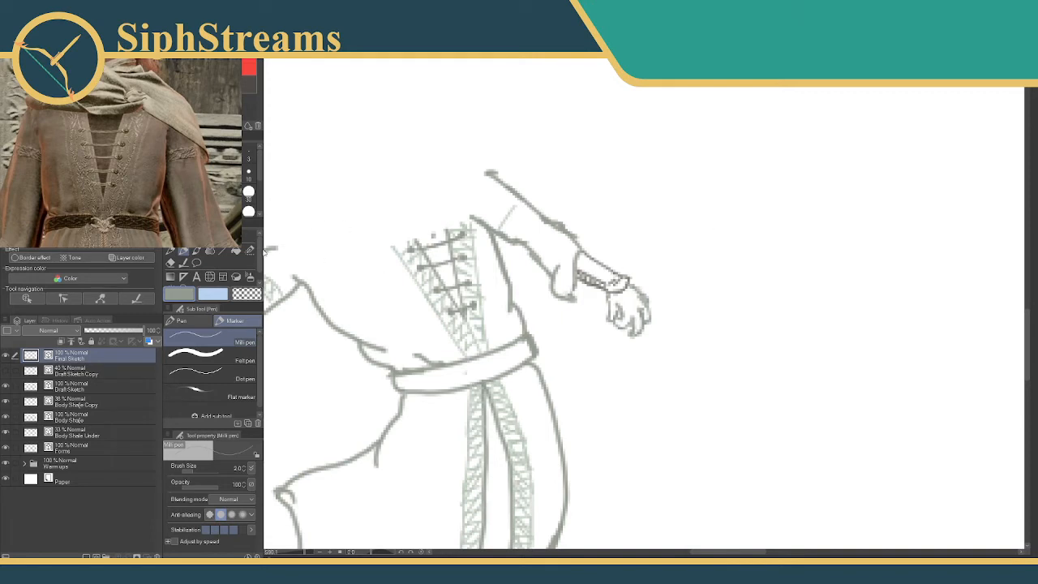
{"action": "left_click", "coordinate": [249, 250]}
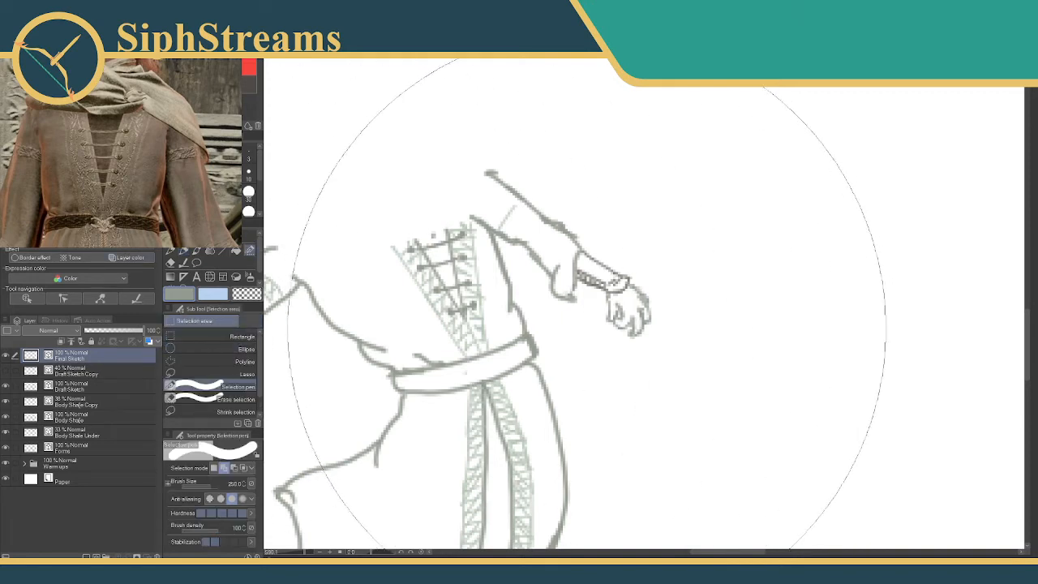
{"action": "left_click", "coordinate": [248, 192]}
{"action": "mouse_move", "coordinate": [604, 279]}
{"action": "left_mouse_down"}
{"action": "mouse_move", "coordinate": [629, 285]}
{"action": "mouse_move", "coordinate": [658, 322]}
{"action": "left_mouse_up"}
{"action": "left_click", "coordinate": [657, 375]}
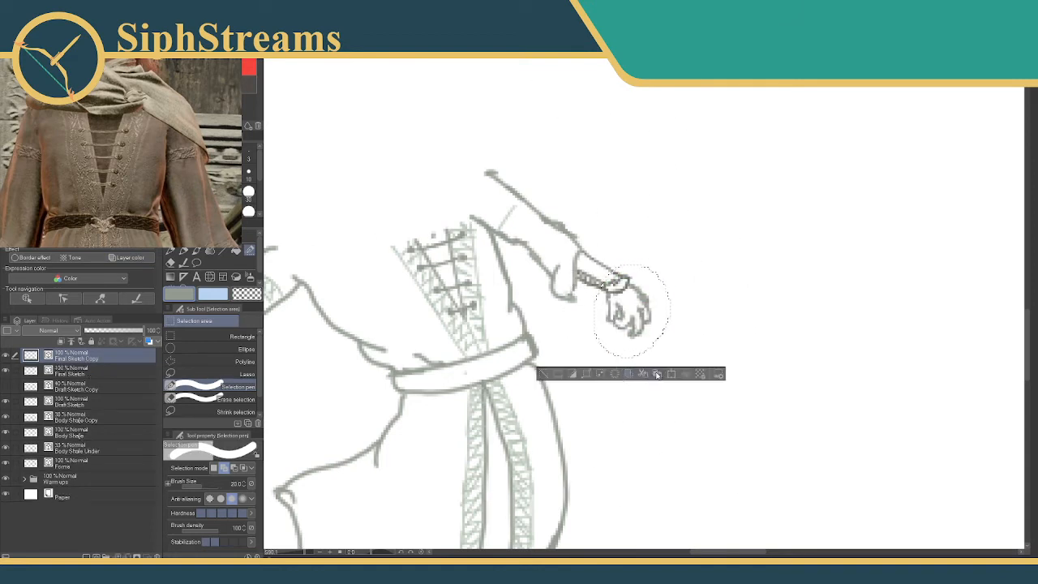
Hide the copied hand layer, rename it Hand, and clear the selection.
{"action": "left_click", "coordinate": [6, 355]}
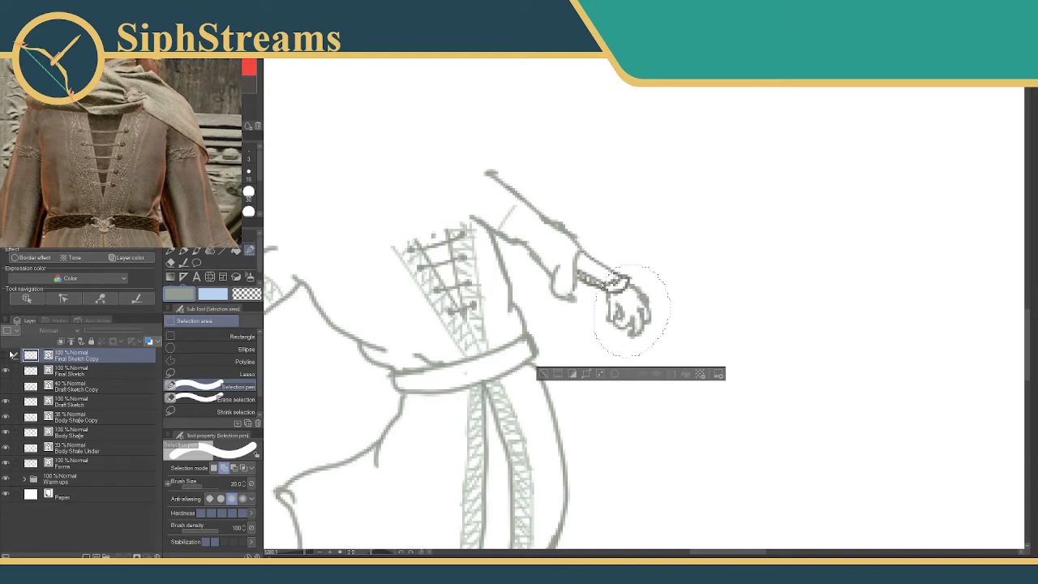
{"action": "double_click", "coordinate": [72, 357]}
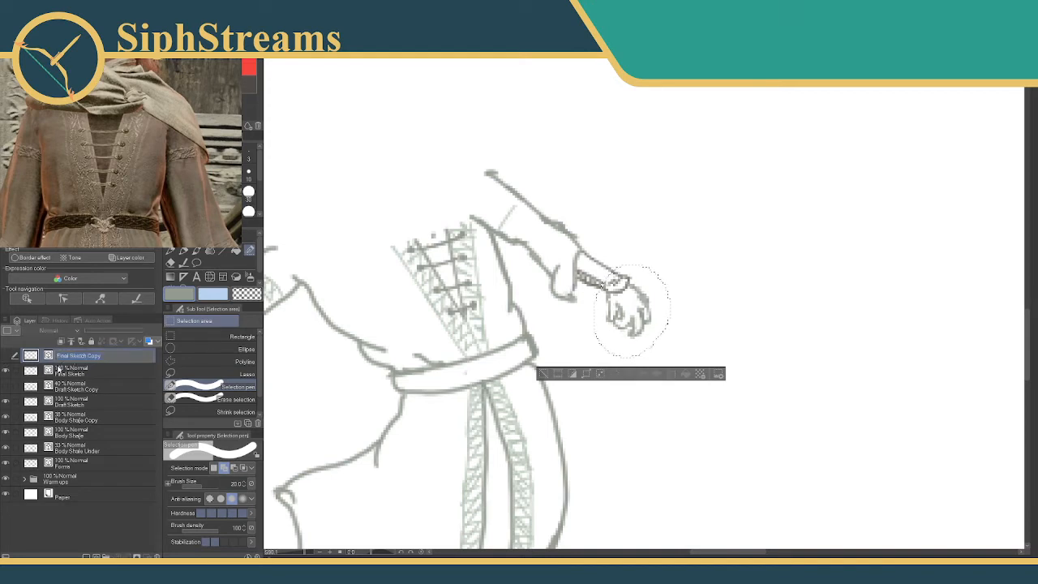
{"action": "type", "text": "Hand"}
{"action": "key", "text": "Return"}
{"action": "left_click", "coordinate": [542, 374]}
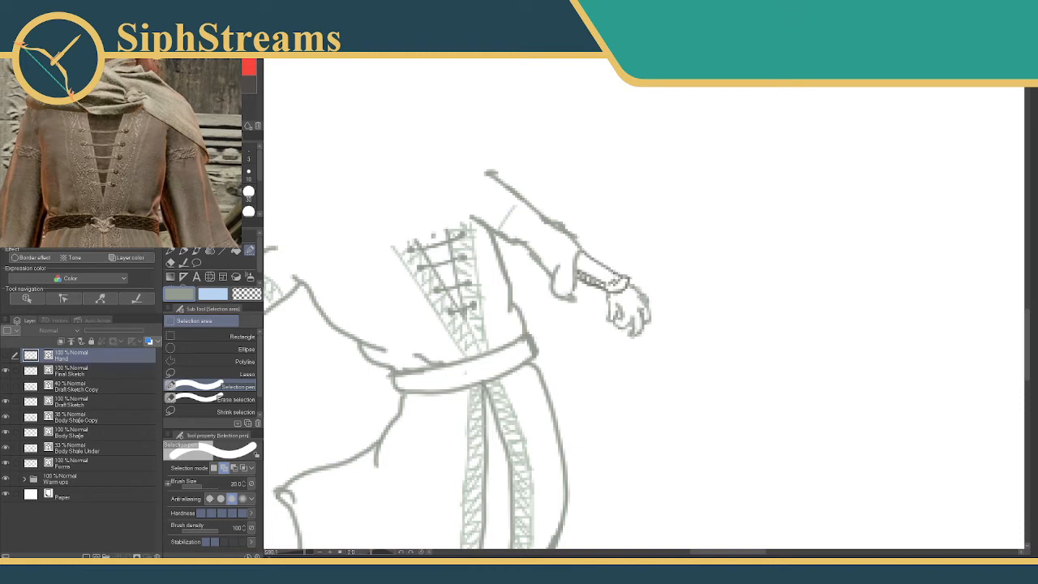
Erase the thumb, fingers and palm lines on the Final Sketch layer, leaving the start of the hand's back.
{"action": "left_click", "coordinate": [182, 251]}
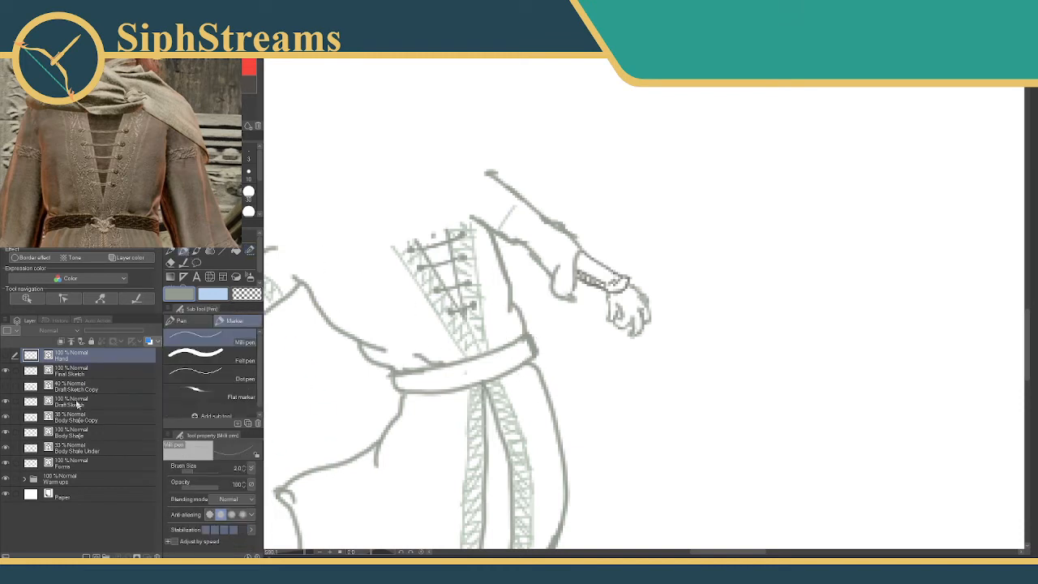
{"action": "left_click", "coordinate": [87, 371]}
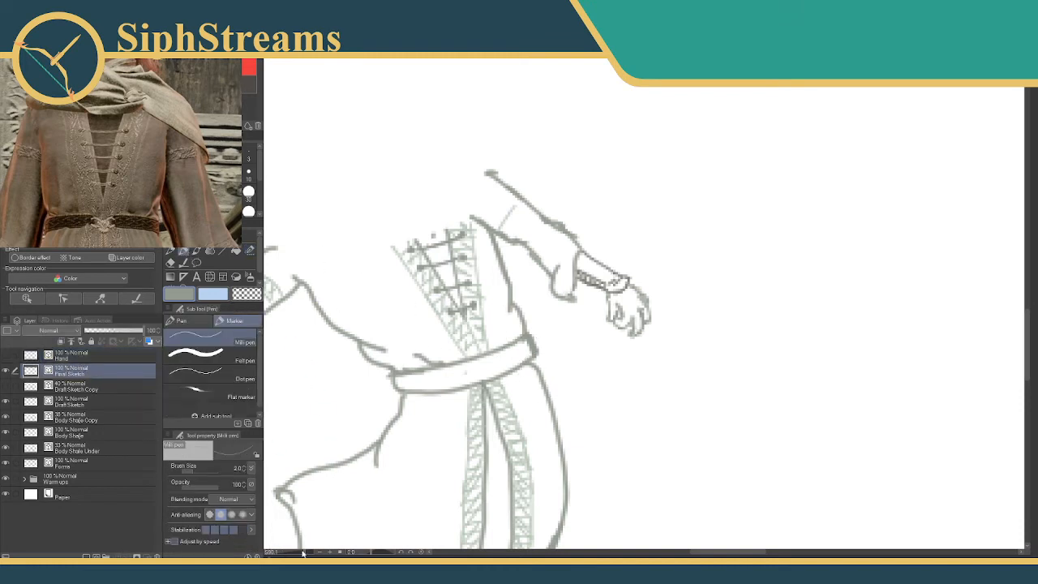
{"action": "left_click_drag", "start_coordinate": [303, 553], "coordinate": [310, 550]}
{"action": "mouse_move", "coordinate": [504, 323]}
{"action": "left_mouse_down"}
{"action": "mouse_move", "coordinate": [403, 327]}
{"action": "mouse_move", "coordinate": [545, 333]}
{"action": "mouse_move", "coordinate": [546, 356]}
{"action": "mouse_move", "coordinate": [464, 423]}
{"action": "mouse_move", "coordinate": [577, 373]}
{"action": "mouse_move", "coordinate": [645, 362]}
{"action": "mouse_move", "coordinate": [587, 431]}
{"action": "mouse_move", "coordinate": [593, 424]}
{"action": "mouse_move", "coordinate": [463, 421]}
{"action": "left_mouse_up"}
{"action": "key", "text": "e"}
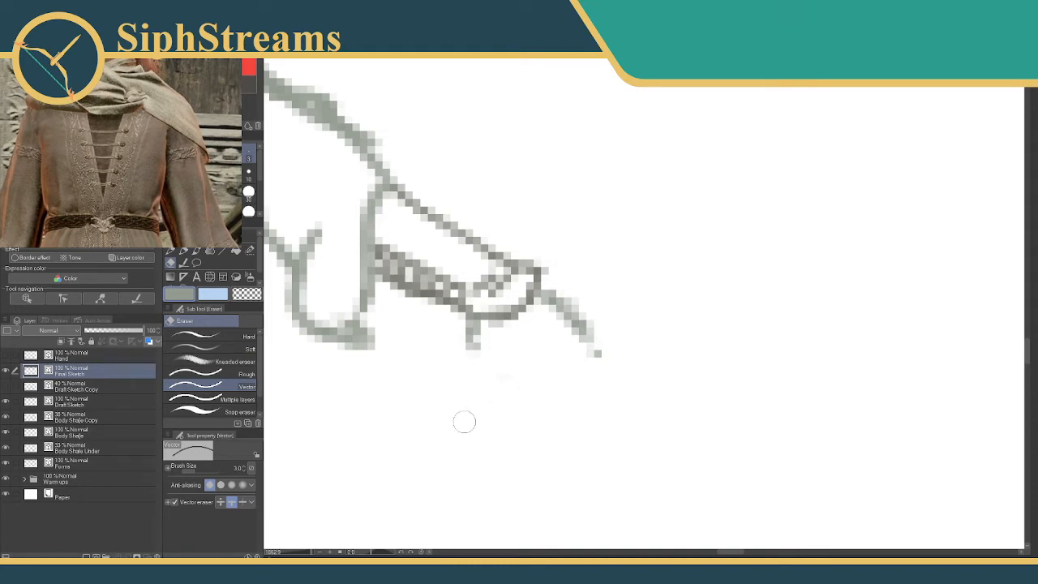
{"action": "key", "text": "p"}
{"action": "left_click_drag", "start_coordinate": [475, 344], "coordinate": [462, 378]}
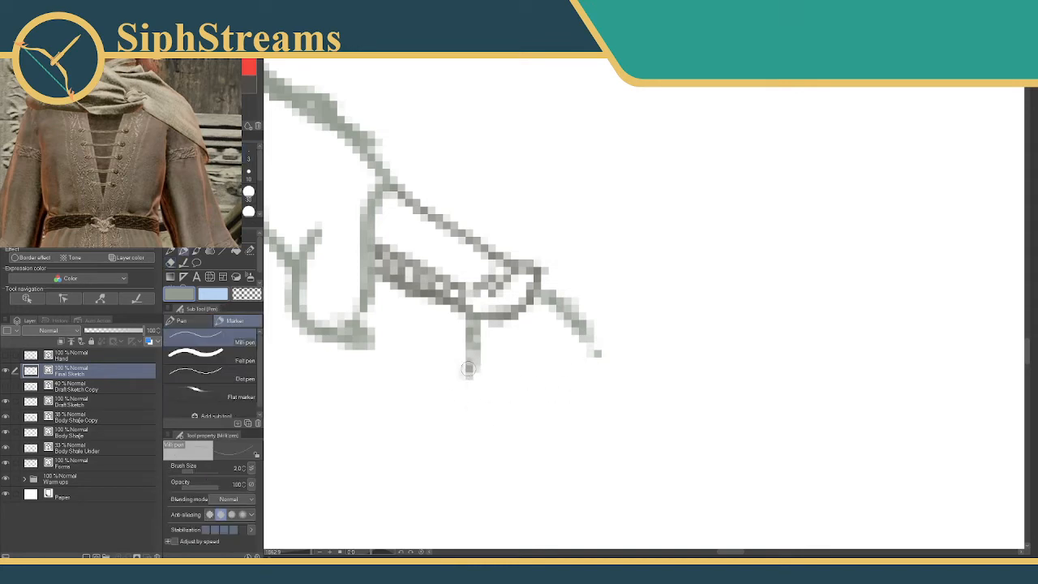
{"action": "key", "text": "ctrl+z"}
{"action": "key", "text": "ctrl+z"}
{"action": "key", "text": "e"}
{"action": "left_click_drag", "start_coordinate": [533, 378], "coordinate": [470, 389]}
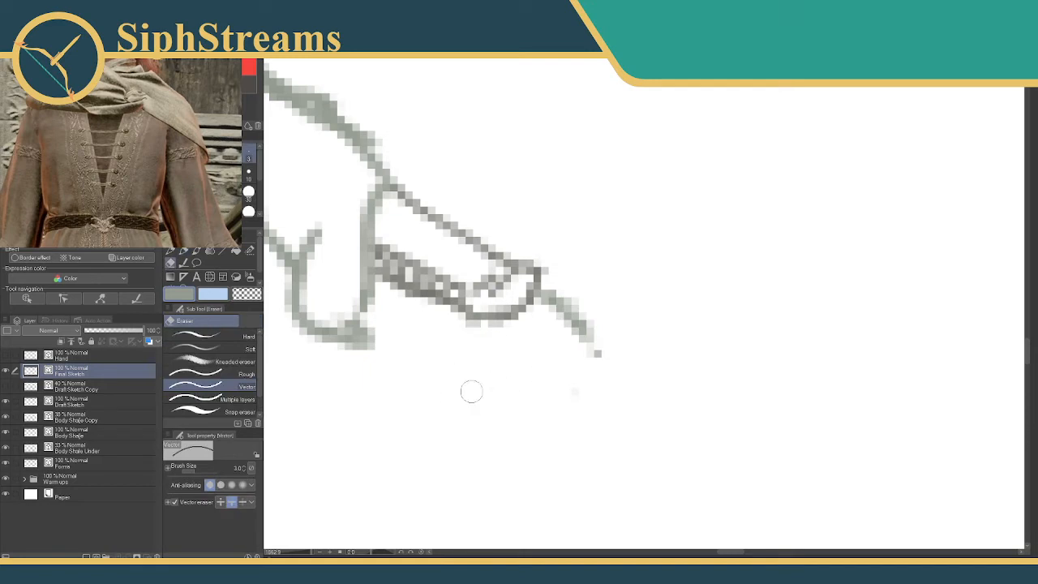
Redraw the hand with a short thumb, longer fingers hanging downward and a continuous curved back.
{"action": "key", "text": "p"}
{"action": "mouse_move", "coordinate": [473, 323]}
{"action": "left_mouse_down"}
{"action": "mouse_move", "coordinate": [480, 357]}
{"action": "mouse_move", "coordinate": [481, 340]}
{"action": "mouse_move", "coordinate": [473, 375]}
{"action": "mouse_move", "coordinate": [484, 365]}
{"action": "mouse_move", "coordinate": [477, 393]}
{"action": "mouse_move", "coordinate": [487, 400]}
{"action": "mouse_move", "coordinate": [513, 368]}
{"action": "mouse_move", "coordinate": [503, 350]}
{"action": "mouse_move", "coordinate": [523, 355]}
{"action": "mouse_move", "coordinate": [553, 396]}
{"action": "left_mouse_up"}
{"action": "left_click_drag", "start_coordinate": [531, 362], "coordinate": [551, 392]}
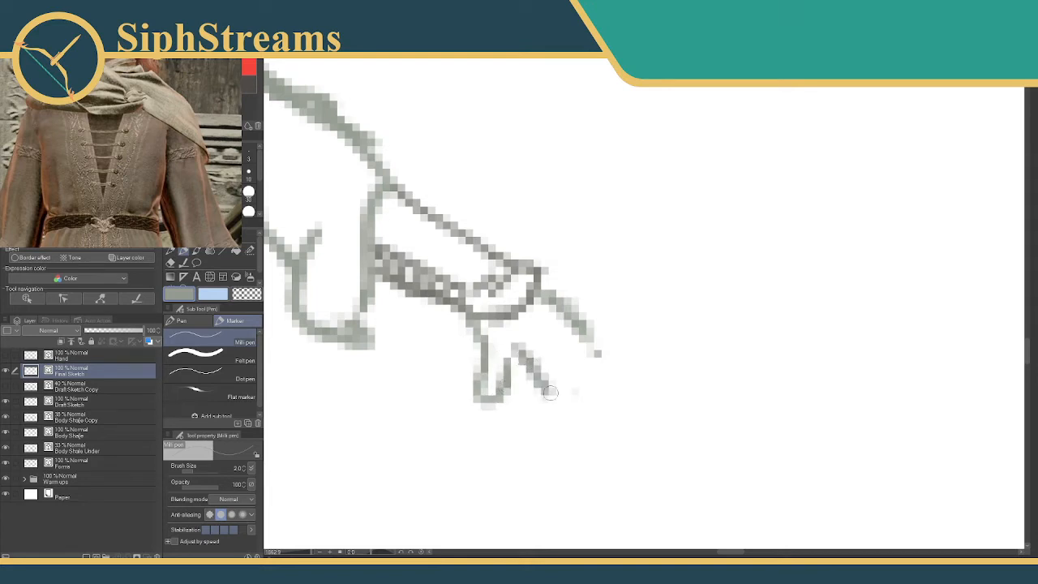
{"action": "mouse_move", "coordinate": [497, 345]}
{"action": "left_mouse_down"}
{"action": "mouse_move", "coordinate": [551, 405]}
{"action": "mouse_move", "coordinate": [545, 461]}
{"action": "mouse_move", "coordinate": [572, 437]}
{"action": "mouse_move", "coordinate": [567, 381]}
{"action": "mouse_move", "coordinate": [582, 403]}
{"action": "mouse_move", "coordinate": [580, 466]}
{"action": "mouse_move", "coordinate": [602, 445]}
{"action": "mouse_move", "coordinate": [604, 377]}
{"action": "mouse_move", "coordinate": [625, 393]}
{"action": "mouse_move", "coordinate": [633, 426]}
{"action": "mouse_move", "coordinate": [611, 430]}
{"action": "mouse_move", "coordinate": [611, 408]}
{"action": "left_mouse_up"}
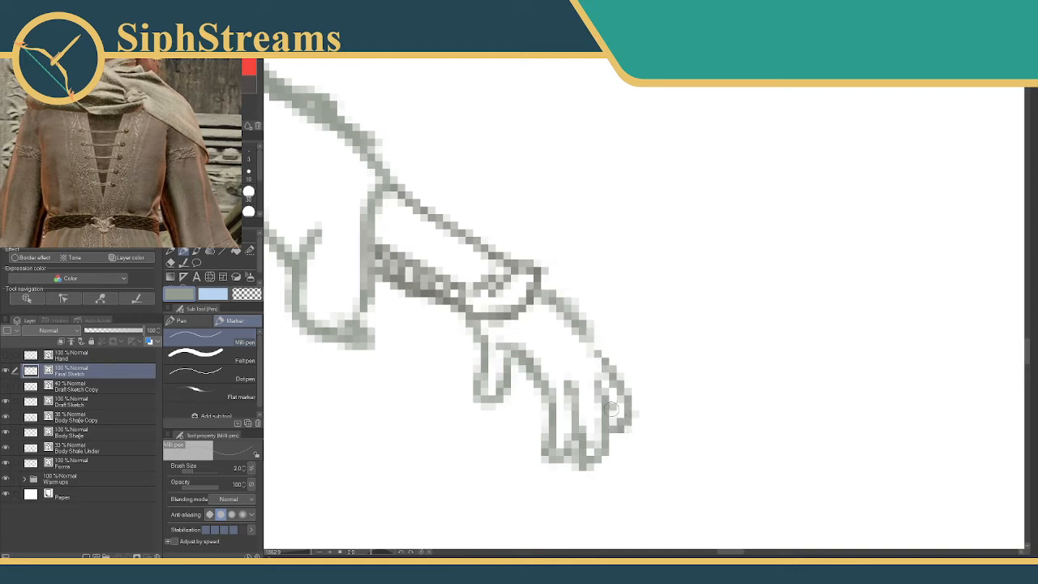
{"action": "left_click_drag", "start_coordinate": [559, 306], "coordinate": [621, 379]}
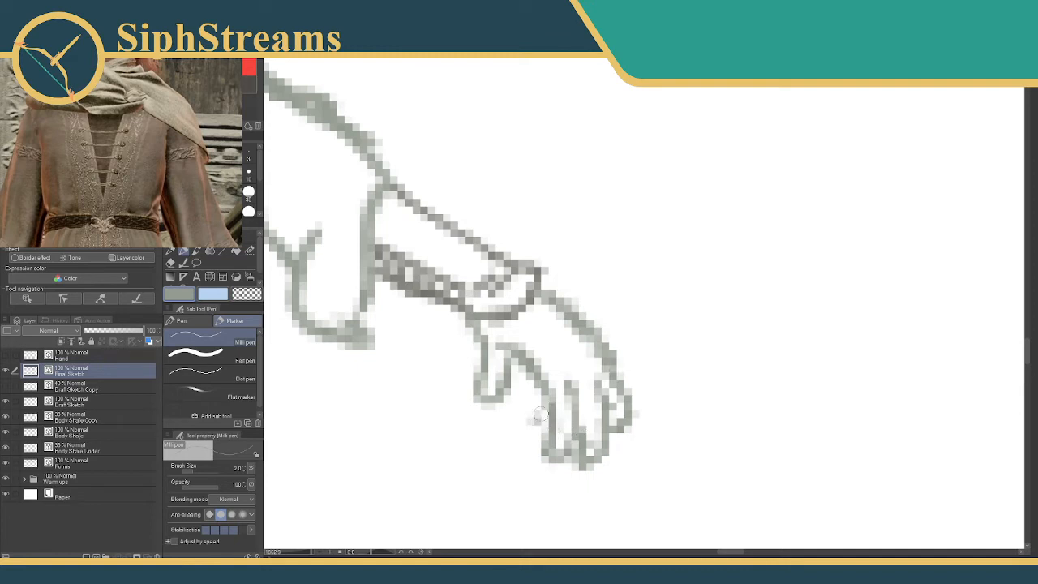
Refine the contour and tip of the finger nearest the thumb.
{"action": "key", "text": "e"}
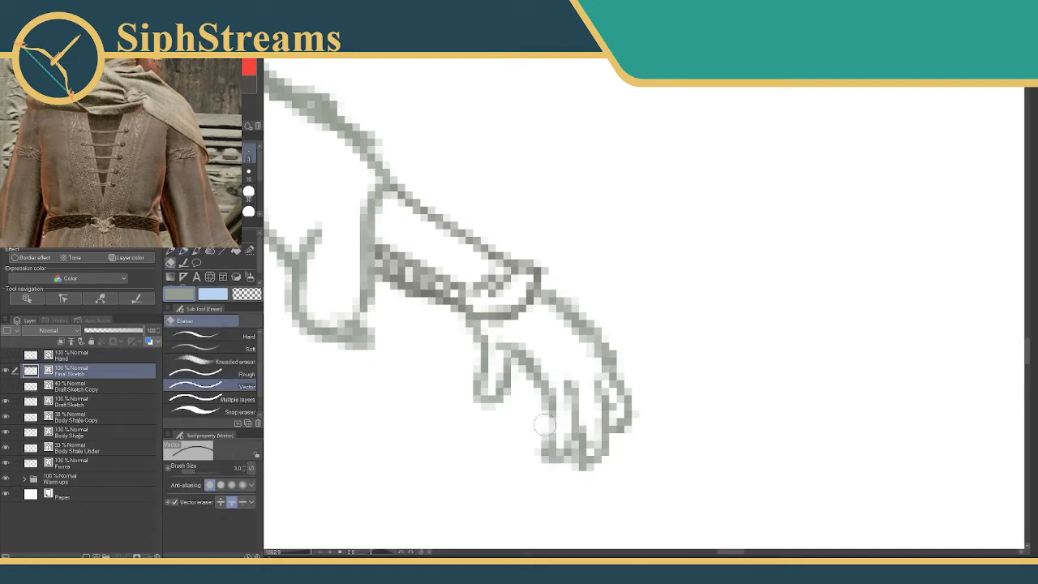
{"action": "key", "text": "p"}
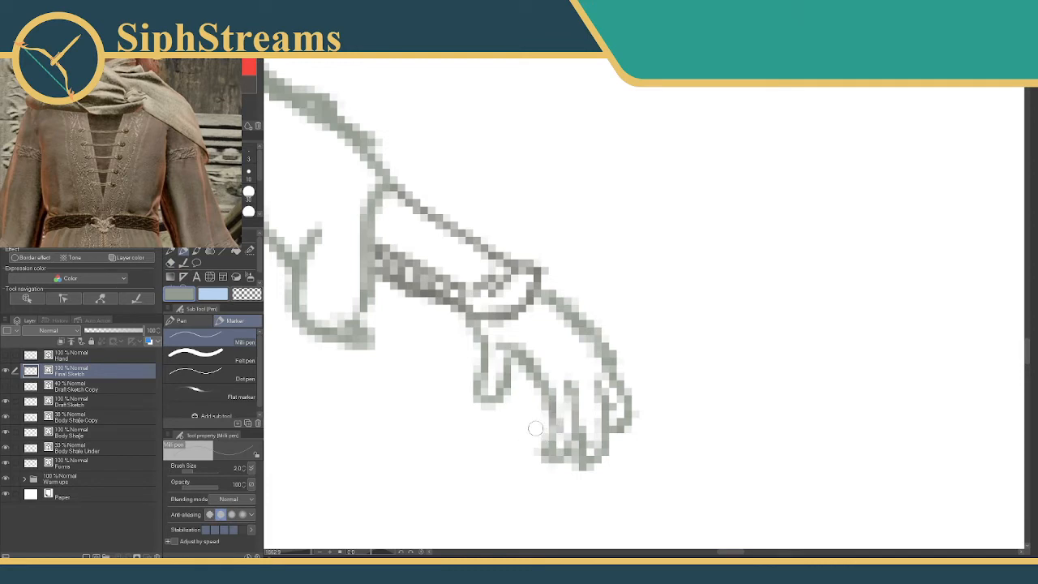
{"action": "mouse_move", "coordinate": [549, 434]}
{"action": "left_mouse_down"}
{"action": "mouse_move", "coordinate": [520, 449]}
{"action": "mouse_move", "coordinate": [547, 452]}
{"action": "left_mouse_up"}
{"action": "mouse_move", "coordinate": [312, 555]}
{"action": "left_mouse_down"}
{"action": "mouse_move", "coordinate": [290, 553]}
{"action": "mouse_move", "coordinate": [302, 540]}
{"action": "left_mouse_up"}
{"action": "mouse_move", "coordinate": [478, 357]}
{"action": "left_mouse_down"}
{"action": "mouse_move", "coordinate": [441, 329]}
{"action": "mouse_move", "coordinate": [492, 369]}
{"action": "left_mouse_up"}
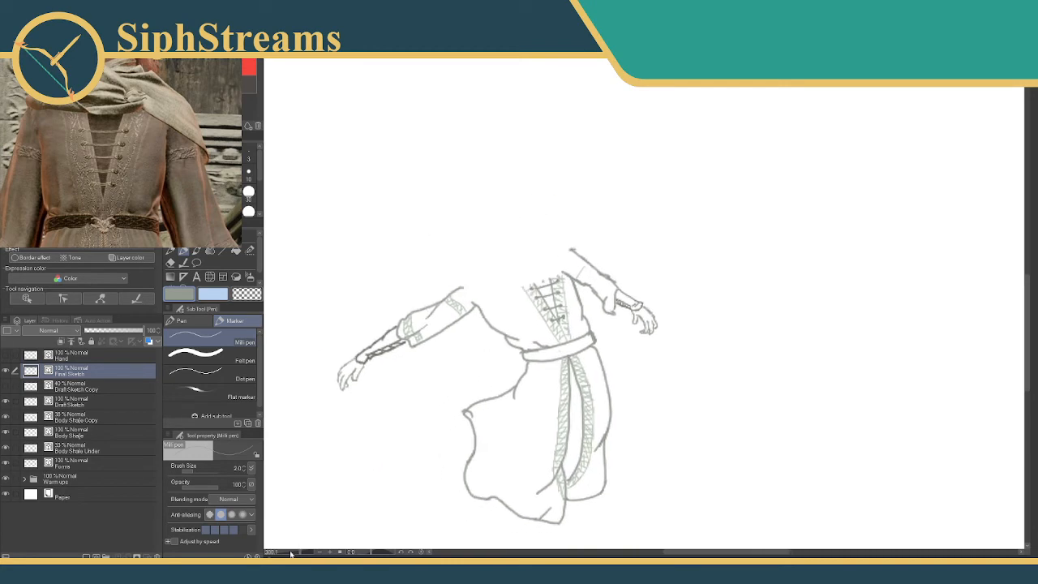
Draw light green patterned trim bands across the upper sleeve and along the cuff of the newly inked arm.
{"action": "left_click_drag", "start_coordinate": [299, 553], "coordinate": [308, 553]}
{"action": "left_click_drag", "start_coordinate": [399, 388], "coordinate": [551, 465]}
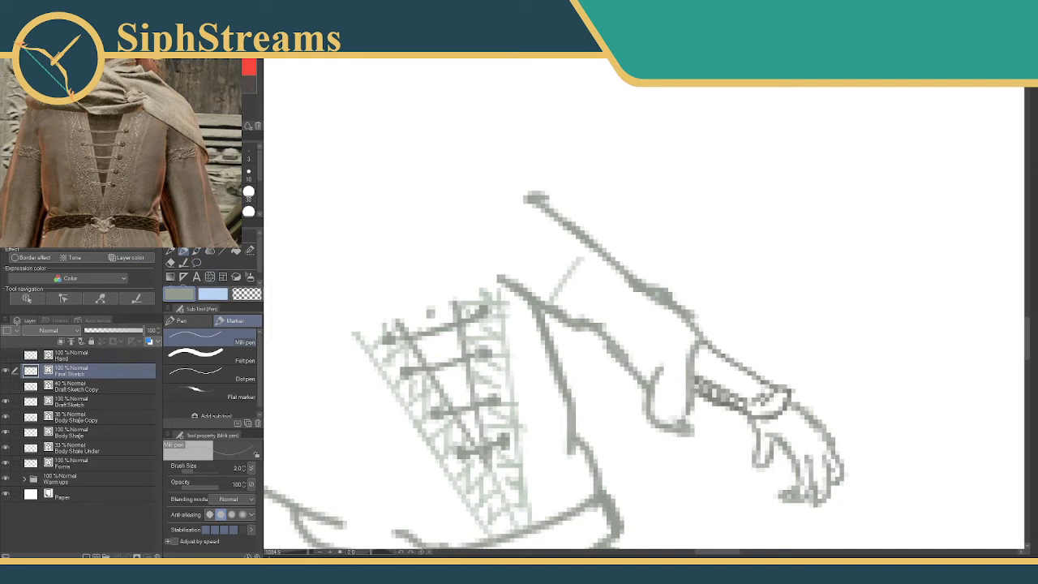
{"action": "left_click", "coordinate": [217, 96]}
{"action": "mouse_move", "coordinate": [576, 263]}
{"action": "left_mouse_down"}
{"action": "mouse_move", "coordinate": [609, 265]}
{"action": "mouse_move", "coordinate": [579, 304]}
{"action": "mouse_move", "coordinate": [557, 301]}
{"action": "mouse_move", "coordinate": [577, 303]}
{"action": "mouse_move", "coordinate": [561, 280]}
{"action": "mouse_move", "coordinate": [599, 264]}
{"action": "mouse_move", "coordinate": [582, 264]}
{"action": "mouse_move", "coordinate": [569, 301]}
{"action": "left_mouse_up"}
{"action": "mouse_move", "coordinate": [640, 351]}
{"action": "left_mouse_down"}
{"action": "mouse_move", "coordinate": [807, 206]}
{"action": "mouse_move", "coordinate": [979, 170]}
{"action": "mouse_move", "coordinate": [566, 281]}
{"action": "mouse_move", "coordinate": [622, 320]}
{"action": "left_mouse_up"}
{"action": "left_click_drag", "start_coordinate": [659, 285], "coordinate": [625, 347]}
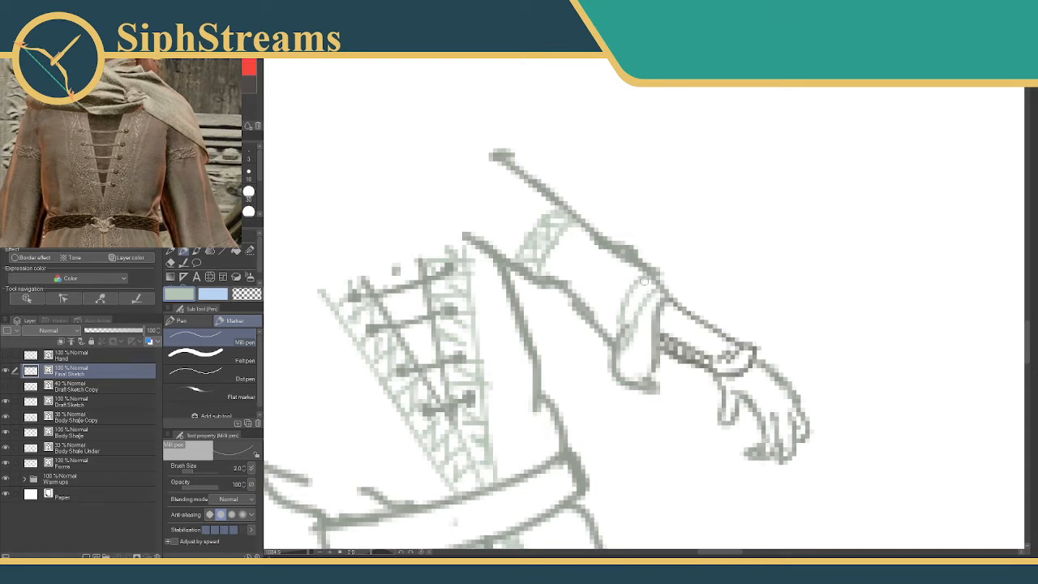
{"action": "mouse_move", "coordinate": [635, 295]}
{"action": "left_mouse_down"}
{"action": "mouse_move", "coordinate": [639, 315]}
{"action": "mouse_move", "coordinate": [626, 320]}
{"action": "mouse_move", "coordinate": [637, 305]}
{"action": "left_mouse_up"}
{"action": "mouse_move", "coordinate": [414, 301]}
{"action": "left_mouse_down"}
{"action": "mouse_move", "coordinate": [453, 215]}
{"action": "mouse_move", "coordinate": [546, 276]}
{"action": "mouse_move", "coordinate": [622, 266]}
{"action": "left_mouse_up"}
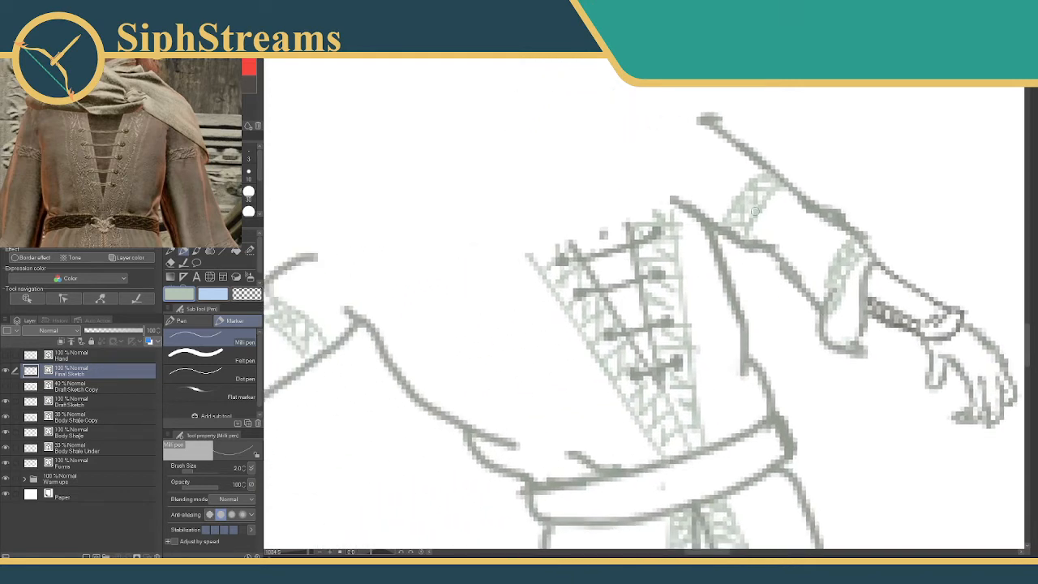
{"action": "mouse_move", "coordinate": [566, 195]}
{"action": "left_mouse_down"}
{"action": "mouse_move", "coordinate": [610, 174]}
{"action": "mouse_move", "coordinate": [623, 204]}
{"action": "left_mouse_up"}
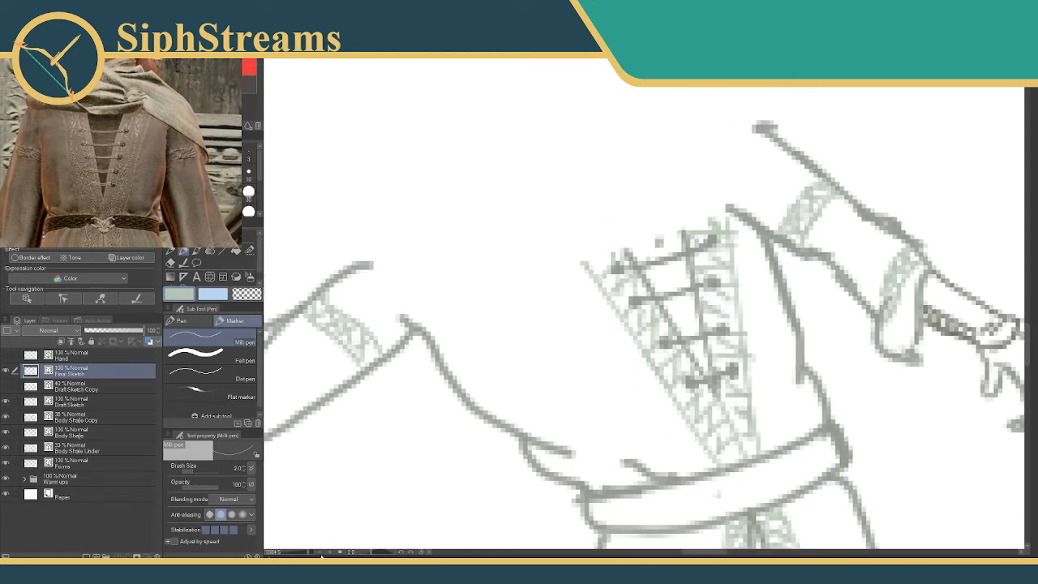
Erase part of the tunic's short fold line above the middle of the belt and redraw it thinner.
{"action": "left_click_drag", "start_coordinate": [308, 552], "coordinate": [302, 553]}
{"action": "left_click_drag", "start_coordinate": [439, 357], "coordinate": [432, 268]}
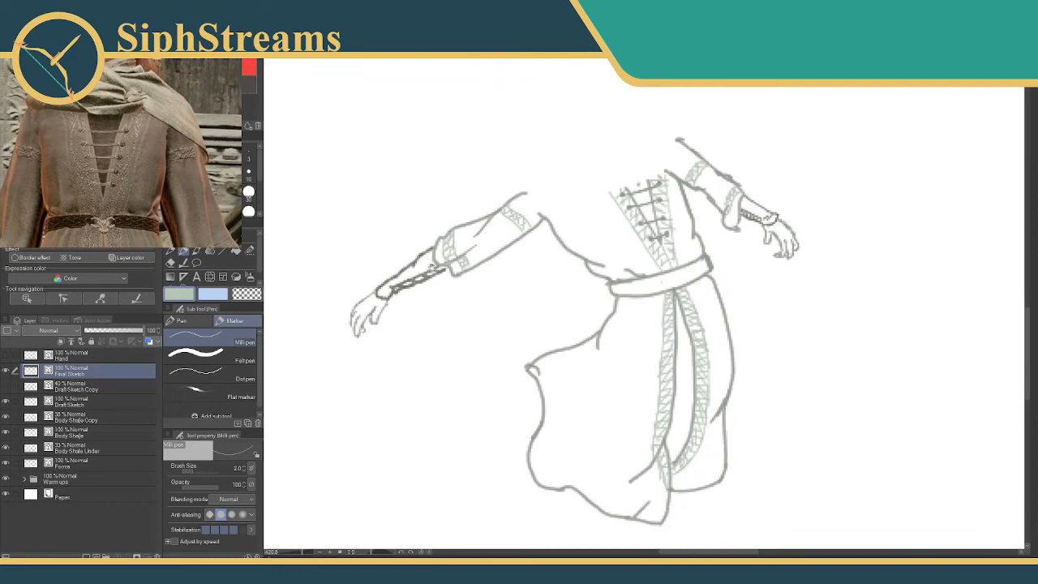
{"action": "left_click_drag", "start_coordinate": [487, 315], "coordinate": [458, 352]}
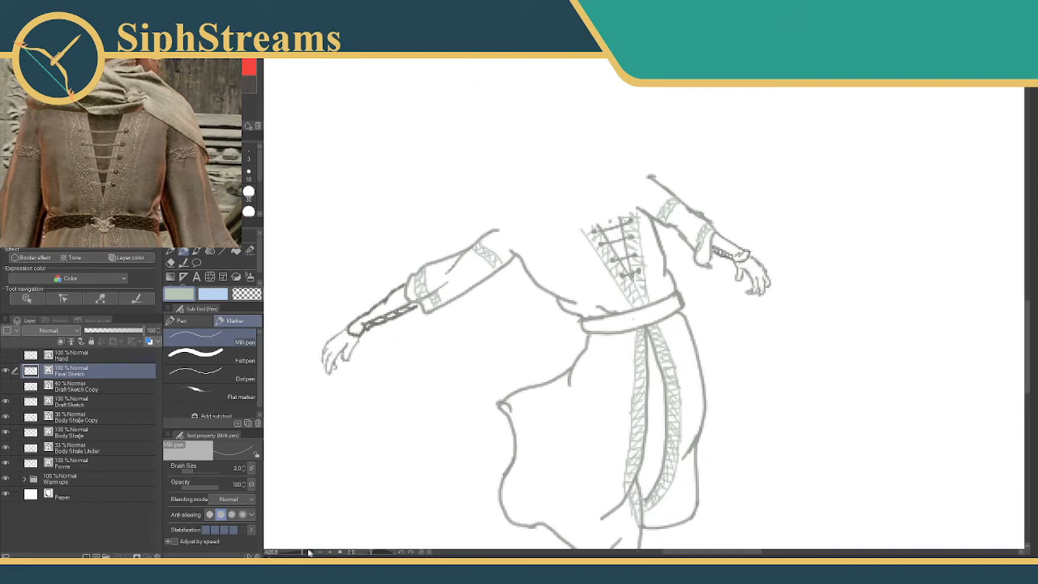
{"action": "left_click_drag", "start_coordinate": [306, 552], "coordinate": [308, 554]}
{"action": "left_click_drag", "start_coordinate": [370, 362], "coordinate": [491, 380]}
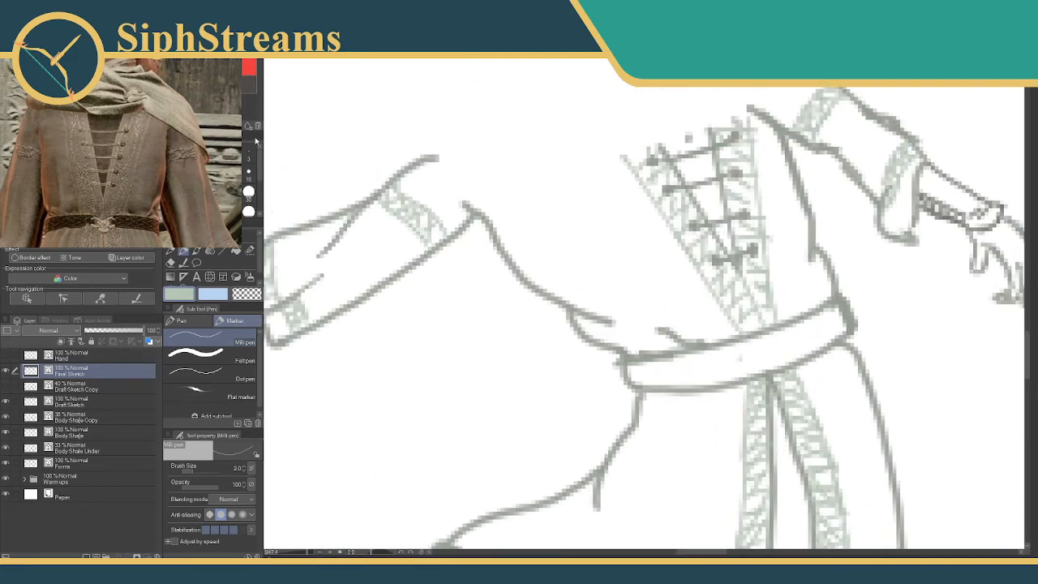
{"action": "left_click", "coordinate": [599, 319], "text": "alt"}
{"action": "key", "text": "e"}
{"action": "mouse_move", "coordinate": [679, 329]}
{"action": "left_mouse_down"}
{"action": "mouse_move", "coordinate": [652, 340]}
{"action": "mouse_move", "coordinate": [698, 340]}
{"action": "left_mouse_up"}
{"action": "key", "text": "p"}
Reshape the tunic's fold line at the side of the waist and refine the creases above the belt.
{"action": "key", "text": "e"}
{"action": "mouse_move", "coordinate": [612, 322]}
{"action": "left_mouse_down"}
{"action": "mouse_move", "coordinate": [582, 311]}
{"action": "mouse_move", "coordinate": [620, 319]}
{"action": "mouse_move", "coordinate": [622, 306]}
{"action": "left_mouse_up"}
{"action": "key", "text": "p"}
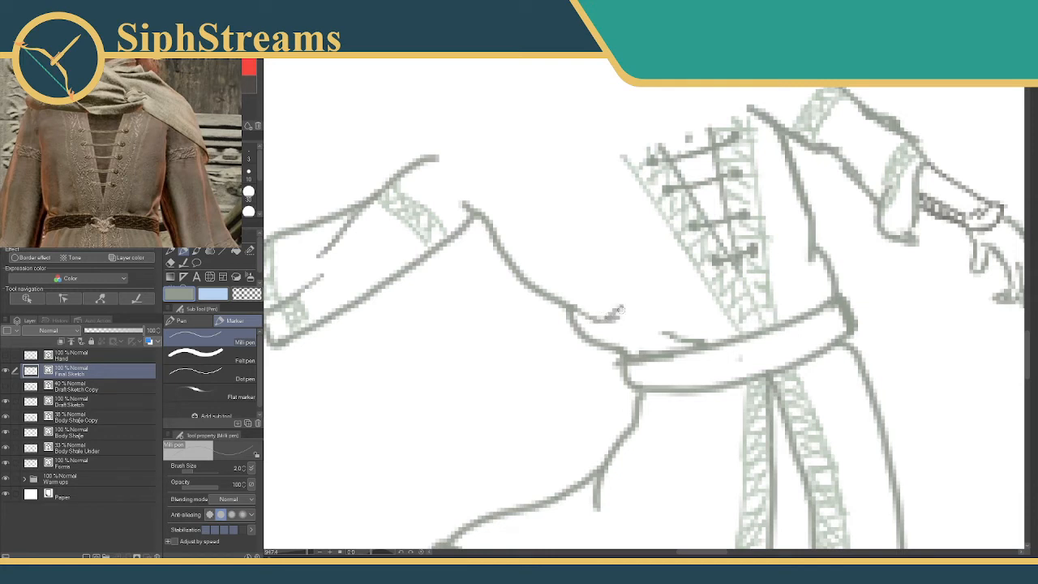
{"action": "key", "text": "ctrl+z"}
{"action": "left_click_drag", "start_coordinate": [646, 273], "coordinate": [596, 240]}
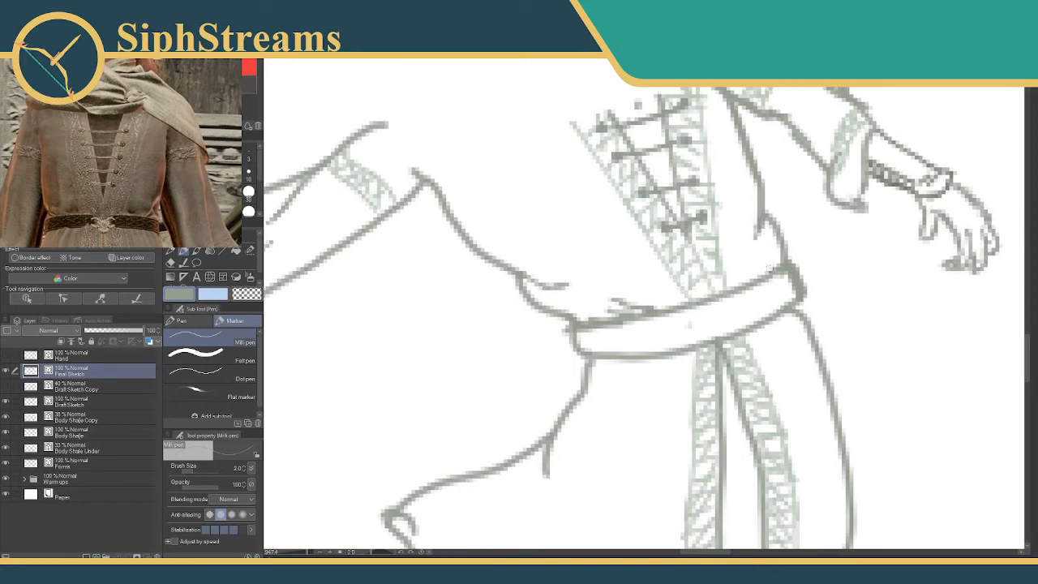
{"action": "left_click_drag", "start_coordinate": [775, 257], "coordinate": [763, 275]}
{"action": "scroll", "coordinate": [690, 322], "scroll_direction": "down", "scroll_amount": 2}
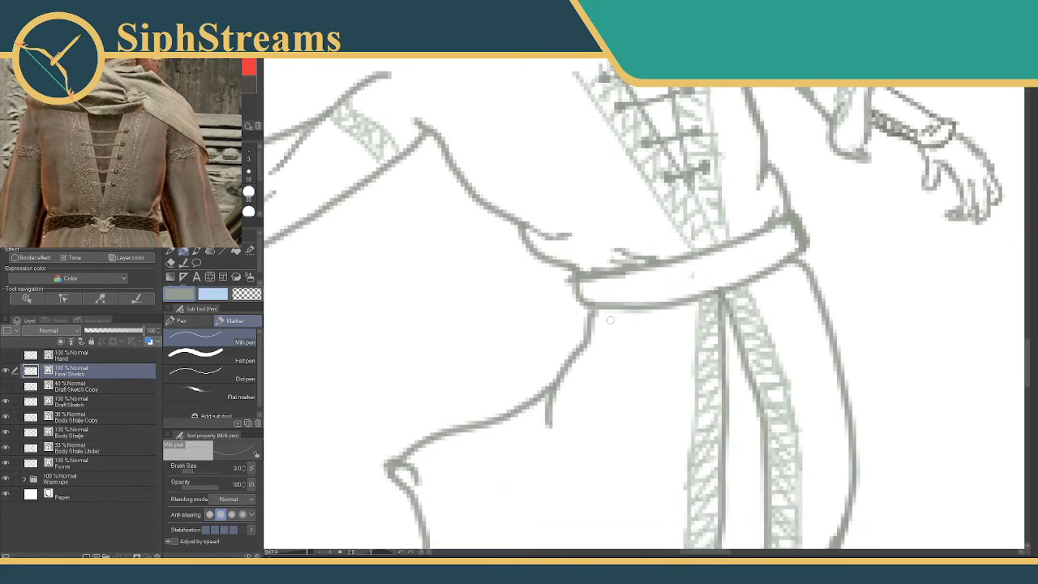
Replace the small fold at the skirt's outer corner with a longer, downward-curving fold line.
{"action": "left_click_drag", "start_coordinate": [610, 329], "coordinate": [648, 309]}
{"action": "key", "text": "ctrl+z"}
{"action": "left_click_drag", "start_coordinate": [603, 462], "coordinate": [728, 132]}
{"action": "mouse_move", "coordinate": [662, 239]}
{"action": "left_mouse_down"}
{"action": "mouse_move", "coordinate": [634, 324]}
{"action": "mouse_move", "coordinate": [648, 339]}
{"action": "left_mouse_up"}
{"action": "key", "text": "e"}
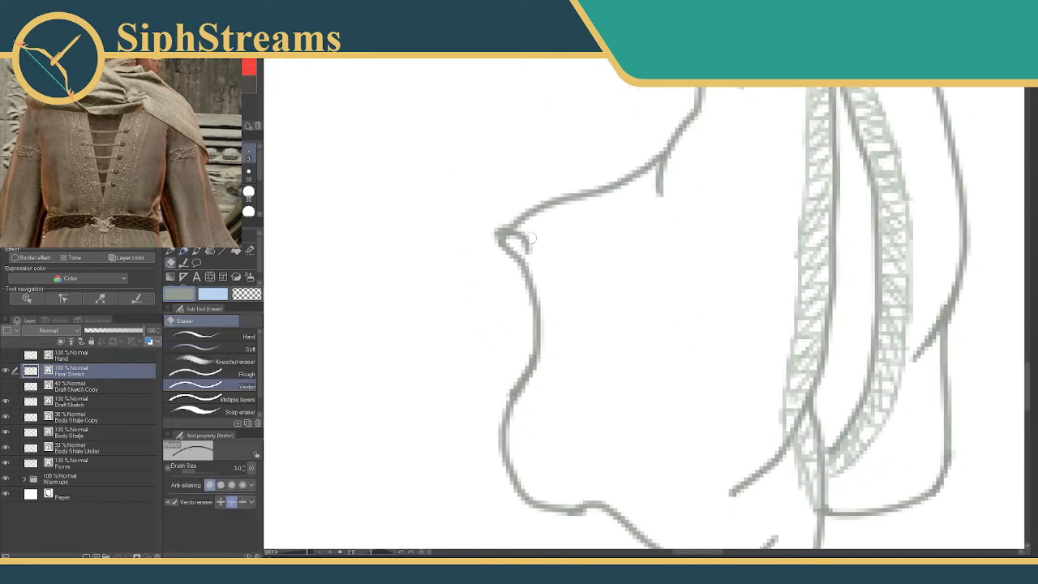
{"action": "mouse_move", "coordinate": [528, 250]}
{"action": "left_mouse_down"}
{"action": "mouse_move", "coordinate": [526, 234]}
{"action": "mouse_move", "coordinate": [546, 250]}
{"action": "mouse_move", "coordinate": [560, 325]}
{"action": "mouse_move", "coordinate": [587, 312]}
{"action": "mouse_move", "coordinate": [592, 335]}
{"action": "left_mouse_up"}
{"action": "key", "text": "p"}
{"action": "key", "text": "ctrl+z"}
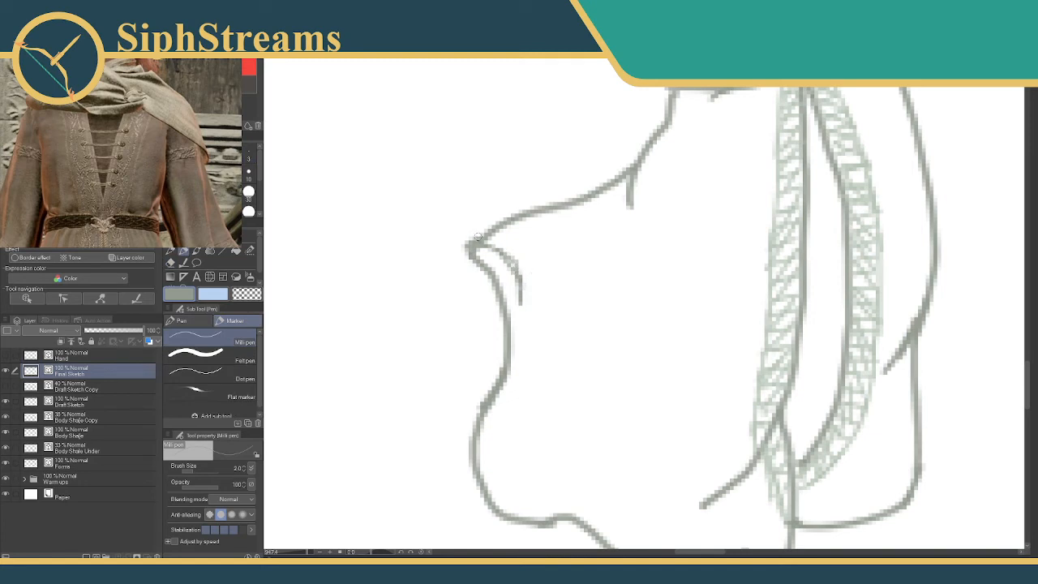
Reshape the skirt's pointed outer corner into a blunt, squared hem tip.
{"action": "key", "text": "e"}
{"action": "mouse_move", "coordinate": [463, 262]}
{"action": "left_mouse_down"}
{"action": "mouse_move", "coordinate": [475, 246]}
{"action": "mouse_move", "coordinate": [493, 248]}
{"action": "mouse_move", "coordinate": [461, 243]}
{"action": "mouse_move", "coordinate": [459, 264]}
{"action": "mouse_move", "coordinate": [451, 258]}
{"action": "left_mouse_up"}
{"action": "key", "text": "p"}
{"action": "key", "text": "e"}
{"action": "key", "text": "p"}
{"action": "key", "text": "e"}
{"action": "key", "text": "p"}
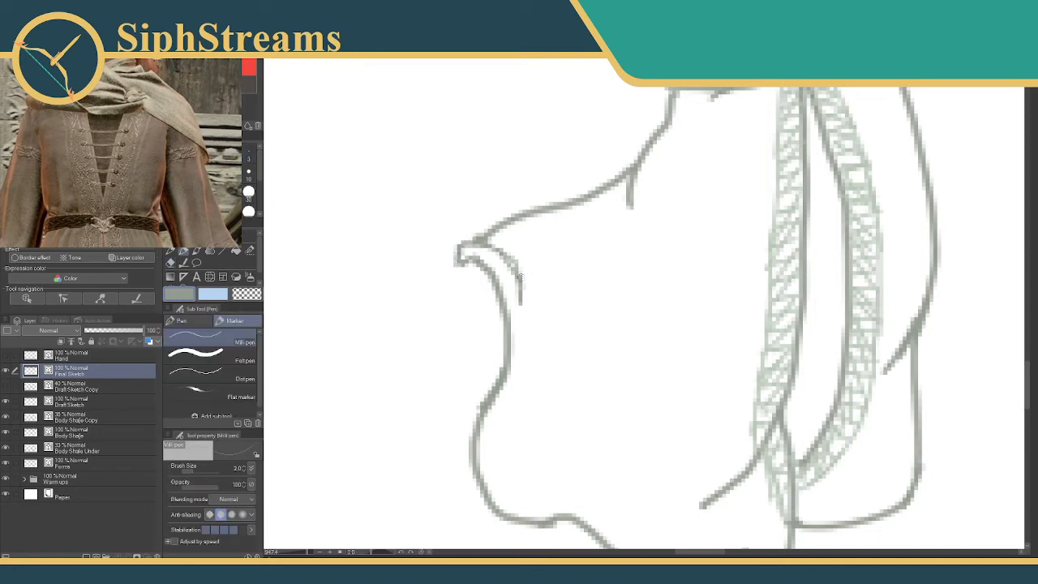
{"action": "left_click_drag", "start_coordinate": [574, 242], "coordinate": [440, 236]}
{"action": "mouse_move", "coordinate": [505, 216]}
{"action": "left_mouse_down"}
{"action": "mouse_move", "coordinate": [585, 186]}
{"action": "mouse_move", "coordinate": [544, 204]}
{"action": "left_mouse_up"}
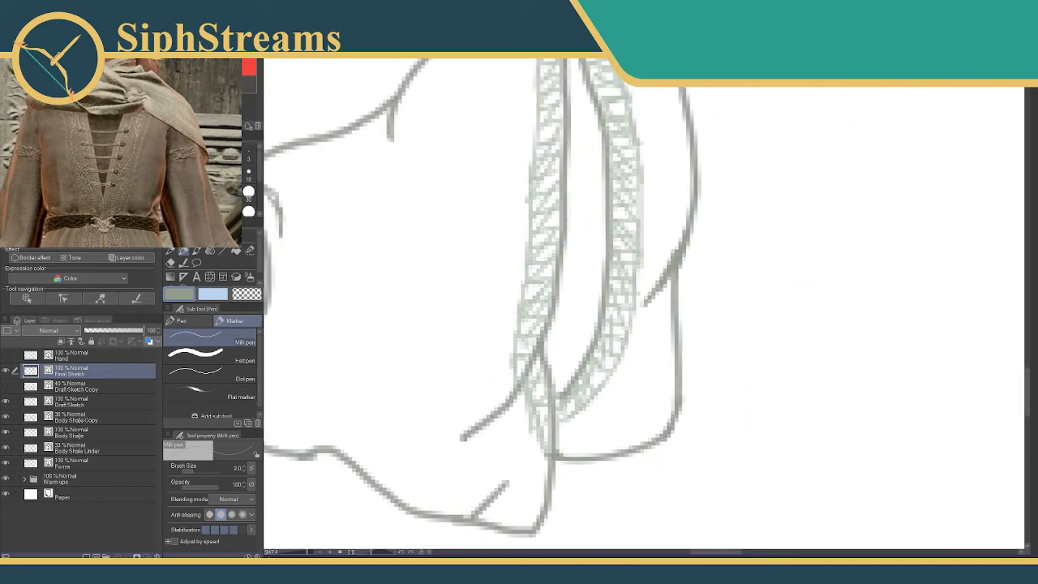
Shorten the fold line beside the skirt's front slit and reshape the hem corner crease into an upward curve.
{"action": "key", "text": "e"}
{"action": "left_click_drag", "start_coordinate": [492, 411], "coordinate": [498, 437]}
{"action": "key", "text": "p"}
{"action": "left_click_drag", "start_coordinate": [531, 360], "coordinate": [489, 413]}
{"action": "key", "text": "e"}
{"action": "mouse_move", "coordinate": [496, 487]}
{"action": "left_mouse_down"}
{"action": "mouse_move", "coordinate": [505, 496]}
{"action": "mouse_move", "coordinate": [494, 505]}
{"action": "mouse_move", "coordinate": [508, 463]}
{"action": "left_mouse_up"}
{"action": "key", "text": "p"}
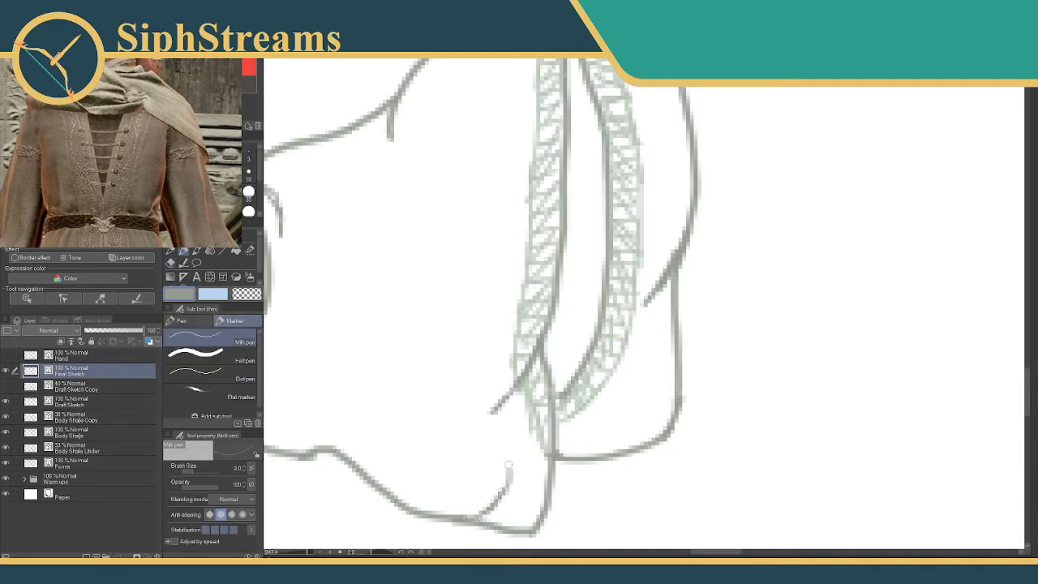
{"action": "left_click_drag", "start_coordinate": [512, 413], "coordinate": [512, 416]}
Erase the thick fold line on the skirt's outer edge and redraw it as a thinner, tapered stroke.
{"action": "left_click_drag", "start_coordinate": [571, 338], "coordinate": [482, 388]}
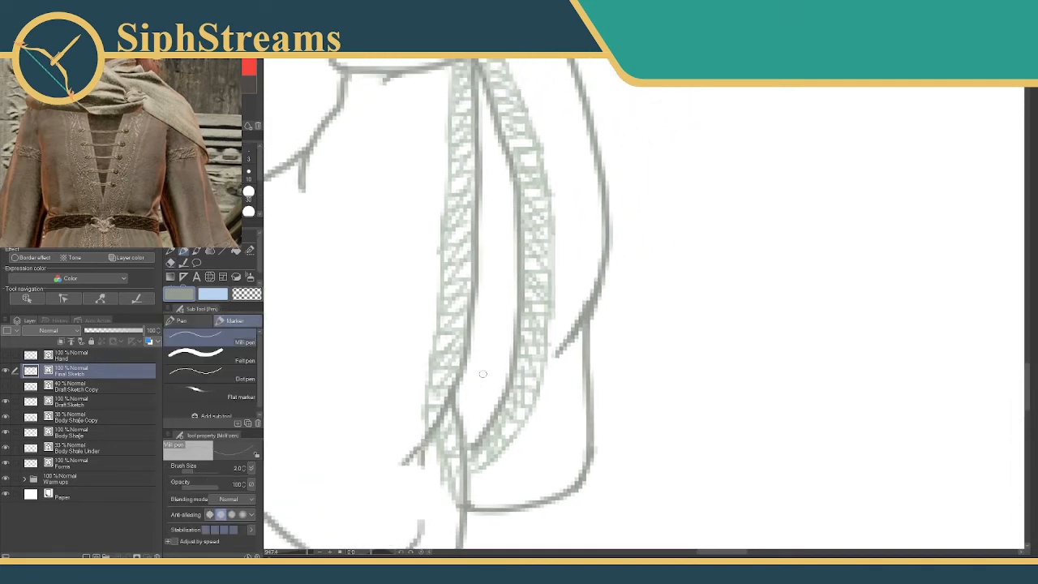
{"action": "key", "text": "e"}
{"action": "left_click_drag", "start_coordinate": [582, 316], "coordinate": [573, 333]}
{"action": "key", "text": "p"}
{"action": "left_click_drag", "start_coordinate": [594, 296], "coordinate": [561, 349]}
{"action": "mouse_move", "coordinate": [525, 223]}
{"action": "left_mouse_down"}
{"action": "mouse_move", "coordinate": [560, 373]}
{"action": "mouse_move", "coordinate": [564, 212]}
{"action": "mouse_move", "coordinate": [613, 183]}
{"action": "left_mouse_up"}
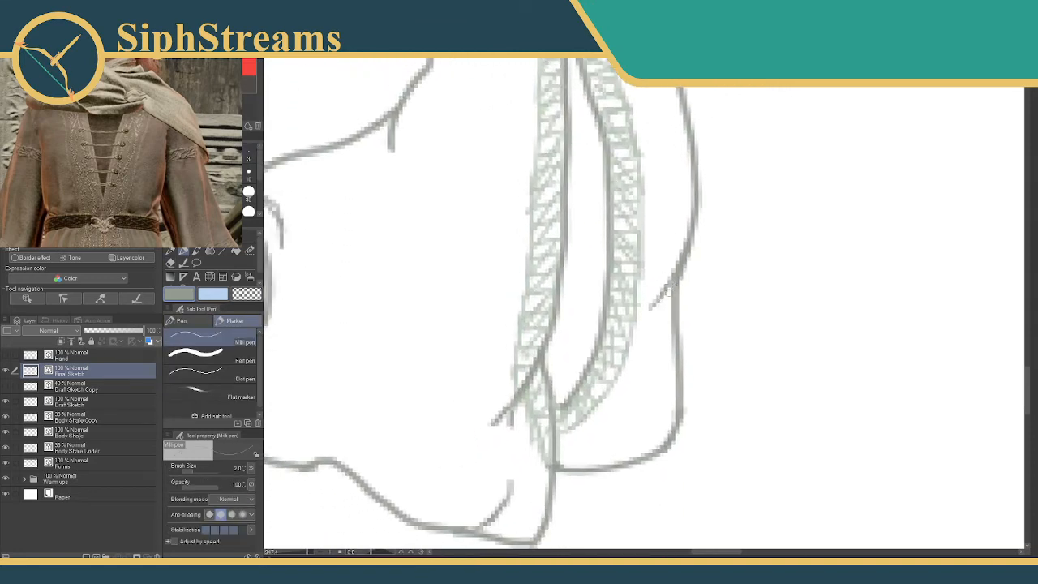
{"action": "left_click_drag", "start_coordinate": [672, 288], "coordinate": [649, 327]}
Erase the short fold under the skirt's billowing upper edge and redraw it as a longer, thinner downward stroke.
{"action": "left_click_drag", "start_coordinate": [308, 552], "coordinate": [301, 552]}
{"action": "left_click_drag", "start_coordinate": [437, 337], "coordinate": [480, 439]}
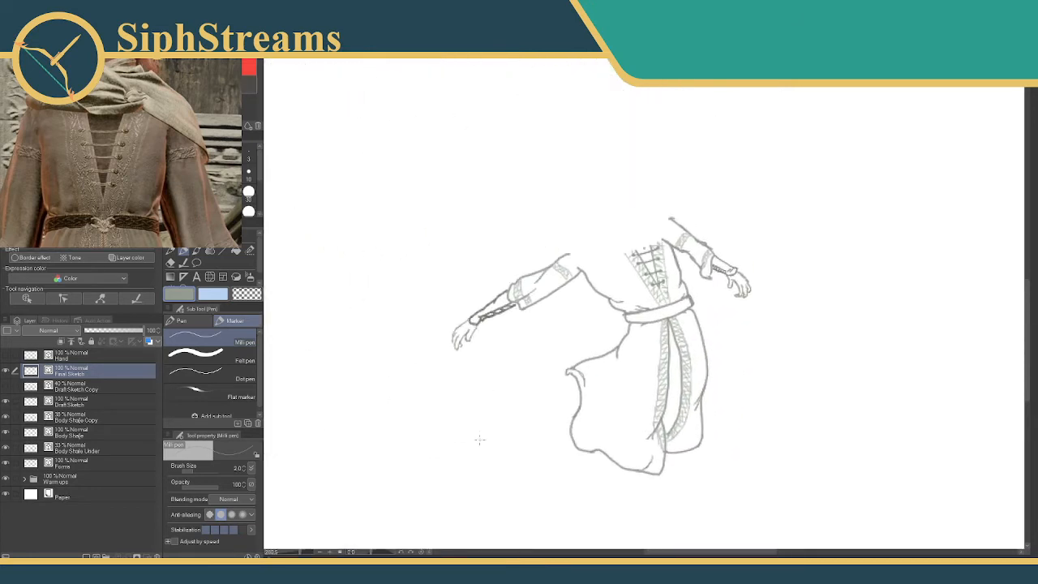
{"action": "left_click_drag", "start_coordinate": [493, 393], "coordinate": [419, 408]}
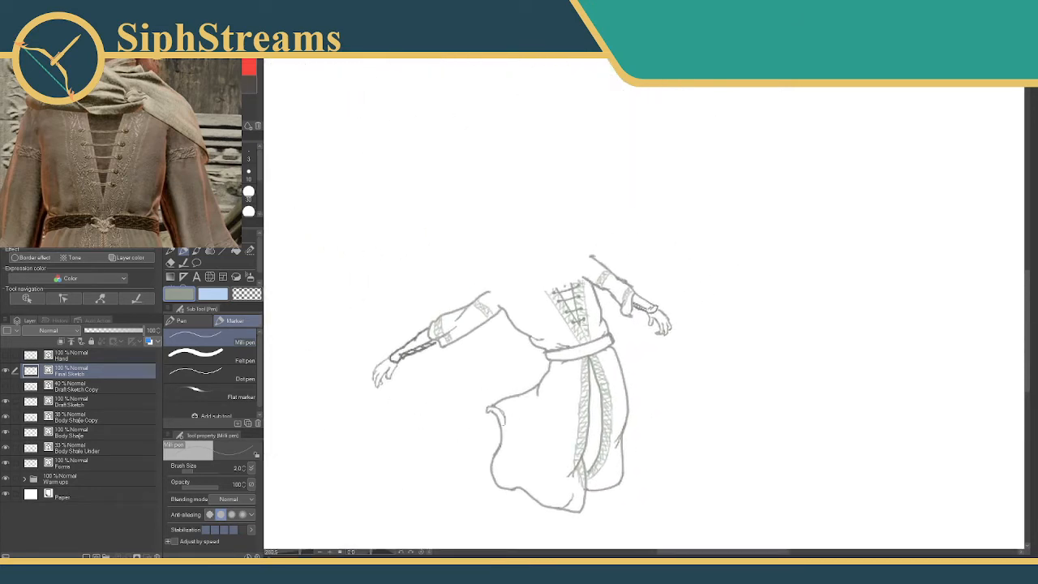
{"action": "left_click_drag", "start_coordinate": [300, 553], "coordinate": [311, 552]}
{"action": "left_click_drag", "start_coordinate": [481, 319], "coordinate": [667, 236]}
{"action": "mouse_move", "coordinate": [421, 502]}
{"action": "left_mouse_down"}
{"action": "mouse_move", "coordinate": [672, 234]}
{"action": "mouse_move", "coordinate": [659, 201]}
{"action": "left_mouse_up"}
{"action": "key", "text": "e"}
{"action": "mouse_move", "coordinate": [560, 376]}
{"action": "left_mouse_down"}
{"action": "mouse_move", "coordinate": [579, 360]}
{"action": "mouse_move", "coordinate": [559, 382]}
{"action": "left_mouse_up"}
{"action": "key", "text": "p"}
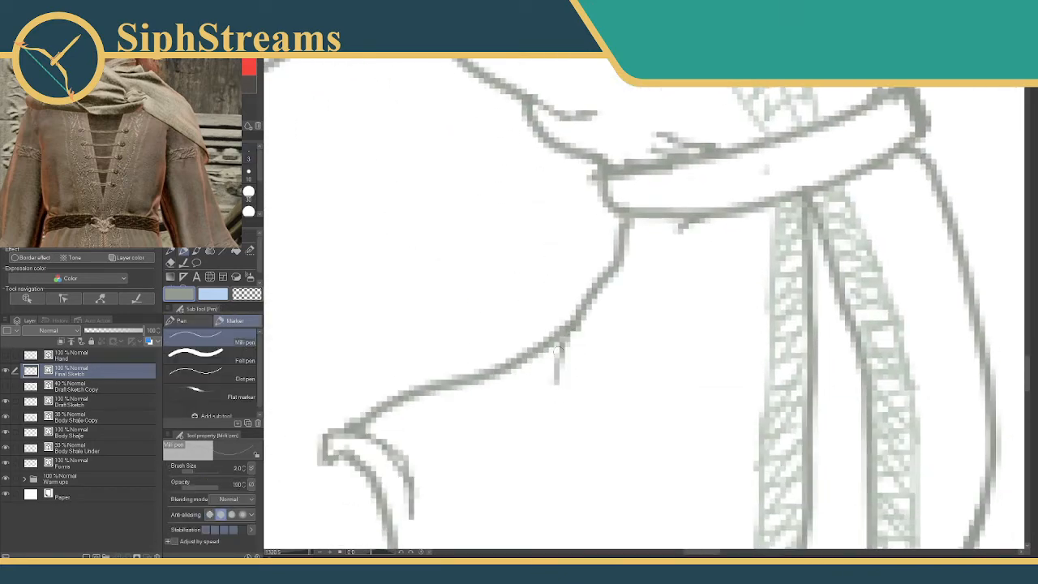
{"action": "left_click_drag", "start_coordinate": [559, 346], "coordinate": [557, 403]}
Draw slanted strand lines along the belt in a darker gray, mark its centre, and erase the excess strokes.
{"action": "left_click_drag", "start_coordinate": [308, 552], "coordinate": [303, 552]}
{"action": "left_click_drag", "start_coordinate": [431, 353], "coordinate": [442, 427]}
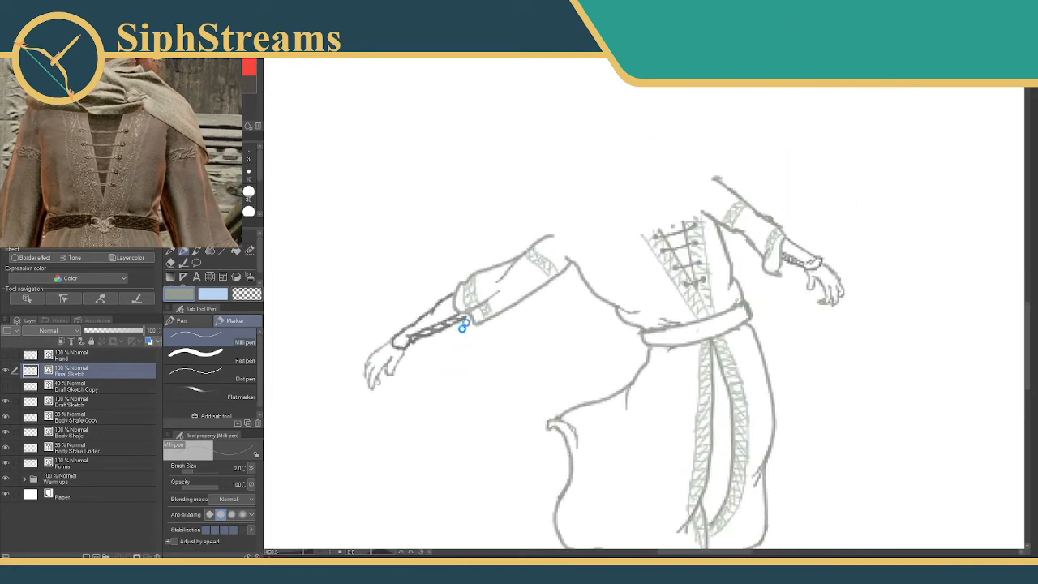
{"action": "left_click_drag", "start_coordinate": [578, 316], "coordinate": [525, 293]}
{"action": "mouse_move", "coordinate": [575, 316]}
{"action": "left_mouse_down"}
{"action": "mouse_move", "coordinate": [528, 310]}
{"action": "mouse_move", "coordinate": [516, 330]}
{"action": "left_mouse_up"}
{"action": "left_click_drag", "start_coordinate": [303, 556], "coordinate": [308, 555]}
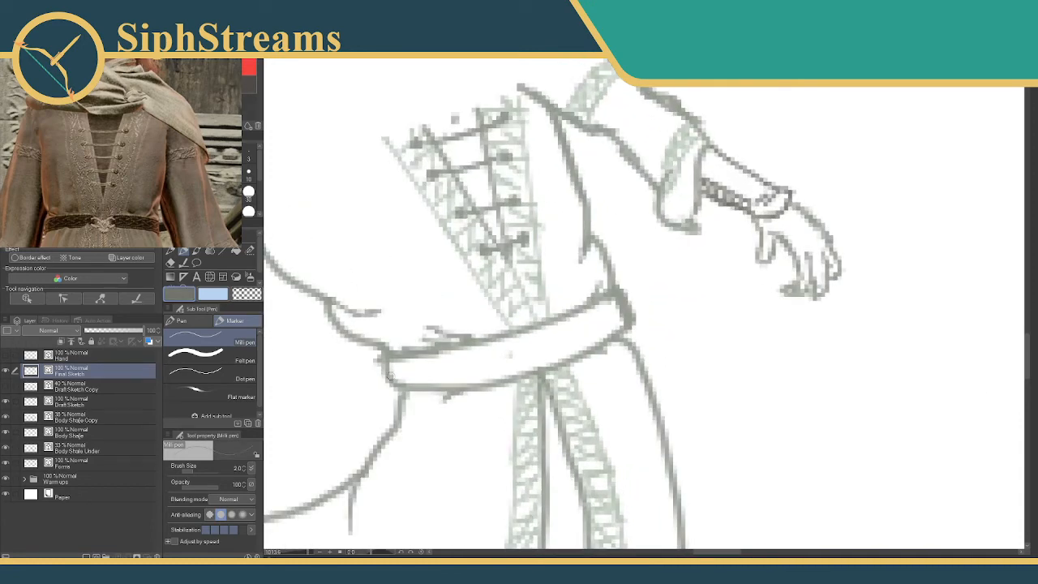
{"action": "mouse_move", "coordinate": [389, 376]}
{"action": "left_mouse_down"}
{"action": "mouse_move", "coordinate": [425, 381]}
{"action": "mouse_move", "coordinate": [406, 357]}
{"action": "mouse_move", "coordinate": [481, 374]}
{"action": "mouse_move", "coordinate": [459, 352]}
{"action": "mouse_move", "coordinate": [525, 353]}
{"action": "mouse_move", "coordinate": [522, 336]}
{"action": "mouse_move", "coordinate": [531, 369]}
{"action": "left_mouse_up"}
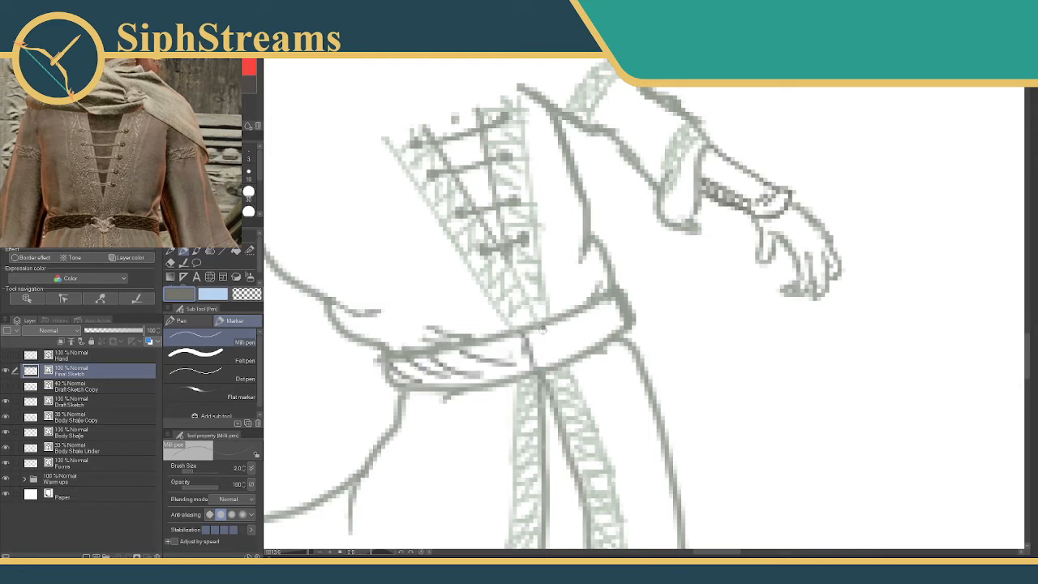
{"action": "left_click_drag", "start_coordinate": [542, 328], "coordinate": [544, 369]}
{"action": "key", "text": "e"}
{"action": "mouse_move", "coordinate": [477, 358]}
{"action": "left_mouse_down"}
{"action": "mouse_move", "coordinate": [401, 382]}
{"action": "mouse_move", "coordinate": [475, 385]}
{"action": "left_mouse_up"}
{"action": "key", "text": "p"}
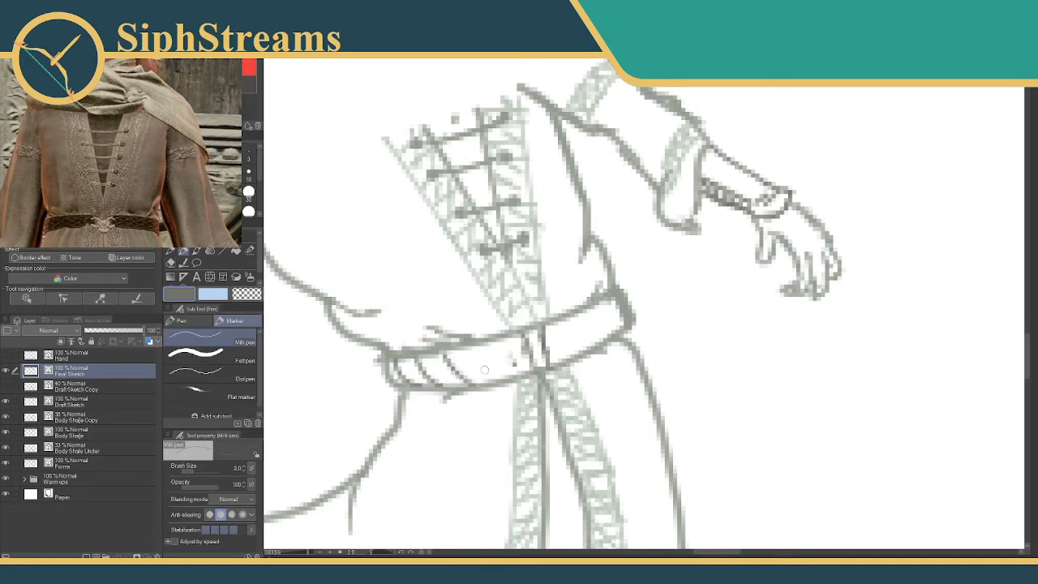
Complete the braided pattern along both halves of the belt with crossing diagonal strokes.
{"action": "mouse_move", "coordinate": [477, 347]}
{"action": "left_mouse_down"}
{"action": "mouse_move", "coordinate": [511, 365]}
{"action": "mouse_move", "coordinate": [504, 346]}
{"action": "mouse_move", "coordinate": [517, 375]}
{"action": "left_mouse_up"}
{"action": "mouse_move", "coordinate": [516, 338]}
{"action": "left_mouse_down"}
{"action": "mouse_move", "coordinate": [496, 375]}
{"action": "mouse_move", "coordinate": [474, 371]}
{"action": "left_mouse_up"}
{"action": "mouse_move", "coordinate": [465, 353]}
{"action": "left_mouse_down"}
{"action": "mouse_move", "coordinate": [446, 378]}
{"action": "mouse_move", "coordinate": [412, 378]}
{"action": "left_mouse_up"}
{"action": "left_click_drag", "start_coordinate": [564, 322], "coordinate": [558, 352]}
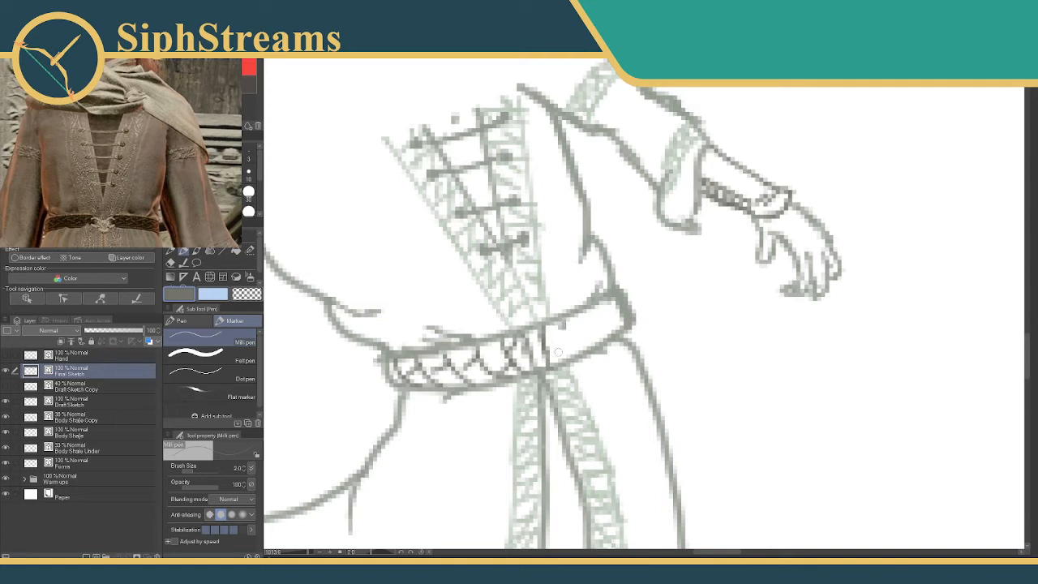
{"action": "left_click_drag", "start_coordinate": [582, 311], "coordinate": [571, 352]}
{"action": "mouse_move", "coordinate": [607, 300]}
{"action": "left_mouse_down"}
{"action": "mouse_move", "coordinate": [596, 338]}
{"action": "mouse_move", "coordinate": [615, 321]}
{"action": "mouse_move", "coordinate": [547, 341]}
{"action": "mouse_move", "coordinate": [553, 354]}
{"action": "mouse_move", "coordinate": [562, 337]}
{"action": "mouse_move", "coordinate": [574, 347]}
{"action": "mouse_move", "coordinate": [611, 328]}
{"action": "left_mouse_up"}
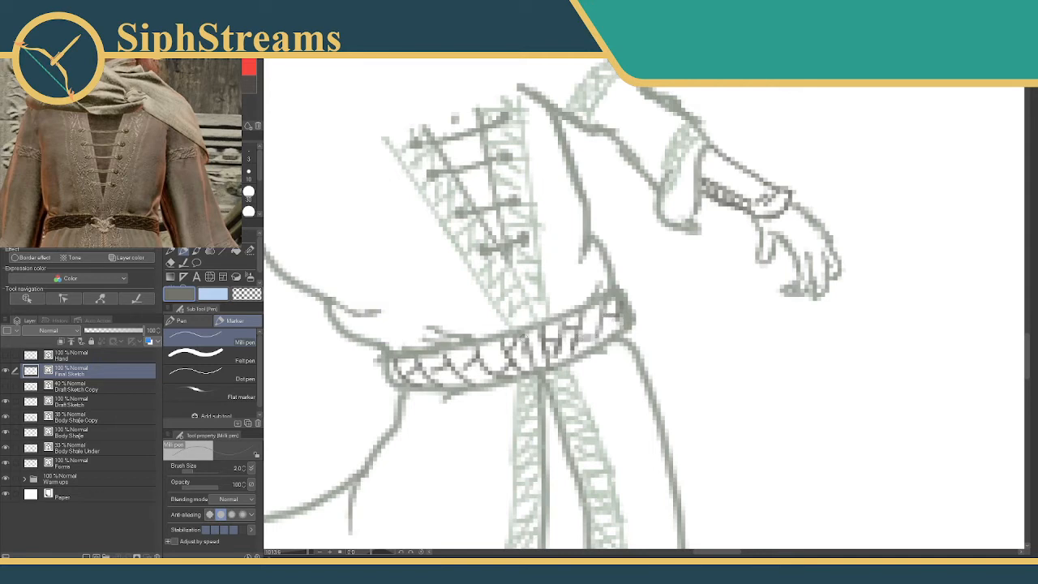
Clear the lines at the belt's centre and draw a pale green clasp in the gap.
{"action": "left_click", "coordinate": [443, 224], "text": "alt"}
{"action": "left_click", "coordinate": [441, 221], "text": "alt"}
{"action": "key", "text": "e"}
{"action": "left_click_drag", "start_coordinate": [525, 325], "coordinate": [535, 329]}
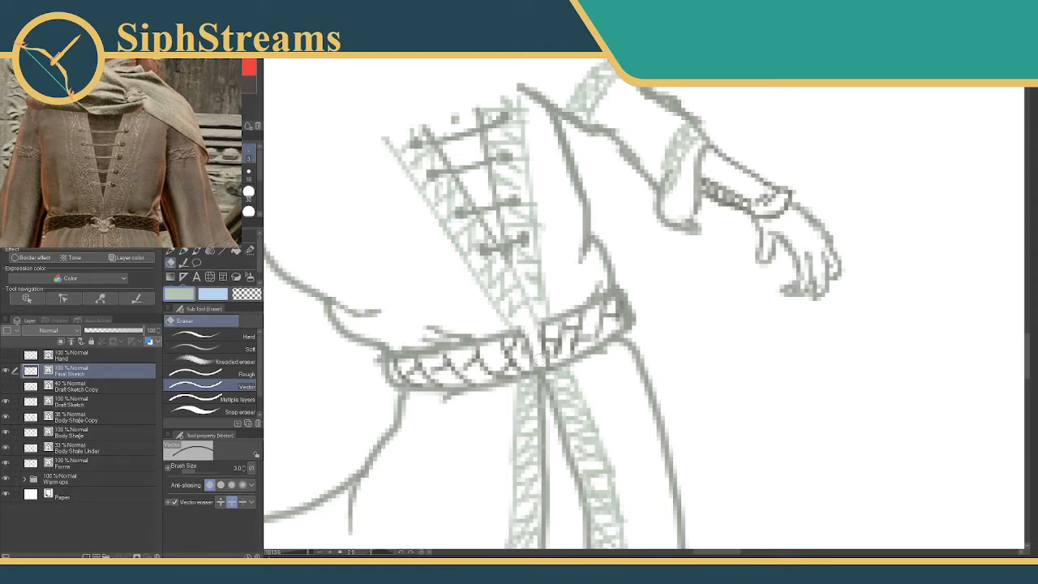
{"action": "left_click_drag", "start_coordinate": [540, 365], "coordinate": [535, 342]}
{"action": "key", "text": "p"}
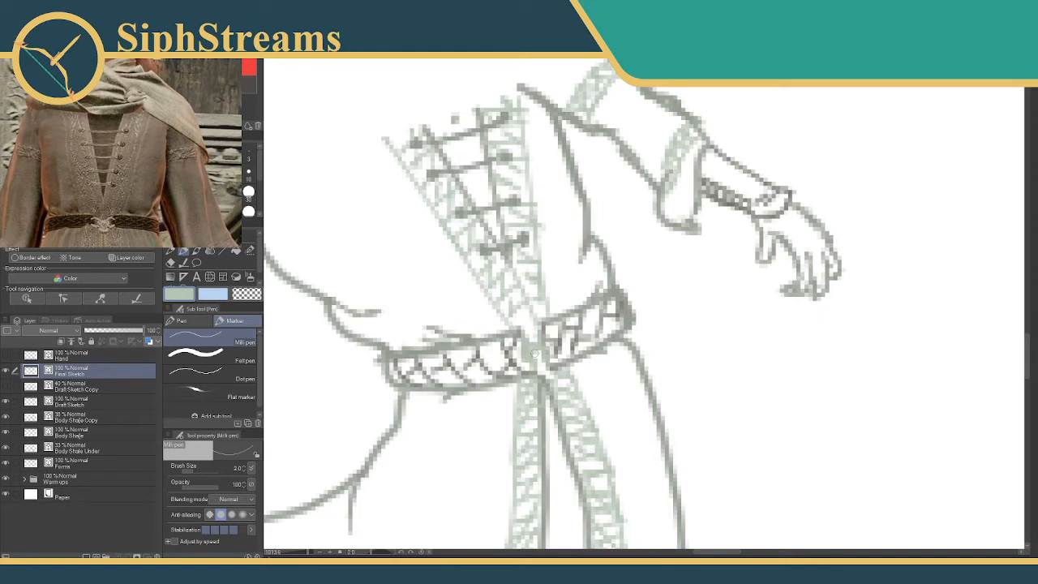
{"action": "left_click_drag", "start_coordinate": [531, 347], "coordinate": [542, 359]}
Switch to a darker gray-green and add detail strokes to the belt's central clasp.
{"action": "left_click_drag", "start_coordinate": [370, 459], "coordinate": [364, 392]}
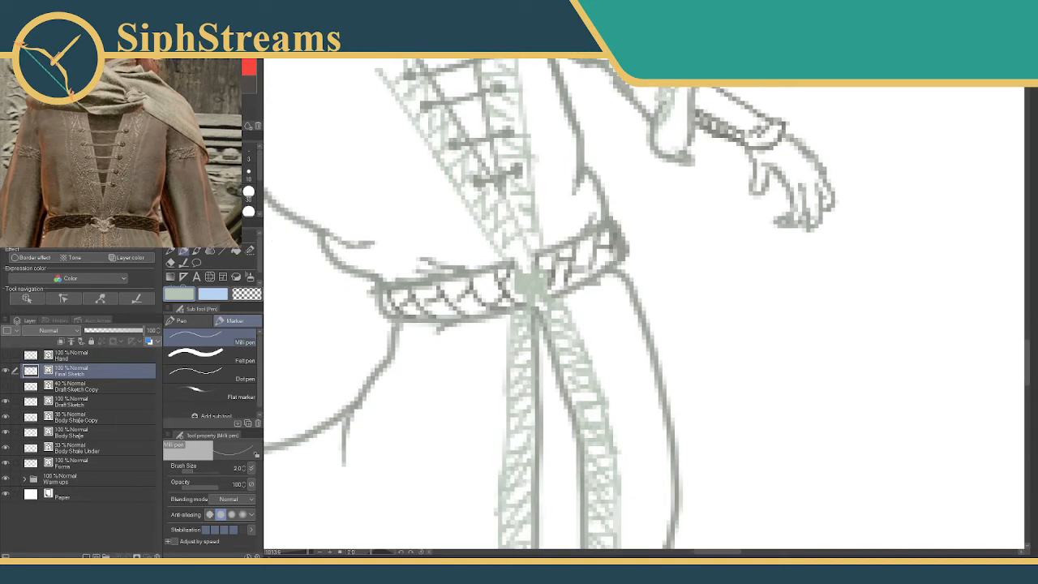
{"action": "left_click", "coordinate": [207, 101]}
{"action": "left_click_drag", "start_coordinate": [526, 280], "coordinate": [541, 293]}
Show the Draft Sketch Copy layer as a guide for the legs.
{"action": "scroll", "coordinate": [300, 518], "scroll_direction": "down", "scroll_amount": 6}
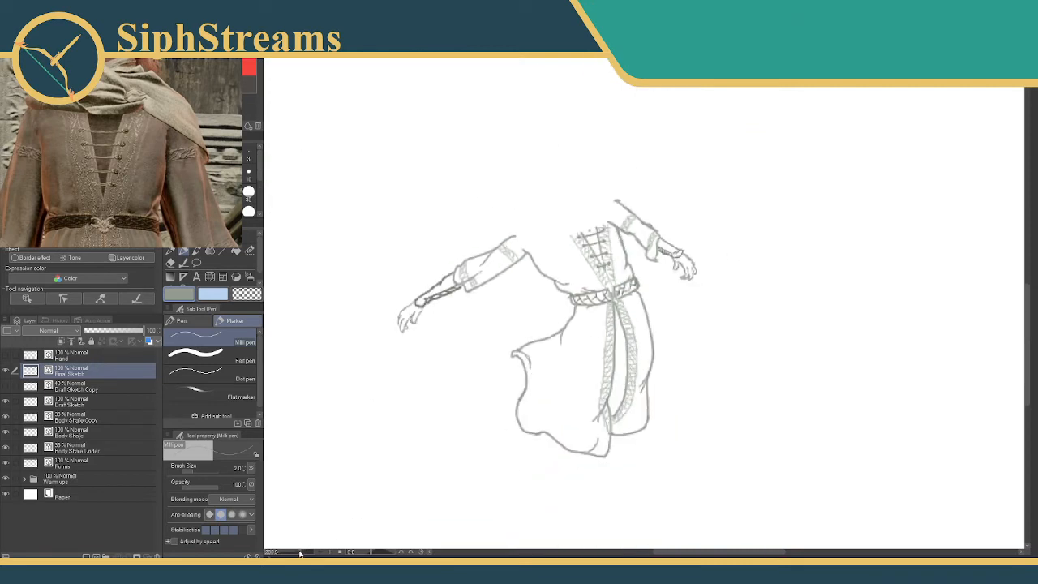
{"action": "scroll", "coordinate": [308, 535], "scroll_direction": "up", "scroll_amount": 2}
{"action": "left_click_drag", "start_coordinate": [444, 360], "coordinate": [433, 416]}
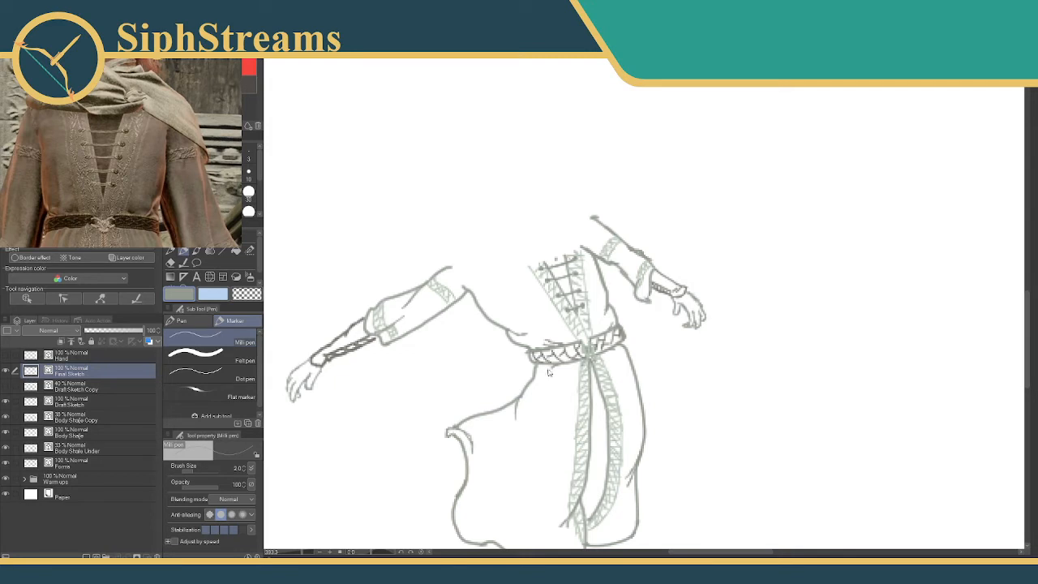
{"action": "mouse_move", "coordinate": [487, 362]}
{"action": "left_mouse_down"}
{"action": "mouse_move", "coordinate": [519, 367]}
{"action": "mouse_move", "coordinate": [523, 324]}
{"action": "mouse_move", "coordinate": [482, 316]}
{"action": "mouse_move", "coordinate": [480, 256]}
{"action": "left_mouse_up"}
{"action": "left_click", "coordinate": [6, 386]}
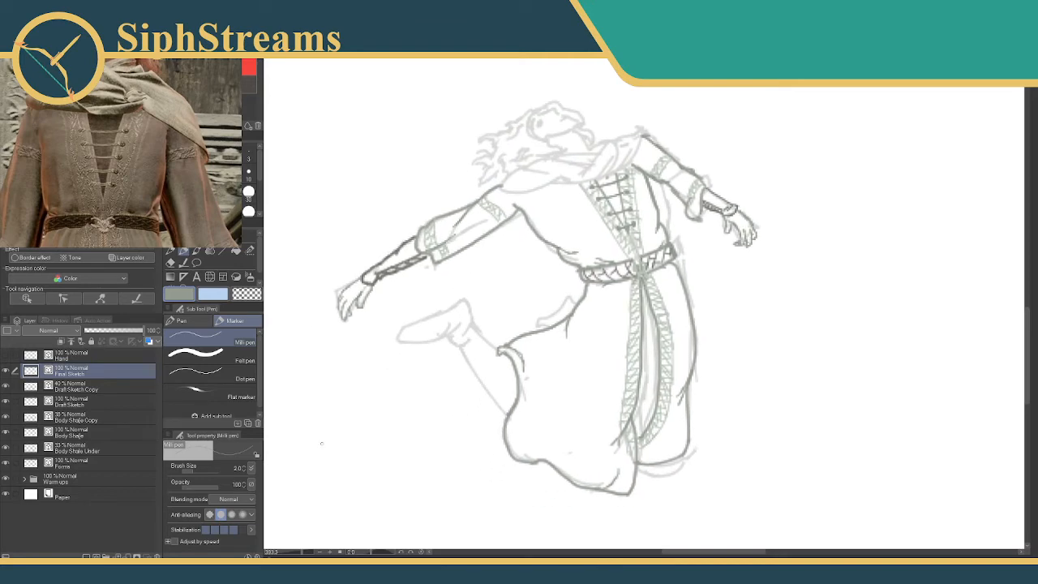
{"action": "left_click", "coordinate": [304, 552]}
{"action": "left_click_drag", "start_coordinate": [328, 304], "coordinate": [430, 272]}
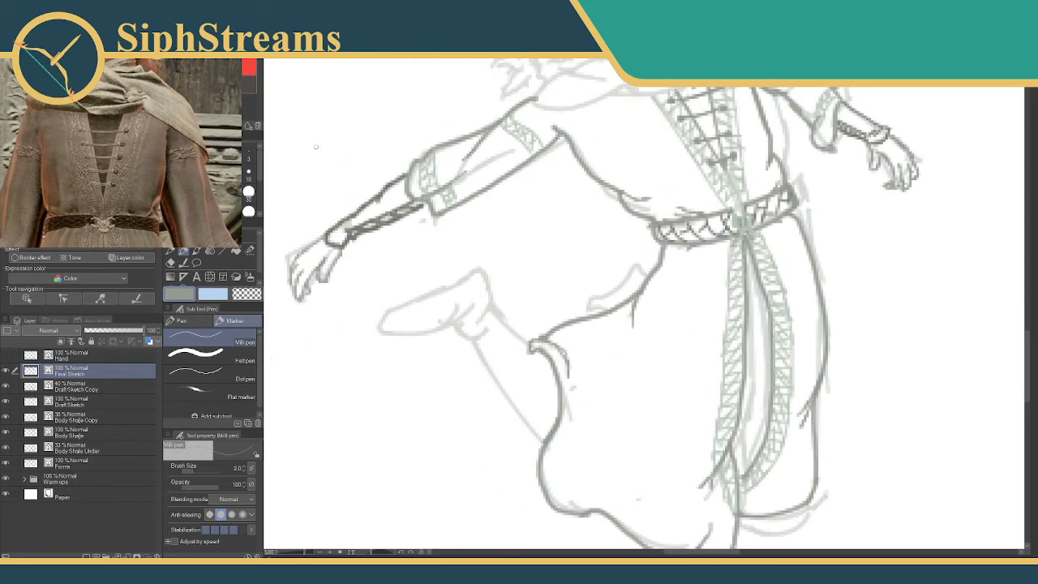
Try to trace the calf and shin lines of the raised lower leg in dark gray.
{"action": "left_click", "coordinate": [235, 83]}
{"action": "left_click_drag", "start_coordinate": [480, 341], "coordinate": [544, 439]}
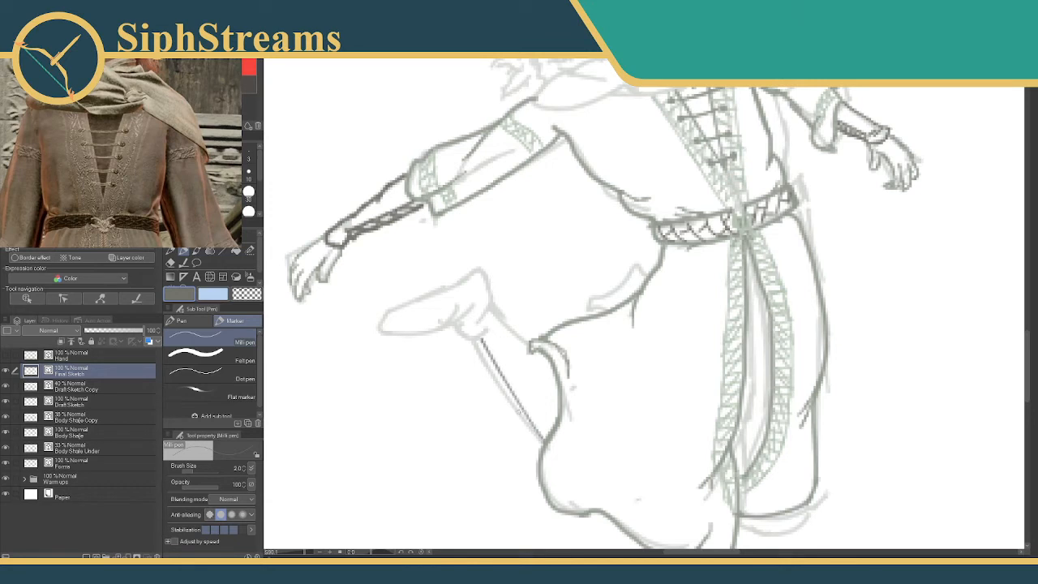
{"action": "key", "text": "ctrl+z"}
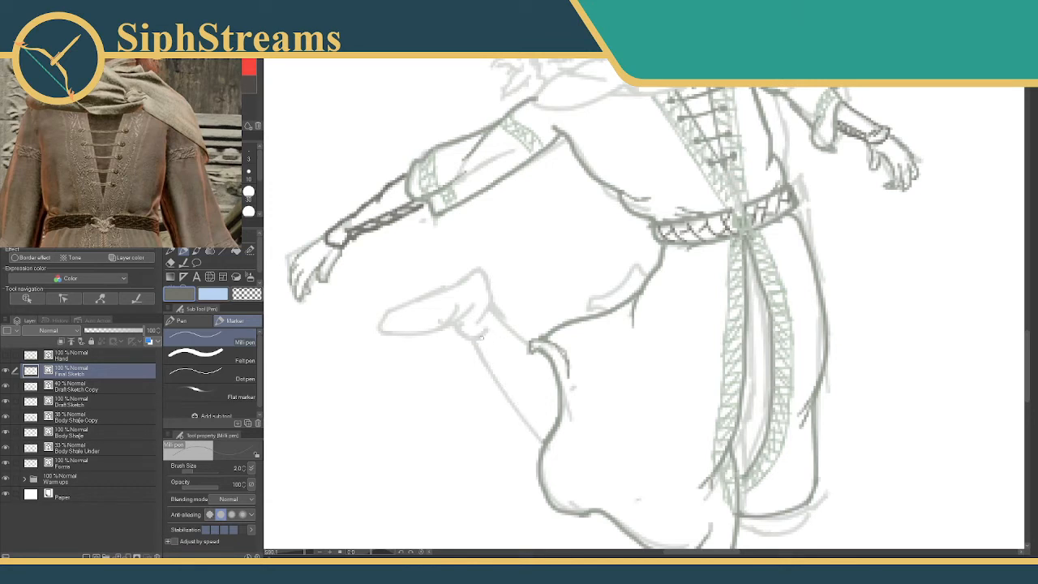
{"action": "left_click_drag", "start_coordinate": [480, 337], "coordinate": [537, 425]}
{"action": "key", "text": "ctrl+z"}
{"action": "left_click_drag", "start_coordinate": [481, 338], "coordinate": [542, 438]}
{"action": "left_click_drag", "start_coordinate": [484, 338], "coordinate": [539, 434]}
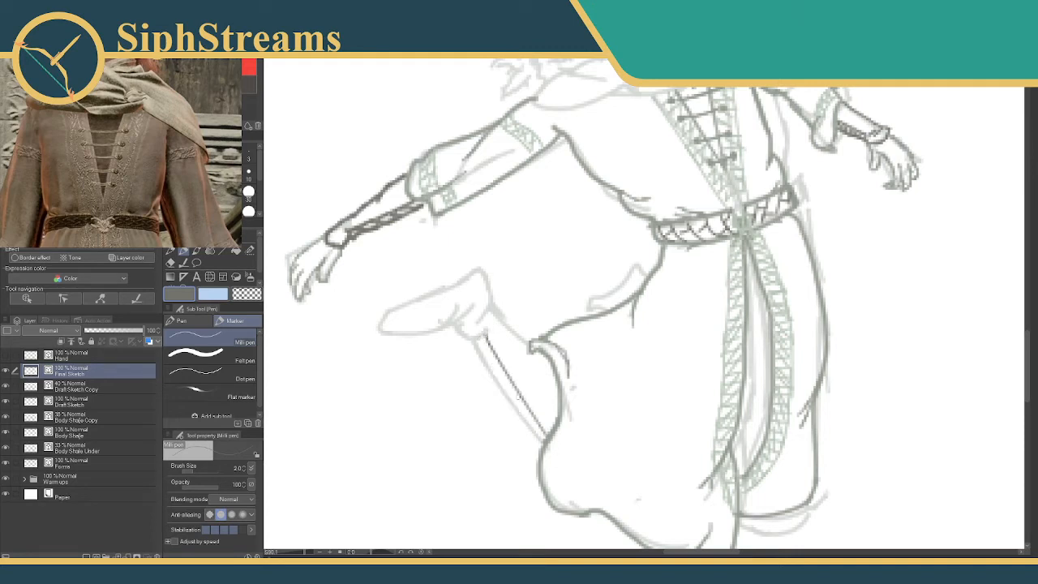
{"action": "key", "text": "ctrl+z"}
{"action": "left_click_drag", "start_coordinate": [484, 337], "coordinate": [535, 423]}
{"action": "left_click_drag", "start_coordinate": [511, 388], "coordinate": [542, 437]}
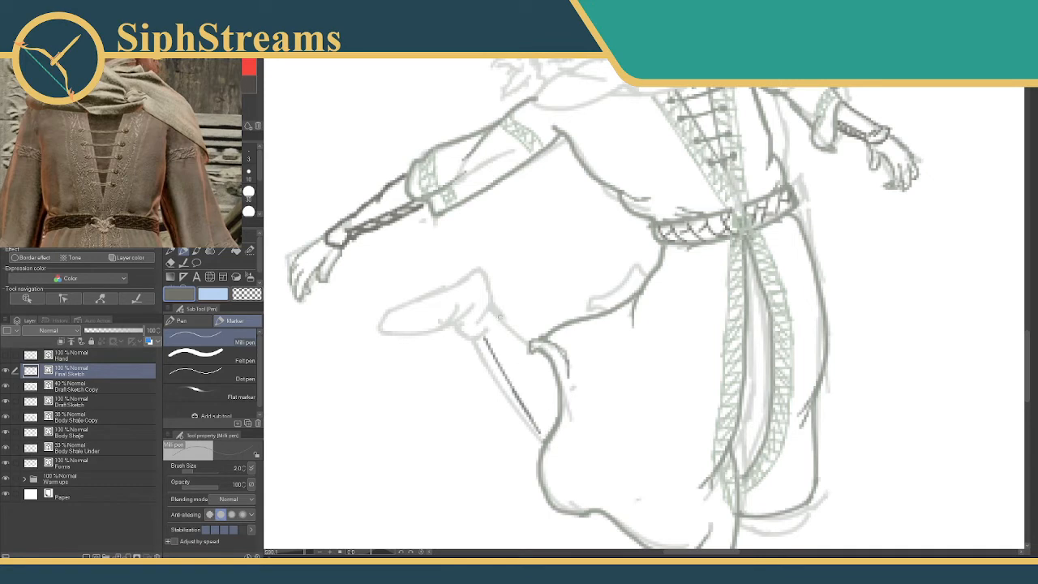
{"action": "left_click_drag", "start_coordinate": [490, 307], "coordinate": [527, 344]}
Outline the raised foot, ankle cuff and back of the calf in dark gray with a size 3 brush.
{"action": "key", "text": "bracketright"}
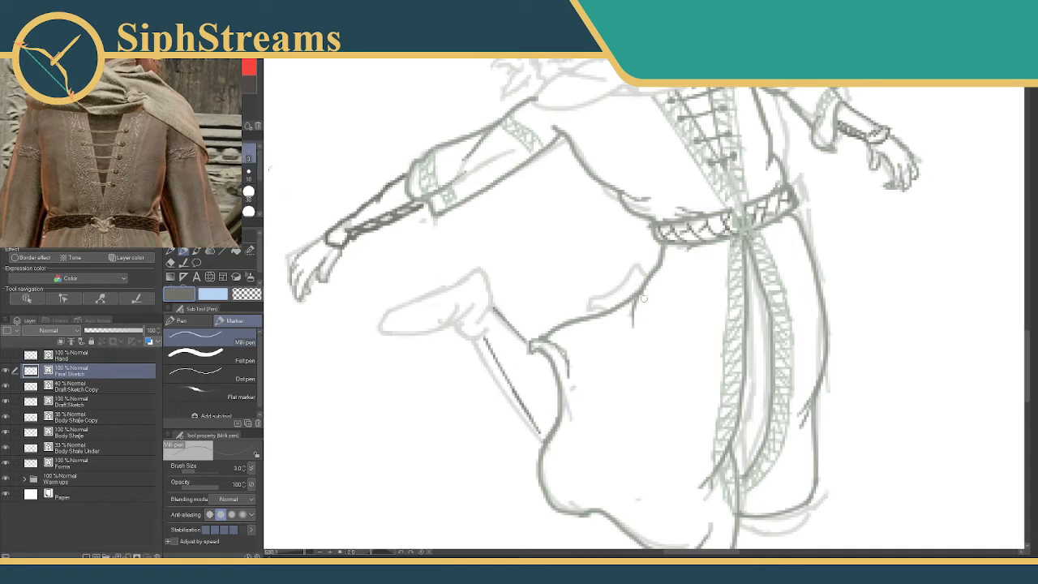
{"action": "left_click_drag", "start_coordinate": [379, 329], "coordinate": [394, 305]}
{"action": "key", "text": "ctrl+z"}
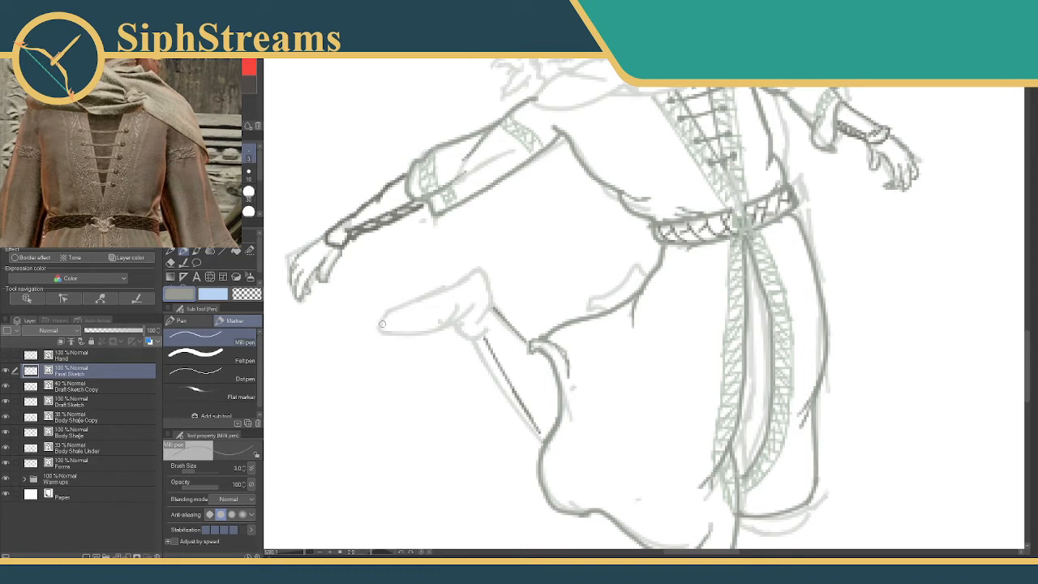
{"action": "left_click", "coordinate": [218, 101]}
{"action": "mouse_move", "coordinate": [379, 329]}
{"action": "left_mouse_down"}
{"action": "mouse_move", "coordinate": [472, 271]}
{"action": "mouse_move", "coordinate": [489, 318]}
{"action": "left_mouse_up"}
{"action": "mouse_move", "coordinate": [379, 331]}
{"action": "left_mouse_down"}
{"action": "mouse_move", "coordinate": [454, 321]}
{"action": "mouse_move", "coordinate": [491, 374]}
{"action": "left_mouse_up"}
{"action": "left_click_drag", "start_coordinate": [477, 340], "coordinate": [542, 442]}
Erase the doubled calf strokes and redraw a single clean line from the ankle to the skirt.
{"action": "key", "text": "e"}
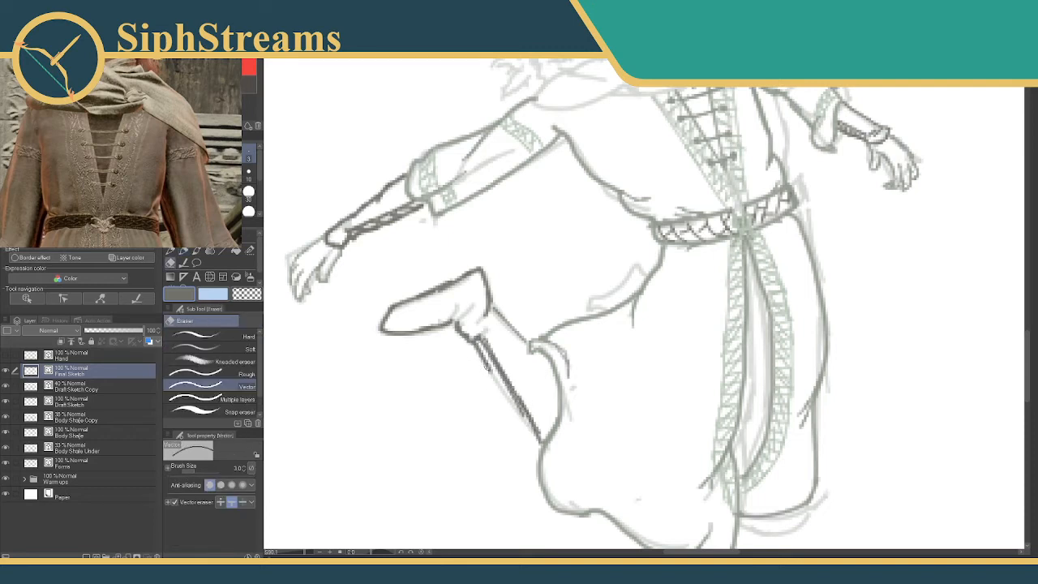
{"action": "left_click", "coordinate": [521, 392]}
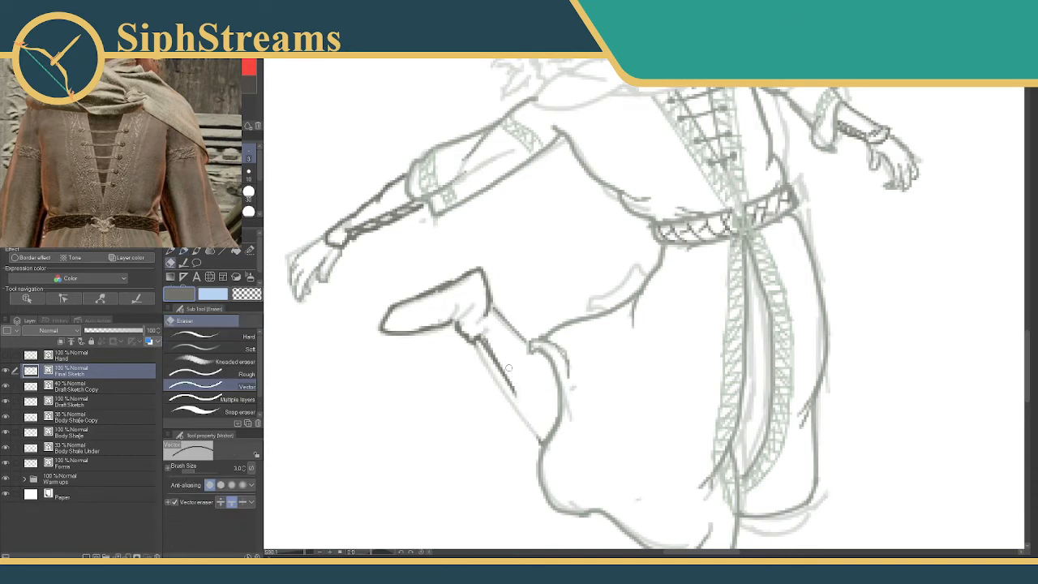
{"action": "key", "text": "p"}
{"action": "left_click_drag", "start_coordinate": [477, 335], "coordinate": [545, 444]}
{"action": "key", "text": "e"}
{"action": "left_click_drag", "start_coordinate": [514, 392], "coordinate": [479, 339]}
{"action": "key", "text": "p"}
{"action": "left_click_drag", "start_coordinate": [513, 412], "coordinate": [541, 442]}
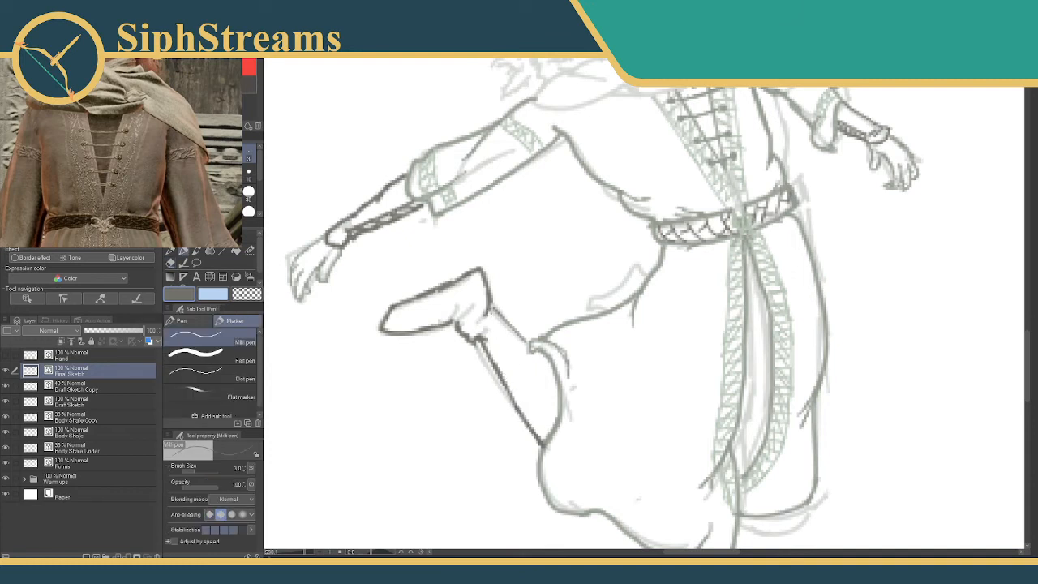
Erase the raised leg's shin line and the skirt tip beside it, and redraw the shin from heel to skirt.
{"action": "key", "text": "e"}
{"action": "mouse_move", "coordinate": [517, 323]}
{"action": "left_mouse_down"}
{"action": "mouse_move", "coordinate": [505, 332]}
{"action": "mouse_move", "coordinate": [492, 313]}
{"action": "left_mouse_up"}
{"action": "key", "text": "p"}
{"action": "key", "text": "e"}
{"action": "left_click_drag", "start_coordinate": [532, 346], "coordinate": [532, 361]}
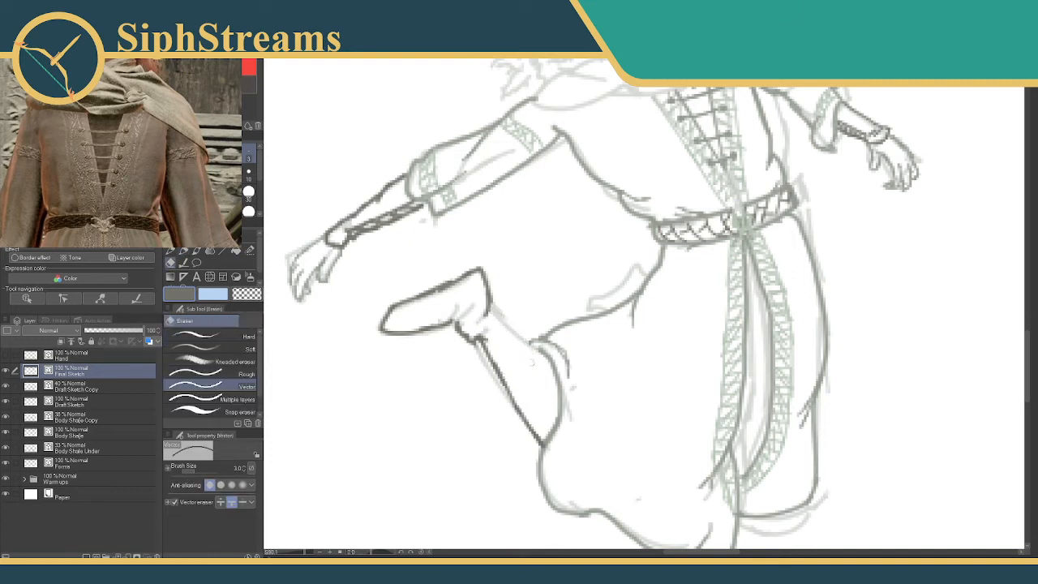
{"action": "key", "text": "p"}
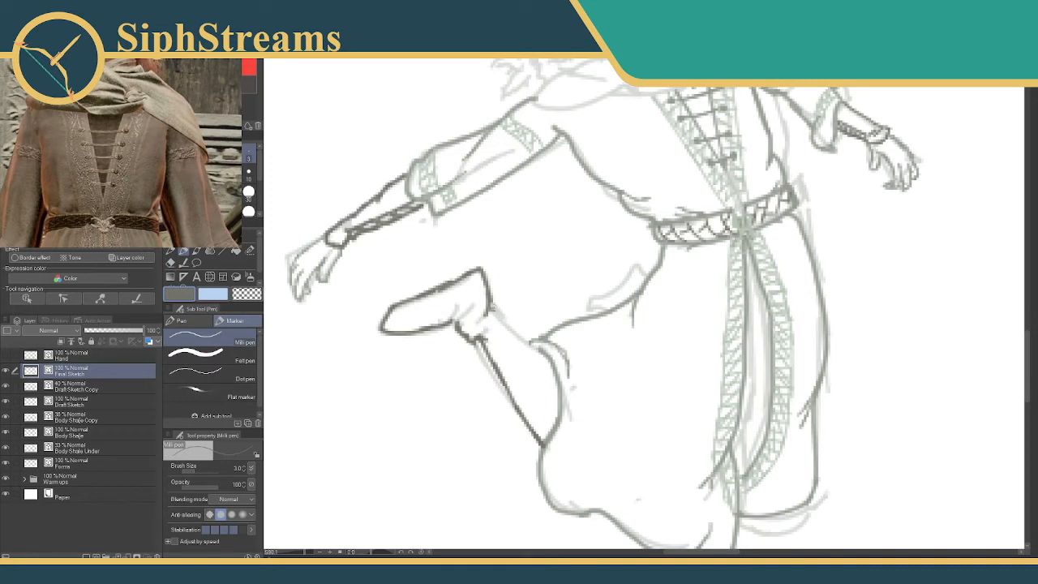
{"action": "left_click_drag", "start_coordinate": [492, 308], "coordinate": [542, 352]}
{"action": "key", "text": "ctrl+z"}
{"action": "left_click_drag", "start_coordinate": [491, 309], "coordinate": [531, 346]}
{"action": "key", "text": "ctrl+z"}
{"action": "left_click_drag", "start_coordinate": [491, 307], "coordinate": [530, 354]}
{"action": "key", "text": "ctrl+z"}
{"action": "left_click_drag", "start_coordinate": [489, 306], "coordinate": [537, 355]}
Add creases around the raised foot's ankle and cuff with a size 2 brush.
{"action": "key", "text": "bracketleft"}
{"action": "mouse_move", "coordinate": [451, 321]}
{"action": "left_mouse_down"}
{"action": "mouse_move", "coordinate": [458, 302]}
{"action": "mouse_move", "coordinate": [475, 304]}
{"action": "left_mouse_up"}
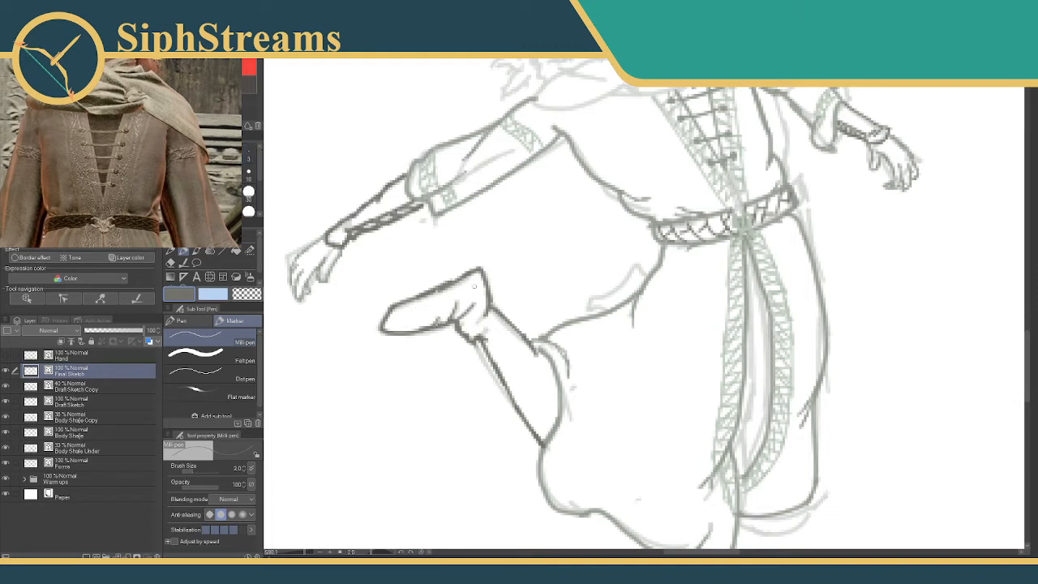
{"action": "left_click_drag", "start_coordinate": [471, 310], "coordinate": [484, 316]}
{"action": "left_click_drag", "start_coordinate": [478, 341], "coordinate": [491, 359]}
Try to outline the second foot showing behind the skirt's upper edge.
{"action": "left_click_drag", "start_coordinate": [647, 274], "coordinate": [621, 302]}
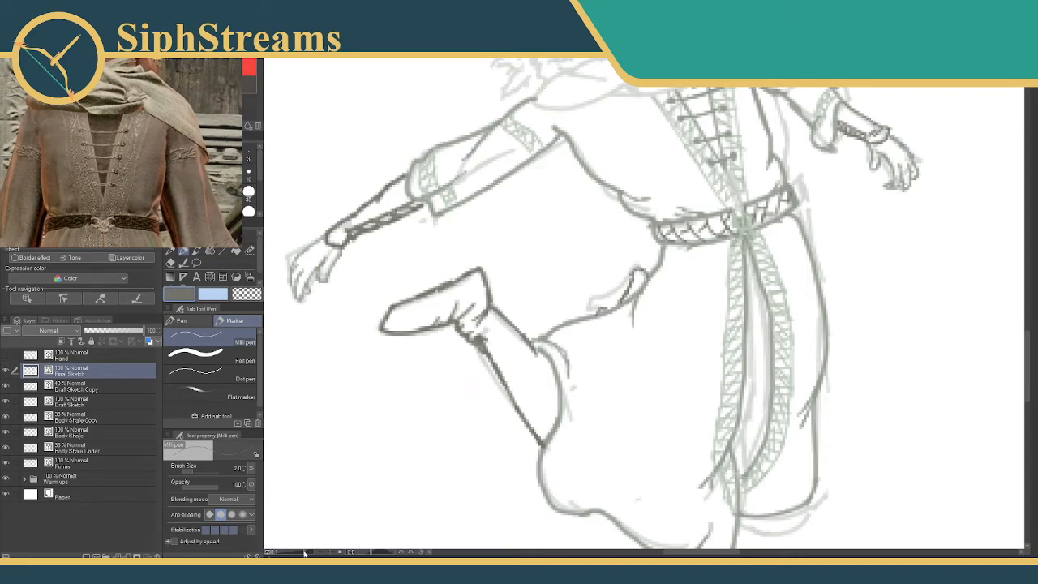
{"action": "left_click_drag", "start_coordinate": [305, 553], "coordinate": [302, 555]}
{"action": "mouse_move", "coordinate": [500, 346]}
{"action": "left_mouse_down"}
{"action": "mouse_move", "coordinate": [492, 271]}
{"action": "mouse_move", "coordinate": [491, 366]}
{"action": "left_mouse_up"}
{"action": "key", "text": "e"}
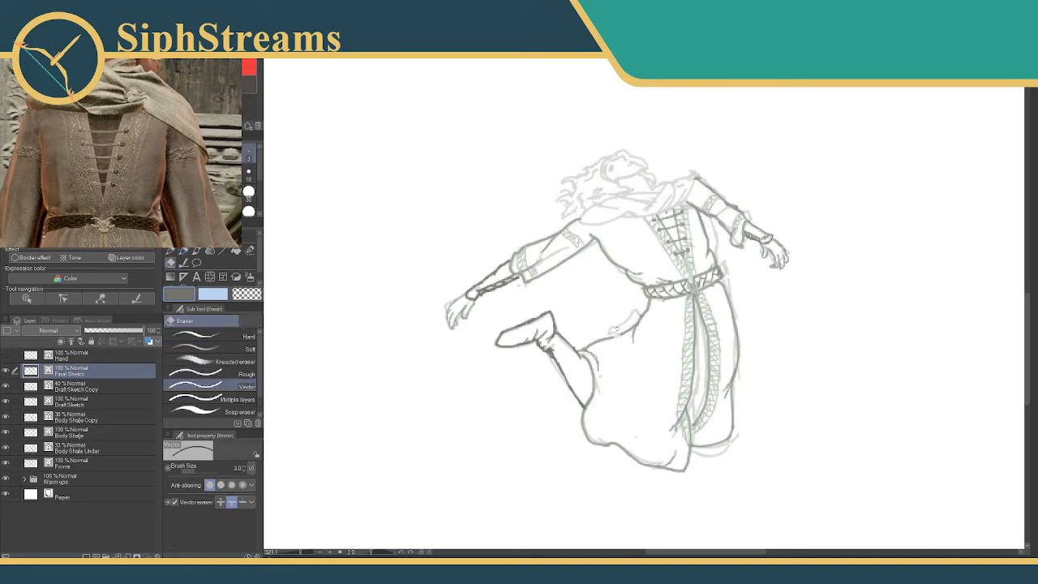
{"action": "key", "text": "p"}
Draw the bottom hem curve of the skirt's far side below the sash with the size 2 Milli pen.
{"action": "left_click", "coordinate": [235, 117]}
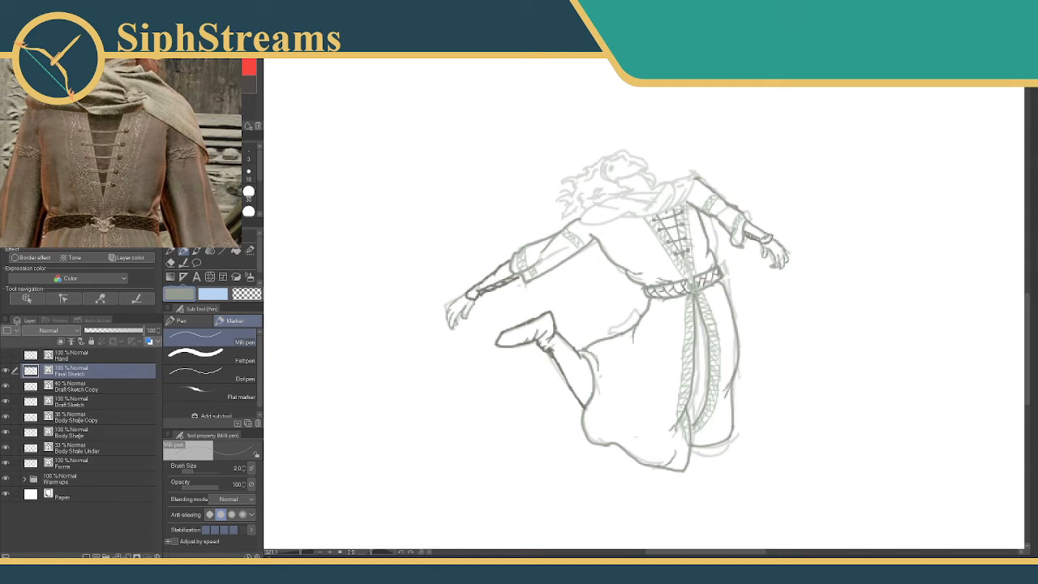
{"action": "left_click_drag", "start_coordinate": [561, 306], "coordinate": [441, 219]}
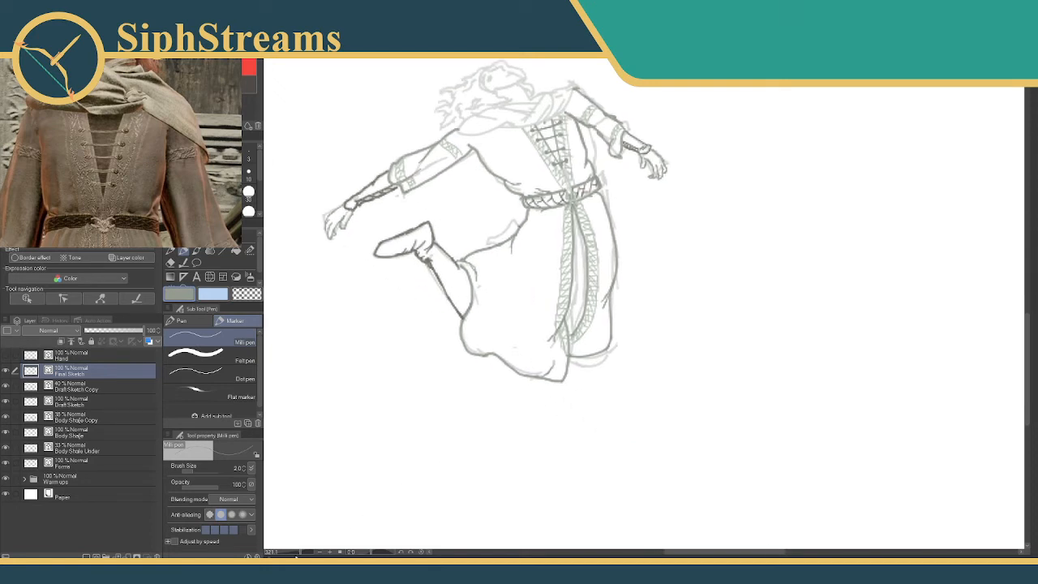
{"action": "left_click_drag", "start_coordinate": [304, 556], "coordinate": [300, 556]}
{"action": "left_click_drag", "start_coordinate": [320, 527], "coordinate": [484, 422]}
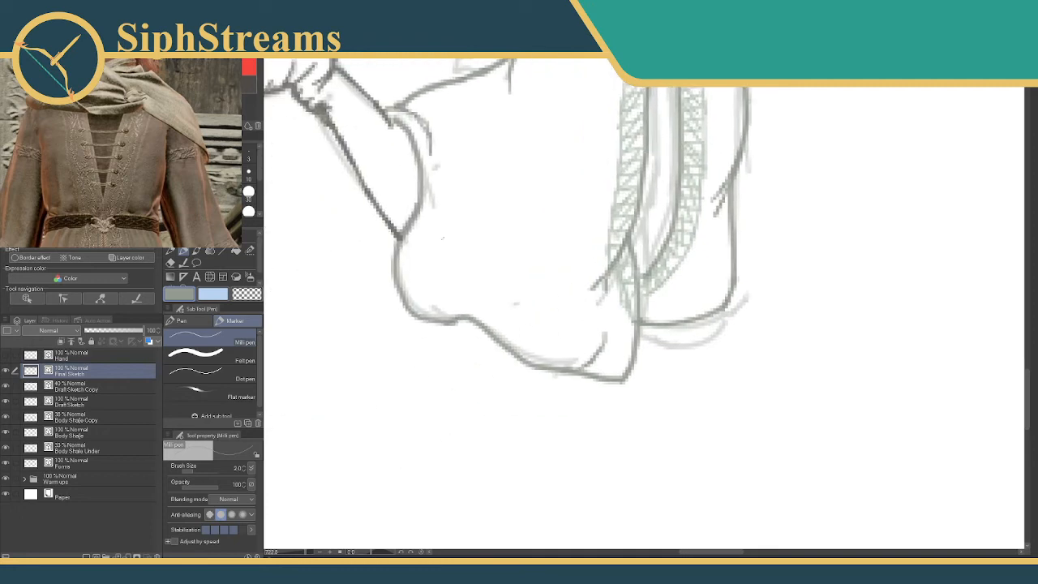
{"action": "left_click", "coordinate": [324, 118], "text": "alt"}
{"action": "mouse_move", "coordinate": [725, 306]}
{"action": "left_mouse_down"}
{"action": "mouse_move", "coordinate": [687, 353]}
{"action": "mouse_move", "coordinate": [643, 342]}
{"action": "left_mouse_up"}
{"action": "scroll", "coordinate": [516, 303], "scroll_direction": "up", "scroll_amount": 10}
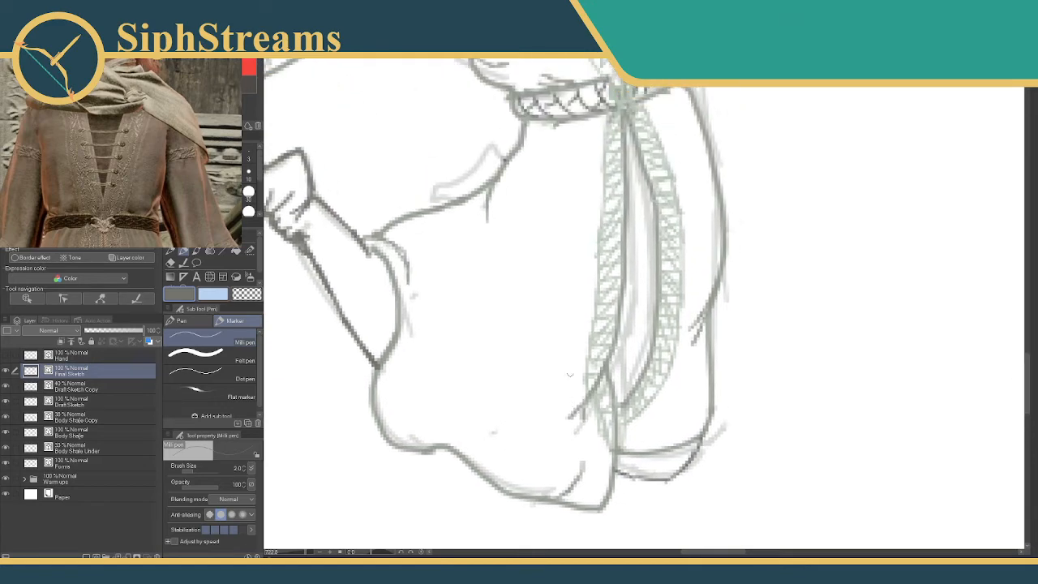
Examine the face and scarf reference images alongside the sketch's head and shoulders.
{"action": "scroll", "coordinate": [552, 294], "scroll_direction": "up", "scroll_amount": 8}
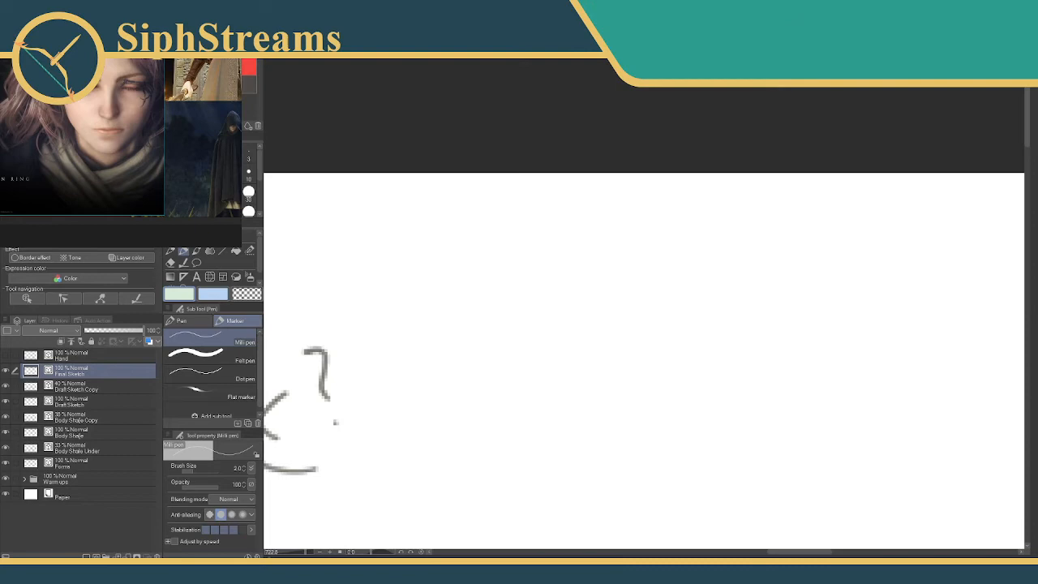
{"action": "mouse_move", "coordinate": [355, 258]}
{"action": "left_mouse_down"}
{"action": "mouse_move", "coordinate": [412, 185]}
{"action": "mouse_move", "coordinate": [514, 122]}
{"action": "mouse_move", "coordinate": [552, 82]}
{"action": "left_mouse_up"}
{"action": "mouse_move", "coordinate": [447, 415]}
{"action": "left_mouse_down"}
{"action": "mouse_move", "coordinate": [662, 169]}
{"action": "mouse_move", "coordinate": [675, 128]}
{"action": "left_mouse_up"}
{"action": "left_click_drag", "start_coordinate": [527, 438], "coordinate": [653, 132]}
{"action": "left_click_drag", "start_coordinate": [527, 486], "coordinate": [600, 109]}
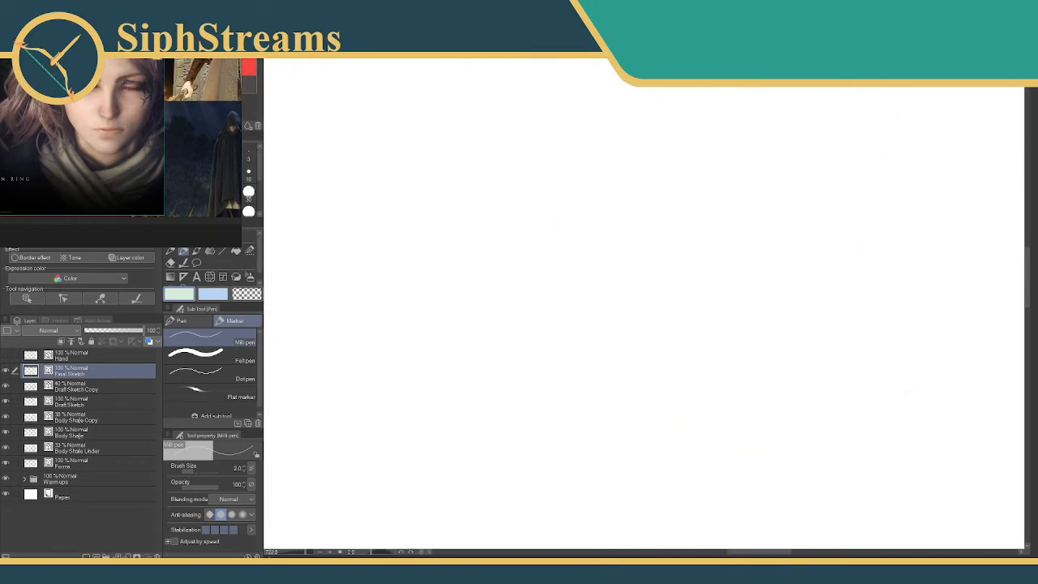
{"action": "left_click_drag", "start_coordinate": [551, 340], "coordinate": [683, 166]}
{"action": "left_click_drag", "start_coordinate": [334, 377], "coordinate": [648, 209]}
{"action": "left_click_drag", "start_coordinate": [488, 260], "coordinate": [661, 198]}
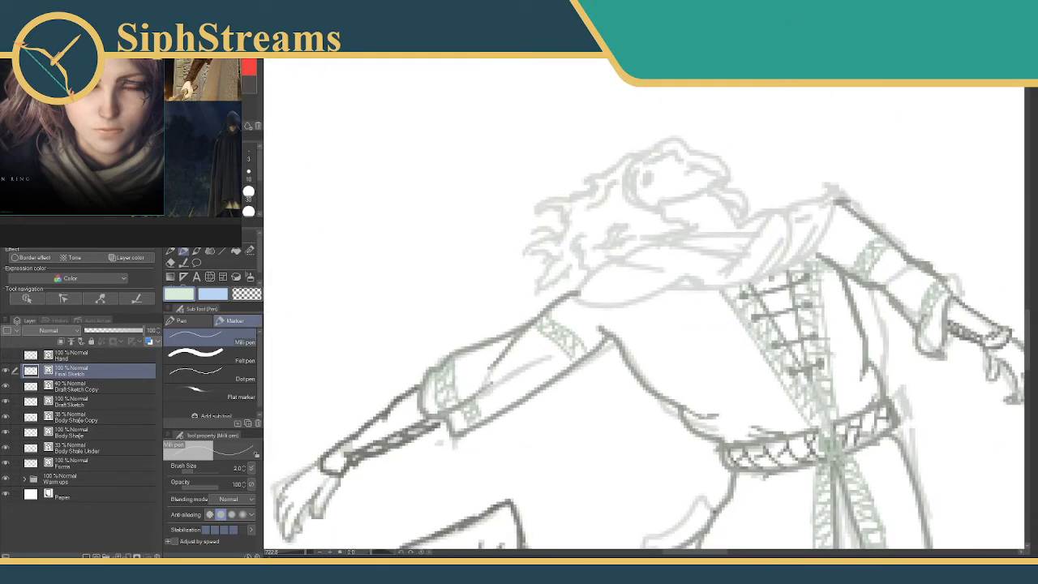
Pick the trim's green and outline the scarf's shoulder loop and lower edge with a size 3 brush.
{"action": "left_click", "coordinate": [758, 323], "text": "alt"}
{"action": "scroll", "coordinate": [834, 234], "scroll_direction": "down", "scroll_amount": 1}
{"action": "scroll", "coordinate": [127, 139], "scroll_direction": "down", "scroll_amount": 5}
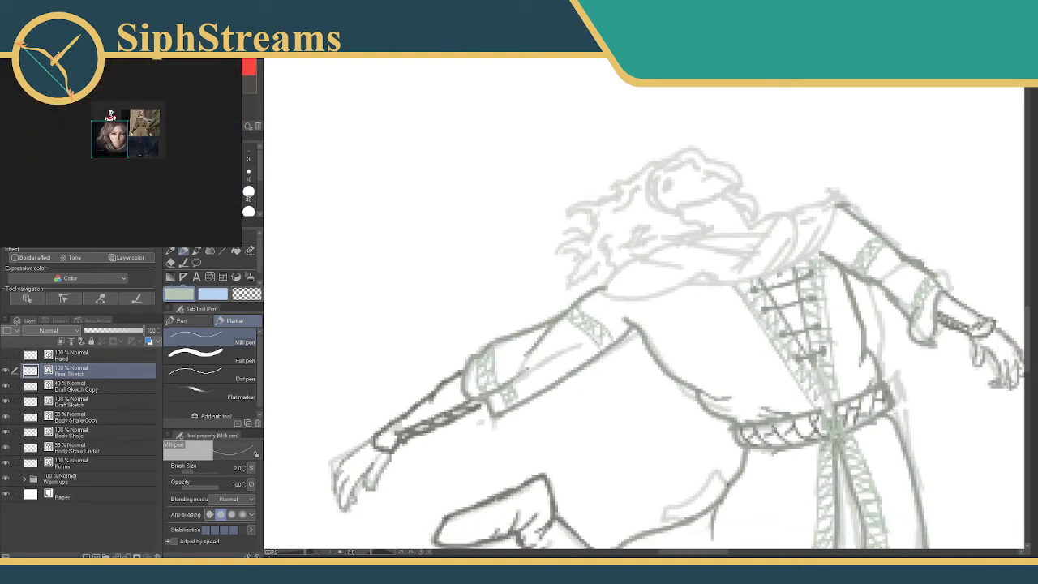
{"action": "scroll", "coordinate": [128, 140], "scroll_direction": "up", "scroll_amount": 4}
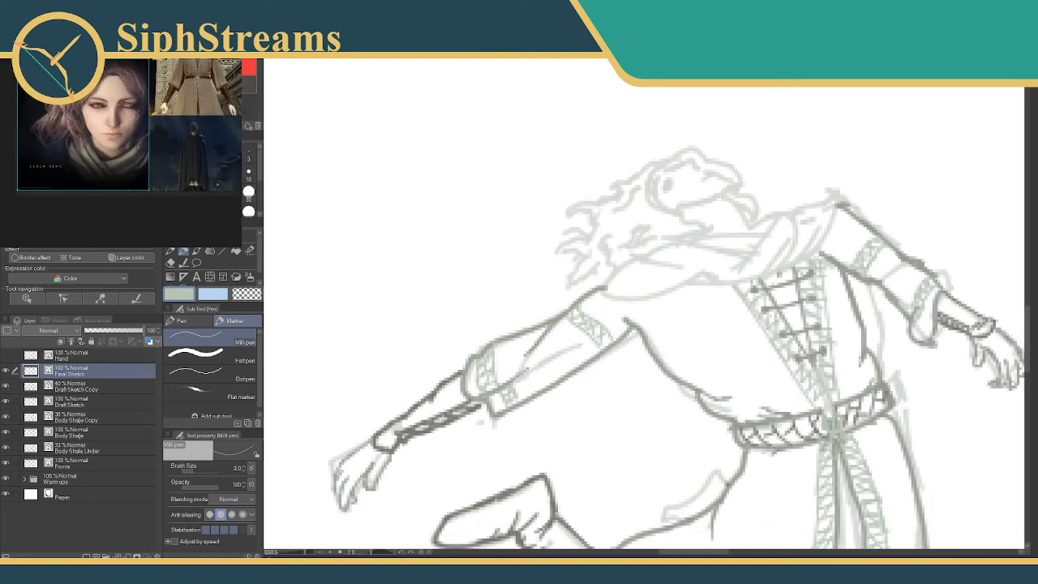
{"action": "left_click_drag", "start_coordinate": [544, 191], "coordinate": [493, 213]}
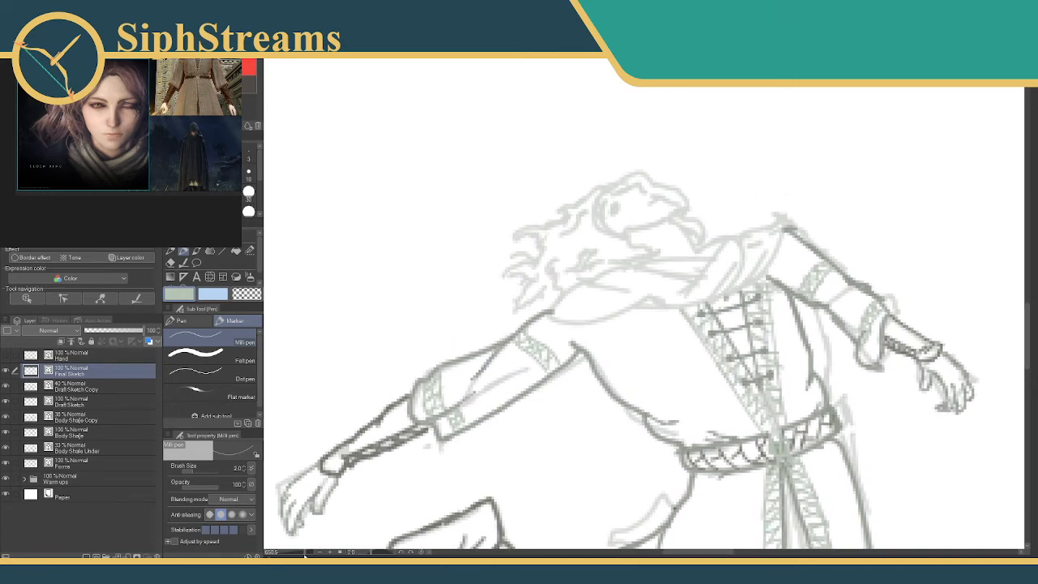
{"action": "left_click_drag", "start_coordinate": [305, 555], "coordinate": [309, 555]}
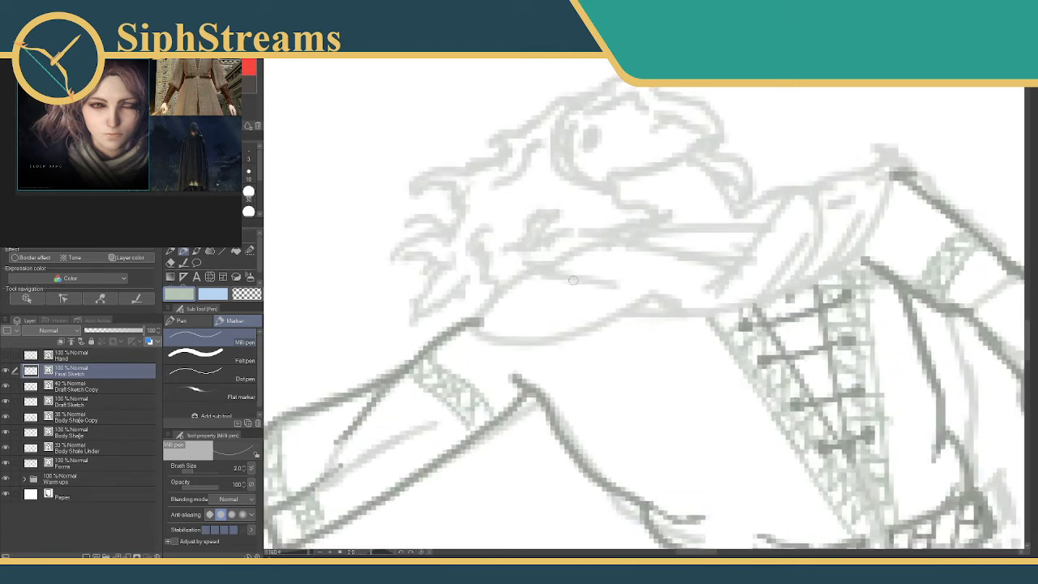
{"action": "left_click", "coordinate": [249, 156]}
{"action": "mouse_move", "coordinate": [554, 262]}
{"action": "left_mouse_down"}
{"action": "mouse_move", "coordinate": [501, 297]}
{"action": "mouse_move", "coordinate": [517, 277]}
{"action": "mouse_move", "coordinate": [480, 320]}
{"action": "mouse_move", "coordinate": [484, 305]}
{"action": "mouse_move", "coordinate": [518, 341]}
{"action": "mouse_move", "coordinate": [501, 338]}
{"action": "mouse_move", "coordinate": [600, 332]}
{"action": "mouse_move", "coordinate": [575, 334]}
{"action": "mouse_move", "coordinate": [631, 303]}
{"action": "mouse_move", "coordinate": [743, 297]}
{"action": "left_mouse_up"}
{"action": "mouse_move", "coordinate": [749, 220]}
{"action": "left_mouse_down"}
{"action": "mouse_move", "coordinate": [598, 236]}
{"action": "mouse_move", "coordinate": [595, 257]}
{"action": "left_mouse_up"}
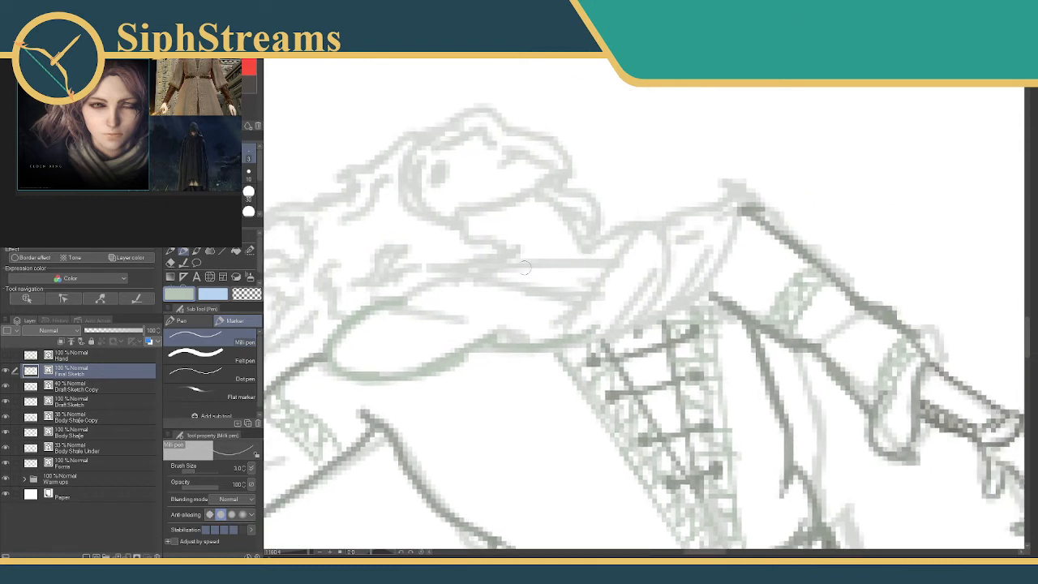
Outline the scarf's upper edge across the chest and its bunched folds up to the far shoulder.
{"action": "mouse_move", "coordinate": [497, 257]}
{"action": "left_mouse_down"}
{"action": "mouse_move", "coordinate": [595, 280]}
{"action": "mouse_move", "coordinate": [583, 279]}
{"action": "mouse_move", "coordinate": [633, 319]}
{"action": "mouse_move", "coordinate": [598, 333]}
{"action": "left_mouse_up"}
{"action": "mouse_move", "coordinate": [500, 263]}
{"action": "left_mouse_down"}
{"action": "mouse_move", "coordinate": [550, 317]}
{"action": "mouse_move", "coordinate": [525, 344]}
{"action": "mouse_move", "coordinate": [503, 344]}
{"action": "mouse_move", "coordinate": [408, 295]}
{"action": "mouse_move", "coordinate": [467, 275]}
{"action": "left_mouse_up"}
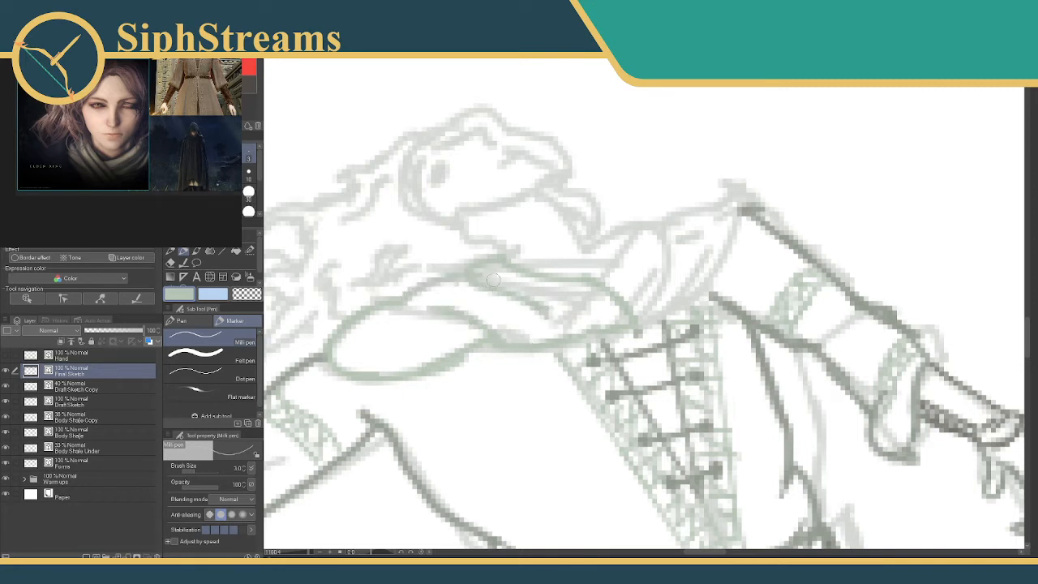
{"action": "mouse_move", "coordinate": [641, 263]}
{"action": "left_mouse_down"}
{"action": "mouse_move", "coordinate": [524, 298]}
{"action": "mouse_move", "coordinate": [490, 300]}
{"action": "mouse_move", "coordinate": [490, 274]}
{"action": "mouse_move", "coordinate": [527, 276]}
{"action": "mouse_move", "coordinate": [514, 296]}
{"action": "mouse_move", "coordinate": [522, 276]}
{"action": "mouse_move", "coordinate": [543, 313]}
{"action": "left_mouse_up"}
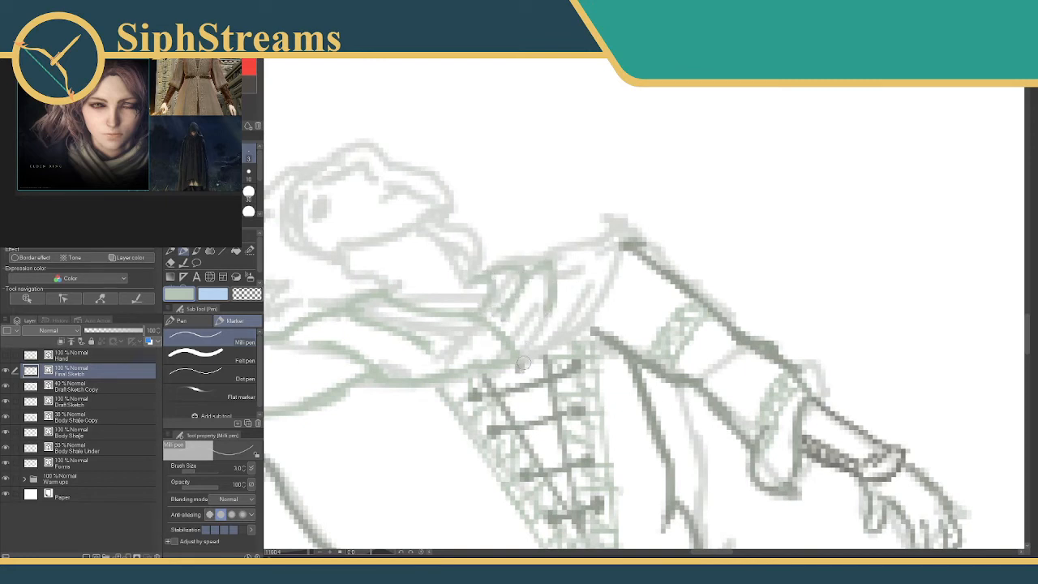
{"action": "mouse_move", "coordinate": [519, 350]}
{"action": "left_mouse_down"}
{"action": "mouse_move", "coordinate": [586, 315]}
{"action": "mouse_move", "coordinate": [568, 337]}
{"action": "mouse_move", "coordinate": [605, 253]}
{"action": "mouse_move", "coordinate": [611, 265]}
{"action": "mouse_move", "coordinate": [608, 241]}
{"action": "mouse_move", "coordinate": [548, 273]}
{"action": "mouse_move", "coordinate": [557, 262]}
{"action": "mouse_move", "coordinate": [553, 322]}
{"action": "mouse_move", "coordinate": [552, 304]}
{"action": "mouse_move", "coordinate": [634, 234]}
{"action": "left_mouse_up"}
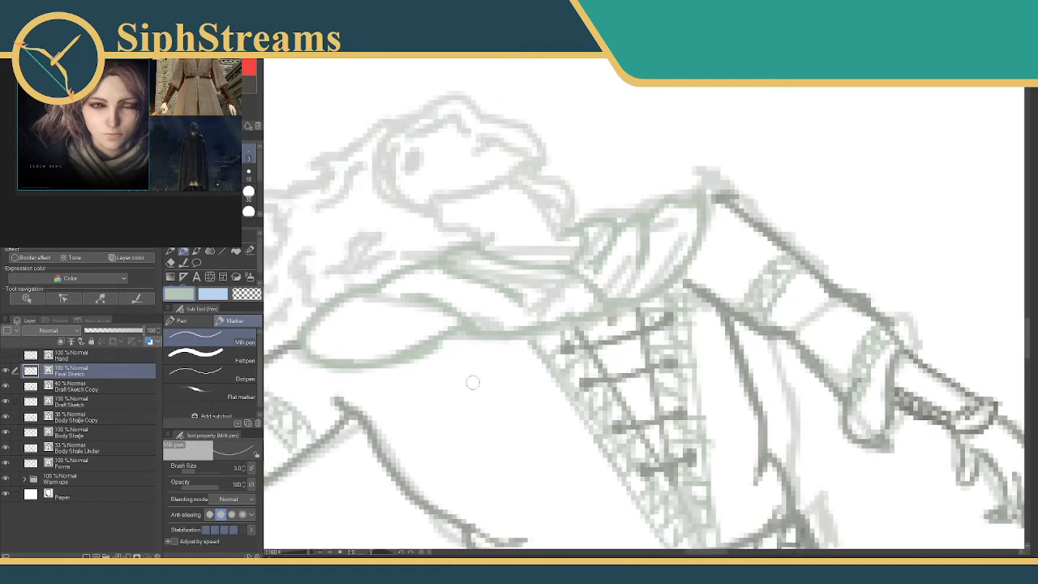
Add the crossing fold under the bunched scarf and erase the strokes overlapping it.
{"action": "left_click_drag", "start_coordinate": [582, 276], "coordinate": [657, 280]}
{"action": "key", "text": "e"}
{"action": "left_click_drag", "start_coordinate": [594, 289], "coordinate": [607, 295]}
{"action": "key", "text": "p"}
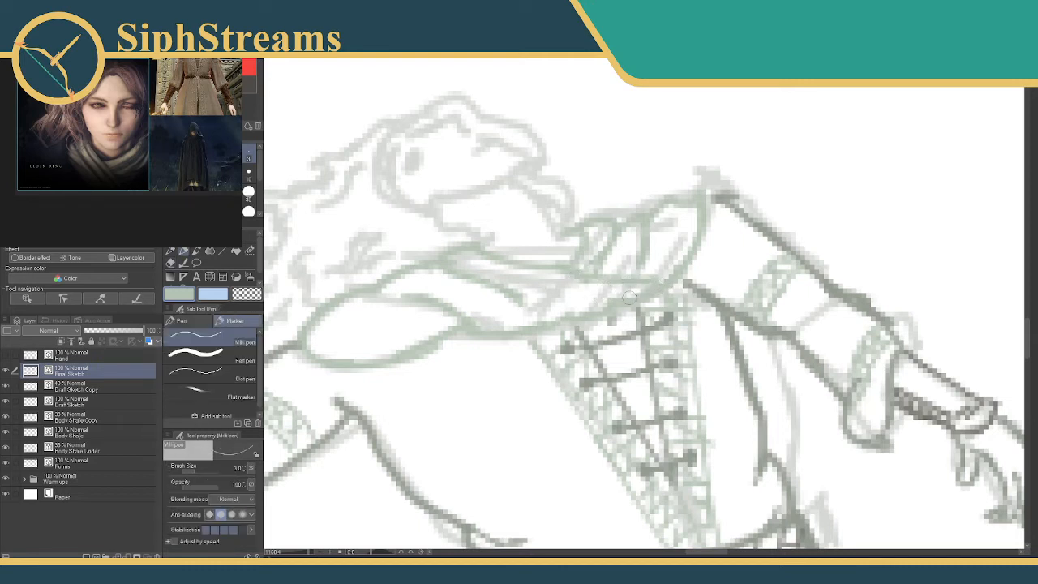
{"action": "key", "text": "e"}
{"action": "left_click_drag", "start_coordinate": [673, 277], "coordinate": [669, 284]}
{"action": "key", "text": "p"}
Trace the curved jaw line of the upturned face in dark grey.
{"action": "mouse_move", "coordinate": [566, 234]}
{"action": "left_mouse_down"}
{"action": "mouse_move", "coordinate": [559, 262]}
{"action": "mouse_move", "coordinate": [588, 311]}
{"action": "left_mouse_up"}
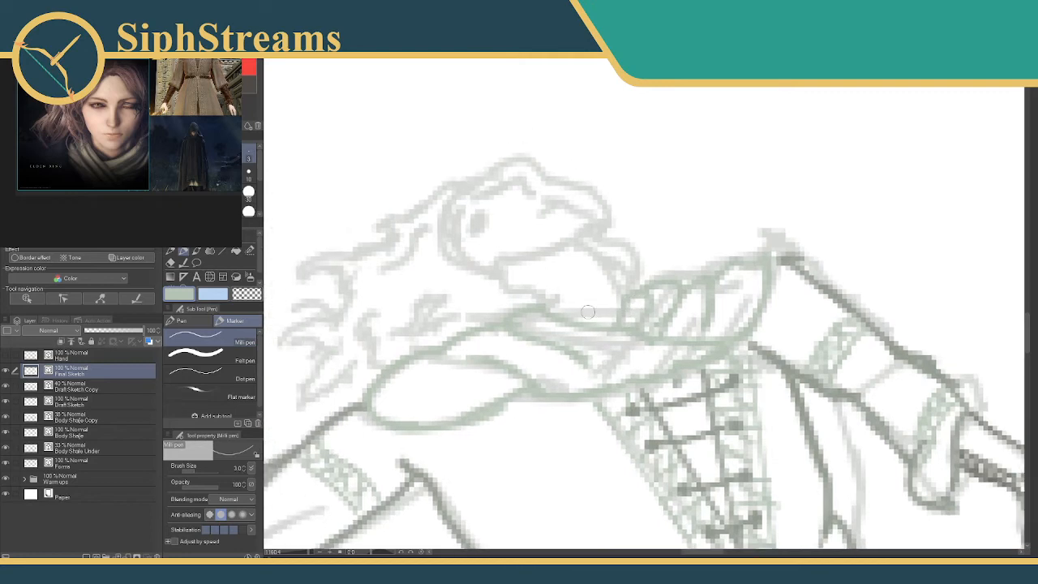
{"action": "mouse_move", "coordinate": [563, 251]}
{"action": "left_mouse_down"}
{"action": "mouse_move", "coordinate": [507, 186]}
{"action": "mouse_move", "coordinate": [502, 128]}
{"action": "mouse_move", "coordinate": [558, 260]}
{"action": "mouse_move", "coordinate": [604, 243]}
{"action": "mouse_move", "coordinate": [618, 222]}
{"action": "left_mouse_up"}
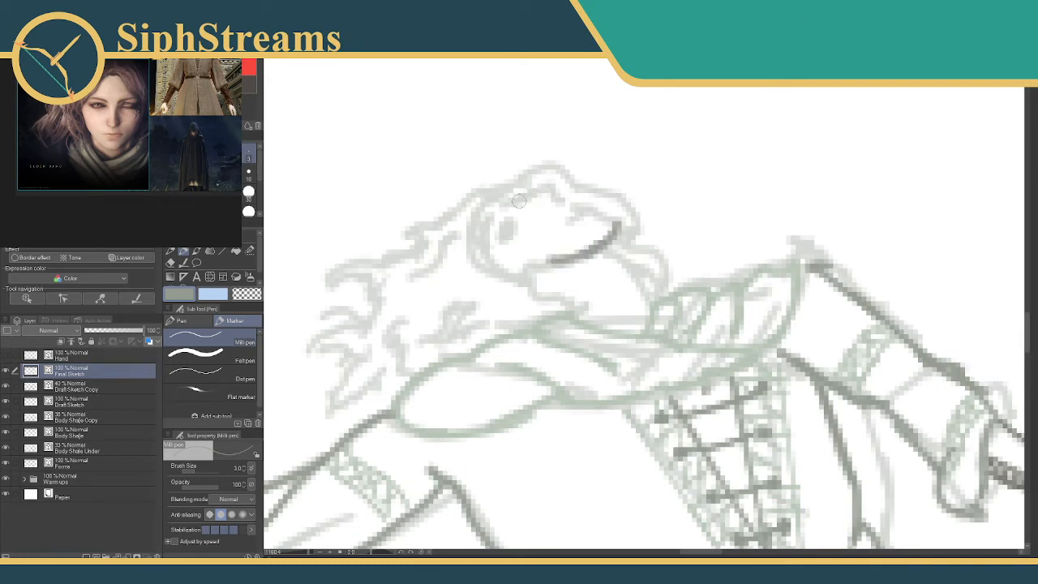
{"action": "mouse_move", "coordinate": [513, 201]}
{"action": "left_mouse_down"}
{"action": "mouse_move", "coordinate": [554, 188]}
{"action": "mouse_move", "coordinate": [560, 199]}
{"action": "left_mouse_up"}
{"action": "key", "text": "ctrl+z"}
{"action": "key", "text": "ctrl+z"}
{"action": "left_click", "coordinate": [218, 154]}
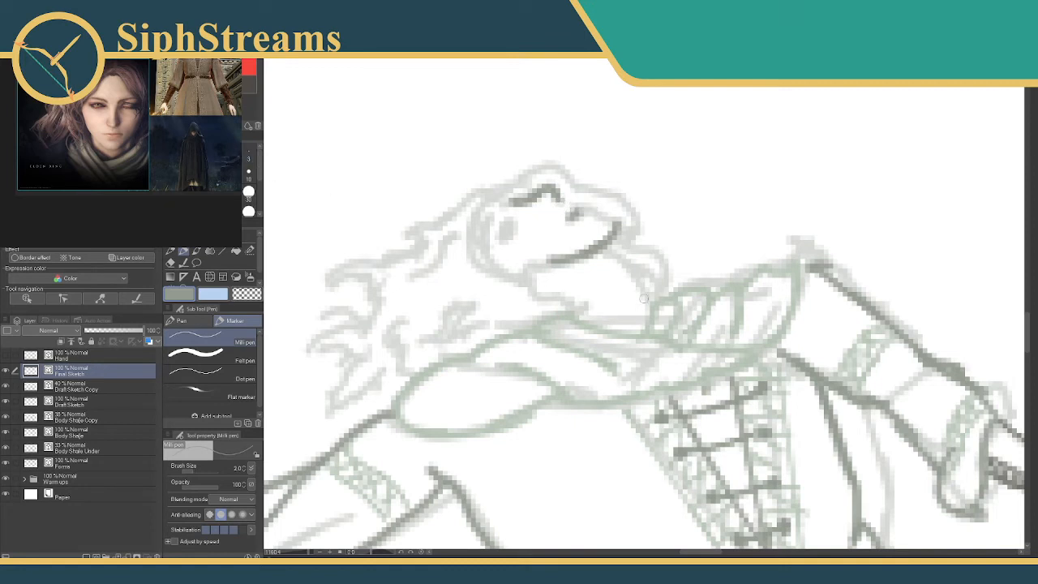
{"action": "key", "text": "ctrl+z"}
{"action": "key", "text": "ctrl+z"}
{"action": "key", "text": "ctrl+z"}
{"action": "key", "text": "ctrl+z"}
{"action": "key", "text": "ctrl+z"}
Trace the upper profile of the upturned face, two short marks inside it, and the curved line beside the hair.
{"action": "mouse_move", "coordinate": [513, 203]}
{"action": "left_mouse_down"}
{"action": "mouse_move", "coordinate": [553, 189]}
{"action": "mouse_move", "coordinate": [565, 221]}
{"action": "mouse_move", "coordinate": [606, 225]}
{"action": "left_mouse_up"}
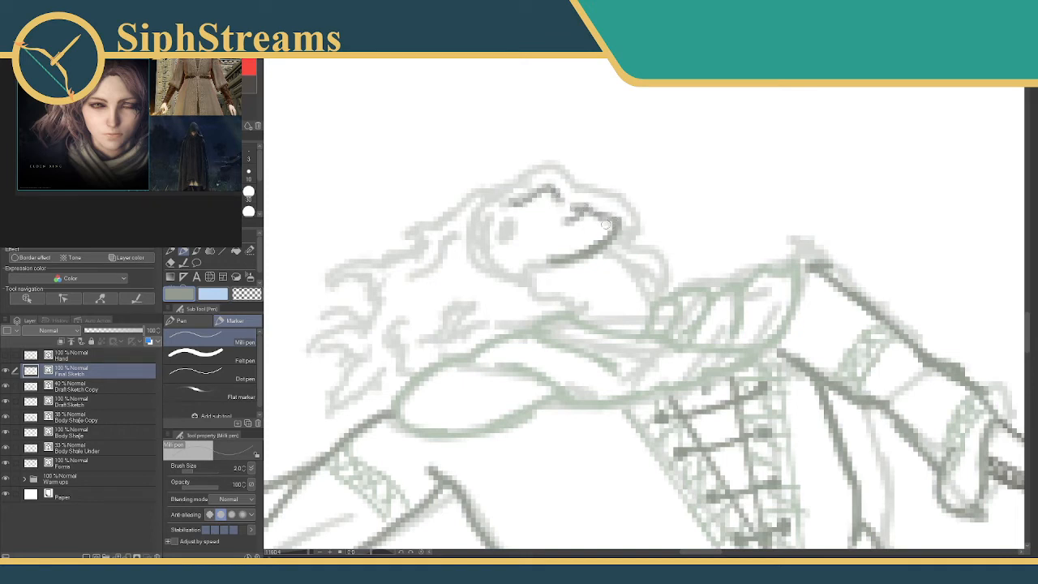
{"action": "mouse_move", "coordinate": [524, 221]}
{"action": "left_mouse_down"}
{"action": "mouse_move", "coordinate": [523, 235]}
{"action": "mouse_move", "coordinate": [499, 235]}
{"action": "mouse_move", "coordinate": [495, 247]}
{"action": "left_mouse_up"}
{"action": "mouse_move", "coordinate": [498, 204]}
{"action": "left_mouse_down"}
{"action": "mouse_move", "coordinate": [473, 225]}
{"action": "mouse_move", "coordinate": [476, 261]}
{"action": "mouse_move", "coordinate": [506, 273]}
{"action": "left_mouse_up"}
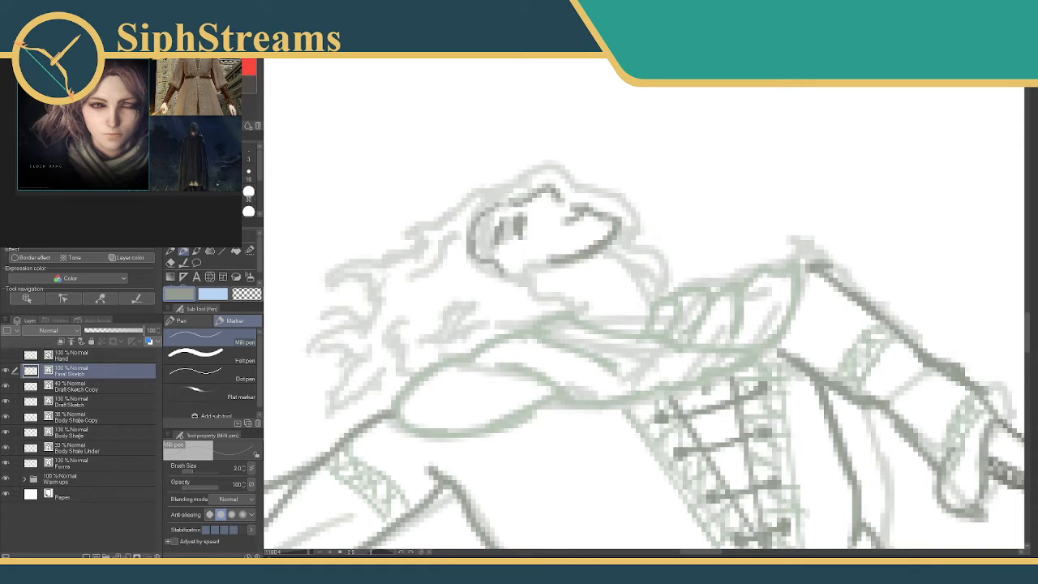
Outline the hair in green from beside the face to the scarf and from the crown back to the wavy tips.
{"action": "left_click", "coordinate": [542, 329], "text": "alt"}
{"action": "mouse_move", "coordinate": [506, 274]}
{"action": "left_mouse_down"}
{"action": "mouse_move", "coordinate": [580, 298]}
{"action": "mouse_move", "coordinate": [578, 317]}
{"action": "mouse_move", "coordinate": [564, 304]}
{"action": "mouse_move", "coordinate": [541, 318]}
{"action": "left_mouse_up"}
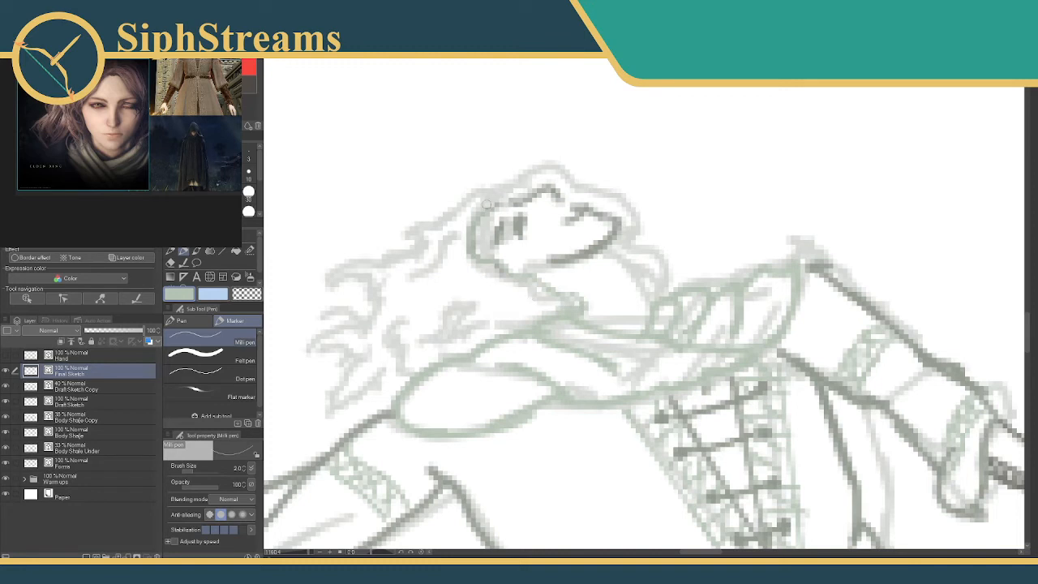
{"action": "mouse_move", "coordinate": [487, 203]}
{"action": "left_mouse_down"}
{"action": "mouse_move", "coordinate": [390, 265]}
{"action": "mouse_move", "coordinate": [394, 255]}
{"action": "mouse_move", "coordinate": [369, 247]}
{"action": "mouse_move", "coordinate": [379, 259]}
{"action": "mouse_move", "coordinate": [425, 242]}
{"action": "mouse_move", "coordinate": [408, 259]}
{"action": "mouse_move", "coordinate": [379, 257]}
{"action": "mouse_move", "coordinate": [308, 288]}
{"action": "left_mouse_up"}
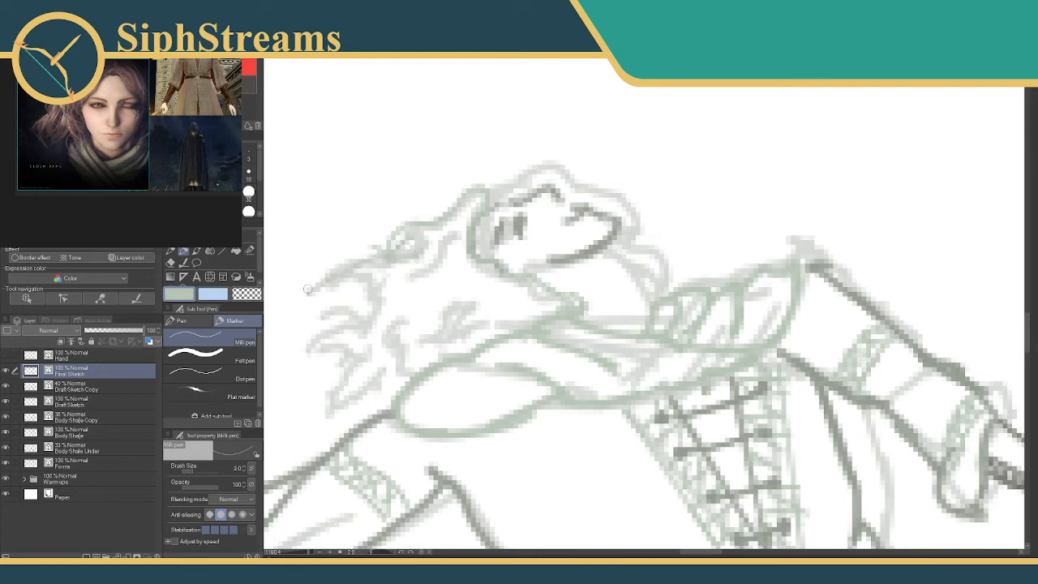
{"action": "key", "text": "ctrl+z"}
{"action": "mouse_move", "coordinate": [401, 251]}
{"action": "left_mouse_down"}
{"action": "mouse_move", "coordinate": [352, 285]}
{"action": "mouse_move", "coordinate": [329, 284]}
{"action": "left_mouse_up"}
{"action": "mouse_move", "coordinate": [376, 313]}
{"action": "left_mouse_down"}
{"action": "mouse_move", "coordinate": [326, 307]}
{"action": "mouse_move", "coordinate": [340, 320]}
{"action": "mouse_move", "coordinate": [311, 351]}
{"action": "mouse_move", "coordinate": [285, 359]}
{"action": "mouse_move", "coordinate": [339, 347]}
{"action": "mouse_move", "coordinate": [336, 331]}
{"action": "mouse_move", "coordinate": [351, 363]}
{"action": "mouse_move", "coordinate": [345, 392]}
{"action": "mouse_move", "coordinate": [317, 413]}
{"action": "left_mouse_up"}
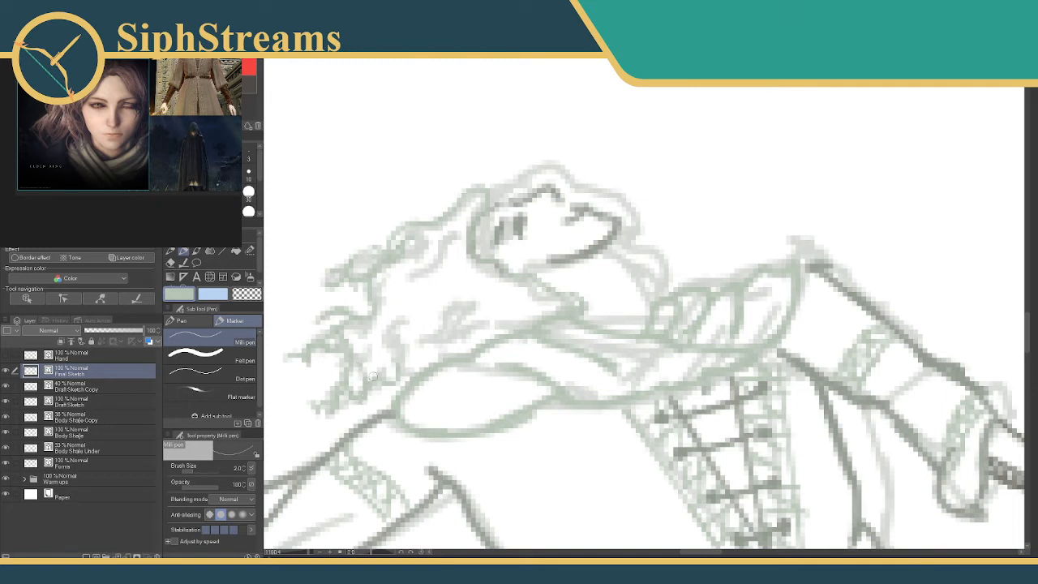
Add inner strands to the hair and outline the locks running over the face toward the neck.
{"action": "mouse_move", "coordinate": [404, 321]}
{"action": "left_mouse_down"}
{"action": "mouse_move", "coordinate": [387, 339]}
{"action": "mouse_move", "coordinate": [419, 368]}
{"action": "left_mouse_up"}
{"action": "mouse_move", "coordinate": [471, 307]}
{"action": "left_mouse_down"}
{"action": "mouse_move", "coordinate": [422, 341]}
{"action": "mouse_move", "coordinate": [433, 347]}
{"action": "mouse_move", "coordinate": [428, 335]}
{"action": "mouse_move", "coordinate": [488, 325]}
{"action": "left_mouse_up"}
{"action": "mouse_move", "coordinate": [434, 265]}
{"action": "left_mouse_down"}
{"action": "mouse_move", "coordinate": [413, 279]}
{"action": "mouse_move", "coordinate": [430, 279]}
{"action": "left_mouse_up"}
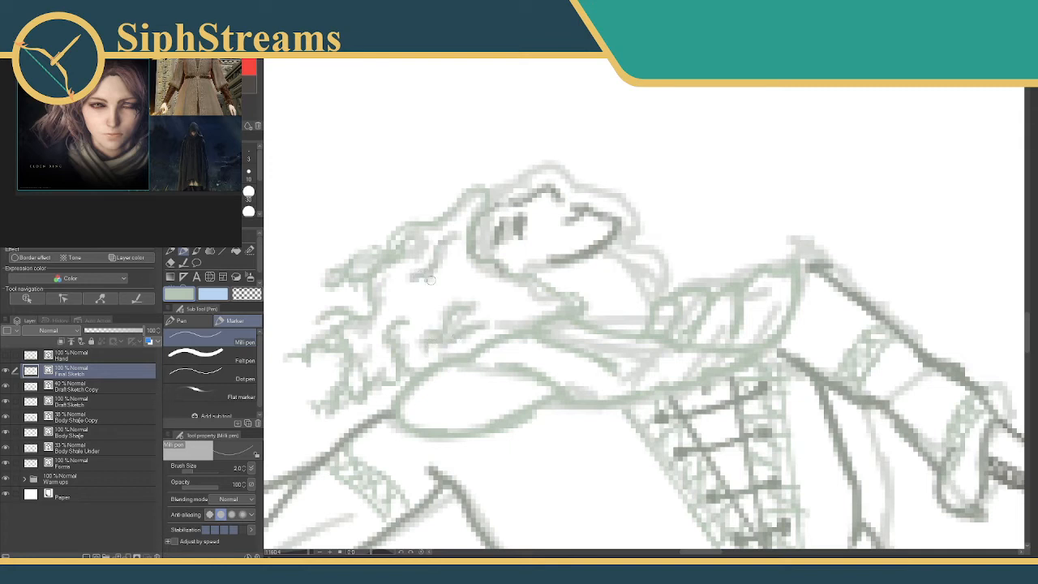
{"action": "left_click_drag", "start_coordinate": [489, 194], "coordinate": [522, 192]}
{"action": "left_click_drag", "start_coordinate": [620, 234], "coordinate": [663, 263]}
{"action": "mouse_move", "coordinate": [490, 183]}
{"action": "left_mouse_down"}
{"action": "mouse_move", "coordinate": [565, 167]}
{"action": "mouse_move", "coordinate": [584, 204]}
{"action": "mouse_move", "coordinate": [634, 214]}
{"action": "mouse_move", "coordinate": [635, 245]}
{"action": "mouse_move", "coordinate": [661, 271]}
{"action": "mouse_move", "coordinate": [627, 267]}
{"action": "left_mouse_up"}
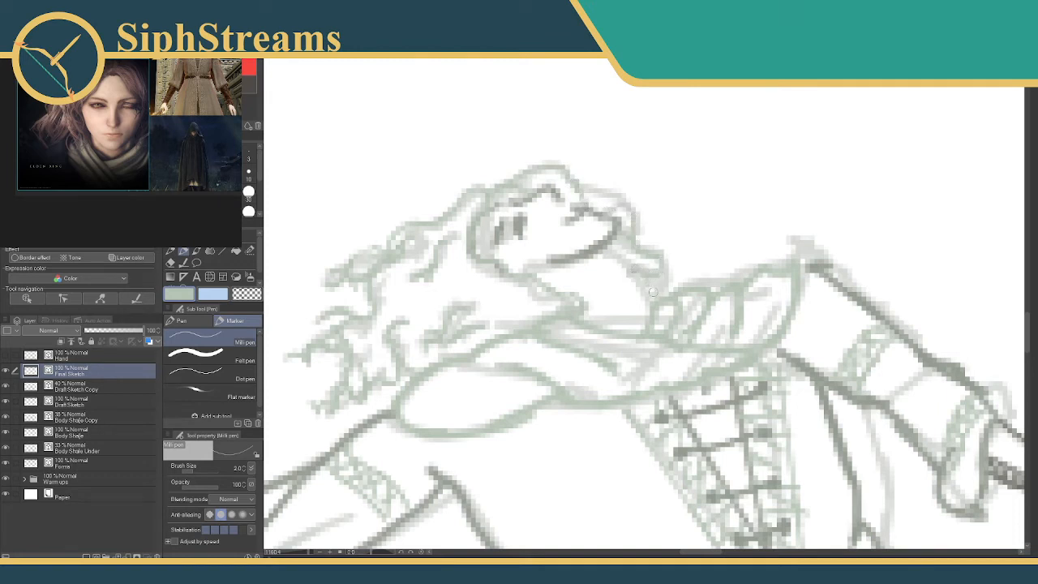
Pick the face's dark grey and draw the neck line from under the jaw to the scarf.
{"action": "left_click_drag", "start_coordinate": [424, 366], "coordinate": [472, 319]}
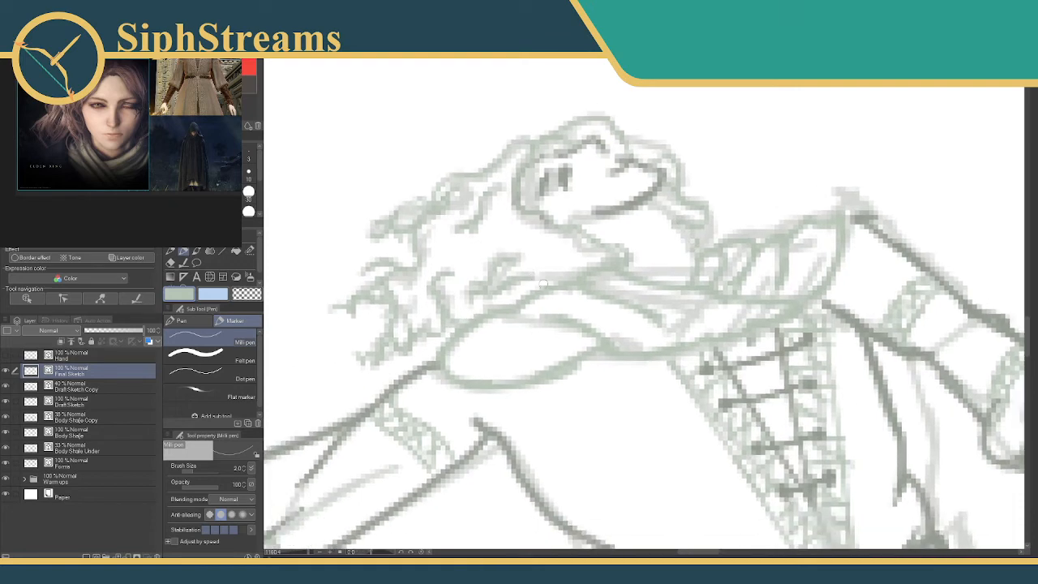
{"action": "left_click_drag", "start_coordinate": [309, 554], "coordinate": [307, 552]}
{"action": "left_click_drag", "start_coordinate": [467, 242], "coordinate": [350, 326]}
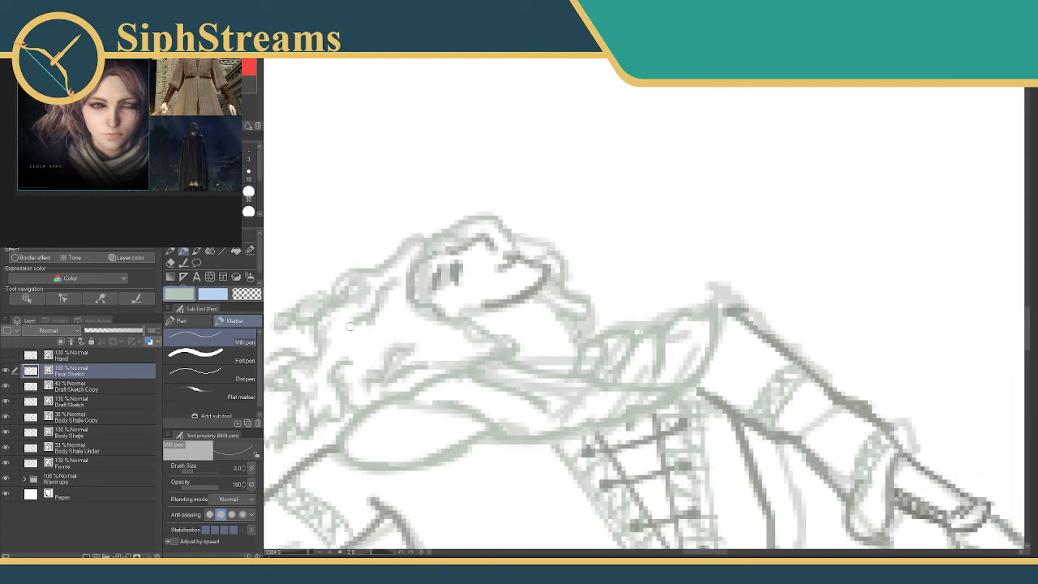
{"action": "left_click", "coordinate": [455, 277], "text": "alt"}
{"action": "left_click_drag", "start_coordinate": [537, 299], "coordinate": [579, 336]}
{"action": "mouse_move", "coordinate": [545, 303]}
{"action": "left_mouse_down"}
{"action": "mouse_move", "coordinate": [579, 347]}
{"action": "mouse_move", "coordinate": [547, 195]}
{"action": "mouse_move", "coordinate": [562, 194]}
{"action": "left_mouse_up"}
Hide the Draft Sketch Copy layer to check the whole figure on the Final Sketch layer.
{"action": "left_click_drag", "start_coordinate": [304, 554], "coordinate": [300, 552]}
{"action": "left_click", "coordinate": [4, 385]}
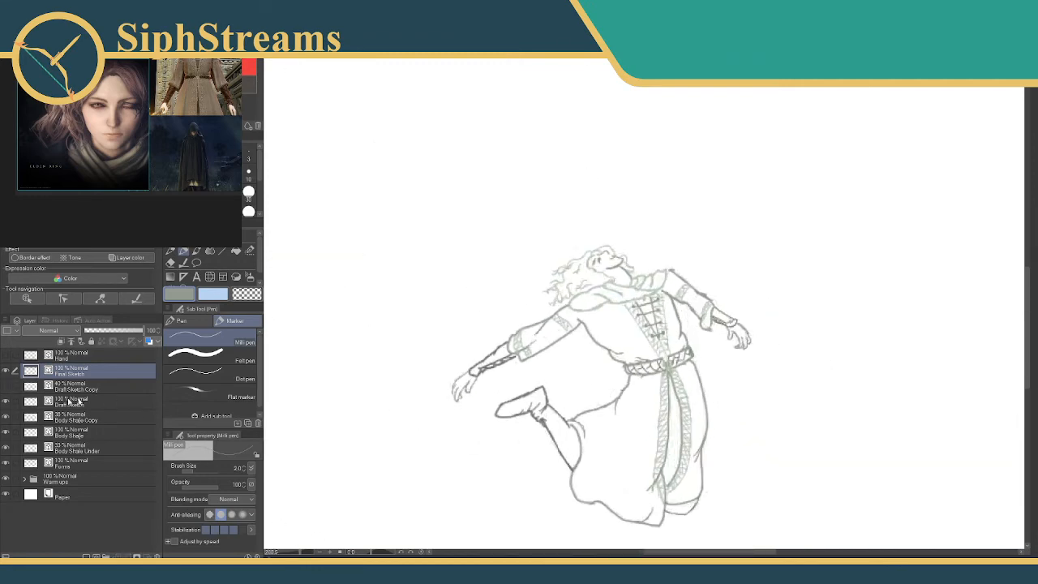
{"action": "mouse_move", "coordinate": [535, 329]}
{"action": "left_mouse_down"}
{"action": "mouse_move", "coordinate": [442, 289]}
{"action": "mouse_move", "coordinate": [454, 296]}
{"action": "left_mouse_up"}
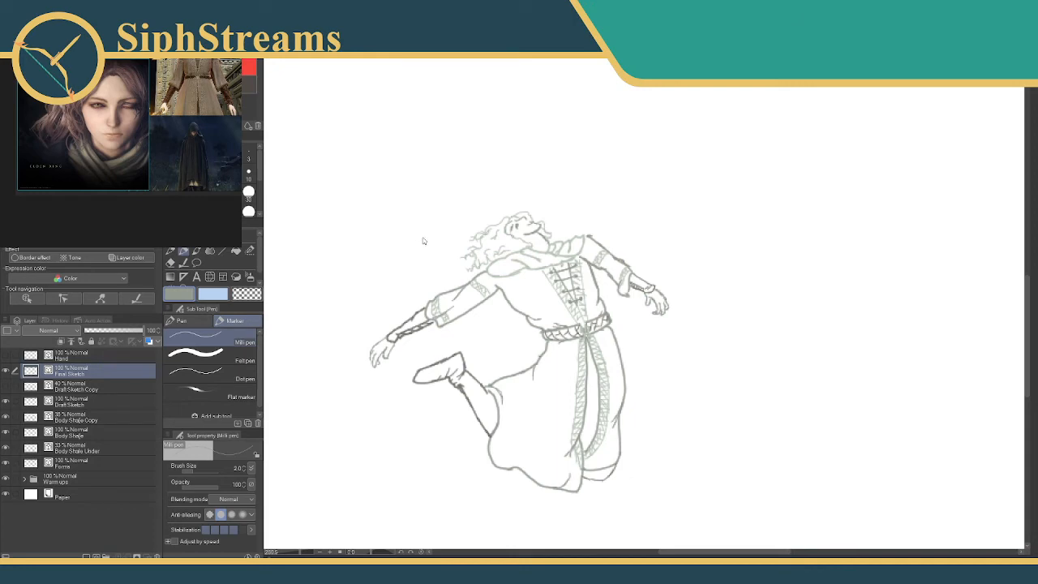
Select the face and neck with the Selection pen, scale them to 116, reposition them, and deselect.
{"action": "left_click_drag", "start_coordinate": [298, 554], "coordinate": [304, 554]}
{"action": "left_click_drag", "start_coordinate": [711, 412], "coordinate": [723, 440]}
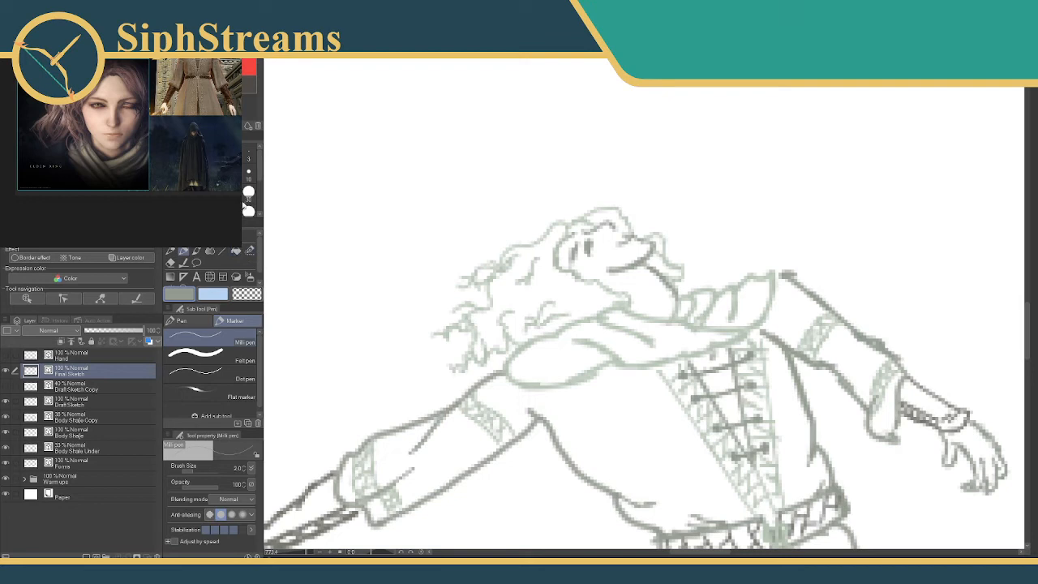
{"action": "left_click", "coordinate": [249, 250]}
{"action": "mouse_move", "coordinate": [622, 259]}
{"action": "left_mouse_down"}
{"action": "mouse_move", "coordinate": [592, 249]}
{"action": "mouse_move", "coordinate": [648, 277]}
{"action": "left_mouse_up"}
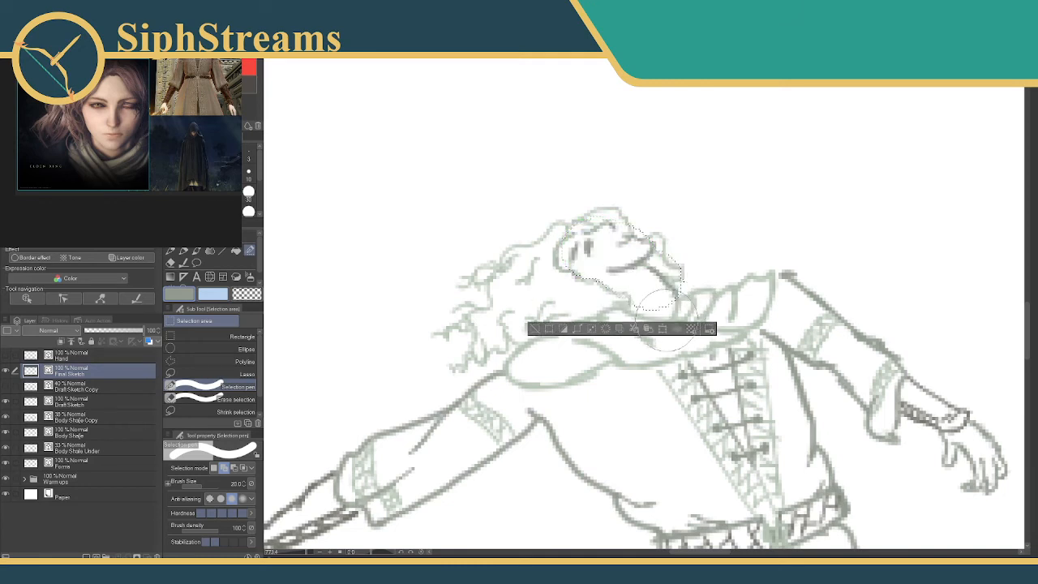
{"action": "left_click", "coordinate": [659, 329]}
{"action": "left_click_drag", "start_coordinate": [687, 314], "coordinate": [708, 328]}
{"action": "left_click_drag", "start_coordinate": [649, 285], "coordinate": [633, 275]}
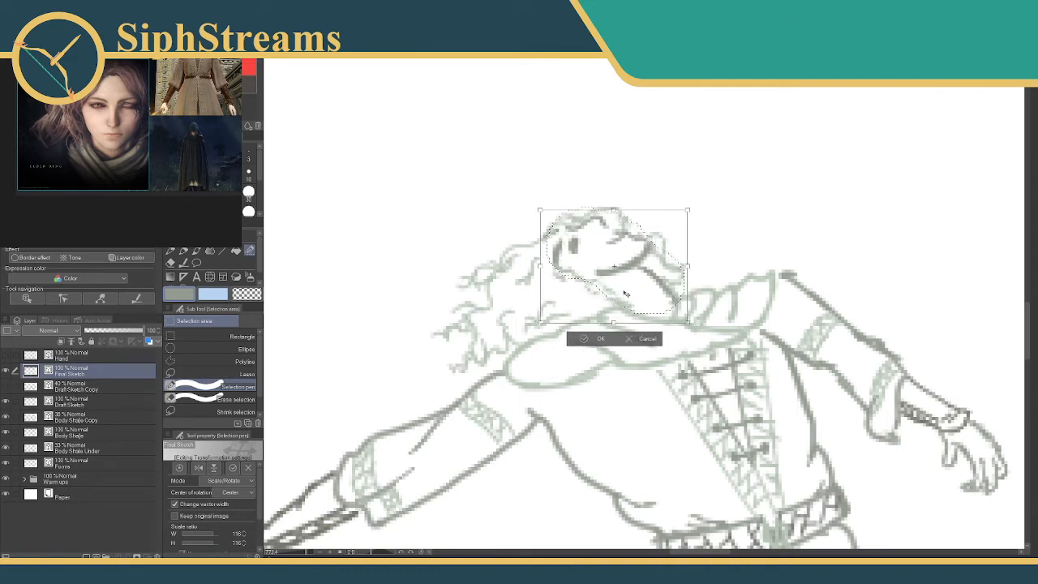
{"action": "left_click", "coordinate": [586, 336]}
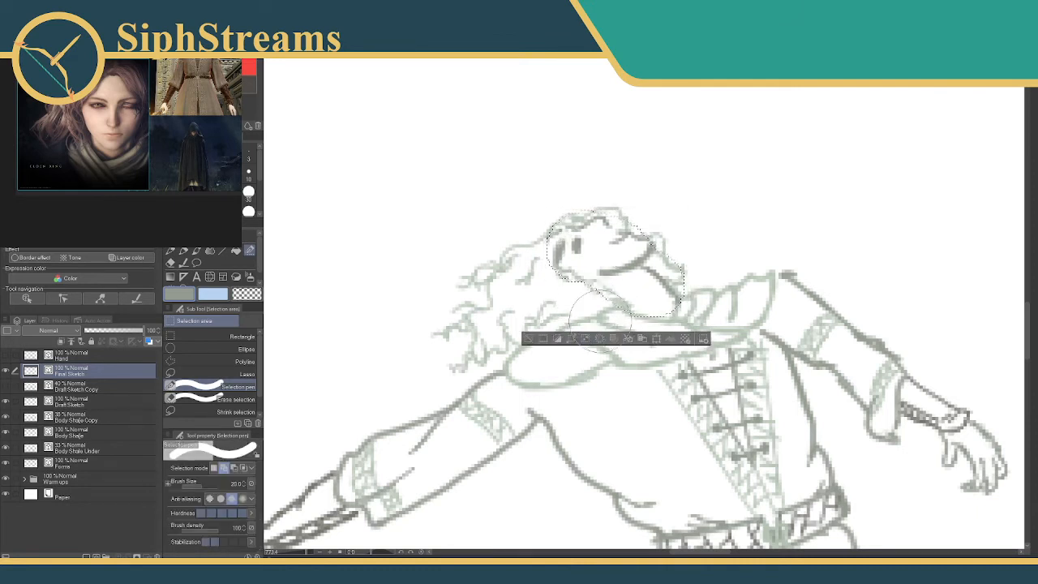
{"action": "key", "text": "ctrl+d"}
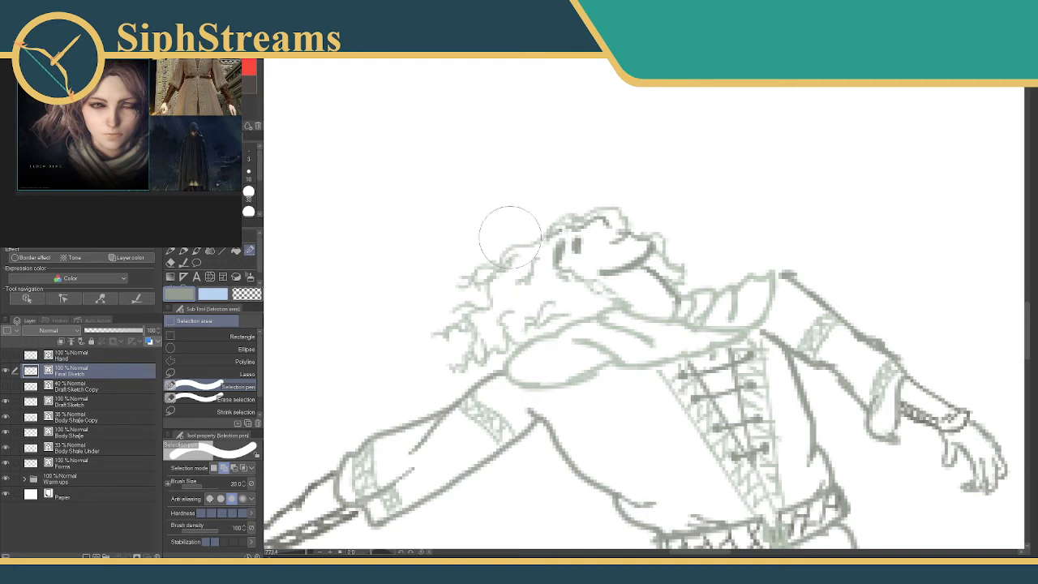
Erase the stray line where the hair meets the forehead near the ear.
{"action": "key", "text": "p"}
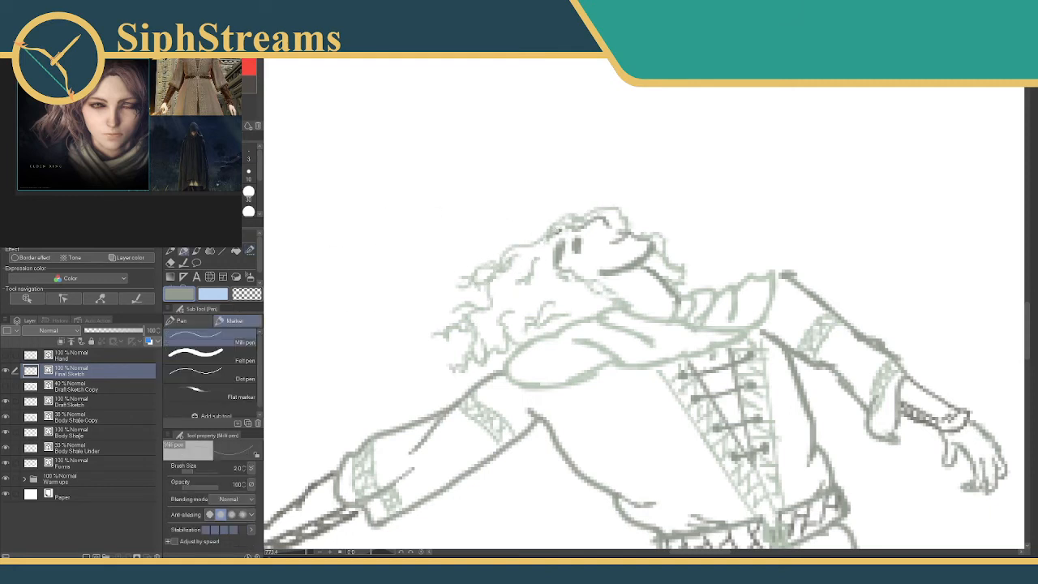
{"action": "key", "text": "e"}
{"action": "left_click_drag", "start_coordinate": [561, 234], "coordinate": [548, 243]}
{"action": "key", "text": "p"}
{"action": "mouse_move", "coordinate": [407, 370]}
{"action": "left_mouse_down"}
{"action": "mouse_move", "coordinate": [421, 351]}
{"action": "mouse_move", "coordinate": [417, 362]}
{"action": "left_mouse_up"}
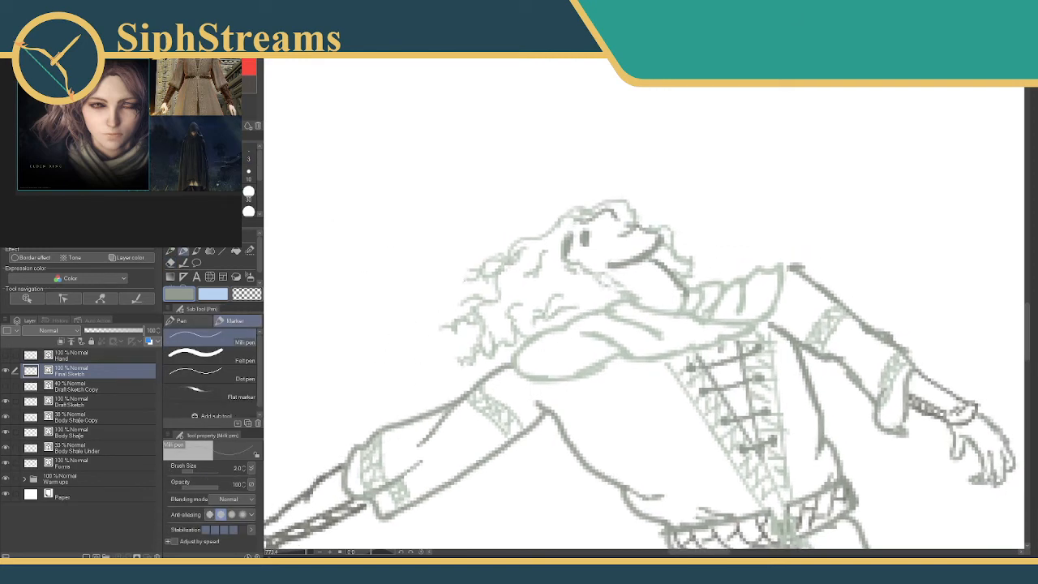
Pick the hair's light green, draw the hair's lower edge over the scarf, and add locks running under the jaw to the neck.
{"action": "left_click_drag", "start_coordinate": [604, 315], "coordinate": [582, 328]}
{"action": "key", "text": "ctrl+z"}
{"action": "left_click", "coordinate": [81, 154]}
{"action": "mouse_move", "coordinate": [600, 313]}
{"action": "left_mouse_down"}
{"action": "mouse_move", "coordinate": [569, 348]}
{"action": "mouse_move", "coordinate": [562, 325]}
{"action": "mouse_move", "coordinate": [537, 336]}
{"action": "left_mouse_up"}
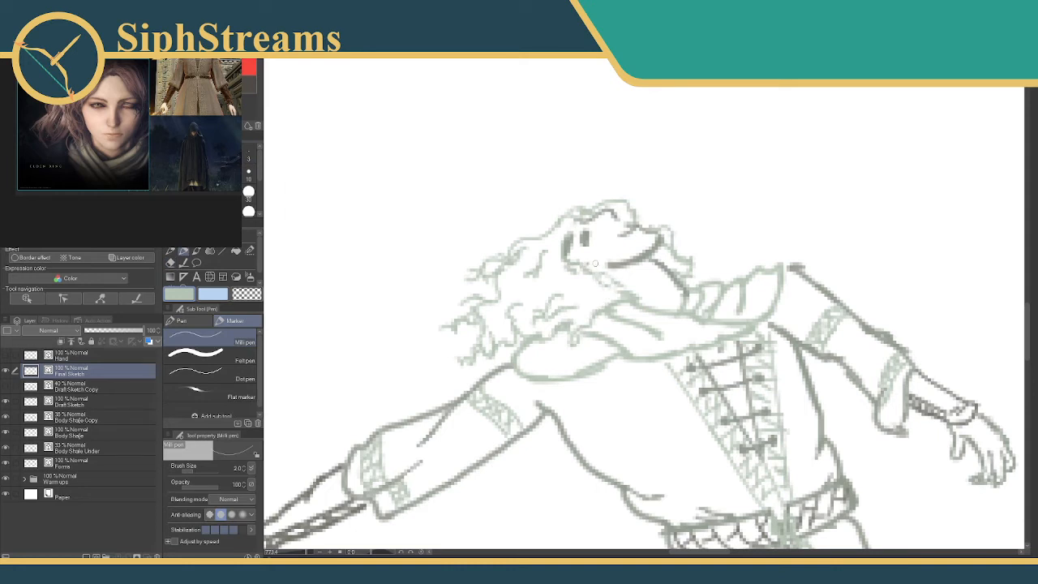
{"action": "mouse_move", "coordinate": [590, 263]}
{"action": "left_mouse_down"}
{"action": "mouse_move", "coordinate": [617, 291]}
{"action": "mouse_move", "coordinate": [647, 295]}
{"action": "left_mouse_up"}
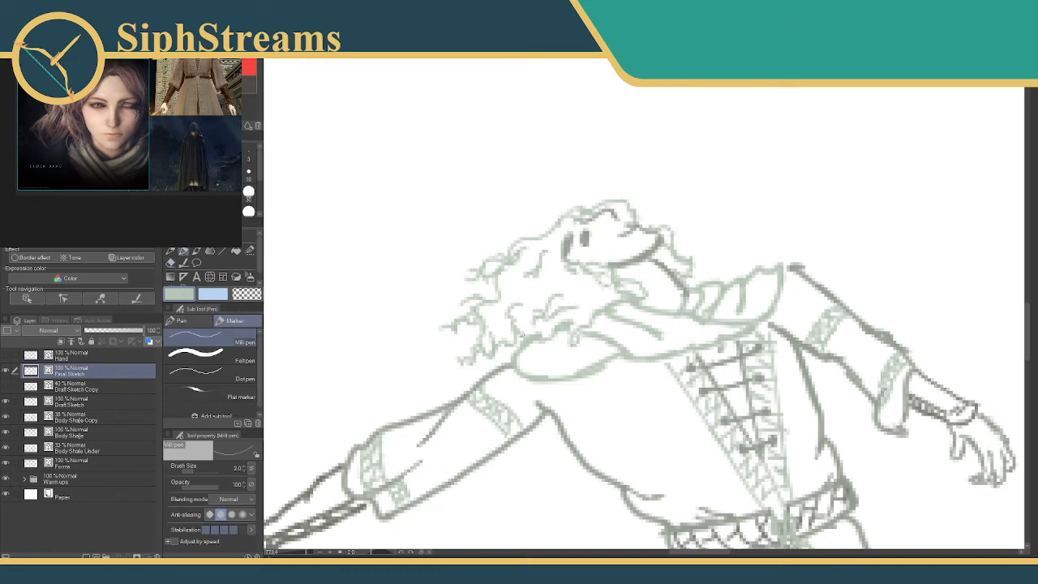
Examine the whole figure from the head down to the legs.
{"action": "left_click_drag", "start_coordinate": [508, 344], "coordinate": [497, 366]}
{"action": "left_click_drag", "start_coordinate": [625, 269], "coordinate": [619, 222]}
{"action": "mouse_move", "coordinate": [612, 293]}
{"action": "left_mouse_down"}
{"action": "mouse_move", "coordinate": [616, 268]}
{"action": "mouse_move", "coordinate": [575, 187]}
{"action": "left_mouse_up"}
{"action": "mouse_move", "coordinate": [602, 343]}
{"action": "left_mouse_down"}
{"action": "mouse_move", "coordinate": [586, 225]}
{"action": "mouse_move", "coordinate": [576, 252]}
{"action": "mouse_move", "coordinate": [716, 203]}
{"action": "mouse_move", "coordinate": [641, 158]}
{"action": "left_mouse_up"}
{"action": "mouse_move", "coordinate": [615, 219]}
{"action": "left_mouse_down"}
{"action": "mouse_move", "coordinate": [578, 136]}
{"action": "mouse_move", "coordinate": [604, 235]}
{"action": "mouse_move", "coordinate": [606, 357]}
{"action": "mouse_move", "coordinate": [592, 305]}
{"action": "mouse_move", "coordinate": [604, 246]}
{"action": "mouse_move", "coordinate": [607, 402]}
{"action": "left_mouse_up"}
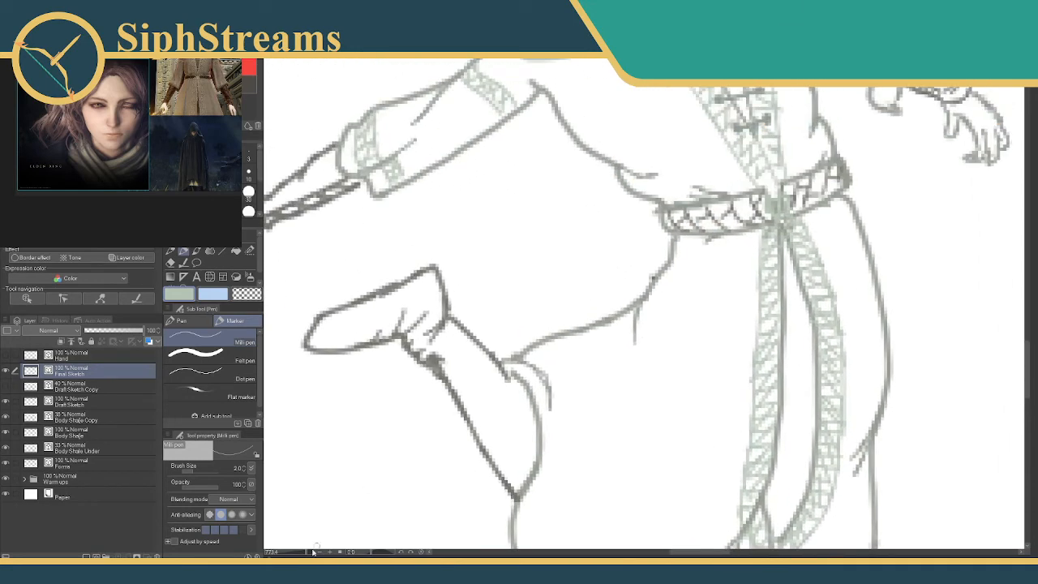
{"action": "left_click_drag", "start_coordinate": [304, 554], "coordinate": [300, 553]}
{"action": "left_click_drag", "start_coordinate": [484, 316], "coordinate": [470, 349]}
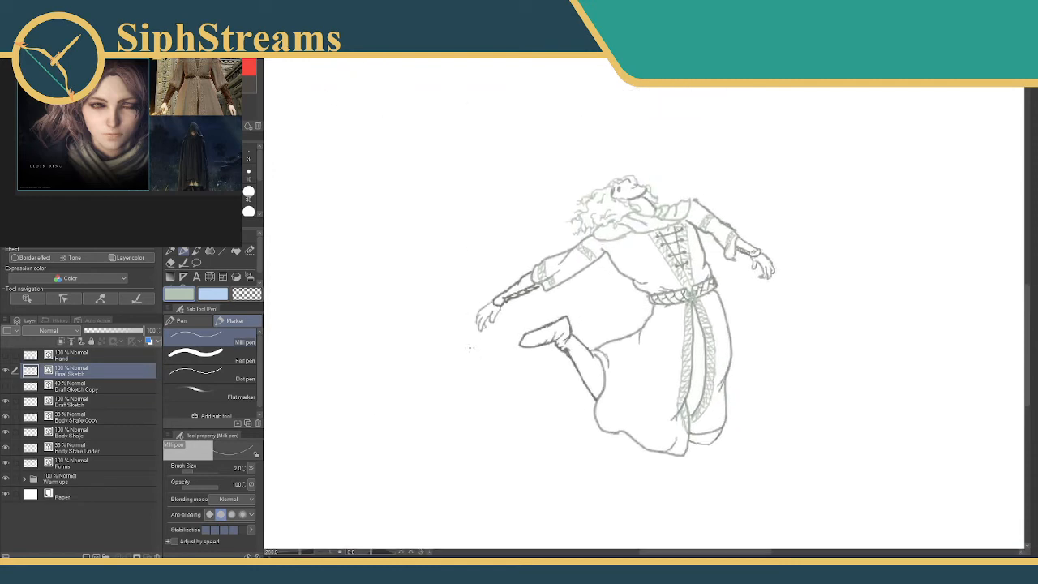
{"action": "left_click_drag", "start_coordinate": [519, 268], "coordinate": [430, 326]}
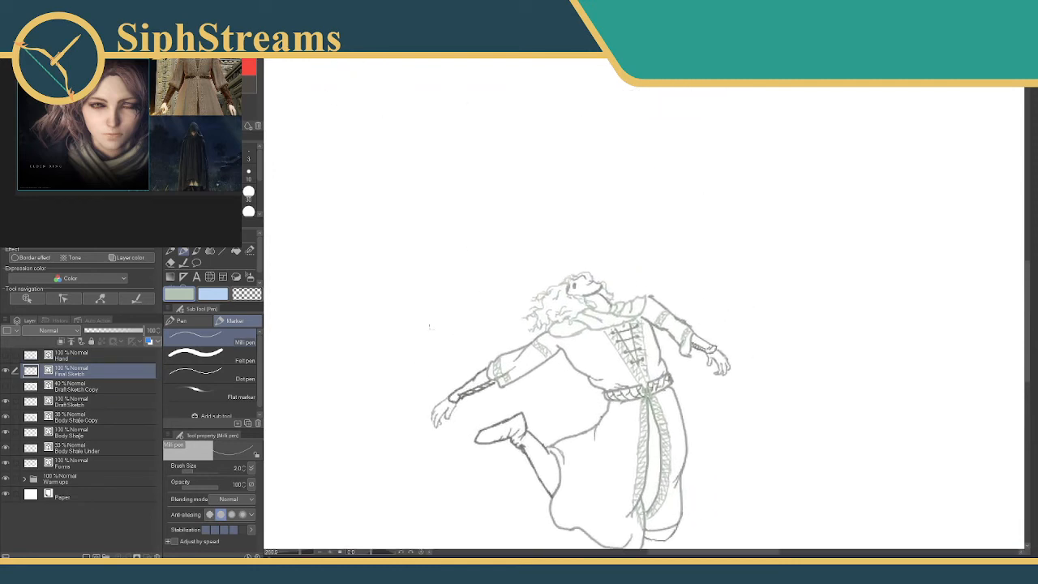
Pick the face's darker grey, erase the old face marks, and redraw the eyes on both sides of the face.
{"action": "left_click_drag", "start_coordinate": [301, 554], "coordinate": [314, 553]}
{"action": "left_click", "coordinate": [242, 82]}
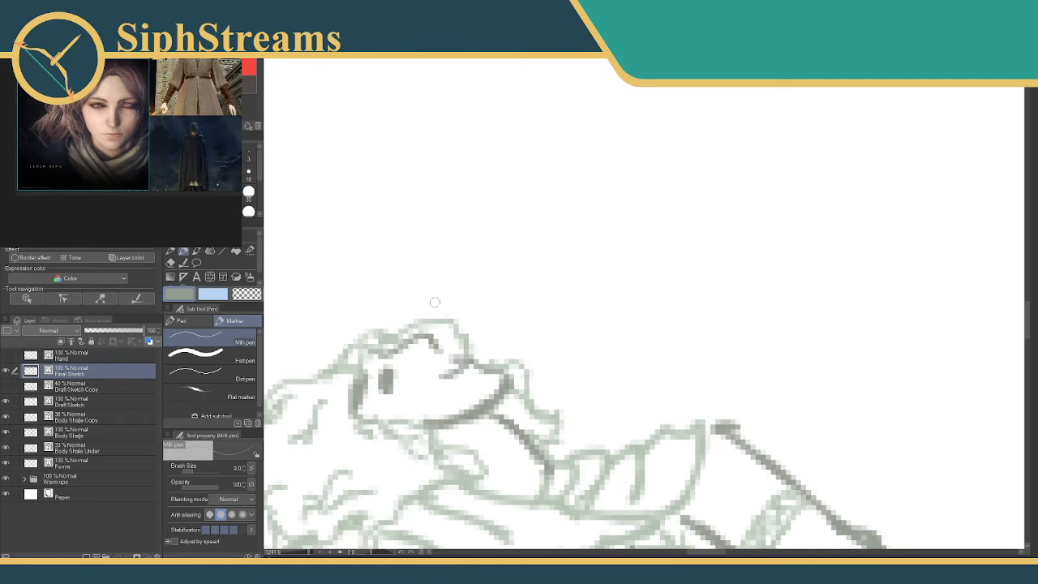
{"action": "key", "text": "e"}
{"action": "mouse_move", "coordinate": [387, 386]}
{"action": "left_mouse_down"}
{"action": "mouse_move", "coordinate": [462, 383]}
{"action": "mouse_move", "coordinate": [464, 371]}
{"action": "mouse_move", "coordinate": [459, 384]}
{"action": "mouse_move", "coordinate": [435, 373]}
{"action": "mouse_move", "coordinate": [463, 385]}
{"action": "left_mouse_up"}
{"action": "key", "text": "p"}
{"action": "key", "text": "e"}
{"action": "key", "text": "p"}
{"action": "key", "text": "ctrl+z"}
{"action": "key", "text": "ctrl+z"}
{"action": "left_click_drag", "start_coordinate": [373, 372], "coordinate": [377, 399]}
{"action": "left_click_drag", "start_coordinate": [415, 439], "coordinate": [459, 352]}
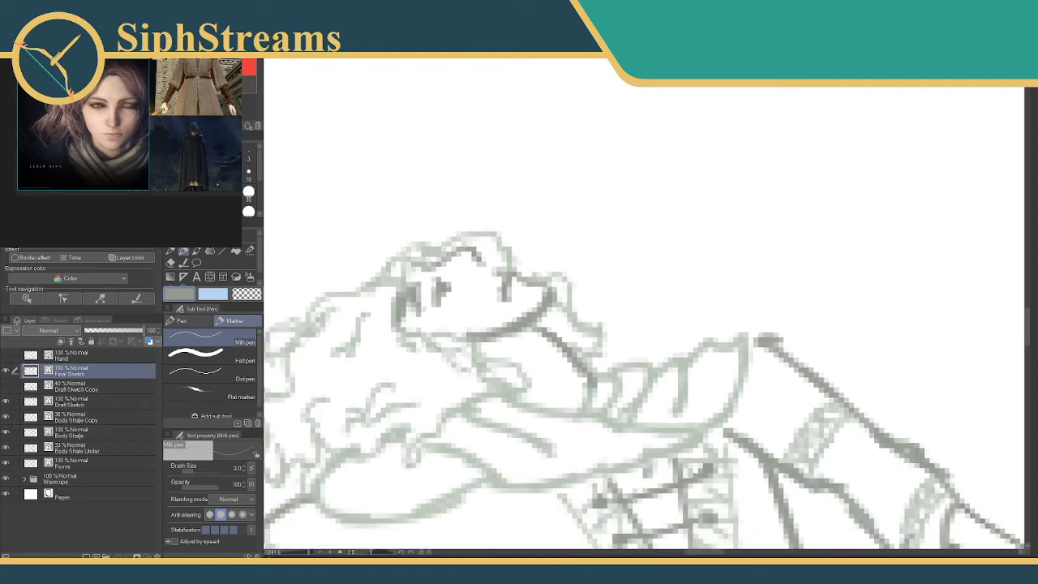
Draw the hairline across the forehead, clean up the eye near the ear, and reshape the jaw into a rounder outline.
{"action": "mouse_move", "coordinate": [309, 552]}
{"action": "left_mouse_down"}
{"action": "mouse_move", "coordinate": [296, 552]}
{"action": "mouse_move", "coordinate": [310, 552]}
{"action": "left_mouse_up"}
{"action": "left_click_drag", "start_coordinate": [420, 358], "coordinate": [482, 425]}
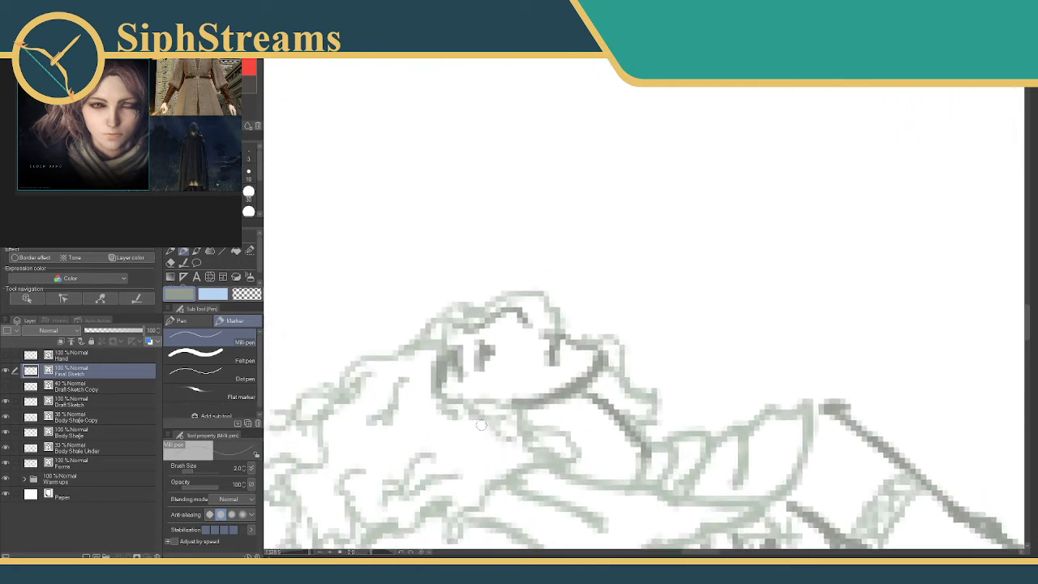
{"action": "mouse_move", "coordinate": [493, 317]}
{"action": "left_mouse_down"}
{"action": "mouse_move", "coordinate": [463, 326]}
{"action": "mouse_move", "coordinate": [507, 302]}
{"action": "mouse_move", "coordinate": [577, 349]}
{"action": "left_mouse_up"}
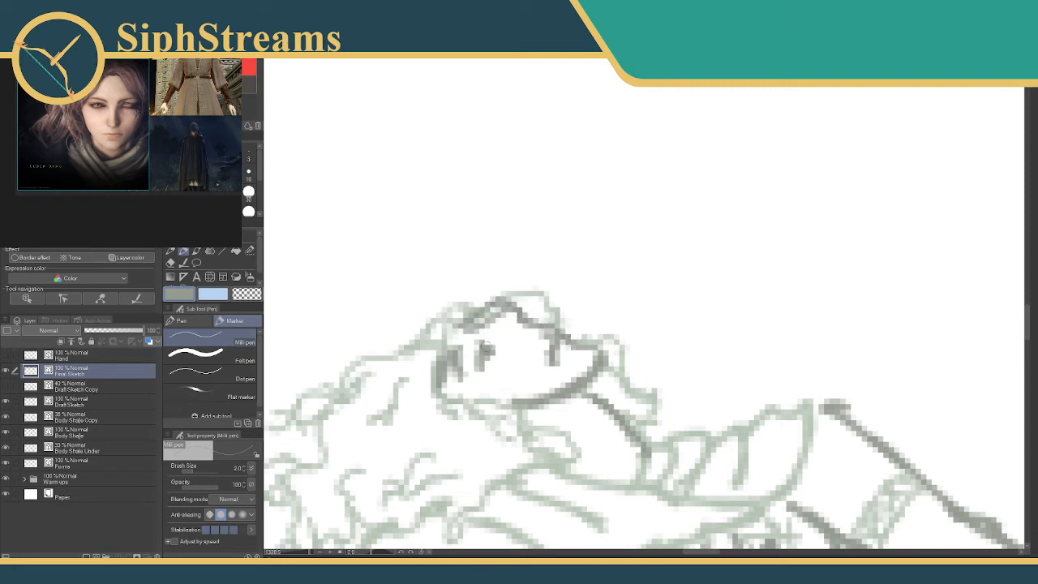
{"action": "key", "text": "e"}
{"action": "mouse_move", "coordinate": [490, 341]}
{"action": "left_mouse_down"}
{"action": "mouse_move", "coordinate": [450, 339]}
{"action": "mouse_move", "coordinate": [461, 327]}
{"action": "mouse_move", "coordinate": [438, 336]}
{"action": "mouse_move", "coordinate": [457, 325]}
{"action": "mouse_move", "coordinate": [431, 363]}
{"action": "mouse_move", "coordinate": [476, 402]}
{"action": "mouse_move", "coordinate": [456, 389]}
{"action": "mouse_move", "coordinate": [485, 399]}
{"action": "left_mouse_up"}
{"action": "key", "text": "p"}
{"action": "mouse_move", "coordinate": [583, 349]}
{"action": "left_mouse_down"}
{"action": "mouse_move", "coordinate": [575, 385]}
{"action": "mouse_move", "coordinate": [581, 367]}
{"action": "mouse_move", "coordinate": [562, 384]}
{"action": "mouse_move", "coordinate": [594, 381]}
{"action": "left_mouse_up"}
{"action": "key", "text": "e"}
{"action": "key", "text": "p"}
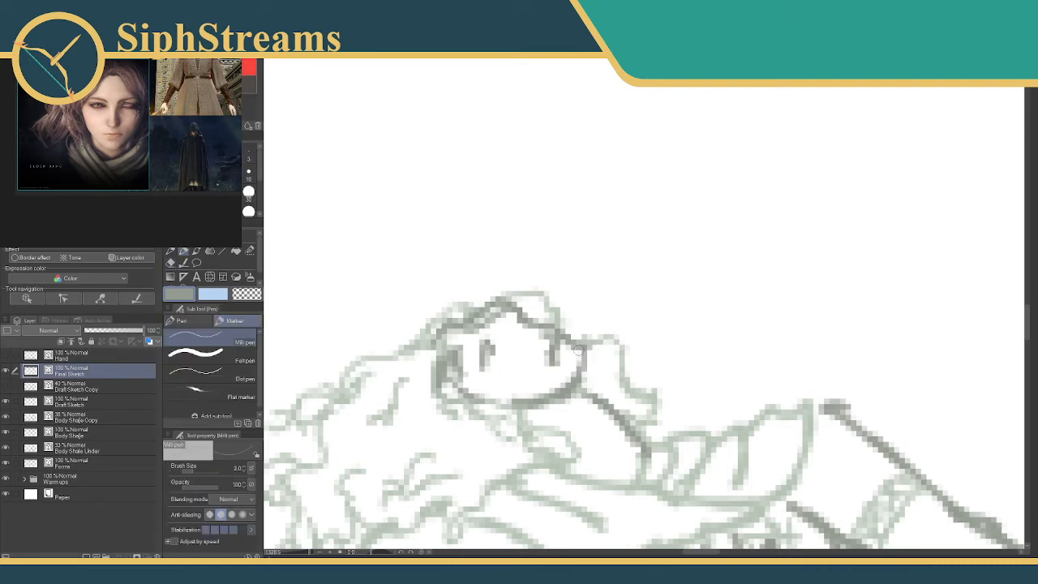
Add a second neck line below the jaw, and move the face slightly down toward the scarf using a Selection pen selection.
{"action": "left_click_drag", "start_coordinate": [310, 552], "coordinate": [305, 553]}
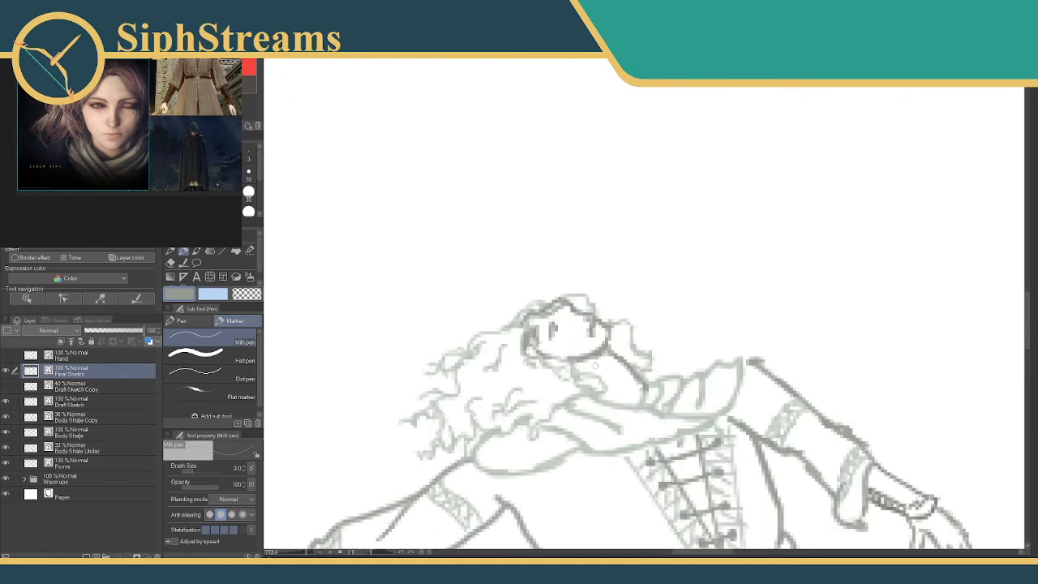
{"action": "left_click_drag", "start_coordinate": [614, 366], "coordinate": [614, 387]}
{"action": "left_click", "coordinate": [250, 250]}
{"action": "mouse_move", "coordinate": [568, 312]}
{"action": "left_mouse_down"}
{"action": "mouse_move", "coordinate": [558, 333]}
{"action": "mouse_move", "coordinate": [537, 337]}
{"action": "mouse_move", "coordinate": [581, 334]}
{"action": "left_mouse_up"}
{"action": "left_click", "coordinate": [606, 388]}
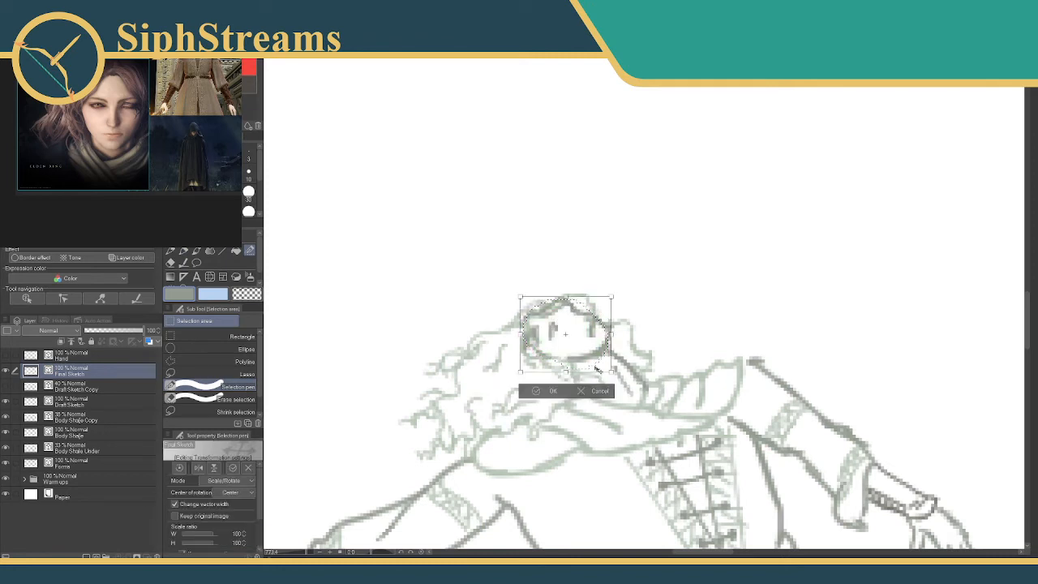
{"action": "left_click_drag", "start_coordinate": [595, 368], "coordinate": [608, 374]}
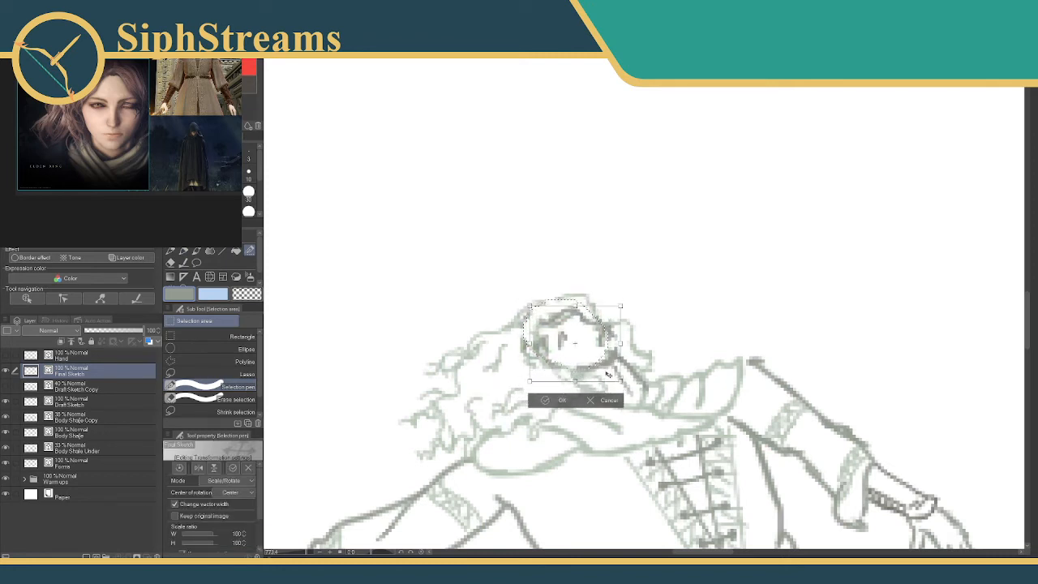
{"action": "left_click", "coordinate": [561, 400]}
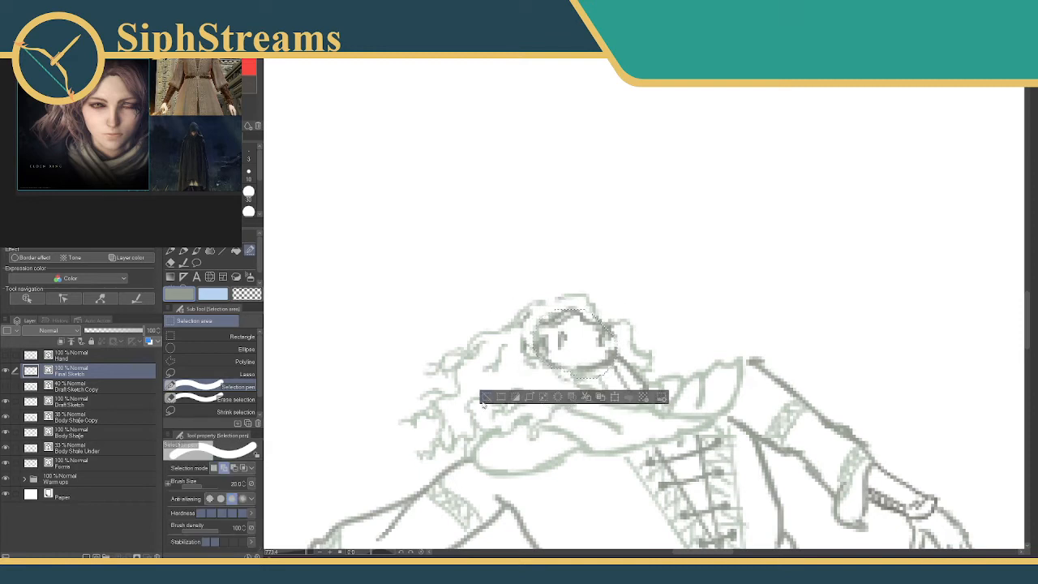
{"action": "left_click", "coordinate": [484, 396]}
Pick the hair's light green and touch up the hair lines around the face with the Milli pen and eraser.
{"action": "left_click", "coordinate": [183, 252]}
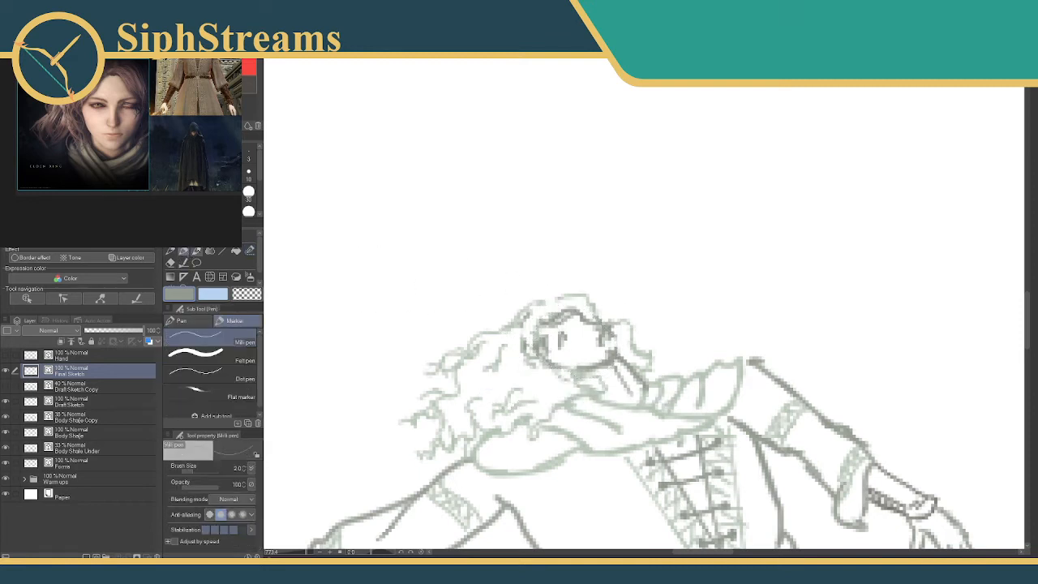
{"action": "left_click", "coordinate": [577, 374], "text": "alt"}
{"action": "mouse_move", "coordinate": [556, 313]}
{"action": "left_mouse_down"}
{"action": "mouse_move", "coordinate": [515, 319]}
{"action": "mouse_move", "coordinate": [574, 303]}
{"action": "mouse_move", "coordinate": [529, 311]}
{"action": "mouse_move", "coordinate": [541, 250]}
{"action": "mouse_move", "coordinate": [523, 257]}
{"action": "left_mouse_up"}
{"action": "key", "text": "e"}
{"action": "key", "text": "p"}
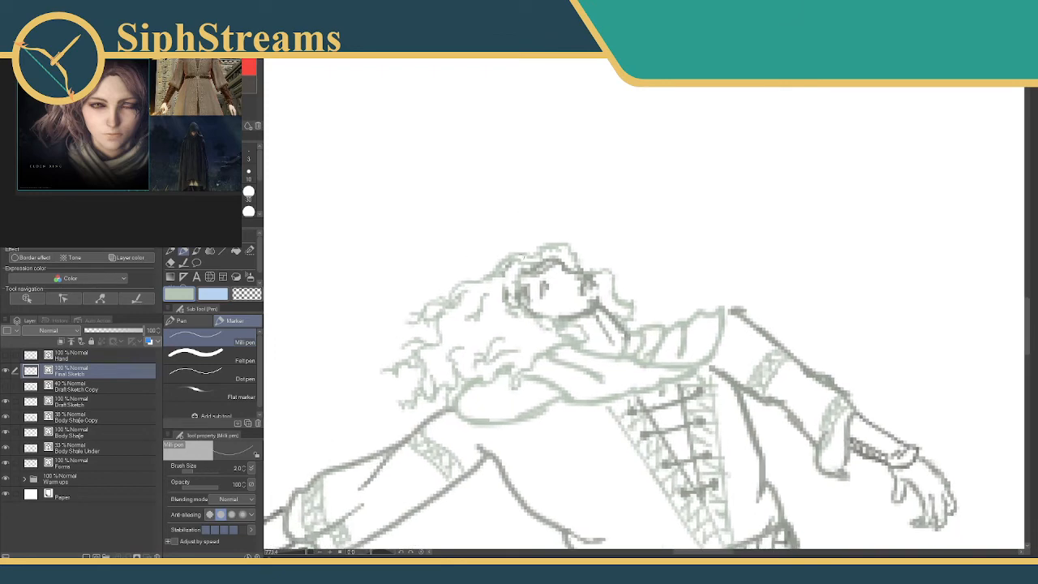
{"action": "key", "text": "e"}
{"action": "left_click_drag", "start_coordinate": [506, 299], "coordinate": [512, 291]}
{"action": "key", "text": "ctrl+z"}
{"action": "key", "text": "p"}
{"action": "left_click_drag", "start_coordinate": [305, 553], "coordinate": [299, 553]}
{"action": "mouse_move", "coordinate": [406, 379]}
{"action": "left_mouse_down"}
{"action": "mouse_move", "coordinate": [408, 335]}
{"action": "mouse_move", "coordinate": [388, 321]}
{"action": "left_mouse_up"}
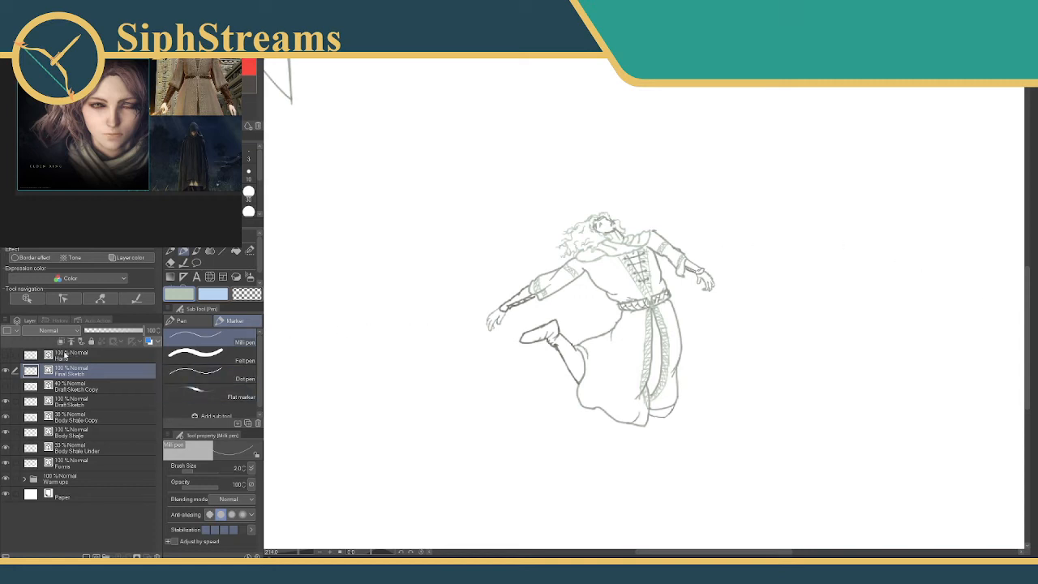
Group the layers from Final Sketch down to Forms into one folder and name it "Melina 1".
{"action": "left_click", "coordinate": [59, 358]}
{"action": "left_click", "coordinate": [63, 369]}
{"action": "left_click", "coordinate": [67, 466], "text": "shift"}
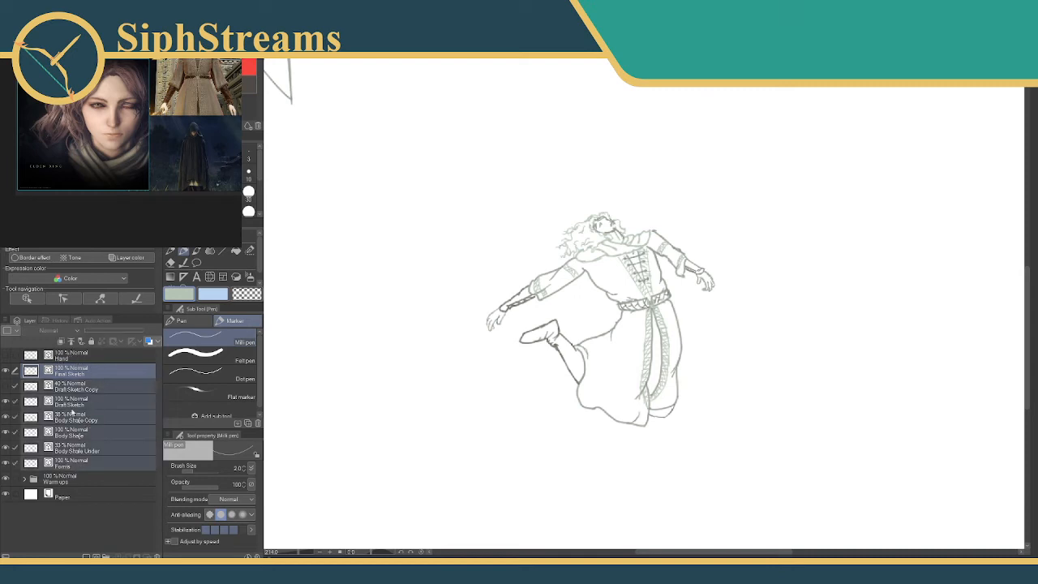
{"action": "right_click", "coordinate": [73, 403]}
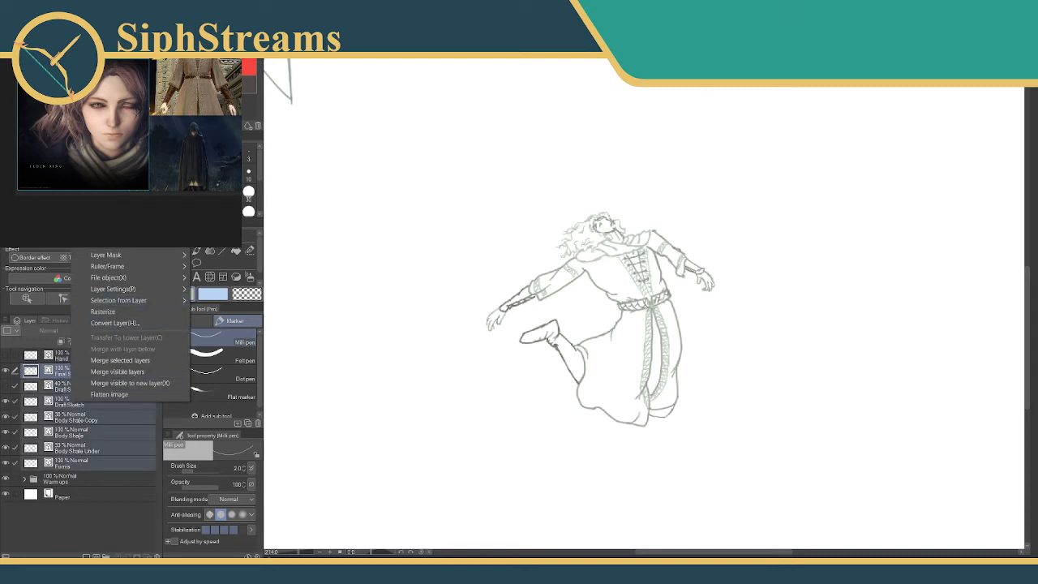
{"action": "left_click", "coordinate": [105, 228]}
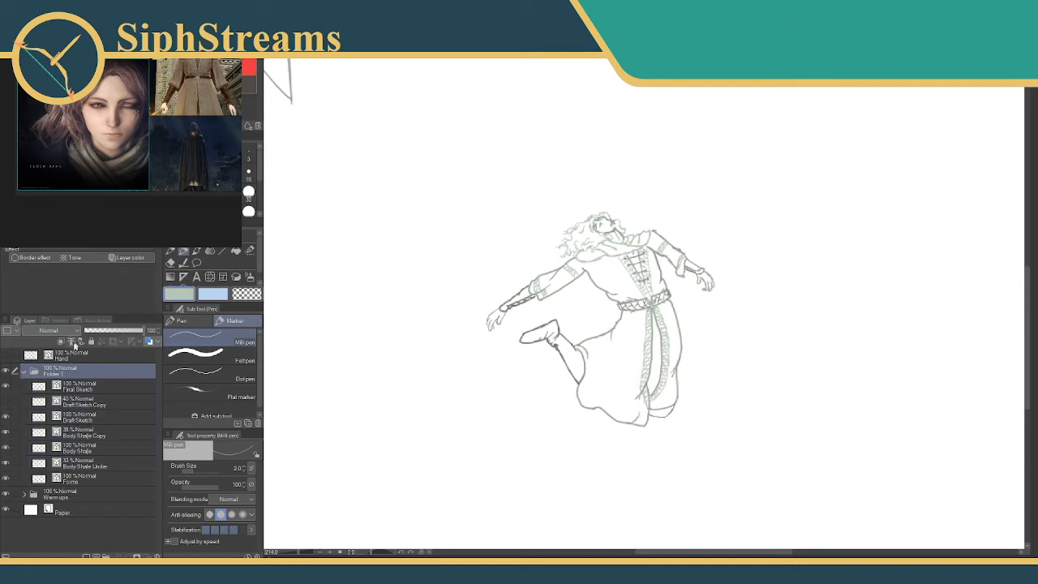
{"action": "double_click", "coordinate": [58, 375]}
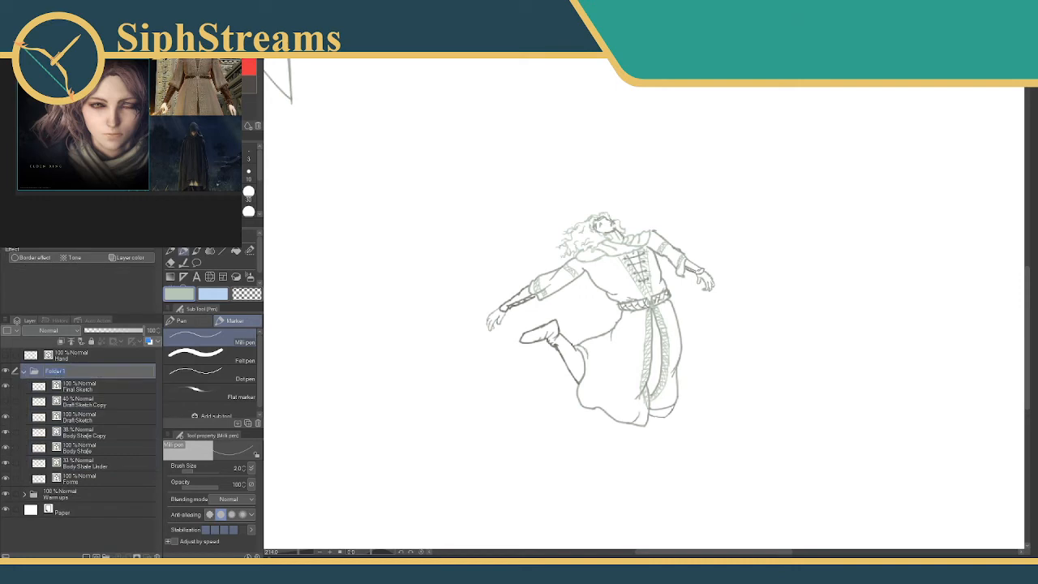
{"action": "type", "text": "Melina"}
{"action": "key", "text": "Return"}
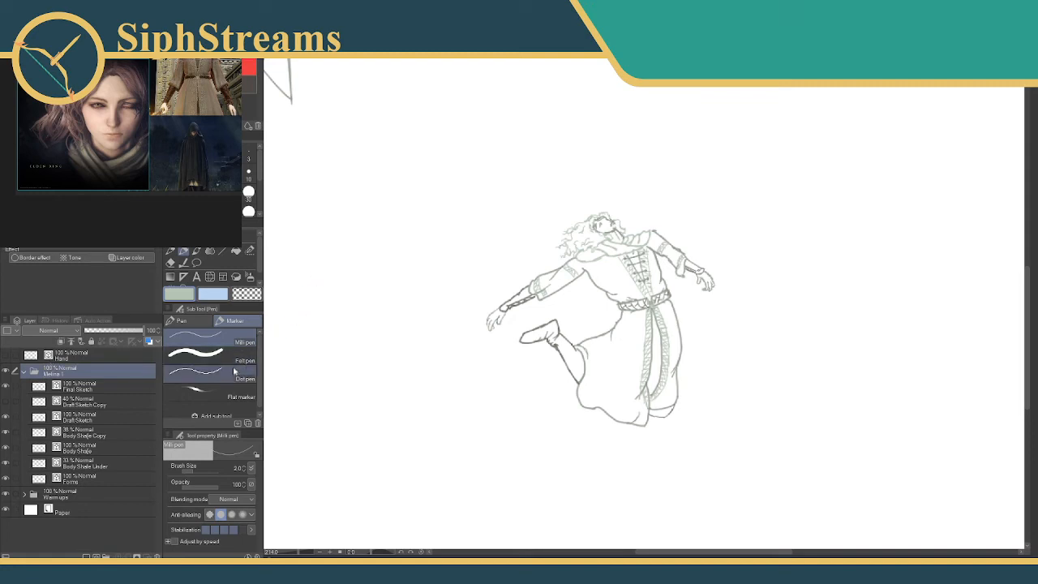
Set the Milli pen's brush size to 3 and add a new layer above the Hand layer.
{"action": "mouse_move", "coordinate": [464, 318]}
{"action": "left_mouse_down"}
{"action": "mouse_move", "coordinate": [457, 302]}
{"action": "mouse_move", "coordinate": [641, 394]}
{"action": "mouse_move", "coordinate": [539, 381]}
{"action": "left_mouse_up"}
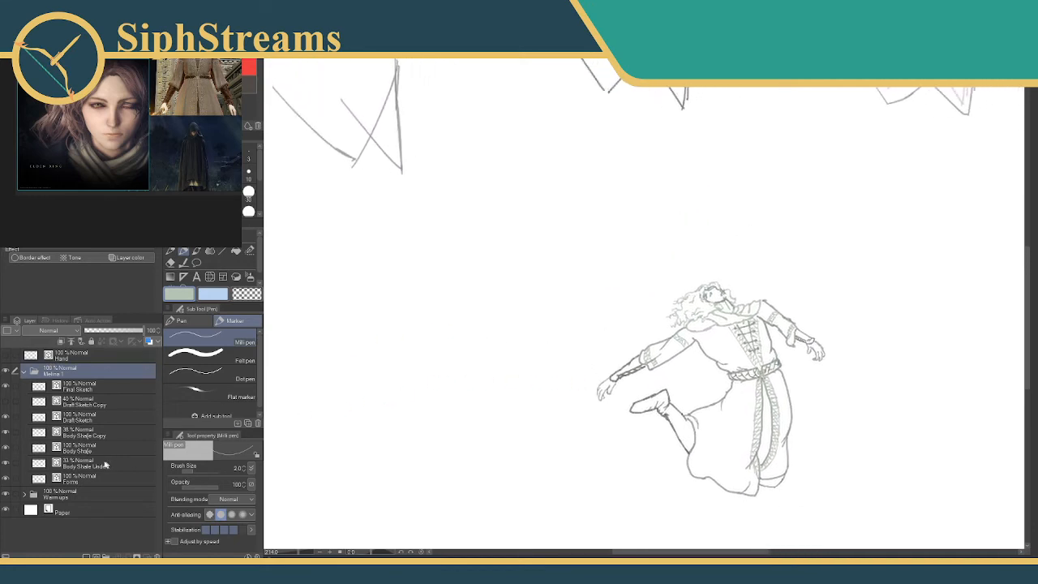
{"action": "mouse_move", "coordinate": [521, 308]}
{"action": "left_mouse_down"}
{"action": "mouse_move", "coordinate": [285, 329]}
{"action": "mouse_move", "coordinate": [212, 310]}
{"action": "left_mouse_up"}
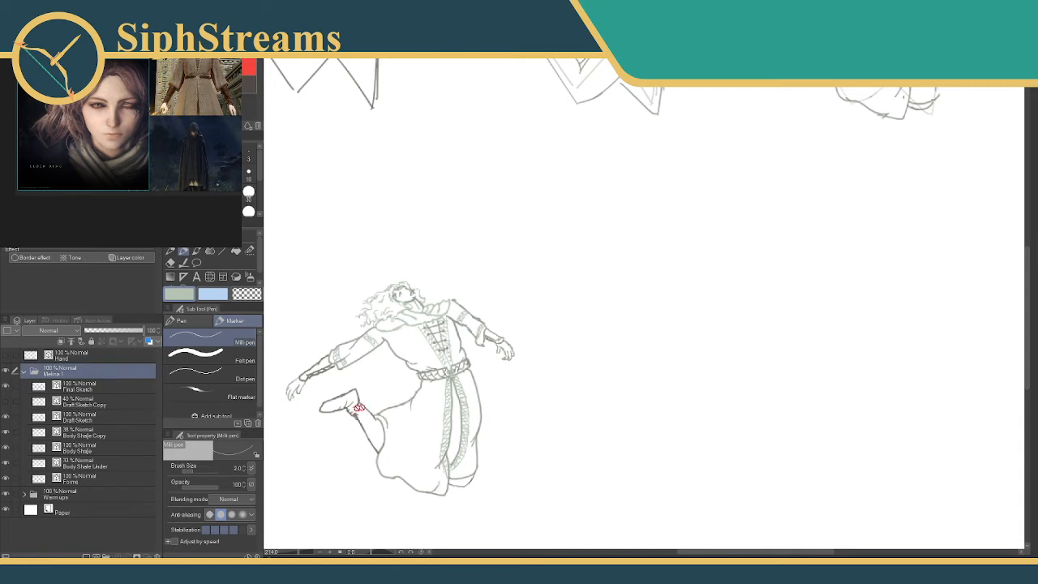
{"action": "left_click_drag", "start_coordinate": [379, 358], "coordinate": [287, 320]}
{"action": "left_click_drag", "start_coordinate": [358, 385], "coordinate": [446, 392]}
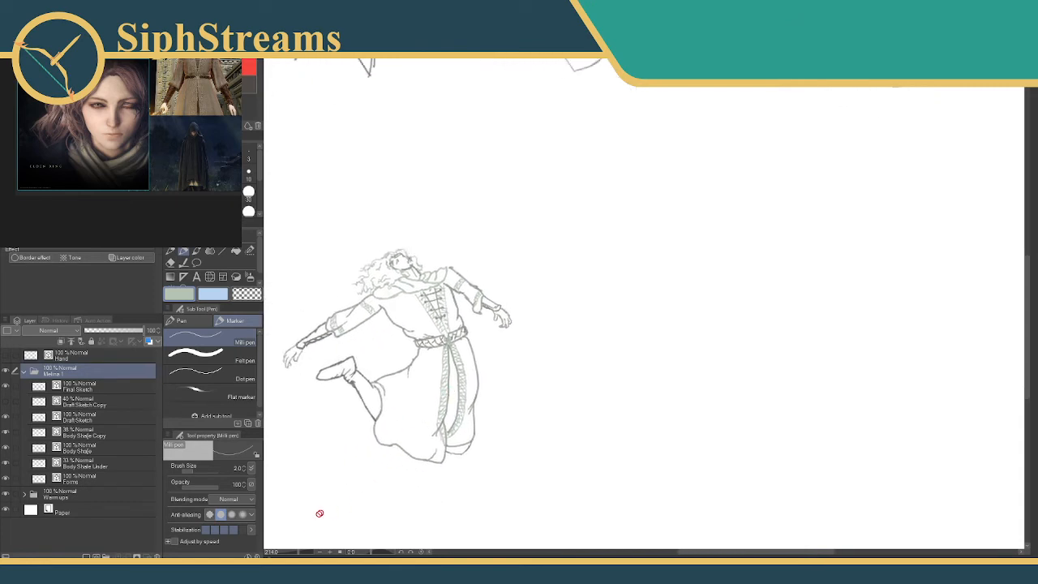
{"action": "left_click_drag", "start_coordinate": [298, 553], "coordinate": [302, 553]}
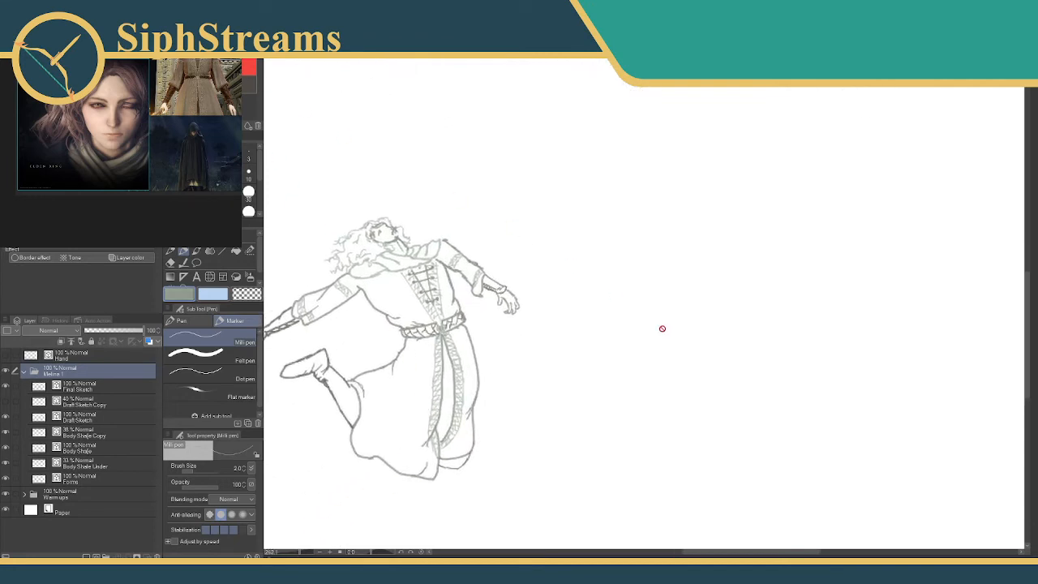
{"action": "left_click", "coordinate": [248, 159]}
{"action": "left_click", "coordinate": [89, 360]}
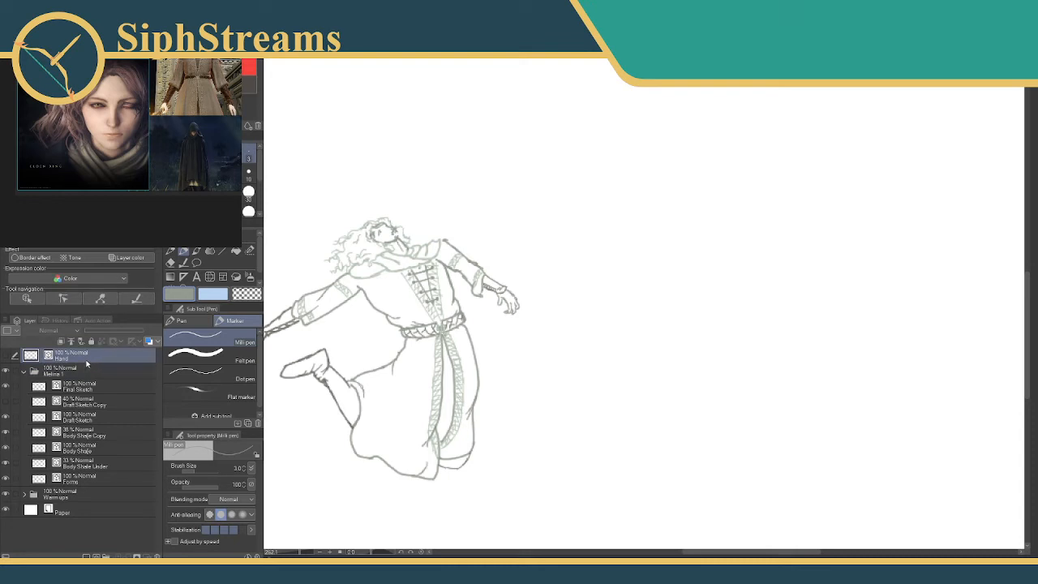
{"action": "left_click", "coordinate": [95, 557]}
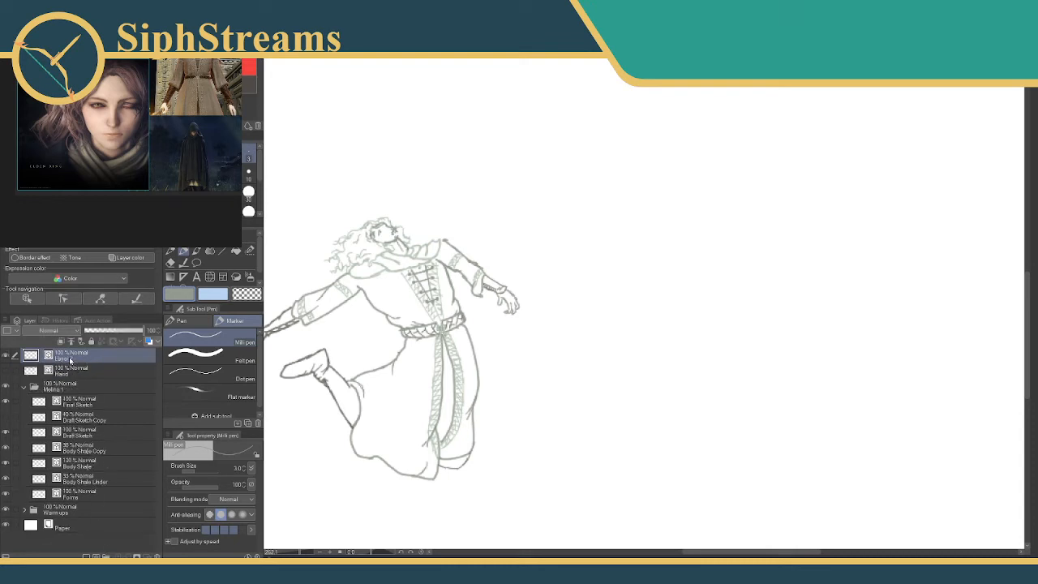
{"action": "double_click", "coordinate": [73, 360]}
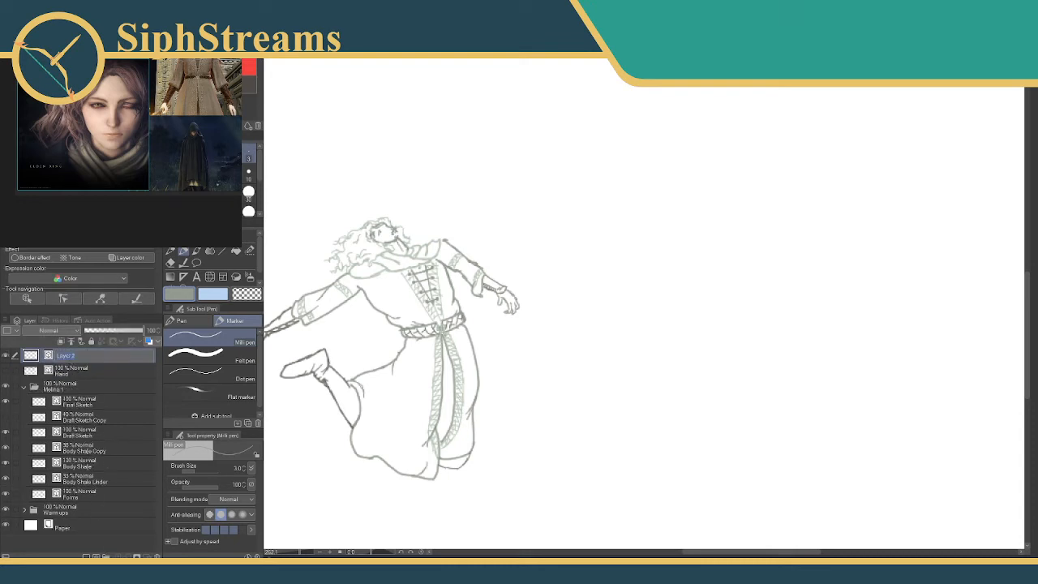
{"action": "left_click", "coordinate": [683, 256]}
Draw a head circle in the blank space beside the figure, with a curved face centre line and a side-plane curve.
{"action": "mouse_move", "coordinate": [679, 220]}
{"action": "left_mouse_down"}
{"action": "mouse_move", "coordinate": [645, 251]}
{"action": "mouse_move", "coordinate": [653, 301]}
{"action": "mouse_move", "coordinate": [707, 317]}
{"action": "mouse_move", "coordinate": [741, 300]}
{"action": "mouse_move", "coordinate": [751, 271]}
{"action": "mouse_move", "coordinate": [739, 237]}
{"action": "mouse_move", "coordinate": [706, 215]}
{"action": "mouse_move", "coordinate": [654, 229]}
{"action": "mouse_move", "coordinate": [650, 260]}
{"action": "mouse_move", "coordinate": [670, 287]}
{"action": "mouse_move", "coordinate": [696, 297]}
{"action": "mouse_move", "coordinate": [736, 281]}
{"action": "mouse_move", "coordinate": [747, 245]}
{"action": "mouse_move", "coordinate": [724, 215]}
{"action": "mouse_move", "coordinate": [663, 217]}
{"action": "left_mouse_up"}
{"action": "key", "text": "ctrl+z"}
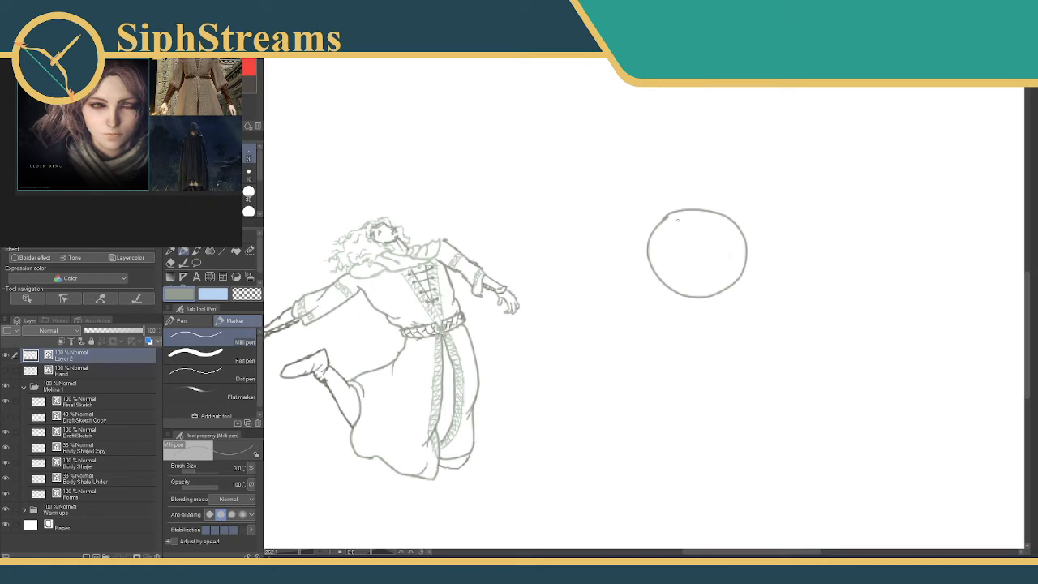
{"action": "mouse_move", "coordinate": [671, 216]}
{"action": "left_mouse_down"}
{"action": "mouse_move", "coordinate": [710, 238]}
{"action": "mouse_move", "coordinate": [737, 299]}
{"action": "left_mouse_up"}
{"action": "left_click_drag", "start_coordinate": [650, 250], "coordinate": [681, 289]}
{"action": "left_click_drag", "start_coordinate": [718, 214], "coordinate": [750, 253]}
{"action": "key", "text": "ctrl+z"}
{"action": "key", "text": "ctrl+z"}
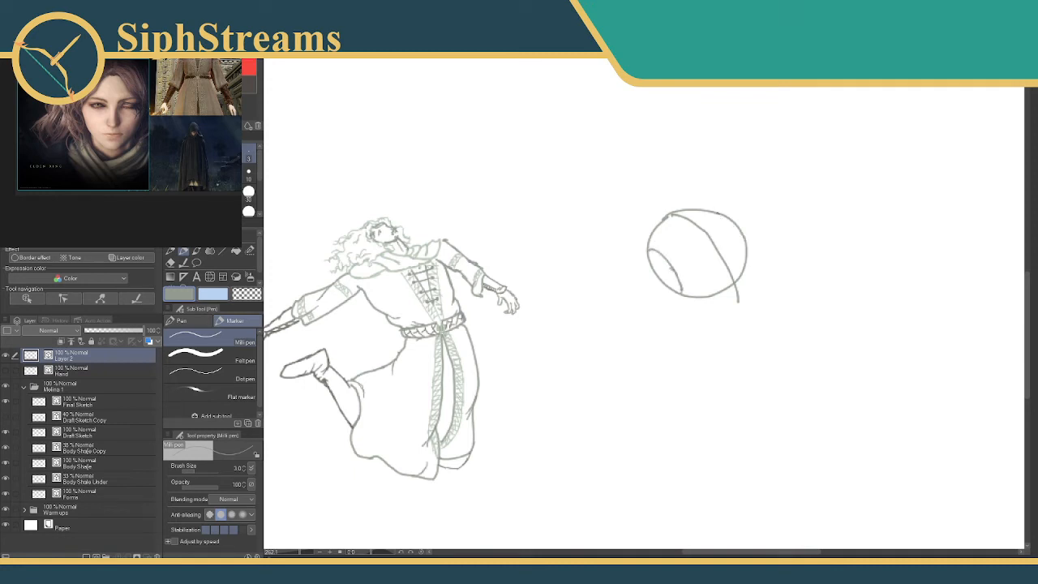
Draw a flatter edge along the face side of the head circle and erase the original arc outside it.
{"action": "left_click_drag", "start_coordinate": [719, 215], "coordinate": [746, 260]}
{"action": "key", "text": "e"}
{"action": "key", "text": "w"}
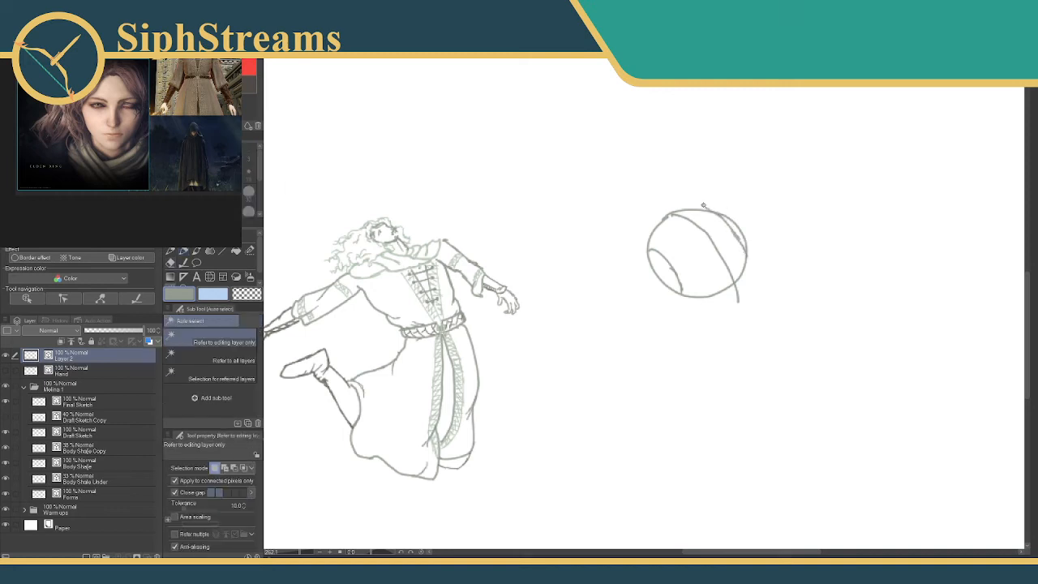
{"action": "left_click", "coordinate": [709, 204]}
{"action": "key", "text": "e"}
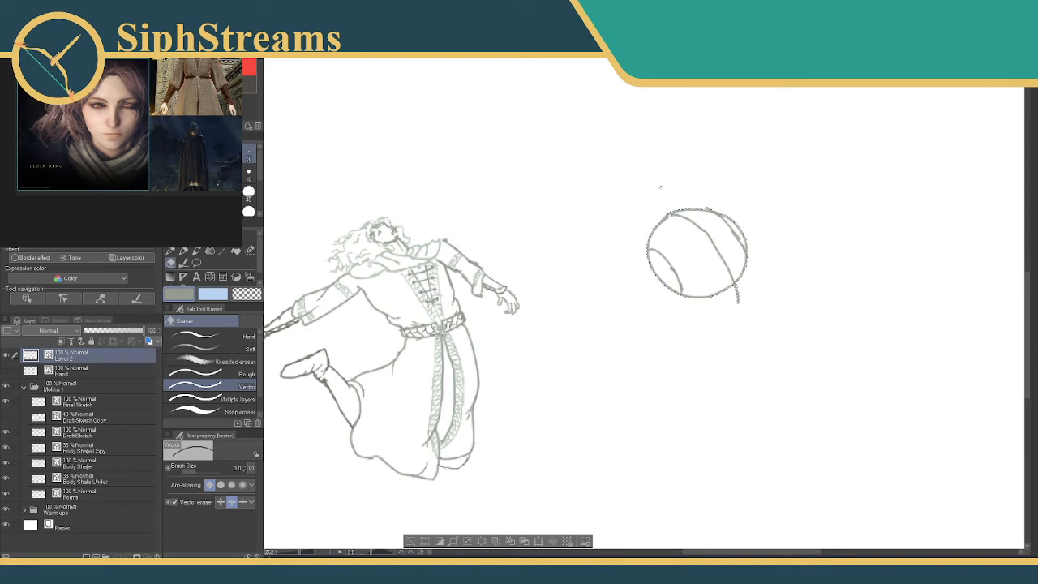
{"action": "left_click", "coordinate": [409, 540]}
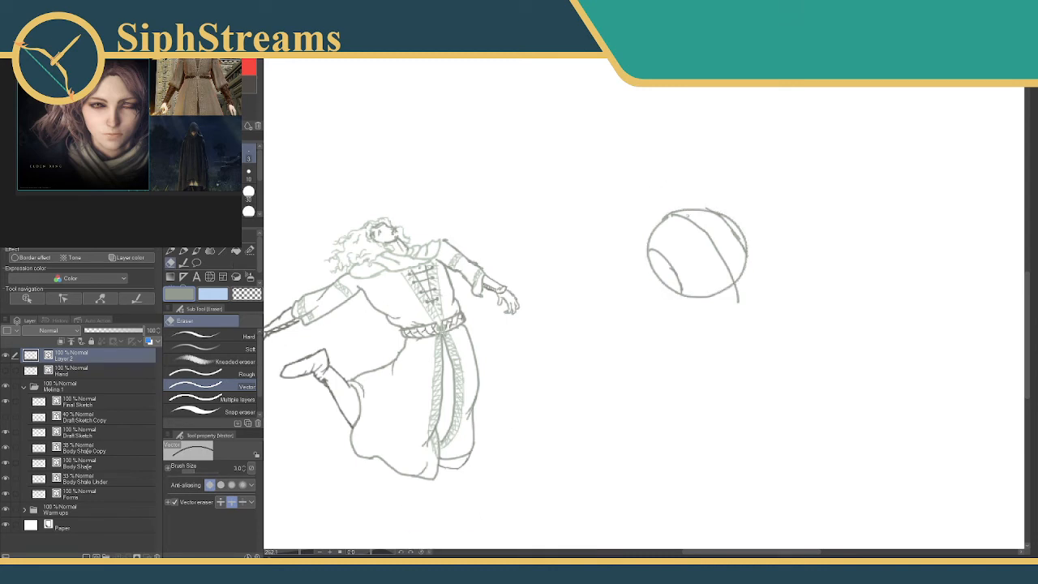
{"action": "left_click_drag", "start_coordinate": [740, 227], "coordinate": [744, 234]}
{"action": "key", "text": "ctrl+x"}
{"action": "left_click", "coordinate": [551, 213]}
{"action": "key", "text": "ctrl+z"}
{"action": "key", "text": "p"}
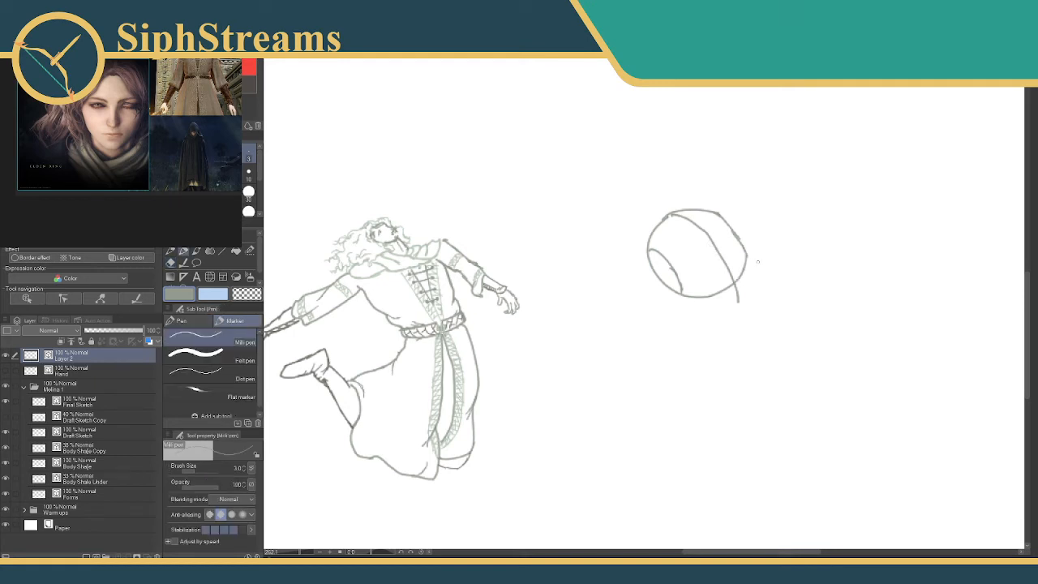
Mark the brow across the face's centre line and add a jaw curve below the head circle, erasing the stray stroke ends.
{"action": "mouse_move", "coordinate": [712, 251]}
{"action": "left_mouse_down"}
{"action": "mouse_move", "coordinate": [723, 244]}
{"action": "mouse_move", "coordinate": [751, 266]}
{"action": "mouse_move", "coordinate": [756, 257]}
{"action": "mouse_move", "coordinate": [748, 294]}
{"action": "left_mouse_up"}
{"action": "key", "text": "ctrl+z"}
{"action": "left_click_drag", "start_coordinate": [757, 253], "coordinate": [745, 292]}
{"action": "mouse_move", "coordinate": [750, 285]}
{"action": "left_mouse_down"}
{"action": "mouse_move", "coordinate": [718, 308]}
{"action": "mouse_move", "coordinate": [744, 298]}
{"action": "left_mouse_up"}
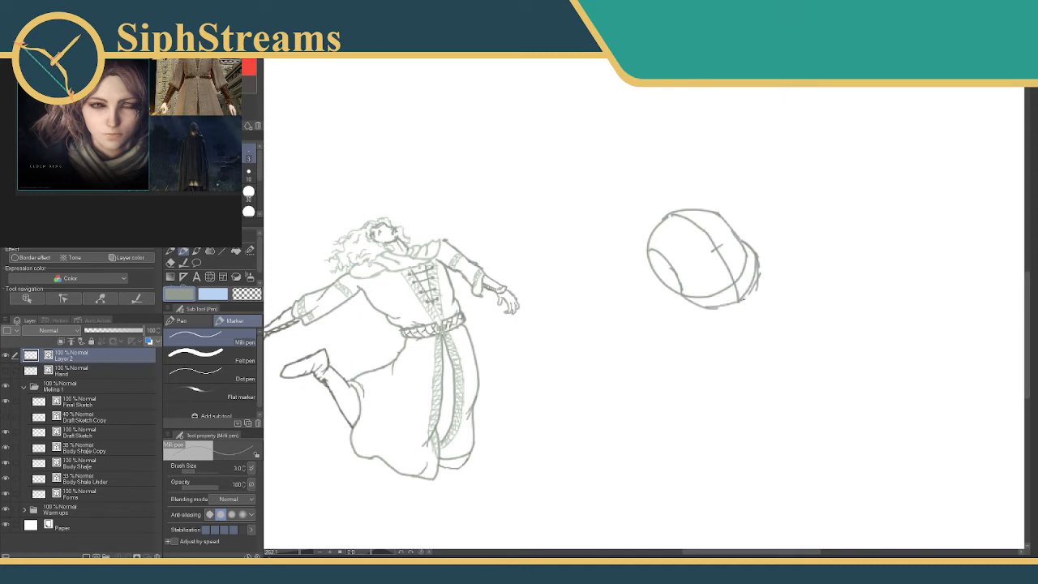
{"action": "key", "text": "e"}
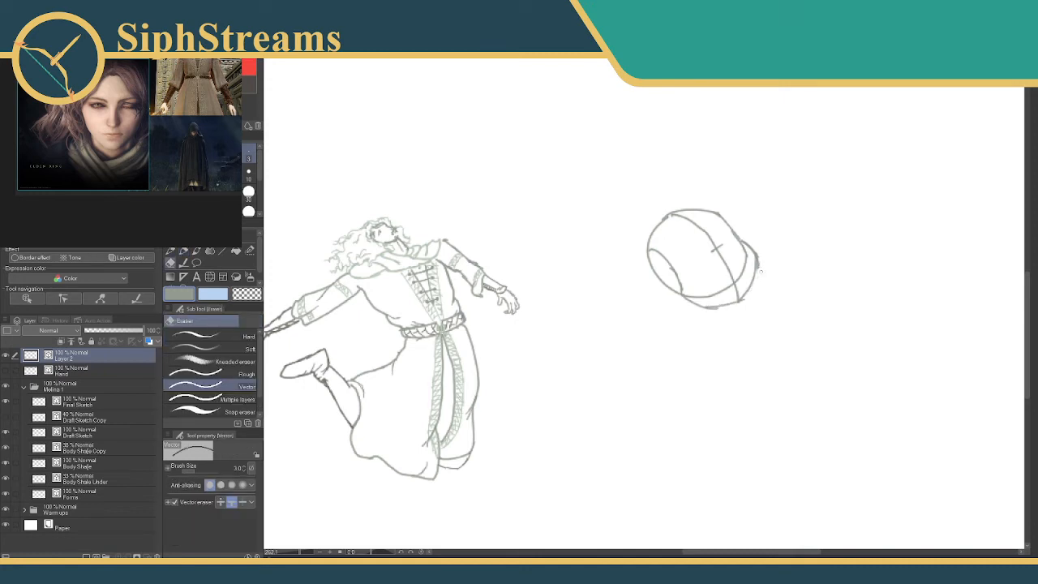
{"action": "key", "text": "p"}
{"action": "key", "text": "e"}
{"action": "key", "text": "p"}
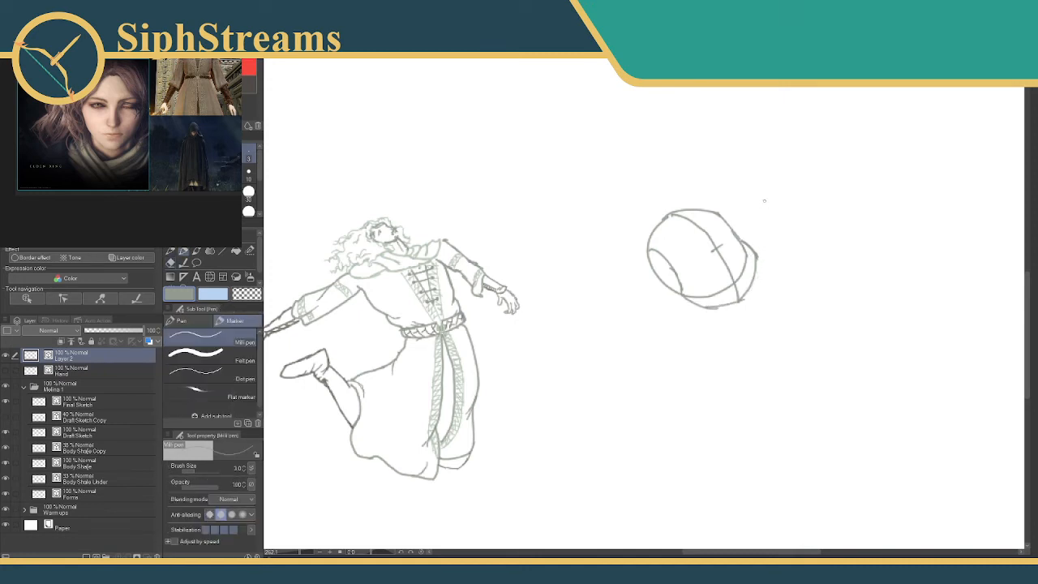
Draw a measuring line alongside the head, a spine line below the jaw, and a body-length measuring line beside the spine.
{"action": "left_click_drag", "start_coordinate": [687, 303], "coordinate": [632, 313]}
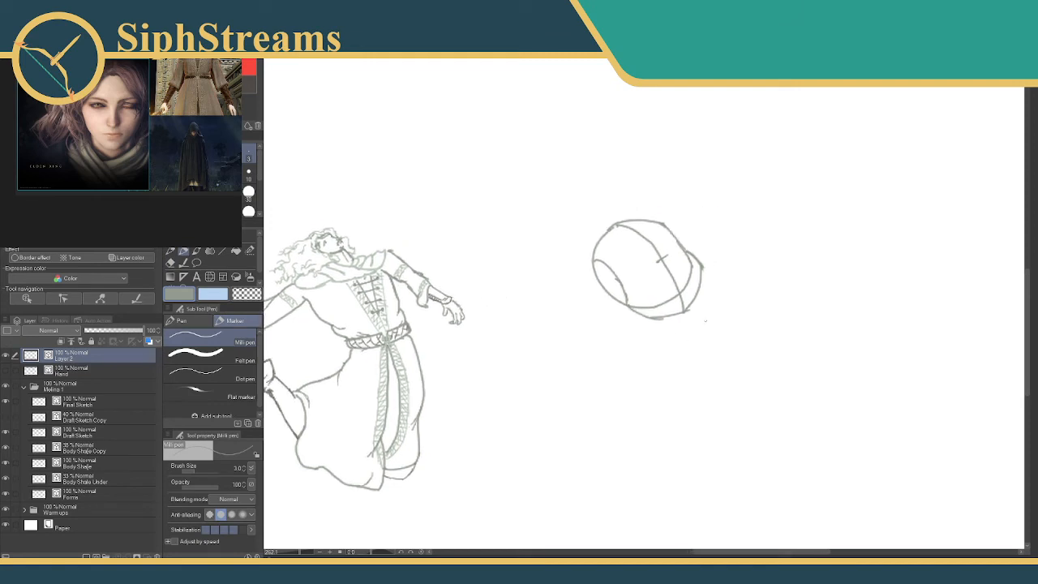
{"action": "left_click_drag", "start_coordinate": [652, 198], "coordinate": [740, 259]}
{"action": "mouse_move", "coordinate": [304, 552]}
{"action": "left_mouse_down"}
{"action": "mouse_move", "coordinate": [321, 552]}
{"action": "mouse_move", "coordinate": [288, 552]}
{"action": "mouse_move", "coordinate": [298, 552]}
{"action": "left_mouse_up"}
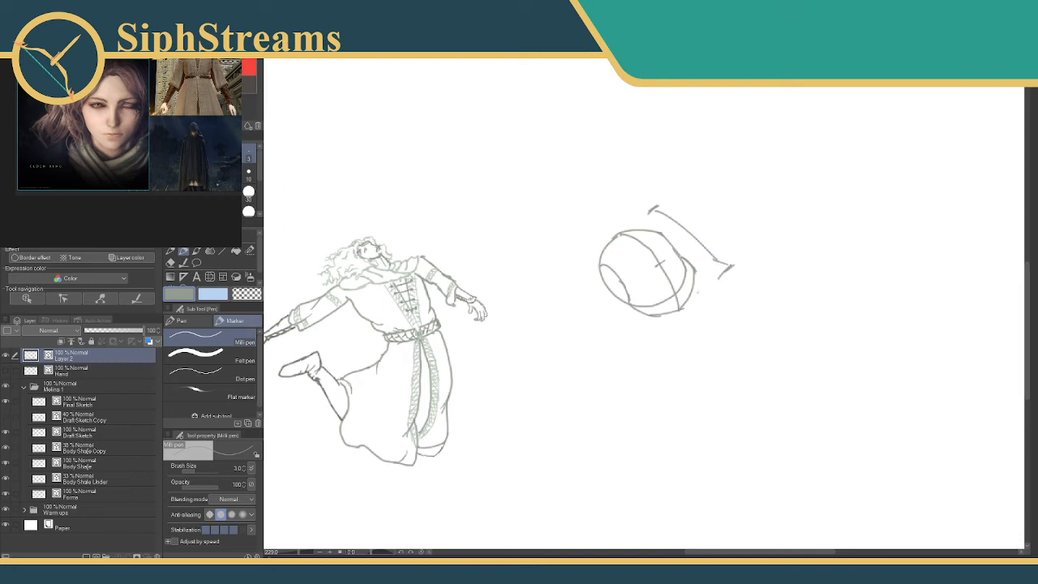
{"action": "left_click_drag", "start_coordinate": [675, 315], "coordinate": [641, 385]}
{"action": "mouse_move", "coordinate": [712, 309]}
{"action": "left_mouse_down"}
{"action": "mouse_move", "coordinate": [738, 315]}
{"action": "mouse_move", "coordinate": [697, 419]}
{"action": "left_mouse_up"}
{"action": "key", "text": "ctrl+z"}
{"action": "mouse_move", "coordinate": [720, 311]}
{"action": "left_mouse_down"}
{"action": "mouse_move", "coordinate": [683, 397]}
{"action": "mouse_move", "coordinate": [702, 397]}
{"action": "left_mouse_up"}
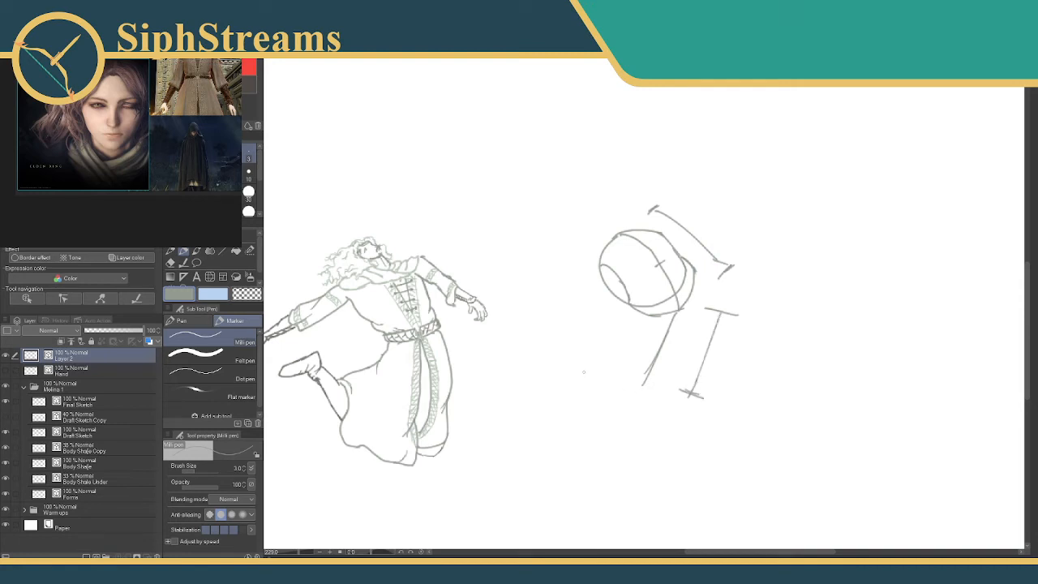
Sketch a measuring line across the bottom of the spine, and erase it together with the body-length measuring marks.
{"action": "mouse_move", "coordinate": [579, 369]}
{"action": "left_mouse_down"}
{"action": "mouse_move", "coordinate": [567, 399]}
{"action": "mouse_move", "coordinate": [665, 403]}
{"action": "mouse_move", "coordinate": [663, 414]}
{"action": "left_mouse_up"}
{"action": "left_click_drag", "start_coordinate": [599, 341], "coordinate": [592, 350]}
{"action": "key", "text": "e"}
{"action": "left_click_drag", "start_coordinate": [620, 399], "coordinate": [576, 376]}
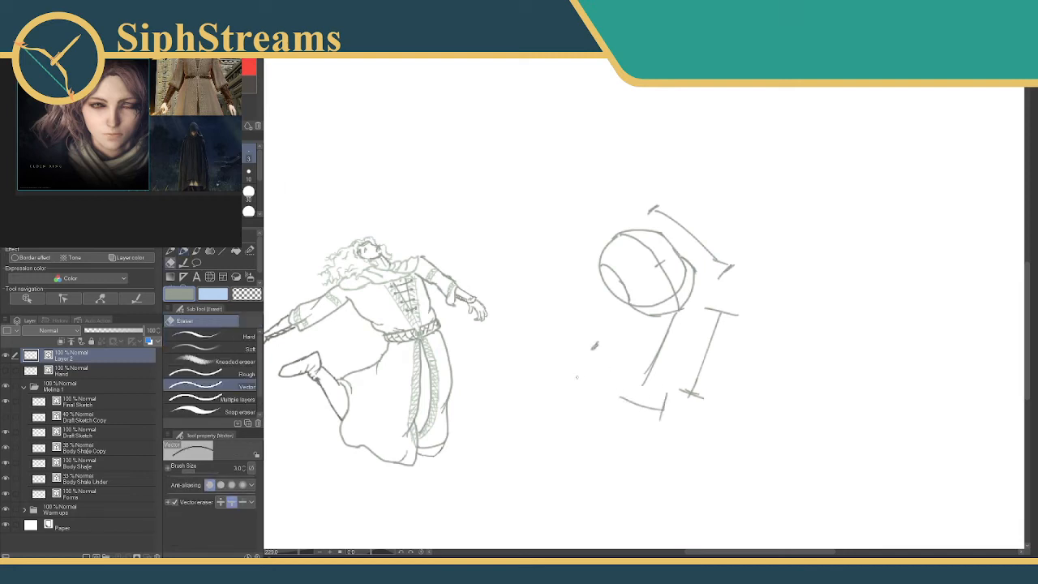
{"action": "left_click_drag", "start_coordinate": [665, 394], "coordinate": [660, 414]}
{"action": "left_click_drag", "start_coordinate": [721, 311], "coordinate": [712, 330]}
{"action": "left_click_drag", "start_coordinate": [697, 379], "coordinate": [682, 395]}
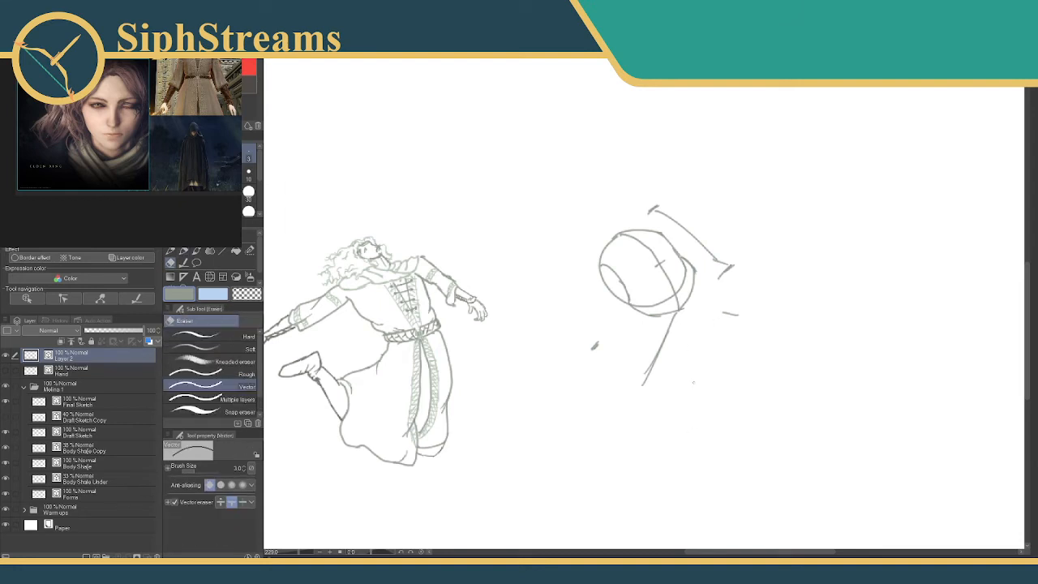
{"action": "left_click_drag", "start_coordinate": [732, 308], "coordinate": [728, 319]}
Draw a small angled box for the chest directly below the head, undoing the stray strokes beneath it.
{"action": "key", "text": "p"}
{"action": "left_click_drag", "start_coordinate": [299, 552], "coordinate": [301, 552]}
{"action": "mouse_move", "coordinate": [521, 421]}
{"action": "left_mouse_down"}
{"action": "mouse_move", "coordinate": [642, 260]}
{"action": "mouse_move", "coordinate": [566, 287]}
{"action": "left_mouse_up"}
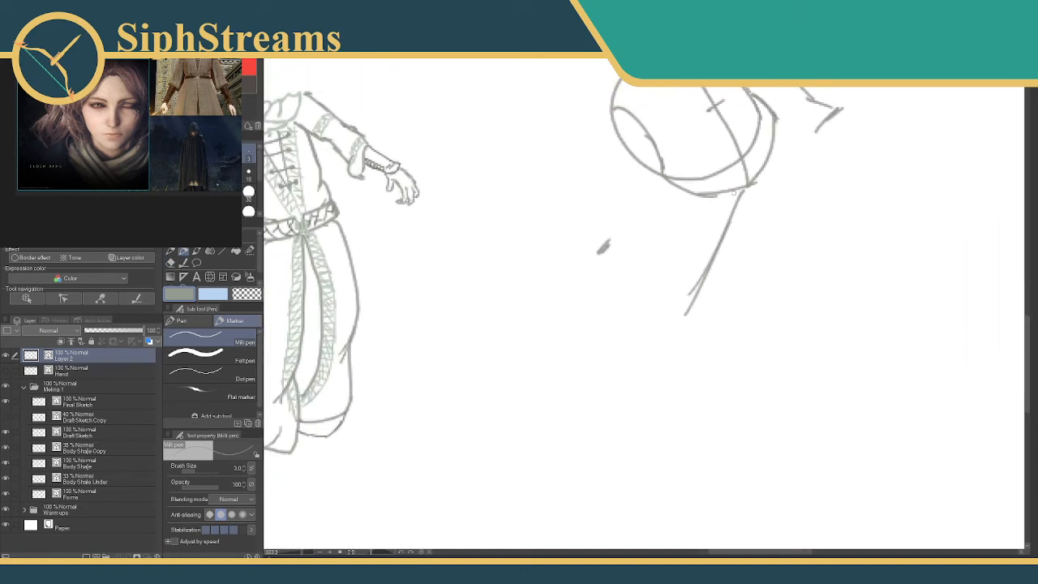
{"action": "mouse_move", "coordinate": [704, 202]}
{"action": "left_mouse_down"}
{"action": "mouse_move", "coordinate": [770, 186]}
{"action": "mouse_move", "coordinate": [764, 237]}
{"action": "mouse_move", "coordinate": [718, 230]}
{"action": "mouse_move", "coordinate": [705, 203]}
{"action": "mouse_move", "coordinate": [739, 235]}
{"action": "left_mouse_up"}
{"action": "mouse_move", "coordinate": [693, 210]}
{"action": "left_mouse_down"}
{"action": "mouse_move", "coordinate": [715, 251]}
{"action": "mouse_move", "coordinate": [767, 235]}
{"action": "left_mouse_up"}
{"action": "mouse_move", "coordinate": [712, 256]}
{"action": "left_mouse_down"}
{"action": "mouse_move", "coordinate": [767, 265]}
{"action": "mouse_move", "coordinate": [765, 276]}
{"action": "mouse_move", "coordinate": [716, 270]}
{"action": "left_mouse_up"}
{"action": "key", "text": "ctrl+z"}
{"action": "key", "text": "ctrl+z"}
{"action": "key", "text": "ctrl+z"}
{"action": "key", "text": "ctrl+z"}
{"action": "key", "text": "ctrl+z"}
{"action": "key", "text": "ctrl+z"}
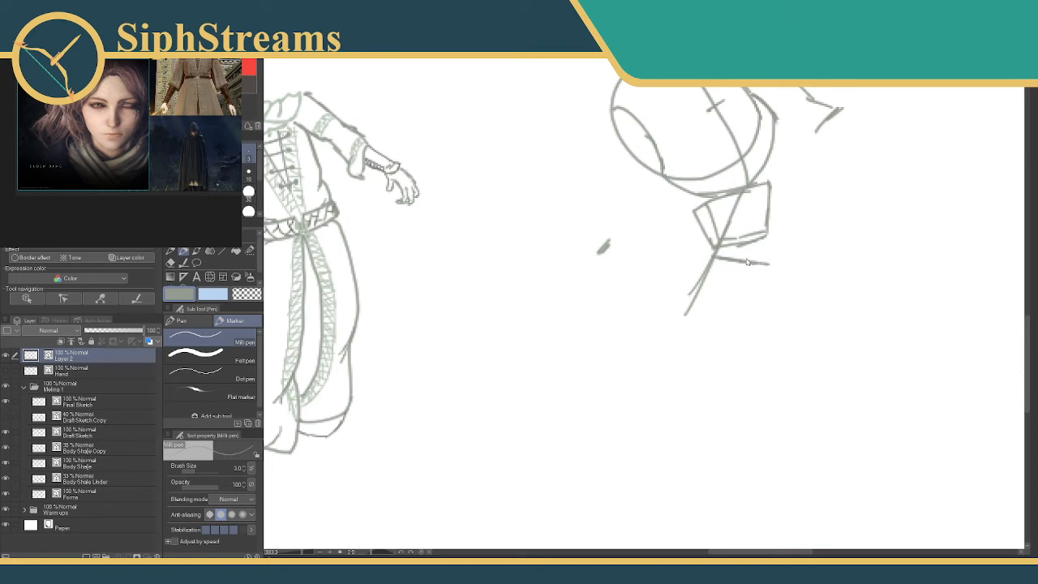
Draw a pelvis wedge and bent leg lines below the chest, and erase the leftover spine line and guide mark.
{"action": "mouse_move", "coordinate": [720, 260]}
{"action": "left_mouse_down"}
{"action": "mouse_move", "coordinate": [773, 250]}
{"action": "mouse_move", "coordinate": [722, 269]}
{"action": "mouse_move", "coordinate": [712, 254]}
{"action": "mouse_move", "coordinate": [741, 283]}
{"action": "mouse_move", "coordinate": [766, 264]}
{"action": "mouse_move", "coordinate": [745, 286]}
{"action": "mouse_move", "coordinate": [744, 247]}
{"action": "mouse_move", "coordinate": [770, 252]}
{"action": "left_mouse_up"}
{"action": "mouse_move", "coordinate": [718, 278]}
{"action": "left_mouse_down"}
{"action": "mouse_move", "coordinate": [695, 310]}
{"action": "mouse_move", "coordinate": [683, 300]}
{"action": "left_mouse_up"}
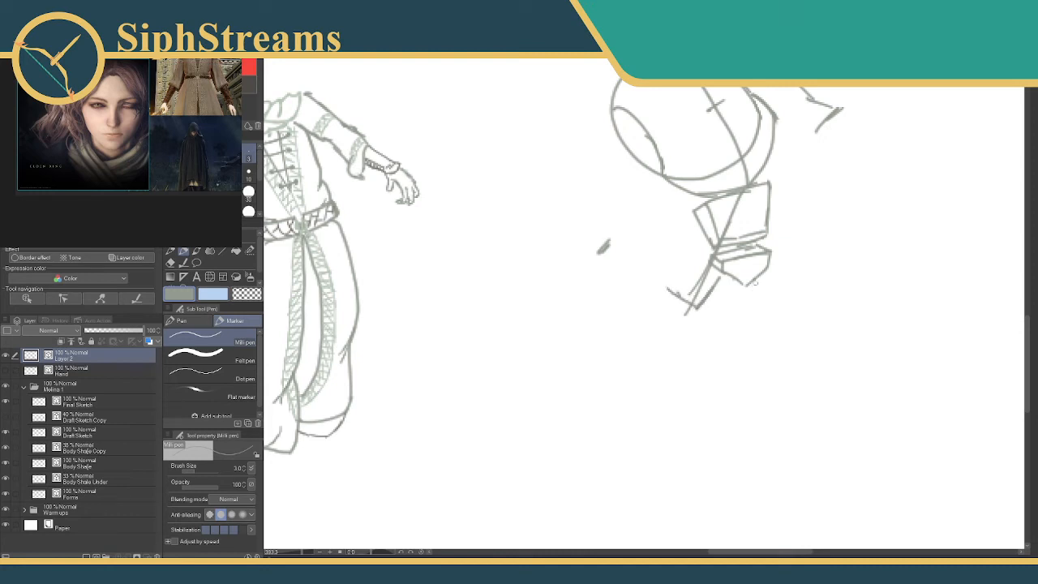
{"action": "mouse_move", "coordinate": [755, 280]}
{"action": "left_mouse_down"}
{"action": "mouse_move", "coordinate": [748, 309]}
{"action": "mouse_move", "coordinate": [707, 286]}
{"action": "left_mouse_up"}
{"action": "key", "text": "e"}
{"action": "mouse_move", "coordinate": [721, 217]}
{"action": "left_mouse_down"}
{"action": "mouse_move", "coordinate": [733, 224]}
{"action": "mouse_move", "coordinate": [719, 253]}
{"action": "left_mouse_up"}
{"action": "left_click_drag", "start_coordinate": [682, 308], "coordinate": [692, 314]}
{"action": "mouse_move", "coordinate": [598, 242]}
{"action": "left_mouse_down"}
{"action": "mouse_move", "coordinate": [611, 254]}
{"action": "mouse_move", "coordinate": [599, 227]}
{"action": "mouse_move", "coordinate": [561, 284]}
{"action": "left_mouse_up"}
Draw a single straight arm line out from each shoulder of the chest box.
{"action": "key", "text": "p"}
{"action": "left_click_drag", "start_coordinate": [302, 552], "coordinate": [303, 553]}
{"action": "left_click_drag", "start_coordinate": [602, 332], "coordinate": [558, 377]}
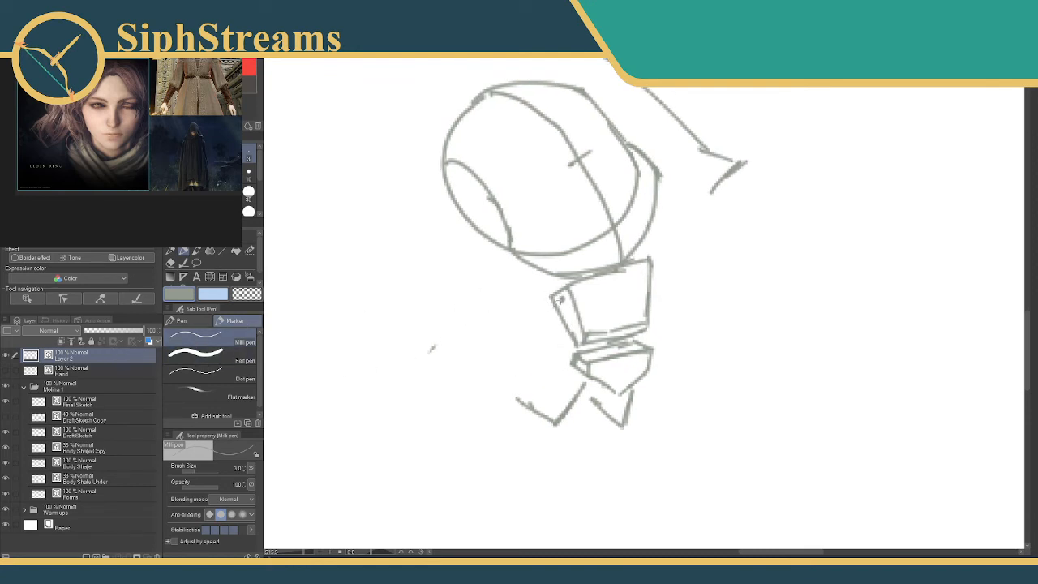
{"action": "left_click_drag", "start_coordinate": [558, 301], "coordinate": [500, 347]}
{"action": "left_click_drag", "start_coordinate": [654, 273], "coordinate": [694, 305]}
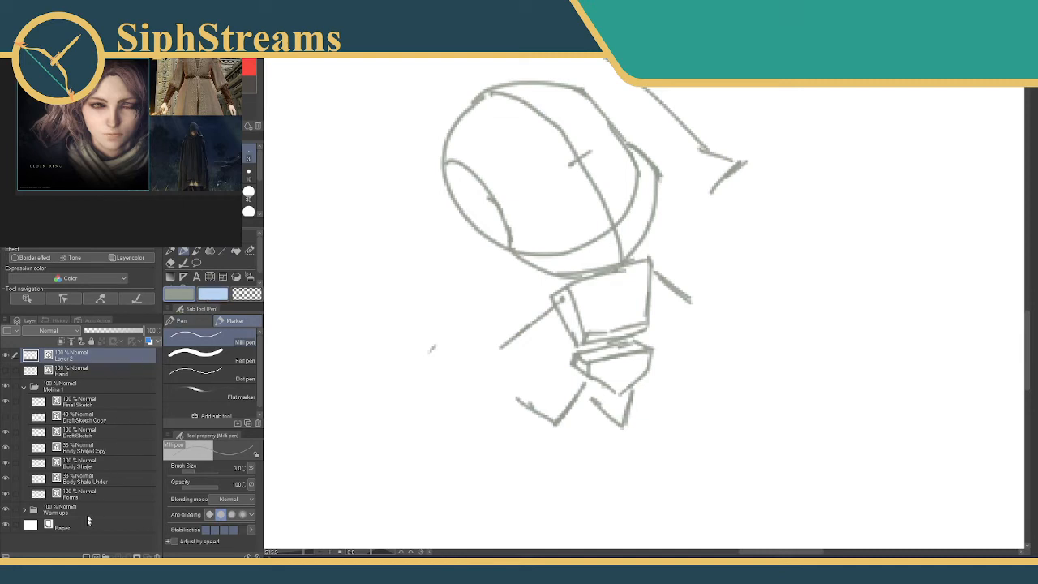
Rename the new sketch layer "Chibi Base".
{"action": "double_click", "coordinate": [68, 358]}
{"action": "type", "text": "Chibi Base"}
{"action": "key", "text": "Return"}
Add a new layer above Chibi Base and name it "Chibi Outline".
{"action": "key", "text": "ctrl+shift+n"}
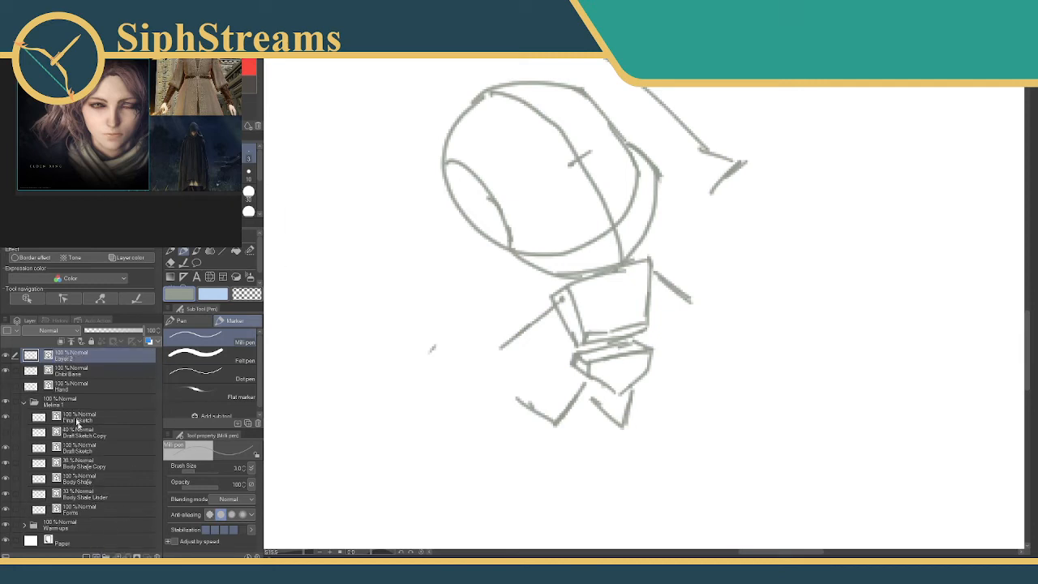
{"action": "double_click", "coordinate": [72, 359]}
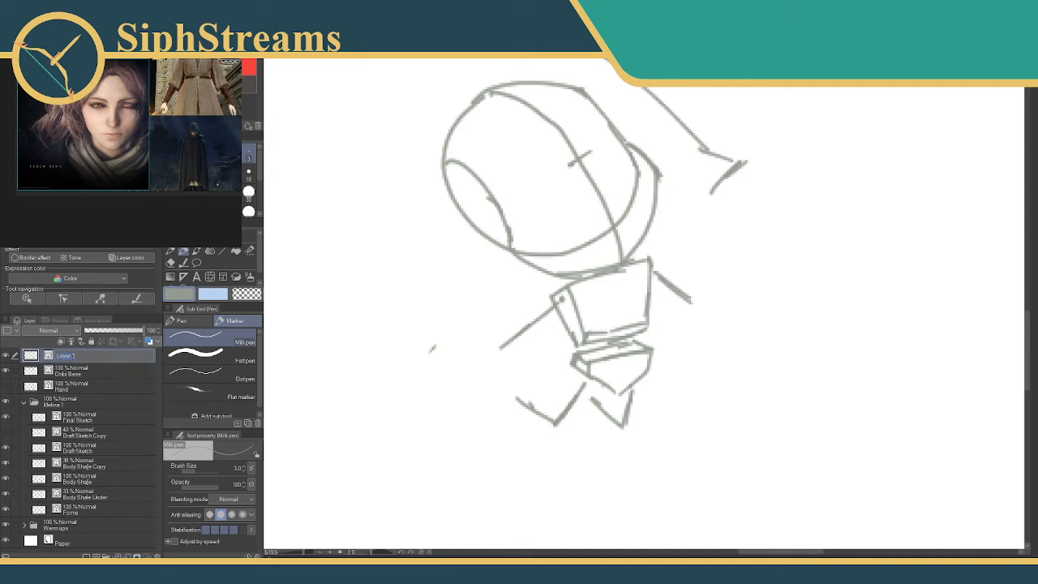
{"action": "type", "text": "Chibi Outline"}
{"action": "key", "text": "Return"}
{"action": "double_click", "coordinate": [82, 361]}
{"action": "key", "text": "Return"}
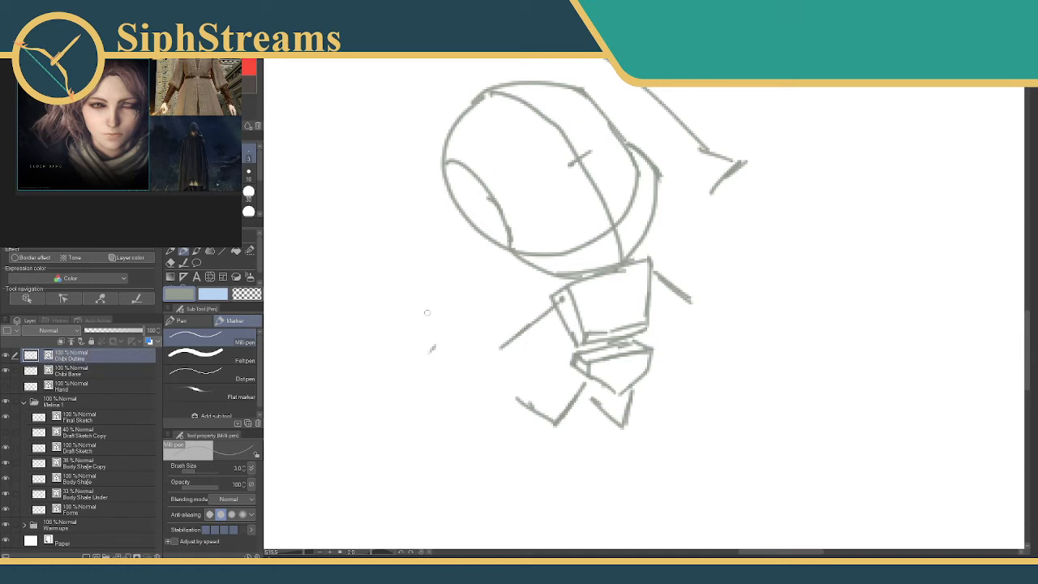
Lower the Chibi Base layer's opacity to about 36% and make Chibi Outline the active layer for the Milli pen.
{"action": "key", "text": "e"}
{"action": "key", "text": "alt+bracketleft"}
{"action": "key", "text": "p"}
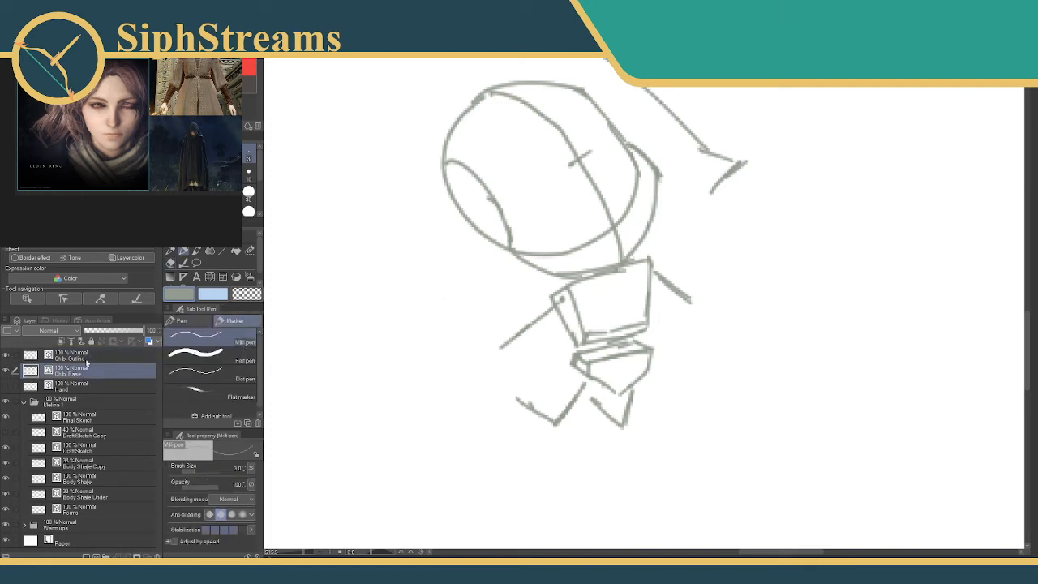
{"action": "left_click", "coordinate": [87, 359]}
{"action": "mouse_move", "coordinate": [509, 292]}
{"action": "left_mouse_down"}
{"action": "mouse_move", "coordinate": [507, 281]}
{"action": "mouse_move", "coordinate": [455, 296]}
{"action": "left_mouse_up"}
{"action": "left_click", "coordinate": [102, 371]}
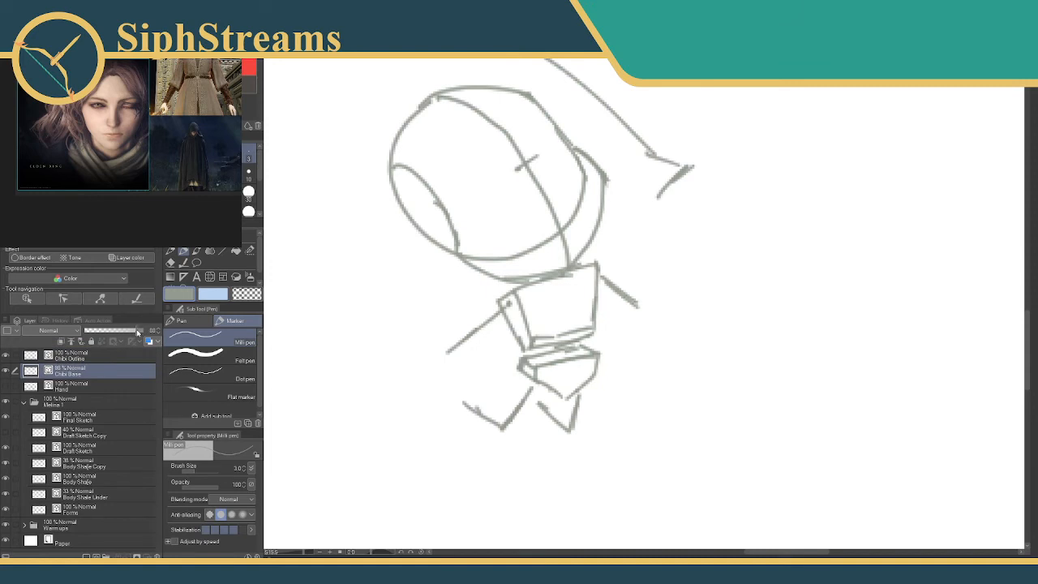
{"action": "left_click_drag", "start_coordinate": [140, 331], "coordinate": [110, 330]}
{"action": "left_click", "coordinate": [126, 352]}
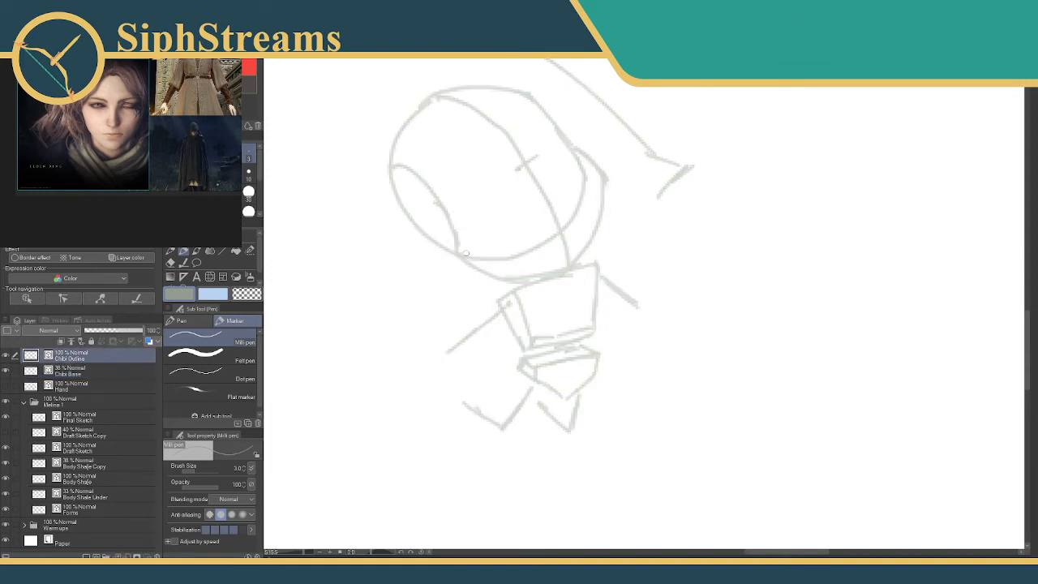
{"action": "left_click_drag", "start_coordinate": [466, 253], "coordinate": [447, 265]}
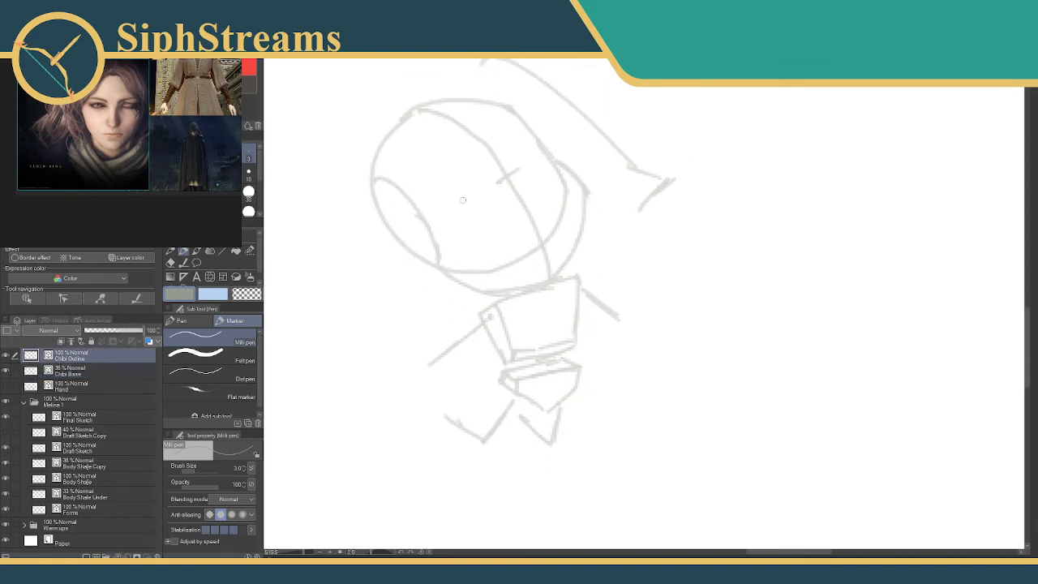
{"action": "mouse_move", "coordinate": [515, 147]}
{"action": "left_mouse_down"}
{"action": "mouse_move", "coordinate": [518, 137]}
{"action": "mouse_move", "coordinate": [512, 149]}
{"action": "left_mouse_up"}
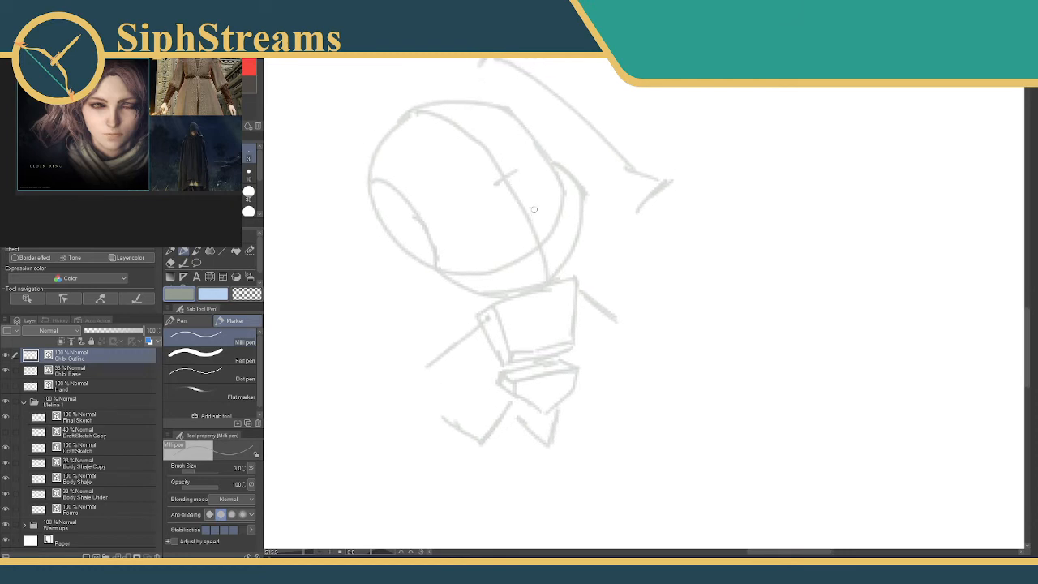
Try out curved strokes for the two sides of the chibi torso inside the chest box.
{"action": "mouse_move", "coordinate": [534, 209]}
{"action": "left_mouse_down"}
{"action": "mouse_move", "coordinate": [544, 173]}
{"action": "mouse_move", "coordinate": [549, 184]}
{"action": "left_mouse_up"}
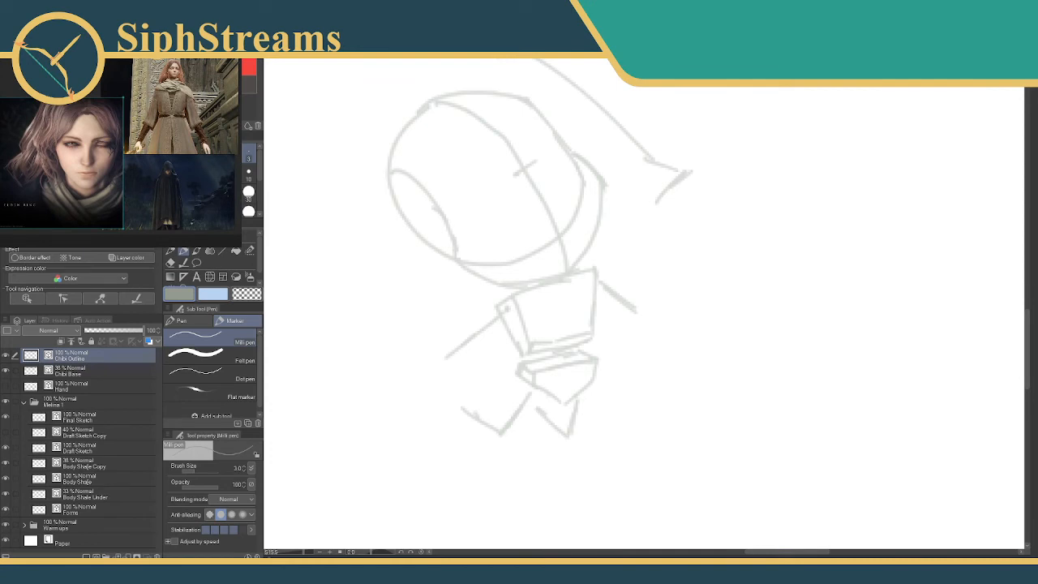
{"action": "left_click_drag", "start_coordinate": [500, 205], "coordinate": [833, 171]}
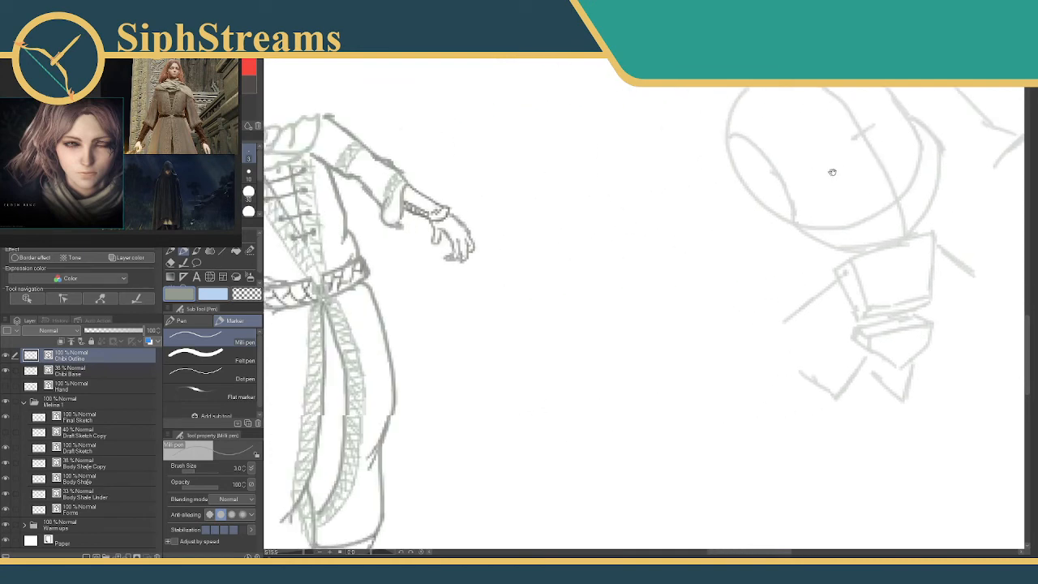
{"action": "mouse_move", "coordinate": [576, 215]}
{"action": "left_mouse_down"}
{"action": "mouse_move", "coordinate": [667, 208]}
{"action": "mouse_move", "coordinate": [528, 222]}
{"action": "mouse_move", "coordinate": [412, 192]}
{"action": "mouse_move", "coordinate": [423, 193]}
{"action": "left_mouse_up"}
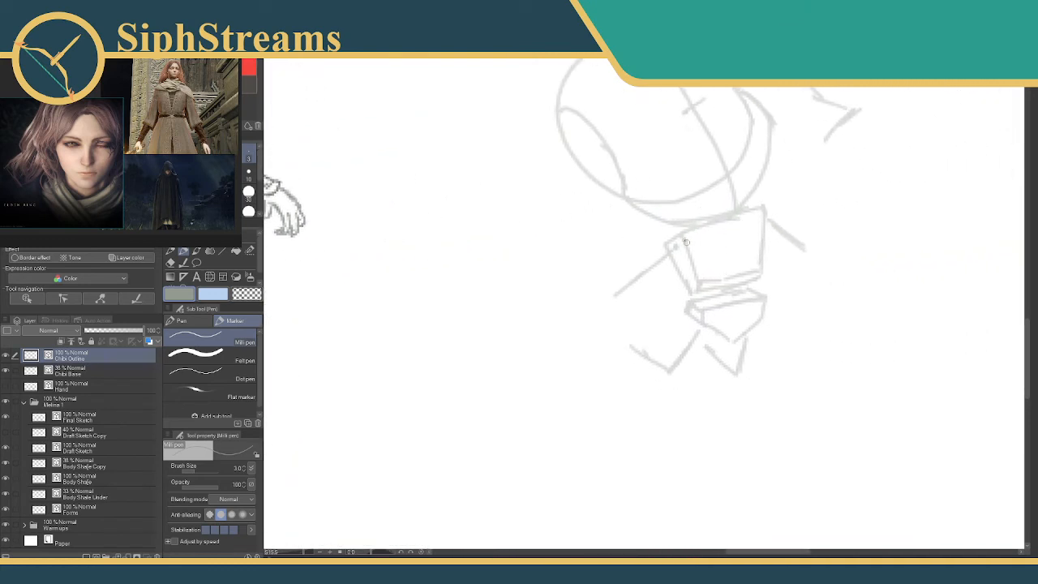
{"action": "mouse_move", "coordinate": [704, 227]}
{"action": "left_mouse_down"}
{"action": "mouse_move", "coordinate": [967, 235]}
{"action": "mouse_move", "coordinate": [989, 282]}
{"action": "mouse_move", "coordinate": [968, 270]}
{"action": "mouse_move", "coordinate": [668, 272]}
{"action": "mouse_move", "coordinate": [603, 225]}
{"action": "left_mouse_up"}
{"action": "left_click_drag", "start_coordinate": [610, 230], "coordinate": [631, 275]}
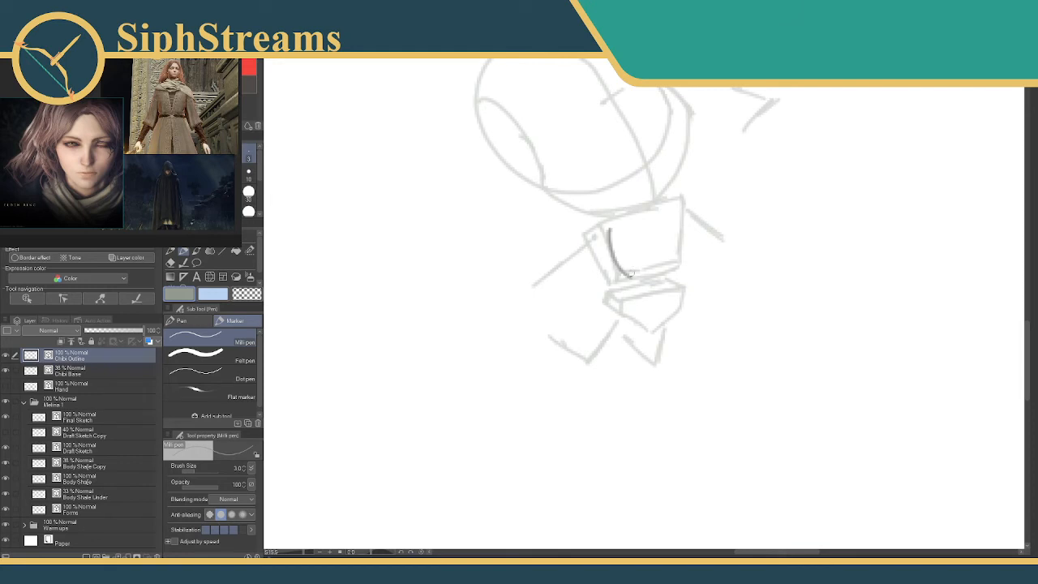
{"action": "key", "text": "ctrl+z"}
{"action": "left_click_drag", "start_coordinate": [610, 230], "coordinate": [636, 271]}
{"action": "key", "text": "ctrl+z"}
{"action": "left_click_drag", "start_coordinate": [611, 233], "coordinate": [636, 281]}
{"action": "left_click_drag", "start_coordinate": [681, 214], "coordinate": [686, 269]}
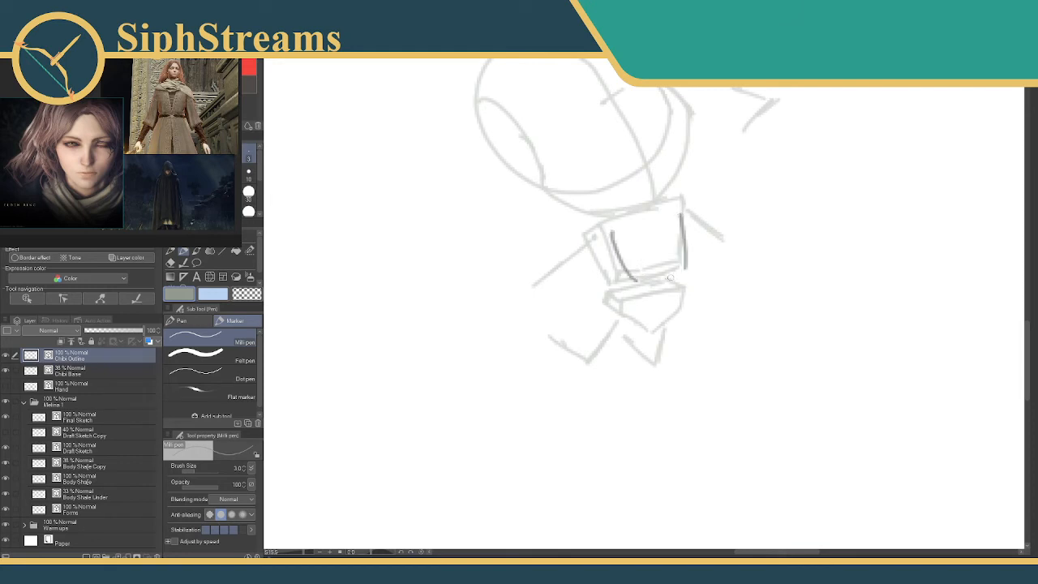
{"action": "key", "text": "ctrl+z"}
{"action": "key", "text": "ctrl+z"}
{"action": "left_click_drag", "start_coordinate": [676, 212], "coordinate": [675, 263]}
{"action": "left_click_drag", "start_coordinate": [608, 232], "coordinate": [622, 281]}
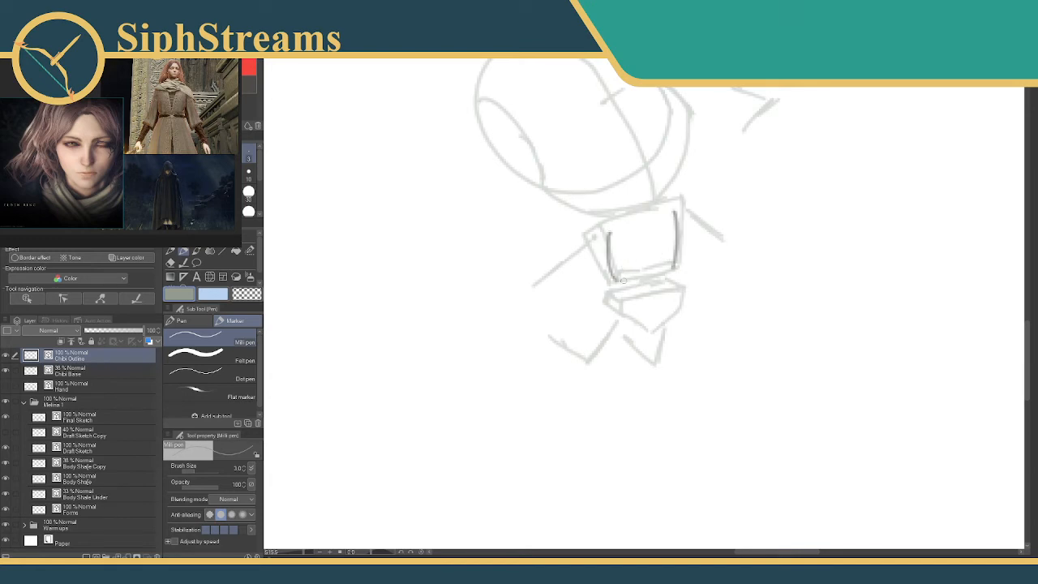
{"action": "key", "text": "ctrl+z"}
Try a pinched-waist torso outline running down into the hips, and erase all of its strokes.
{"action": "mouse_move", "coordinate": [615, 232]}
{"action": "left_mouse_down"}
{"action": "mouse_move", "coordinate": [628, 281]}
{"action": "mouse_move", "coordinate": [674, 266]}
{"action": "left_mouse_up"}
{"action": "mouse_move", "coordinate": [600, 242]}
{"action": "left_mouse_down"}
{"action": "mouse_move", "coordinate": [627, 282]}
{"action": "mouse_move", "coordinate": [605, 322]}
{"action": "left_mouse_up"}
{"action": "left_click_drag", "start_coordinate": [674, 272], "coordinate": [678, 317]}
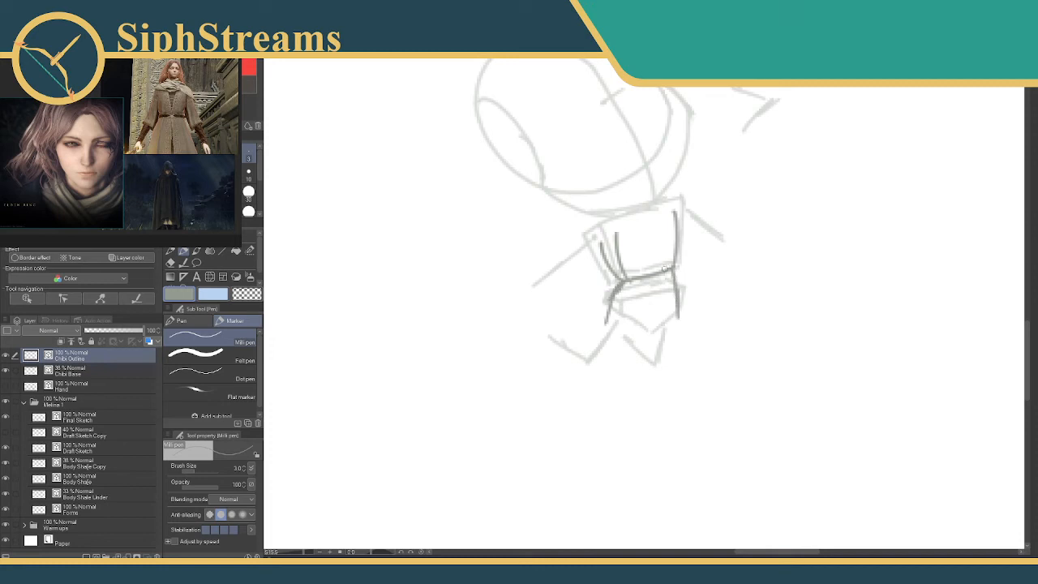
{"action": "left_click_drag", "start_coordinate": [664, 270], "coordinate": [674, 235]}
{"action": "left_click_drag", "start_coordinate": [666, 270], "coordinate": [681, 310]}
{"action": "key", "text": "e"}
{"action": "key", "text": "p"}
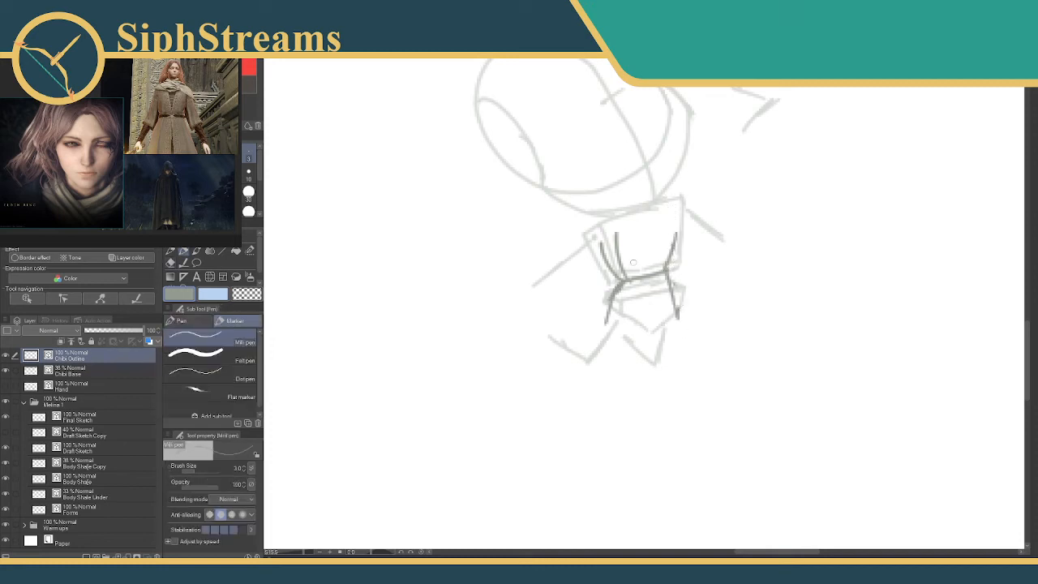
{"action": "key", "text": "e"}
{"action": "mouse_move", "coordinate": [599, 256]}
{"action": "left_mouse_down"}
{"action": "mouse_move", "coordinate": [621, 246]}
{"action": "mouse_move", "coordinate": [678, 253]}
{"action": "mouse_move", "coordinate": [664, 263]}
{"action": "left_mouse_up"}
{"action": "mouse_move", "coordinate": [628, 274]}
{"action": "left_mouse_down"}
{"action": "mouse_move", "coordinate": [609, 309]}
{"action": "mouse_move", "coordinate": [596, 309]}
{"action": "mouse_move", "coordinate": [635, 304]}
{"action": "mouse_move", "coordinate": [619, 272]}
{"action": "left_mouse_up"}
{"action": "left_click_drag", "start_coordinate": [672, 246], "coordinate": [676, 313]}
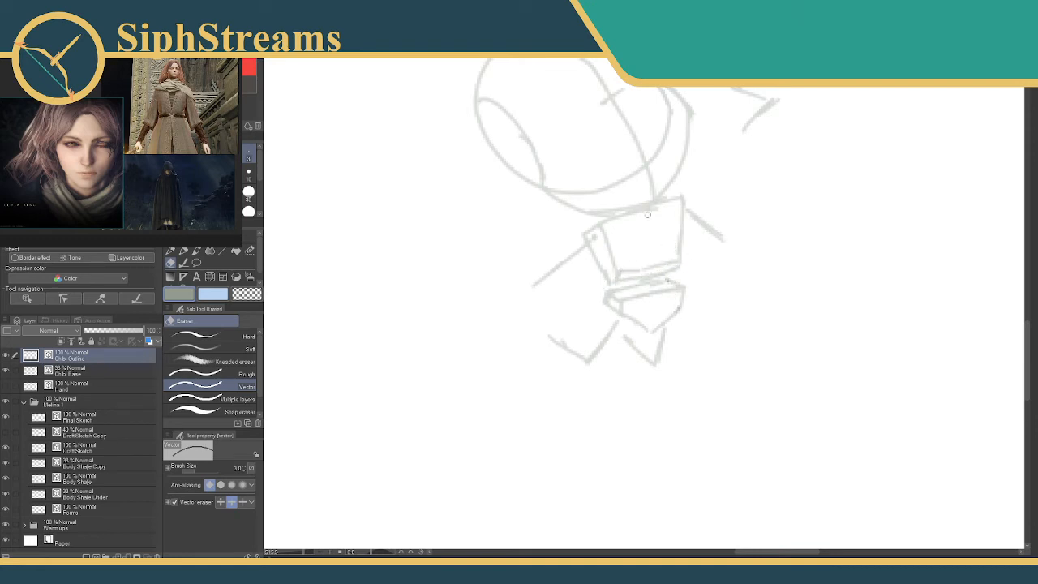
Draw a curved centre line from the neck down through the chest and pelvis boxes, and mark the waist on it.
{"action": "key", "text": "p"}
{"action": "mouse_move", "coordinate": [649, 208]}
{"action": "left_mouse_down"}
{"action": "mouse_move", "coordinate": [666, 261]}
{"action": "mouse_move", "coordinate": [642, 342]}
{"action": "left_mouse_up"}
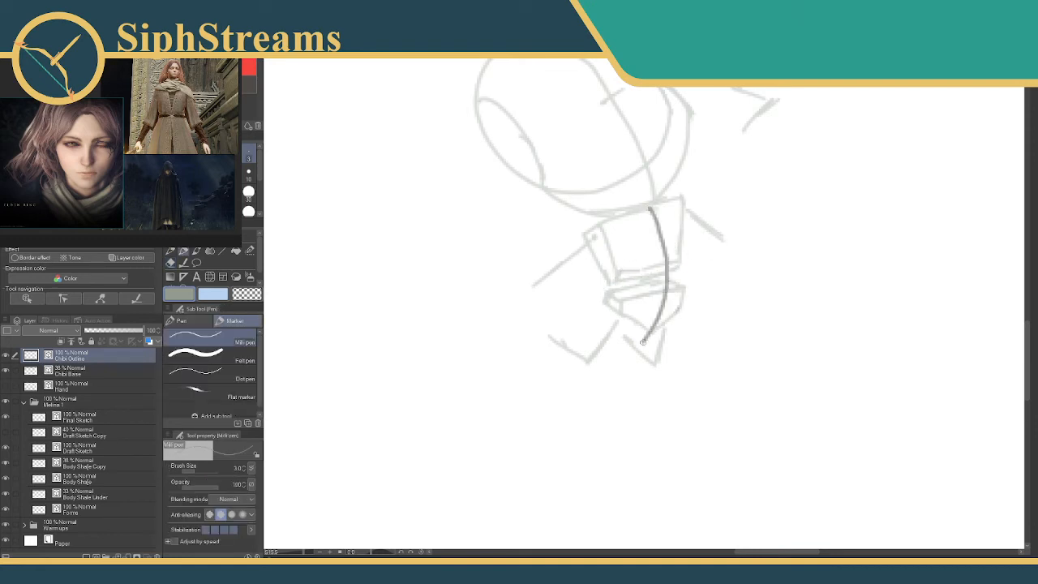
{"action": "key", "text": "ctrl+z"}
{"action": "mouse_move", "coordinate": [649, 208]}
{"action": "left_mouse_down"}
{"action": "mouse_move", "coordinate": [650, 305]}
{"action": "mouse_move", "coordinate": [621, 363]}
{"action": "left_mouse_up"}
{"action": "key", "text": "ctrl+z"}
{"action": "mouse_move", "coordinate": [632, 213]}
{"action": "left_mouse_down"}
{"action": "mouse_move", "coordinate": [656, 276]}
{"action": "mouse_move", "coordinate": [652, 315]}
{"action": "mouse_move", "coordinate": [624, 355]}
{"action": "left_mouse_up"}
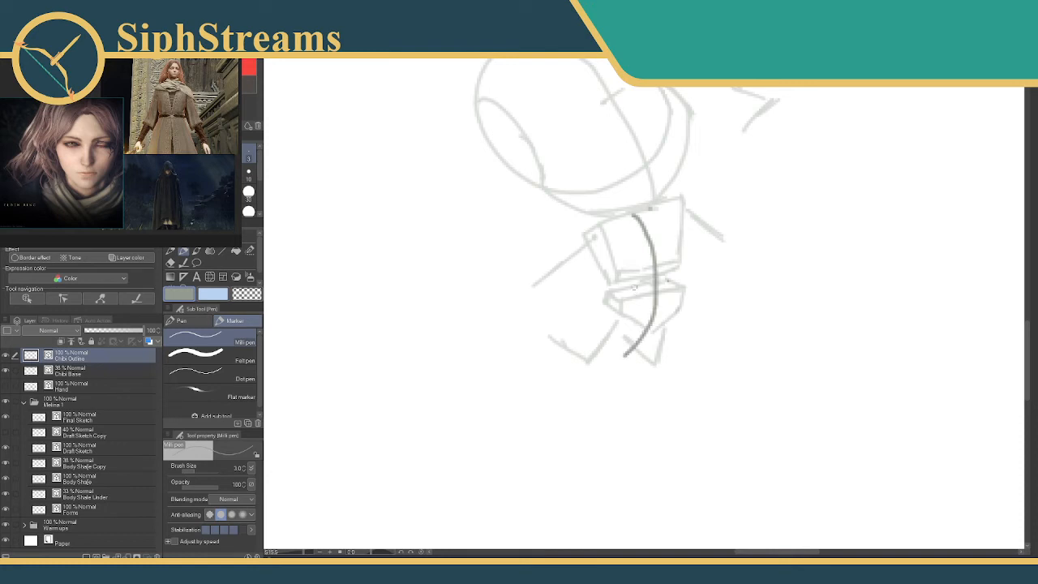
{"action": "mouse_move", "coordinate": [626, 267]}
{"action": "left_mouse_down"}
{"action": "mouse_move", "coordinate": [681, 368]}
{"action": "mouse_move", "coordinate": [663, 343]}
{"action": "left_mouse_up"}
{"action": "mouse_move", "coordinate": [675, 305]}
{"action": "left_mouse_down"}
{"action": "mouse_move", "coordinate": [676, 288]}
{"action": "mouse_move", "coordinate": [634, 257]}
{"action": "left_mouse_up"}
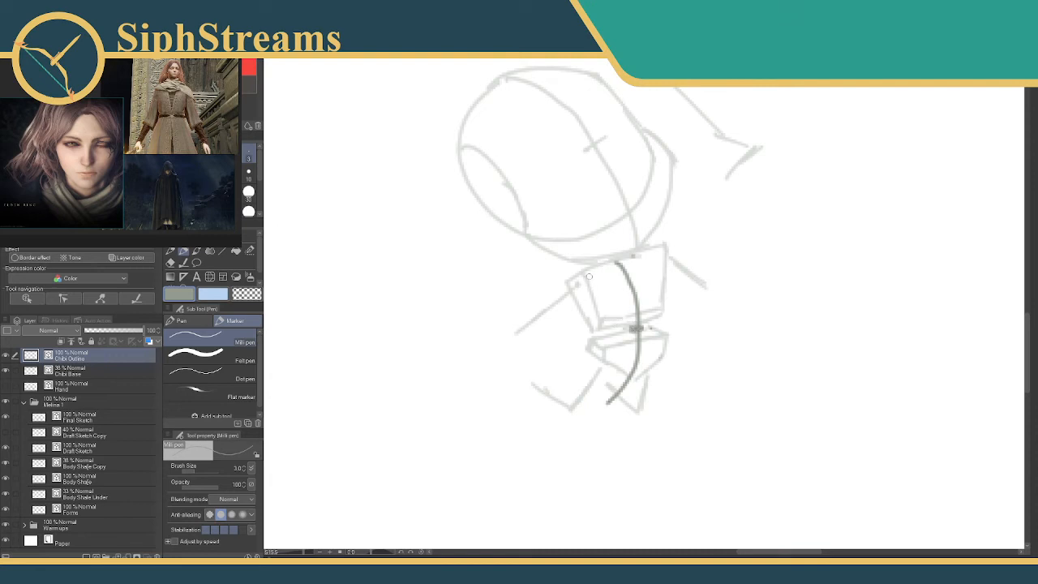
Outline both sides of the torso, narrowing at the waist, and continue the far side down along the hip and leg.
{"action": "left_click_drag", "start_coordinate": [587, 277], "coordinate": [613, 309]}
{"action": "left_click_drag", "start_coordinate": [654, 261], "coordinate": [656, 311]}
{"action": "key", "text": "ctrl+z"}
{"action": "key", "text": "ctrl+z"}
{"action": "mouse_move", "coordinate": [585, 279]}
{"action": "left_mouse_down"}
{"action": "mouse_move", "coordinate": [610, 316]}
{"action": "mouse_move", "coordinate": [599, 307]}
{"action": "mouse_move", "coordinate": [604, 339]}
{"action": "left_mouse_up"}
{"action": "left_click_drag", "start_coordinate": [600, 342], "coordinate": [599, 356]}
{"action": "mouse_move", "coordinate": [662, 264]}
{"action": "left_mouse_down"}
{"action": "mouse_move", "coordinate": [667, 347]}
{"action": "mouse_move", "coordinate": [662, 328]}
{"action": "mouse_move", "coordinate": [640, 409]}
{"action": "left_mouse_up"}
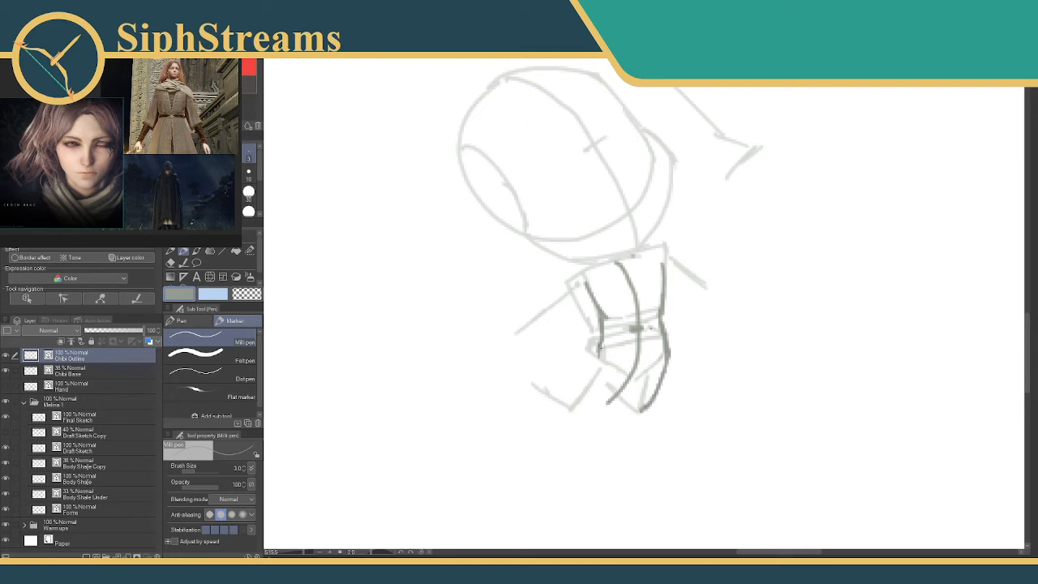
Outline the bent, kicked-back leg and the inner edges of the other leg, trimming the strokes that overlap.
{"action": "mouse_move", "coordinate": [597, 344]}
{"action": "left_mouse_down"}
{"action": "mouse_move", "coordinate": [565, 388]}
{"action": "mouse_move", "coordinate": [534, 380]}
{"action": "mouse_move", "coordinate": [574, 408]}
{"action": "mouse_move", "coordinate": [619, 378]}
{"action": "mouse_move", "coordinate": [643, 410]}
{"action": "mouse_move", "coordinate": [602, 408]}
{"action": "left_mouse_up"}
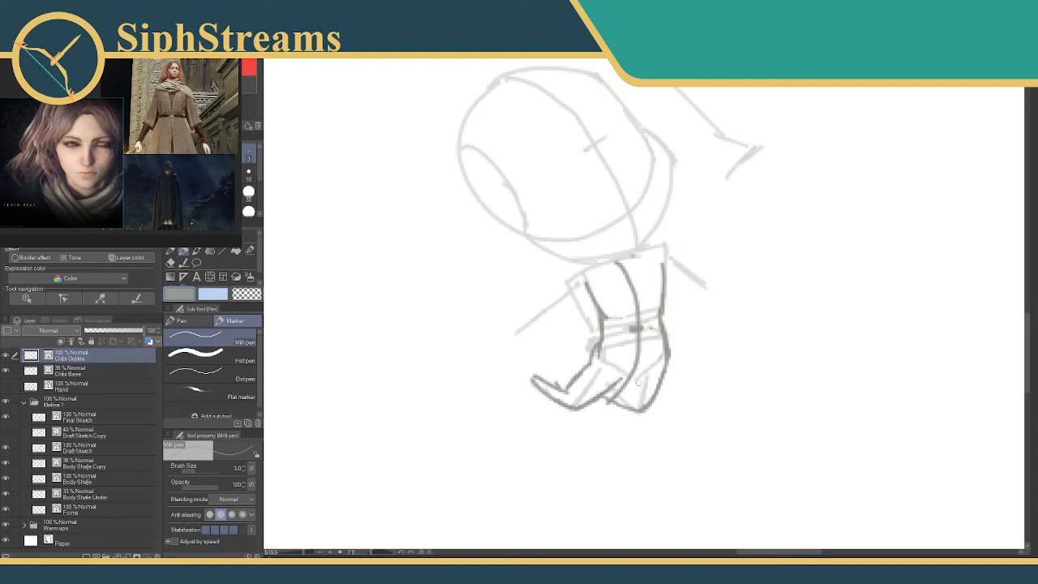
{"action": "mouse_move", "coordinate": [642, 372]}
{"action": "left_mouse_down"}
{"action": "mouse_move", "coordinate": [631, 397]}
{"action": "mouse_move", "coordinate": [610, 397]}
{"action": "mouse_move", "coordinate": [628, 405]}
{"action": "mouse_move", "coordinate": [623, 396]}
{"action": "mouse_move", "coordinate": [613, 410]}
{"action": "mouse_move", "coordinate": [625, 405]}
{"action": "mouse_move", "coordinate": [615, 408]}
{"action": "mouse_move", "coordinate": [627, 375]}
{"action": "left_mouse_up"}
{"action": "key", "text": "e"}
{"action": "key", "text": "p"}
{"action": "key", "text": "e"}
{"action": "key", "text": "p"}
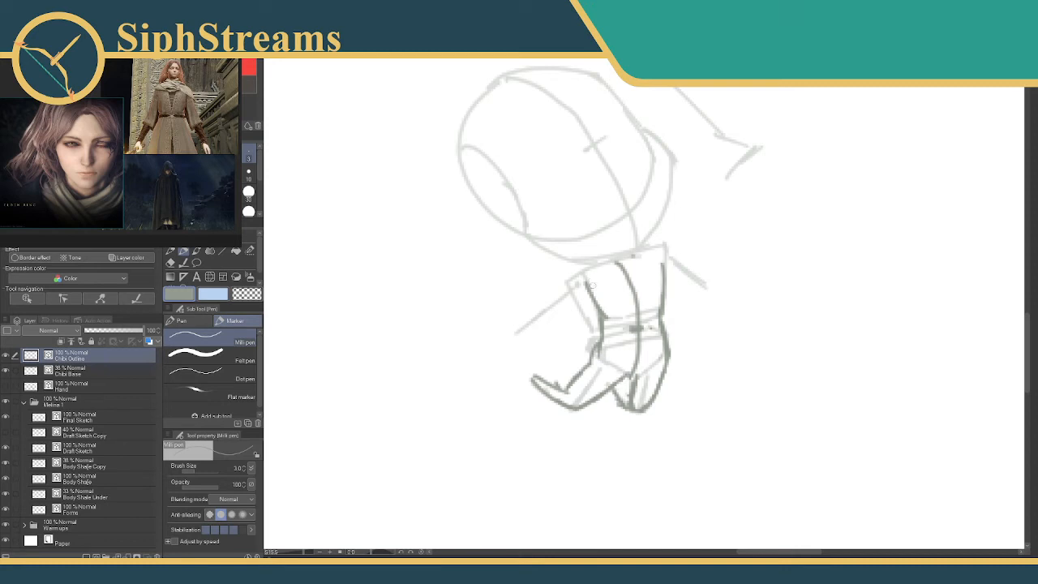
Add the outer side-plane line of the chest and outline both arms from the shoulders down to the wrists.
{"action": "left_click_drag", "start_coordinate": [572, 289], "coordinate": [601, 336]}
{"action": "key", "text": "e"}
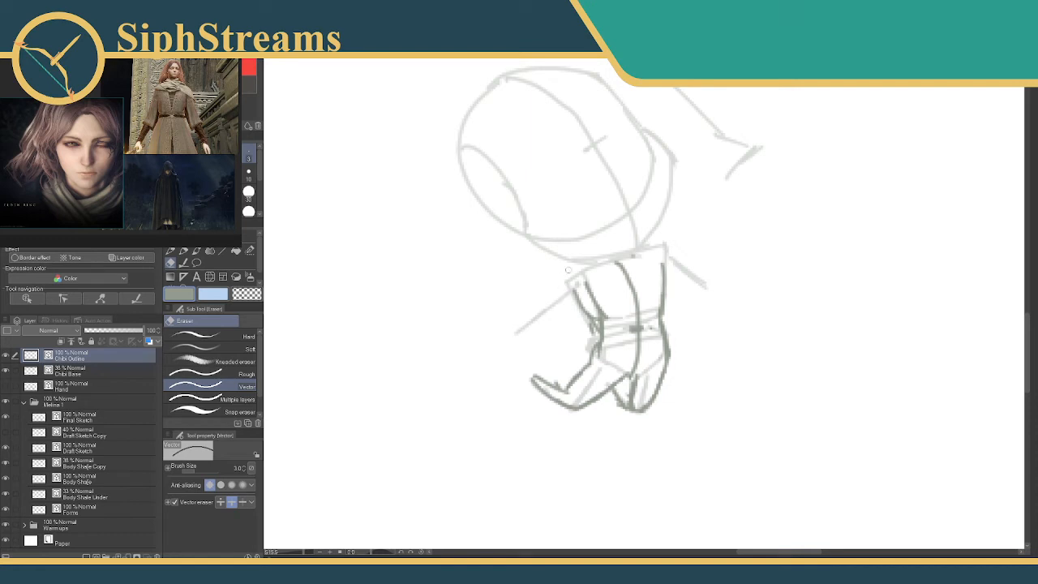
{"action": "key", "text": "p"}
{"action": "left_click_drag", "start_coordinate": [592, 268], "coordinate": [519, 330]}
{"action": "key", "text": "ctrl+z"}
{"action": "left_click_drag", "start_coordinate": [577, 295], "coordinate": [520, 331]}
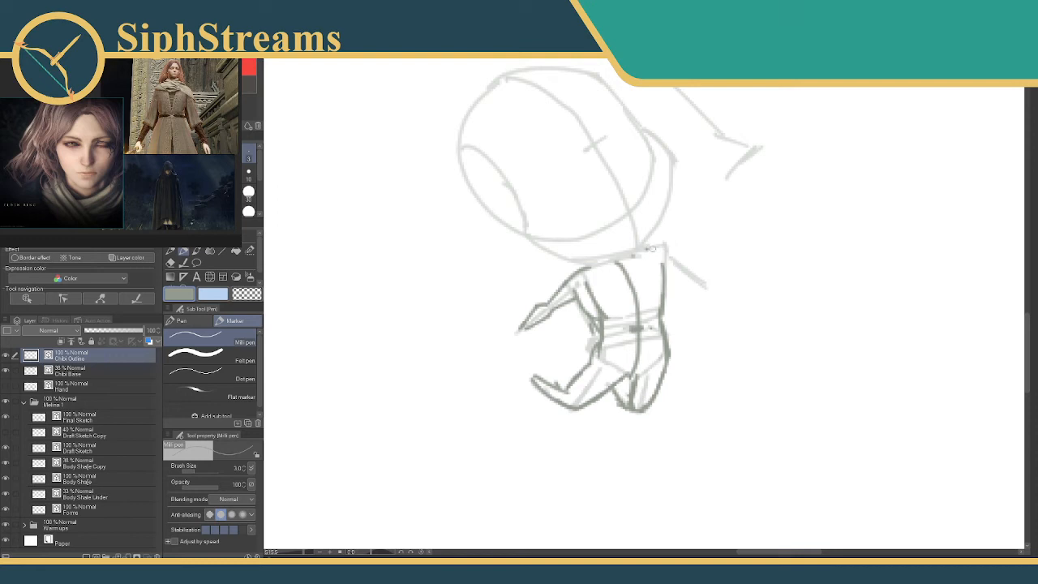
{"action": "left_click_drag", "start_coordinate": [649, 247], "coordinate": [710, 296]}
{"action": "left_click_drag", "start_coordinate": [666, 269], "coordinate": [709, 300]}
Examine how the arms and hands are built on the earlier full-size figure.
{"action": "left_click_drag", "start_coordinate": [535, 306], "coordinate": [918, 287]}
{"action": "mouse_move", "coordinate": [523, 332]}
{"action": "left_mouse_down"}
{"action": "mouse_move", "coordinate": [684, 394]}
{"action": "mouse_move", "coordinate": [730, 441]}
{"action": "left_mouse_up"}
{"action": "left_click_drag", "start_coordinate": [611, 237], "coordinate": [621, 551]}
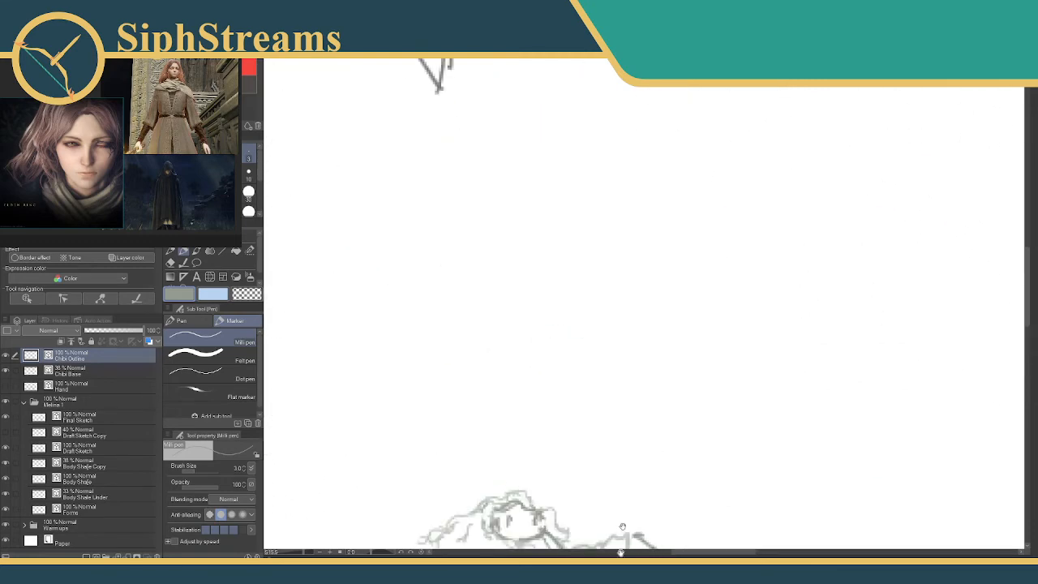
{"action": "left_click_drag", "start_coordinate": [627, 88], "coordinate": [679, 460]}
{"action": "mouse_move", "coordinate": [621, 208]}
{"action": "left_mouse_down"}
{"action": "mouse_move", "coordinate": [701, 428]}
{"action": "mouse_move", "coordinate": [368, 365]}
{"action": "left_mouse_up"}
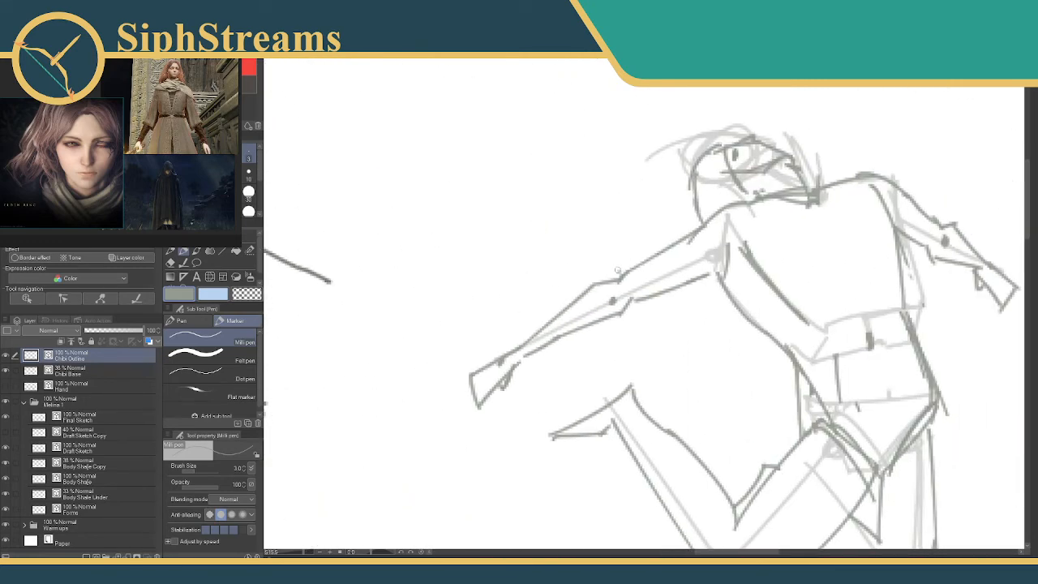
{"action": "mouse_move", "coordinate": [624, 277]}
{"action": "left_mouse_down"}
{"action": "mouse_move", "coordinate": [607, 244]}
{"action": "mouse_move", "coordinate": [446, 103]}
{"action": "left_mouse_up"}
{"action": "mouse_move", "coordinate": [762, 503]}
{"action": "left_mouse_down"}
{"action": "mouse_move", "coordinate": [602, 271]}
{"action": "mouse_move", "coordinate": [632, 219]}
{"action": "mouse_move", "coordinate": [746, 251]}
{"action": "left_mouse_up"}
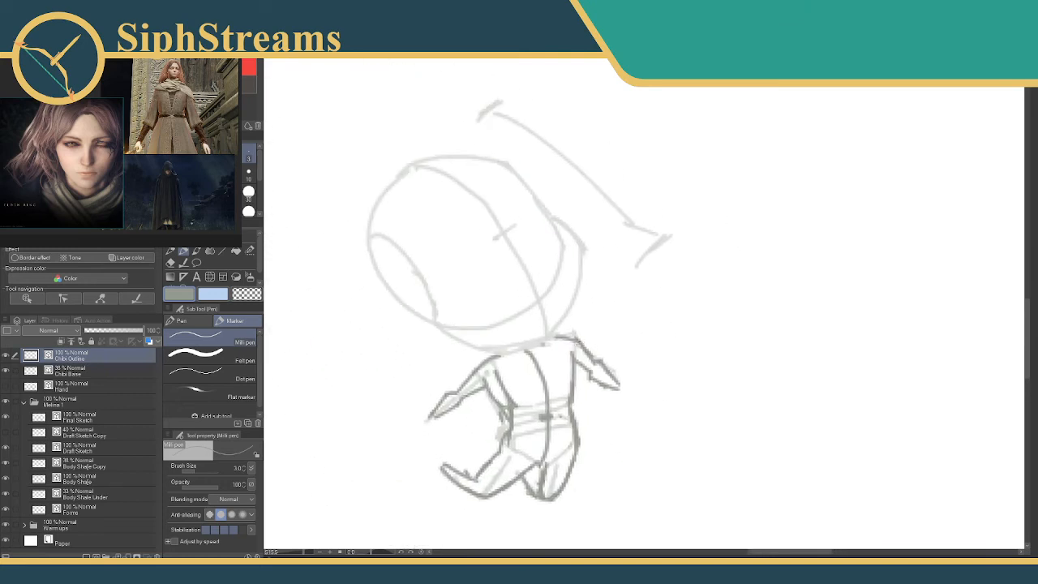
Complete the forearm on the far side and add a small simplified hand to the end of each arm.
{"action": "mouse_move", "coordinate": [592, 358]}
{"action": "left_mouse_down"}
{"action": "mouse_move", "coordinate": [621, 390]}
{"action": "mouse_move", "coordinate": [612, 387]}
{"action": "left_mouse_up"}
{"action": "left_click_drag", "start_coordinate": [565, 341], "coordinate": [647, 295]}
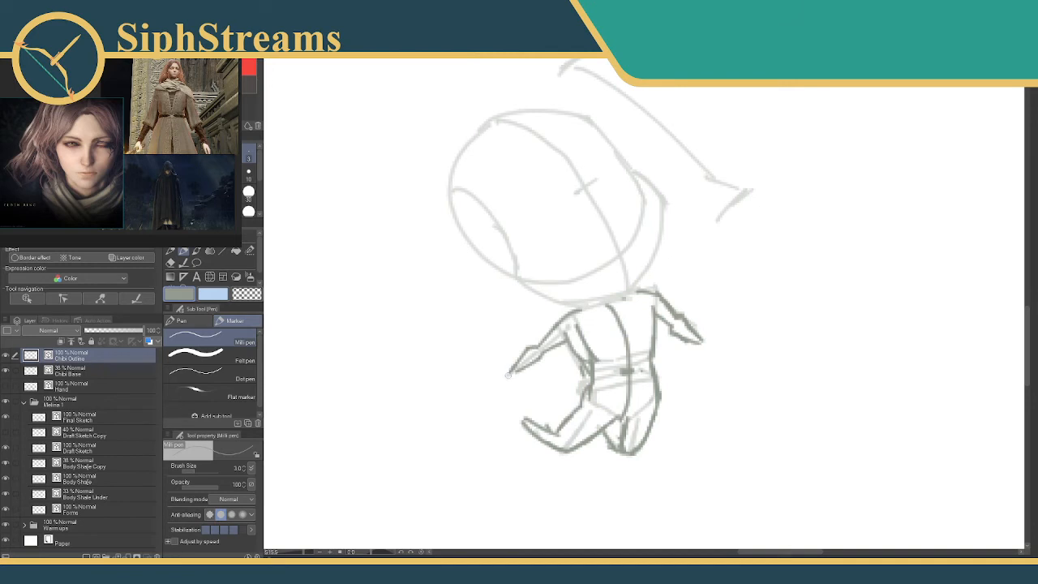
{"action": "mouse_move", "coordinate": [509, 369]}
{"action": "left_mouse_down"}
{"action": "mouse_move", "coordinate": [494, 384]}
{"action": "mouse_move", "coordinate": [517, 371]}
{"action": "mouse_move", "coordinate": [522, 381]}
{"action": "mouse_move", "coordinate": [511, 383]}
{"action": "left_mouse_up"}
{"action": "left_click_drag", "start_coordinate": [701, 342], "coordinate": [703, 357]}
{"action": "mouse_move", "coordinate": [704, 356]}
{"action": "left_mouse_down"}
{"action": "mouse_move", "coordinate": [693, 353]}
{"action": "mouse_move", "coordinate": [700, 349]}
{"action": "left_mouse_up"}
Trace the large head contour over the base circle, including the back of the head, chin, cheek and brow.
{"action": "left_click_drag", "start_coordinate": [612, 339], "coordinate": [658, 392]}
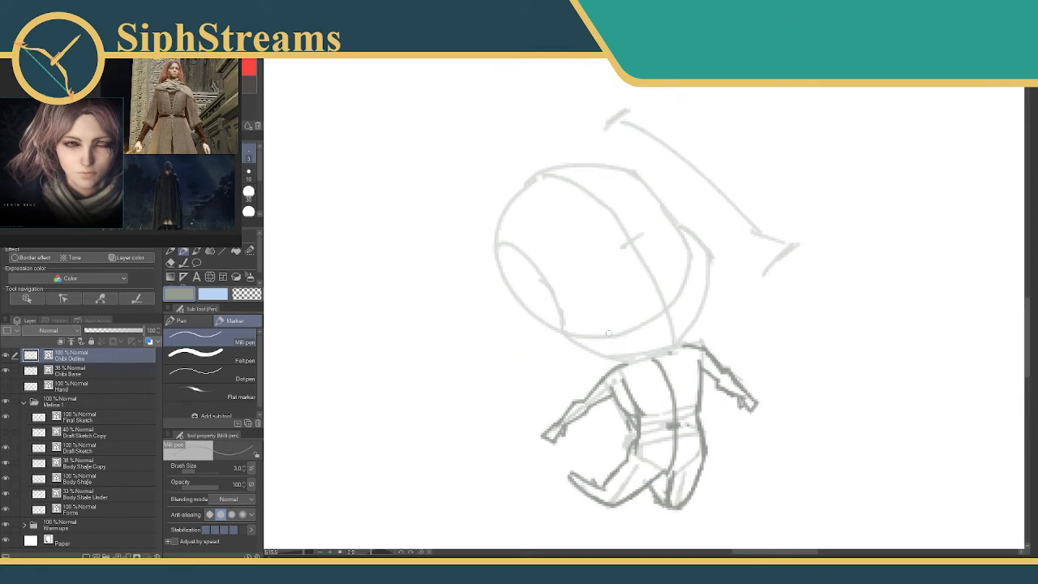
{"action": "mouse_move", "coordinate": [539, 174]}
{"action": "left_mouse_down"}
{"action": "mouse_move", "coordinate": [500, 225]}
{"action": "mouse_move", "coordinate": [496, 263]}
{"action": "mouse_move", "coordinate": [511, 295]}
{"action": "mouse_move", "coordinate": [598, 355]}
{"action": "left_mouse_up"}
{"action": "left_click_drag", "start_coordinate": [630, 357], "coordinate": [669, 352]}
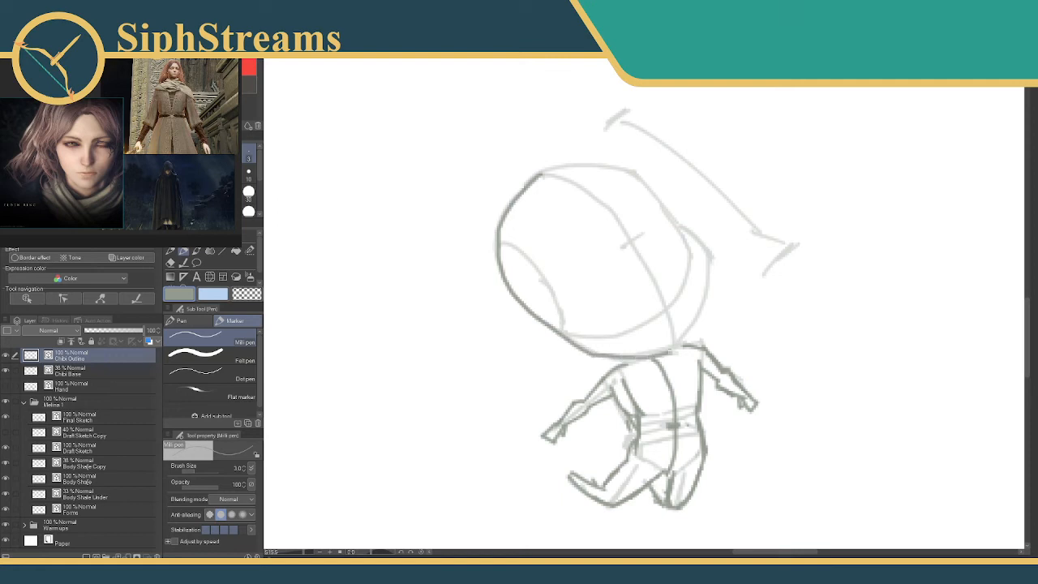
{"action": "mouse_move", "coordinate": [539, 172]}
{"action": "left_mouse_down"}
{"action": "mouse_move", "coordinate": [621, 170]}
{"action": "mouse_move", "coordinate": [680, 220]}
{"action": "mouse_move", "coordinate": [668, 219]}
{"action": "mouse_move", "coordinate": [700, 231]}
{"action": "mouse_move", "coordinate": [705, 289]}
{"action": "mouse_move", "coordinate": [667, 347]}
{"action": "left_mouse_up"}
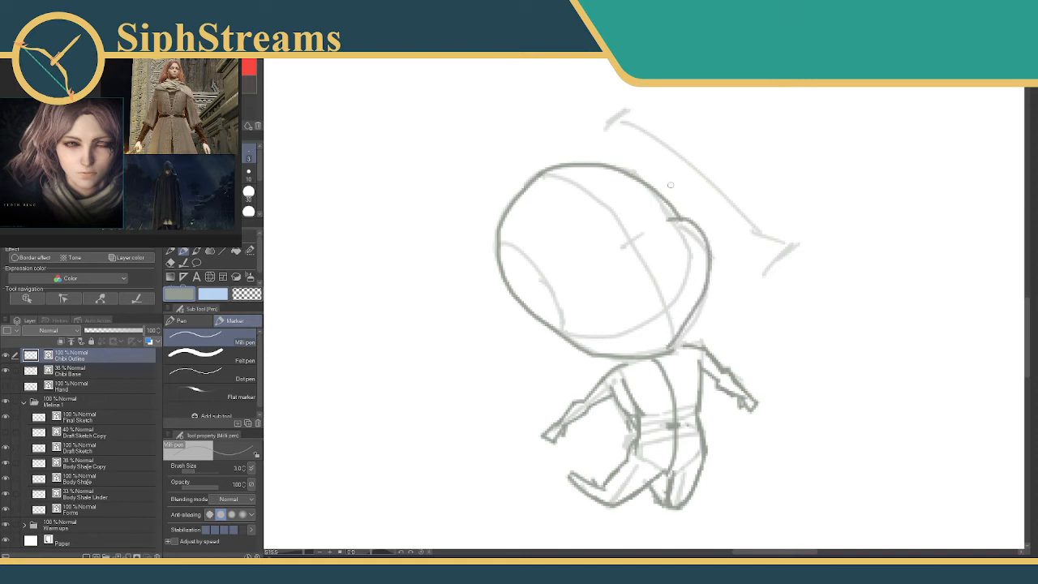
Redraw the brow dip and the underside of the jaw, and erase the surplus head strokes.
{"action": "left_click_drag", "start_coordinate": [640, 185], "coordinate": [666, 218]}
{"action": "mouse_move", "coordinate": [567, 335]}
{"action": "left_mouse_down"}
{"action": "mouse_move", "coordinate": [612, 355]}
{"action": "mouse_move", "coordinate": [664, 350]}
{"action": "left_mouse_up"}
{"action": "key", "text": "e"}
{"action": "mouse_move", "coordinate": [596, 349]}
{"action": "left_mouse_down"}
{"action": "mouse_move", "coordinate": [565, 338]}
{"action": "mouse_move", "coordinate": [650, 349]}
{"action": "mouse_move", "coordinate": [600, 357]}
{"action": "mouse_move", "coordinate": [666, 349]}
{"action": "left_mouse_up"}
{"action": "key", "text": "p"}
{"action": "key", "text": "e"}
{"action": "key", "text": "p"}
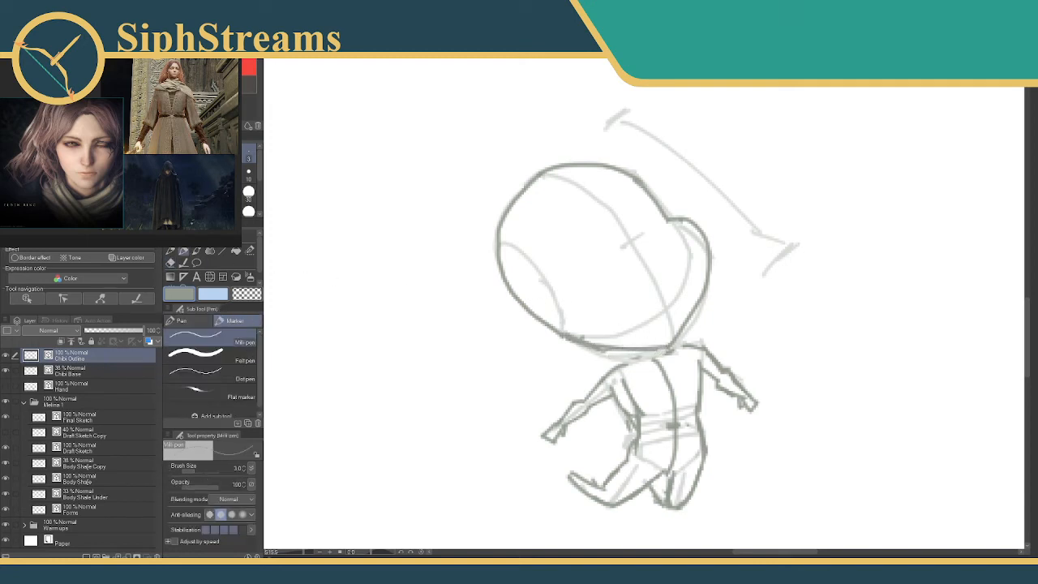
Select the head outline with the Selection pen, shift it slightly away from the face side and down, and deselect it.
{"action": "key", "text": "m"}
{"action": "mouse_move", "coordinate": [558, 188]}
{"action": "left_mouse_down"}
{"action": "mouse_move", "coordinate": [519, 221]}
{"action": "mouse_move", "coordinate": [552, 317]}
{"action": "left_mouse_up"}
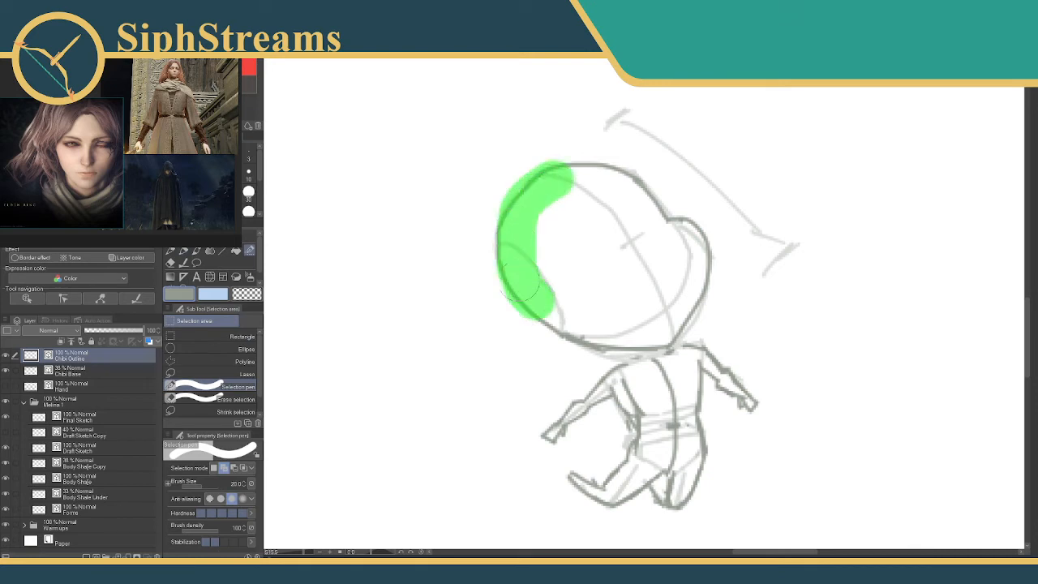
{"action": "mouse_move", "coordinate": [486, 213]}
{"action": "left_mouse_down"}
{"action": "mouse_move", "coordinate": [572, 328]}
{"action": "mouse_move", "coordinate": [657, 331]}
{"action": "mouse_move", "coordinate": [717, 235]}
{"action": "mouse_move", "coordinate": [555, 166]}
{"action": "mouse_move", "coordinate": [543, 174]}
{"action": "left_mouse_up"}
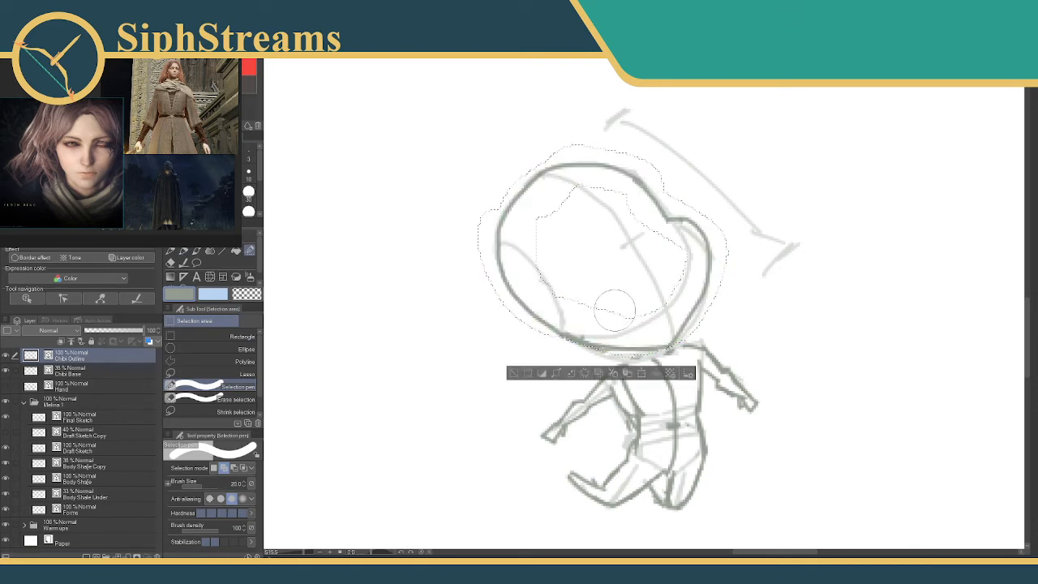
{"action": "left_click", "coordinate": [638, 372]}
{"action": "left_click_drag", "start_coordinate": [592, 360], "coordinate": [574, 367]}
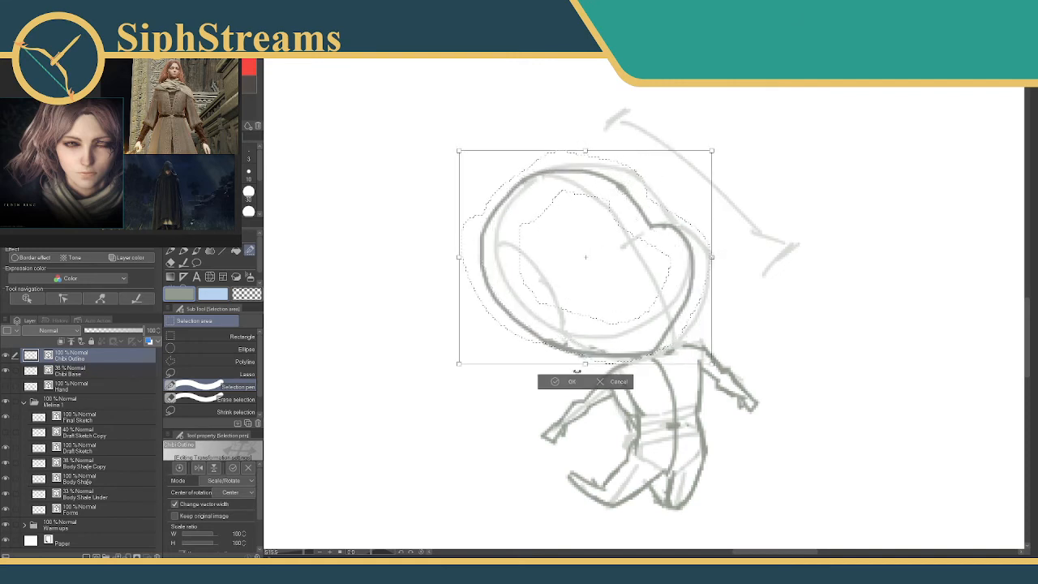
{"action": "left_click", "coordinate": [565, 381]}
{"action": "left_click", "coordinate": [495, 380]}
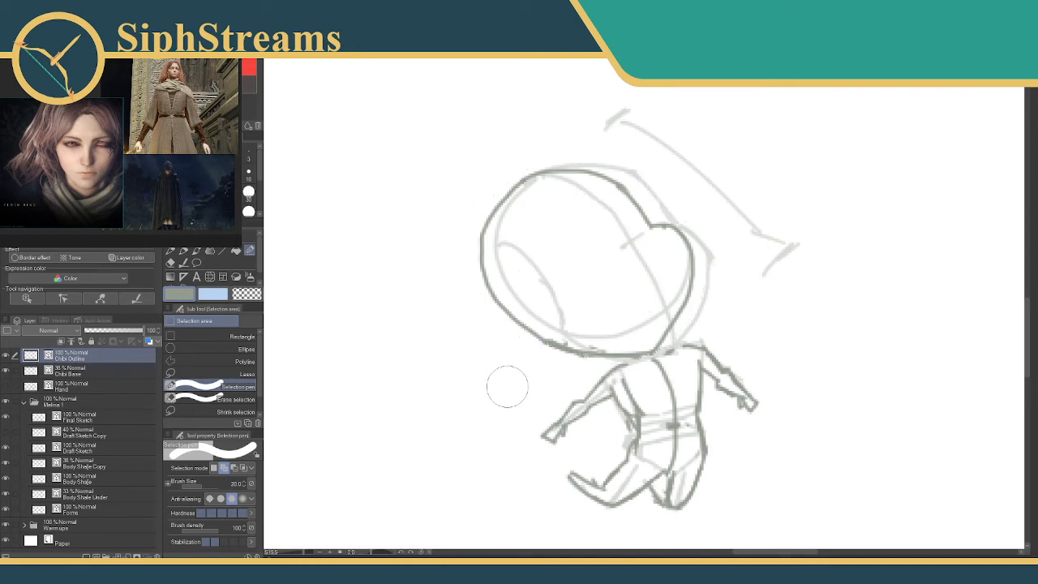
{"action": "left_click", "coordinate": [249, 154]}
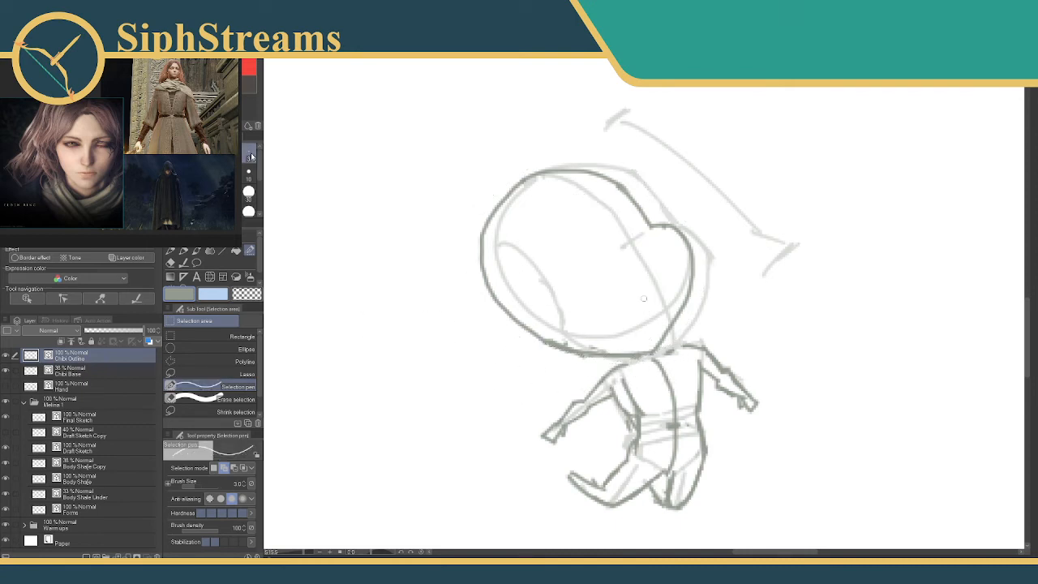
{"action": "left_click_drag", "start_coordinate": [684, 346], "coordinate": [666, 351]}
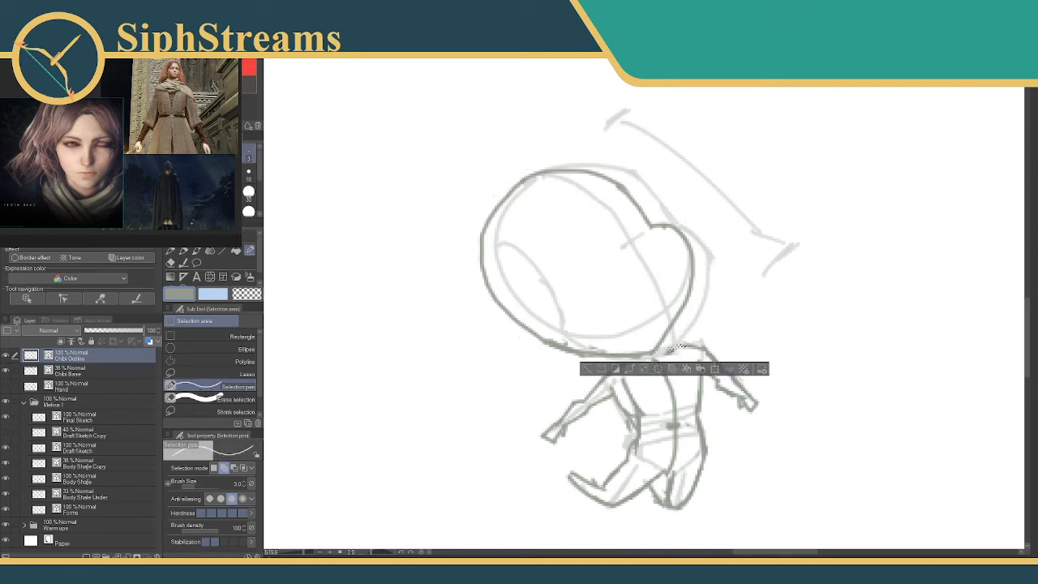
{"action": "left_click", "coordinate": [585, 371]}
Draw the missing neck and shoulder line beneath the shifted head with the Milli pen.
{"action": "key", "text": "p"}
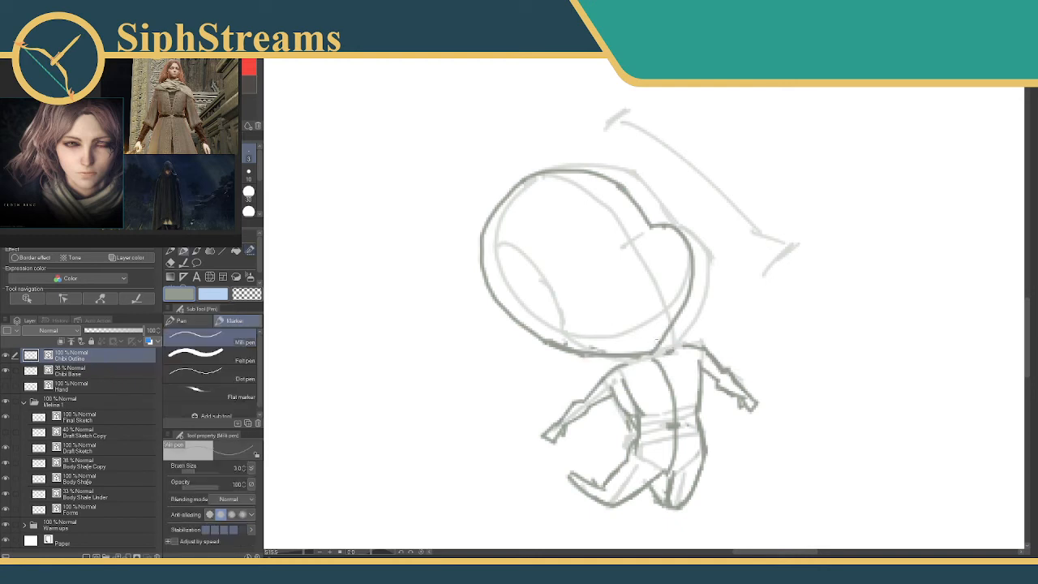
{"action": "left_click_drag", "start_coordinate": [625, 363], "coordinate": [656, 355]}
Add a layer named "Chibi Clothes" above Chibi Outline and lower Chibi Outline's opacity to about 36%.
{"action": "left_click", "coordinate": [89, 554]}
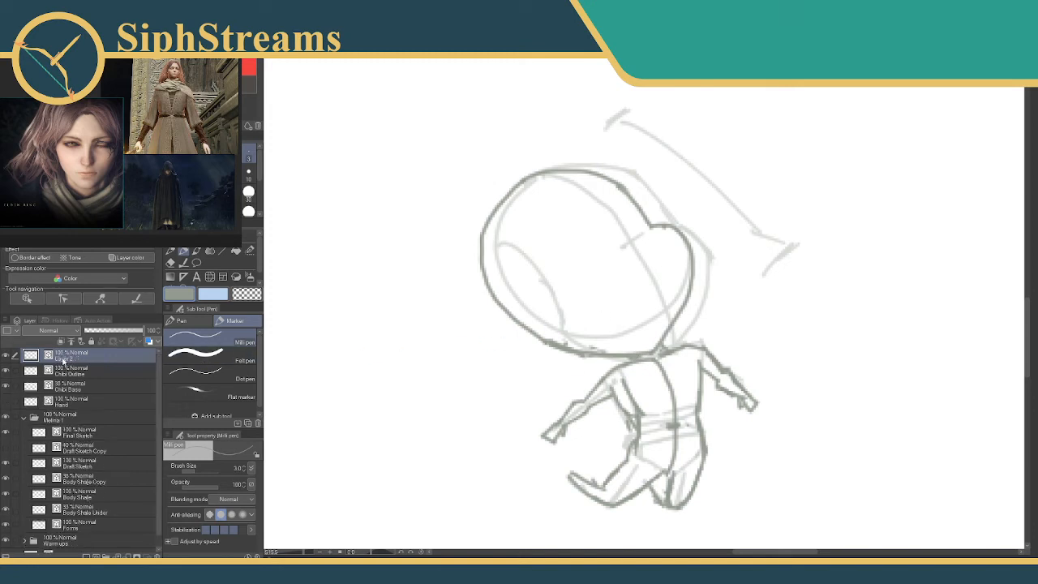
{"action": "double_click", "coordinate": [60, 358]}
{"action": "key", "text": "Escape"}
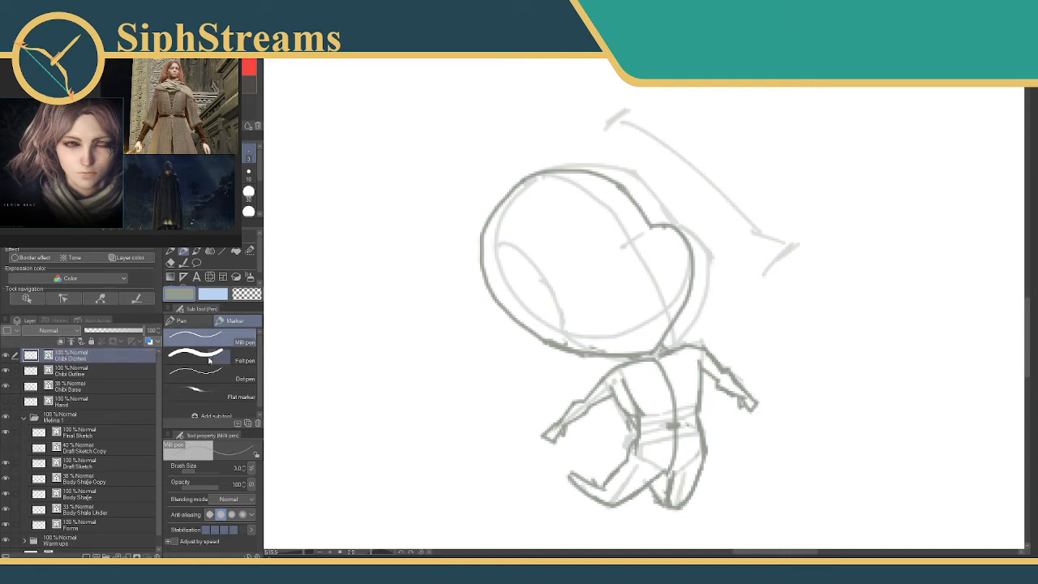
{"action": "left_click", "coordinate": [81, 371]}
{"action": "left_click_drag", "start_coordinate": [146, 331], "coordinate": [104, 330]}
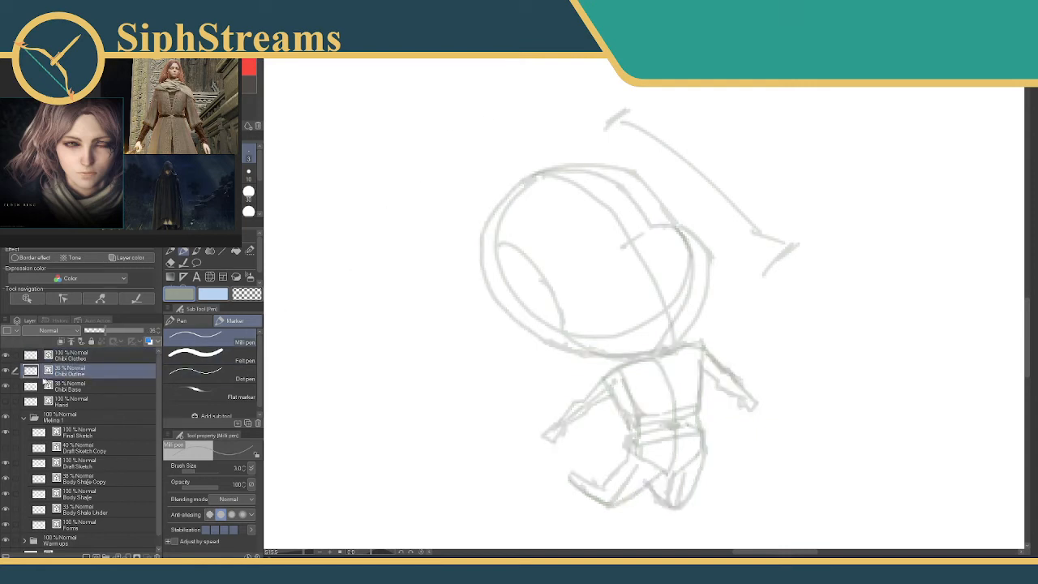
Compare with the Chibi Base layer, and draw a curved section line across the head's lower-left edge on Chibi Outline.
{"action": "left_click", "coordinate": [6, 386]}
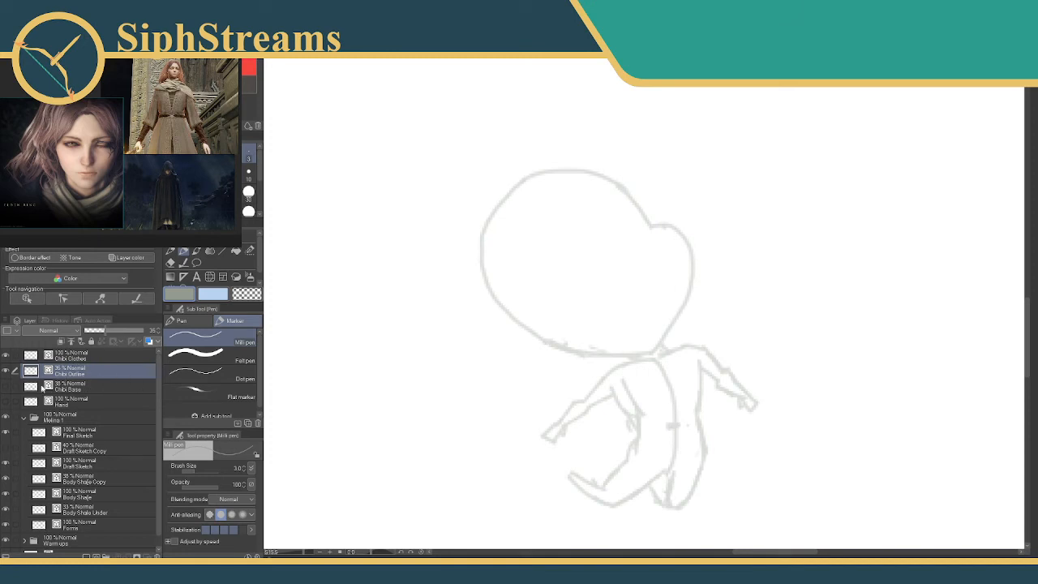
{"action": "left_click", "coordinate": [49, 388]}
{"action": "left_click", "coordinate": [6, 386]}
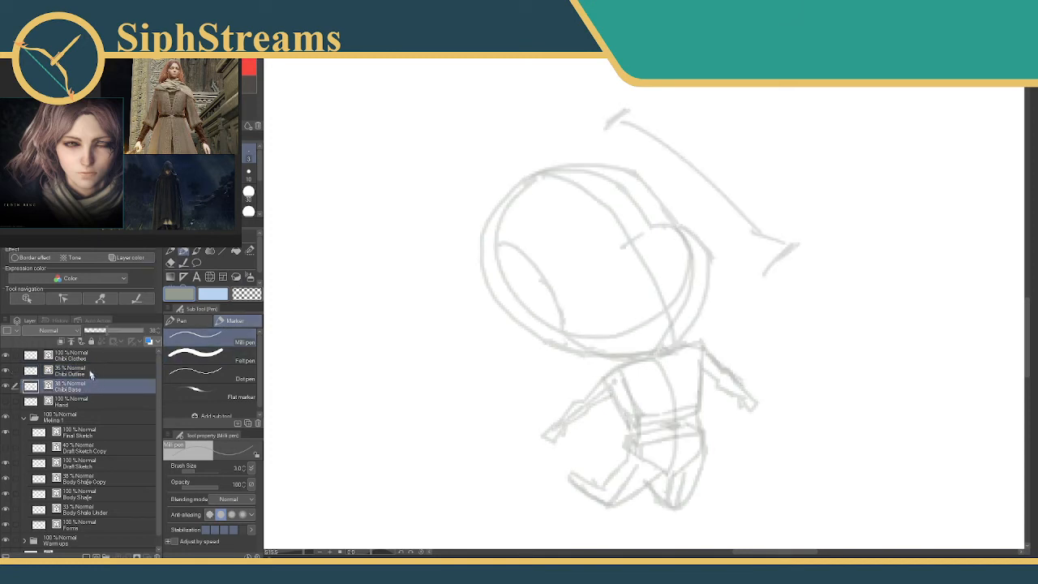
{"action": "key", "text": "alt+bracketright"}
{"action": "mouse_move", "coordinate": [484, 261]}
{"action": "left_mouse_down"}
{"action": "mouse_move", "coordinate": [543, 294]}
{"action": "mouse_move", "coordinate": [548, 337]}
{"action": "left_mouse_up"}
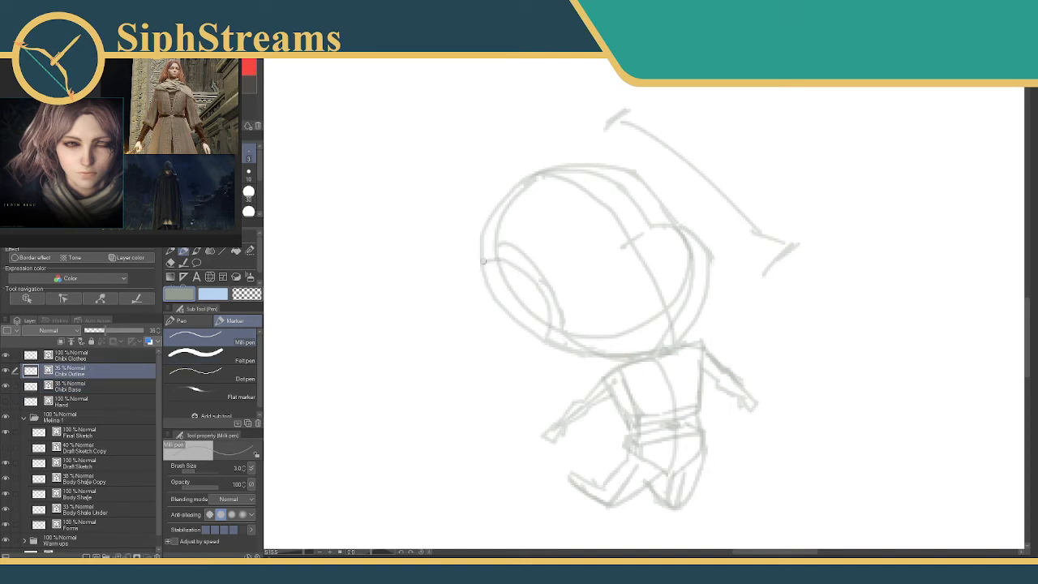
{"action": "mouse_move", "coordinate": [483, 261]}
{"action": "left_mouse_down"}
{"action": "mouse_move", "coordinate": [525, 289]}
{"action": "mouse_move", "coordinate": [542, 339]}
{"action": "left_mouse_up"}
{"action": "key", "text": "ctrl+z"}
Draw a curved guideline with a small cross mark over the head from the crown down to the chin.
{"action": "key", "text": "ctrl+z"}
{"action": "mouse_move", "coordinate": [495, 269]}
{"action": "left_mouse_down"}
{"action": "mouse_move", "coordinate": [527, 303]}
{"action": "mouse_move", "coordinate": [538, 338]}
{"action": "left_mouse_up"}
{"action": "mouse_move", "coordinate": [522, 186]}
{"action": "left_mouse_down"}
{"action": "mouse_move", "coordinate": [598, 226]}
{"action": "mouse_move", "coordinate": [635, 267]}
{"action": "mouse_move", "coordinate": [655, 339]}
{"action": "left_mouse_up"}
{"action": "key", "text": "ctrl+z"}
{"action": "mouse_move", "coordinate": [528, 184]}
{"action": "left_mouse_down"}
{"action": "mouse_move", "coordinate": [596, 235]}
{"action": "mouse_move", "coordinate": [622, 270]}
{"action": "mouse_move", "coordinate": [647, 343]}
{"action": "left_mouse_up"}
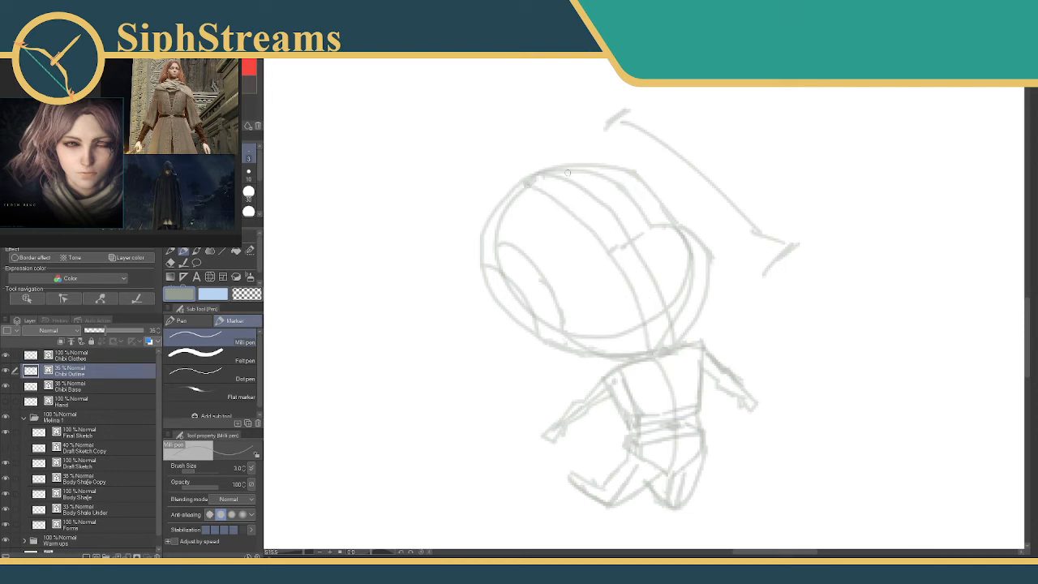
Retrace the crown of the head, hide the Chibi Base layer, and undo the extra face-side curve.
{"action": "mouse_move", "coordinate": [569, 170]}
{"action": "left_mouse_down"}
{"action": "mouse_move", "coordinate": [629, 185]}
{"action": "mouse_move", "coordinate": [657, 214]}
{"action": "left_mouse_up"}
{"action": "key", "text": "ctrl+z"}
{"action": "mouse_move", "coordinate": [574, 172]}
{"action": "left_mouse_down"}
{"action": "mouse_move", "coordinate": [616, 186]}
{"action": "mouse_move", "coordinate": [702, 255]}
{"action": "mouse_move", "coordinate": [690, 321]}
{"action": "mouse_move", "coordinate": [661, 347]}
{"action": "left_mouse_up"}
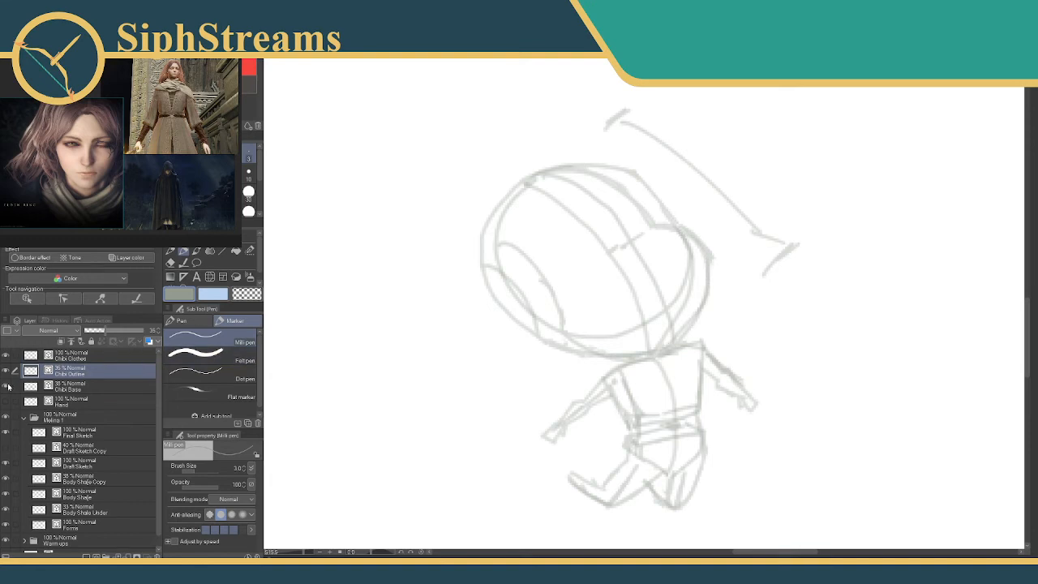
{"action": "left_click", "coordinate": [6, 386]}
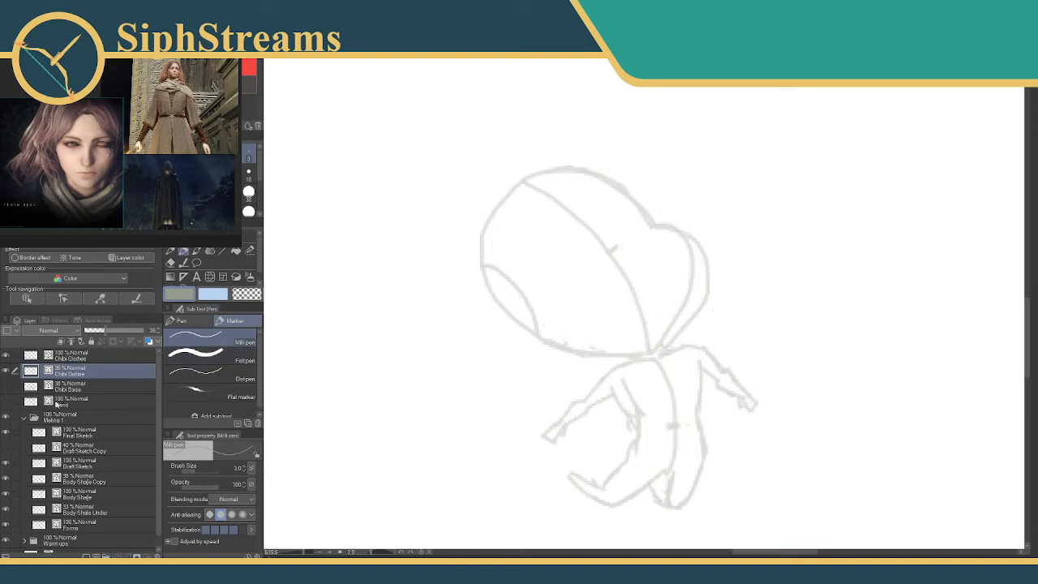
{"action": "key", "text": "ctrl+z"}
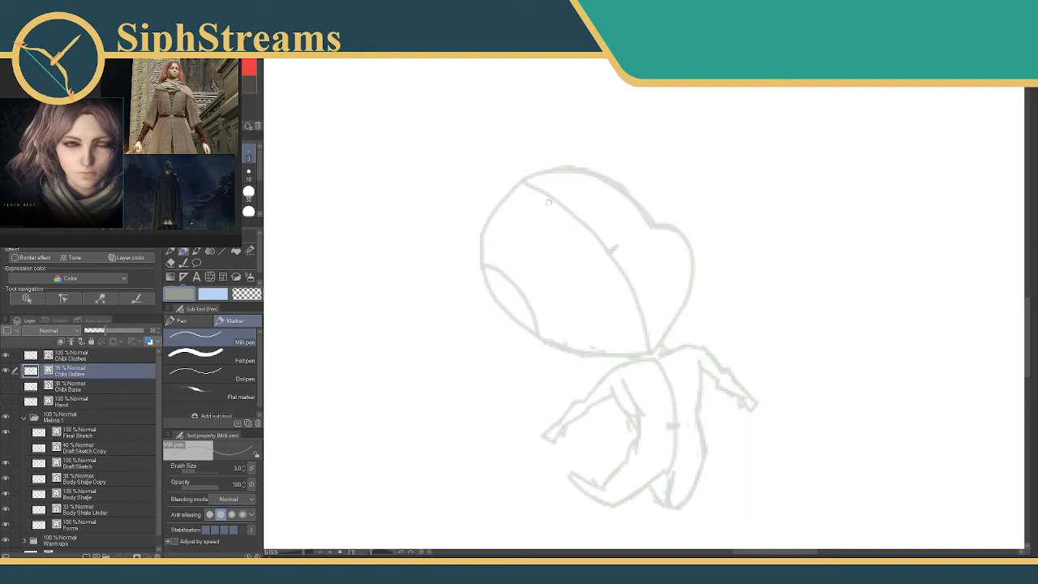
Draw a rounder curve from the back of the head to the chin and erase the old guideline it replaces.
{"action": "mouse_move", "coordinate": [498, 208]}
{"action": "left_mouse_down"}
{"action": "mouse_move", "coordinate": [560, 199]}
{"action": "mouse_move", "coordinate": [599, 222]}
{"action": "mouse_move", "coordinate": [636, 264]}
{"action": "mouse_move", "coordinate": [647, 347]}
{"action": "left_mouse_up"}
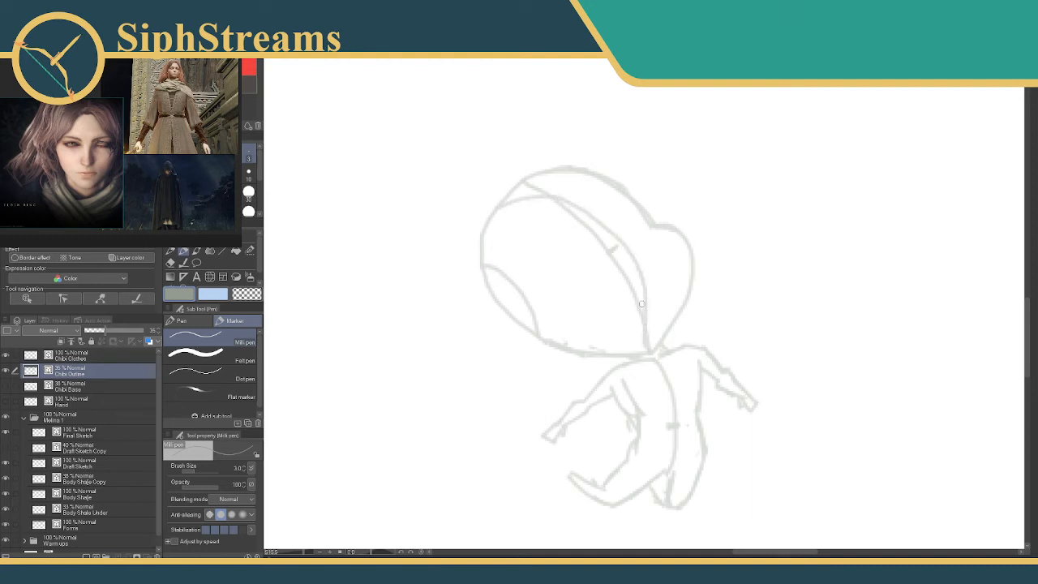
{"action": "key", "text": "e"}
{"action": "left_click", "coordinate": [641, 314]}
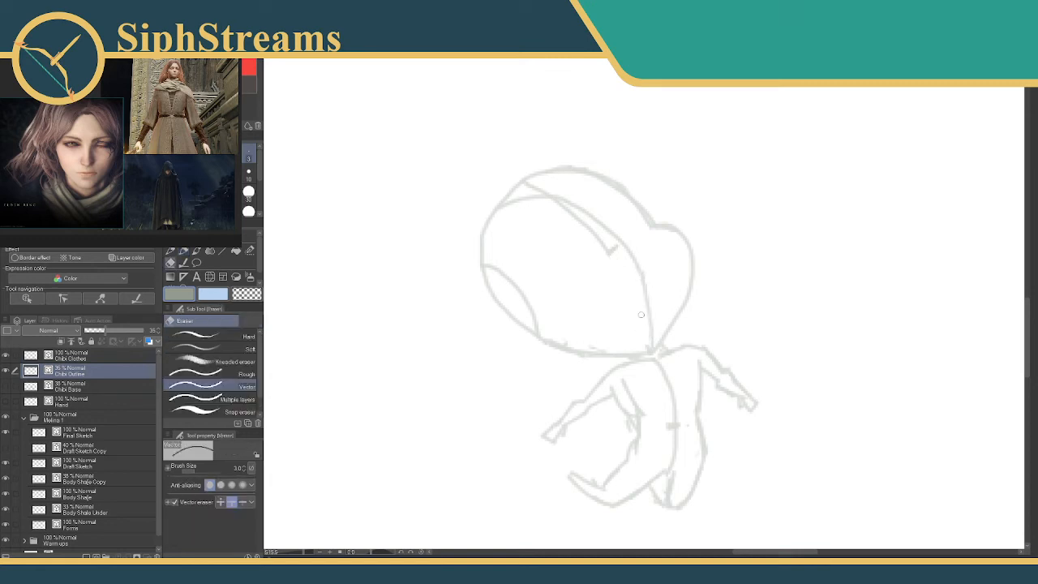
{"action": "left_click_drag", "start_coordinate": [595, 242], "coordinate": [605, 247]}
{"action": "key", "text": "p"}
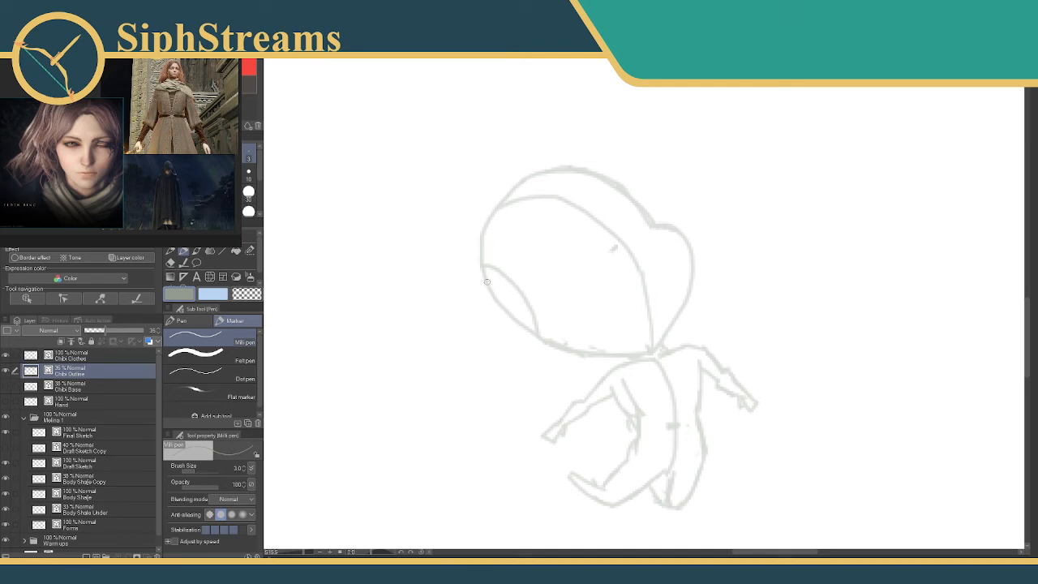
Draw two parallel curved lines over the head and a second curve beside the lower-left section line.
{"action": "mouse_move", "coordinate": [487, 282]}
{"action": "left_mouse_down"}
{"action": "mouse_move", "coordinate": [540, 305]}
{"action": "mouse_move", "coordinate": [553, 339]}
{"action": "mouse_move", "coordinate": [634, 209]}
{"action": "mouse_move", "coordinate": [586, 243]}
{"action": "mouse_move", "coordinate": [539, 307]}
{"action": "mouse_move", "coordinate": [570, 240]}
{"action": "mouse_move", "coordinate": [616, 199]}
{"action": "left_mouse_up"}
{"action": "key", "text": "ctrl+z"}
{"action": "key", "text": "ctrl+z"}
{"action": "key", "text": "ctrl+z"}
{"action": "key", "text": "ctrl+z"}
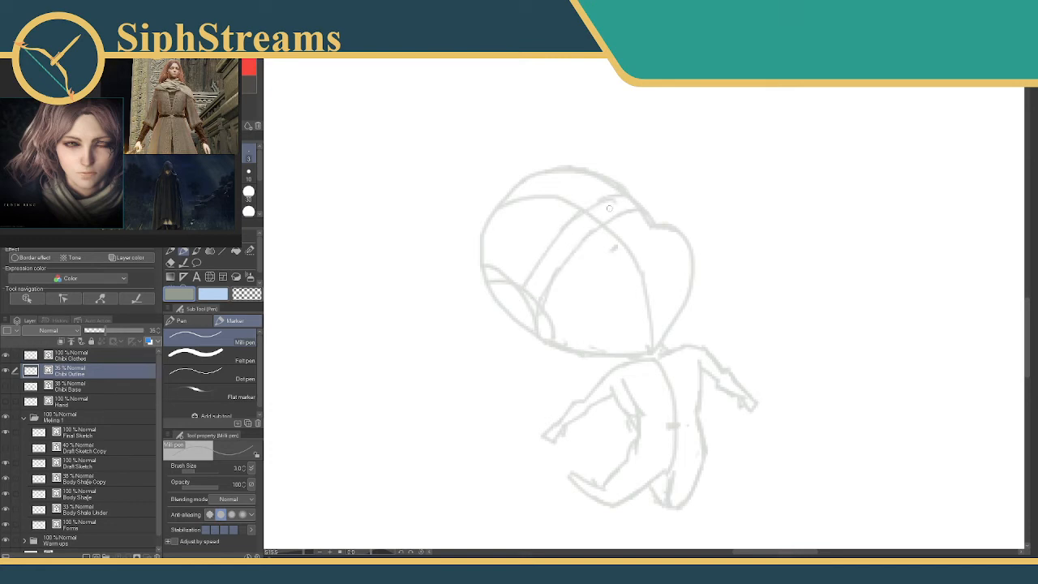
Rename the Chibi Clothes layer to "Chibi Detail".
{"action": "scroll", "coordinate": [429, 243], "scroll_direction": "down", "scroll_amount": 1}
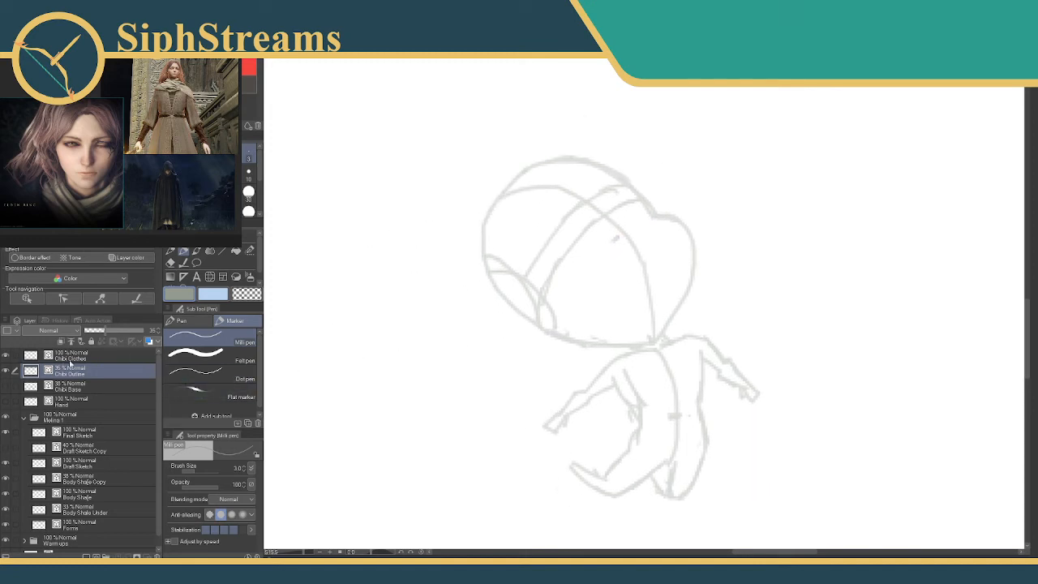
{"action": "left_click", "coordinate": [73, 356]}
{"action": "left_click", "coordinate": [193, 354]}
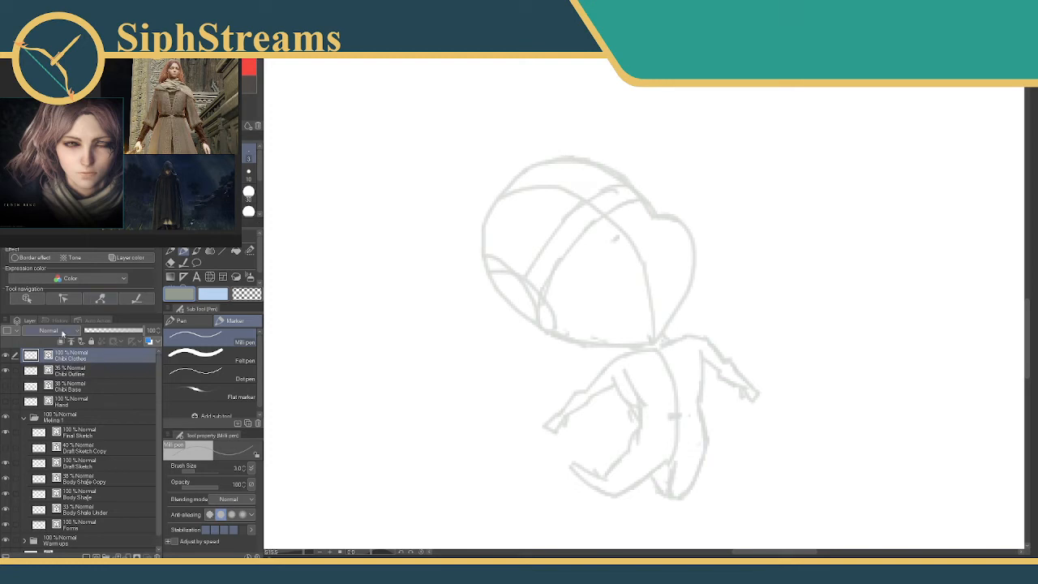
{"action": "double_click", "coordinate": [79, 361]}
{"action": "type", "text": "Chibi Details"}
{"action": "key", "text": "Return"}
Check the full-size outfit sketch, and draw the torso side, belt and skirt outline on the chibi in dark grey with the Milli pen.
{"action": "left_click_drag", "start_coordinate": [637, 327], "coordinate": [578, 299]}
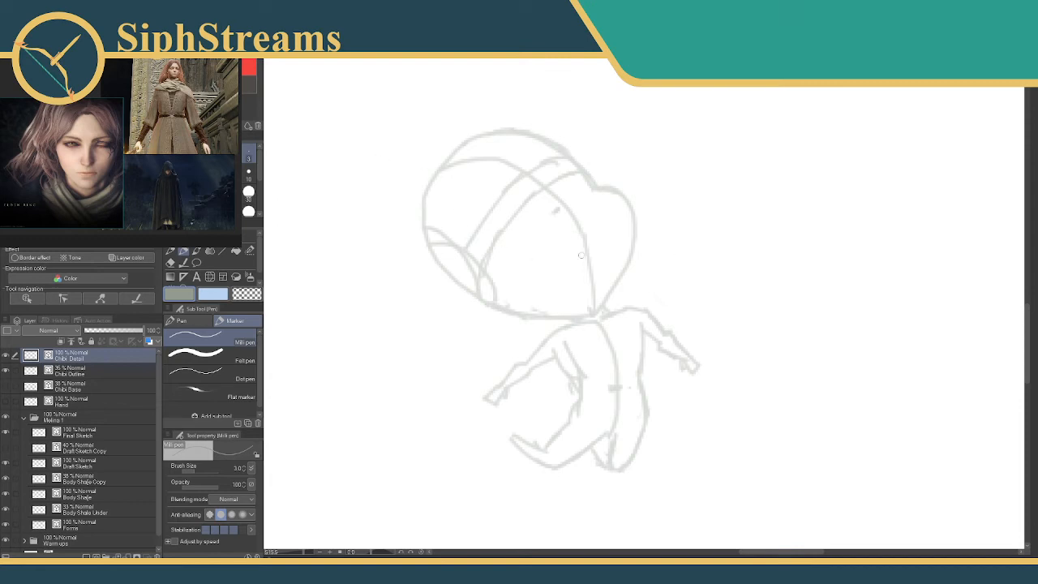
{"action": "mouse_move", "coordinate": [456, 275]}
{"action": "left_mouse_down"}
{"action": "mouse_move", "coordinate": [900, 218]}
{"action": "mouse_move", "coordinate": [760, 204]}
{"action": "mouse_move", "coordinate": [718, 224]}
{"action": "left_mouse_up"}
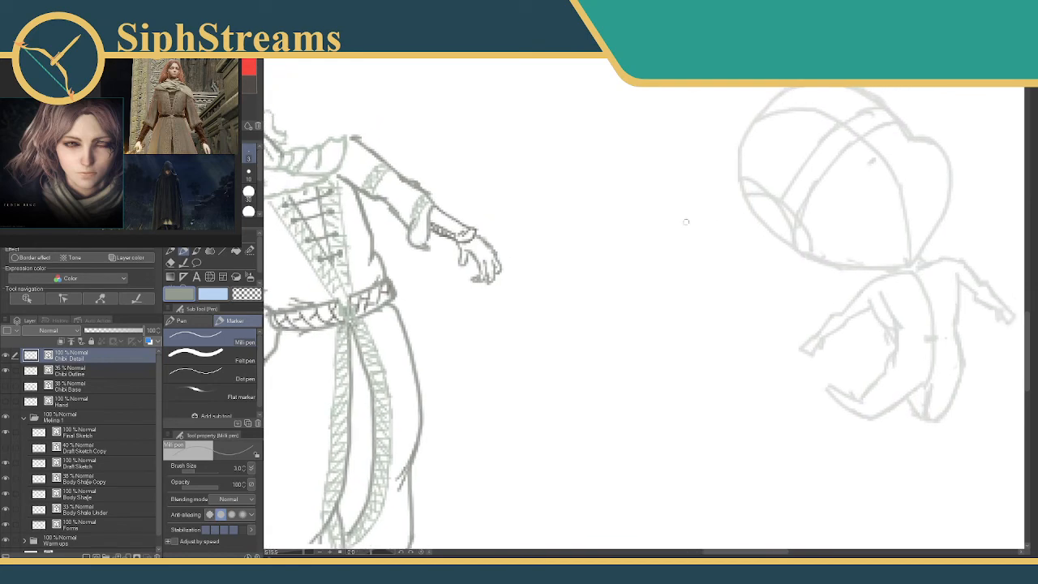
{"action": "mouse_move", "coordinate": [617, 226]}
{"action": "left_mouse_down"}
{"action": "mouse_move", "coordinate": [812, 214]}
{"action": "mouse_move", "coordinate": [425, 214]}
{"action": "mouse_move", "coordinate": [342, 243]}
{"action": "left_mouse_up"}
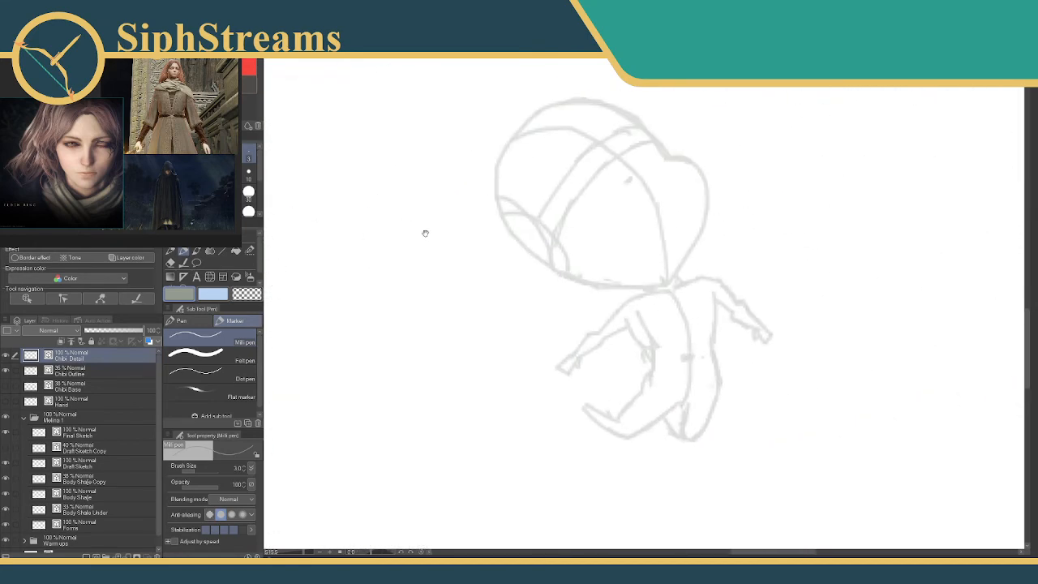
{"action": "mouse_move", "coordinate": [410, 222]}
{"action": "left_mouse_down"}
{"action": "mouse_move", "coordinate": [871, 209]}
{"action": "mouse_move", "coordinate": [380, 258]}
{"action": "mouse_move", "coordinate": [889, 229]}
{"action": "mouse_move", "coordinate": [553, 213]}
{"action": "mouse_move", "coordinate": [382, 375]}
{"action": "left_mouse_up"}
{"action": "left_click_drag", "start_coordinate": [417, 414], "coordinate": [383, 351]}
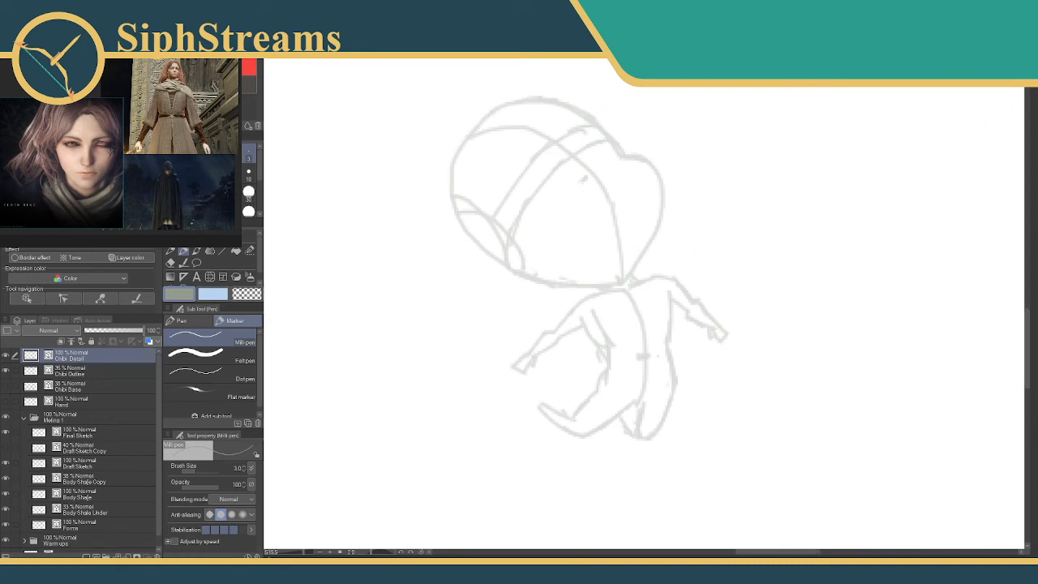
{"action": "left_click_drag", "start_coordinate": [303, 551], "coordinate": [307, 552]}
{"action": "left_click_drag", "start_coordinate": [441, 411], "coordinate": [390, 293]}
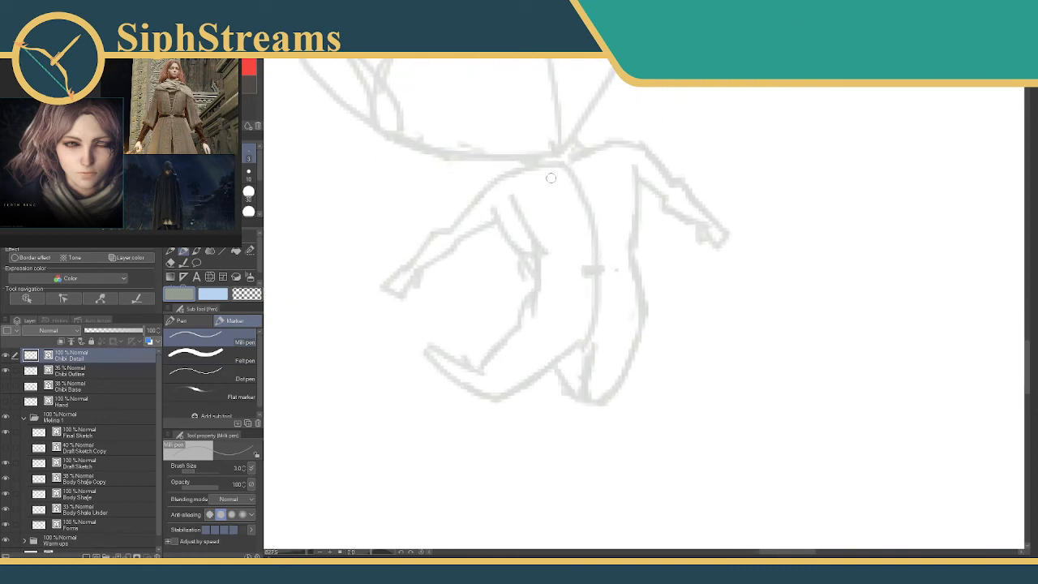
{"action": "left_click_drag", "start_coordinate": [497, 209], "coordinate": [535, 263]}
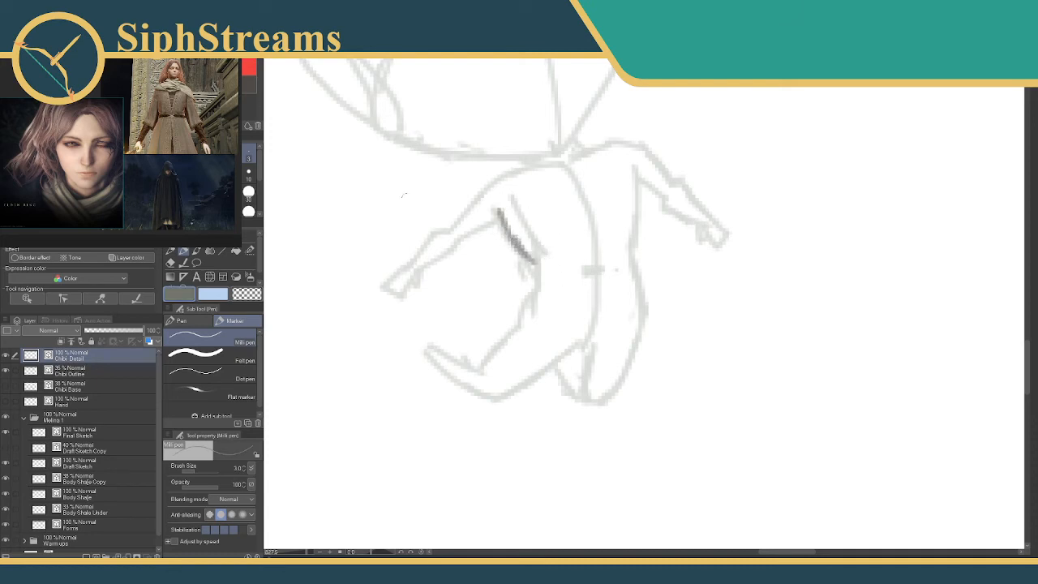
{"action": "mouse_move", "coordinate": [537, 265]}
{"action": "left_mouse_down"}
{"action": "mouse_move", "coordinate": [631, 251]}
{"action": "mouse_move", "coordinate": [640, 281]}
{"action": "mouse_move", "coordinate": [556, 284]}
{"action": "mouse_move", "coordinate": [588, 276]}
{"action": "mouse_move", "coordinate": [536, 288]}
{"action": "mouse_move", "coordinate": [482, 371]}
{"action": "left_mouse_up"}
{"action": "left_click", "coordinate": [213, 97]}
{"action": "mouse_move", "coordinate": [641, 282]}
{"action": "left_mouse_down"}
{"action": "mouse_move", "coordinate": [646, 347]}
{"action": "mouse_move", "coordinate": [606, 405]}
{"action": "left_mouse_up"}
{"action": "mouse_move", "coordinate": [634, 369]}
{"action": "left_mouse_down"}
{"action": "mouse_move", "coordinate": [595, 412]}
{"action": "mouse_move", "coordinate": [607, 399]}
{"action": "mouse_move", "coordinate": [594, 408]}
{"action": "mouse_move", "coordinate": [483, 373]}
{"action": "left_mouse_up"}
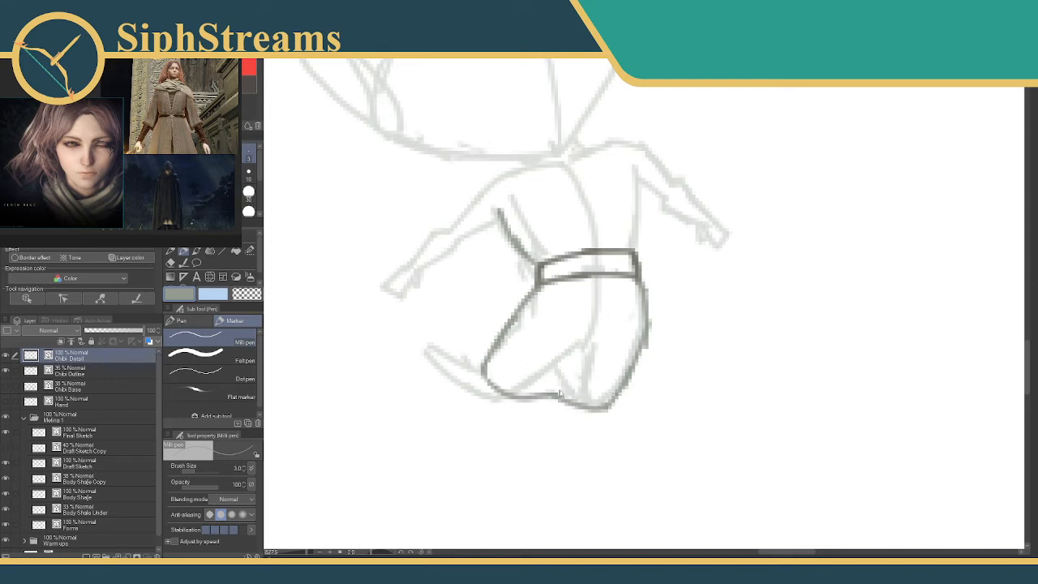
Undo the skirt's hem strokes and redraw the hem with a dip between the legs.
{"action": "key", "text": "ctrl+z"}
{"action": "mouse_move", "coordinate": [577, 403]}
{"action": "left_mouse_down"}
{"action": "mouse_move", "coordinate": [540, 386]}
{"action": "mouse_move", "coordinate": [485, 406]}
{"action": "mouse_move", "coordinate": [493, 371]}
{"action": "mouse_move", "coordinate": [538, 368]}
{"action": "mouse_move", "coordinate": [485, 372]}
{"action": "mouse_move", "coordinate": [550, 402]}
{"action": "mouse_move", "coordinate": [558, 392]}
{"action": "mouse_move", "coordinate": [548, 360]}
{"action": "mouse_move", "coordinate": [544, 404]}
{"action": "left_mouse_up"}
{"action": "key", "text": "ctrl+z"}
{"action": "key", "text": "ctrl+z"}
{"action": "key", "text": "ctrl+z"}
{"action": "key", "text": "ctrl+z"}
{"action": "key", "text": "ctrl+z"}
{"action": "key", "text": "e"}
{"action": "key", "text": "p"}
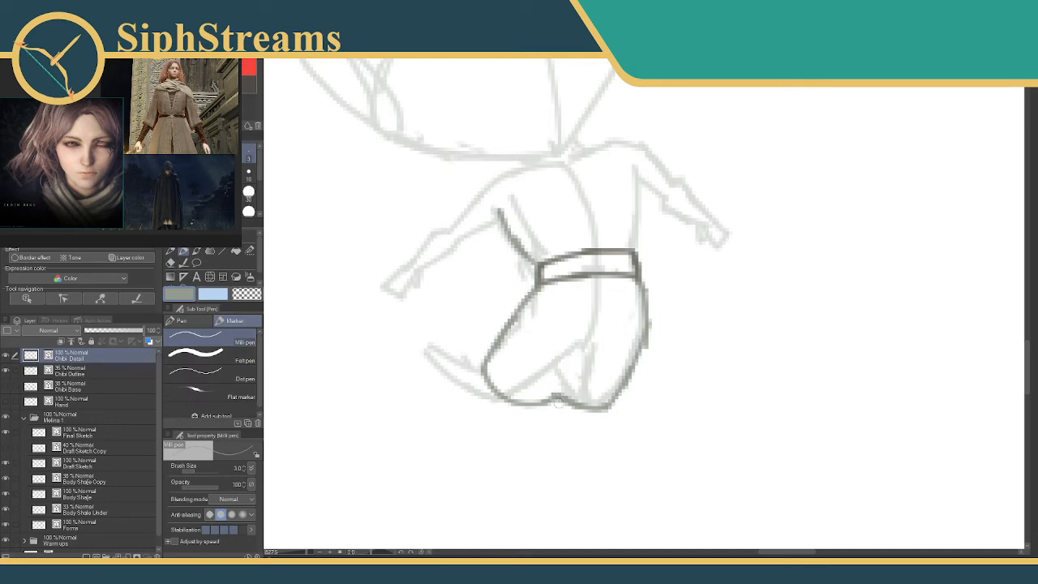
Reshape the skirt around the bent knee with a fuller bulge and a shifted hem dip, erasing the surplus lines.
{"action": "mouse_move", "coordinate": [539, 389]}
{"action": "left_mouse_down"}
{"action": "mouse_move", "coordinate": [509, 392]}
{"action": "mouse_move", "coordinate": [504, 334]}
{"action": "left_mouse_up"}
{"action": "key", "text": "e"}
{"action": "mouse_move", "coordinate": [534, 399]}
{"action": "left_mouse_down"}
{"action": "mouse_move", "coordinate": [481, 339]}
{"action": "mouse_move", "coordinate": [485, 368]}
{"action": "mouse_move", "coordinate": [477, 342]}
{"action": "mouse_move", "coordinate": [489, 328]}
{"action": "mouse_move", "coordinate": [478, 343]}
{"action": "mouse_move", "coordinate": [483, 310]}
{"action": "mouse_move", "coordinate": [535, 276]}
{"action": "left_mouse_up"}
{"action": "key", "text": "p"}
{"action": "key", "text": "e"}
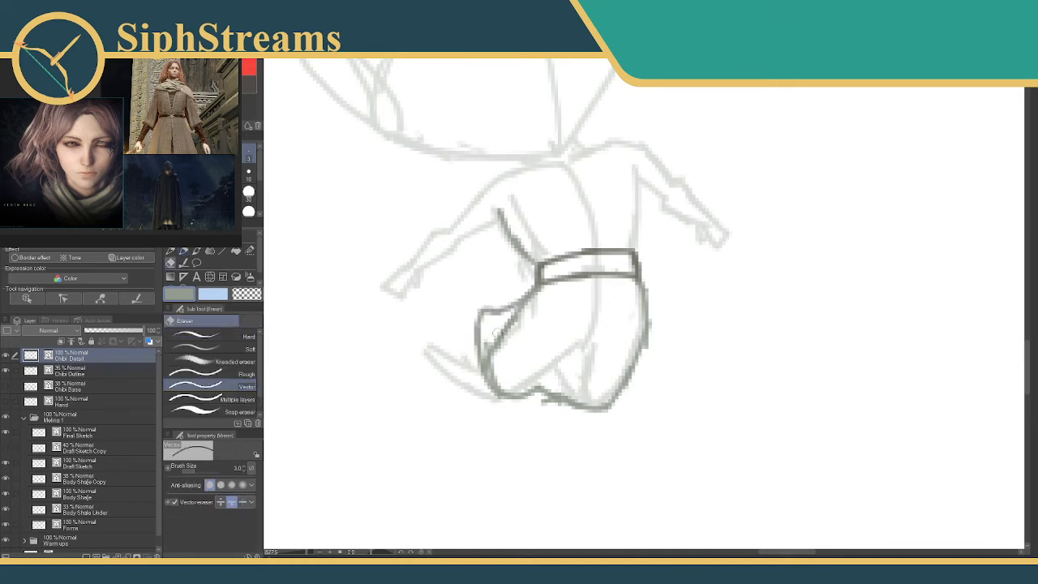
{"action": "mouse_move", "coordinate": [497, 333]}
{"action": "left_mouse_down"}
{"action": "mouse_move", "coordinate": [503, 366]}
{"action": "mouse_move", "coordinate": [523, 313]}
{"action": "left_mouse_up"}
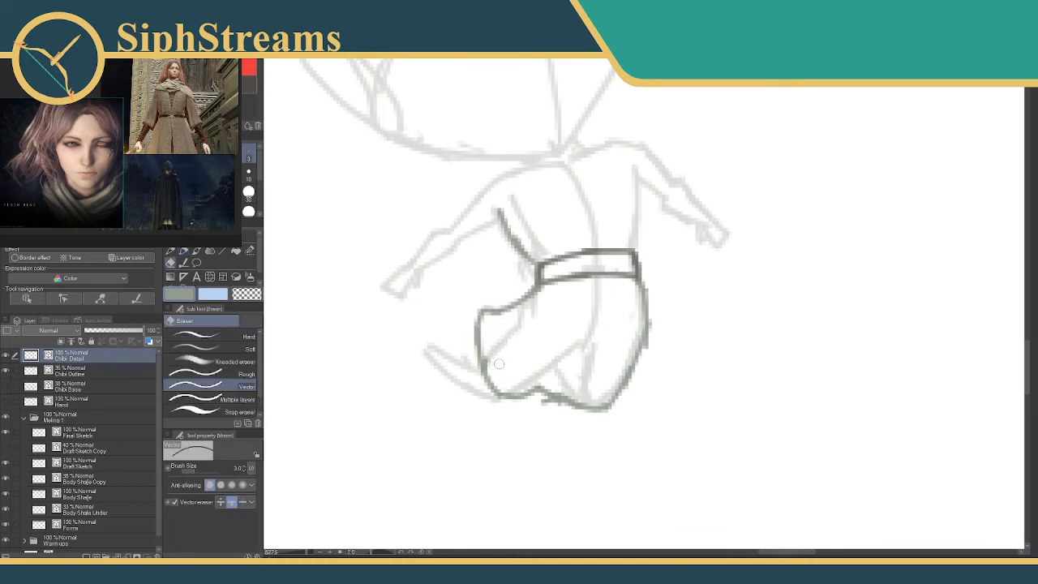
{"action": "key", "text": "p"}
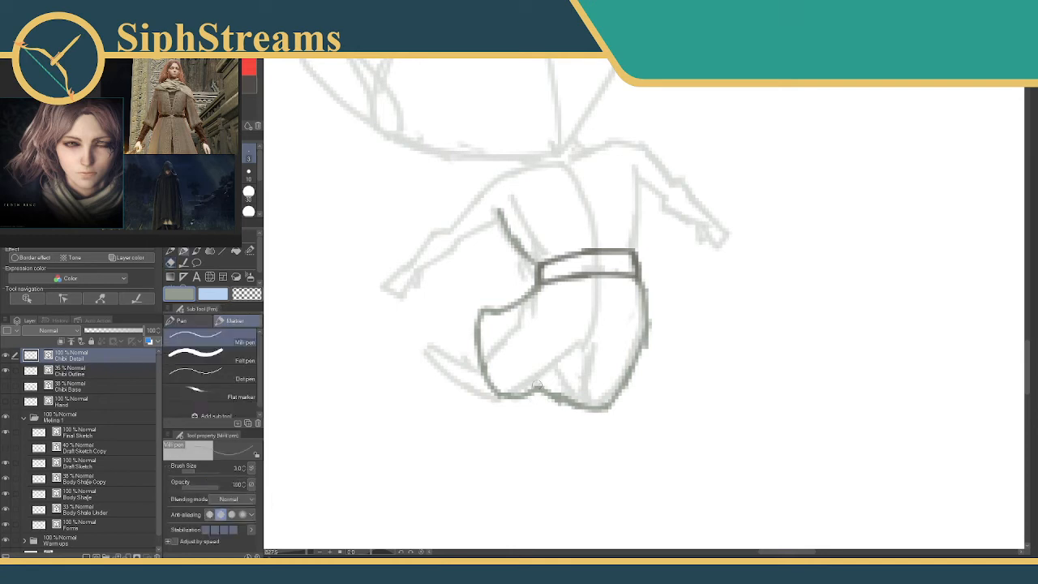
Add short fold lines at the hem dip and at the top of the knee bulge.
{"action": "left_click_drag", "start_coordinate": [534, 387], "coordinate": [578, 355]}
{"action": "key", "text": "ctrl+z"}
{"action": "mouse_move", "coordinate": [537, 389]}
{"action": "left_mouse_down"}
{"action": "mouse_move", "coordinate": [561, 366]}
{"action": "mouse_move", "coordinate": [573, 383]}
{"action": "left_mouse_up"}
{"action": "key", "text": "ctrl+z"}
{"action": "mouse_move", "coordinate": [503, 313]}
{"action": "left_mouse_down"}
{"action": "mouse_move", "coordinate": [492, 343]}
{"action": "mouse_move", "coordinate": [497, 330]}
{"action": "left_mouse_up"}
{"action": "key", "text": "ctrl+z"}
Draw the upper edge of the trailing lower leg behind the skirt and outline its pointed foot.
{"action": "mouse_move", "coordinate": [600, 306]}
{"action": "left_mouse_down"}
{"action": "mouse_move", "coordinate": [579, 292]}
{"action": "mouse_move", "coordinate": [630, 282]}
{"action": "left_mouse_up"}
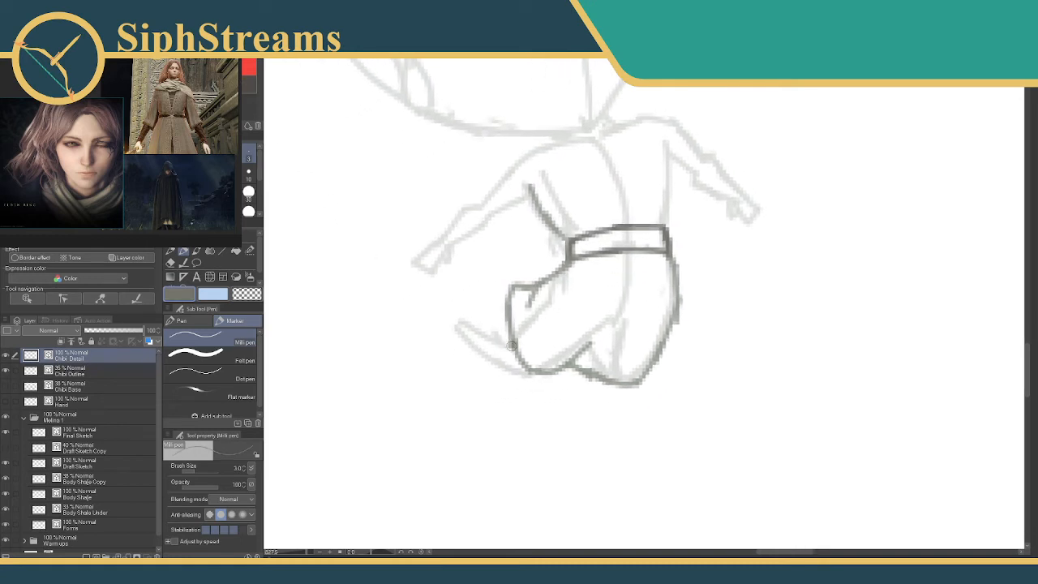
{"action": "left_click_drag", "start_coordinate": [511, 347], "coordinate": [468, 309]}
{"action": "key", "text": "ctrl+z"}
{"action": "left_click_drag", "start_coordinate": [510, 348], "coordinate": [455, 314]}
{"action": "key", "text": "ctrl+z"}
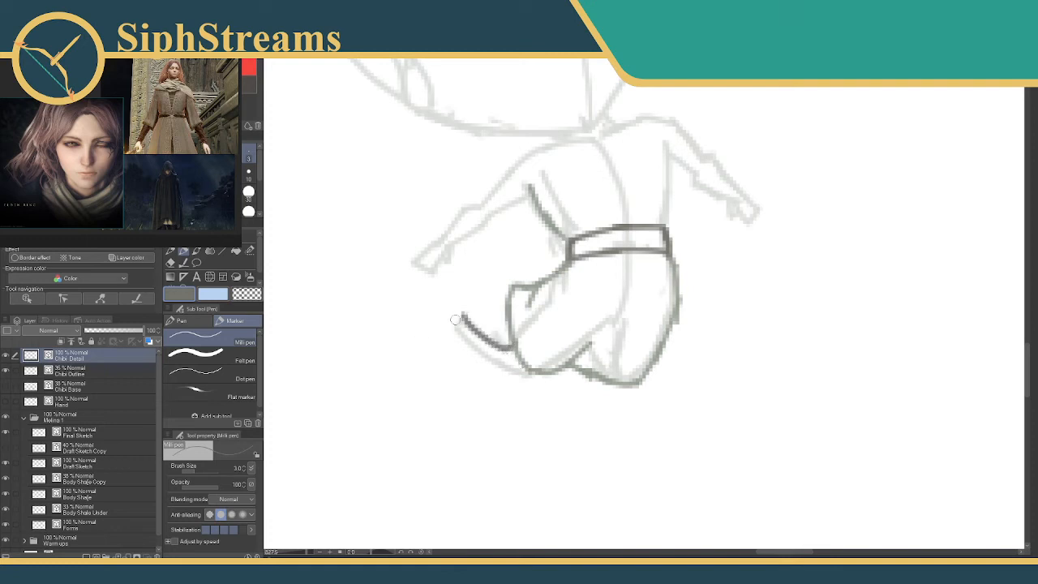
{"action": "mouse_move", "coordinate": [462, 314]}
{"action": "left_mouse_down"}
{"action": "mouse_move", "coordinate": [420, 361]}
{"action": "mouse_move", "coordinate": [449, 364]}
{"action": "mouse_move", "coordinate": [458, 344]}
{"action": "mouse_move", "coordinate": [483, 372]}
{"action": "mouse_move", "coordinate": [532, 365]}
{"action": "left_mouse_up"}
{"action": "key", "text": "ctrl+z"}
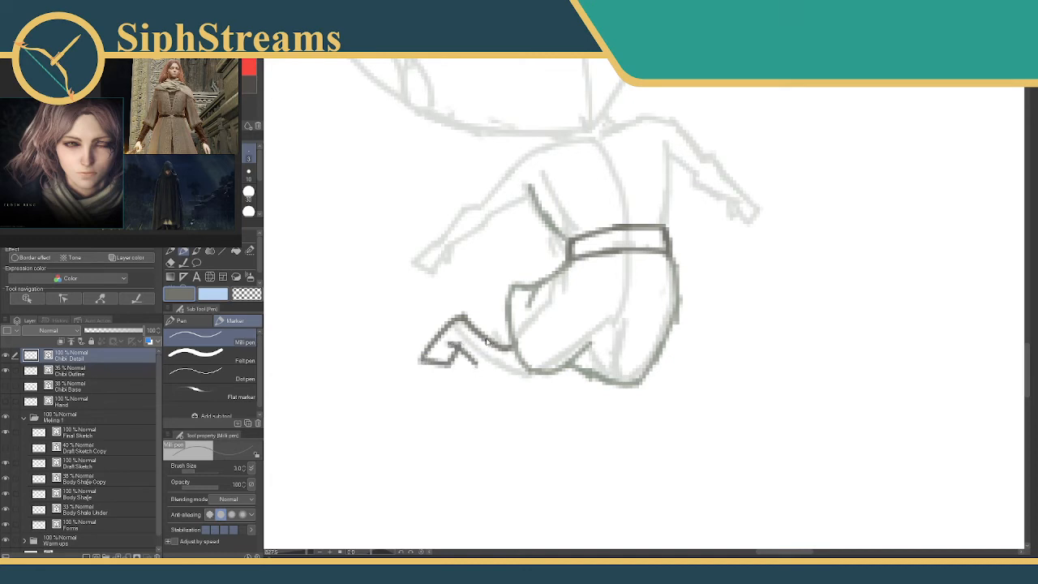
Draw the trailing leg's lower edge up to the skirt and clean up the ankle lines.
{"action": "mouse_move", "coordinate": [461, 316]}
{"action": "left_mouse_down"}
{"action": "mouse_move", "coordinate": [512, 331]}
{"action": "mouse_move", "coordinate": [486, 351]}
{"action": "mouse_move", "coordinate": [520, 360]}
{"action": "left_mouse_up"}
{"action": "key", "text": "e"}
{"action": "key", "text": "p"}
{"action": "mouse_move", "coordinate": [459, 332]}
{"action": "left_mouse_down"}
{"action": "mouse_move", "coordinate": [516, 360]}
{"action": "mouse_move", "coordinate": [450, 362]}
{"action": "mouse_move", "coordinate": [455, 346]}
{"action": "left_mouse_up"}
{"action": "key", "text": "e"}
{"action": "key", "text": "p"}
{"action": "key", "text": "e"}
{"action": "key", "text": "p"}
Switch to a light green and draw the scarf's wide loop around the neck and shoulders.
{"action": "scroll", "coordinate": [516, 327], "scroll_direction": "up", "scroll_amount": 5}
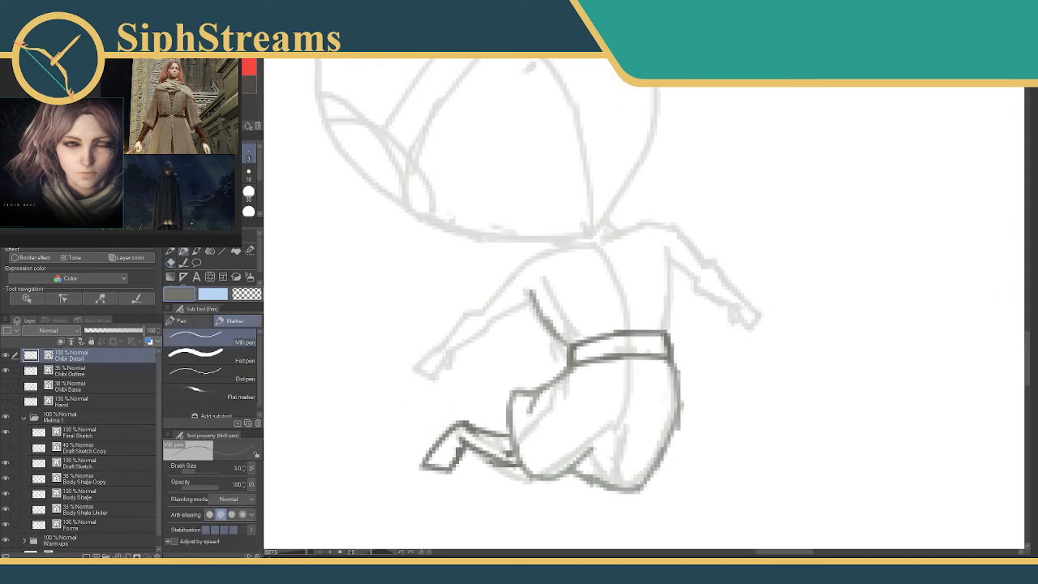
{"action": "left_click", "coordinate": [59, 171]}
{"action": "left_click", "coordinate": [58, 146]}
{"action": "mouse_move", "coordinate": [574, 247]}
{"action": "left_mouse_down"}
{"action": "mouse_move", "coordinate": [529, 253]}
{"action": "mouse_move", "coordinate": [541, 266]}
{"action": "mouse_move", "coordinate": [523, 266]}
{"action": "mouse_move", "coordinate": [520, 283]}
{"action": "mouse_move", "coordinate": [563, 285]}
{"action": "mouse_move", "coordinate": [546, 275]}
{"action": "mouse_move", "coordinate": [554, 285]}
{"action": "mouse_move", "coordinate": [625, 267]}
{"action": "left_mouse_up"}
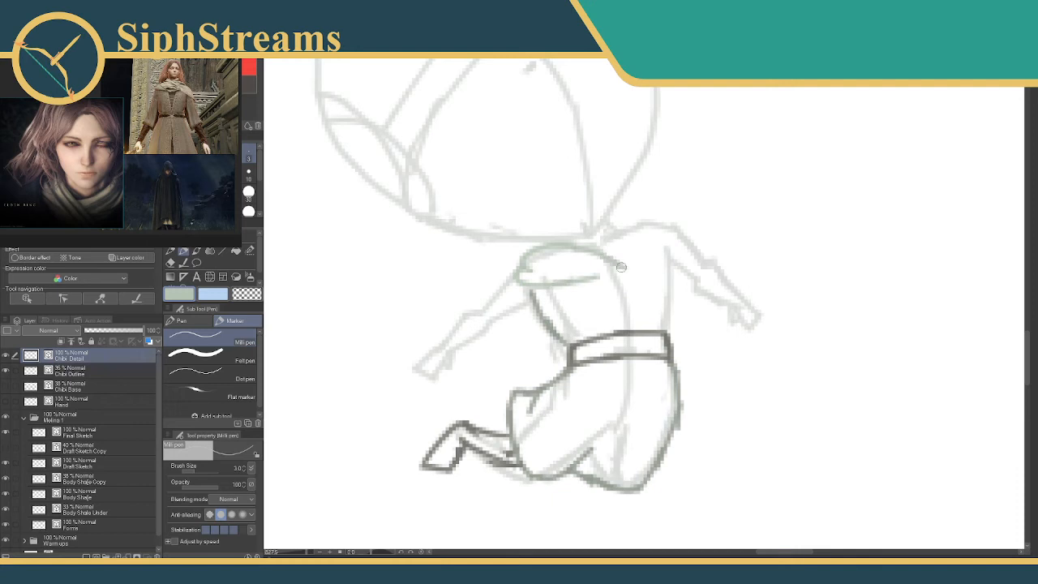
{"action": "key", "text": "ctrl+z"}
{"action": "mouse_move", "coordinate": [571, 247]}
{"action": "left_mouse_down"}
{"action": "mouse_move", "coordinate": [634, 253]}
{"action": "mouse_move", "coordinate": [608, 246]}
{"action": "mouse_move", "coordinate": [643, 266]}
{"action": "mouse_move", "coordinate": [641, 257]}
{"action": "mouse_move", "coordinate": [602, 268]}
{"action": "mouse_move", "coordinate": [615, 270]}
{"action": "mouse_move", "coordinate": [527, 275]}
{"action": "mouse_move", "coordinate": [523, 266]}
{"action": "mouse_move", "coordinate": [568, 259]}
{"action": "mouse_move", "coordinate": [559, 250]}
{"action": "mouse_move", "coordinate": [586, 255]}
{"action": "mouse_move", "coordinate": [630, 238]}
{"action": "mouse_move", "coordinate": [615, 241]}
{"action": "mouse_move", "coordinate": [613, 228]}
{"action": "mouse_move", "coordinate": [612, 240]}
{"action": "mouse_move", "coordinate": [630, 227]}
{"action": "mouse_move", "coordinate": [635, 237]}
{"action": "mouse_move", "coordinate": [633, 225]}
{"action": "mouse_move", "coordinate": [652, 243]}
{"action": "left_mouse_up"}
Draw the scarf's small upright folds at the far shoulder and erase the overlapping lines.
{"action": "key", "text": "e"}
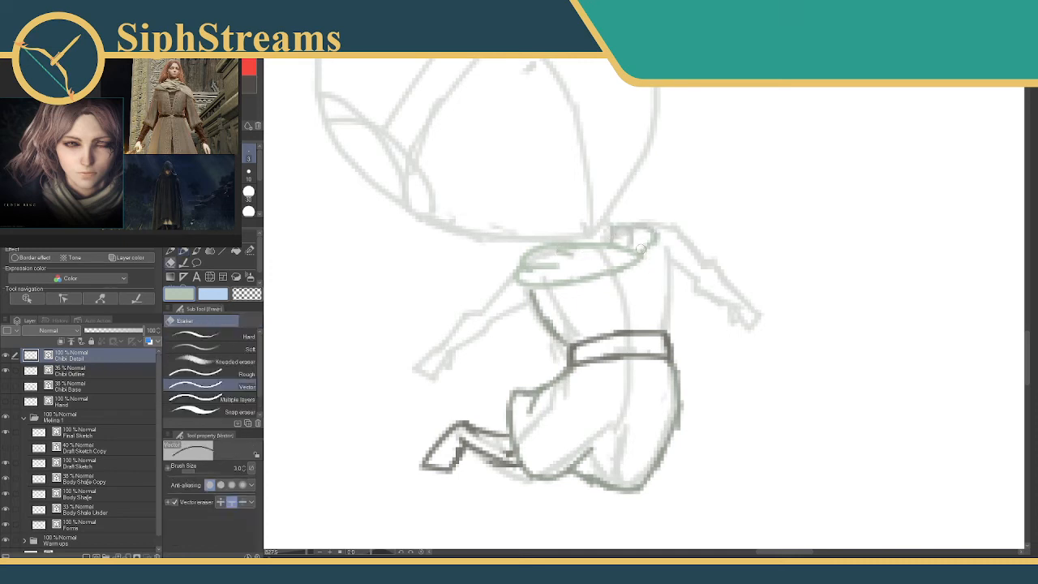
{"action": "left_click", "coordinate": [645, 245]}
{"action": "key", "text": "p"}
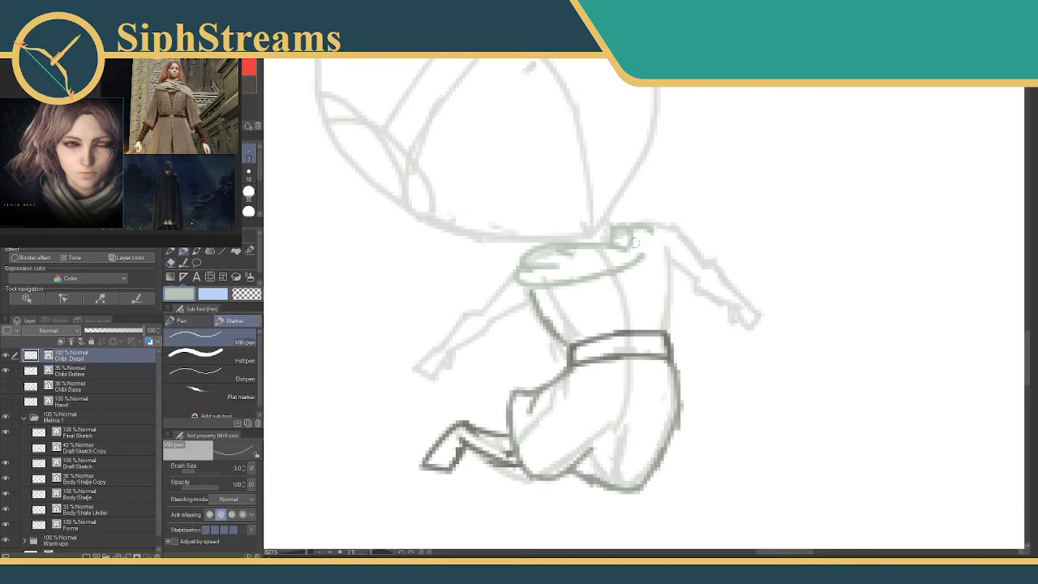
{"action": "left_click_drag", "start_coordinate": [644, 235], "coordinate": [633, 247]}
{"action": "left_click_drag", "start_coordinate": [614, 233], "coordinate": [645, 230]}
{"action": "key", "text": "e"}
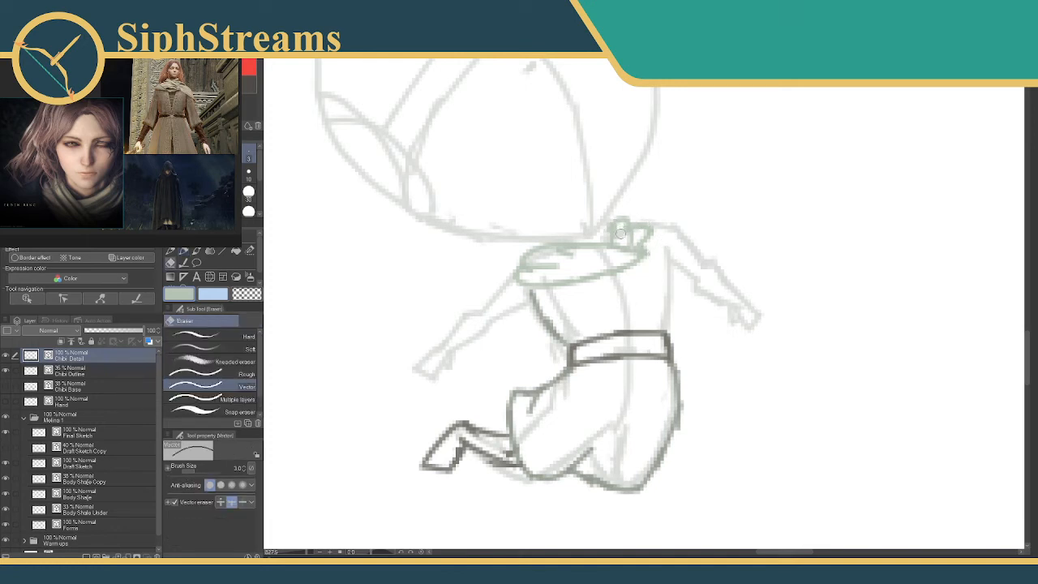
{"action": "key", "text": "p"}
{"action": "key", "text": "e"}
{"action": "key", "text": "p"}
{"action": "key", "text": "e"}
{"action": "key", "text": "p"}
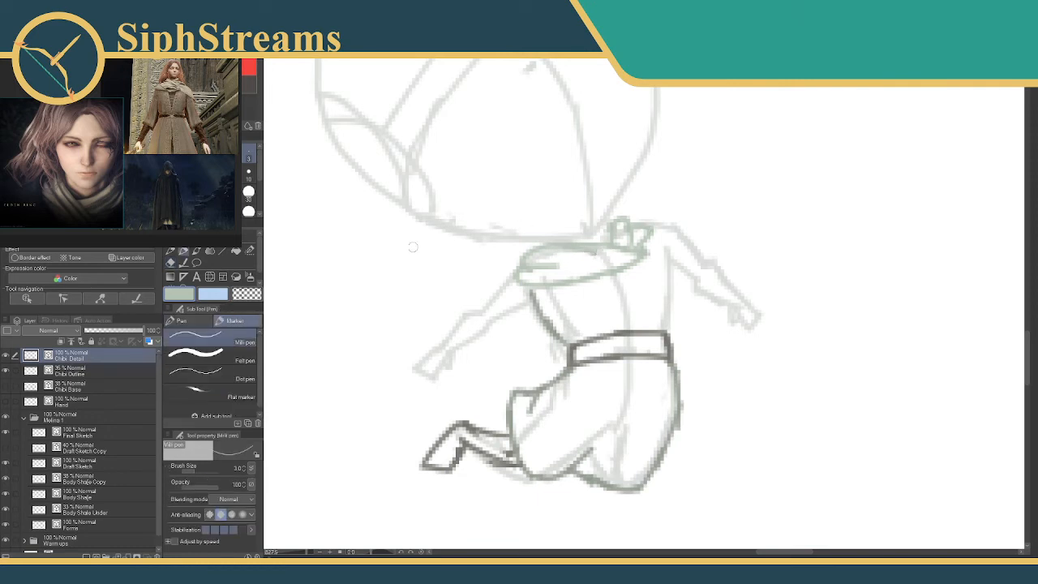
Switch back to dark grey and draw both flared sleeves and the far side of the torso down to the belt.
{"action": "left_click", "coordinate": [81, 150]}
{"action": "mouse_move", "coordinate": [517, 270]}
{"action": "left_mouse_down"}
{"action": "mouse_move", "coordinate": [465, 320]}
{"action": "mouse_move", "coordinate": [471, 353]}
{"action": "mouse_move", "coordinate": [535, 306]}
{"action": "left_mouse_up"}
{"action": "key", "text": "ctrl+z"}
{"action": "mouse_move", "coordinate": [646, 225]}
{"action": "left_mouse_down"}
{"action": "mouse_move", "coordinate": [726, 272]}
{"action": "mouse_move", "coordinate": [718, 259]}
{"action": "mouse_move", "coordinate": [710, 317]}
{"action": "mouse_move", "coordinate": [680, 269]}
{"action": "mouse_move", "coordinate": [686, 281]}
{"action": "mouse_move", "coordinate": [657, 262]}
{"action": "mouse_move", "coordinate": [661, 330]}
{"action": "mouse_move", "coordinate": [669, 253]}
{"action": "mouse_move", "coordinate": [665, 328]}
{"action": "left_mouse_up"}
{"action": "key", "text": "ctrl+z"}
{"action": "key", "text": "ctrl+z"}
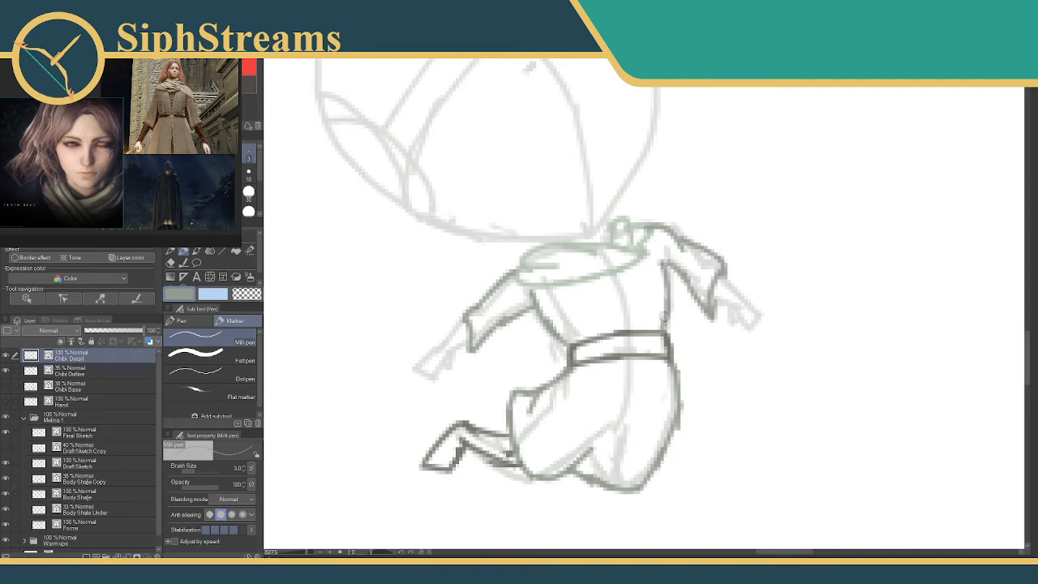
{"action": "left_click_drag", "start_coordinate": [489, 273], "coordinate": [524, 252]}
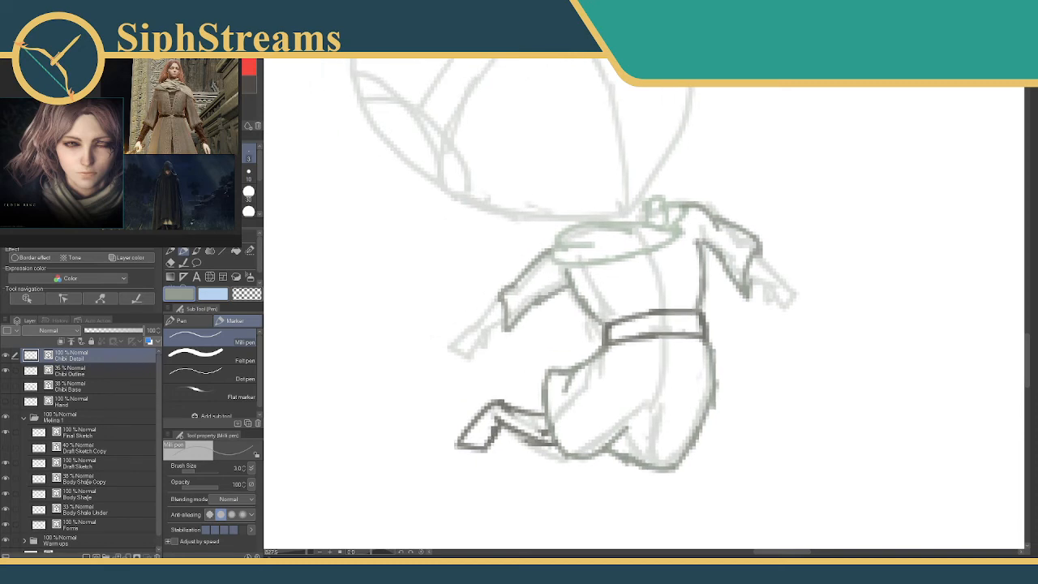
Draw both forearms emerging from the sleeves in dark grey and outline the hands in light green.
{"action": "left_click", "coordinate": [81, 138]}
{"action": "mouse_move", "coordinate": [492, 313]}
{"action": "left_mouse_down"}
{"action": "mouse_move", "coordinate": [510, 295]}
{"action": "mouse_move", "coordinate": [476, 328]}
{"action": "mouse_move", "coordinate": [492, 339]}
{"action": "mouse_move", "coordinate": [517, 310]}
{"action": "left_mouse_up"}
{"action": "left_click", "coordinate": [81, 154]}
{"action": "mouse_move", "coordinate": [649, 242]}
{"action": "left_mouse_down"}
{"action": "mouse_move", "coordinate": [500, 228]}
{"action": "mouse_move", "coordinate": [630, 247]}
{"action": "mouse_move", "coordinate": [660, 271]}
{"action": "mouse_move", "coordinate": [613, 262]}
{"action": "mouse_move", "coordinate": [669, 280]}
{"action": "mouse_move", "coordinate": [658, 289]}
{"action": "mouse_move", "coordinate": [634, 274]}
{"action": "mouse_move", "coordinate": [642, 286]}
{"action": "left_mouse_up"}
{"action": "key", "text": "ctrl+z"}
{"action": "left_click", "coordinate": [244, 80]}
{"action": "left_click_drag", "start_coordinate": [498, 286], "coordinate": [653, 243]}
{"action": "mouse_move", "coordinate": [475, 281]}
{"action": "left_mouse_down"}
{"action": "mouse_move", "coordinate": [482, 296]}
{"action": "mouse_move", "coordinate": [511, 274]}
{"action": "mouse_move", "coordinate": [497, 285]}
{"action": "left_mouse_up"}
{"action": "left_click_drag", "start_coordinate": [579, 252], "coordinate": [400, 283]}
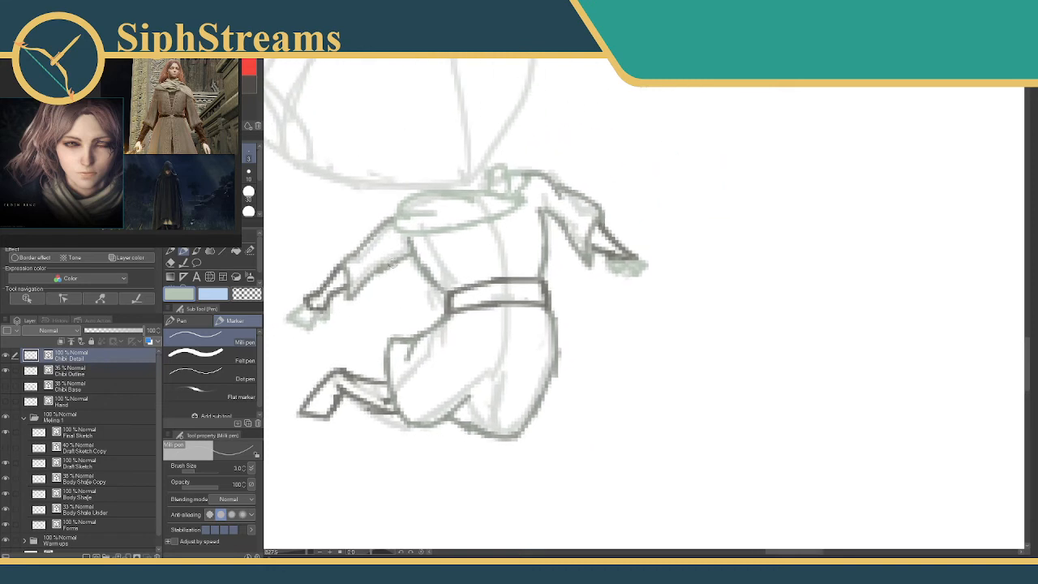
Refine the far hand's outline and erase its stray lines.
{"action": "key", "text": "e"}
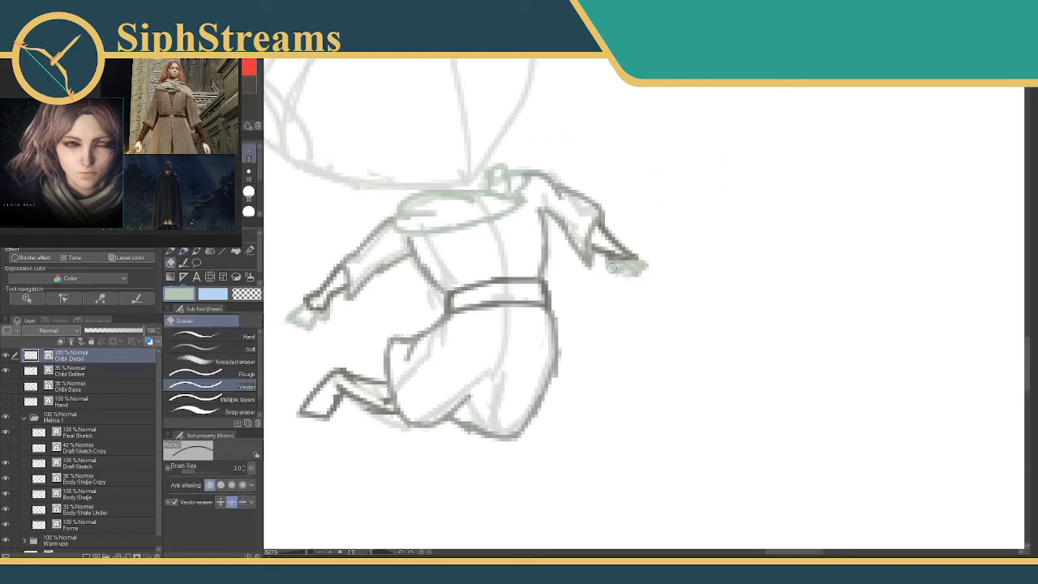
{"action": "mouse_move", "coordinate": [645, 266]}
{"action": "left_mouse_down"}
{"action": "mouse_move", "coordinate": [604, 278]}
{"action": "mouse_move", "coordinate": [629, 277]}
{"action": "mouse_move", "coordinate": [614, 257]}
{"action": "mouse_move", "coordinate": [623, 274]}
{"action": "left_mouse_up"}
{"action": "key", "text": "p"}
{"action": "mouse_move", "coordinate": [539, 276]}
{"action": "left_mouse_down"}
{"action": "mouse_move", "coordinate": [635, 279]}
{"action": "mouse_move", "coordinate": [680, 297]}
{"action": "left_mouse_up"}
{"action": "key", "text": "e"}
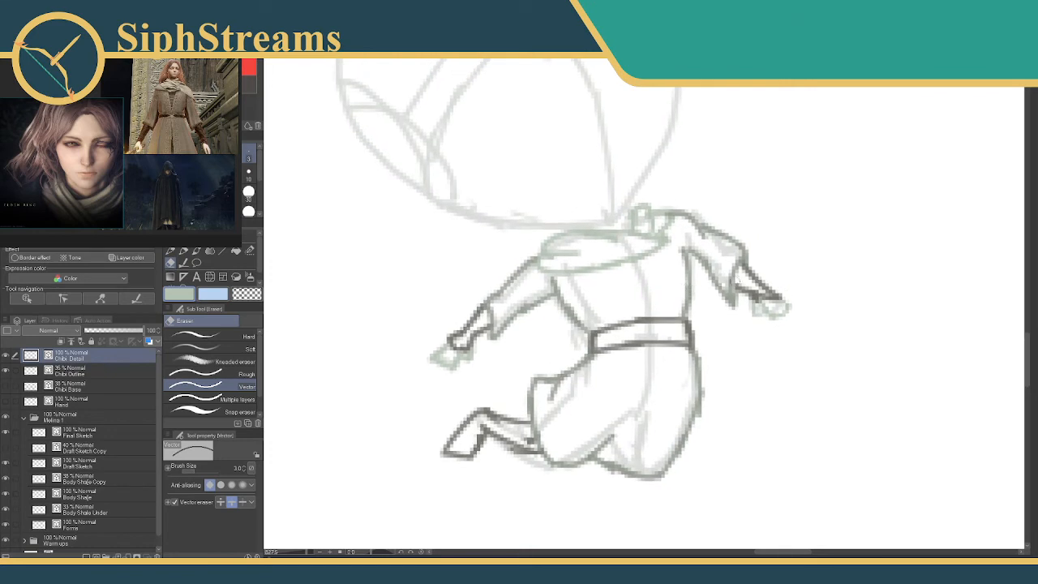
{"action": "left_click_drag", "start_coordinate": [758, 305], "coordinate": [778, 315]}
{"action": "key", "text": "b"}
{"action": "mouse_move", "coordinate": [587, 250]}
{"action": "left_mouse_down"}
{"action": "mouse_move", "coordinate": [587, 234]}
{"action": "mouse_move", "coordinate": [636, 331]}
{"action": "left_mouse_up"}
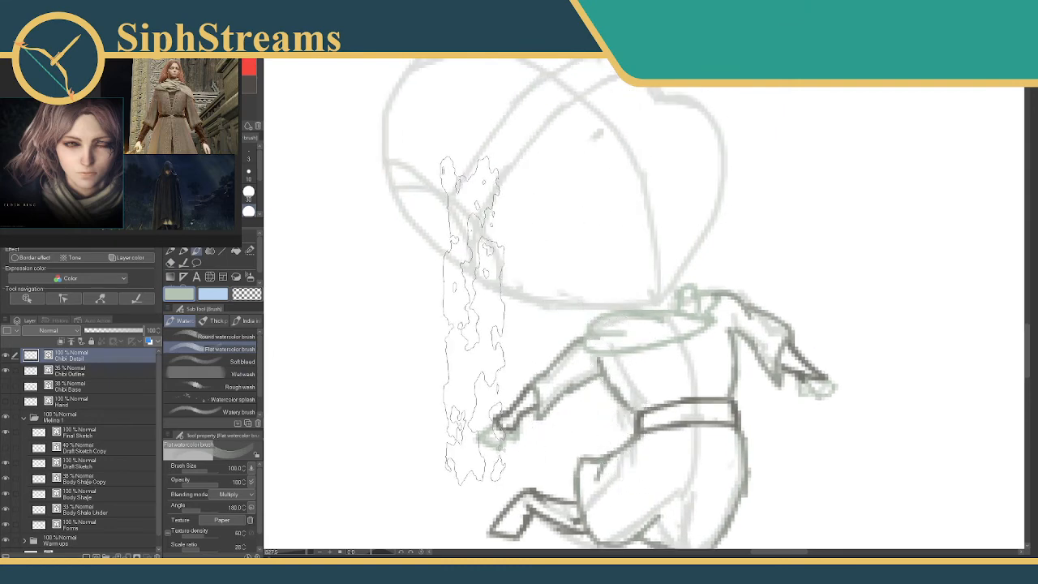
{"action": "key", "text": "b"}
{"action": "key", "text": "b"}
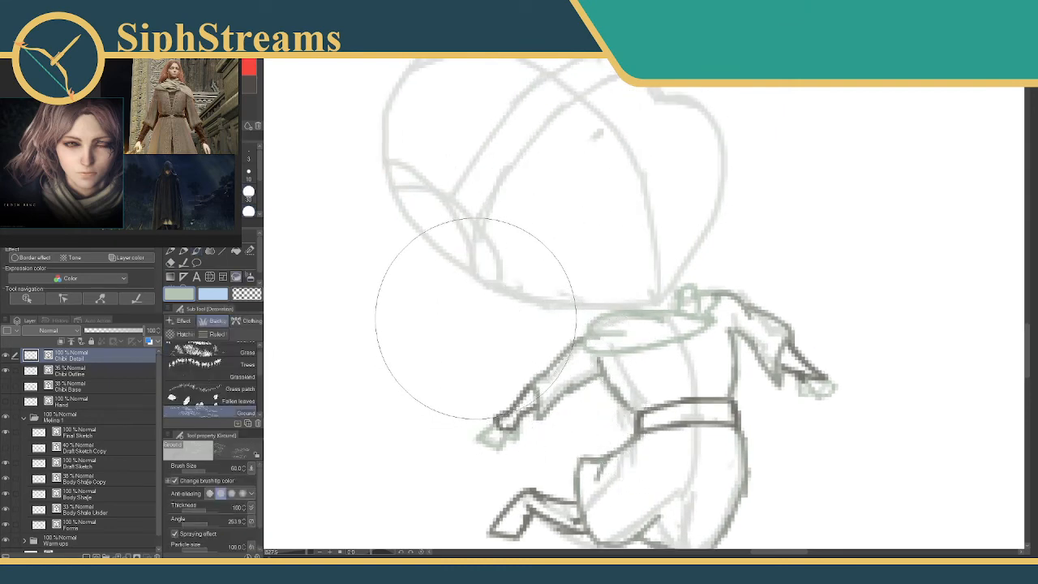
With a 2.0 dark grey pen, draw the near eye's upper and lower lids and a short line for the far eye.
{"action": "key", "text": "p"}
{"action": "left_click_drag", "start_coordinate": [476, 311], "coordinate": [524, 399]}
{"action": "left_click_drag", "start_coordinate": [494, 368], "coordinate": [436, 329]}
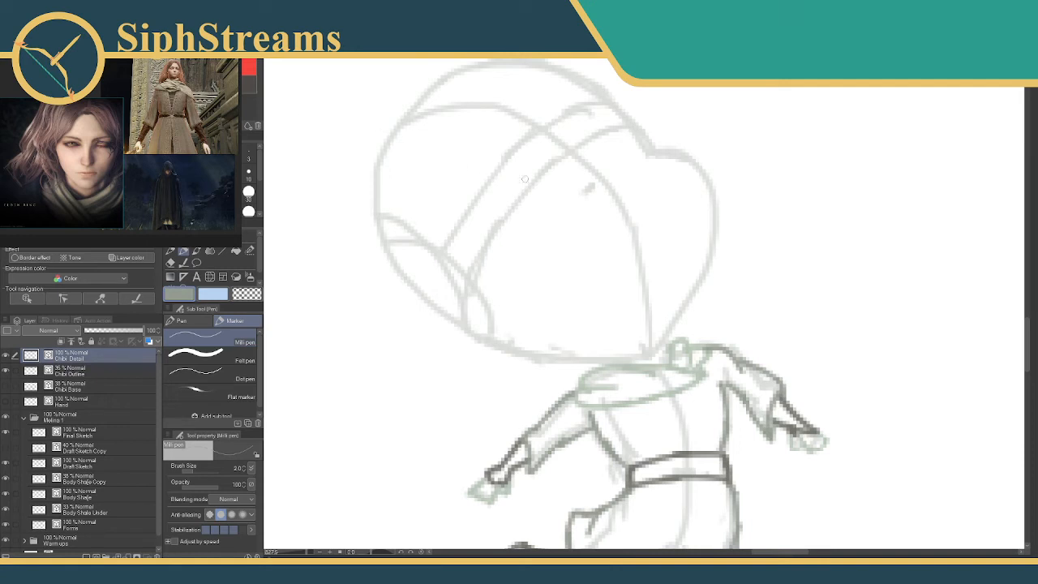
{"action": "left_click", "coordinate": [248, 84]}
{"action": "mouse_move", "coordinate": [551, 182]}
{"action": "left_mouse_down"}
{"action": "mouse_move", "coordinate": [489, 156]}
{"action": "mouse_move", "coordinate": [468, 166]}
{"action": "mouse_move", "coordinate": [451, 213]}
{"action": "left_mouse_up"}
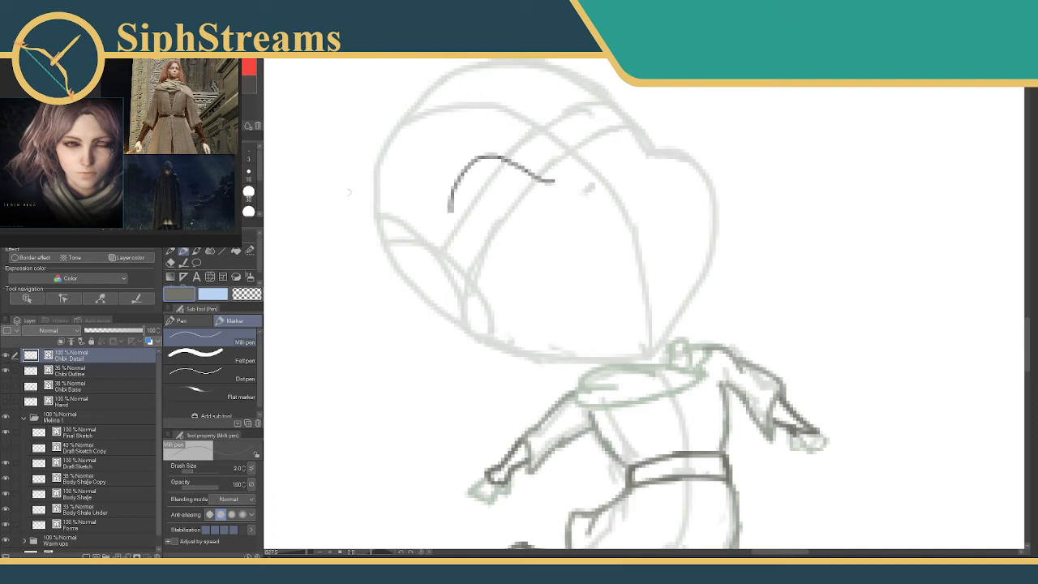
{"action": "mouse_move", "coordinate": [535, 193]}
{"action": "left_mouse_down"}
{"action": "mouse_move", "coordinate": [503, 225]}
{"action": "mouse_move", "coordinate": [481, 228]}
{"action": "left_mouse_up"}
{"action": "mouse_move", "coordinate": [580, 154]}
{"action": "left_mouse_down"}
{"action": "mouse_move", "coordinate": [579, 126]}
{"action": "mouse_move", "coordinate": [581, 145]}
{"action": "left_mouse_up"}
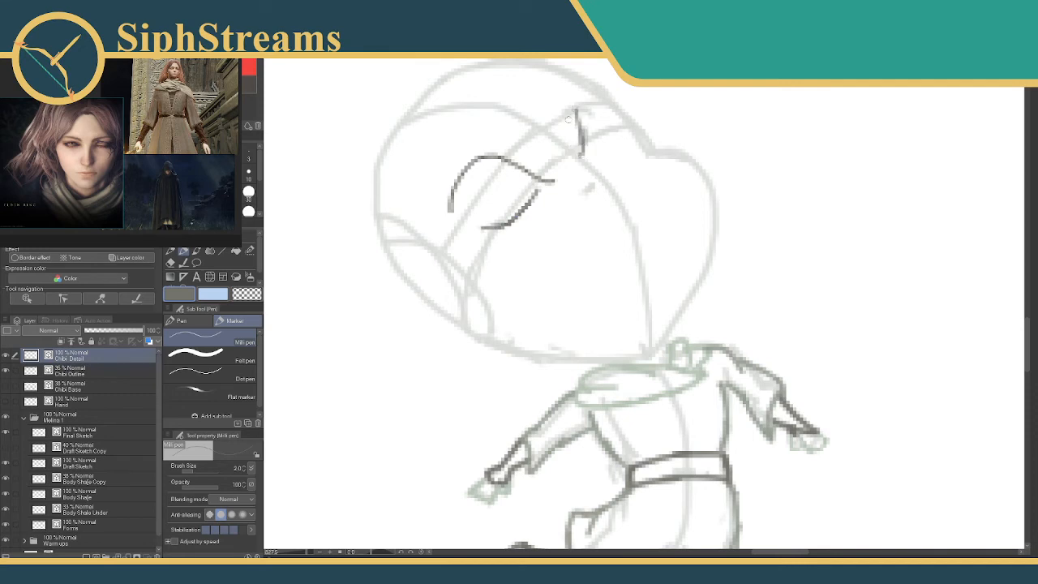
Draw a small angular nose and a slanted straight line for the mouth.
{"action": "mouse_move", "coordinate": [596, 179]}
{"action": "left_mouse_down"}
{"action": "mouse_move", "coordinate": [616, 182]}
{"action": "mouse_move", "coordinate": [613, 197]}
{"action": "left_mouse_up"}
{"action": "left_click_drag", "start_coordinate": [594, 280], "coordinate": [671, 259]}
{"action": "key", "text": "ctrl+z"}
{"action": "left_click_drag", "start_coordinate": [612, 280], "coordinate": [665, 258]}
{"action": "key", "text": "ctrl+z"}
{"action": "left_click_drag", "start_coordinate": [603, 279], "coordinate": [678, 241]}
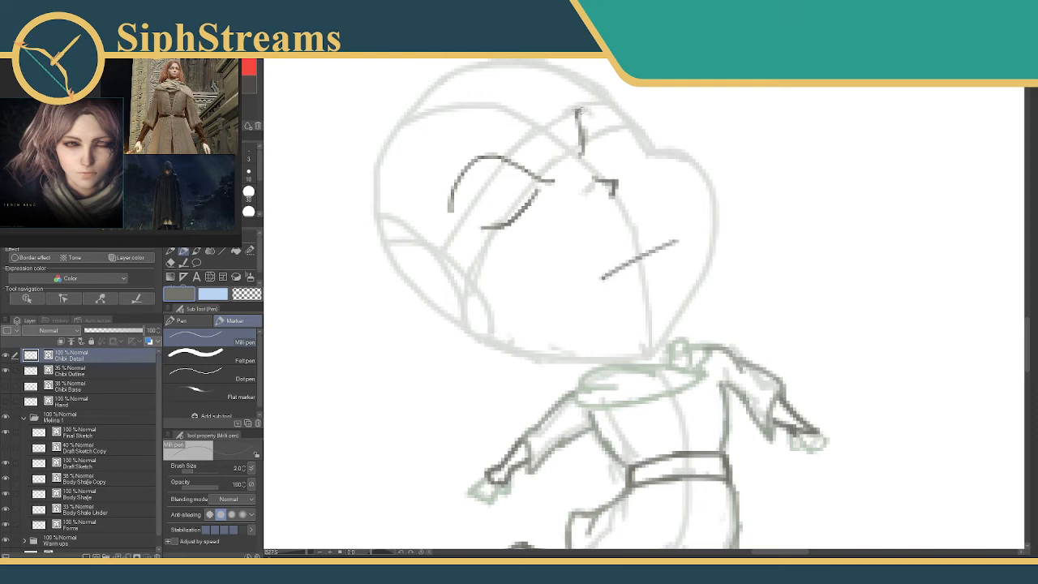
{"action": "mouse_move", "coordinate": [577, 109]}
{"action": "left_mouse_down"}
{"action": "mouse_move", "coordinate": [617, 116]}
{"action": "mouse_move", "coordinate": [633, 137]}
{"action": "left_mouse_up"}
{"action": "key", "text": "ctrl+z"}
{"action": "key", "text": "ctrl+z"}
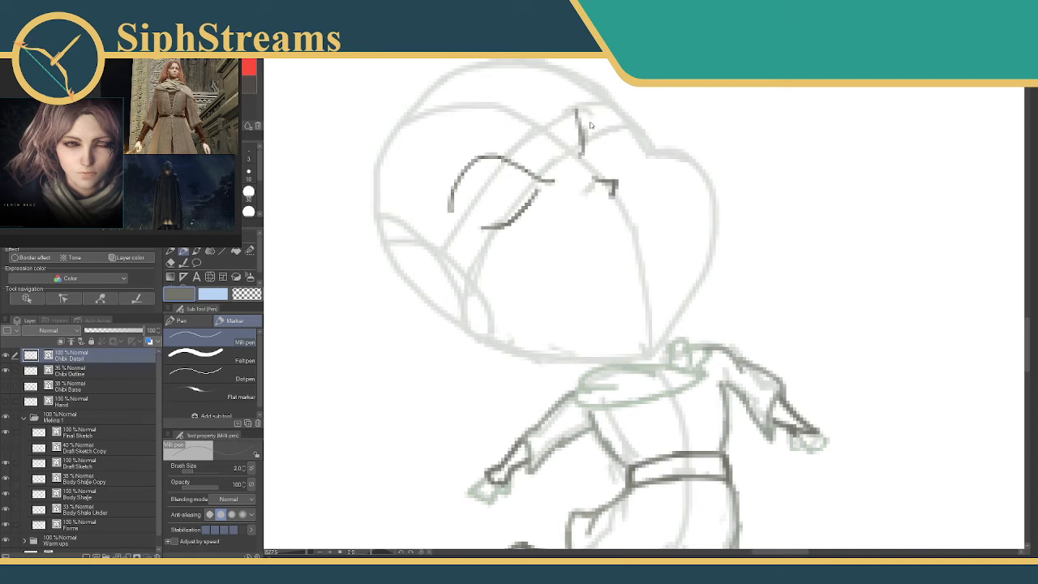
{"action": "key", "text": "ctrl+y"}
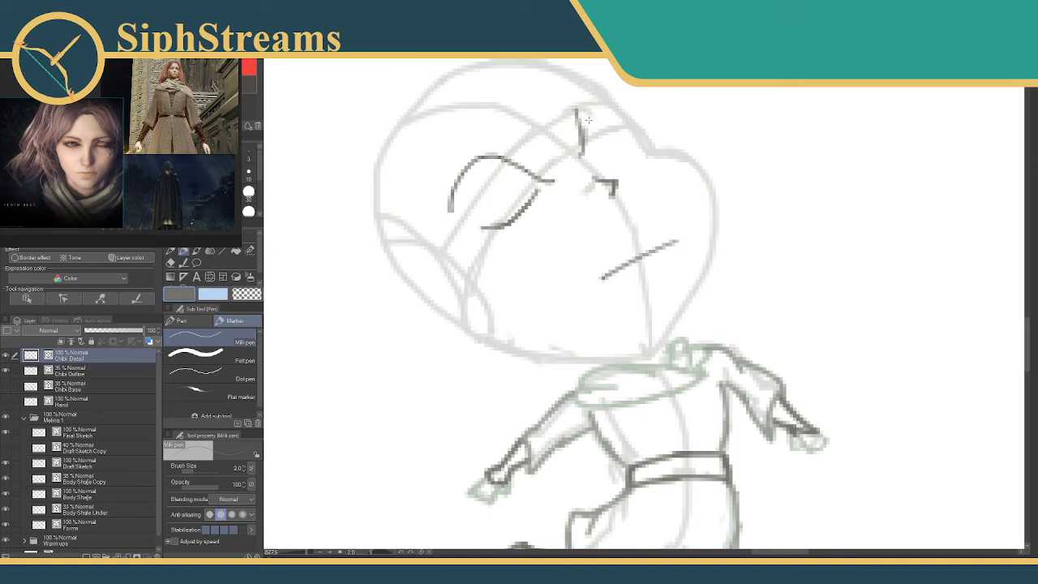
Erase the far eye's upright line and replace it with a short slanted closed-lid stroke.
{"action": "key", "text": "e"}
{"action": "left_click_drag", "start_coordinate": [577, 123], "coordinate": [599, 126]}
{"action": "left_click_drag", "start_coordinate": [582, 113], "coordinate": [575, 109]}
{"action": "mouse_move", "coordinate": [582, 147]}
{"action": "left_mouse_down"}
{"action": "mouse_move", "coordinate": [589, 164]}
{"action": "mouse_move", "coordinate": [614, 110]}
{"action": "left_mouse_up"}
{"action": "key", "text": "p"}
{"action": "key", "text": "ctrl+z"}
{"action": "left_click_drag", "start_coordinate": [574, 139], "coordinate": [614, 123]}
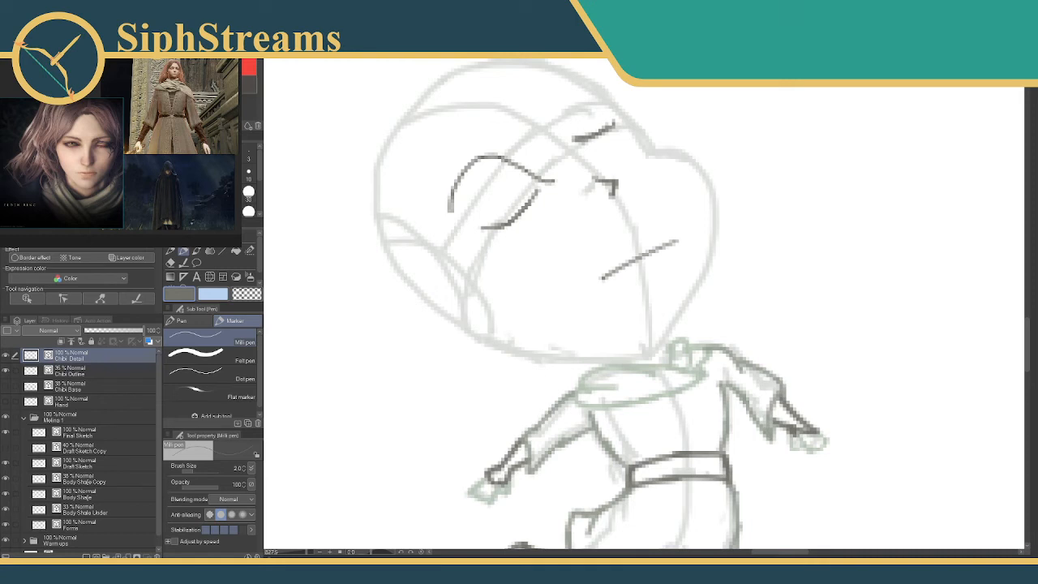
Try to draw the near eye's iris curve in light green.
{"action": "left_click", "coordinate": [207, 94]}
{"action": "mouse_move", "coordinate": [461, 186]}
{"action": "left_mouse_down"}
{"action": "mouse_move", "coordinate": [501, 202]}
{"action": "mouse_move", "coordinate": [488, 202]}
{"action": "mouse_move", "coordinate": [533, 186]}
{"action": "left_mouse_up"}
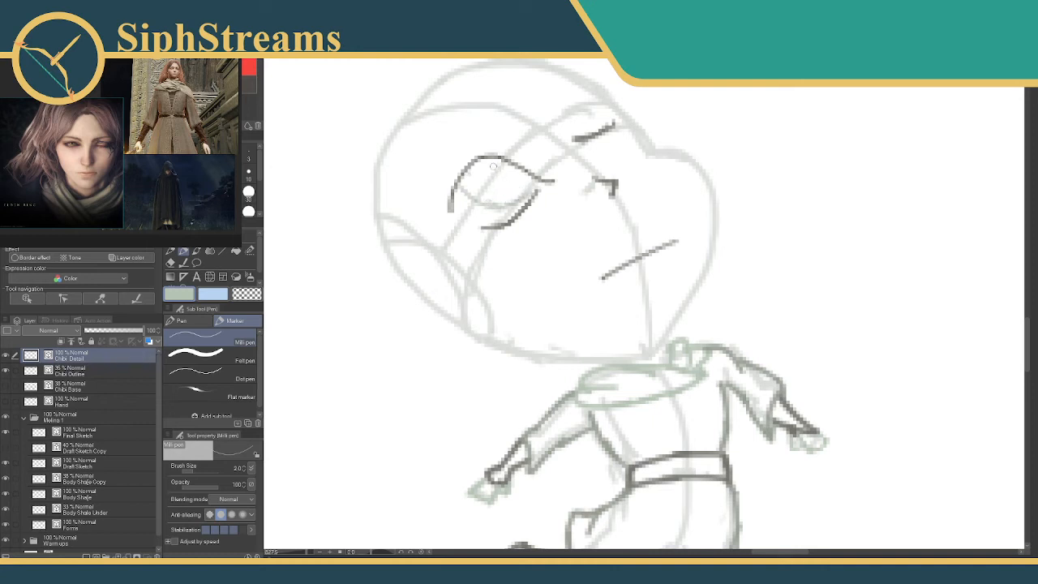
{"action": "mouse_move", "coordinate": [481, 167]}
{"action": "left_mouse_down"}
{"action": "mouse_move", "coordinate": [505, 172]}
{"action": "mouse_move", "coordinate": [494, 193]}
{"action": "mouse_move", "coordinate": [516, 193]}
{"action": "mouse_move", "coordinate": [504, 201]}
{"action": "mouse_move", "coordinate": [502, 187]}
{"action": "mouse_move", "coordinate": [512, 190]}
{"action": "mouse_move", "coordinate": [496, 172]}
{"action": "mouse_move", "coordinate": [520, 193]}
{"action": "mouse_move", "coordinate": [513, 197]}
{"action": "left_mouse_up"}
{"action": "key", "text": "ctrl+z"}
Erase the green iris curve and redraw it in orange along the bottom of the near eye.
{"action": "key", "text": "ctrl+z"}
{"action": "key", "text": "ctrl+z"}
{"action": "key", "text": "ctrl+z"}
{"action": "key", "text": "ctrl+z"}
{"action": "key", "text": "ctrl+z"}
{"action": "key", "text": "ctrl+z"}
{"action": "left_click", "coordinate": [233, 85]}
{"action": "key", "text": "ctrl+z"}
{"action": "key", "text": "ctrl+z"}
{"action": "key", "text": "ctrl+z"}
{"action": "key", "text": "e"}
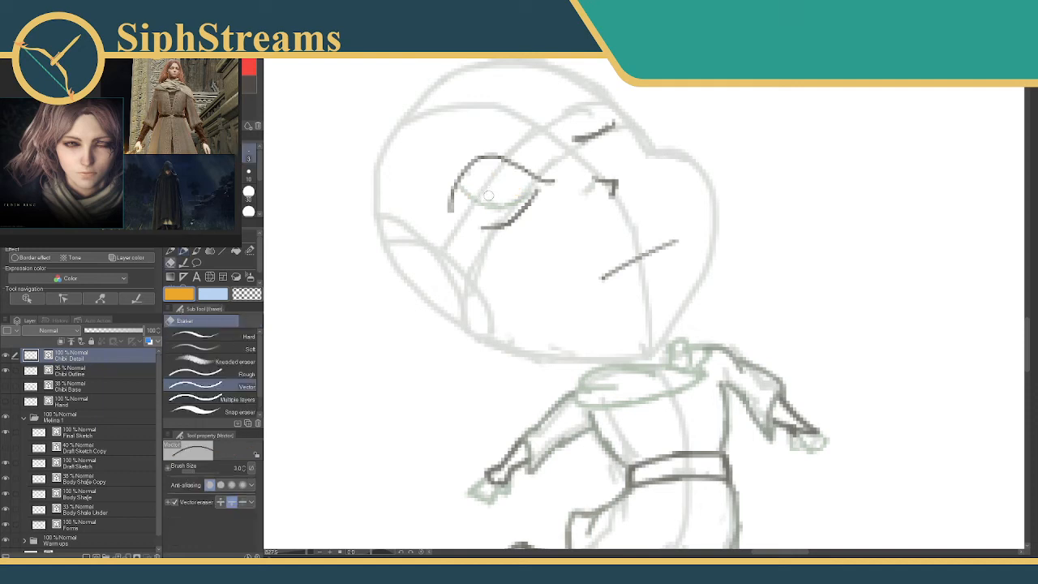
{"action": "mouse_move", "coordinate": [464, 191]}
{"action": "left_mouse_down"}
{"action": "mouse_move", "coordinate": [498, 204]}
{"action": "mouse_move", "coordinate": [493, 213]}
{"action": "mouse_move", "coordinate": [489, 205]}
{"action": "mouse_move", "coordinate": [534, 192]}
{"action": "left_mouse_up"}
{"action": "key", "text": "p"}
Draw the pupil under the near eye's upper lid in dark grey and add the curved brow line above it.
{"action": "left_click", "coordinate": [244, 85]}
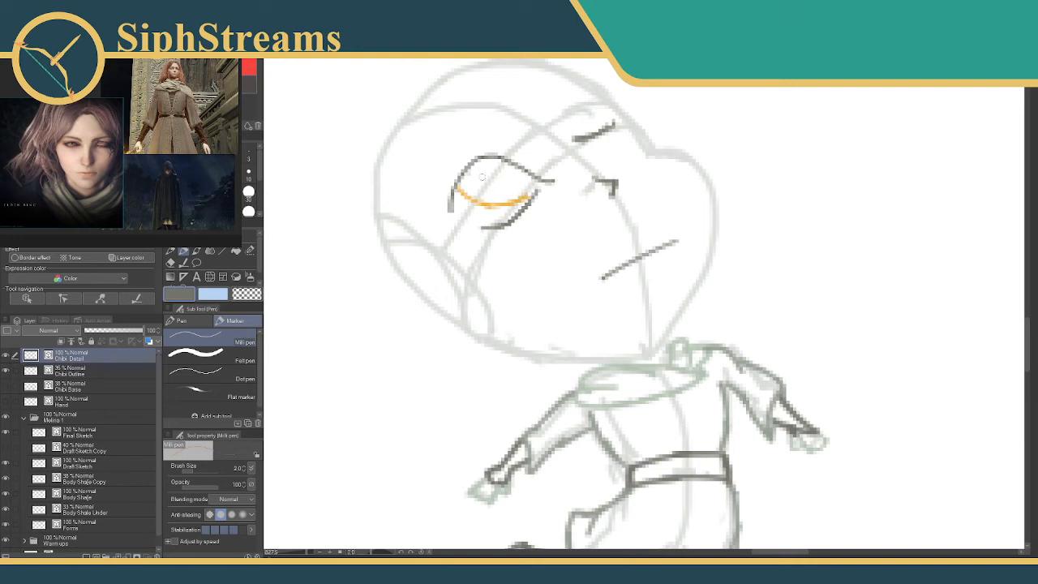
{"action": "left_click_drag", "start_coordinate": [486, 192], "coordinate": [512, 197]}
{"action": "key", "text": "ctrl+z"}
{"action": "key", "text": "ctrl+z"}
{"action": "left_click_drag", "start_coordinate": [477, 167], "coordinate": [512, 172]}
{"action": "key", "text": "e"}
{"action": "key", "text": "p"}
{"action": "left_click", "coordinate": [702, 374], "text": "alt"}
{"action": "left_click_drag", "start_coordinate": [468, 146], "coordinate": [438, 179]}
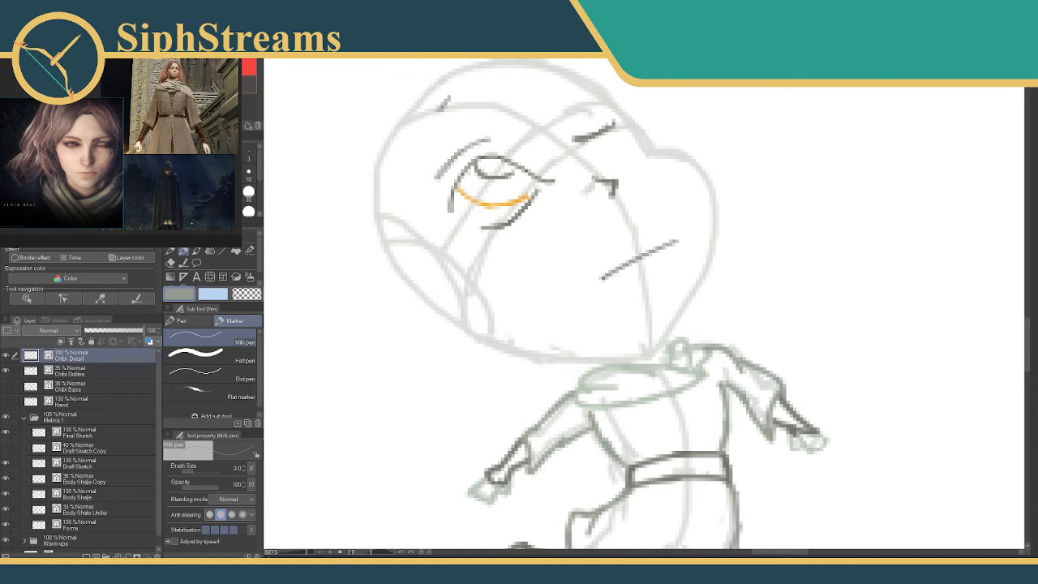
Draw the hair's wavy inner edge in dark grey from the forehead past the near eye to the cheek.
{"action": "left_click", "coordinate": [249, 84]}
{"action": "left_click", "coordinate": [243, 77]}
{"action": "mouse_move", "coordinate": [446, 97]}
{"action": "left_mouse_down"}
{"action": "mouse_move", "coordinate": [409, 172]}
{"action": "mouse_move", "coordinate": [423, 227]}
{"action": "mouse_move", "coordinate": [446, 237]}
{"action": "mouse_move", "coordinate": [461, 292]}
{"action": "mouse_move", "coordinate": [489, 298]}
{"action": "left_mouse_up"}
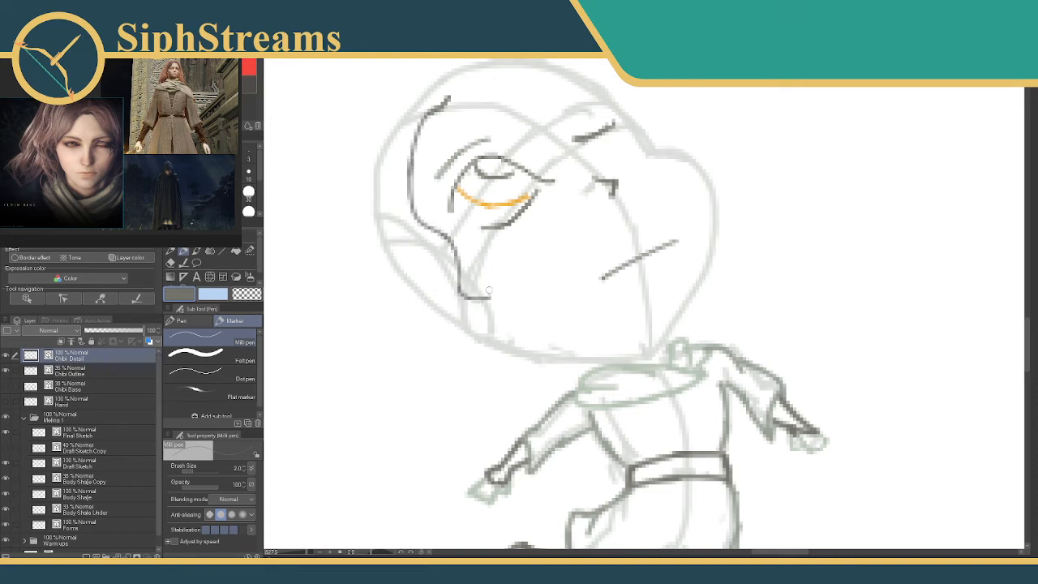
Draw small curling strands from the cheek along the jaw to below the chin, erasing overlapping lines.
{"action": "mouse_move", "coordinate": [446, 259]}
{"action": "left_mouse_down"}
{"action": "mouse_move", "coordinate": [467, 286]}
{"action": "mouse_move", "coordinate": [459, 297]}
{"action": "mouse_move", "coordinate": [559, 340]}
{"action": "mouse_move", "coordinate": [522, 364]}
{"action": "mouse_move", "coordinate": [552, 369]}
{"action": "mouse_move", "coordinate": [522, 364]}
{"action": "left_mouse_up"}
{"action": "key", "text": "e"}
{"action": "key", "text": "p"}
{"action": "left_click_drag", "start_coordinate": [544, 327], "coordinate": [551, 354]}
{"action": "key", "text": "e"}
{"action": "mouse_move", "coordinate": [576, 319]}
{"action": "left_mouse_down"}
{"action": "mouse_move", "coordinate": [549, 355]}
{"action": "mouse_move", "coordinate": [556, 360]}
{"action": "left_mouse_up"}
{"action": "key", "text": "p"}
{"action": "mouse_move", "coordinate": [496, 321]}
{"action": "left_mouse_down"}
{"action": "mouse_move", "coordinate": [527, 345]}
{"action": "mouse_move", "coordinate": [586, 361]}
{"action": "left_mouse_up"}
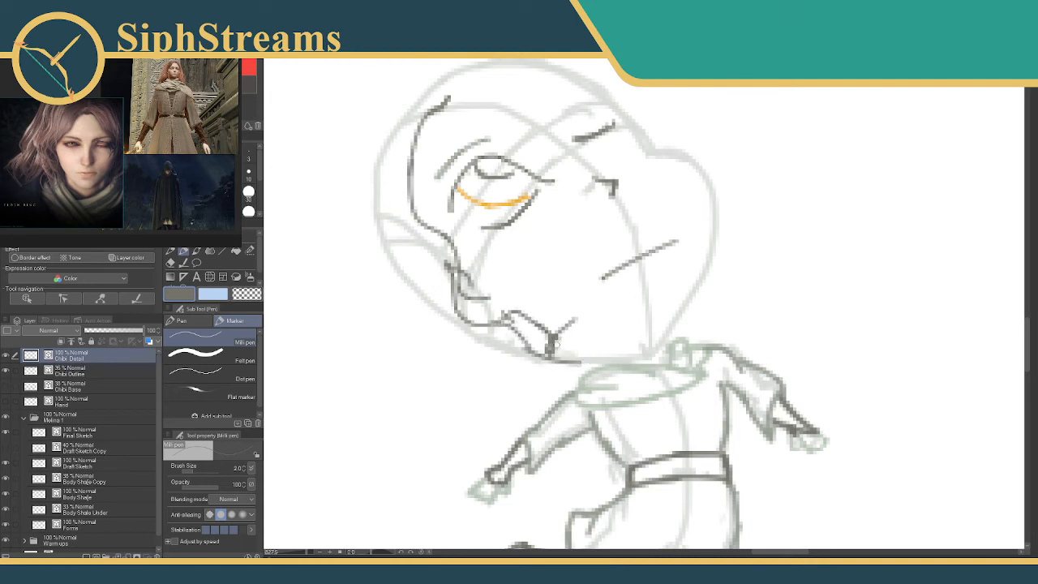
Switch to light green and draw the scarf's upper edge under the jaw and the head's far contour.
{"action": "left_click", "coordinate": [212, 101]}
{"action": "left_click_drag", "start_coordinate": [558, 350], "coordinate": [645, 349]}
{"action": "key", "text": "ctrl+z"}
{"action": "mouse_move", "coordinate": [559, 352]}
{"action": "left_mouse_down"}
{"action": "mouse_move", "coordinate": [632, 353]}
{"action": "mouse_move", "coordinate": [596, 355]}
{"action": "mouse_move", "coordinate": [608, 359]}
{"action": "mouse_move", "coordinate": [665, 355]}
{"action": "mouse_move", "coordinate": [613, 348]}
{"action": "mouse_move", "coordinate": [660, 342]}
{"action": "left_mouse_up"}
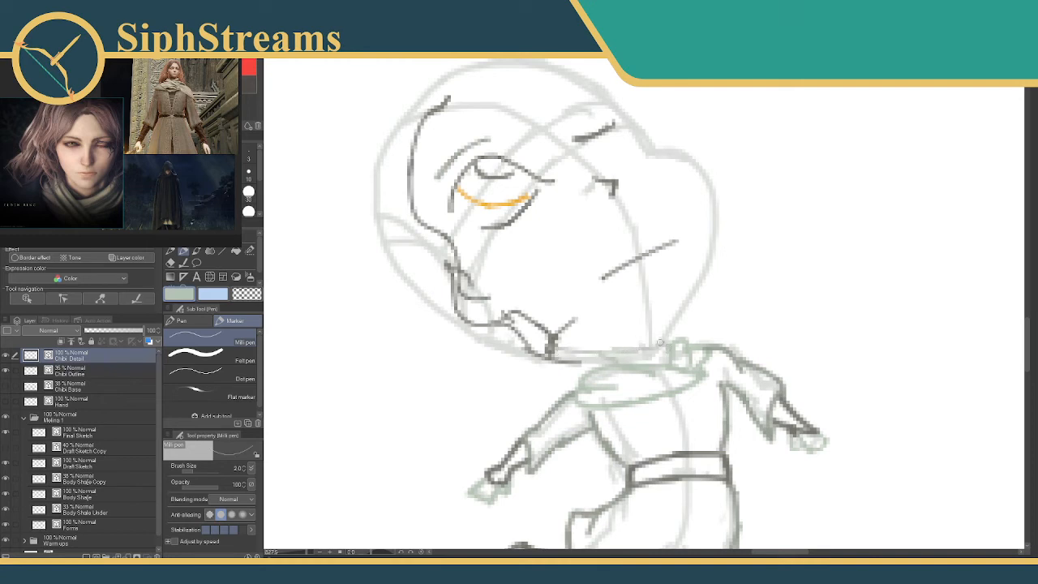
{"action": "mouse_move", "coordinate": [654, 151]}
{"action": "left_mouse_down"}
{"action": "mouse_move", "coordinate": [713, 188]}
{"action": "mouse_move", "coordinate": [716, 218]}
{"action": "mouse_move", "coordinate": [697, 278]}
{"action": "mouse_move", "coordinate": [651, 347]}
{"action": "left_mouse_up"}
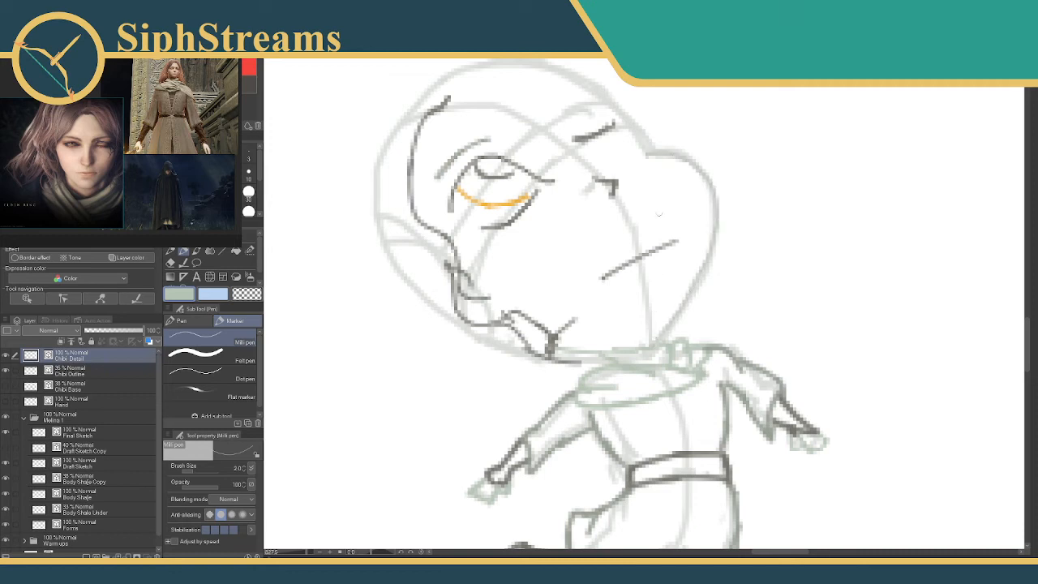
Reshape the upper part of the hair's inner edge beside the forehead in dark grey, erasing the old line.
{"action": "mouse_move", "coordinate": [462, 106]}
{"action": "left_mouse_down"}
{"action": "mouse_move", "coordinate": [491, 128]}
{"action": "mouse_move", "coordinate": [491, 164]}
{"action": "left_mouse_up"}
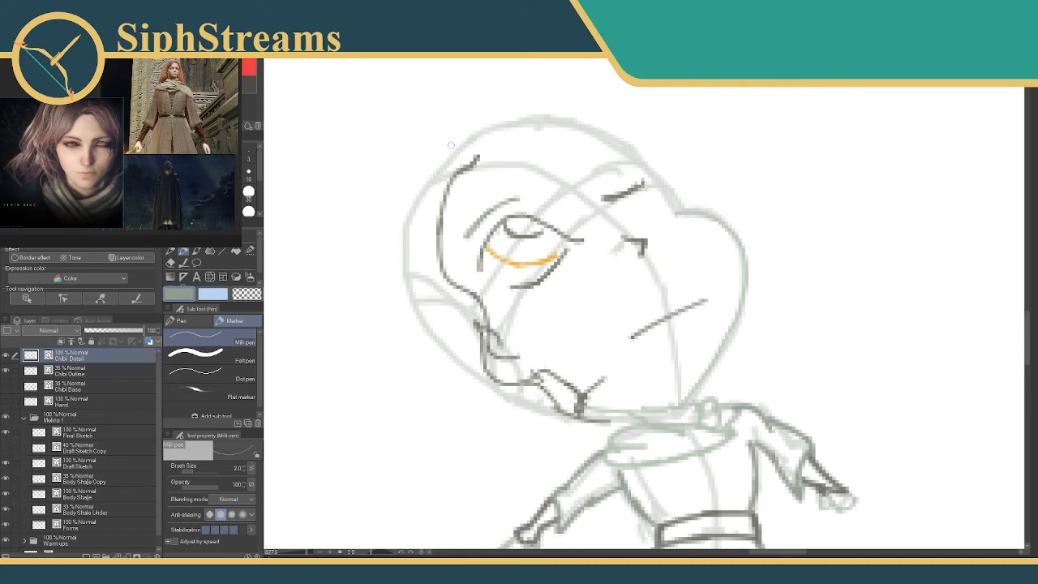
{"action": "mouse_move", "coordinate": [460, 168]}
{"action": "left_mouse_down"}
{"action": "mouse_move", "coordinate": [456, 156]}
{"action": "mouse_move", "coordinate": [444, 214]}
{"action": "mouse_move", "coordinate": [475, 158]}
{"action": "mouse_move", "coordinate": [456, 174]}
{"action": "mouse_move", "coordinate": [443, 258]}
{"action": "left_mouse_up"}
{"action": "key", "text": "e"}
{"action": "key", "text": "p"}
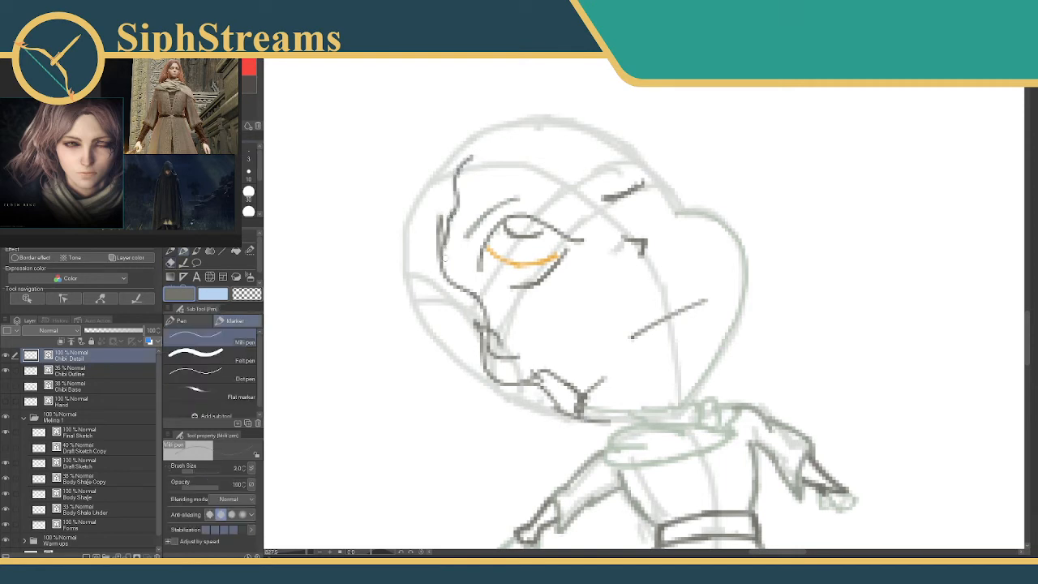
{"action": "key", "text": "e"}
{"action": "left_click_drag", "start_coordinate": [438, 221], "coordinate": [432, 231]}
{"action": "key", "text": "p"}
Draw the hairline across the forehead, an arc at the crown and jagged strands beyond the far eye.
{"action": "mouse_move", "coordinate": [471, 158]}
{"action": "left_mouse_down"}
{"action": "mouse_move", "coordinate": [563, 136]}
{"action": "mouse_move", "coordinate": [634, 146]}
{"action": "mouse_move", "coordinate": [645, 166]}
{"action": "mouse_move", "coordinate": [610, 172]}
{"action": "left_mouse_up"}
{"action": "left_click", "coordinate": [584, 145]}
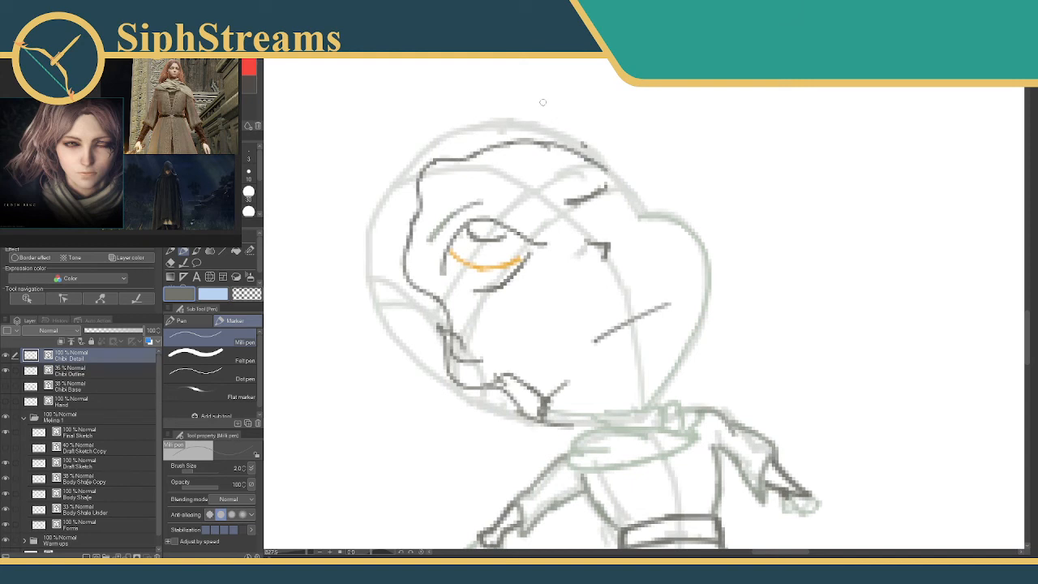
{"action": "mouse_move", "coordinate": [480, 124]}
{"action": "left_mouse_down"}
{"action": "mouse_move", "coordinate": [607, 154]}
{"action": "mouse_move", "coordinate": [600, 139]}
{"action": "mouse_move", "coordinate": [608, 189]}
{"action": "mouse_move", "coordinate": [637, 228]}
{"action": "mouse_move", "coordinate": [628, 224]}
{"action": "mouse_move", "coordinate": [648, 211]}
{"action": "mouse_move", "coordinate": [637, 207]}
{"action": "mouse_move", "coordinate": [704, 197]}
{"action": "mouse_move", "coordinate": [655, 197]}
{"action": "left_mouse_up"}
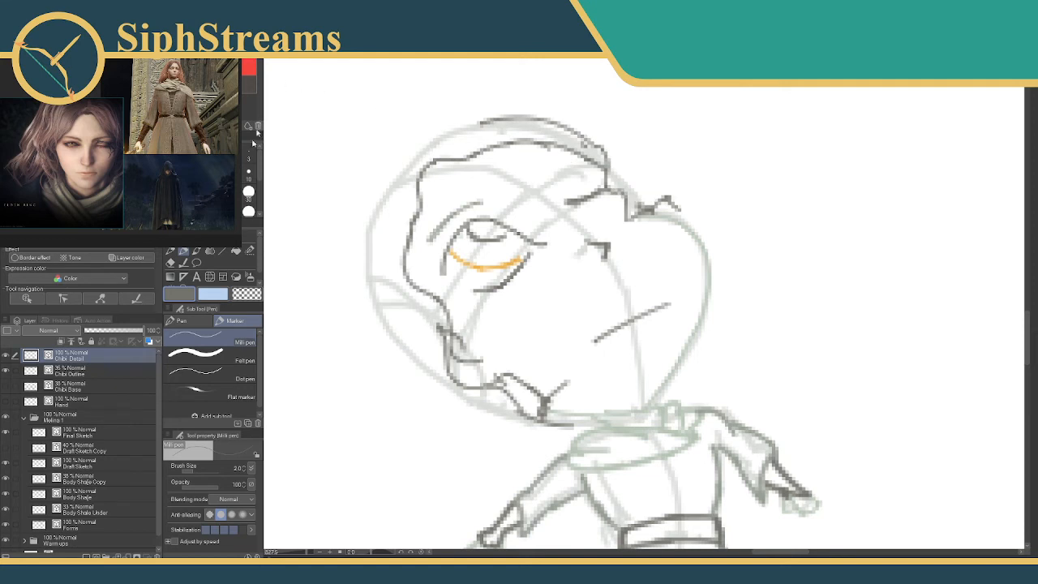
Draw the hair's outer contour from the crown down behind the head, ending in wavy pointed tips.
{"action": "left_click_drag", "start_coordinate": [294, 140], "coordinate": [490, 99]}
{"action": "left_click_drag", "start_coordinate": [549, 136], "coordinate": [549, 148]}
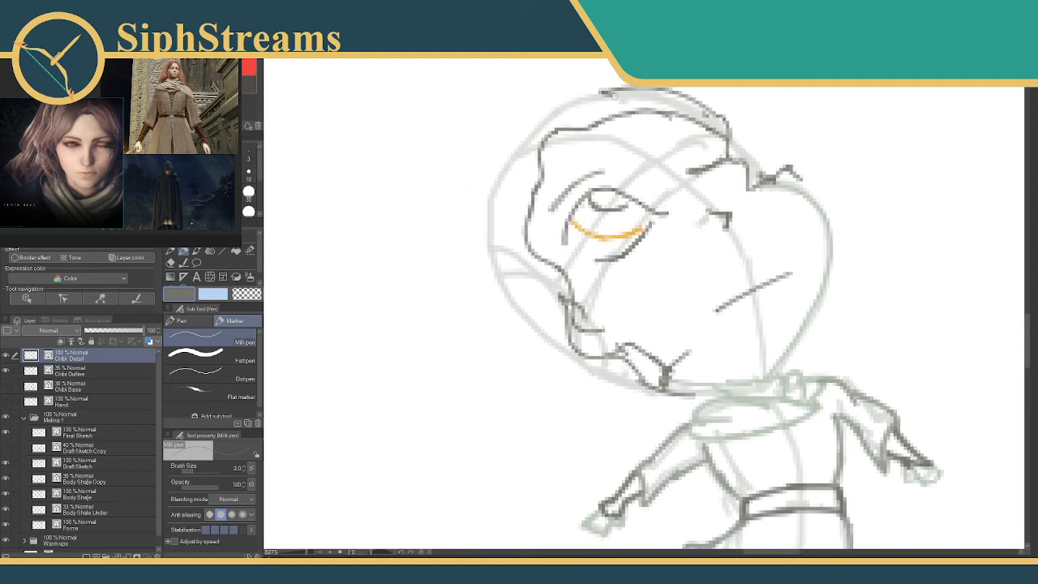
{"action": "left_click_drag", "start_coordinate": [653, 96], "coordinate": [636, 147]}
{"action": "mouse_move", "coordinate": [710, 168]}
{"action": "left_mouse_down"}
{"action": "mouse_move", "coordinate": [652, 107]}
{"action": "mouse_move", "coordinate": [670, 120]}
{"action": "mouse_move", "coordinate": [599, 107]}
{"action": "mouse_move", "coordinate": [526, 128]}
{"action": "mouse_move", "coordinate": [501, 175]}
{"action": "mouse_move", "coordinate": [491, 172]}
{"action": "mouse_move", "coordinate": [461, 207]}
{"action": "mouse_move", "coordinate": [419, 323]}
{"action": "left_mouse_up"}
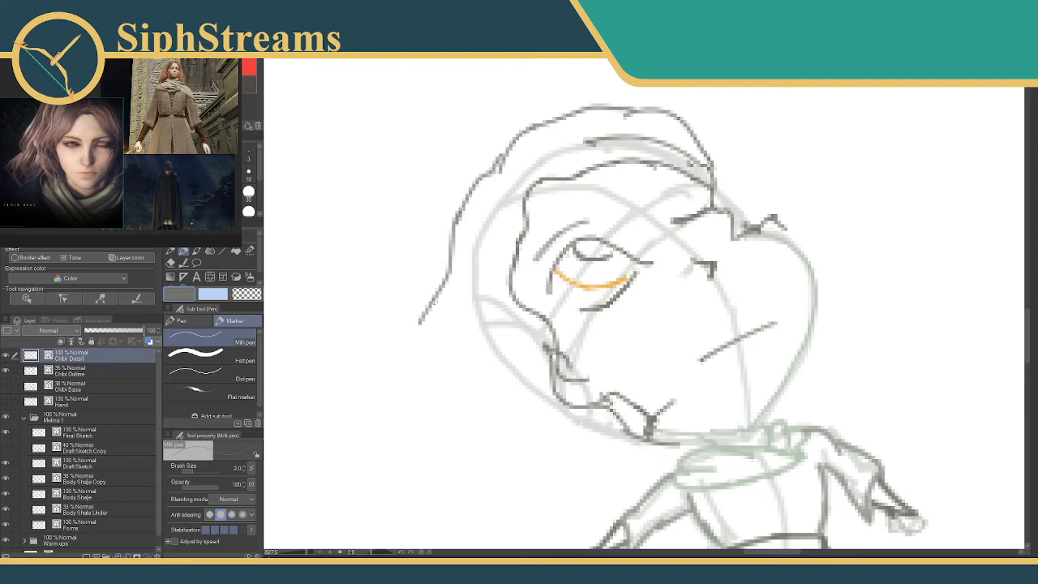
{"action": "mouse_move", "coordinate": [449, 289]}
{"action": "left_mouse_down"}
{"action": "mouse_move", "coordinate": [454, 164]}
{"action": "mouse_move", "coordinate": [381, 284]}
{"action": "mouse_move", "coordinate": [375, 323]}
{"action": "mouse_move", "coordinate": [363, 320]}
{"action": "mouse_move", "coordinate": [378, 322]}
{"action": "mouse_move", "coordinate": [468, 218]}
{"action": "mouse_move", "coordinate": [429, 317]}
{"action": "left_mouse_up"}
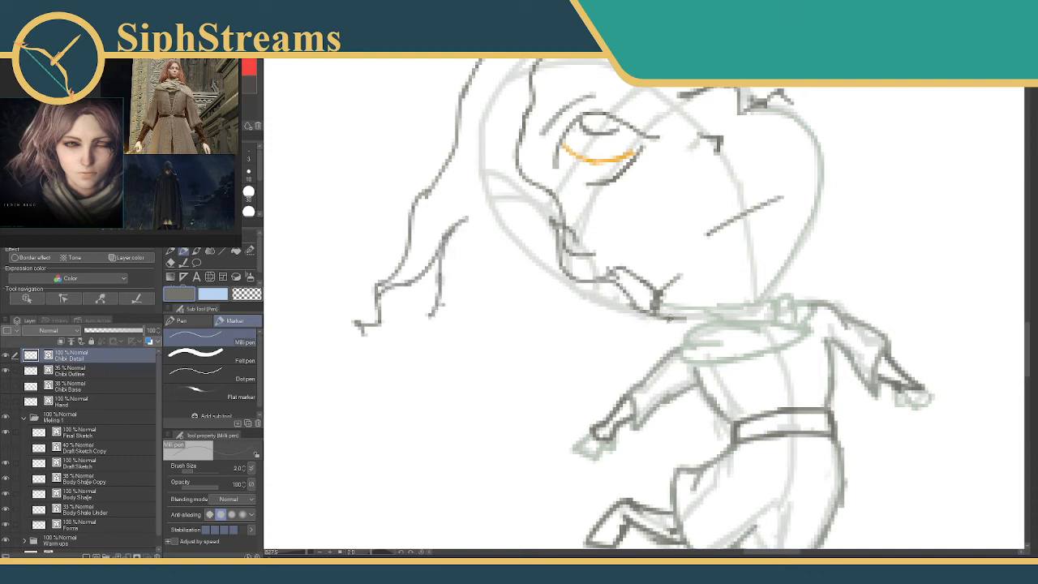
Draw the lower hair locks sweeping back from the jaw into pointed ends, redoing the outermost tip.
{"action": "mouse_move", "coordinate": [672, 315]}
{"action": "left_mouse_down"}
{"action": "mouse_move", "coordinate": [621, 336]}
{"action": "mouse_move", "coordinate": [536, 397]}
{"action": "left_mouse_up"}
{"action": "mouse_move", "coordinate": [552, 321]}
{"action": "left_mouse_down"}
{"action": "mouse_move", "coordinate": [533, 338]}
{"action": "mouse_move", "coordinate": [557, 309]}
{"action": "mouse_move", "coordinate": [474, 348]}
{"action": "mouse_move", "coordinate": [399, 365]}
{"action": "mouse_move", "coordinate": [423, 352]}
{"action": "mouse_move", "coordinate": [391, 404]}
{"action": "left_mouse_up"}
{"action": "key", "text": "ctrl+z"}
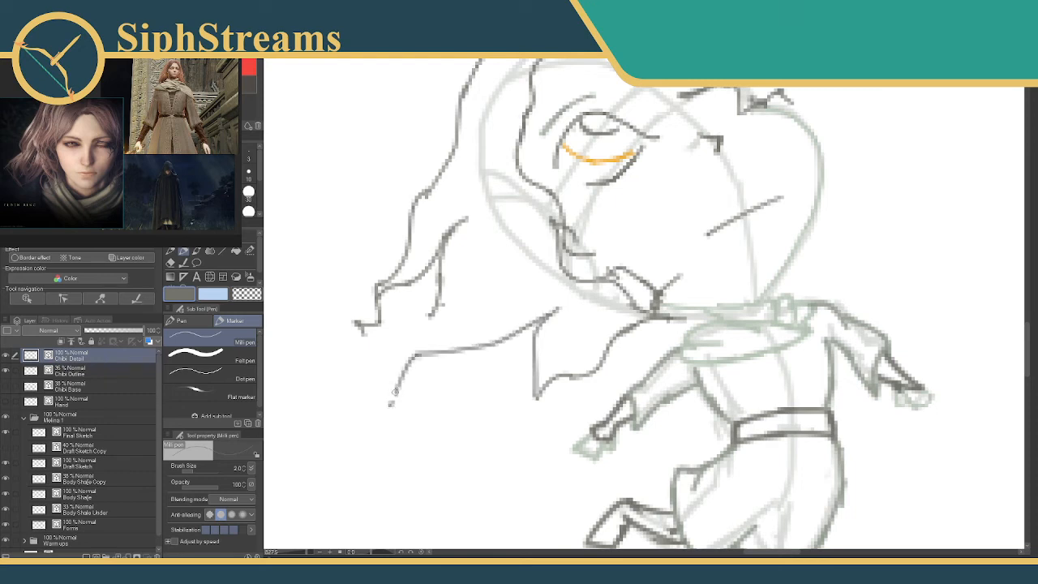
{"action": "key", "text": "ctrl+z"}
{"action": "mouse_move", "coordinate": [418, 352]}
{"action": "left_mouse_down"}
{"action": "mouse_move", "coordinate": [411, 313]}
{"action": "mouse_move", "coordinate": [435, 333]}
{"action": "mouse_move", "coordinate": [424, 326]}
{"action": "mouse_move", "coordinate": [469, 272]}
{"action": "left_mouse_up"}
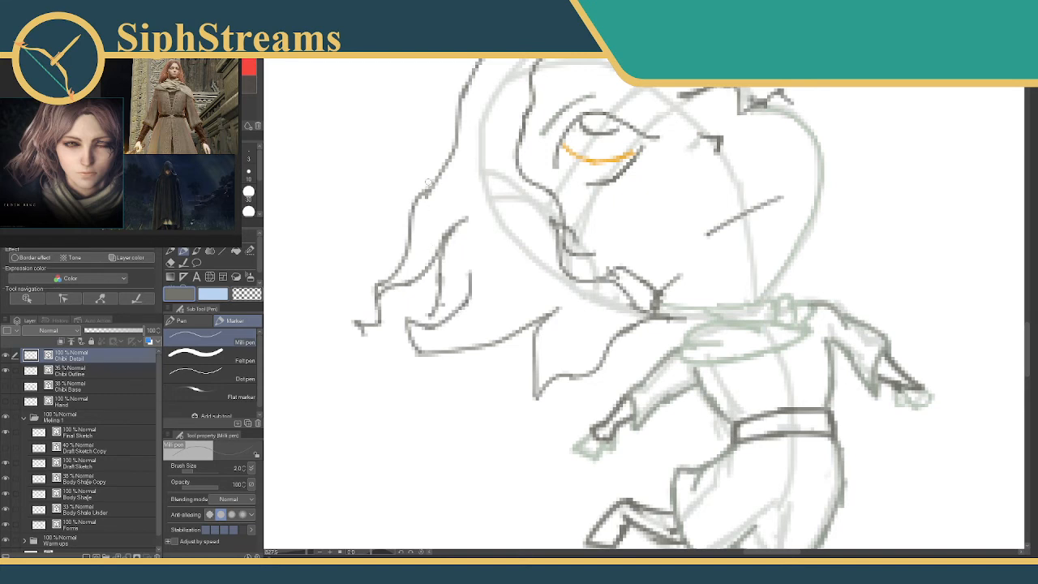
Add a flicked lock midway down the back hair and clean up where it joins the outer contour.
{"action": "left_click_drag", "start_coordinate": [428, 185], "coordinate": [483, 254]}
{"action": "mouse_move", "coordinate": [509, 209]}
{"action": "left_mouse_down"}
{"action": "mouse_move", "coordinate": [490, 231]}
{"action": "mouse_move", "coordinate": [430, 250]}
{"action": "mouse_move", "coordinate": [422, 282]}
{"action": "mouse_move", "coordinate": [429, 261]}
{"action": "mouse_move", "coordinate": [454, 259]}
{"action": "mouse_move", "coordinate": [467, 276]}
{"action": "left_mouse_up"}
{"action": "key", "text": "e"}
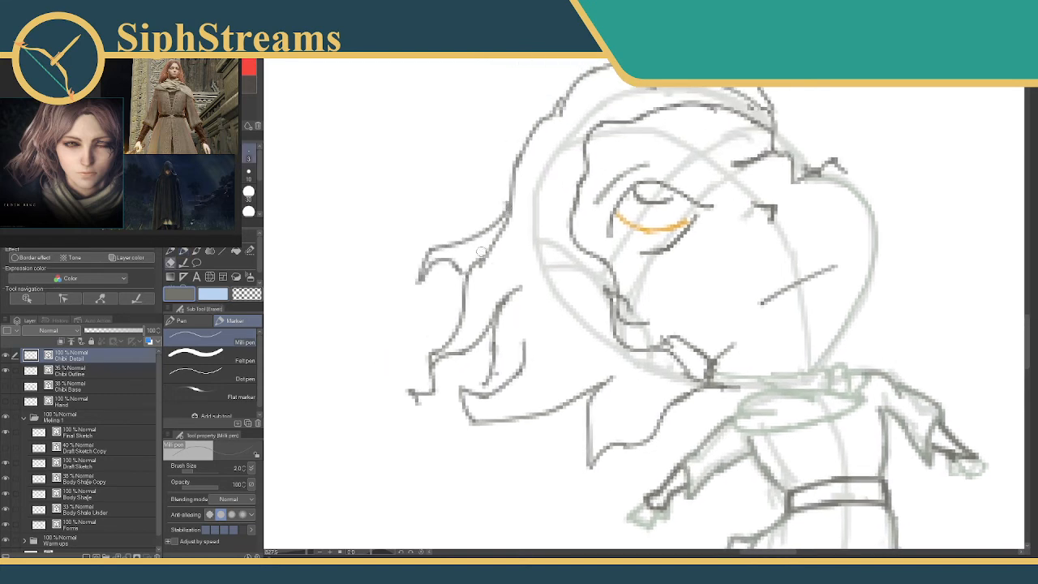
{"action": "key", "text": "p"}
{"action": "left_click_drag", "start_coordinate": [512, 164], "coordinate": [501, 208]}
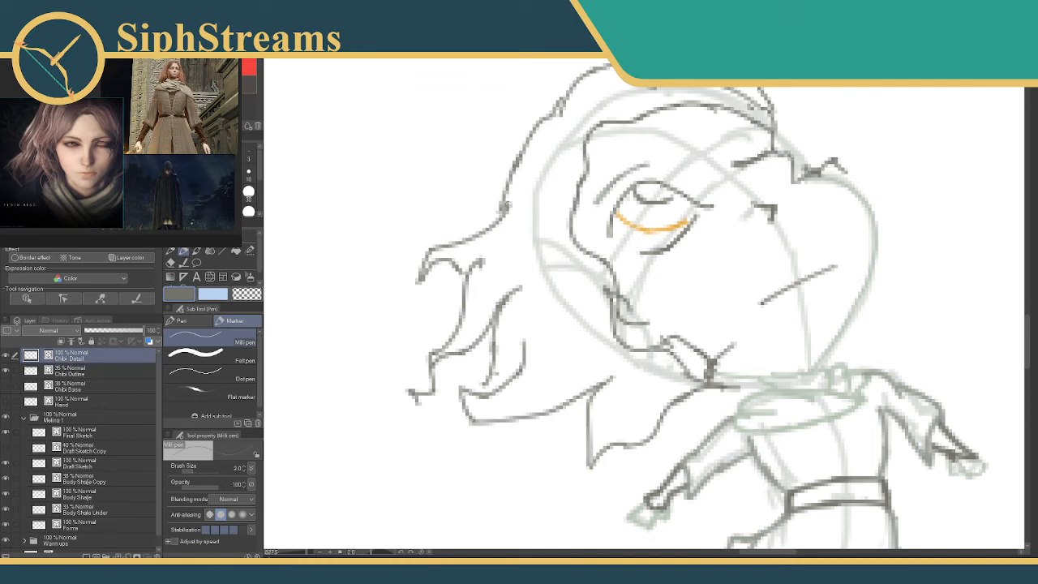
Erase the inner lock's loose end and draw new strands linking the back hair's lower locks.
{"action": "mouse_move", "coordinate": [590, 287]}
{"action": "left_mouse_down"}
{"action": "mouse_move", "coordinate": [530, 229]}
{"action": "mouse_move", "coordinate": [640, 242]}
{"action": "left_mouse_up"}
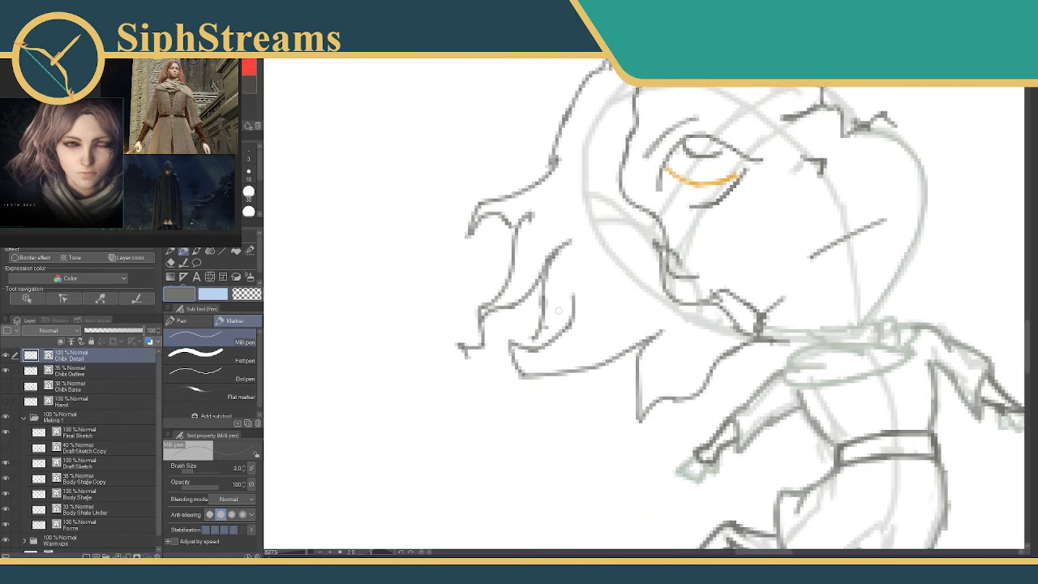
{"action": "key", "text": "e"}
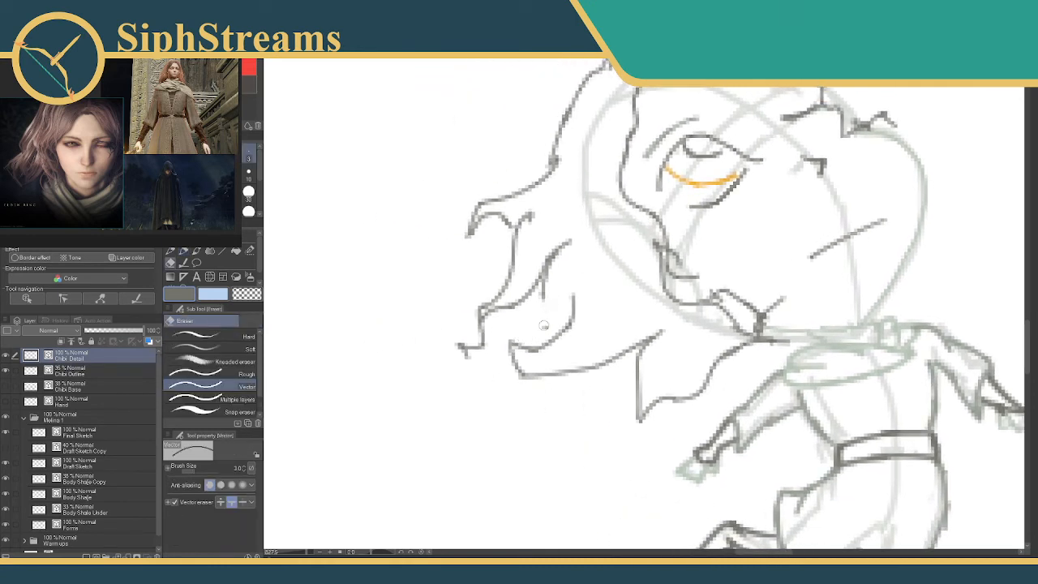
{"action": "key", "text": "p"}
{"action": "mouse_move", "coordinate": [568, 243]}
{"action": "left_mouse_down"}
{"action": "mouse_move", "coordinate": [547, 318]}
{"action": "mouse_move", "coordinate": [582, 261]}
{"action": "mouse_move", "coordinate": [617, 259]}
{"action": "left_mouse_up"}
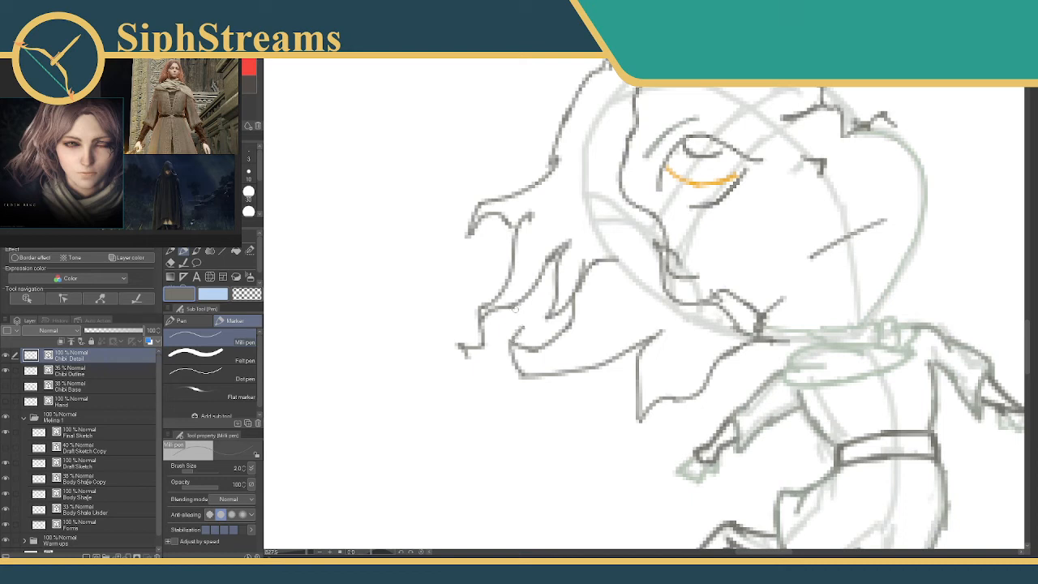
{"action": "left_click_drag", "start_coordinate": [611, 346], "coordinate": [527, 319]}
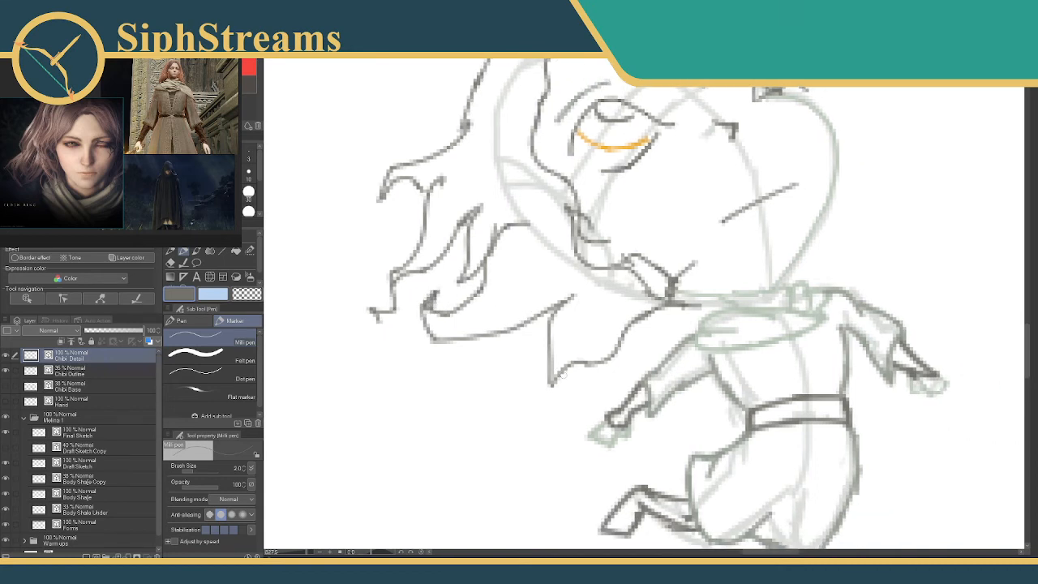
Add another pointed lock to the lower back hair and darken the tip of the neighbouring lock.
{"action": "left_click_drag", "start_coordinate": [553, 383], "coordinate": [574, 373]}
{"action": "left_click_drag", "start_coordinate": [629, 323], "coordinate": [624, 338]}
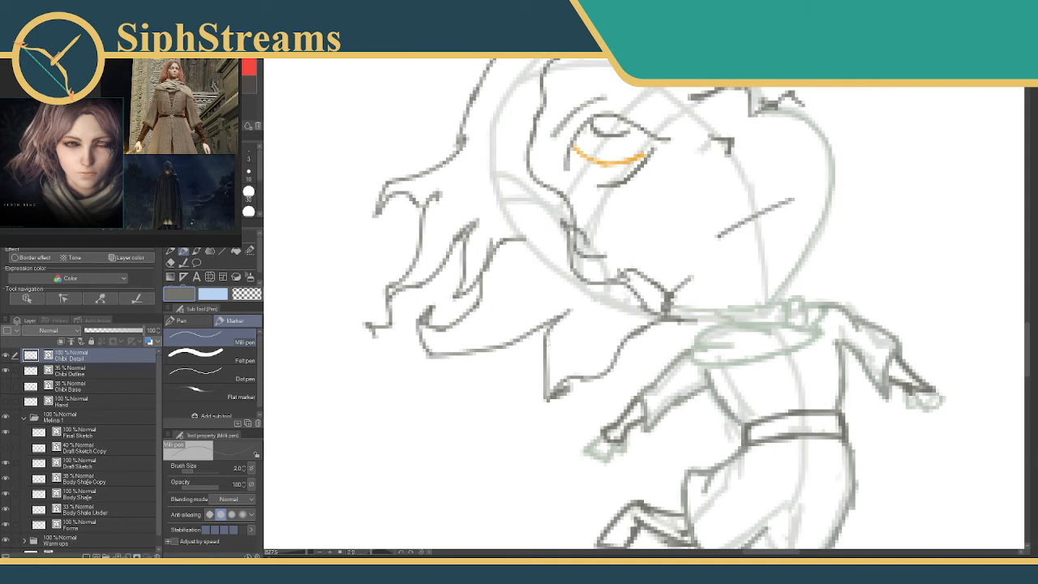
{"action": "mouse_move", "coordinate": [528, 290]}
{"action": "left_mouse_down"}
{"action": "mouse_move", "coordinate": [527, 332]}
{"action": "mouse_move", "coordinate": [496, 395]}
{"action": "mouse_move", "coordinate": [532, 354]}
{"action": "mouse_move", "coordinate": [576, 328]}
{"action": "mouse_move", "coordinate": [664, 336]}
{"action": "left_mouse_up"}
Erase the inner back lock's connecting strand, redraw it as an upward curve and darken the gap inside the lock.
{"action": "key", "text": "e"}
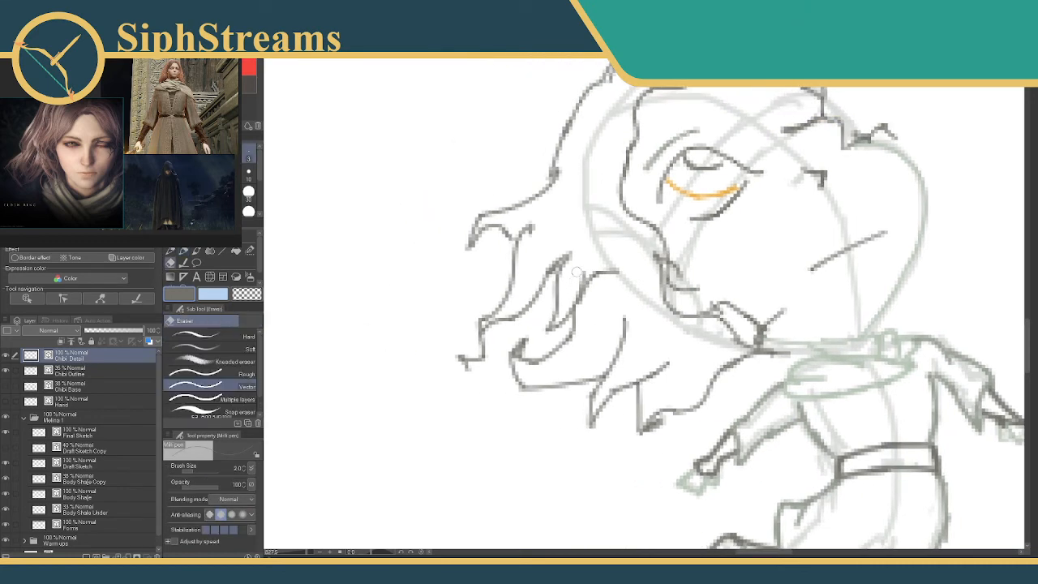
{"action": "mouse_move", "coordinate": [572, 285]}
{"action": "left_mouse_down"}
{"action": "mouse_move", "coordinate": [592, 266]}
{"action": "mouse_move", "coordinate": [585, 285]}
{"action": "mouse_move", "coordinate": [546, 264]}
{"action": "mouse_move", "coordinate": [561, 275]}
{"action": "mouse_move", "coordinate": [551, 297]}
{"action": "mouse_move", "coordinate": [559, 286]}
{"action": "mouse_move", "coordinate": [547, 283]}
{"action": "mouse_move", "coordinate": [540, 332]}
{"action": "mouse_move", "coordinate": [578, 317]}
{"action": "mouse_move", "coordinate": [570, 270]}
{"action": "left_mouse_up"}
{"action": "key", "text": "p"}
{"action": "key", "text": "e"}
{"action": "key", "text": "p"}
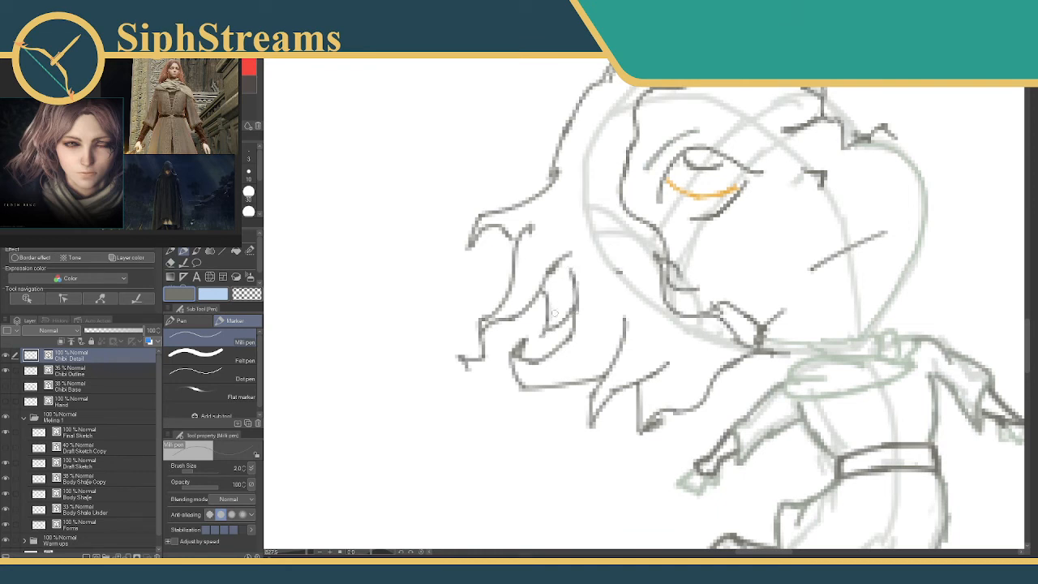
{"action": "left_click_drag", "start_coordinate": [548, 309], "coordinate": [550, 326]}
{"action": "left_click_drag", "start_coordinate": [631, 245], "coordinate": [499, 269]}
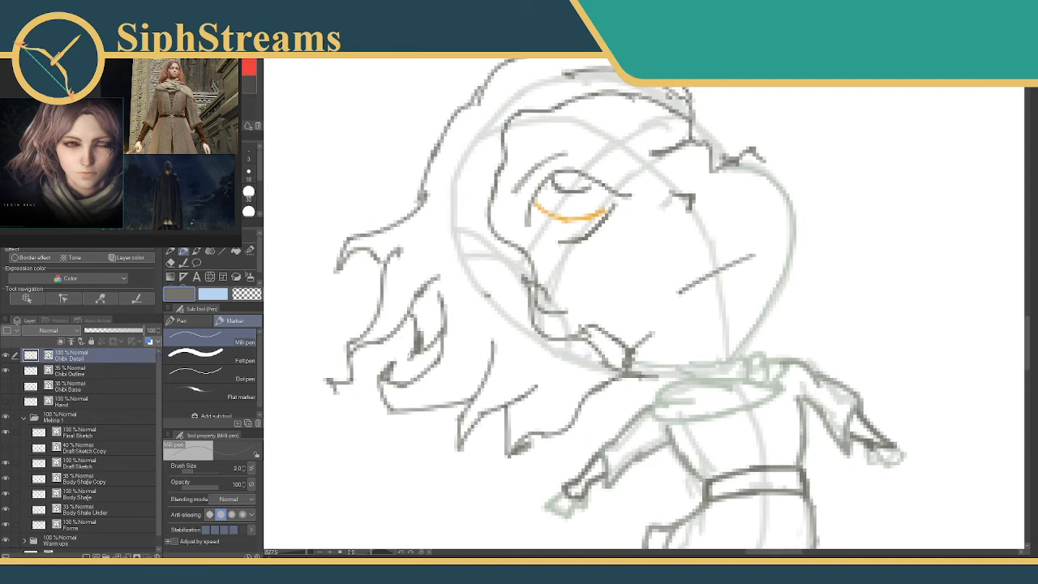
{"action": "mouse_move", "coordinate": [410, 347]}
{"action": "left_mouse_down"}
{"action": "mouse_move", "coordinate": [396, 362]}
{"action": "mouse_move", "coordinate": [416, 354]}
{"action": "left_mouse_up"}
{"action": "mouse_move", "coordinate": [470, 327]}
{"action": "left_mouse_down"}
{"action": "mouse_move", "coordinate": [552, 290]}
{"action": "mouse_move", "coordinate": [491, 317]}
{"action": "mouse_move", "coordinate": [458, 353]}
{"action": "left_mouse_up"}
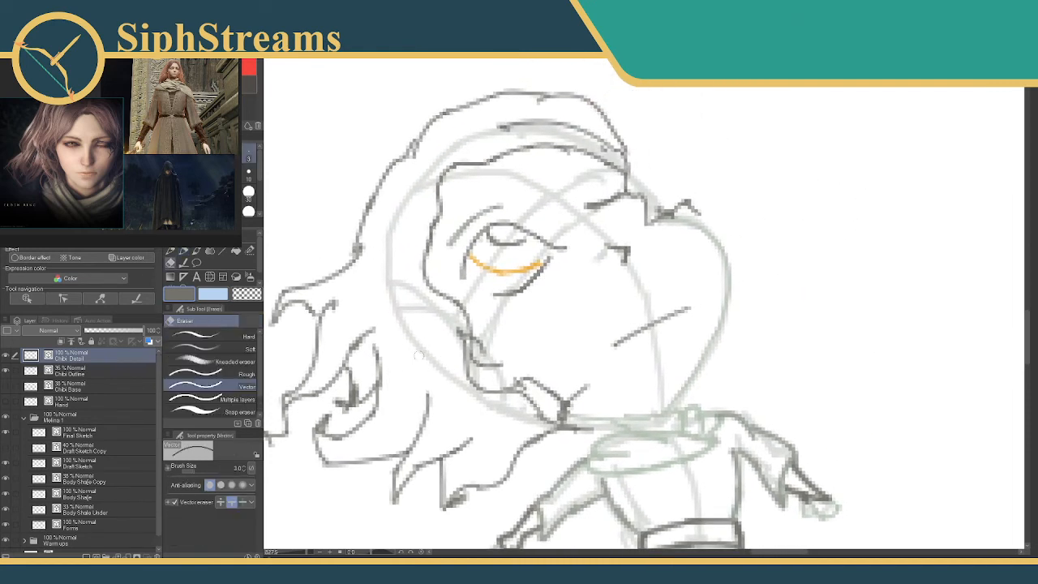
Draw a hair strand falling behind the far cheek to the shoulder and jagged hair tips above the near sleeve.
{"action": "left_click_drag", "start_coordinate": [591, 296], "coordinate": [498, 283]}
{"action": "left_click_drag", "start_coordinate": [641, 311], "coordinate": [626, 403]}
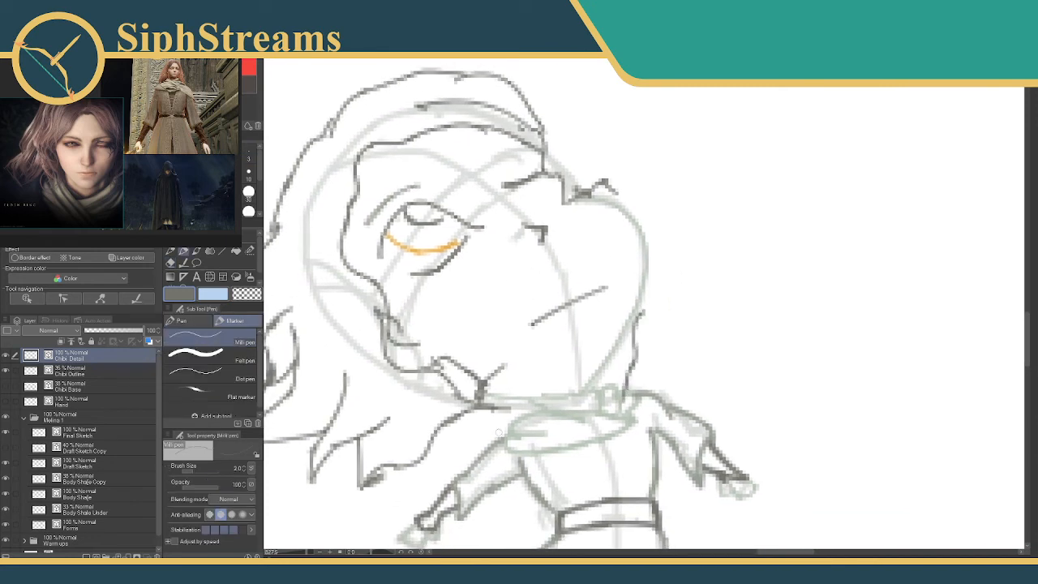
{"action": "mouse_move", "coordinate": [509, 431]}
{"action": "left_mouse_down"}
{"action": "mouse_move", "coordinate": [454, 466]}
{"action": "mouse_move", "coordinate": [465, 421]}
{"action": "mouse_move", "coordinate": [431, 450]}
{"action": "mouse_move", "coordinate": [451, 433]}
{"action": "left_mouse_up"}
{"action": "key", "text": "ctrl+z"}
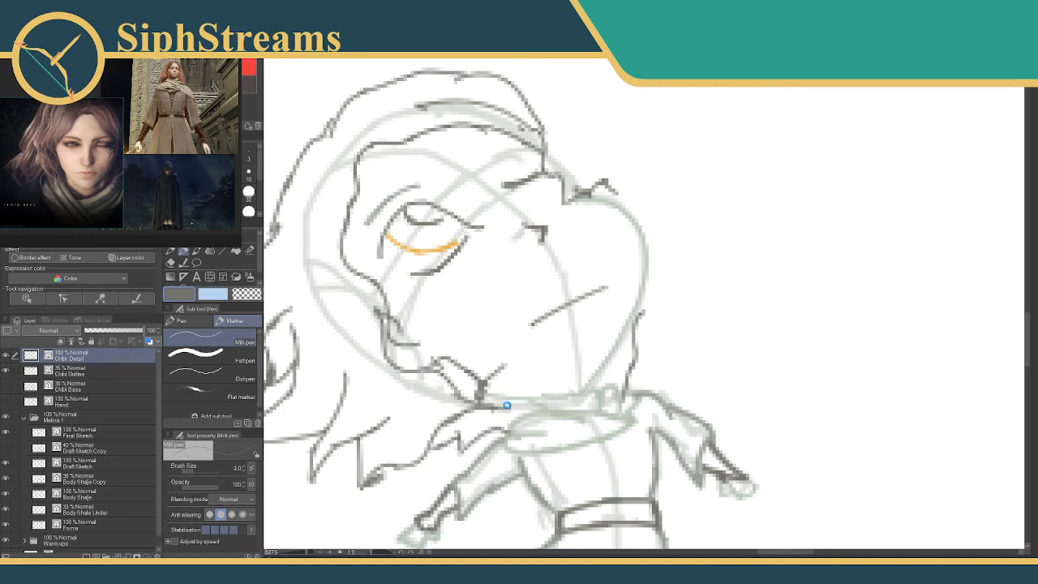
Draw the band across the near upper sleeve and the cuff edge around its forearm opening.
{"action": "left_click_drag", "start_coordinate": [507, 406], "coordinate": [573, 308]}
{"action": "left_click_drag", "start_coordinate": [307, 552], "coordinate": [309, 553]}
{"action": "left_click_drag", "start_coordinate": [371, 473], "coordinate": [360, 351]}
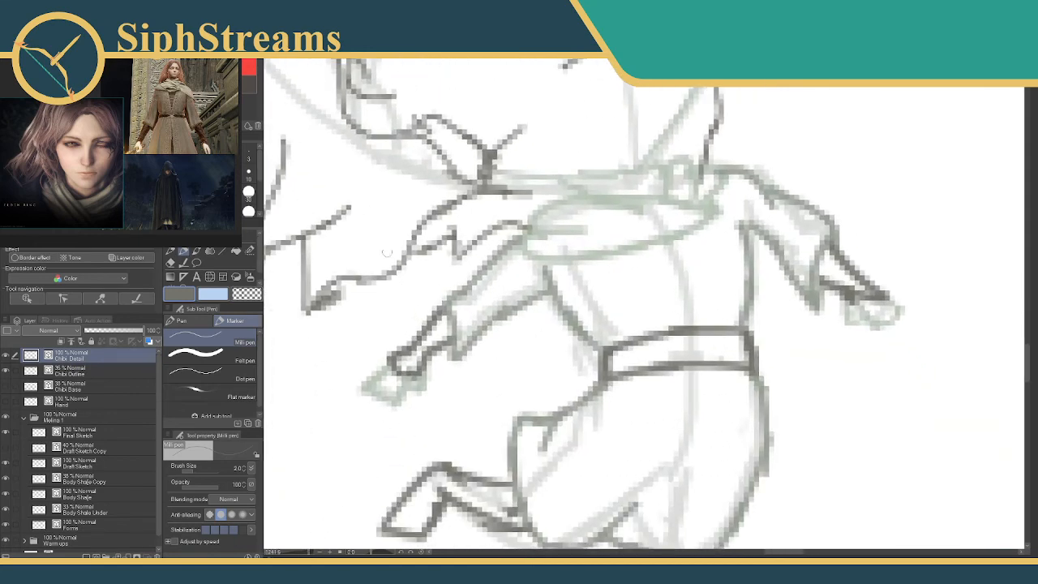
{"action": "left_click", "coordinate": [242, 89]}
{"action": "left_click", "coordinate": [242, 96]}
{"action": "left_click_drag", "start_coordinate": [466, 297], "coordinate": [479, 331]}
{"action": "left_click_drag", "start_coordinate": [500, 263], "coordinate": [528, 292]}
{"action": "left_click_drag", "start_coordinate": [501, 265], "coordinate": [527, 291]}
{"action": "left_click_drag", "start_coordinate": [618, 248], "coordinate": [498, 230]}
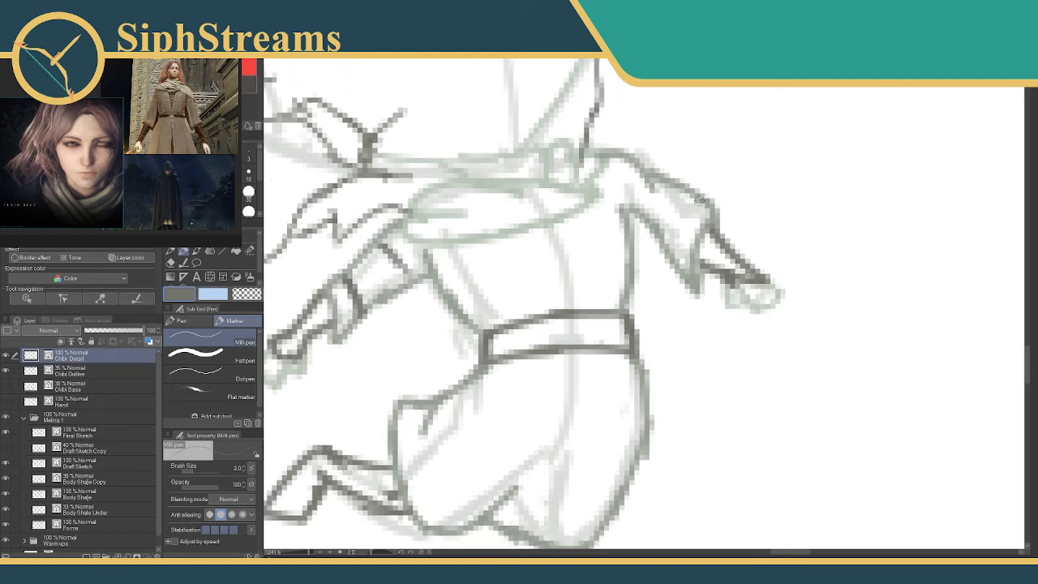
Add the matching cuff edge and upper band to the far sleeve.
{"action": "left_click_drag", "start_coordinate": [699, 198], "coordinate": [673, 266]}
{"action": "mouse_move", "coordinate": [653, 191]}
{"action": "left_mouse_down"}
{"action": "mouse_move", "coordinate": [635, 217]}
{"action": "mouse_move", "coordinate": [668, 178]}
{"action": "left_mouse_up"}
{"action": "left_click_drag", "start_coordinate": [575, 218], "coordinate": [684, 165]}
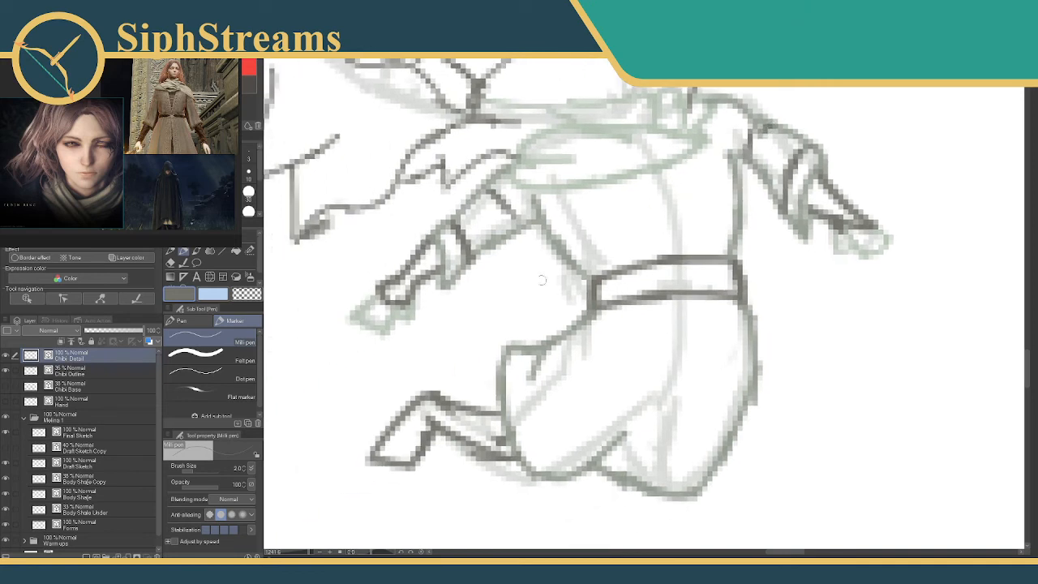
Fill the waist belt with a crosshatched woven texture.
{"action": "left_click_drag", "start_coordinate": [655, 210], "coordinate": [553, 216]}
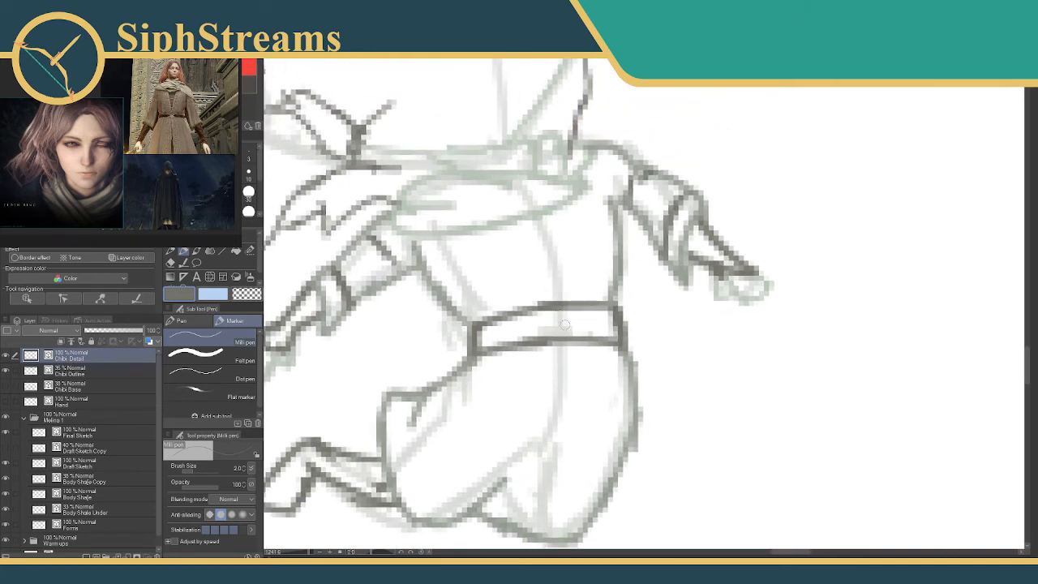
{"action": "mouse_move", "coordinate": [565, 325]}
{"action": "left_mouse_down"}
{"action": "mouse_move", "coordinate": [518, 247]}
{"action": "mouse_move", "coordinate": [465, 261]}
{"action": "mouse_move", "coordinate": [538, 246]}
{"action": "mouse_move", "coordinate": [577, 251]}
{"action": "mouse_move", "coordinate": [592, 258]}
{"action": "mouse_move", "coordinate": [587, 266]}
{"action": "mouse_move", "coordinate": [590, 232]}
{"action": "mouse_move", "coordinate": [567, 242]}
{"action": "left_mouse_up"}
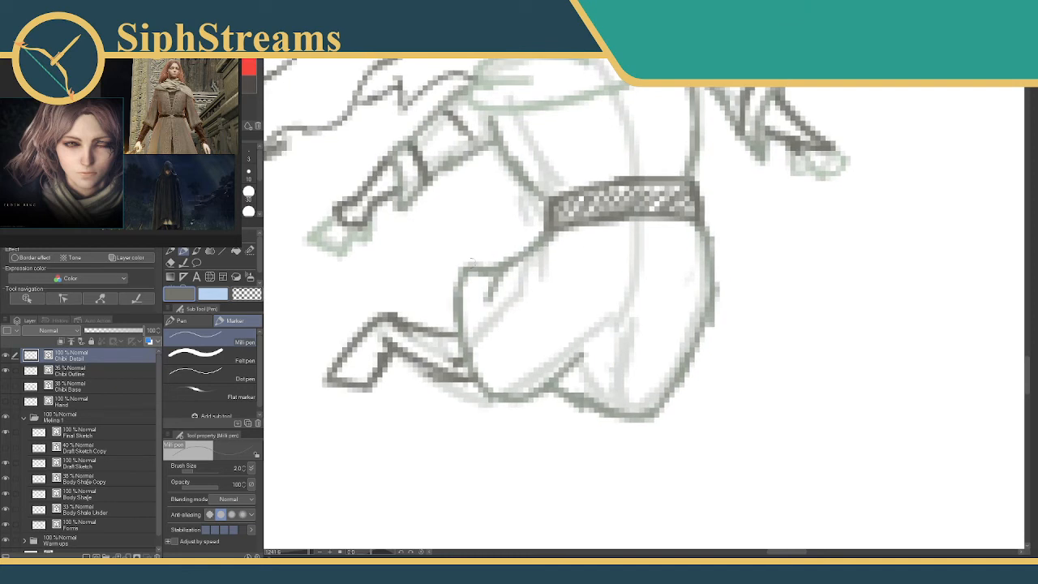
{"action": "left_click_drag", "start_coordinate": [549, 311], "coordinate": [486, 295]}
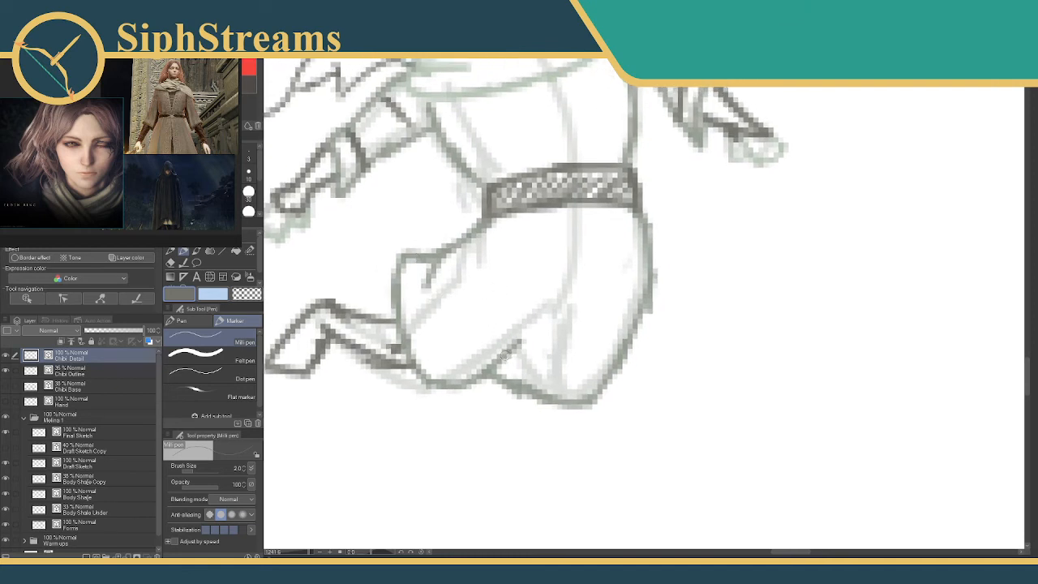
{"action": "mouse_move", "coordinate": [502, 354]}
{"action": "left_mouse_down"}
{"action": "mouse_move", "coordinate": [462, 478]}
{"action": "mouse_move", "coordinate": [442, 486]}
{"action": "left_mouse_up"}
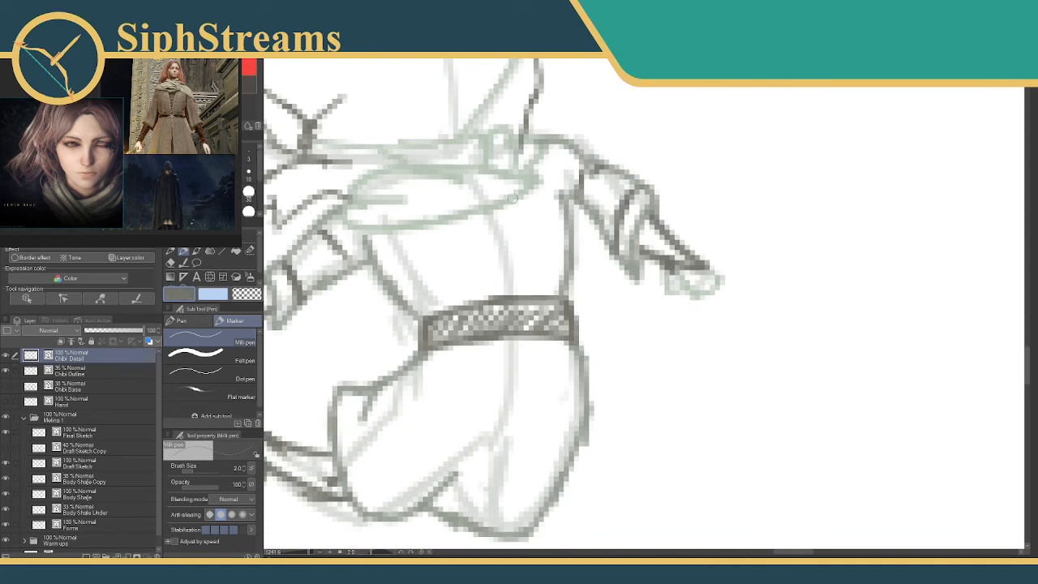
Draw the two converging edges of the bodice's front opening down to the belt, redoing strokes that miss the shape.
{"action": "left_click_drag", "start_coordinate": [514, 196], "coordinate": [514, 279]}
{"action": "key", "text": "ctrl+z"}
{"action": "left_click_drag", "start_coordinate": [514, 209], "coordinate": [521, 288]}
{"action": "left_click_drag", "start_coordinate": [466, 221], "coordinate": [490, 273]}
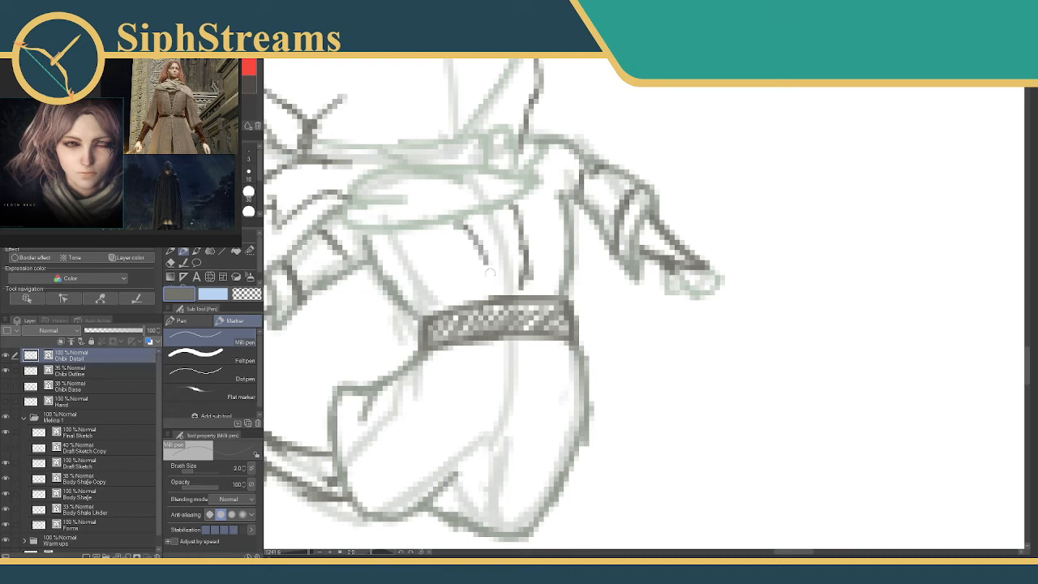
{"action": "key", "text": "ctrl+z"}
{"action": "mouse_move", "coordinate": [462, 224]}
{"action": "left_mouse_down"}
{"action": "mouse_move", "coordinate": [496, 274]}
{"action": "mouse_move", "coordinate": [518, 284]}
{"action": "mouse_move", "coordinate": [512, 293]}
{"action": "left_mouse_up"}
Outline a trim strip along each side of the bodice opening and fill both with a patterned texture in grey-green.
{"action": "left_click", "coordinate": [203, 102]}
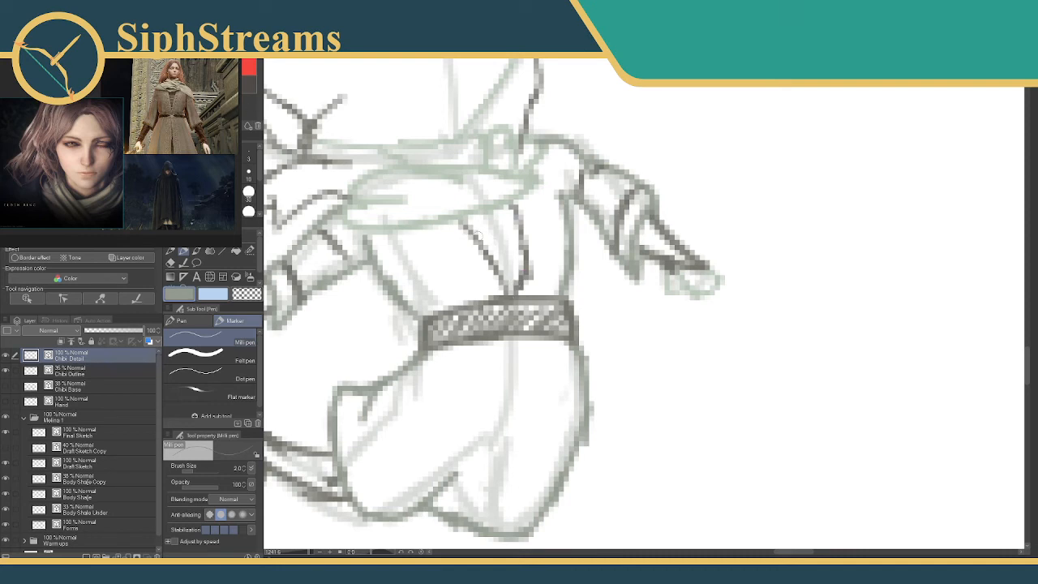
{"action": "left_click_drag", "start_coordinate": [436, 230], "coordinate": [486, 290]}
{"action": "left_click_drag", "start_coordinate": [530, 201], "coordinate": [534, 294]}
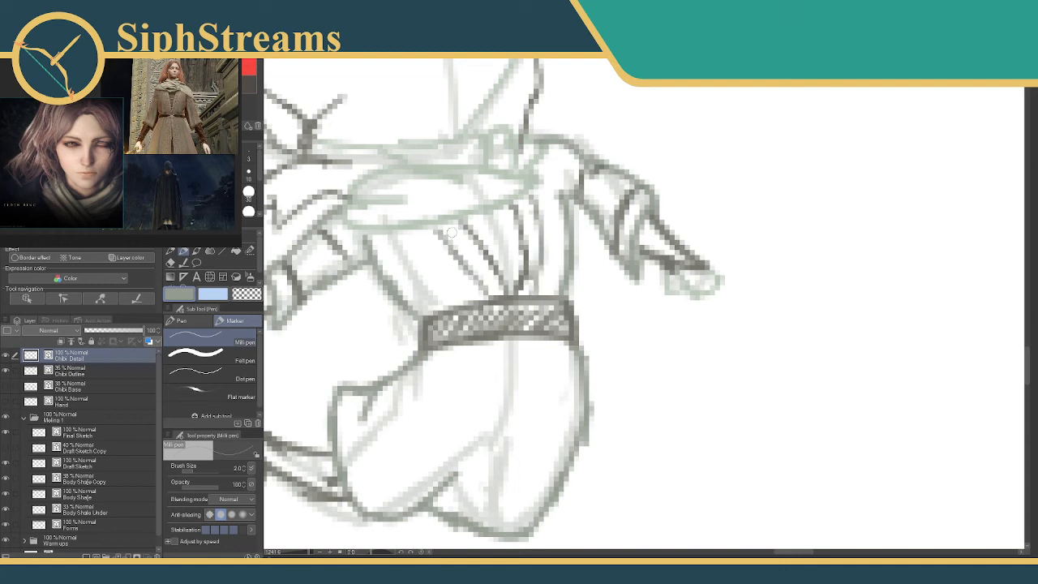
{"action": "left_click_drag", "start_coordinate": [444, 238], "coordinate": [469, 228]}
{"action": "mouse_move", "coordinate": [458, 248]}
{"action": "left_mouse_down"}
{"action": "mouse_move", "coordinate": [483, 286]}
{"action": "mouse_move", "coordinate": [498, 288]}
{"action": "left_mouse_up"}
{"action": "left_click_drag", "start_coordinate": [528, 205], "coordinate": [527, 291]}
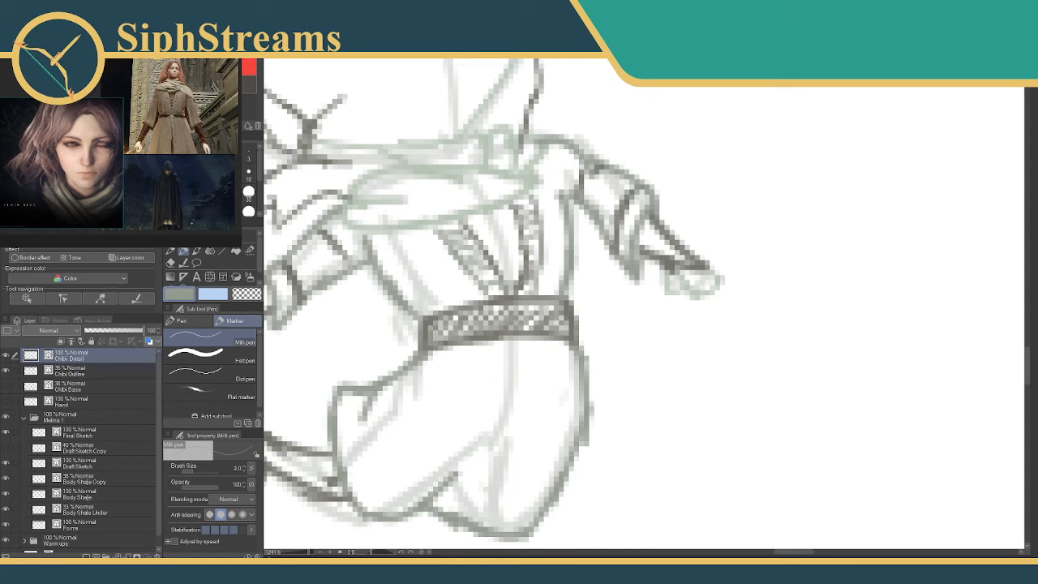
Draw the lacing across the bodice opening in dark grey, with dark fastening dots along the trim.
{"action": "left_click", "coordinate": [203, 105]}
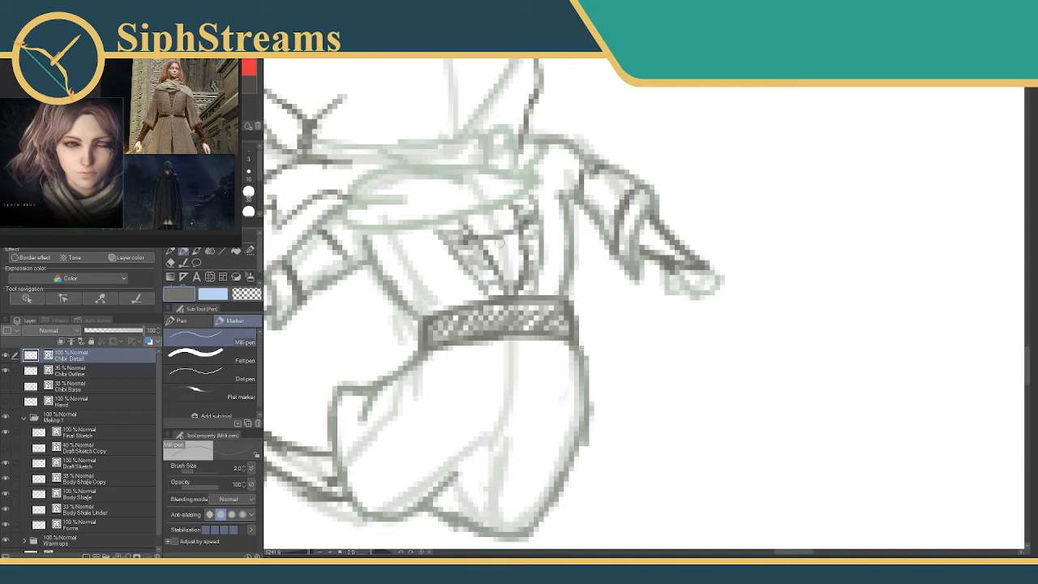
{"action": "mouse_move", "coordinate": [482, 250]}
{"action": "left_mouse_down"}
{"action": "mouse_move", "coordinate": [491, 270]}
{"action": "mouse_move", "coordinate": [525, 254]}
{"action": "mouse_move", "coordinate": [471, 242]}
{"action": "left_mouse_up"}
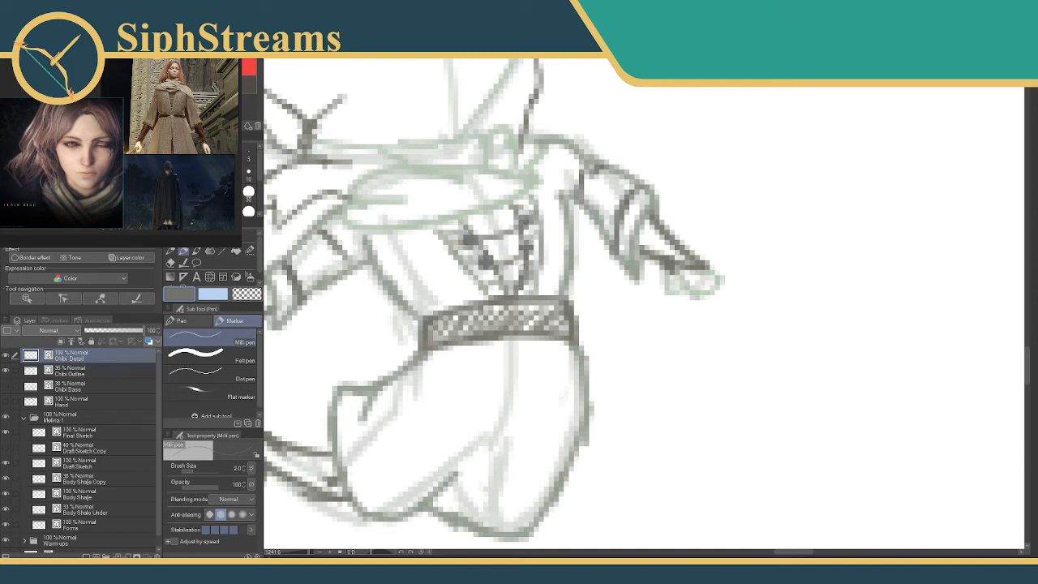
{"action": "left_click_drag", "start_coordinate": [497, 279], "coordinate": [515, 278]}
Draw the skirt's curved front opening edge between the belt and the hem in grey-green.
{"action": "mouse_move", "coordinate": [537, 255]}
{"action": "left_mouse_down"}
{"action": "mouse_move", "coordinate": [554, 175]}
{"action": "mouse_move", "coordinate": [542, 145]}
{"action": "left_mouse_up"}
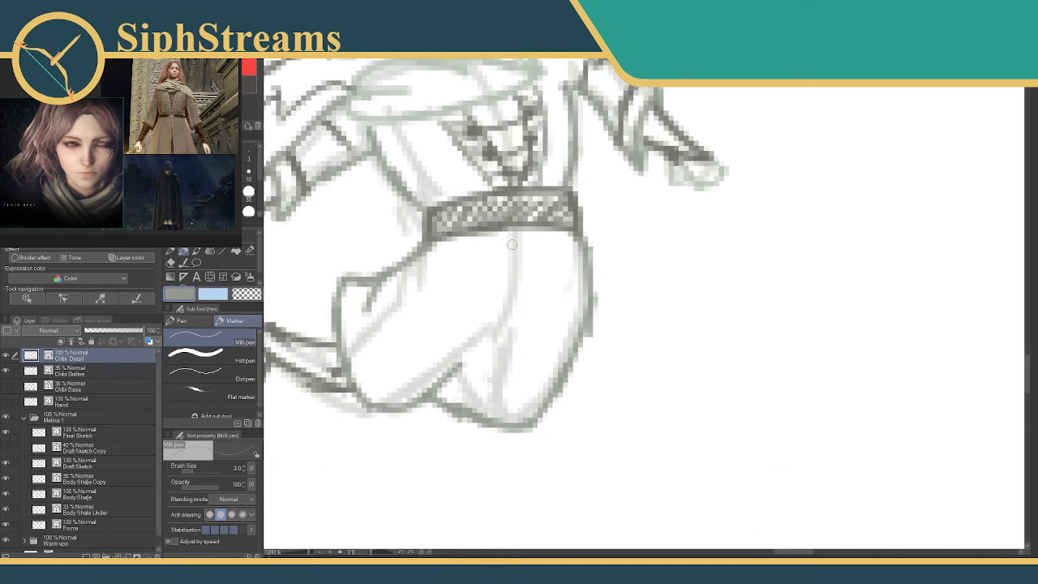
{"action": "left_click", "coordinate": [253, 105]}
{"action": "left_click_drag", "start_coordinate": [484, 417], "coordinate": [486, 361]}
{"action": "key", "text": "ctrl+z"}
{"action": "left_click", "coordinate": [235, 103]}
{"action": "mouse_move", "coordinate": [438, 391]}
{"action": "left_mouse_down"}
{"action": "mouse_move", "coordinate": [486, 299]}
{"action": "mouse_move", "coordinate": [481, 324]}
{"action": "mouse_move", "coordinate": [497, 314]}
{"action": "mouse_move", "coordinate": [522, 234]}
{"action": "left_mouse_up"}
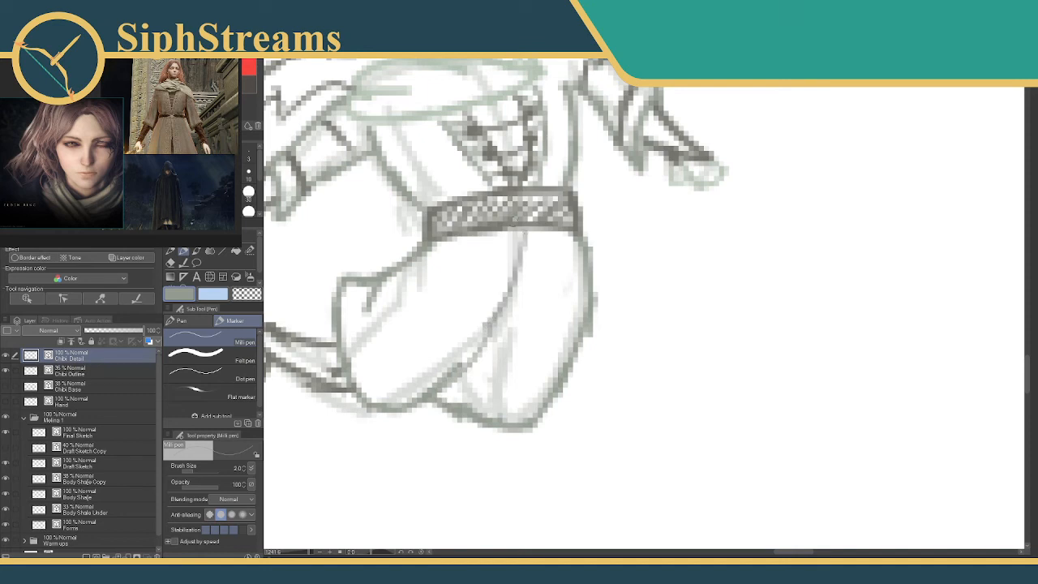
Draw the front panel's inner edge branching off the opening and erase the hem line between the two skirt panels.
{"action": "mouse_move", "coordinate": [510, 300]}
{"action": "left_mouse_down"}
{"action": "mouse_move", "coordinate": [474, 378]}
{"action": "mouse_move", "coordinate": [484, 369]}
{"action": "mouse_move", "coordinate": [456, 396]}
{"action": "left_mouse_up"}
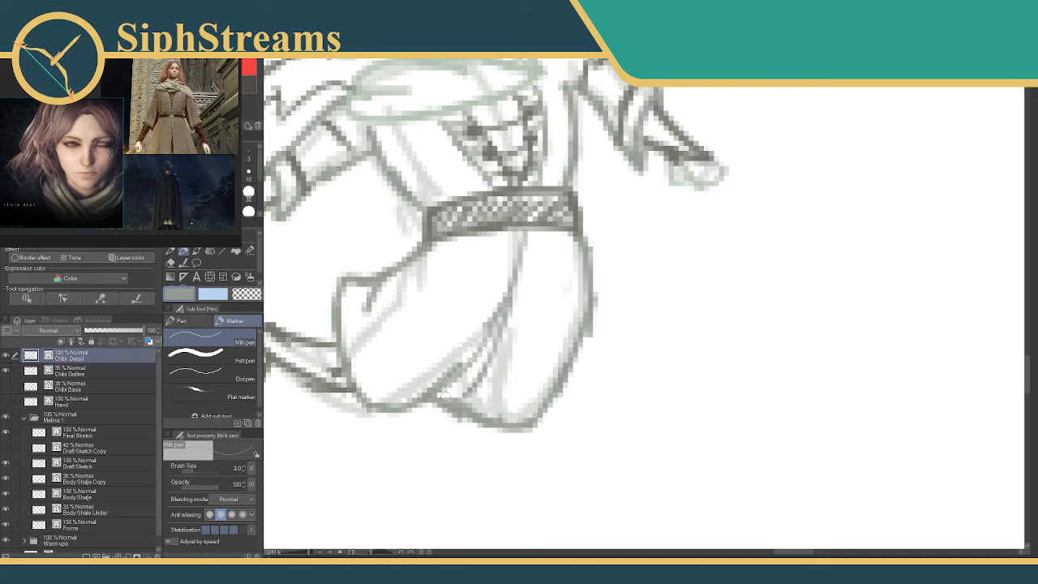
{"action": "key", "text": "e"}
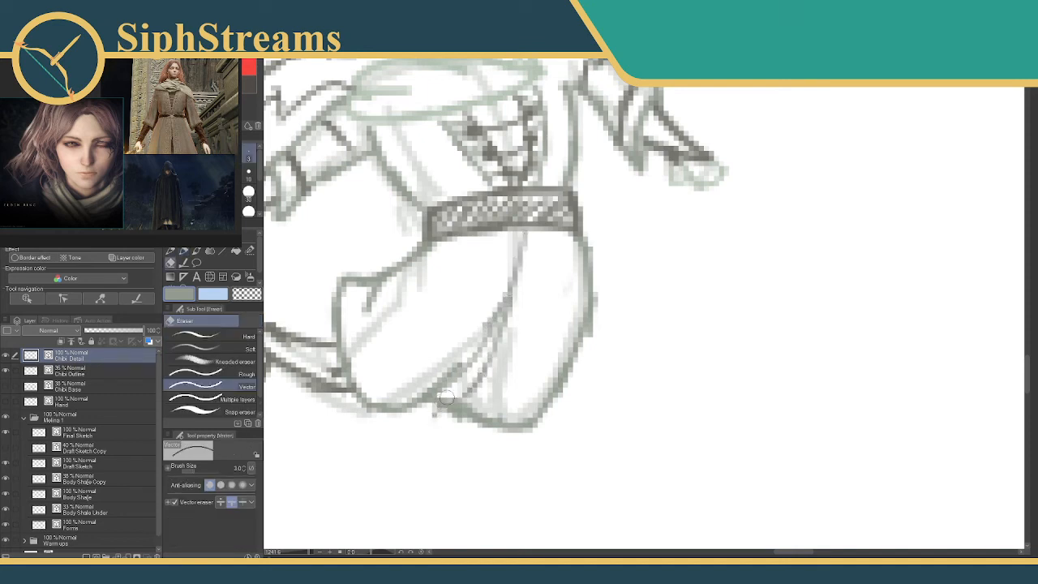
{"action": "mouse_move", "coordinate": [446, 398]}
{"action": "left_mouse_down"}
{"action": "mouse_move", "coordinate": [424, 431]}
{"action": "mouse_move", "coordinate": [445, 407]}
{"action": "left_mouse_up"}
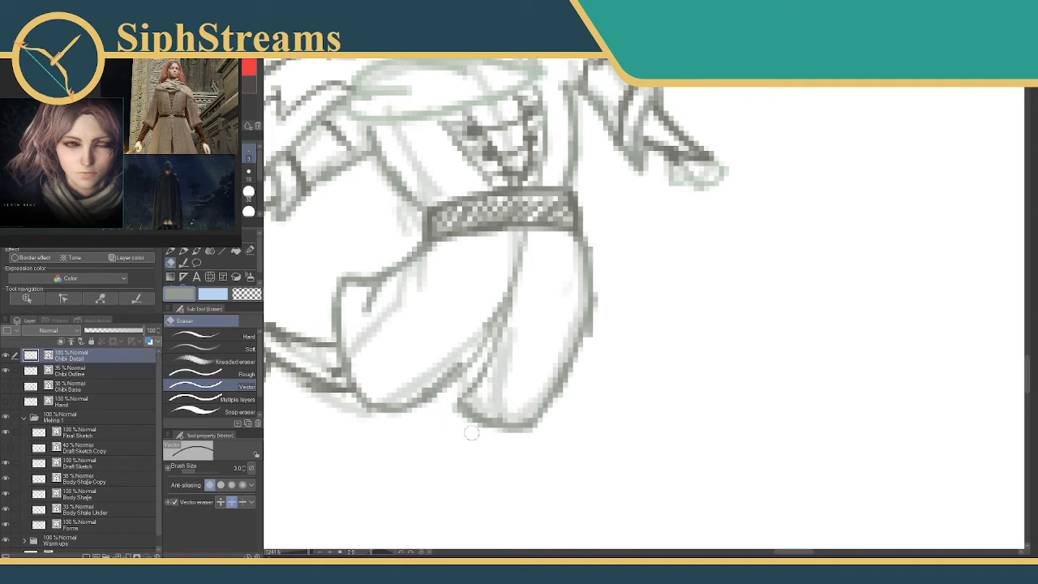
Touch up the front panel's hem corner and draw its trim line from the belt down to the hem.
{"action": "key", "text": "p"}
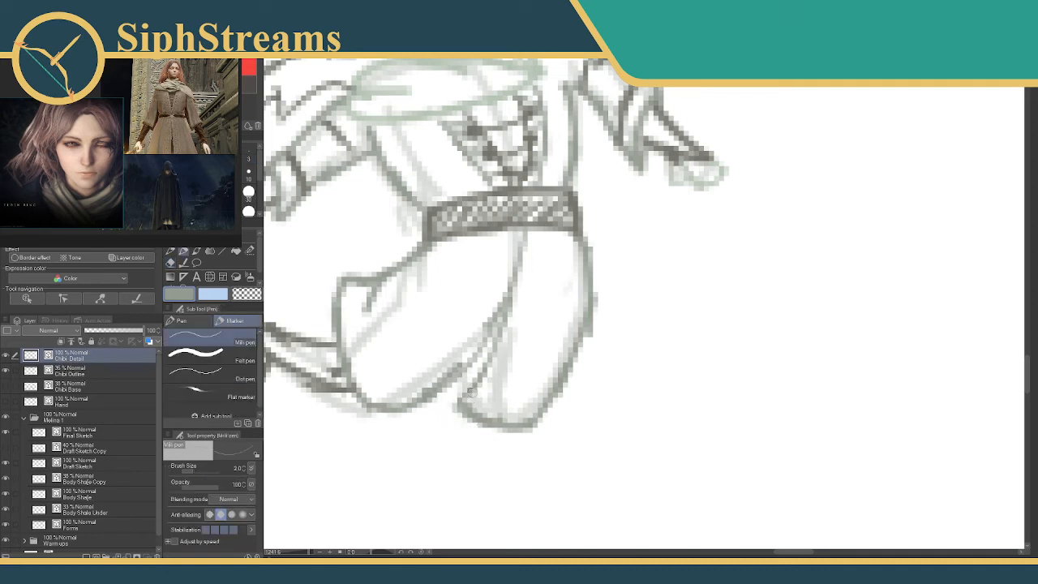
{"action": "mouse_move", "coordinate": [465, 396]}
{"action": "left_mouse_down"}
{"action": "mouse_move", "coordinate": [449, 402]}
{"action": "mouse_move", "coordinate": [469, 407]}
{"action": "left_mouse_up"}
{"action": "left_click_drag", "start_coordinate": [541, 232], "coordinate": [530, 326]}
{"action": "mouse_move", "coordinate": [532, 290]}
{"action": "left_mouse_down"}
{"action": "mouse_move", "coordinate": [512, 367]}
{"action": "mouse_move", "coordinate": [481, 414]}
{"action": "left_mouse_up"}
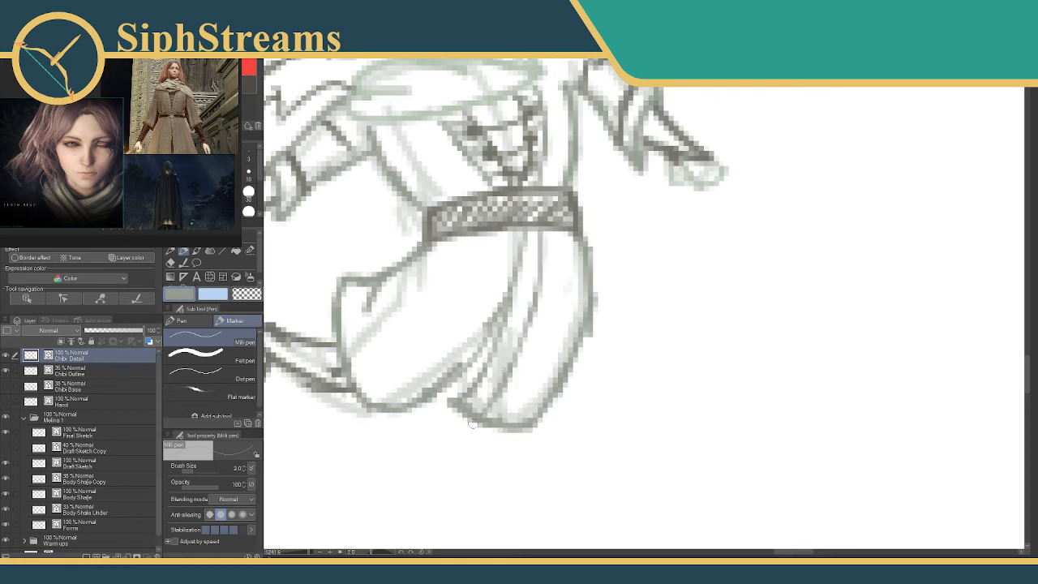
{"action": "mouse_move", "coordinate": [498, 235]}
{"action": "left_mouse_down"}
{"action": "mouse_move", "coordinate": [449, 330]}
{"action": "mouse_move", "coordinate": [471, 301]}
{"action": "mouse_move", "coordinate": [395, 397]}
{"action": "left_mouse_up"}
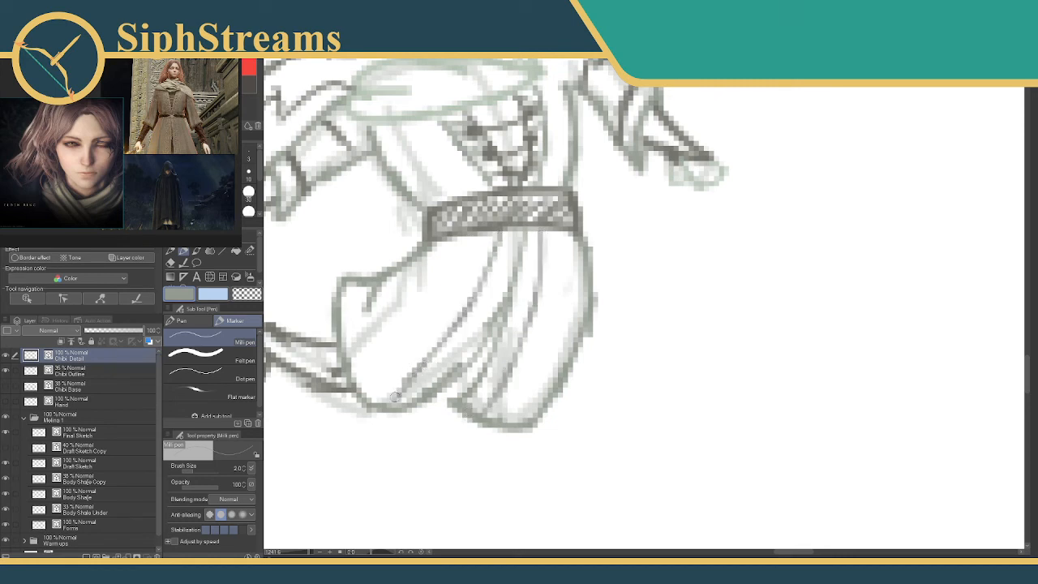
{"action": "key", "text": "ctrl+z"}
{"action": "key", "text": "ctrl+z"}
{"action": "key", "text": "ctrl+z"}
{"action": "left_click_drag", "start_coordinate": [500, 242], "coordinate": [452, 329]}
{"action": "key", "text": "ctrl+z"}
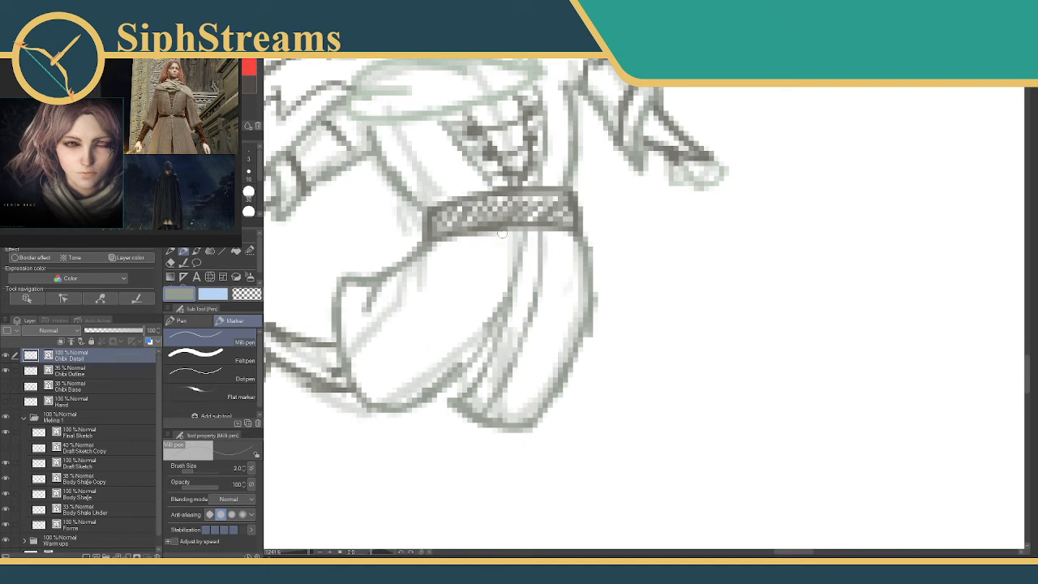
Draw the rear skirt panel's trim line close to the opening and fill both skirt trim strips with a patterned texture.
{"action": "left_click_drag", "start_coordinate": [502, 233], "coordinate": [471, 324]}
{"action": "left_click_drag", "start_coordinate": [487, 286], "coordinate": [428, 386]}
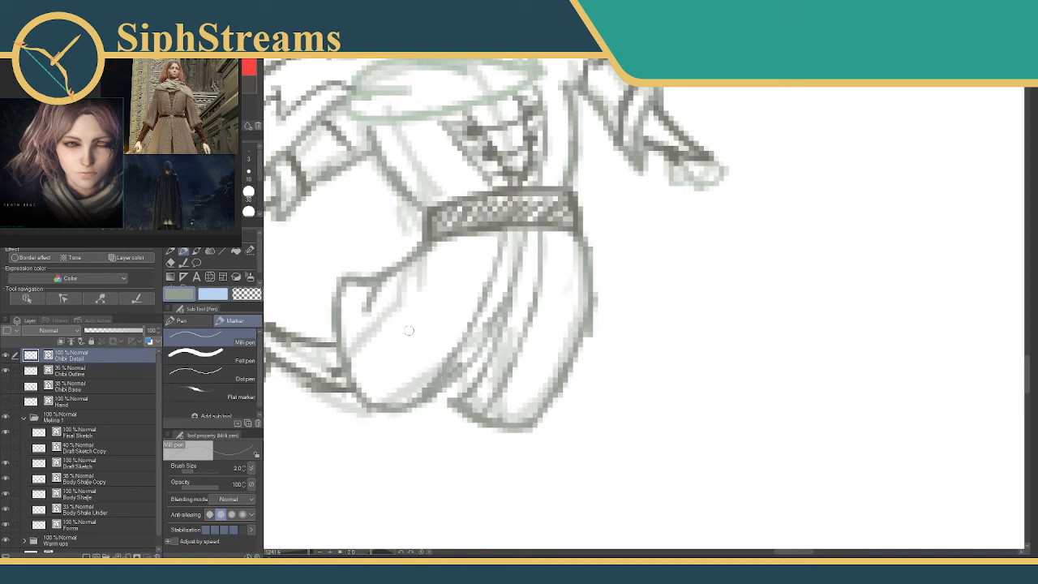
{"action": "left_click", "coordinate": [491, 228], "text": "alt"}
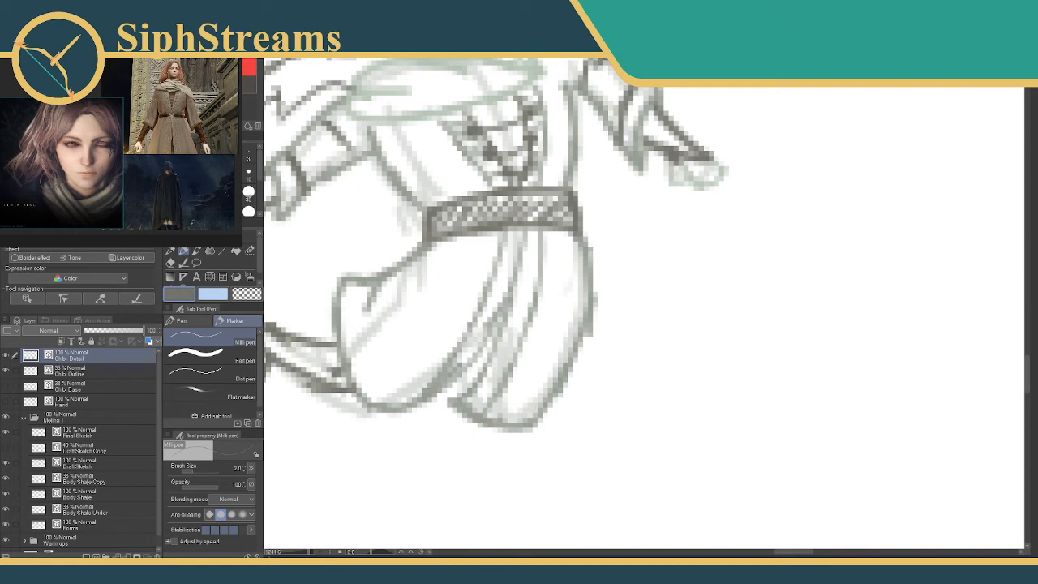
{"action": "left_click", "coordinate": [513, 235], "text": "alt"}
{"action": "mouse_move", "coordinate": [511, 233]}
{"action": "left_mouse_down"}
{"action": "mouse_move", "coordinate": [463, 359]}
{"action": "mouse_move", "coordinate": [534, 252]}
{"action": "mouse_move", "coordinate": [531, 235]}
{"action": "mouse_move", "coordinate": [538, 261]}
{"action": "mouse_move", "coordinate": [506, 308]}
{"action": "mouse_move", "coordinate": [523, 326]}
{"action": "mouse_move", "coordinate": [486, 400]}
{"action": "left_mouse_up"}
{"action": "mouse_move", "coordinate": [510, 302]}
{"action": "left_mouse_down"}
{"action": "mouse_move", "coordinate": [540, 320]}
{"action": "mouse_move", "coordinate": [638, 301]}
{"action": "mouse_move", "coordinate": [621, 290]}
{"action": "mouse_move", "coordinate": [665, 312]}
{"action": "left_mouse_up"}
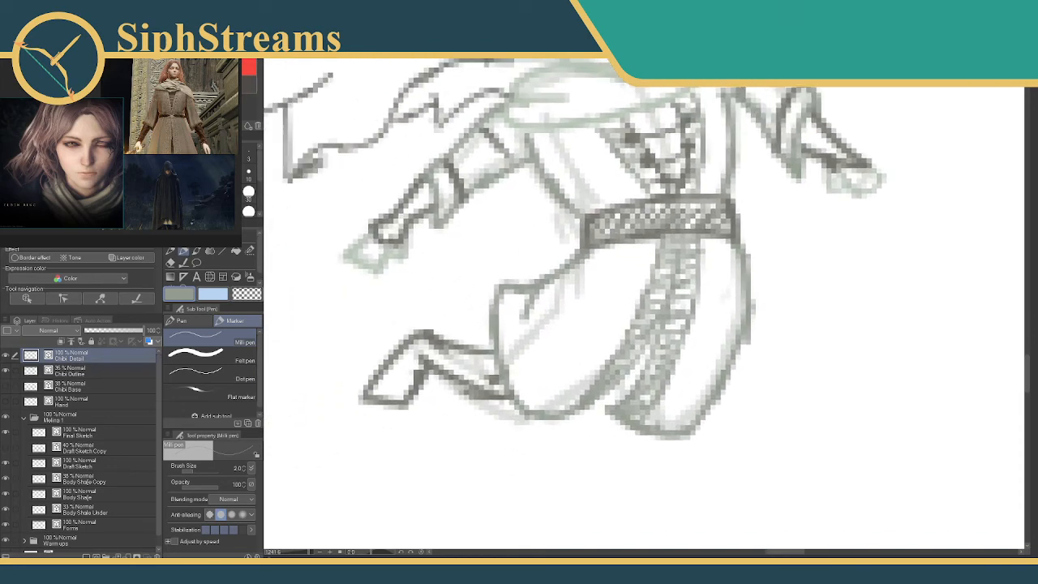
Draw a dark angular marking with crossing strokes over the far eye beneath the hairline.
{"action": "left_click_drag", "start_coordinate": [477, 115], "coordinate": [531, 291]}
{"action": "left_click_drag", "start_coordinate": [512, 89], "coordinate": [507, 333]}
{"action": "left_click_drag", "start_coordinate": [475, 117], "coordinate": [459, 217]}
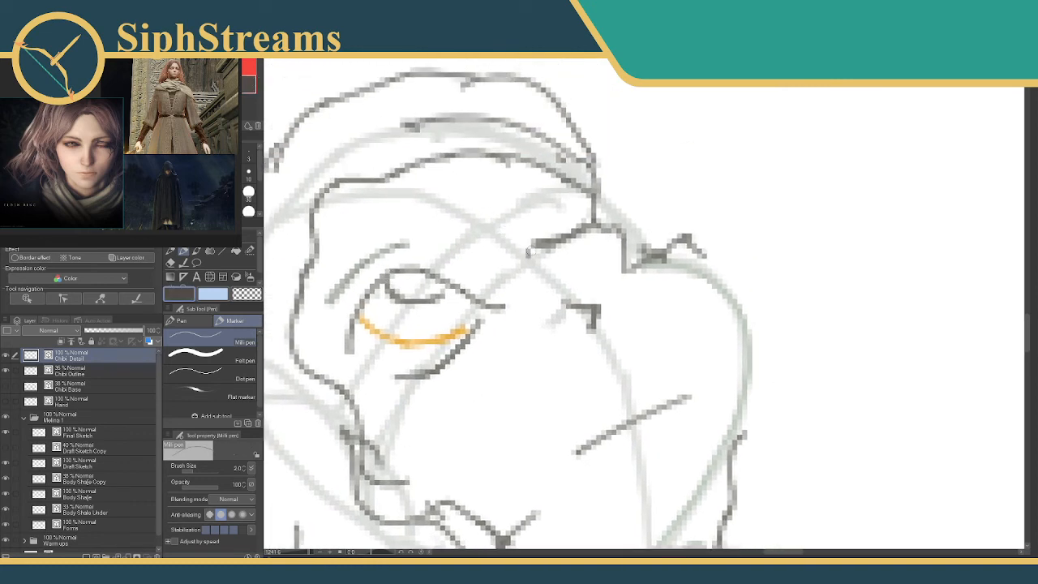
{"action": "mouse_move", "coordinate": [527, 252]}
{"action": "left_mouse_down"}
{"action": "mouse_move", "coordinate": [517, 212]}
{"action": "mouse_move", "coordinate": [526, 220]}
{"action": "mouse_move", "coordinate": [595, 200]}
{"action": "left_mouse_up"}
{"action": "mouse_move", "coordinate": [532, 221]}
{"action": "left_mouse_down"}
{"action": "mouse_move", "coordinate": [586, 220]}
{"action": "mouse_move", "coordinate": [595, 238]}
{"action": "mouse_move", "coordinate": [577, 256]}
{"action": "left_mouse_up"}
{"action": "left_click_drag", "start_coordinate": [581, 210], "coordinate": [602, 221]}
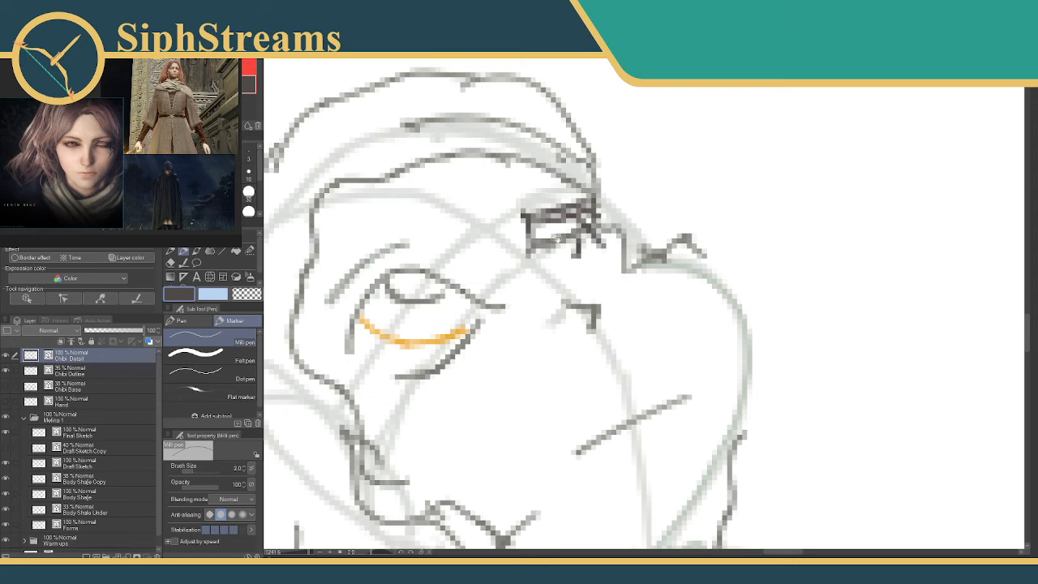
{"action": "mouse_move", "coordinate": [435, 223]}
{"action": "left_mouse_down"}
{"action": "mouse_move", "coordinate": [603, 188]}
{"action": "mouse_move", "coordinate": [559, 96]}
{"action": "left_mouse_up"}
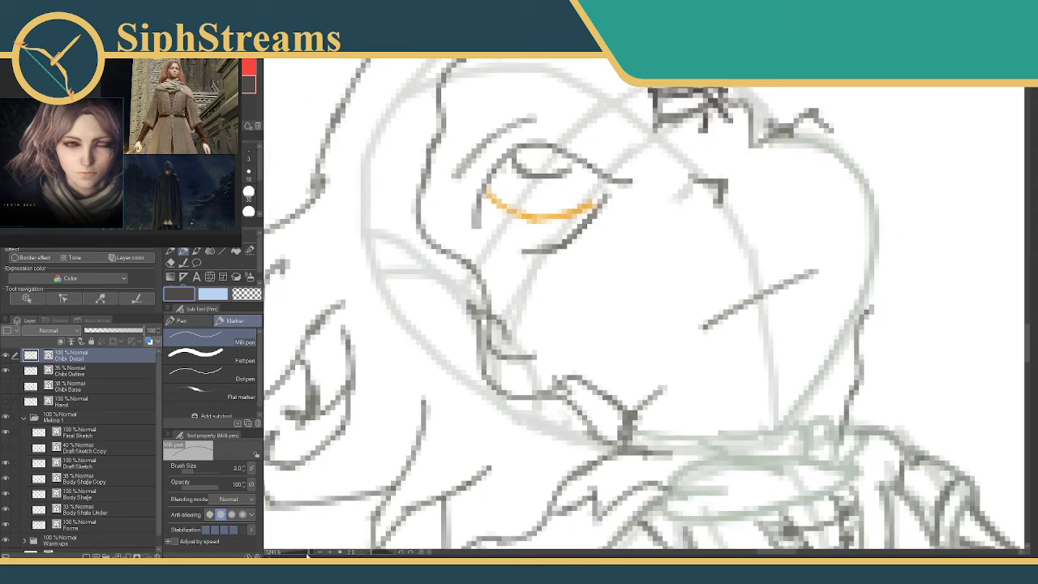
{"action": "left_click_drag", "start_coordinate": [307, 554], "coordinate": [300, 555]}
{"action": "left_click_drag", "start_coordinate": [352, 458], "coordinate": [392, 422]}
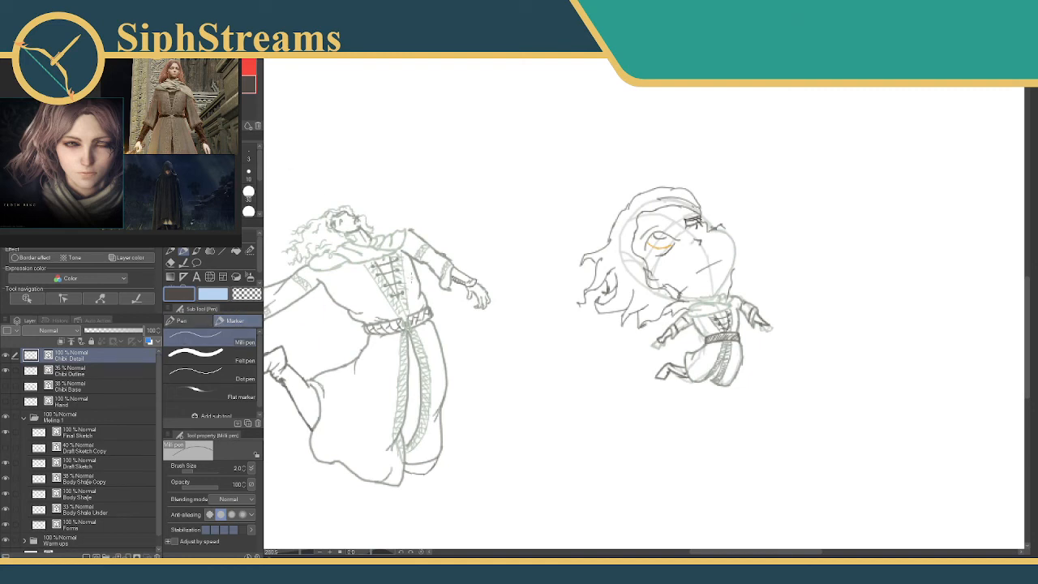
Hide the Chibi Outline layer and erase the stray marks beside the far edge of the chibi's face.
{"action": "left_click", "coordinate": [7, 370]}
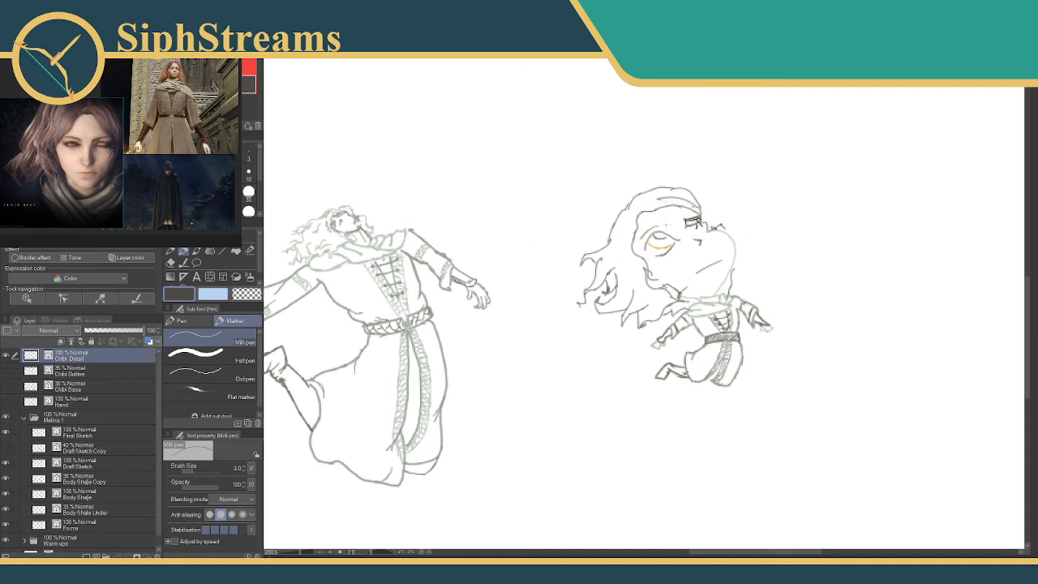
{"action": "key", "text": "e"}
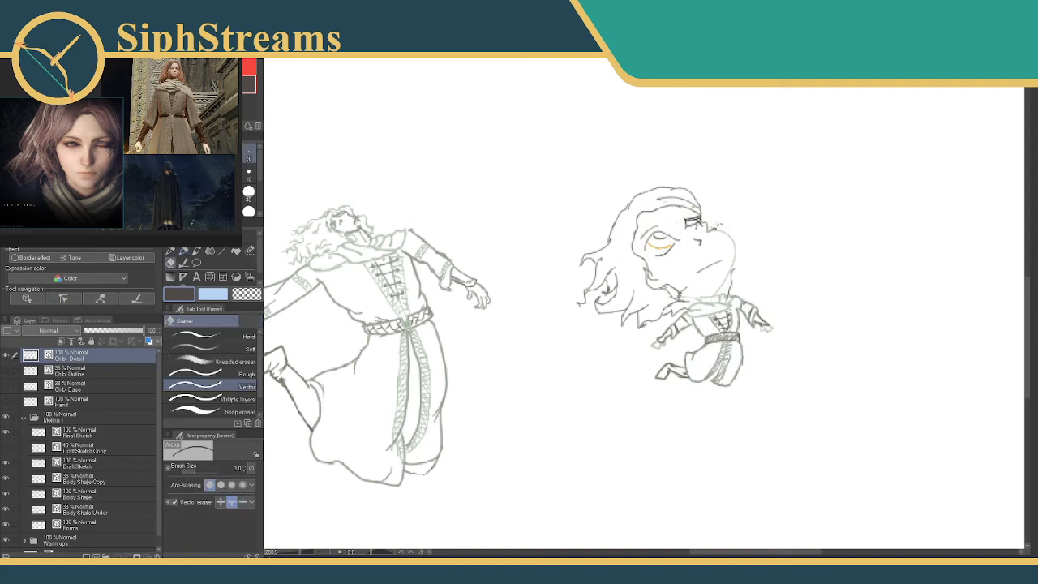
{"action": "key", "text": "p"}
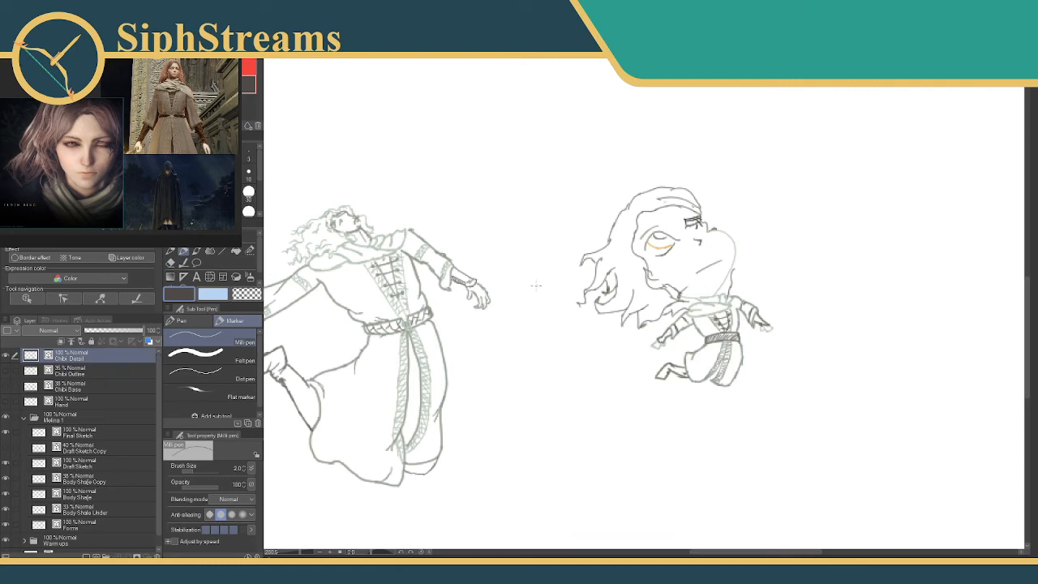
Redraw the chibi's lower jawline toward the chin and add the neck line above the scarf in pale green.
{"action": "left_click_drag", "start_coordinate": [535, 283], "coordinate": [437, 341]}
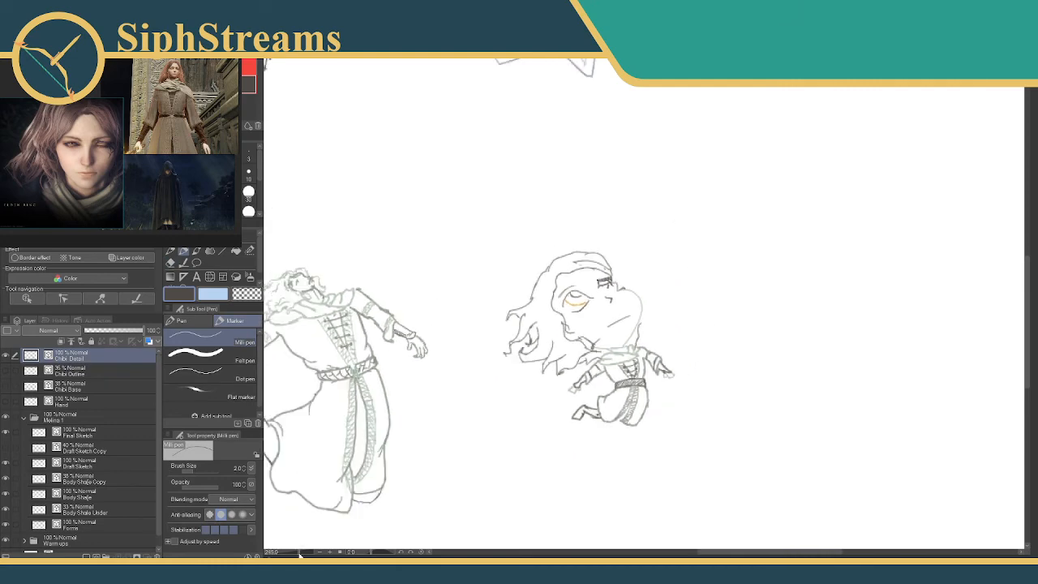
{"action": "scroll", "coordinate": [610, 310], "scroll_direction": "up", "scroll_amount": 5}
{"action": "left_click", "coordinate": [684, 312], "text": "alt"}
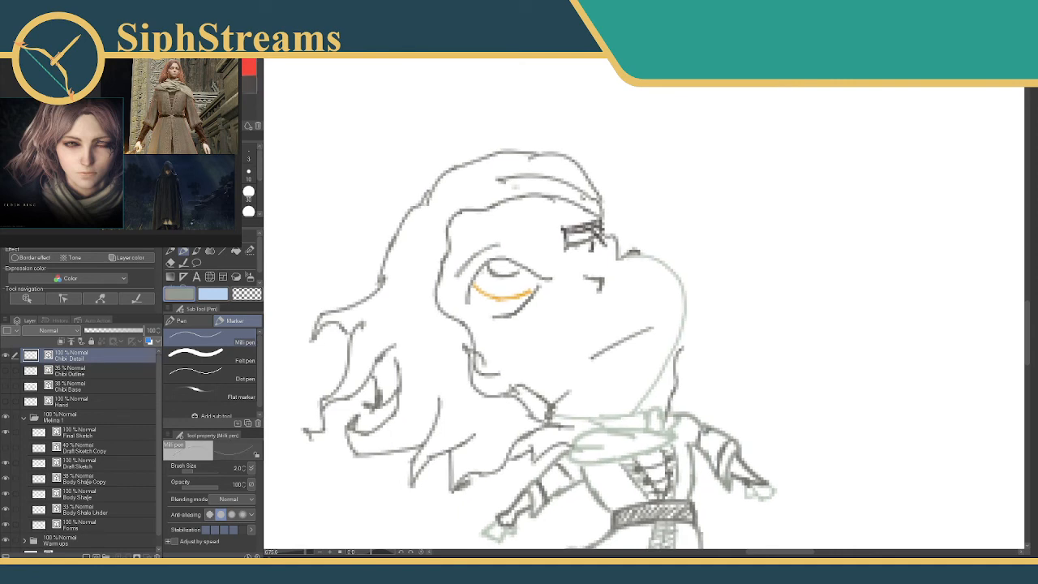
{"action": "left_click_drag", "start_coordinate": [666, 352], "coordinate": [648, 369]}
{"action": "key", "text": "ctrl+z"}
{"action": "left_click", "coordinate": [235, 105]}
{"action": "left_click_drag", "start_coordinate": [659, 372], "coordinate": [600, 411]}
{"action": "left_click_drag", "start_coordinate": [645, 384], "coordinate": [589, 415]}
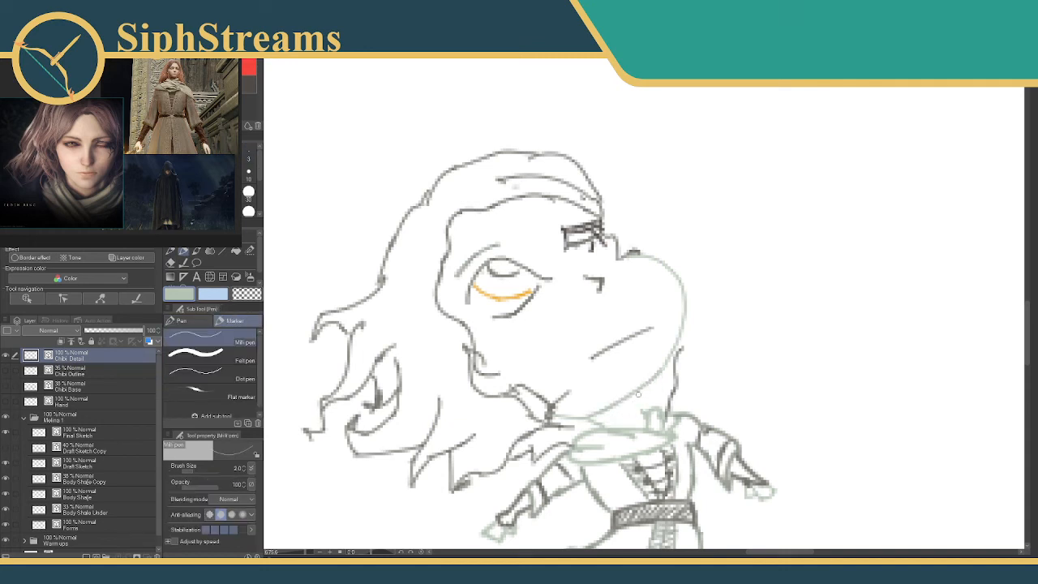
{"action": "left_click_drag", "start_coordinate": [638, 394], "coordinate": [644, 411]}
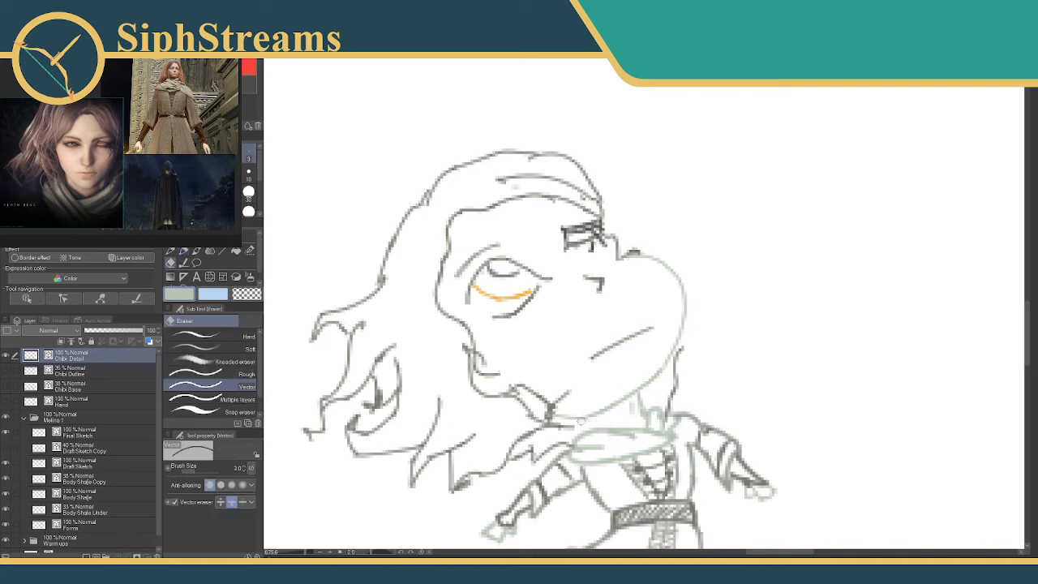
Erase the hair lock's end beside the jaw and redraw the hair edge running down to the scarf.
{"action": "key", "text": "e"}
{"action": "left_click", "coordinate": [548, 415]}
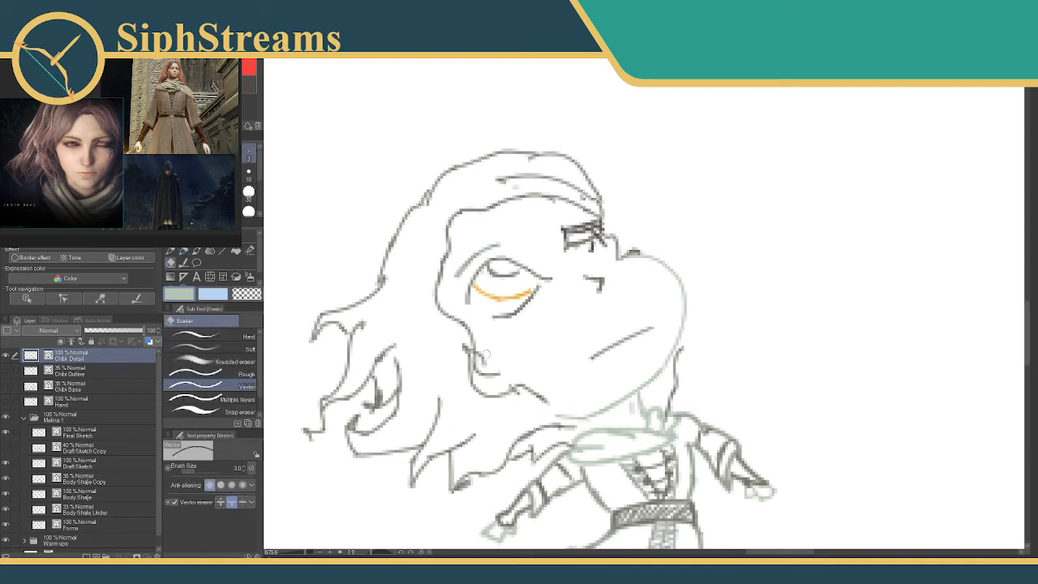
{"action": "key", "text": "p"}
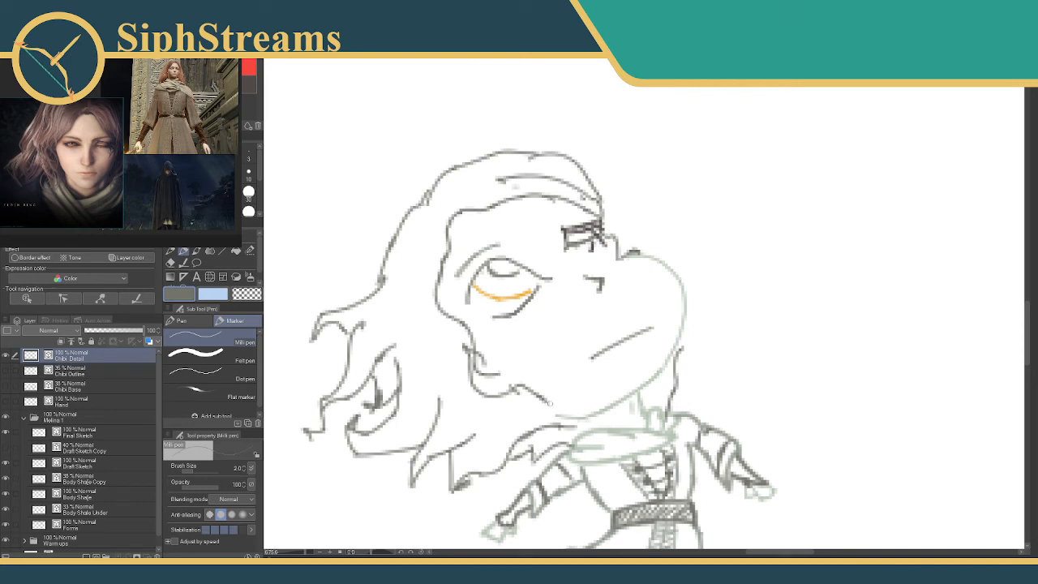
{"action": "mouse_move", "coordinate": [549, 403]}
{"action": "left_mouse_down"}
{"action": "mouse_move", "coordinate": [595, 421]}
{"action": "mouse_move", "coordinate": [571, 438]}
{"action": "left_mouse_up"}
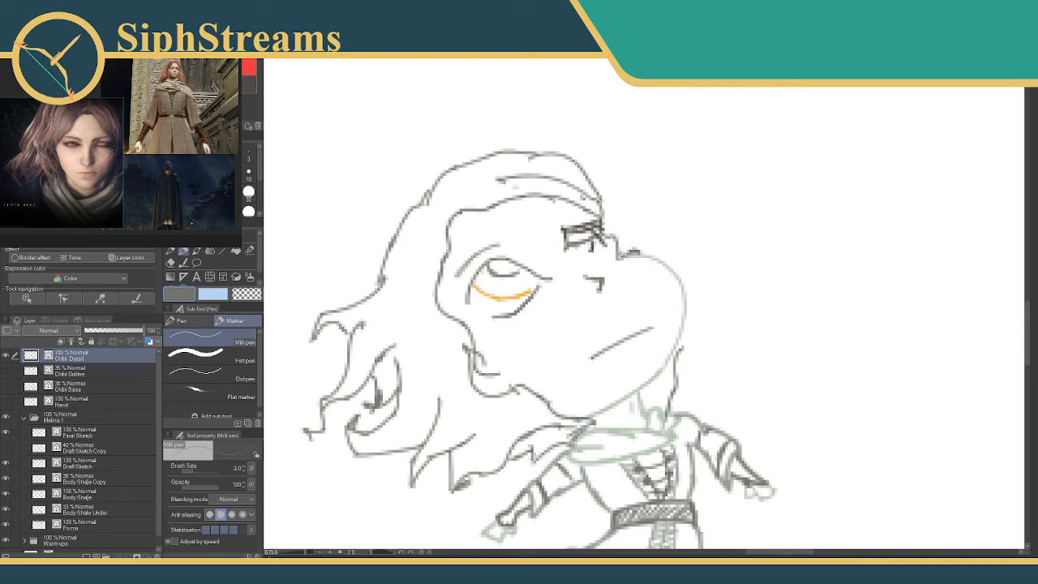
Draw the hair outline around the far side of the face, with pointed flicks near the crown and the neck.
{"action": "left_click_drag", "start_coordinate": [637, 253], "coordinate": [702, 267]}
{"action": "key", "text": "ctrl+z"}
{"action": "mouse_move", "coordinate": [603, 206]}
{"action": "left_mouse_down"}
{"action": "mouse_move", "coordinate": [697, 269]}
{"action": "mouse_move", "coordinate": [712, 355]}
{"action": "mouse_move", "coordinate": [678, 376]}
{"action": "left_mouse_up"}
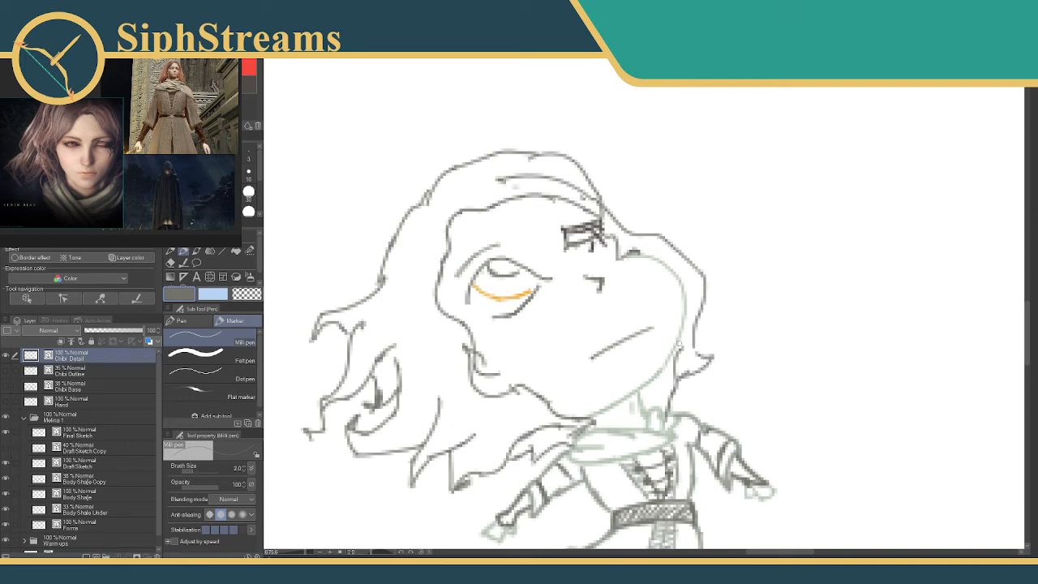
{"action": "mouse_move", "coordinate": [642, 235]}
{"action": "left_mouse_down"}
{"action": "mouse_move", "coordinate": [667, 227]}
{"action": "mouse_move", "coordinate": [668, 245]}
{"action": "left_mouse_up"}
Draw a curved eyebrow above the far eye's marking and darken the marking's inner edge.
{"action": "left_click", "coordinate": [244, 98]}
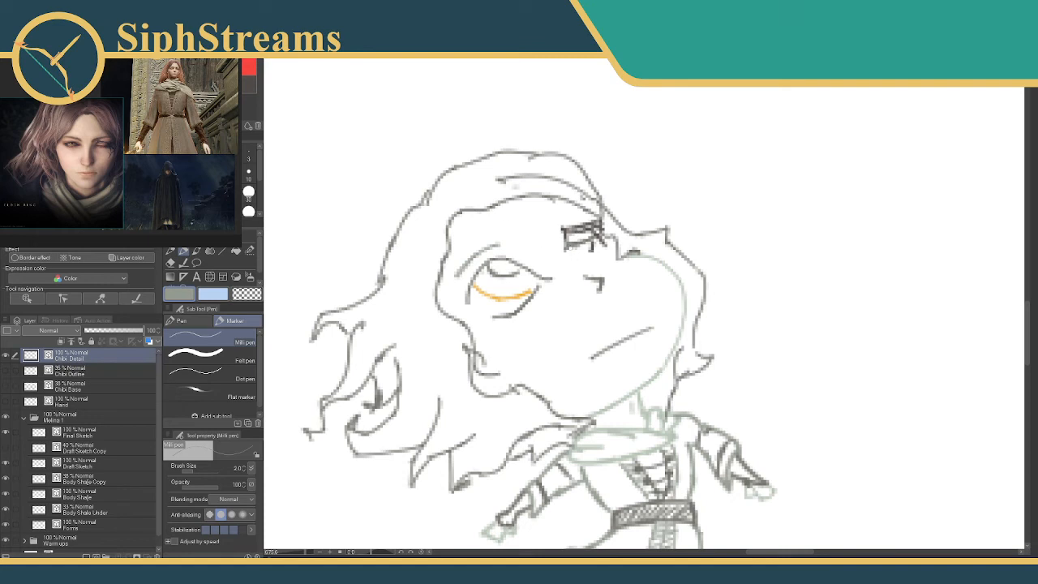
{"action": "left_click", "coordinate": [248, 84]}
{"action": "mouse_move", "coordinate": [561, 229]}
{"action": "left_mouse_down"}
{"action": "mouse_move", "coordinate": [568, 254]}
{"action": "mouse_move", "coordinate": [578, 210]}
{"action": "left_mouse_up"}
{"action": "left_click", "coordinate": [248, 84]}
{"action": "key", "text": "ctrl+z"}
{"action": "key", "text": "ctrl+z"}
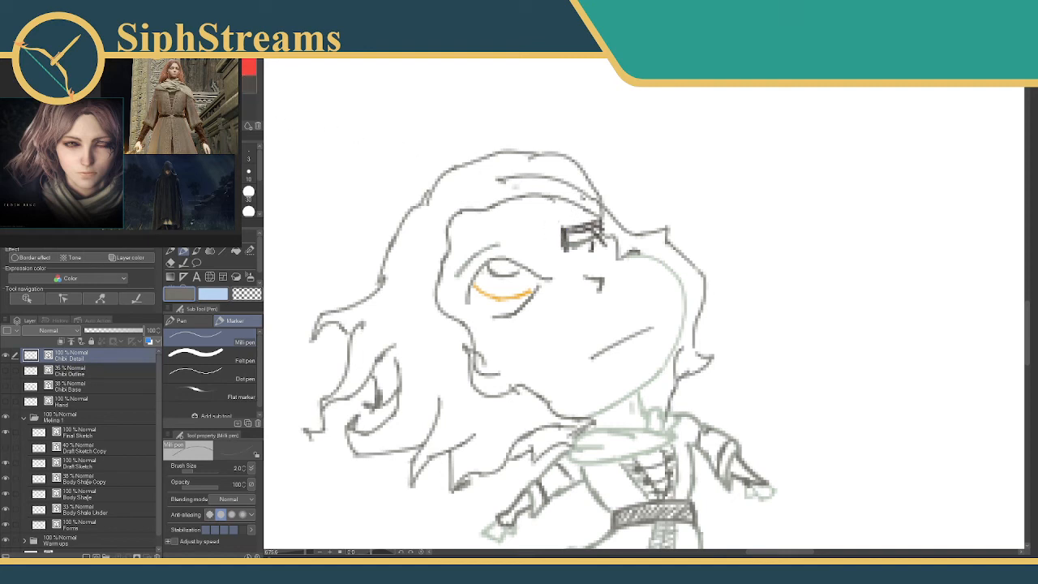
{"action": "left_click", "coordinate": [247, 83]}
{"action": "left_click_drag", "start_coordinate": [542, 225], "coordinate": [576, 209]}
{"action": "key", "text": "ctrl+z"}
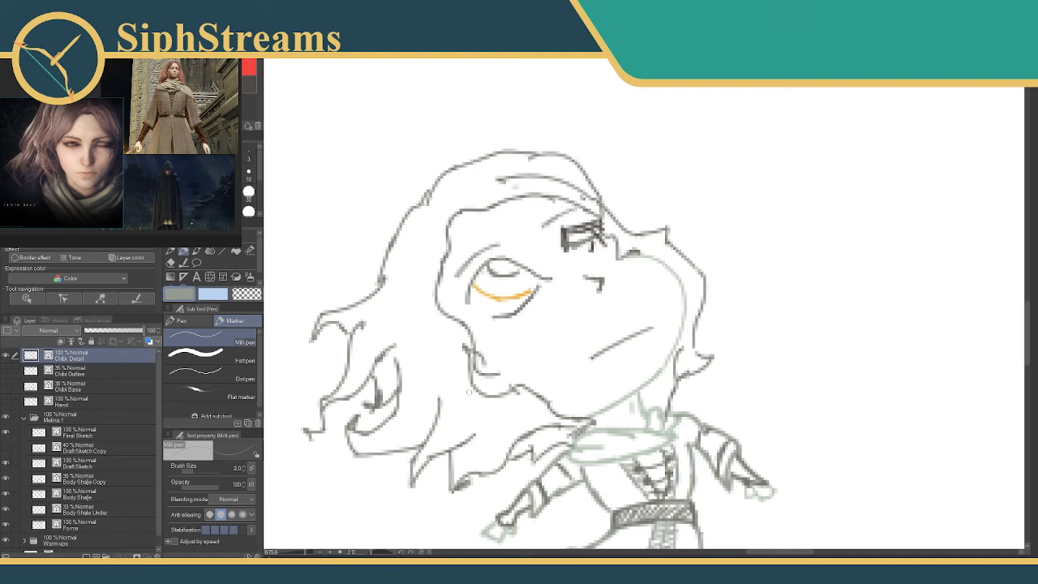
Draw the near ear in pale skin-line colour beside the hairline and erase the old hair strokes around it.
{"action": "left_click_drag", "start_coordinate": [468, 390], "coordinate": [502, 316]}
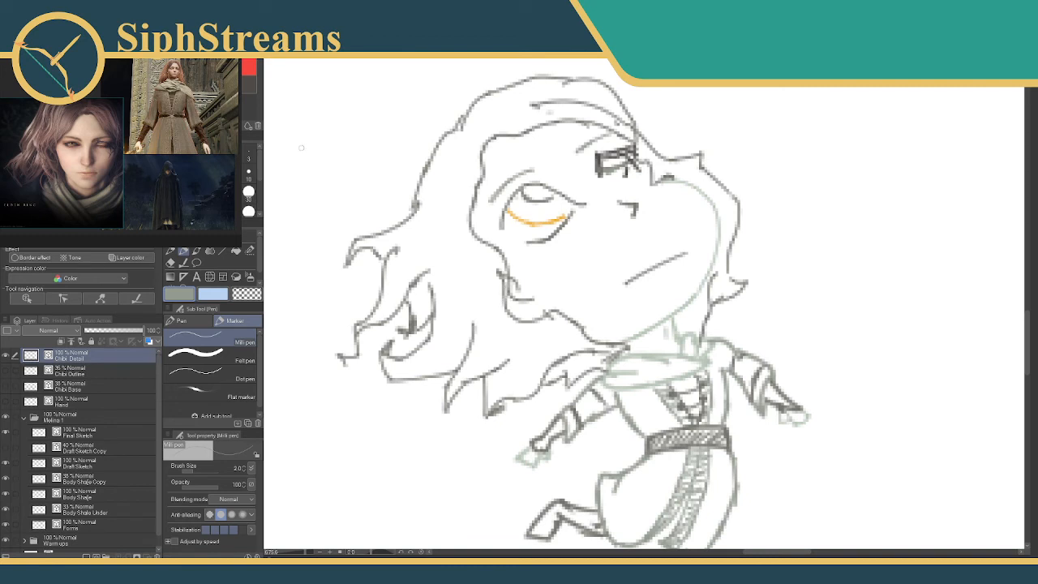
{"action": "left_click", "coordinate": [658, 383], "text": "alt"}
{"action": "mouse_move", "coordinate": [487, 263]}
{"action": "left_mouse_down"}
{"action": "mouse_move", "coordinate": [500, 293]}
{"action": "mouse_move", "coordinate": [496, 281]}
{"action": "mouse_move", "coordinate": [486, 288]}
{"action": "mouse_move", "coordinate": [495, 272]}
{"action": "mouse_move", "coordinate": [516, 311]}
{"action": "left_mouse_up"}
{"action": "key", "text": "ctrl+z"}
{"action": "key", "text": "e"}
{"action": "key", "text": "p"}
{"action": "left_click", "coordinate": [244, 119]}
{"action": "left_click", "coordinate": [494, 274], "text": "alt"}
{"action": "key", "text": "ctrl+z"}
{"action": "left_click", "coordinate": [230, 99]}
{"action": "key", "text": "e"}
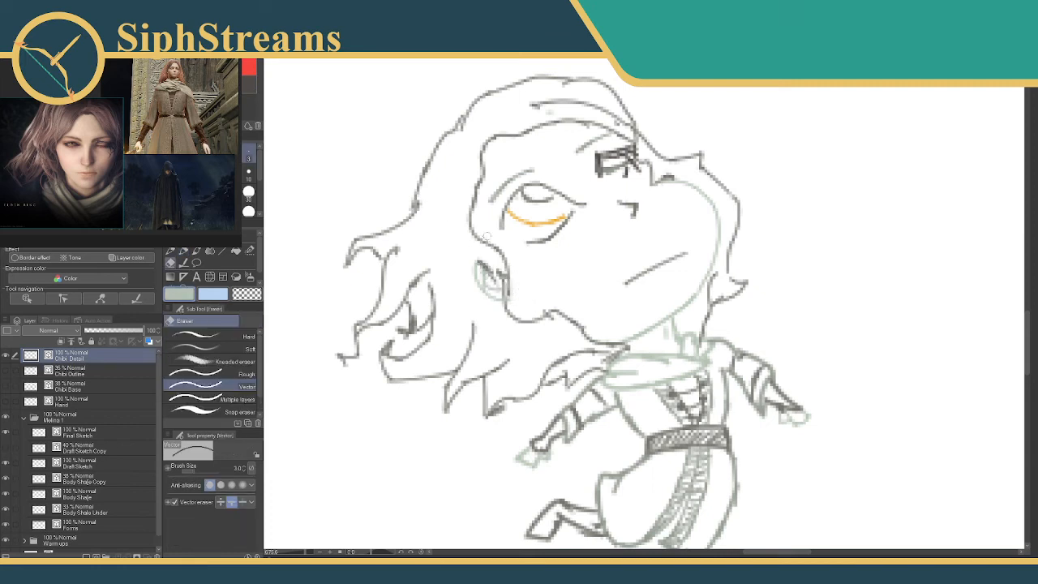
Draw a dark hair lock with a pointed tip hanging in front of the ear along the cheek.
{"action": "key", "text": "p"}
{"action": "left_click", "coordinate": [231, 99]}
{"action": "mouse_move", "coordinate": [510, 271]}
{"action": "left_mouse_down"}
{"action": "mouse_move", "coordinate": [543, 321]}
{"action": "mouse_move", "coordinate": [520, 321]}
{"action": "mouse_move", "coordinate": [534, 332]}
{"action": "left_mouse_up"}
{"action": "key", "text": "e"}
{"action": "key", "text": "p"}
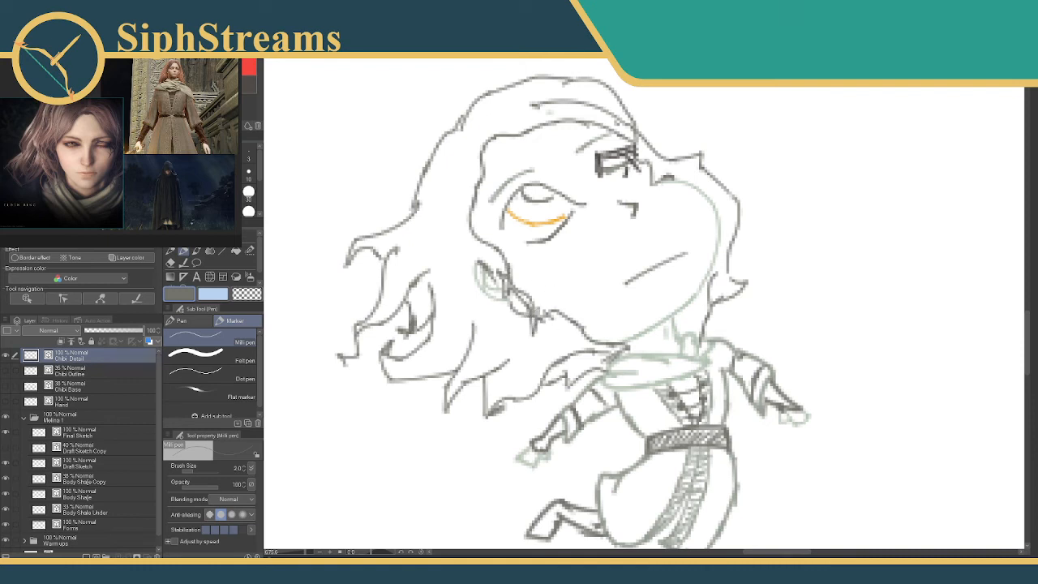
{"action": "left_click_drag", "start_coordinate": [508, 267], "coordinate": [524, 296]}
{"action": "mouse_move", "coordinate": [567, 258]}
{"action": "left_mouse_down"}
{"action": "mouse_move", "coordinate": [515, 250]}
{"action": "mouse_move", "coordinate": [493, 273]}
{"action": "mouse_move", "coordinate": [506, 275]}
{"action": "mouse_move", "coordinate": [533, 206]}
{"action": "left_mouse_up"}
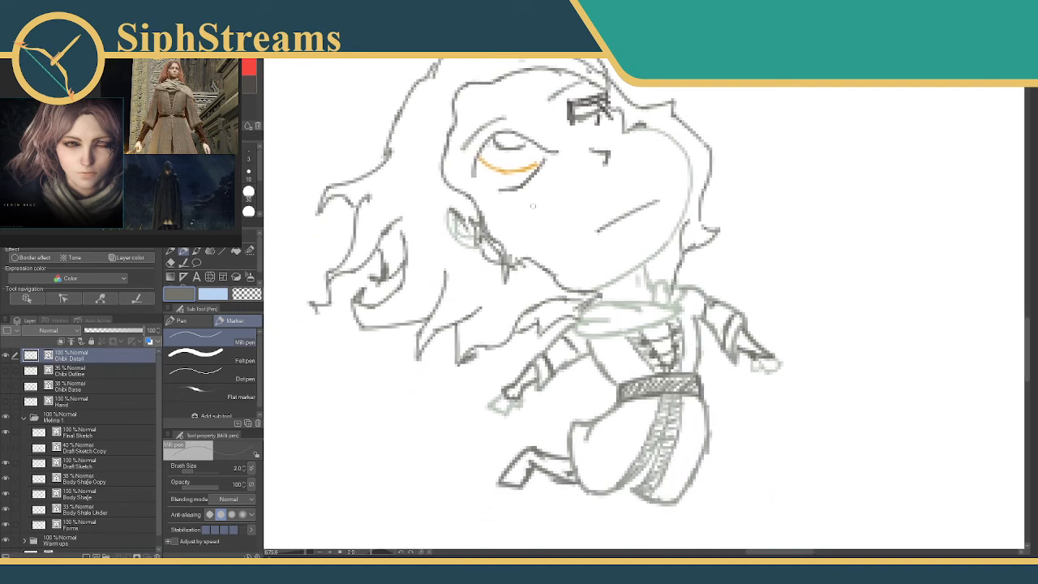
{"action": "left_click_drag", "start_coordinate": [308, 554], "coordinate": [301, 555]}
{"action": "mouse_move", "coordinate": [365, 431]}
{"action": "left_mouse_down"}
{"action": "mouse_move", "coordinate": [476, 409]}
{"action": "mouse_move", "coordinate": [476, 429]}
{"action": "left_mouse_up"}
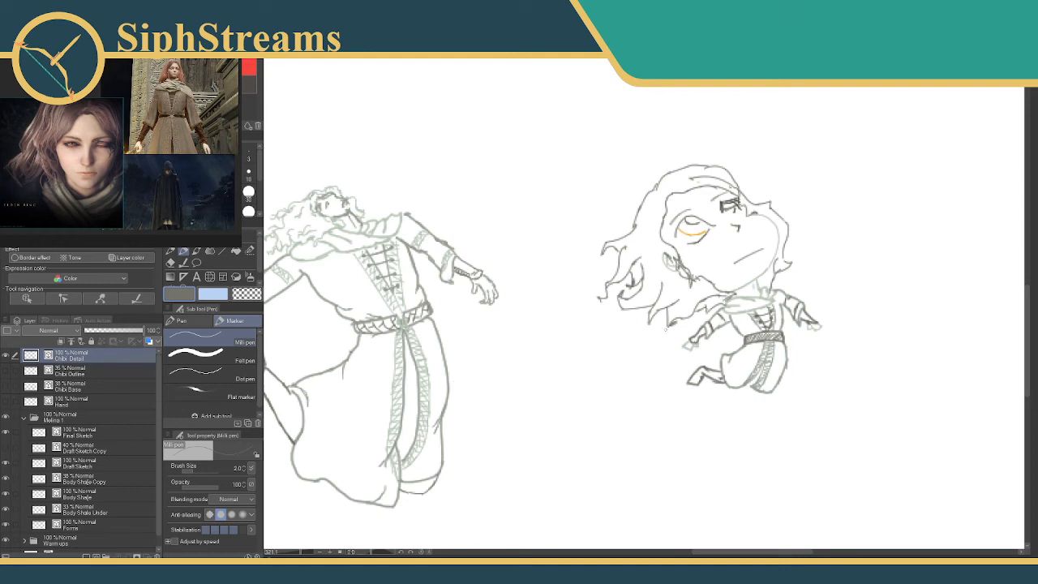
Fill the near strip of the chibi's skirt sash with pale green at brush size 6.
{"action": "left_click_drag", "start_coordinate": [705, 243], "coordinate": [686, 232]}
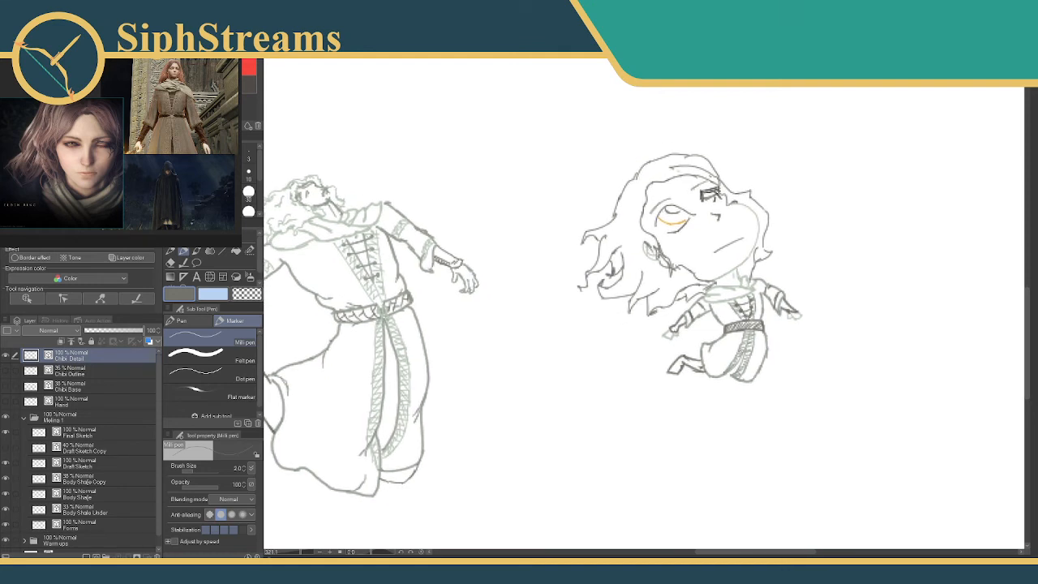
{"action": "left_click_drag", "start_coordinate": [300, 555], "coordinate": [306, 555]}
{"action": "left_click_drag", "start_coordinate": [645, 317], "coordinate": [320, 205]}
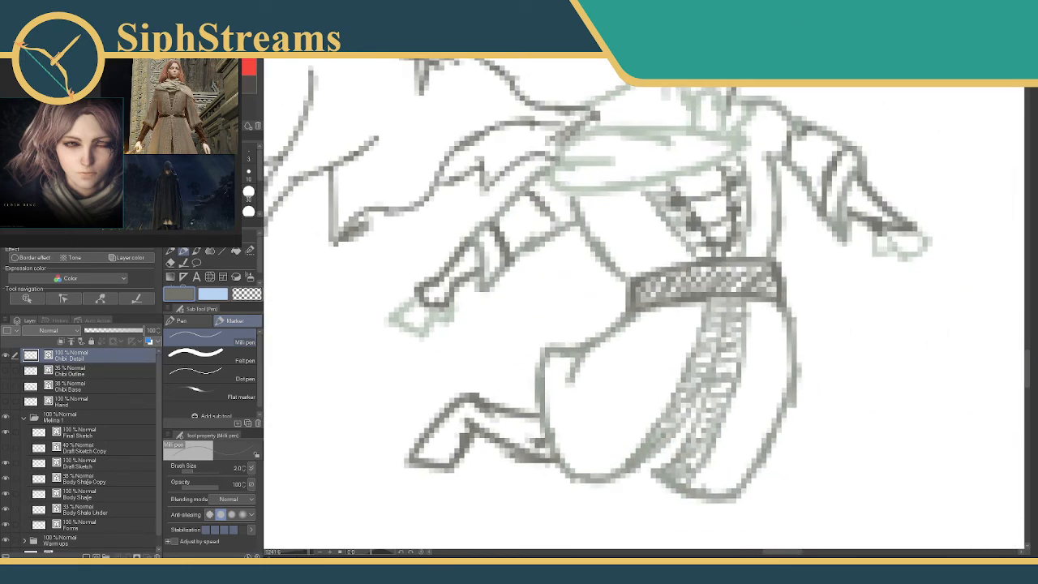
{"action": "left_click", "coordinate": [646, 291], "text": "alt"}
{"action": "key", "text": "bracketright"}
{"action": "key", "text": "bracketright"}
{"action": "key", "text": "bracketright"}
{"action": "key", "text": "bracketright"}
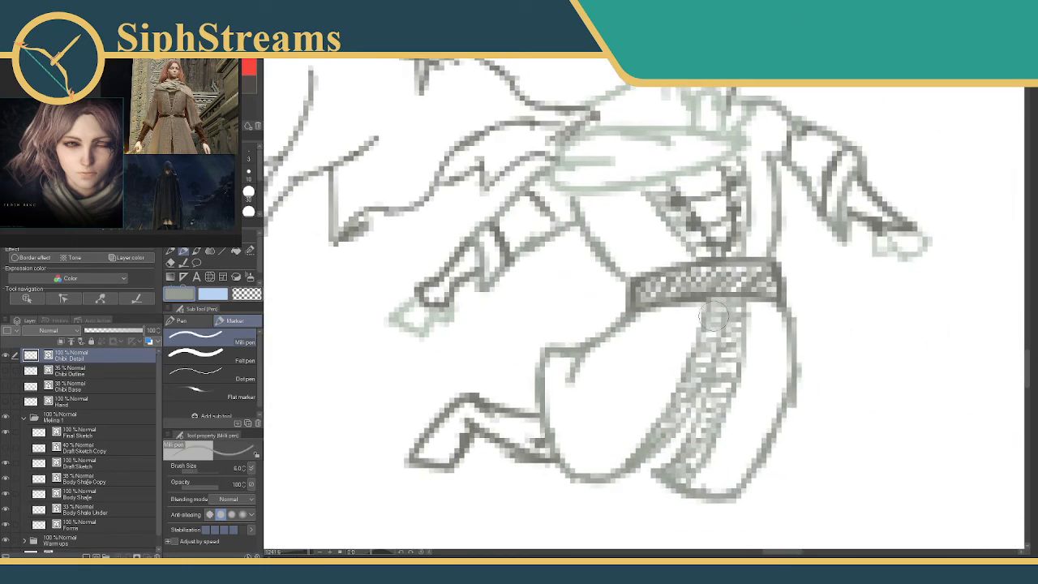
{"action": "left_click_drag", "start_coordinate": [713, 316], "coordinate": [706, 360]}
{"action": "key", "text": "ctrl+z"}
{"action": "left_click", "coordinate": [734, 145], "text": "alt"}
{"action": "left_click_drag", "start_coordinate": [711, 313], "coordinate": [669, 418]}
{"action": "left_click_drag", "start_coordinate": [684, 405], "coordinate": [694, 383]}
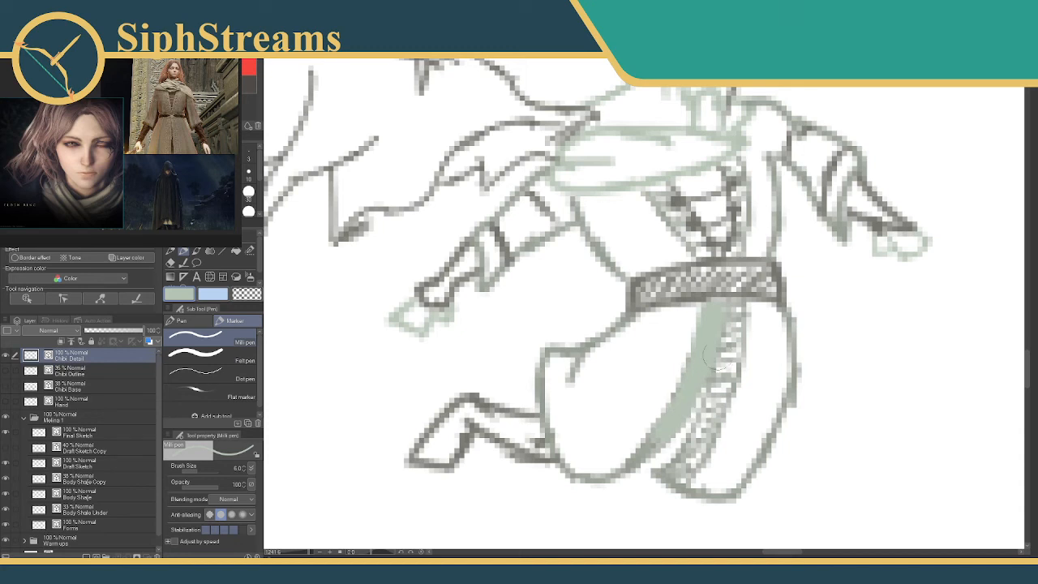
Shade both hanging sash strips below the belt with darker grey-green at brush size 5.
{"action": "mouse_move", "coordinate": [730, 325]}
{"action": "left_mouse_down"}
{"action": "mouse_move", "coordinate": [738, 313]}
{"action": "mouse_move", "coordinate": [731, 363]}
{"action": "left_mouse_up"}
{"action": "key", "text": "ctrl+z"}
{"action": "left_click", "coordinate": [724, 329], "text": "alt"}
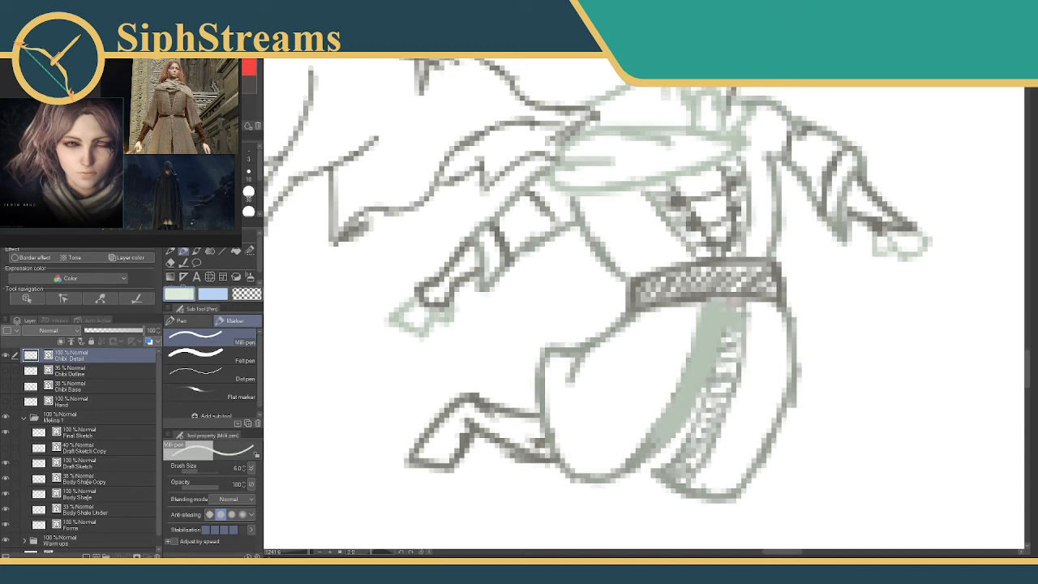
{"action": "key", "text": "["}
{"action": "left_click_drag", "start_coordinate": [715, 315], "coordinate": [683, 389]}
{"action": "mouse_move", "coordinate": [699, 352]}
{"action": "left_mouse_down"}
{"action": "mouse_move", "coordinate": [685, 390]}
{"action": "mouse_move", "coordinate": [626, 465]}
{"action": "mouse_move", "coordinate": [663, 428]}
{"action": "mouse_move", "coordinate": [655, 440]}
{"action": "mouse_move", "coordinate": [715, 328]}
{"action": "mouse_move", "coordinate": [687, 349]}
{"action": "mouse_move", "coordinate": [678, 342]}
{"action": "mouse_move", "coordinate": [714, 338]}
{"action": "mouse_move", "coordinate": [711, 312]}
{"action": "mouse_move", "coordinate": [688, 372]}
{"action": "left_mouse_up"}
{"action": "mouse_move", "coordinate": [708, 334]}
{"action": "left_mouse_down"}
{"action": "mouse_move", "coordinate": [673, 417]}
{"action": "mouse_move", "coordinate": [634, 462]}
{"action": "left_mouse_up"}
{"action": "left_click_drag", "start_coordinate": [732, 304], "coordinate": [717, 371]}
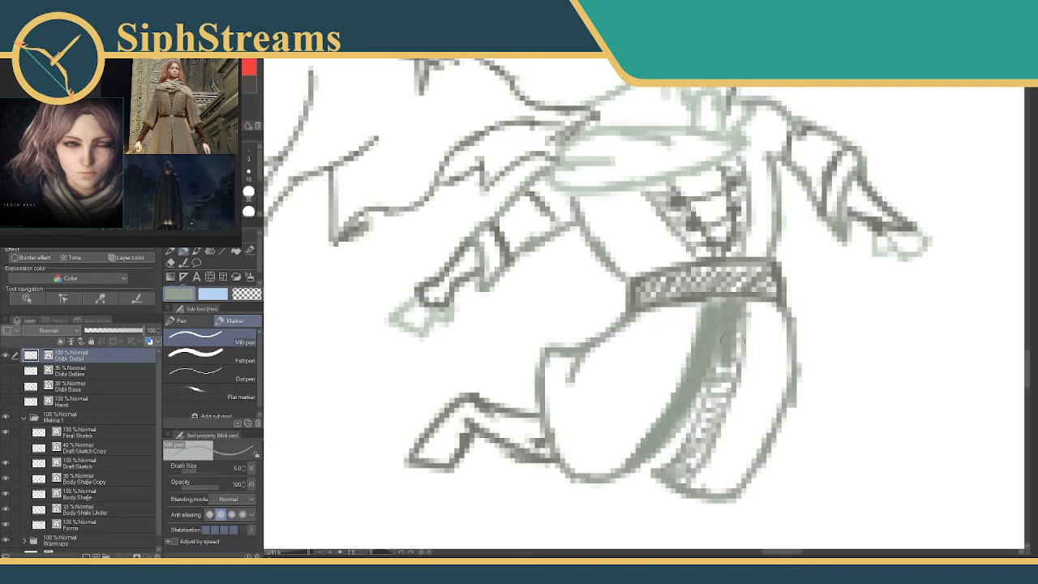
{"action": "left_click_drag", "start_coordinate": [738, 324], "coordinate": [685, 462]}
{"action": "left_click_drag", "start_coordinate": [689, 426], "coordinate": [694, 454]}
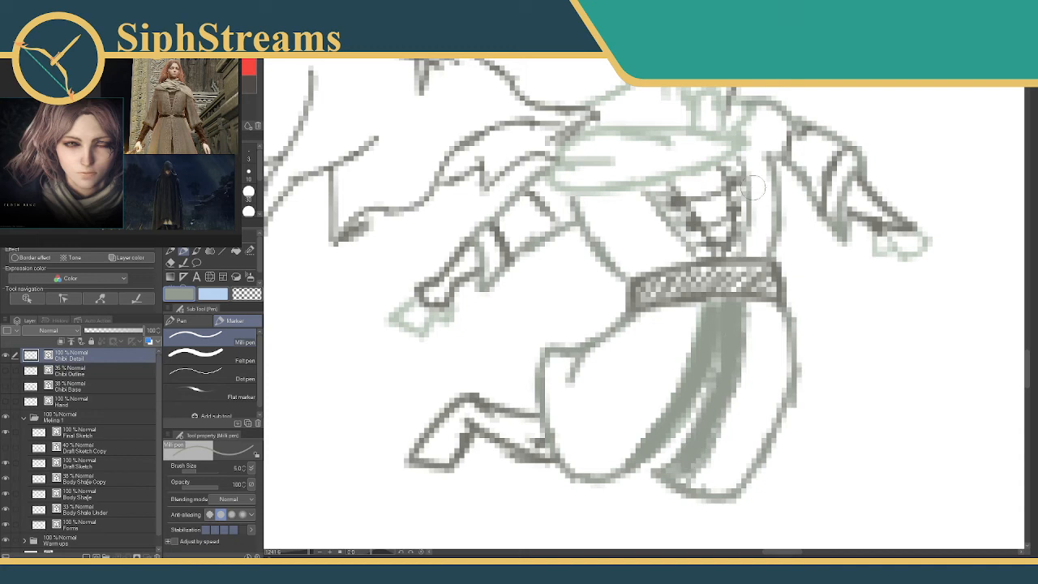
Fill the edges of the bodice's lacing panel with grey-green and the gaps between the laces with dark brown.
{"action": "mouse_move", "coordinate": [721, 183]}
{"action": "left_mouse_down"}
{"action": "mouse_move", "coordinate": [735, 161]}
{"action": "mouse_move", "coordinate": [740, 251]}
{"action": "left_mouse_up"}
{"action": "mouse_move", "coordinate": [685, 188]}
{"action": "left_mouse_down"}
{"action": "mouse_move", "coordinate": [653, 190]}
{"action": "mouse_move", "coordinate": [702, 252]}
{"action": "left_mouse_up"}
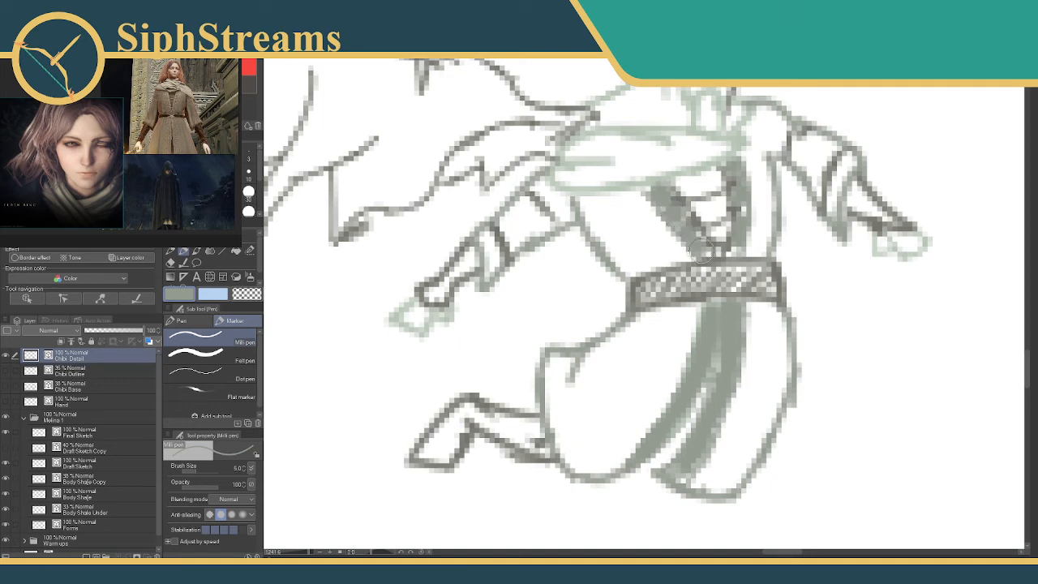
{"action": "left_click", "coordinate": [250, 84]}
{"action": "mouse_move", "coordinate": [699, 185]}
{"action": "left_mouse_down"}
{"action": "mouse_move", "coordinate": [685, 193]}
{"action": "mouse_move", "coordinate": [710, 178]}
{"action": "mouse_move", "coordinate": [702, 206]}
{"action": "mouse_move", "coordinate": [718, 232]}
{"action": "left_mouse_up"}
{"action": "mouse_move", "coordinate": [582, 236]}
{"action": "left_mouse_down"}
{"action": "mouse_move", "coordinate": [614, 238]}
{"action": "mouse_move", "coordinate": [609, 258]}
{"action": "left_mouse_up"}
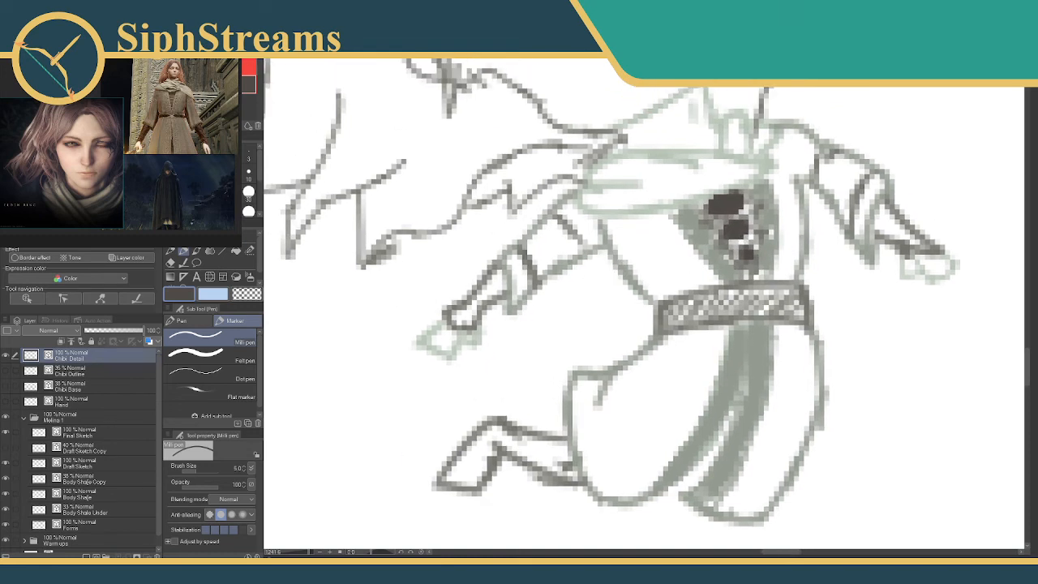
Fill both of the chibi's forearms between sleeve and hand with dark grey.
{"action": "left_click", "coordinate": [233, 84]}
{"action": "mouse_move", "coordinate": [498, 282]}
{"action": "left_mouse_down"}
{"action": "mouse_move", "coordinate": [457, 317]}
{"action": "mouse_move", "coordinate": [483, 295]}
{"action": "left_mouse_up"}
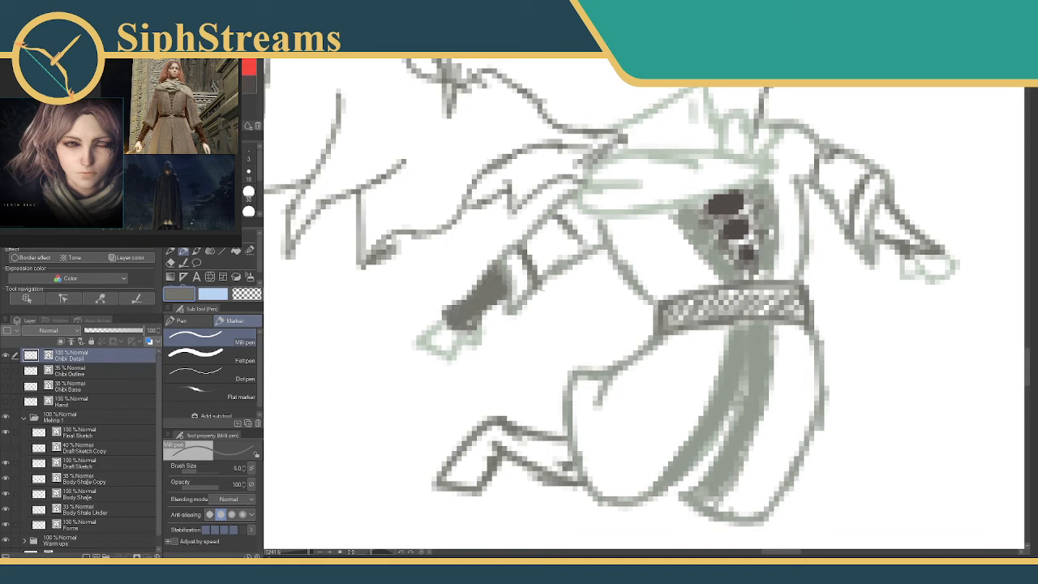
{"action": "mouse_move", "coordinate": [893, 227]}
{"action": "left_mouse_down"}
{"action": "mouse_move", "coordinate": [880, 215]}
{"action": "mouse_move", "coordinate": [904, 235]}
{"action": "mouse_move", "coordinate": [864, 216]}
{"action": "left_mouse_up"}
Fill the front band of the chibi's scarf with pale green.
{"action": "mouse_move", "coordinate": [681, 168]}
{"action": "left_mouse_down"}
{"action": "mouse_move", "coordinate": [668, 366]}
{"action": "mouse_move", "coordinate": [644, 244]}
{"action": "left_mouse_up"}
{"action": "left_click_drag", "start_coordinate": [306, 553], "coordinate": [301, 553]}
{"action": "left_click_drag", "start_coordinate": [357, 428], "coordinate": [370, 423]}
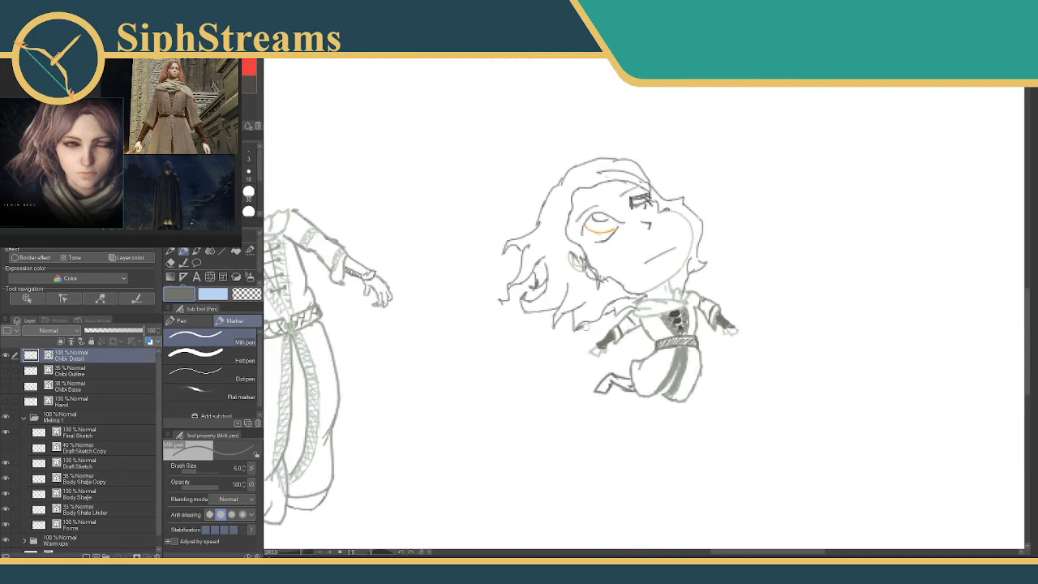
{"action": "left_click_drag", "start_coordinate": [299, 553], "coordinate": [316, 553]}
{"action": "left_click", "coordinate": [504, 226], "text": "alt"}
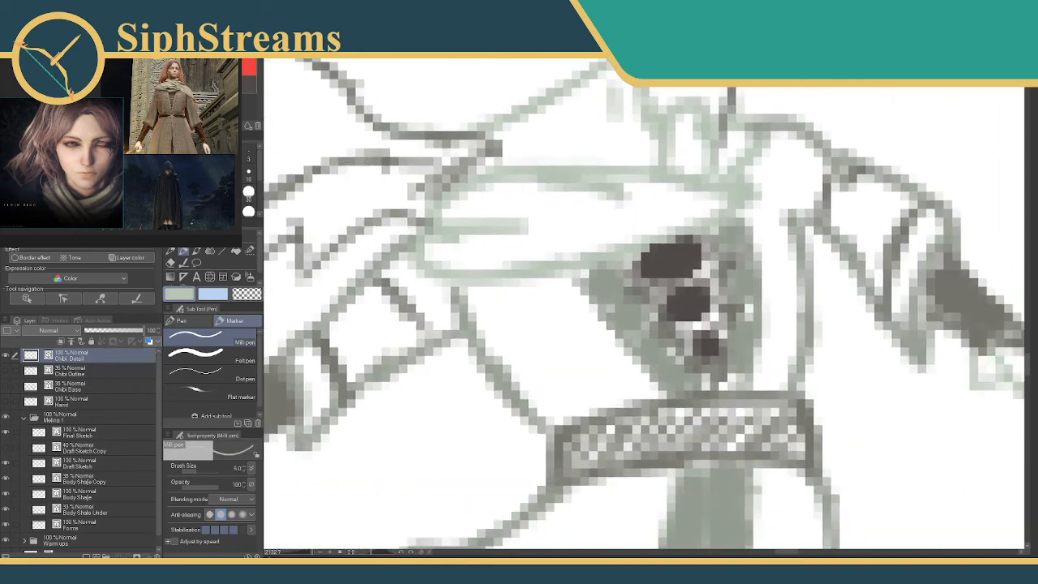
{"action": "mouse_move", "coordinate": [504, 209]}
{"action": "left_mouse_down"}
{"action": "mouse_move", "coordinate": [463, 214]}
{"action": "mouse_move", "coordinate": [558, 193]}
{"action": "mouse_move", "coordinate": [538, 209]}
{"action": "mouse_move", "coordinate": [611, 195]}
{"action": "mouse_move", "coordinate": [713, 198]}
{"action": "mouse_move", "coordinate": [537, 253]}
{"action": "mouse_move", "coordinate": [448, 262]}
{"action": "mouse_move", "coordinate": [539, 231]}
{"action": "mouse_move", "coordinate": [446, 219]}
{"action": "mouse_move", "coordinate": [546, 217]}
{"action": "left_mouse_up"}
Draw a grey-green fold line and a light green highlight on the scarf's front band at brush size 2.
{"action": "key", "text": "["}
{"action": "key", "text": "["}
{"action": "key", "text": "["}
{"action": "left_click", "coordinate": [644, 299], "text": "alt"}
{"action": "mouse_move", "coordinate": [465, 224]}
{"action": "left_mouse_down"}
{"action": "mouse_move", "coordinate": [546, 219]}
{"action": "mouse_move", "coordinate": [517, 194]}
{"action": "mouse_move", "coordinate": [501, 215]}
{"action": "left_mouse_up"}
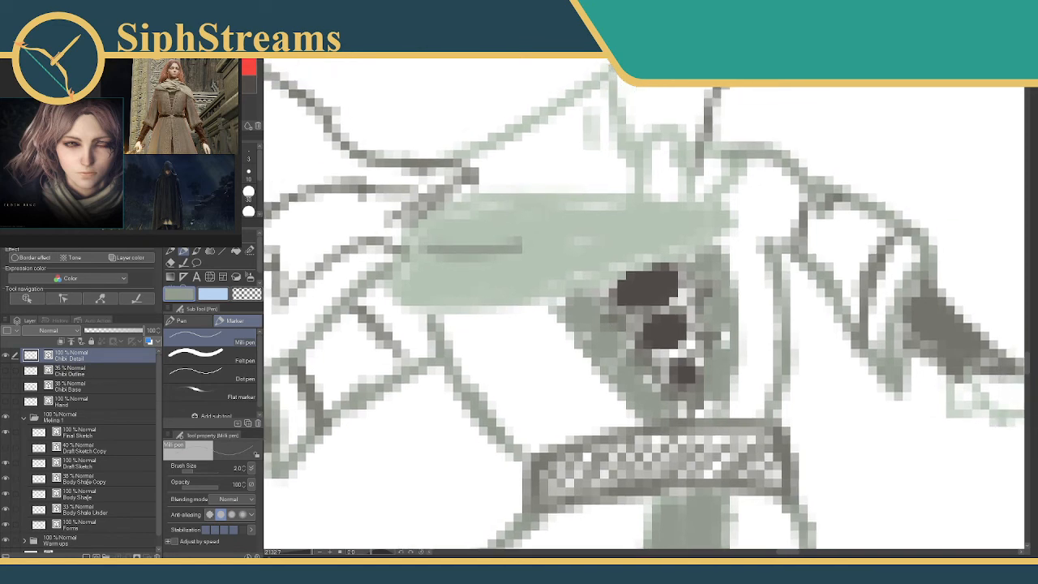
{"action": "left_click", "coordinate": [454, 226], "text": "alt"}
{"action": "mouse_move", "coordinate": [425, 251]}
{"action": "left_mouse_down"}
{"action": "mouse_move", "coordinate": [537, 241]}
{"action": "mouse_move", "coordinate": [519, 248]}
{"action": "left_mouse_up"}
{"action": "mouse_move", "coordinate": [431, 263]}
{"action": "left_mouse_down"}
{"action": "mouse_move", "coordinate": [539, 236]}
{"action": "mouse_move", "coordinate": [536, 214]}
{"action": "mouse_move", "coordinate": [361, 247]}
{"action": "mouse_move", "coordinate": [368, 237]}
{"action": "mouse_move", "coordinate": [318, 223]}
{"action": "mouse_move", "coordinate": [431, 230]}
{"action": "left_mouse_up"}
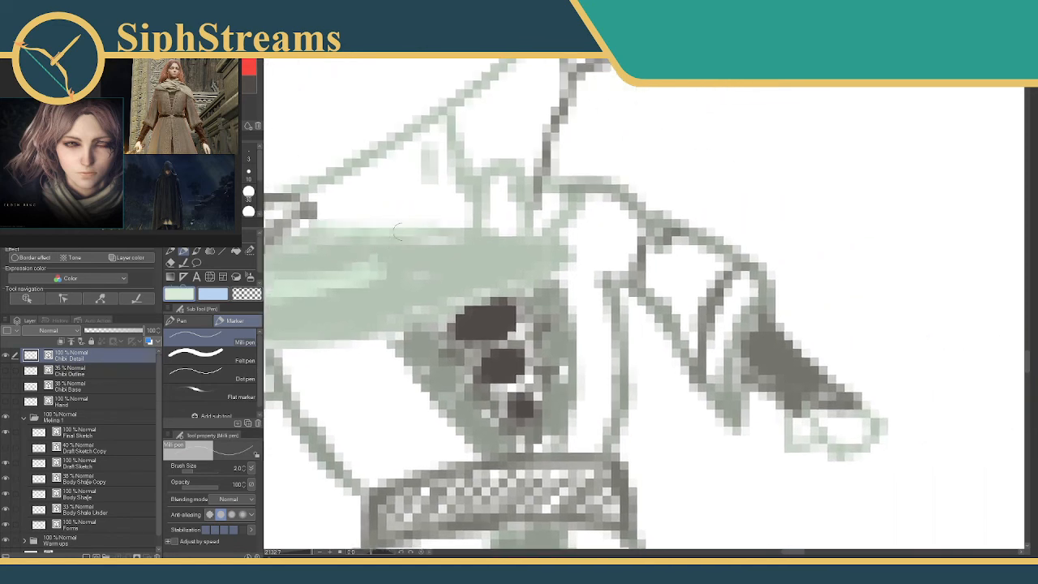
{"action": "left_click_drag", "start_coordinate": [314, 216], "coordinate": [396, 204]}
Fill the upright part of the scarf beside the neck with pale green at brush size 6.
{"action": "left_click", "coordinate": [472, 279], "text": "alt"}
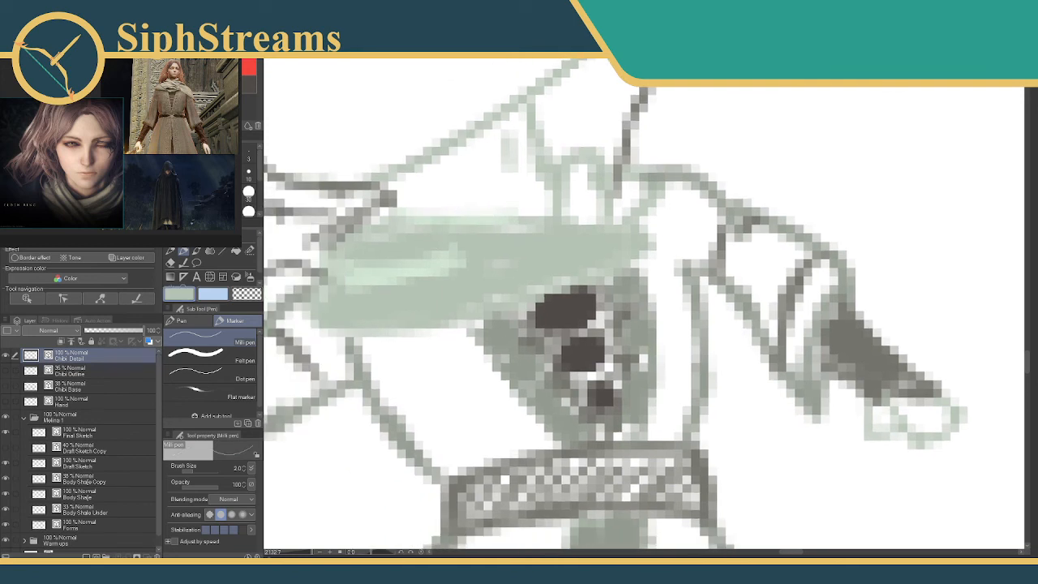
{"action": "key", "text": "]"}
{"action": "key", "text": "]"}
{"action": "key", "text": "]"}
{"action": "key", "text": "]"}
{"action": "mouse_move", "coordinate": [576, 184]}
{"action": "left_mouse_down"}
{"action": "mouse_move", "coordinate": [579, 212]}
{"action": "mouse_move", "coordinate": [631, 198]}
{"action": "left_mouse_up"}
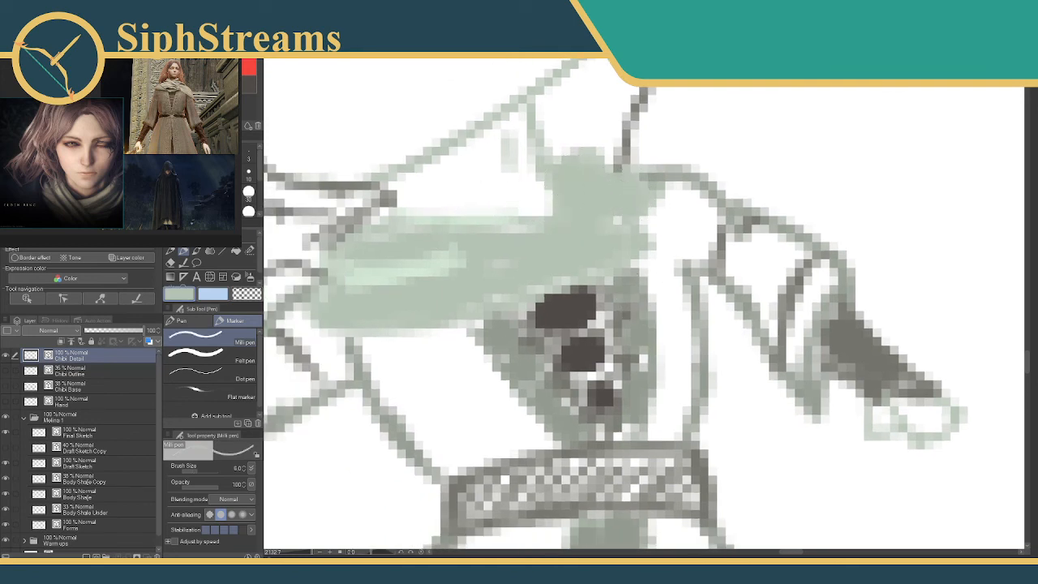
Add light green highlights along the scarf's upper edge and on its upright part with a thinner brush.
{"action": "left_click", "coordinate": [442, 261], "text": "alt"}
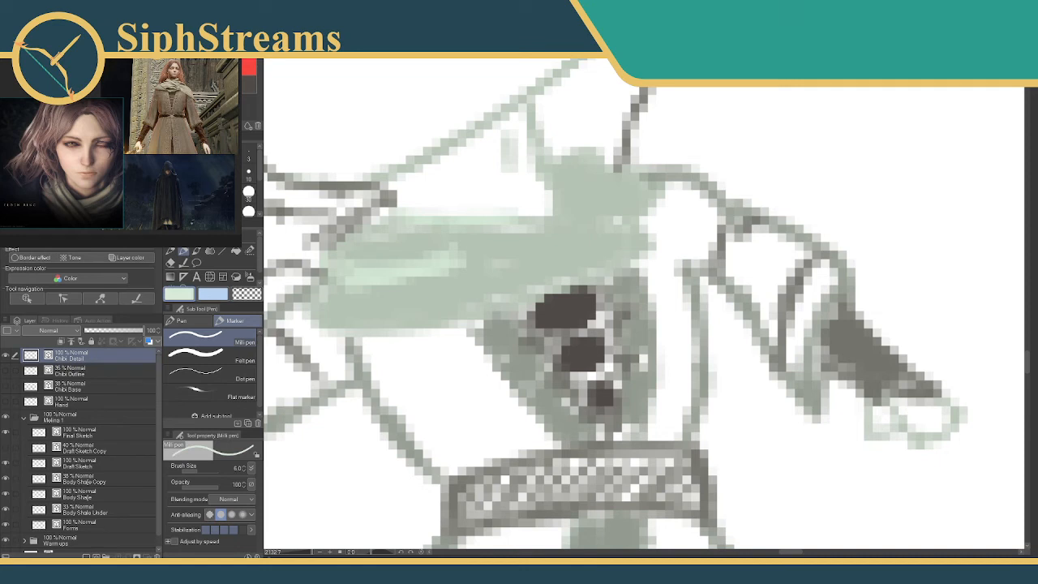
{"action": "key", "text": "["}
{"action": "key", "text": "["}
{"action": "key", "text": "["}
{"action": "key", "text": "["}
{"action": "left_click_drag", "start_coordinate": [522, 219], "coordinate": [616, 219]}
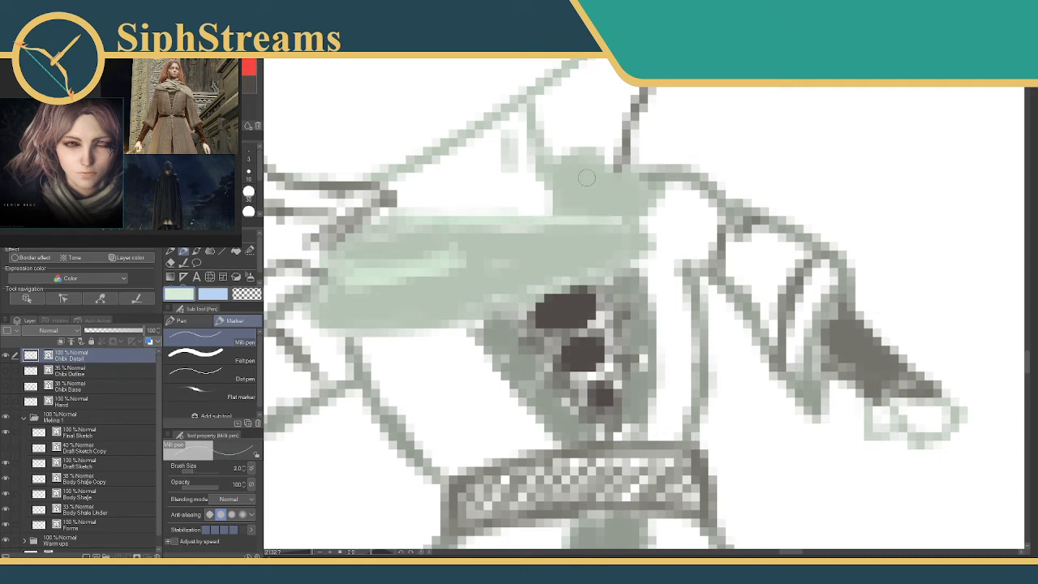
{"action": "mouse_move", "coordinate": [600, 168]}
{"action": "left_mouse_down"}
{"action": "mouse_move", "coordinate": [597, 207]}
{"action": "mouse_move", "coordinate": [609, 184]}
{"action": "left_mouse_up"}
{"action": "left_click_drag", "start_coordinate": [527, 252], "coordinate": [612, 272]}
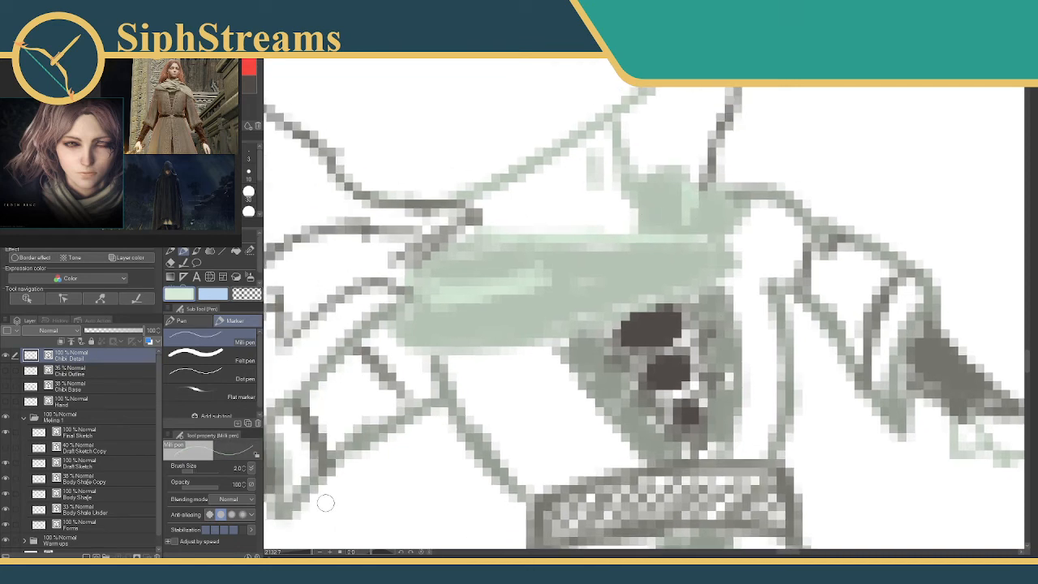
Fill the chibi's trailing lower leg and boot with dark grey at brush size 4.
{"action": "mouse_move", "coordinate": [325, 502]}
{"action": "left_mouse_down"}
{"action": "mouse_move", "coordinate": [443, 426]}
{"action": "mouse_move", "coordinate": [514, 407]}
{"action": "mouse_move", "coordinate": [493, 446]}
{"action": "left_mouse_up"}
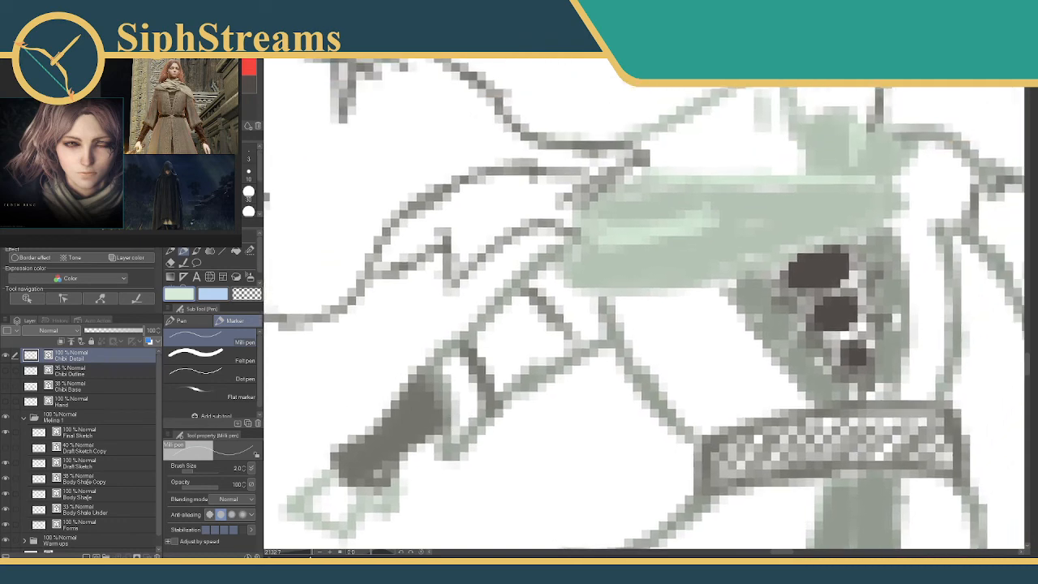
{"action": "left_click_drag", "start_coordinate": [309, 553], "coordinate": [286, 443]}
{"action": "left_click", "coordinate": [243, 78]}
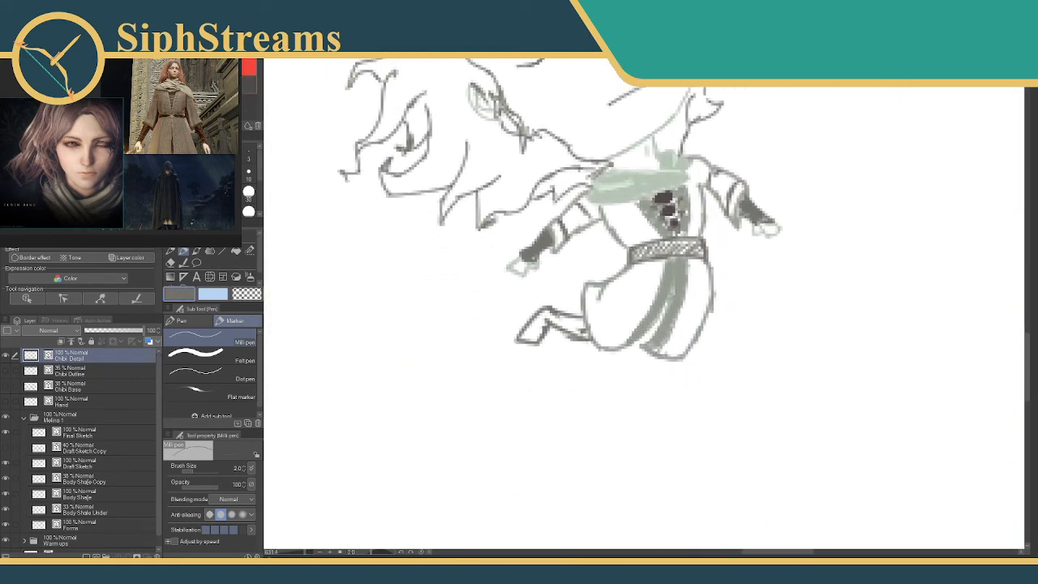
{"action": "key", "text": "]"}
{"action": "key", "text": "]"}
{"action": "mouse_move", "coordinate": [542, 310]}
{"action": "left_mouse_down"}
{"action": "mouse_move", "coordinate": [523, 338]}
{"action": "mouse_move", "coordinate": [541, 321]}
{"action": "mouse_move", "coordinate": [581, 324]}
{"action": "mouse_move", "coordinate": [580, 334]}
{"action": "mouse_move", "coordinate": [554, 322]}
{"action": "mouse_move", "coordinate": [520, 341]}
{"action": "mouse_move", "coordinate": [540, 336]}
{"action": "left_mouse_up"}
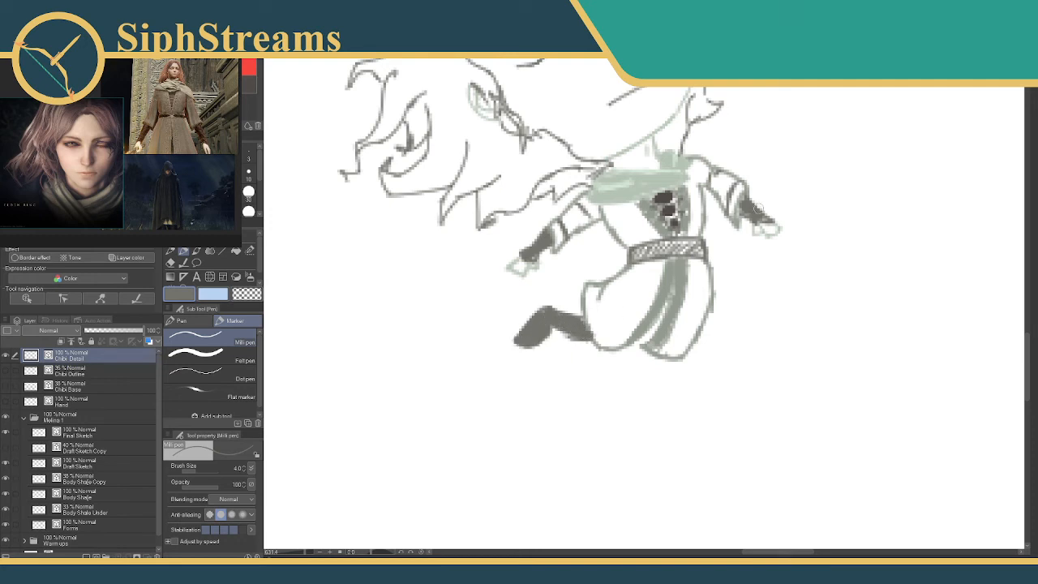
Paint a dark grey shadow running down between the two sash strips on the skirt.
{"action": "left_click_drag", "start_coordinate": [668, 305], "coordinate": [637, 343]}
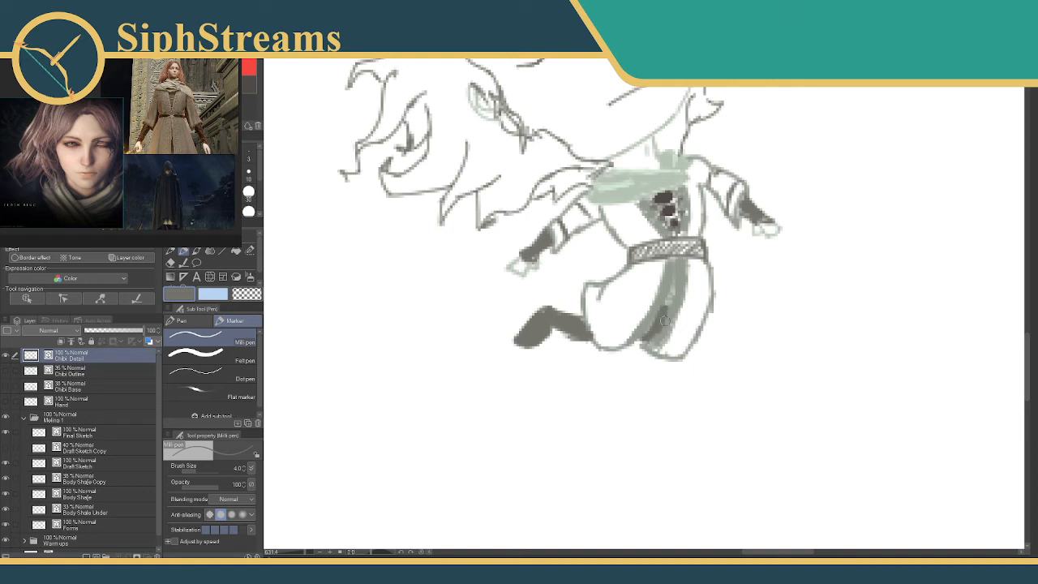
{"action": "left_click", "coordinate": [244, 88]}
{"action": "left_click", "coordinate": [244, 88]}
{"action": "left_click_drag", "start_coordinate": [634, 293], "coordinate": [576, 398]}
{"action": "left_click", "coordinate": [242, 80]}
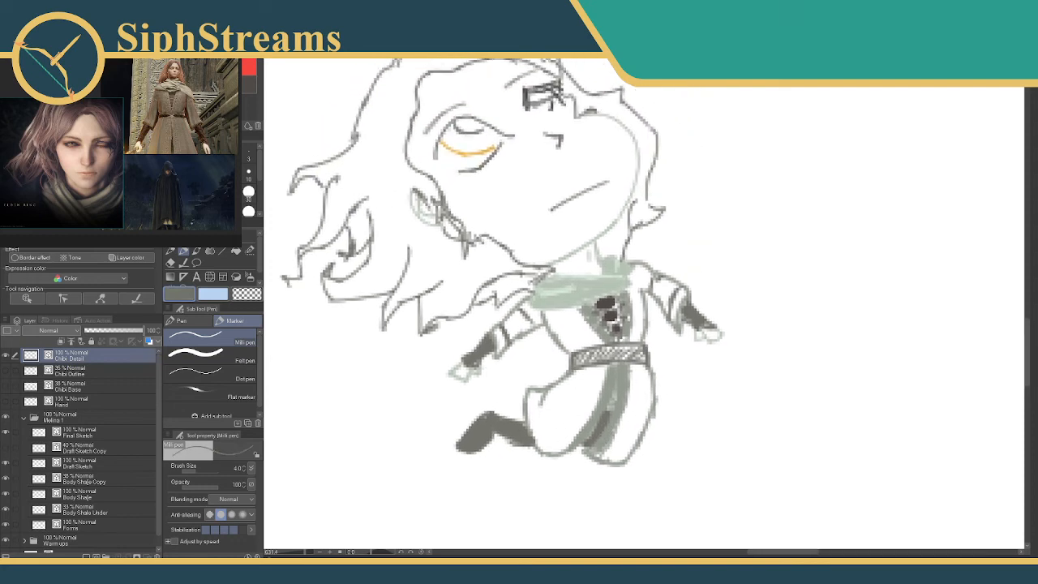
{"action": "key", "text": "["}
{"action": "left_click_drag", "start_coordinate": [575, 304], "coordinate": [612, 327]}
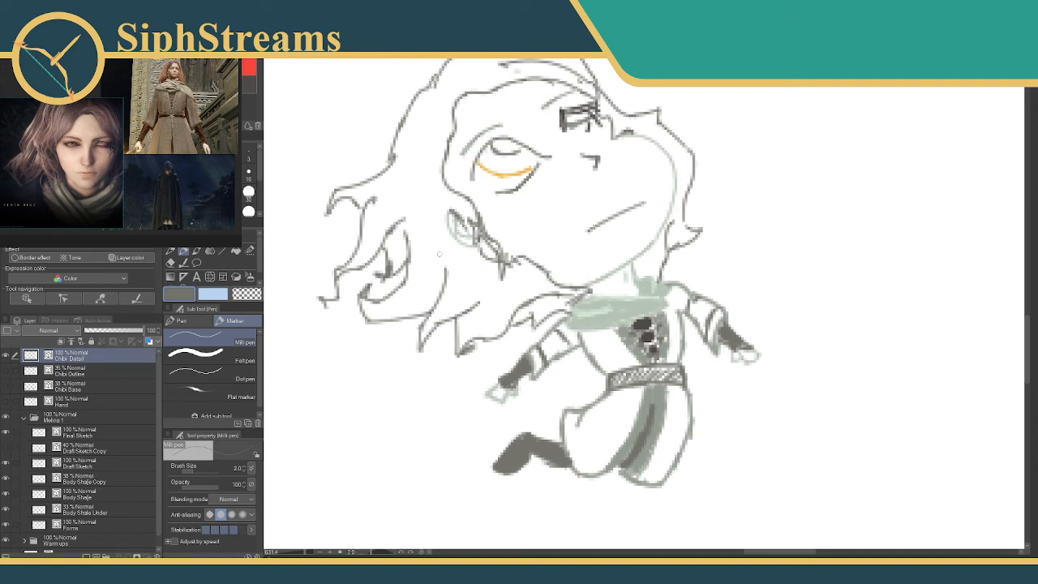
Cover the chibi's hair, ear and outer head outline with the Selection pen, leaving the facial features unselected.
{"action": "left_click_drag", "start_coordinate": [448, 242], "coordinate": [509, 300]}
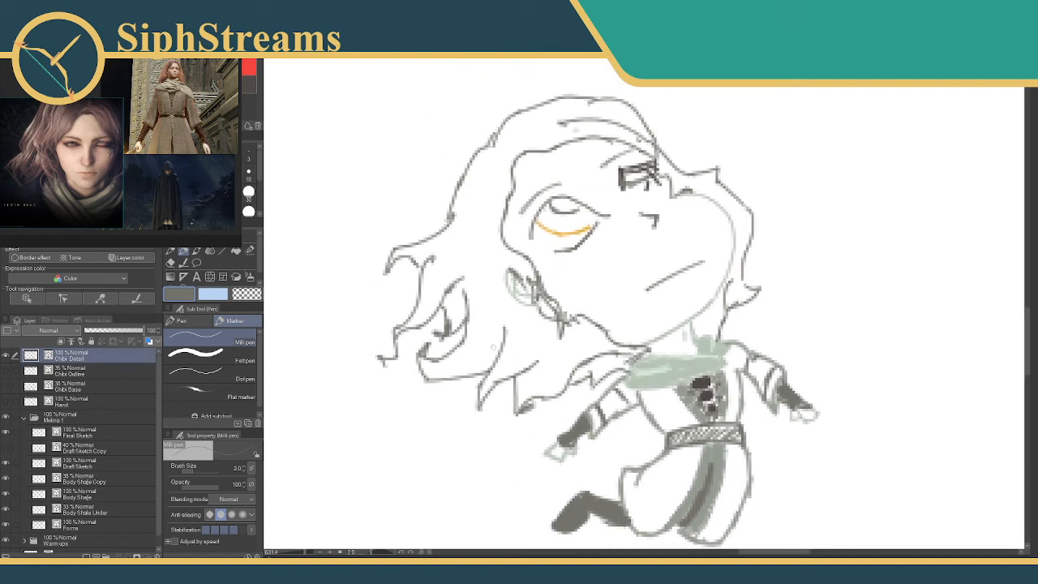
{"action": "key", "text": "p"}
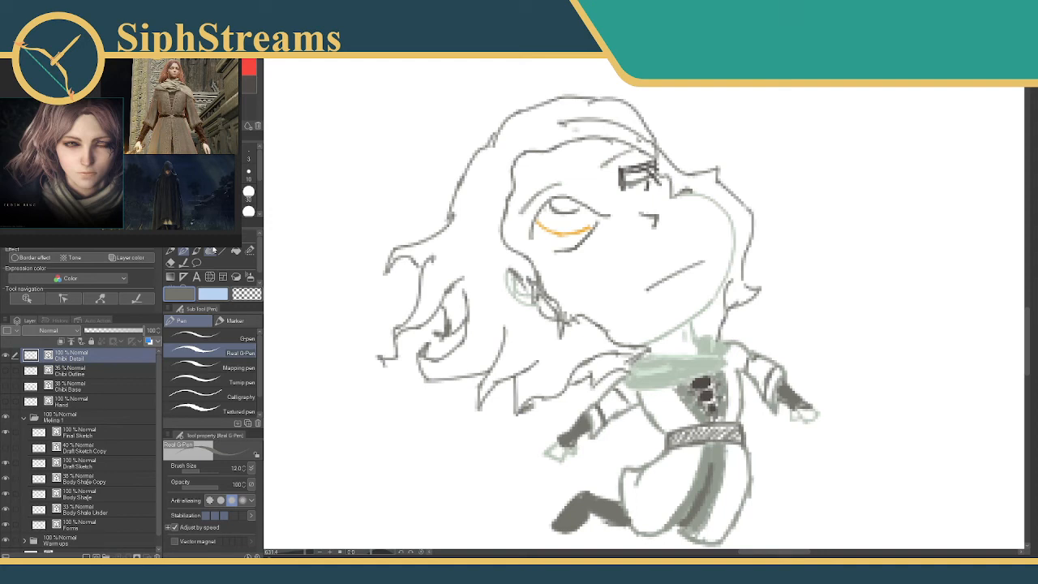
{"action": "left_click", "coordinate": [249, 250]}
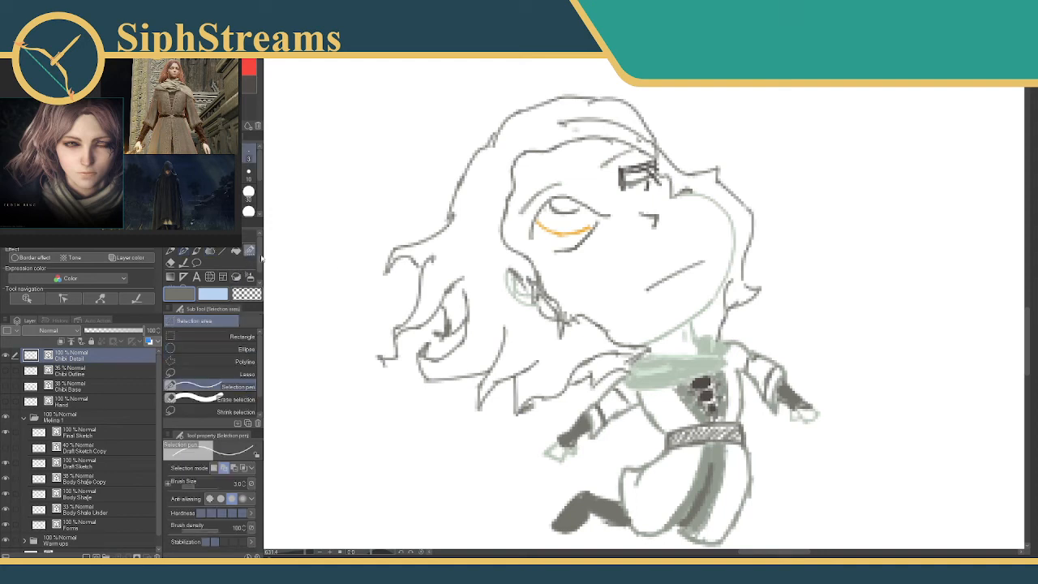
{"action": "left_click", "coordinate": [248, 210]}
{"action": "mouse_move", "coordinate": [454, 188]}
{"action": "left_mouse_down"}
{"action": "mouse_move", "coordinate": [398, 235]}
{"action": "mouse_move", "coordinate": [457, 247]}
{"action": "mouse_move", "coordinate": [480, 324]}
{"action": "mouse_move", "coordinate": [530, 379]}
{"action": "mouse_move", "coordinate": [612, 348]}
{"action": "mouse_move", "coordinate": [544, 308]}
{"action": "mouse_move", "coordinate": [488, 252]}
{"action": "mouse_move", "coordinate": [476, 217]}
{"action": "mouse_move", "coordinate": [488, 185]}
{"action": "mouse_move", "coordinate": [479, 158]}
{"action": "mouse_move", "coordinate": [571, 103]}
{"action": "mouse_move", "coordinate": [506, 145]}
{"action": "mouse_move", "coordinate": [605, 107]}
{"action": "mouse_move", "coordinate": [580, 124]}
{"action": "mouse_move", "coordinate": [616, 115]}
{"action": "mouse_move", "coordinate": [678, 134]}
{"action": "mouse_move", "coordinate": [693, 152]}
{"action": "mouse_move", "coordinate": [687, 174]}
{"action": "mouse_move", "coordinate": [744, 197]}
{"action": "mouse_move", "coordinate": [754, 240]}
{"action": "mouse_move", "coordinate": [733, 302]}
{"action": "mouse_move", "coordinate": [702, 332]}
{"action": "left_mouse_up"}
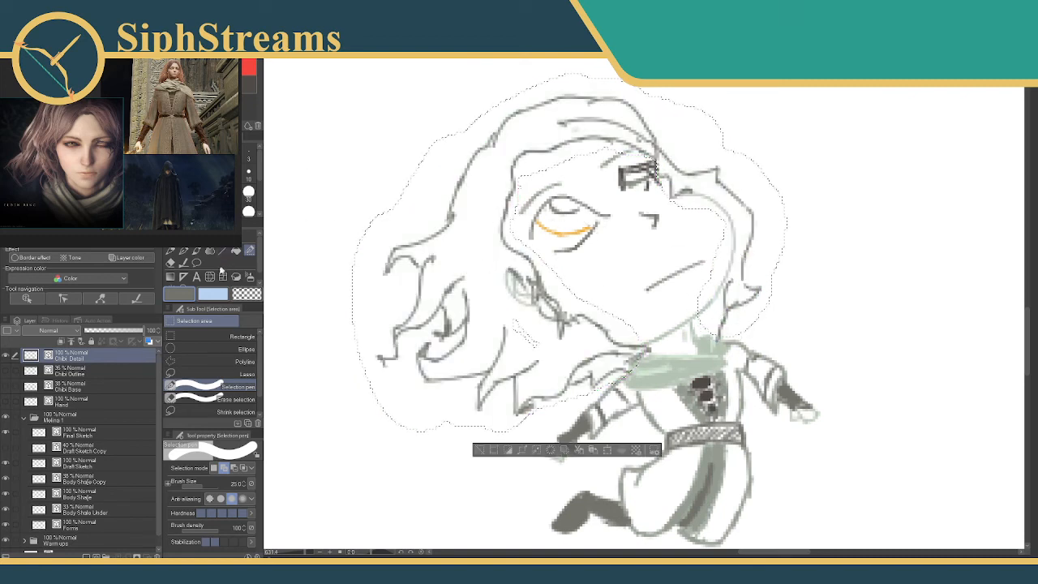
{"action": "left_click_drag", "start_coordinate": [727, 192], "coordinate": [742, 247]}
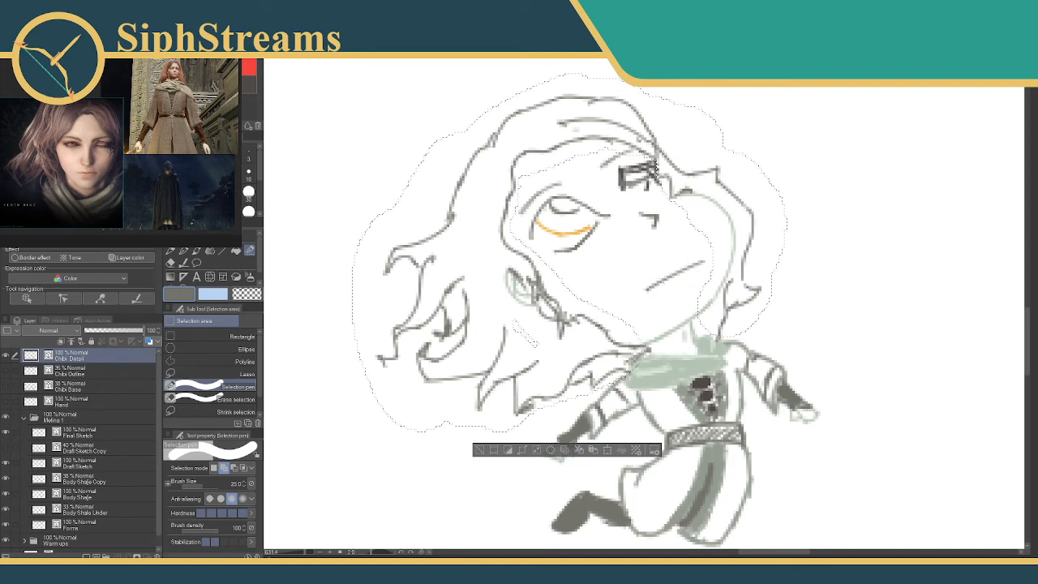
Extend the selection along the lower jaw line using a Selection pen size of 6.
{"action": "key", "text": "bracketleft"}
{"action": "key", "text": "bracketleft"}
{"action": "key", "text": "bracketleft"}
{"action": "key", "text": "bracketleft"}
{"action": "key", "text": "bracketleft"}
{"action": "key", "text": "bracketleft"}
{"action": "key", "text": "bracketleft"}
{"action": "key", "text": "bracketleft"}
{"action": "left_click_drag", "start_coordinate": [647, 339], "coordinate": [694, 312]}
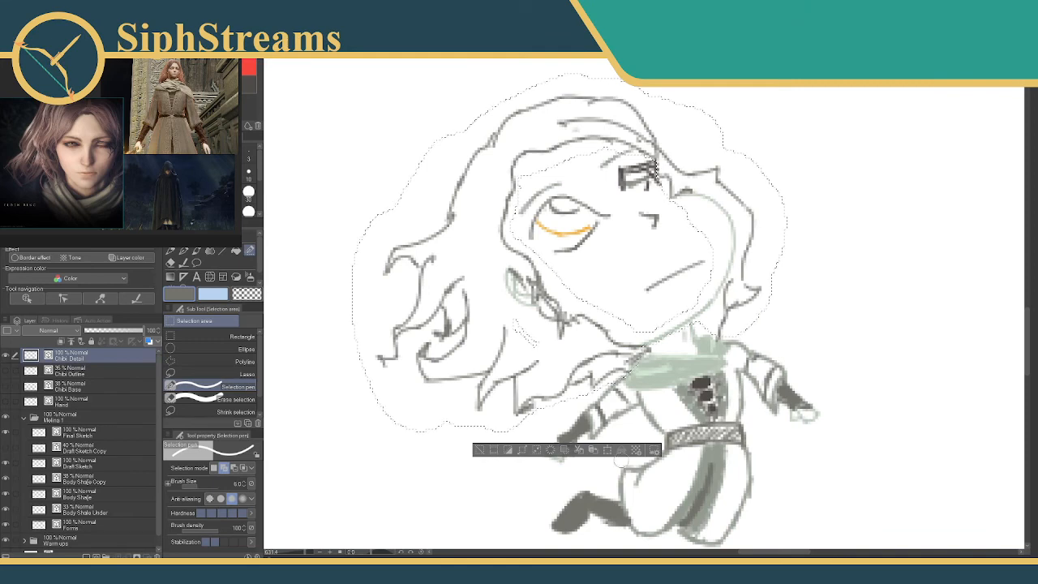
Move the selected hair and face outline sideways onto the empty canvas beyond the chibi's outstretched far hand.
{"action": "left_click", "coordinate": [612, 451]}
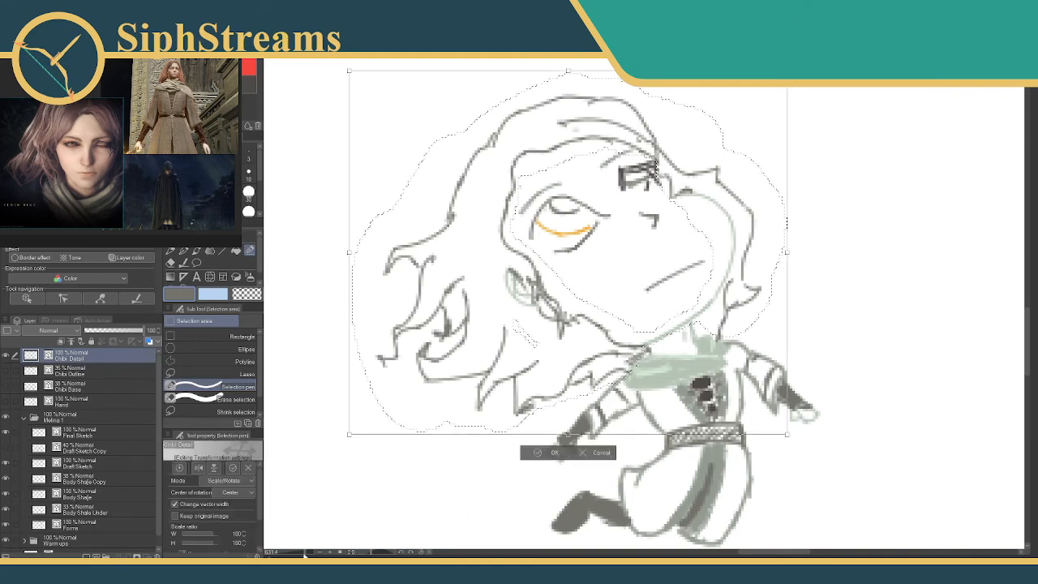
{"action": "key", "text": "ctrl+minus"}
{"action": "key", "text": "ctrl+minus"}
{"action": "left_click_drag", "start_coordinate": [296, 553], "coordinate": [301, 553]}
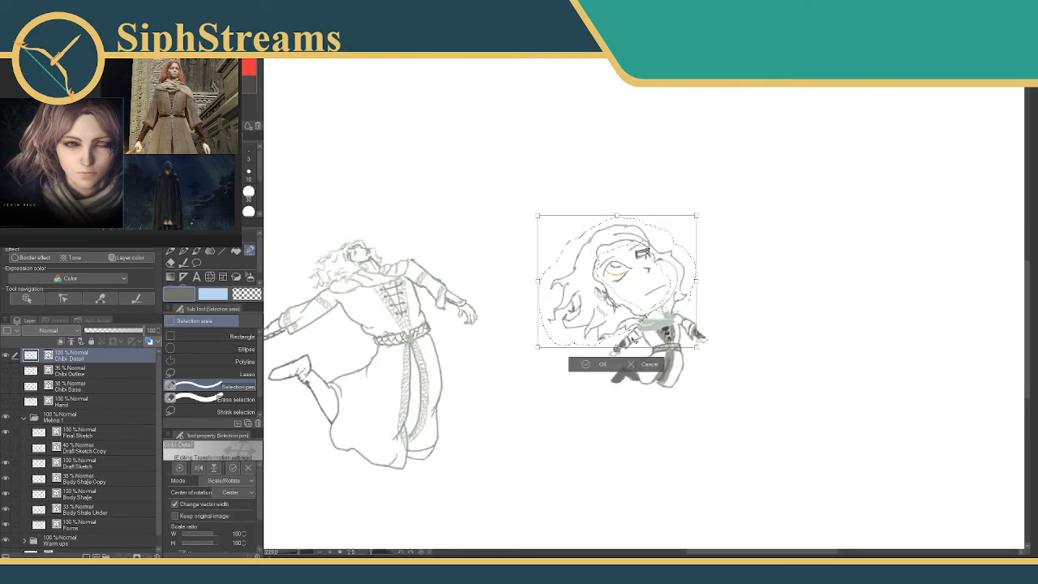
{"action": "left_click_drag", "start_coordinate": [629, 332], "coordinate": [824, 331]}
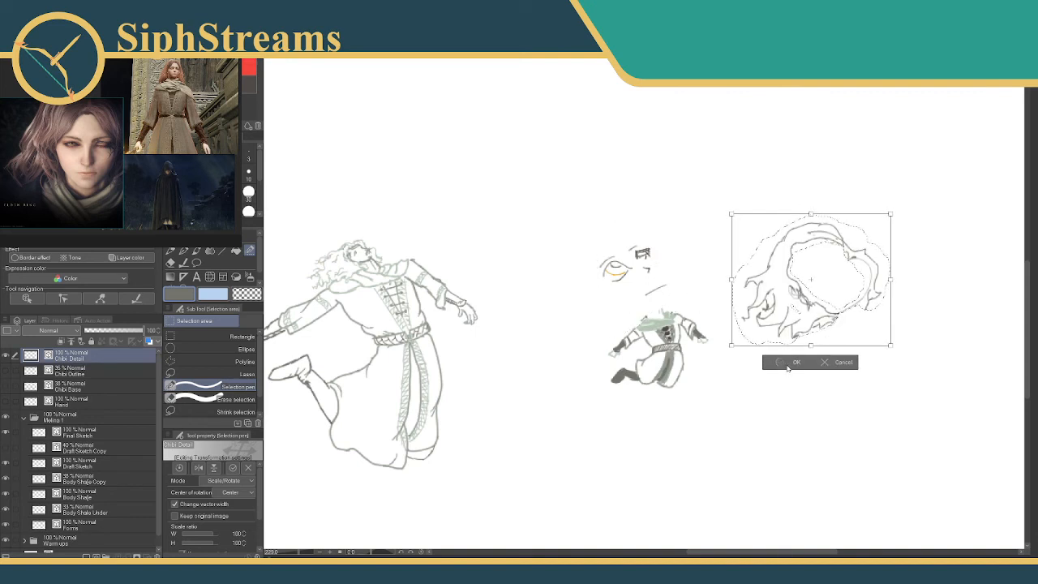
{"action": "left_click", "coordinate": [788, 364]}
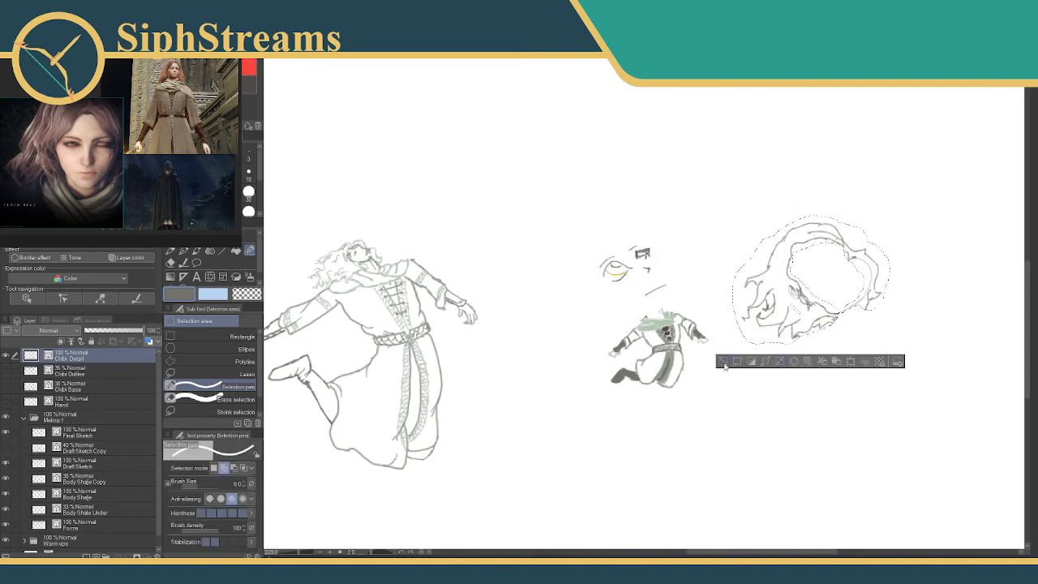
Deselect the moved hair outline and show the Chibi Outline layer beneath the facial features.
{"action": "left_click", "coordinate": [722, 362]}
{"action": "left_click_drag", "start_coordinate": [307, 555], "coordinate": [312, 555]}
{"action": "left_click_drag", "start_coordinate": [481, 267], "coordinate": [470, 324]}
{"action": "right_click", "coordinate": [667, 430]}
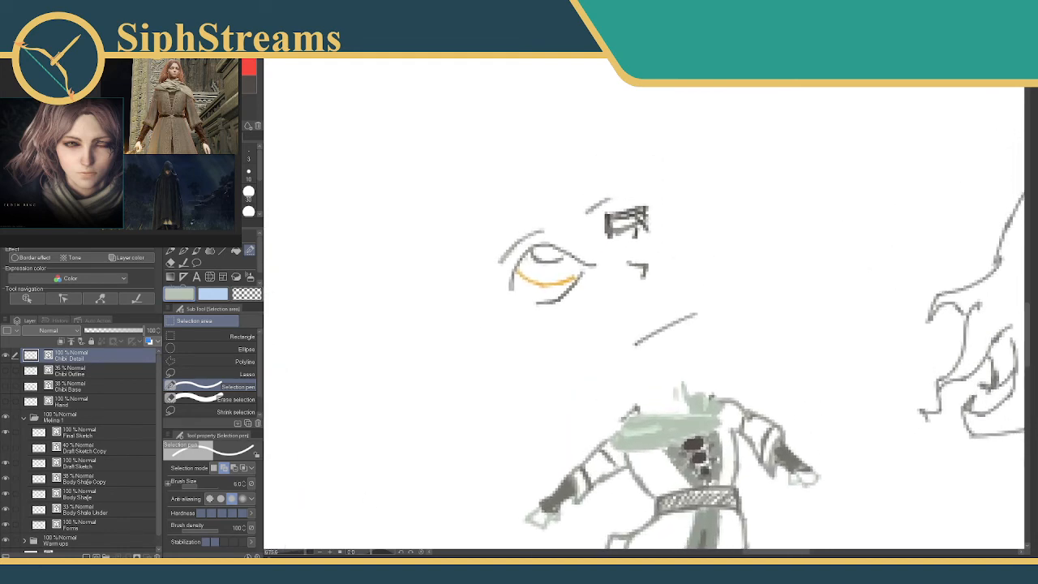
{"action": "key", "text": "p"}
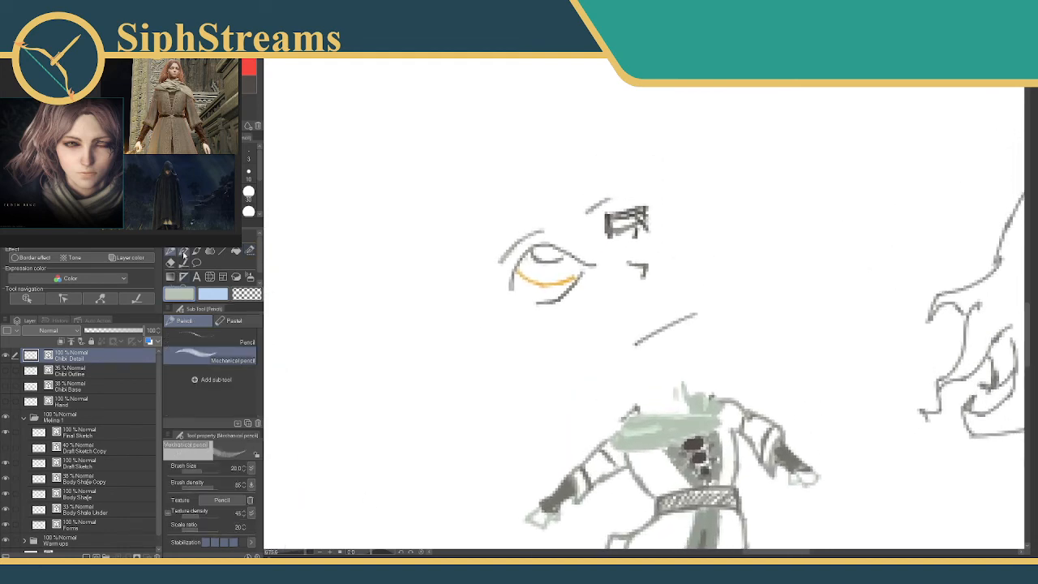
{"action": "left_click", "coordinate": [8, 371]}
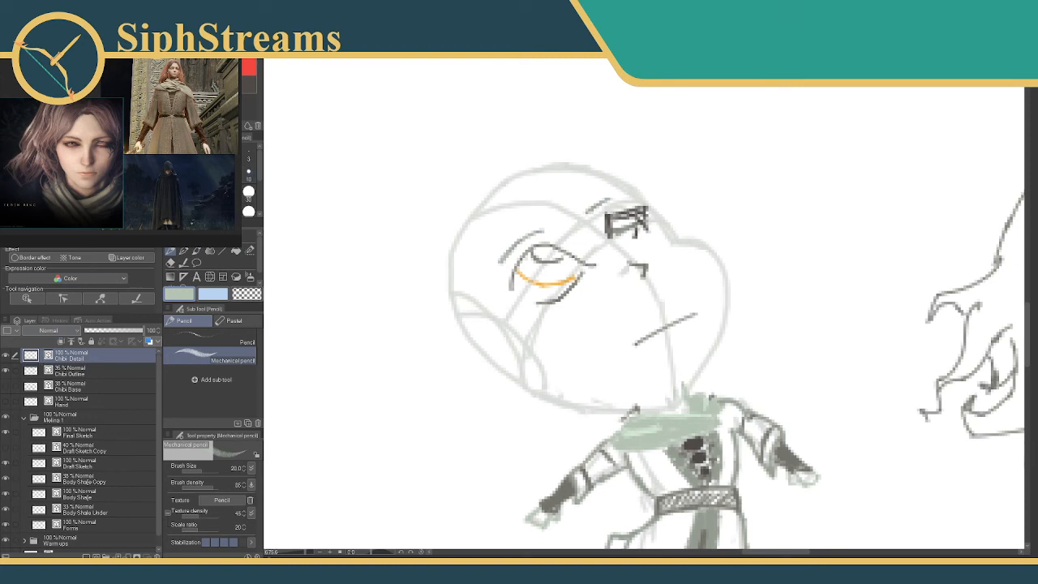
Set up the Milli pen marker in dark grey with a brush size of 3.
{"action": "left_click", "coordinate": [217, 154]}
{"action": "left_click", "coordinate": [249, 84]}
{"action": "left_click", "coordinate": [528, 234], "text": "alt"}
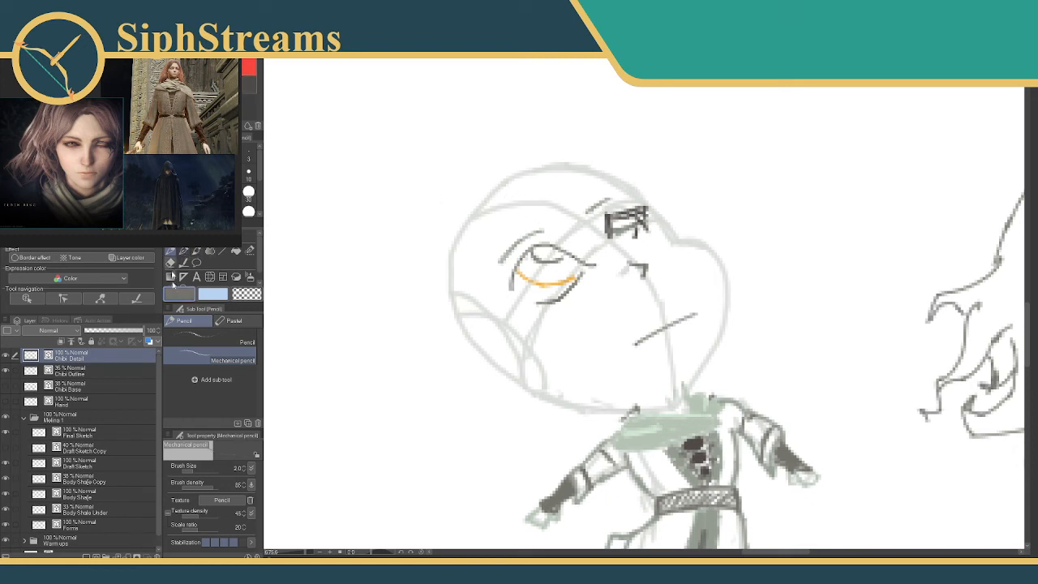
{"action": "key", "text": "p"}
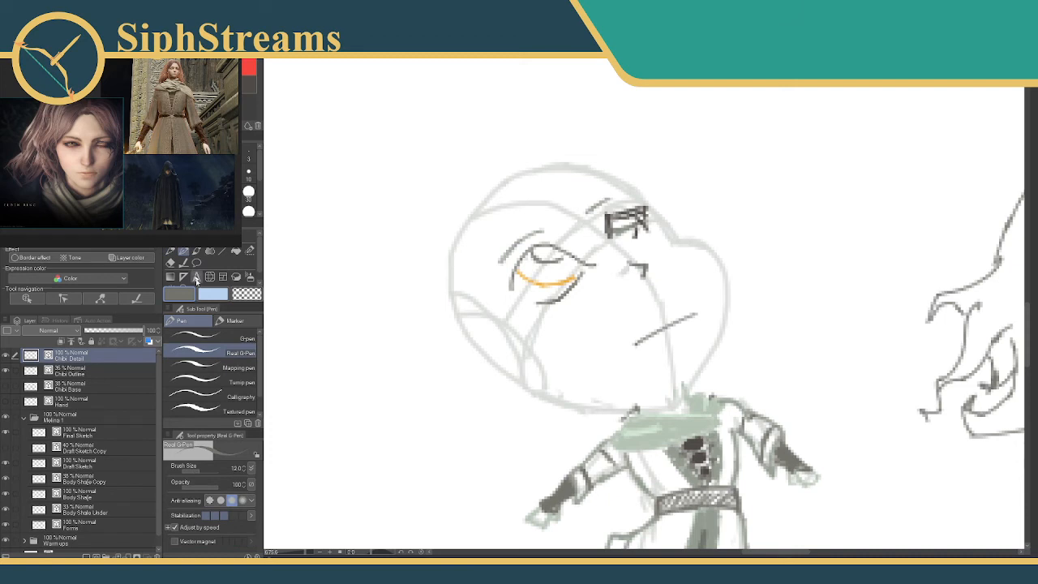
{"action": "left_click", "coordinate": [228, 322]}
{"action": "left_click_drag", "start_coordinate": [506, 197], "coordinate": [482, 240]}
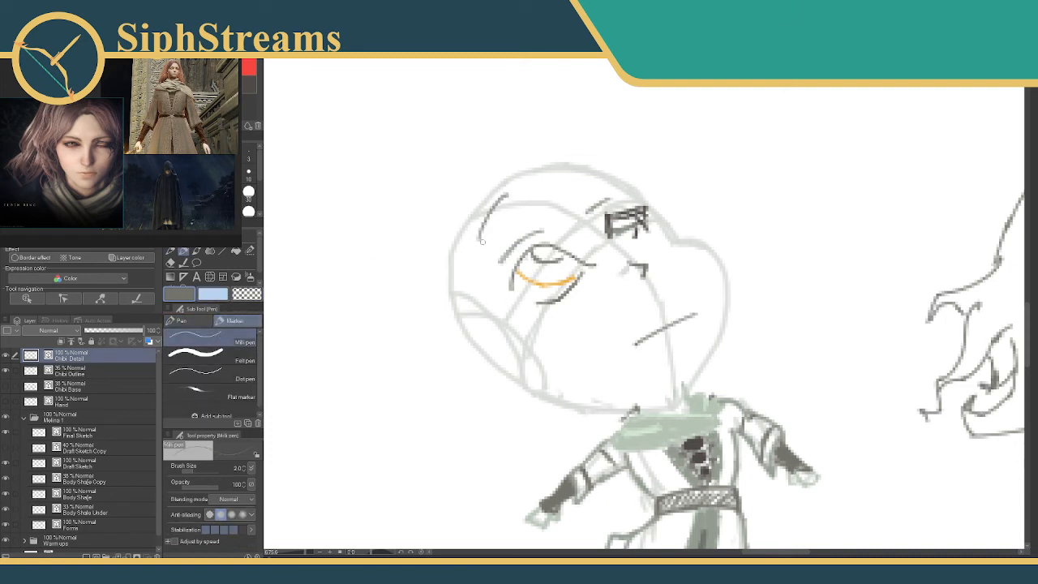
{"action": "key", "text": "ctrl+z"}
{"action": "left_click", "coordinate": [249, 158]}
Draw the chibi's inner hairline from the forehead past the orange eye to below the jaw, ending in a curled tip.
{"action": "left_click_drag", "start_coordinate": [506, 197], "coordinate": [496, 236]}
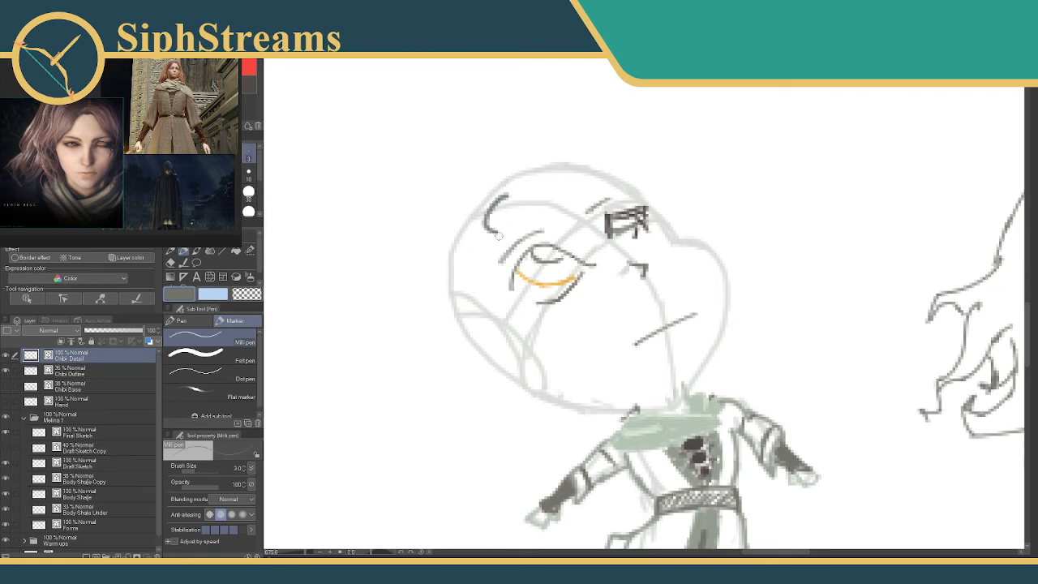
{"action": "key", "text": "ctrl+z"}
{"action": "mouse_move", "coordinate": [512, 194]}
{"action": "left_mouse_down"}
{"action": "mouse_move", "coordinate": [499, 200]}
{"action": "mouse_move", "coordinate": [486, 255]}
{"action": "mouse_move", "coordinate": [538, 317]}
{"action": "mouse_move", "coordinate": [548, 436]}
{"action": "mouse_move", "coordinate": [574, 442]}
{"action": "mouse_move", "coordinate": [558, 461]}
{"action": "mouse_move", "coordinate": [549, 442]}
{"action": "mouse_move", "coordinate": [554, 460]}
{"action": "mouse_move", "coordinate": [565, 441]}
{"action": "mouse_move", "coordinate": [549, 442]}
{"action": "left_mouse_up"}
{"action": "key", "text": "ctrl+z"}
{"action": "key", "text": "ctrl+z"}
{"action": "key", "text": "ctrl+z"}
{"action": "key", "text": "ctrl+z"}
{"action": "key", "text": "ctrl+z"}
{"action": "key", "text": "ctrl+z"}
{"action": "key", "text": "ctrl+z"}
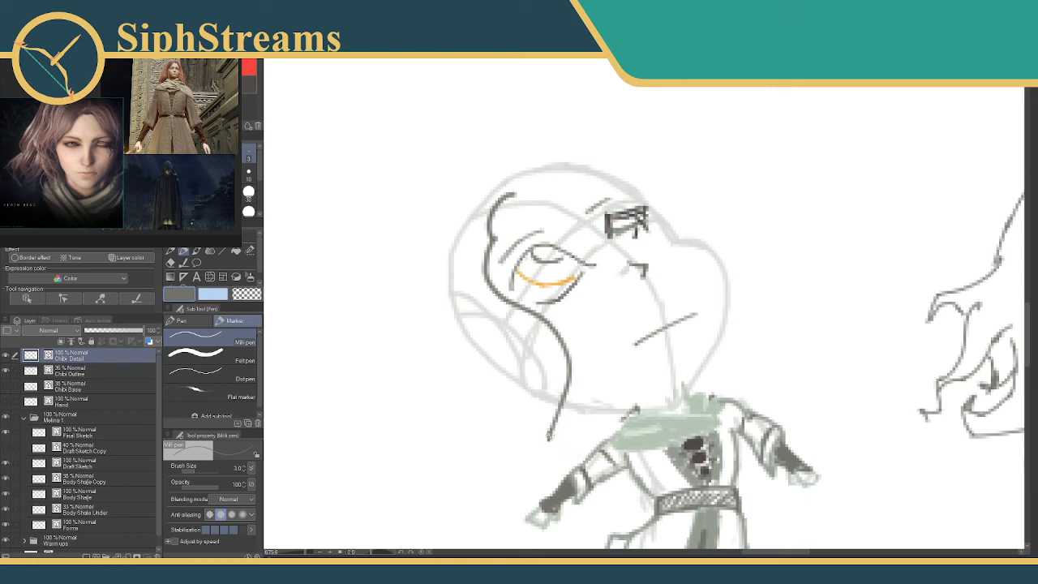
{"action": "mouse_move", "coordinate": [548, 435]}
{"action": "left_mouse_down"}
{"action": "mouse_move", "coordinate": [570, 438]}
{"action": "mouse_move", "coordinate": [561, 451]}
{"action": "mouse_move", "coordinate": [525, 438]}
{"action": "mouse_move", "coordinate": [473, 463]}
{"action": "left_mouse_up"}
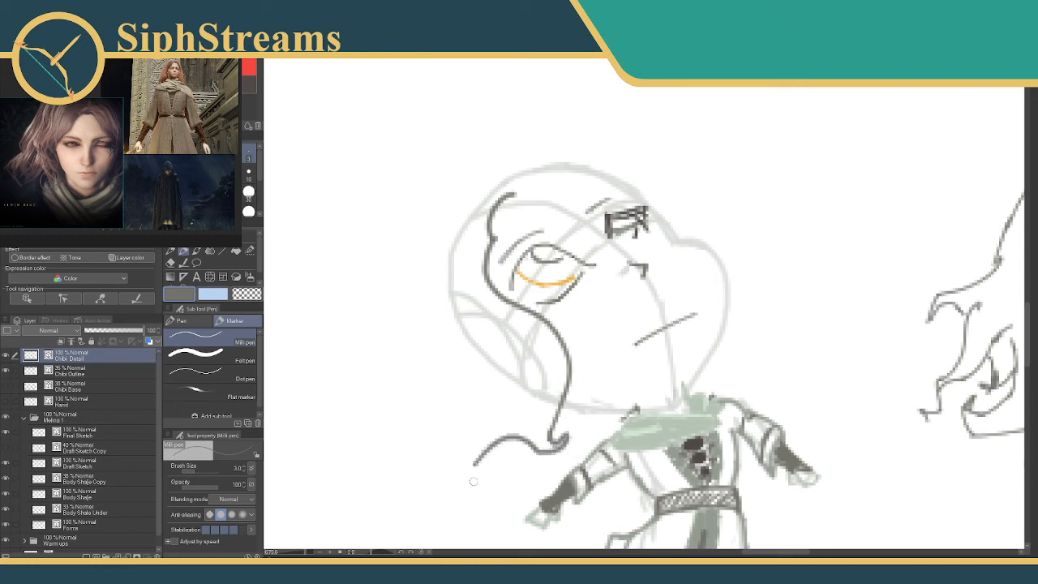
Draw the wavy outer hair outline over the head, the forehead hairline, and short hair lines beside the neck and under the jaw.
{"action": "mouse_move", "coordinate": [492, 171]}
{"action": "left_mouse_down"}
{"action": "mouse_move", "coordinate": [411, 231]}
{"action": "mouse_move", "coordinate": [350, 350]}
{"action": "mouse_move", "coordinate": [362, 448]}
{"action": "mouse_move", "coordinate": [368, 438]}
{"action": "mouse_move", "coordinate": [396, 443]}
{"action": "mouse_move", "coordinate": [465, 486]}
{"action": "mouse_move", "coordinate": [476, 460]}
{"action": "left_mouse_up"}
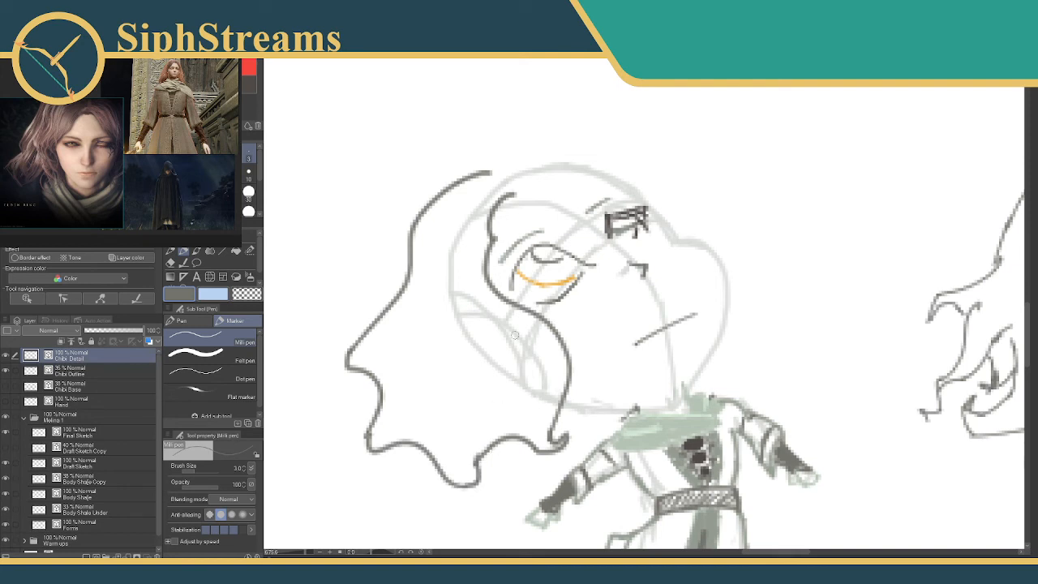
{"action": "mouse_move", "coordinate": [522, 186]}
{"action": "left_mouse_down"}
{"action": "mouse_move", "coordinate": [511, 196]}
{"action": "mouse_move", "coordinate": [538, 183]}
{"action": "mouse_move", "coordinate": [647, 214]}
{"action": "left_mouse_up"}
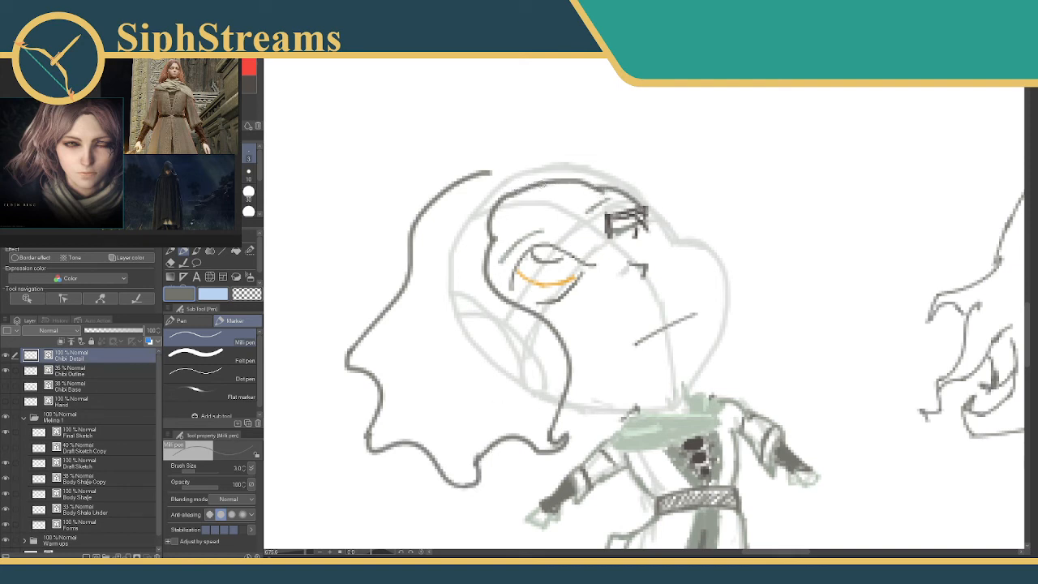
{"action": "mouse_move", "coordinate": [484, 171]}
{"action": "left_mouse_down"}
{"action": "mouse_move", "coordinate": [610, 156]}
{"action": "mouse_move", "coordinate": [568, 150]}
{"action": "mouse_move", "coordinate": [667, 214]}
{"action": "mouse_move", "coordinate": [686, 240]}
{"action": "left_mouse_up"}
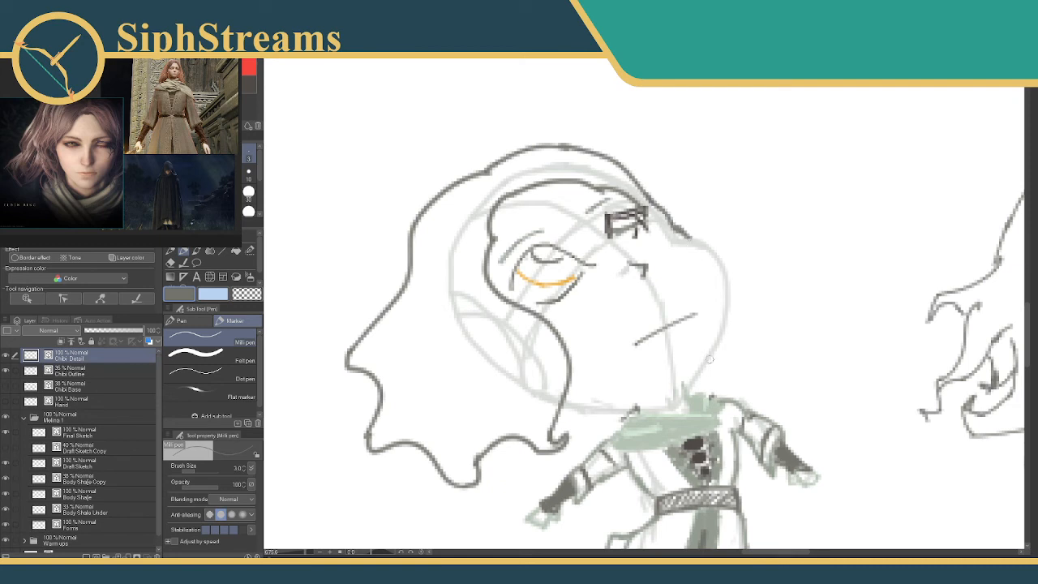
{"action": "left_click_drag", "start_coordinate": [705, 356], "coordinate": [707, 389]}
{"action": "left_click_drag", "start_coordinate": [618, 420], "coordinate": [555, 438]}
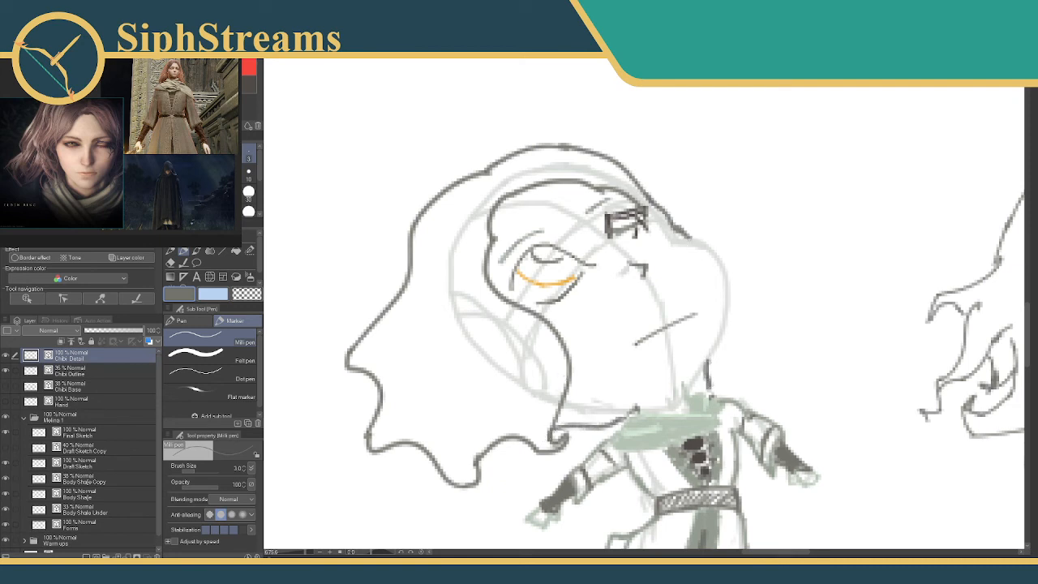
Outline the face in pale green from the brow around the chin to the hair, and retrace the nose in that colour.
{"action": "left_click", "coordinate": [230, 112]}
{"action": "mouse_move", "coordinate": [647, 216]}
{"action": "left_mouse_down"}
{"action": "mouse_move", "coordinate": [720, 236]}
{"action": "mouse_move", "coordinate": [729, 303]}
{"action": "mouse_move", "coordinate": [707, 338]}
{"action": "left_mouse_up"}
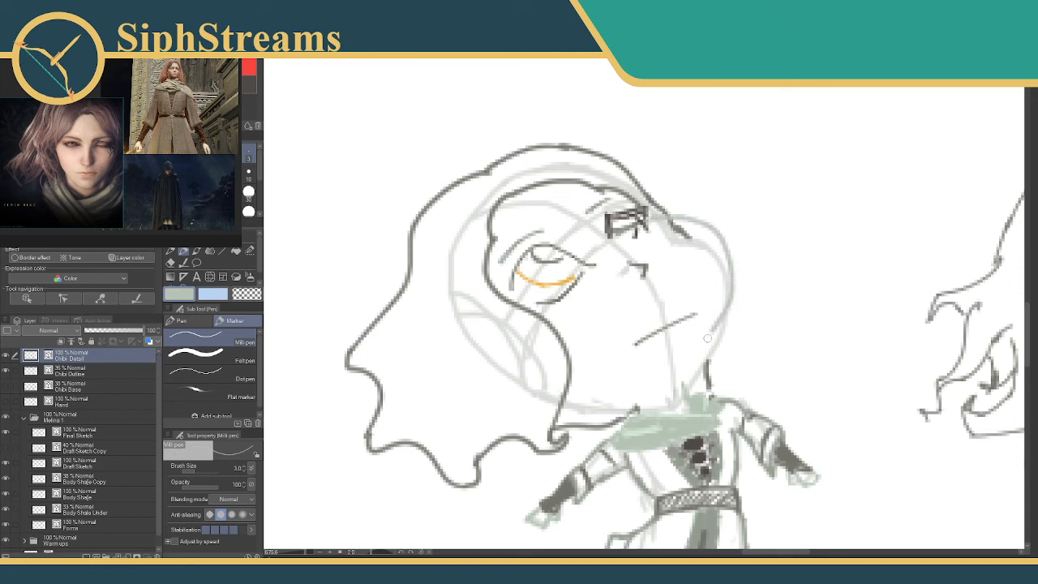
{"action": "key", "text": "ctrl+z"}
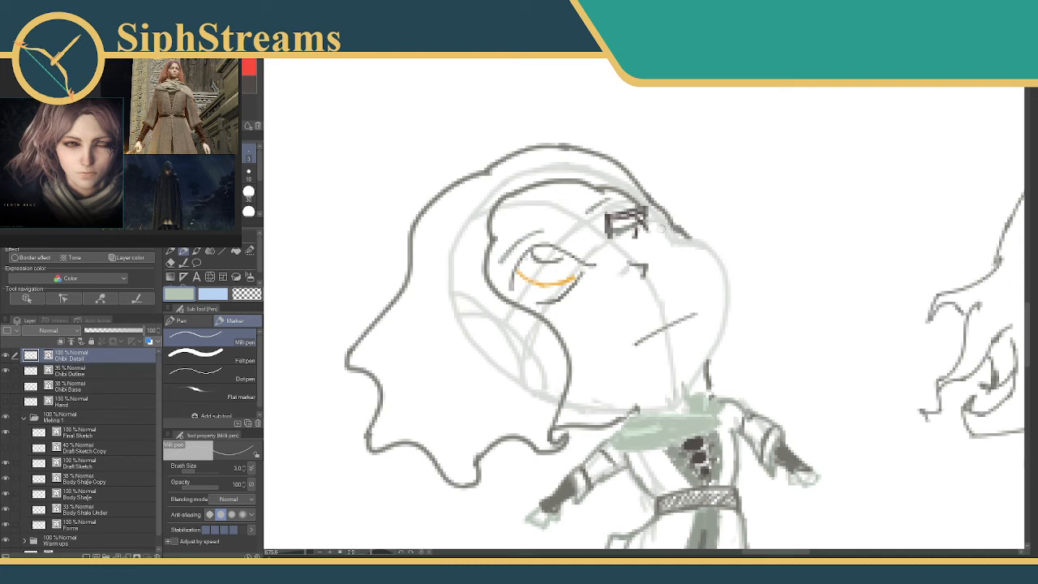
{"action": "mouse_move", "coordinate": [659, 227]}
{"action": "left_mouse_down"}
{"action": "mouse_move", "coordinate": [684, 221]}
{"action": "mouse_move", "coordinate": [731, 240]}
{"action": "mouse_move", "coordinate": [741, 316]}
{"action": "mouse_move", "coordinate": [695, 372]}
{"action": "mouse_move", "coordinate": [624, 404]}
{"action": "mouse_move", "coordinate": [560, 414]}
{"action": "left_mouse_up"}
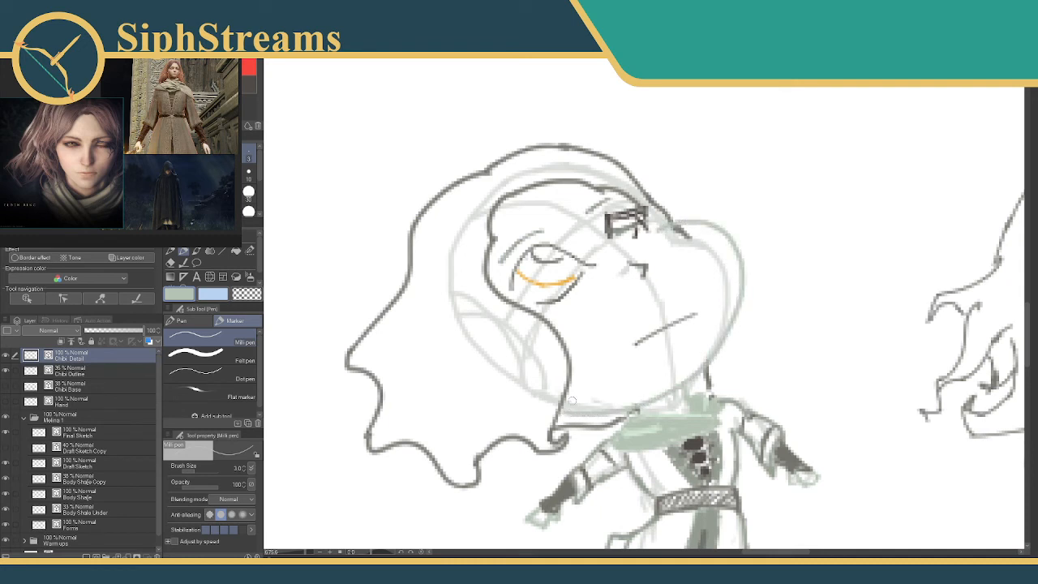
{"action": "left_click_drag", "start_coordinate": [611, 310], "coordinate": [598, 408]}
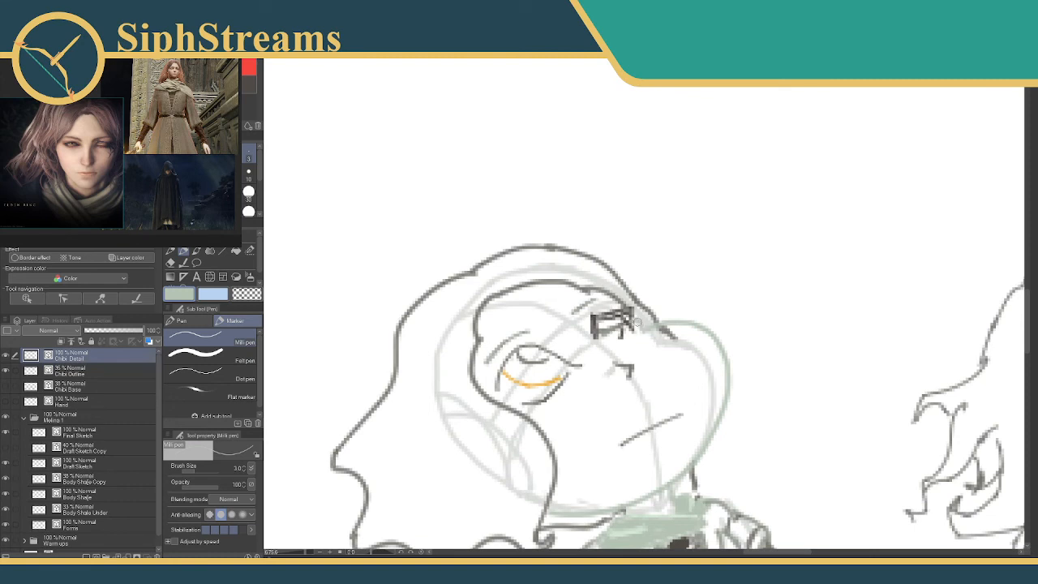
{"action": "mouse_move", "coordinate": [619, 336]}
{"action": "left_mouse_down"}
{"action": "mouse_move", "coordinate": [613, 296]}
{"action": "mouse_move", "coordinate": [579, 271]}
{"action": "left_mouse_up"}
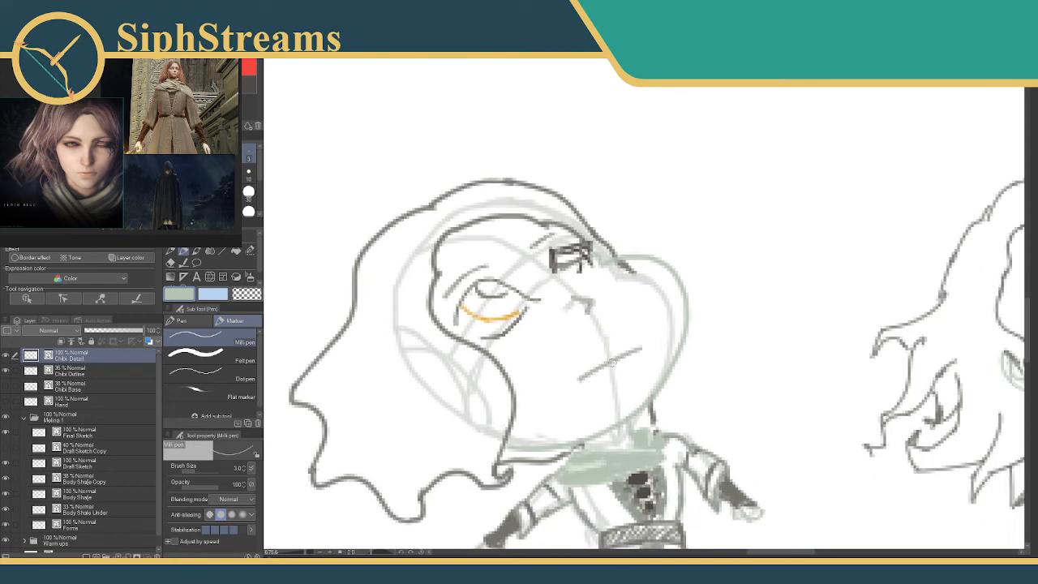
{"action": "left_click_drag", "start_coordinate": [493, 274], "coordinate": [552, 290]}
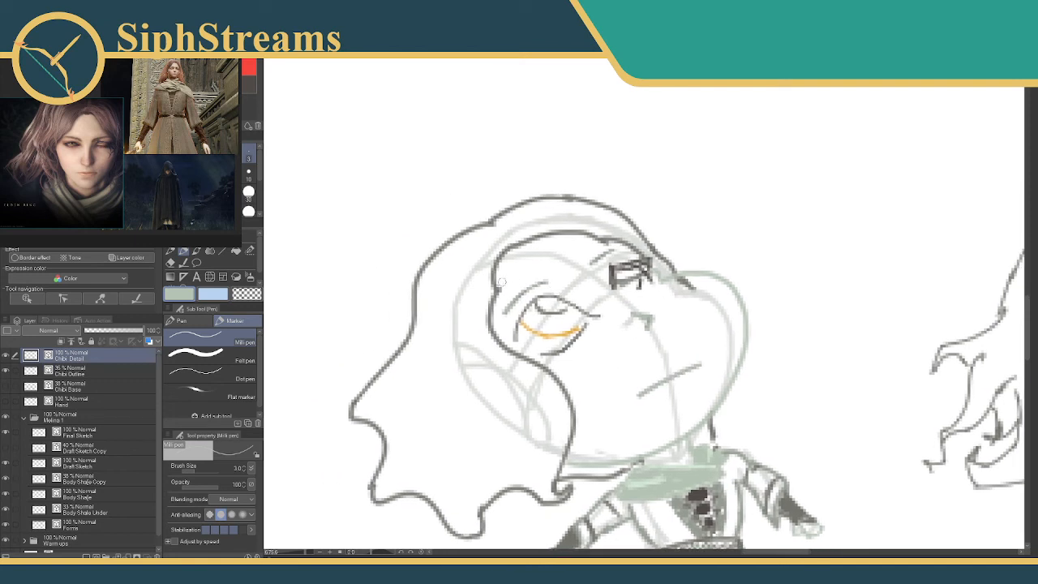
{"action": "left_click_drag", "start_coordinate": [456, 289], "coordinate": [430, 176]}
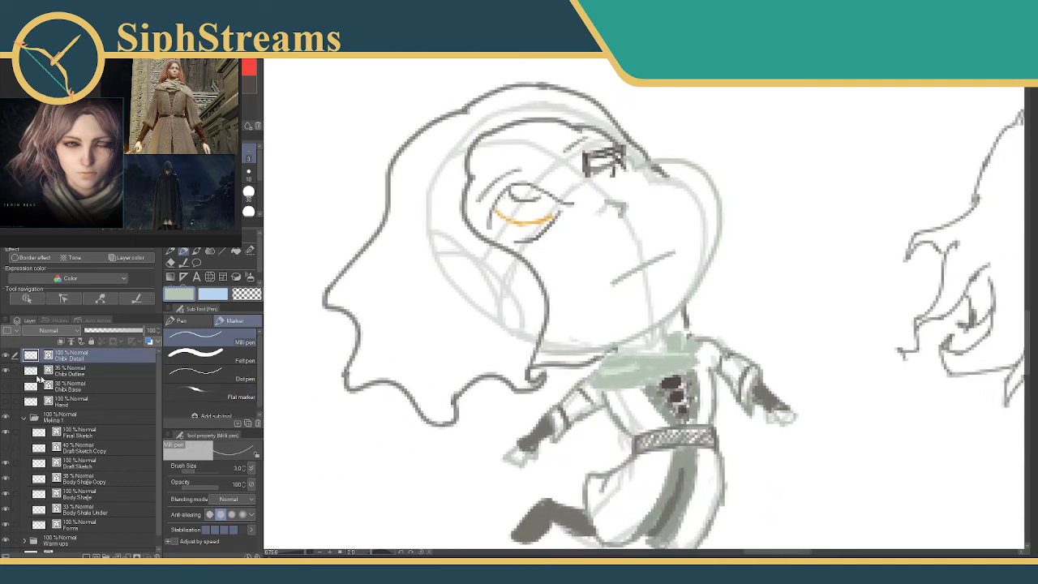
Hide the Chibi Outline layer beneath the redrawn head.
{"action": "left_click", "coordinate": [6, 371]}
{"action": "mouse_move", "coordinate": [381, 329]}
{"action": "left_mouse_down"}
{"action": "mouse_move", "coordinate": [348, 313]}
{"action": "mouse_move", "coordinate": [363, 345]}
{"action": "left_mouse_up"}
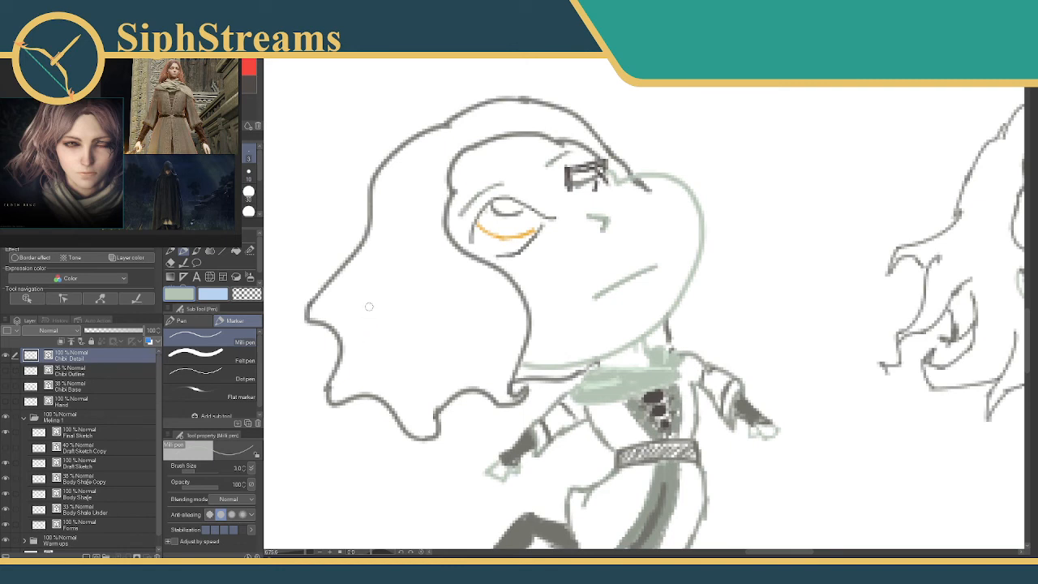
{"action": "left_click_drag", "start_coordinate": [631, 293], "coordinate": [637, 219]}
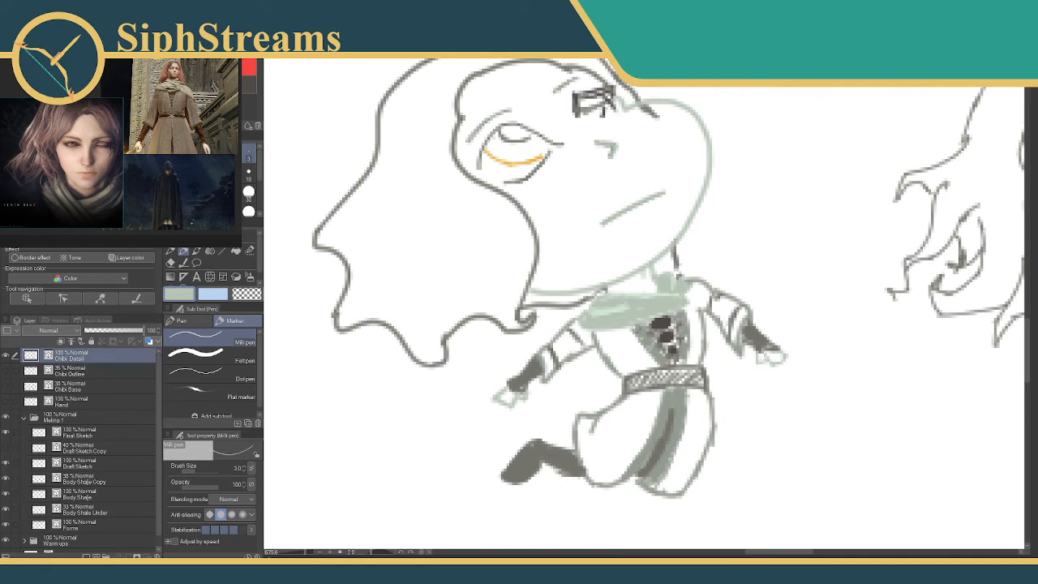
{"action": "mouse_move", "coordinate": [644, 280]}
{"action": "left_mouse_down"}
{"action": "mouse_move", "coordinate": [667, 326]}
{"action": "mouse_move", "coordinate": [685, 329]}
{"action": "left_mouse_up"}
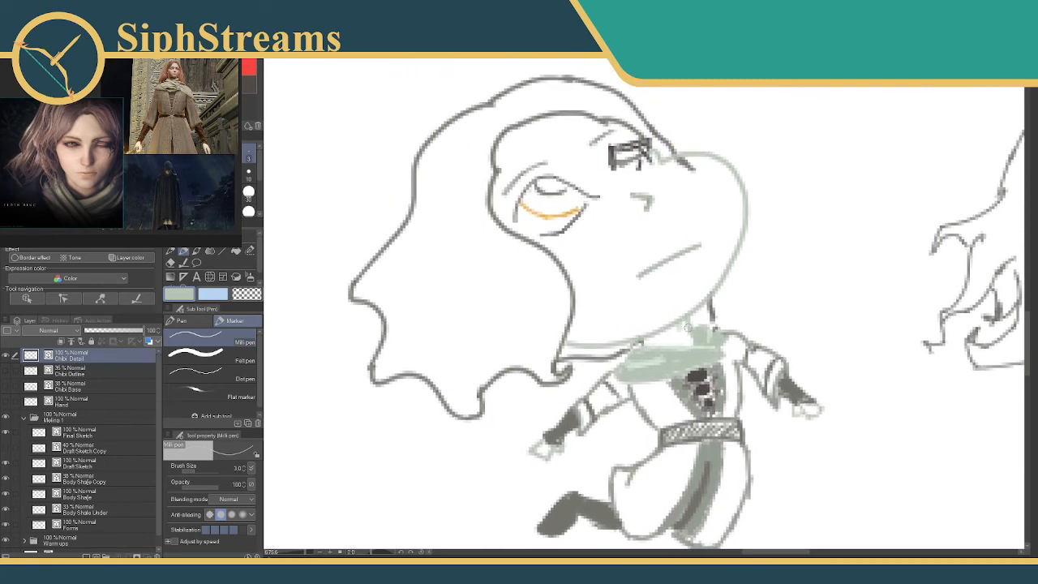
{"action": "left_click_drag", "start_coordinate": [652, 276], "coordinate": [646, 310]}
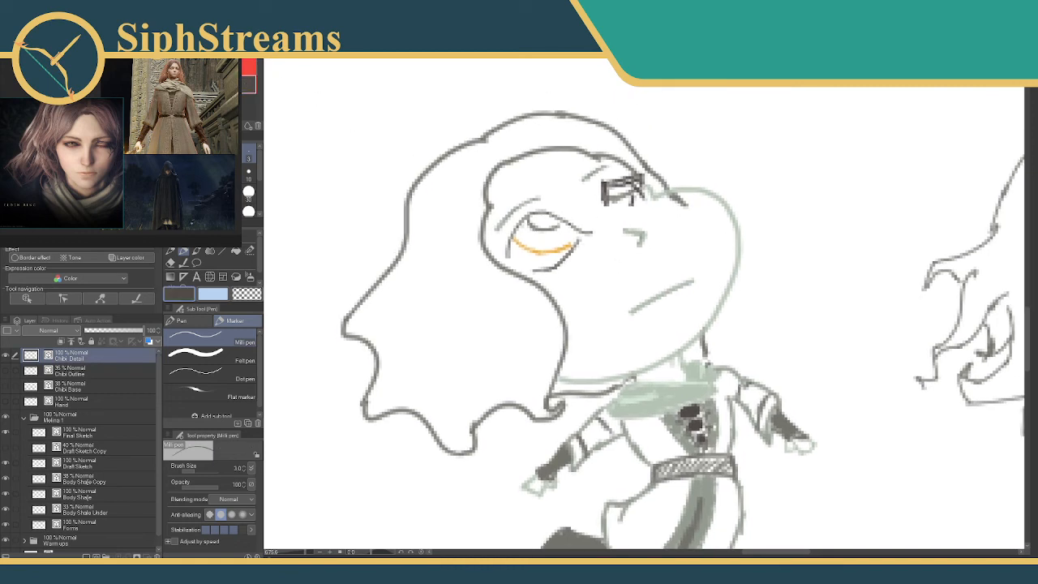
Darken the far eye's lashes in dark brown with a size 2 Milli pen and shade beneath them in grey.
{"action": "left_click", "coordinate": [217, 154]}
{"action": "mouse_move", "coordinate": [606, 188]}
{"action": "left_mouse_down"}
{"action": "mouse_move", "coordinate": [613, 175]}
{"action": "mouse_move", "coordinate": [643, 177]}
{"action": "mouse_move", "coordinate": [631, 203]}
{"action": "left_mouse_up"}
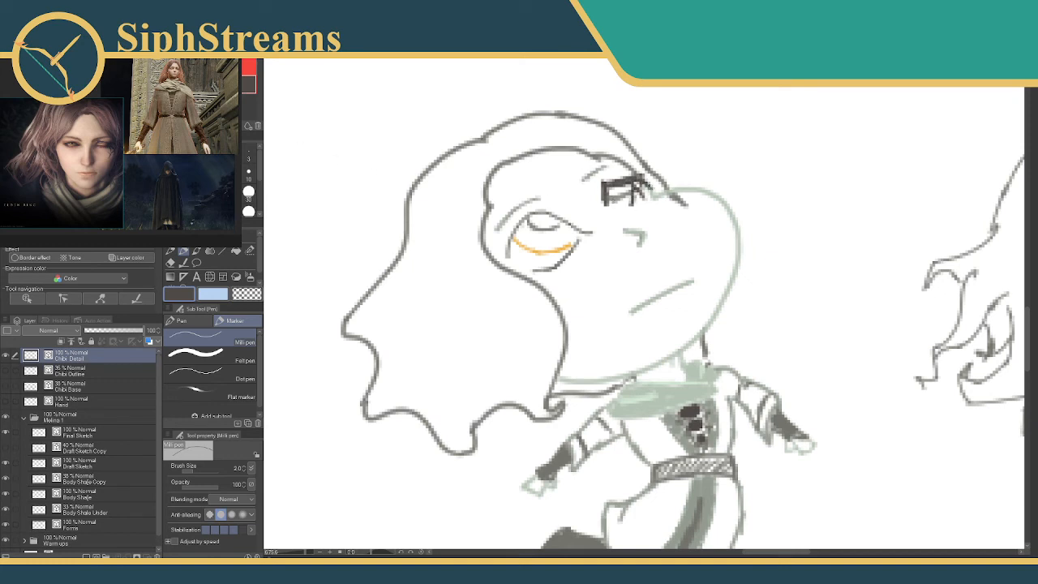
{"action": "left_click", "coordinate": [232, 84]}
{"action": "left_click_drag", "start_coordinate": [610, 200], "coordinate": [613, 212]}
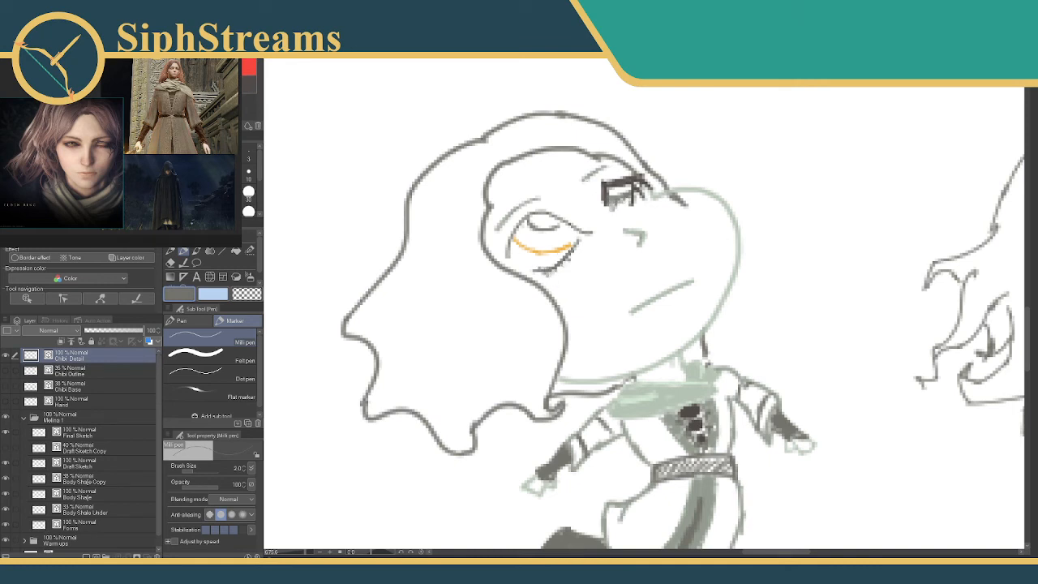
Add short grey lashes along the lower lid of the orange eye.
{"action": "left_click_drag", "start_coordinate": [569, 256], "coordinate": [589, 235]}
{"action": "mouse_move", "coordinate": [504, 251]}
{"action": "left_mouse_down"}
{"action": "mouse_move", "coordinate": [506, 230]}
{"action": "mouse_move", "coordinate": [535, 206]}
{"action": "left_mouse_up"}
{"action": "key", "text": "ctrl+z"}
{"action": "key", "text": "ctrl+z"}
Fill the gaps on both sides of the neck above the scarf in dark brown with a size 5 Milli pen.
{"action": "left_click_drag", "start_coordinate": [360, 218], "coordinate": [322, 206]}
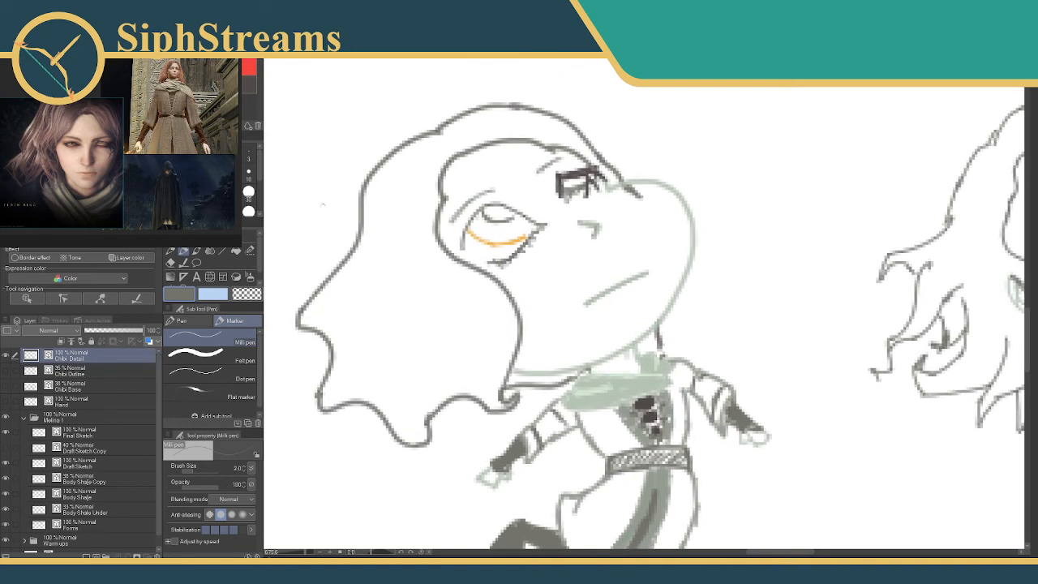
{"action": "left_click", "coordinate": [475, 200], "text": "alt"}
{"action": "key", "text": "bracketright"}
{"action": "key", "text": "bracketright"}
{"action": "key", "text": "bracketright"}
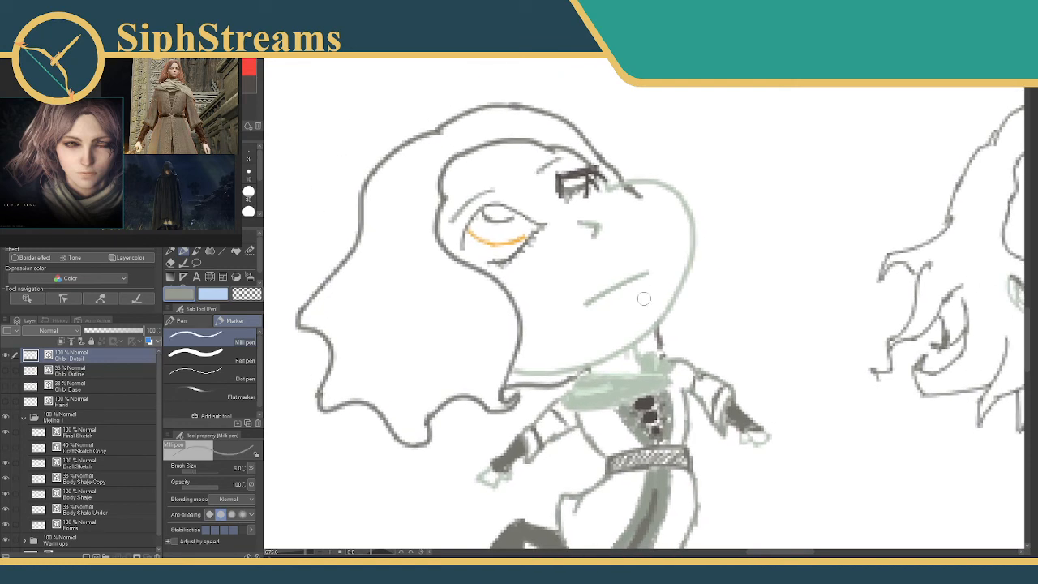
{"action": "mouse_move", "coordinate": [502, 386]}
{"action": "left_mouse_down"}
{"action": "mouse_move", "coordinate": [547, 376]}
{"action": "mouse_move", "coordinate": [510, 382]}
{"action": "mouse_move", "coordinate": [587, 370]}
{"action": "left_mouse_up"}
{"action": "left_click", "coordinate": [249, 80]}
{"action": "left_click_drag", "start_coordinate": [653, 338], "coordinate": [649, 342]}
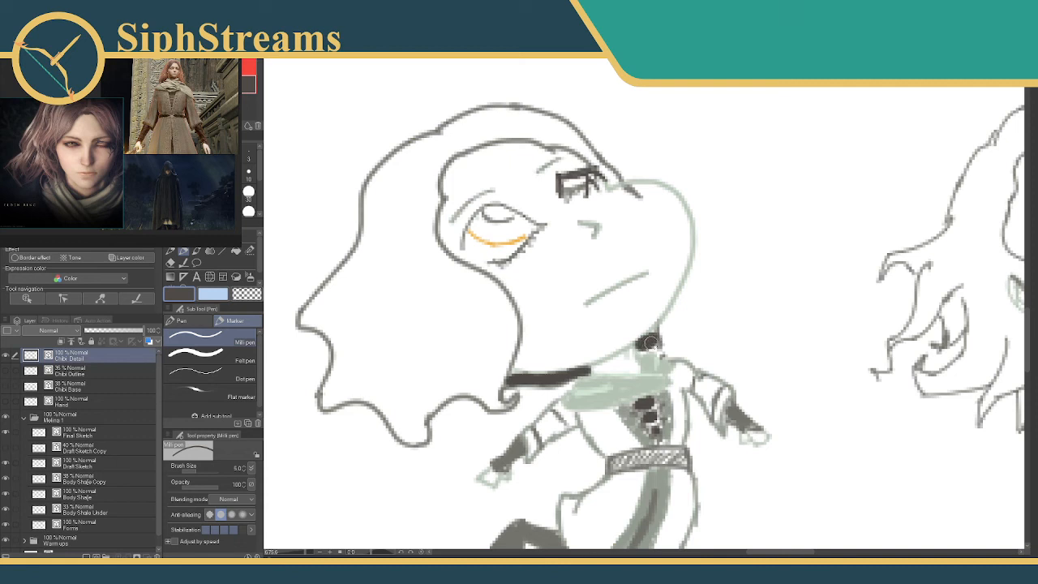
{"action": "mouse_move", "coordinate": [519, 381]}
{"action": "left_mouse_down"}
{"action": "mouse_move", "coordinate": [508, 388]}
{"action": "mouse_move", "coordinate": [518, 374]}
{"action": "mouse_move", "coordinate": [540, 383]}
{"action": "mouse_move", "coordinate": [539, 399]}
{"action": "mouse_move", "coordinate": [563, 380]}
{"action": "mouse_move", "coordinate": [559, 387]}
{"action": "left_mouse_up"}
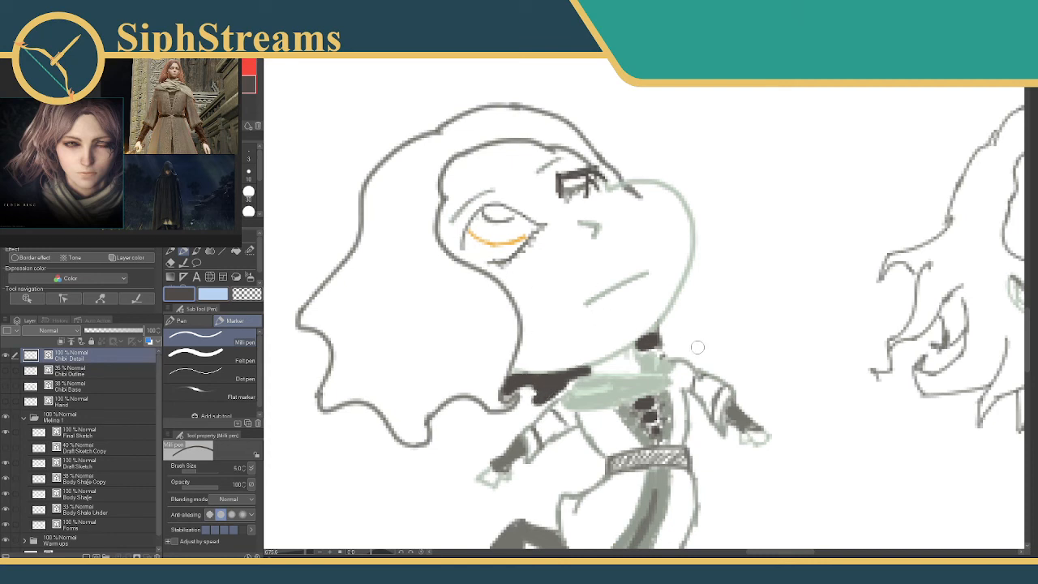
{"action": "mouse_move", "coordinate": [667, 338]}
{"action": "left_mouse_down"}
{"action": "mouse_move", "coordinate": [661, 350]}
{"action": "mouse_move", "coordinate": [648, 347]}
{"action": "mouse_move", "coordinate": [671, 351]}
{"action": "mouse_move", "coordinate": [658, 328]}
{"action": "mouse_move", "coordinate": [674, 345]}
{"action": "left_mouse_up"}
{"action": "mouse_move", "coordinate": [424, 248]}
{"action": "left_mouse_down"}
{"action": "mouse_move", "coordinate": [436, 212]}
{"action": "mouse_move", "coordinate": [463, 236]}
{"action": "left_mouse_up"}
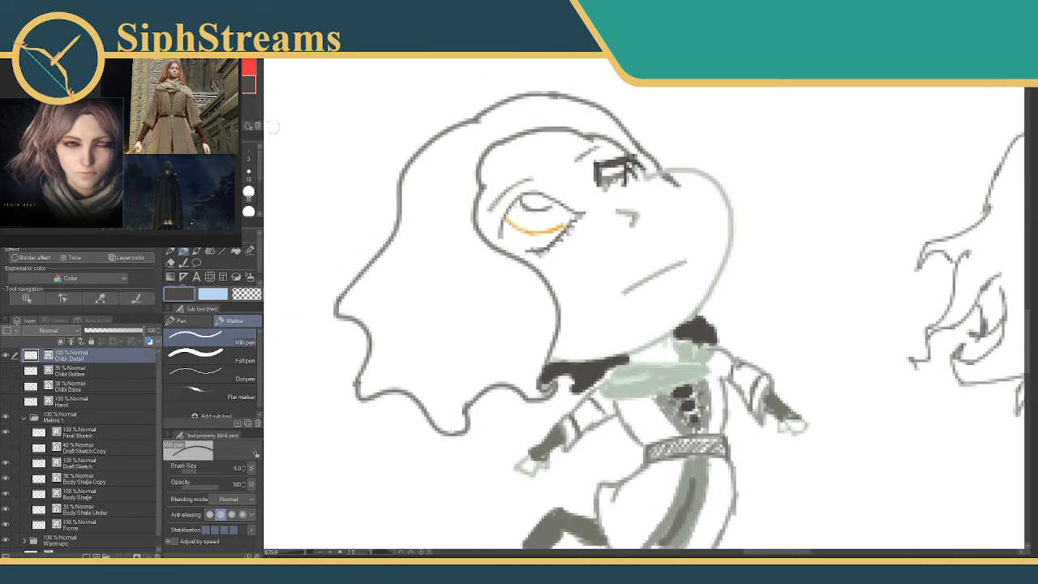
Add a short strand line at the crown of the hair with a size 2 Milli pen.
{"action": "left_click", "coordinate": [655, 378], "text": "alt"}
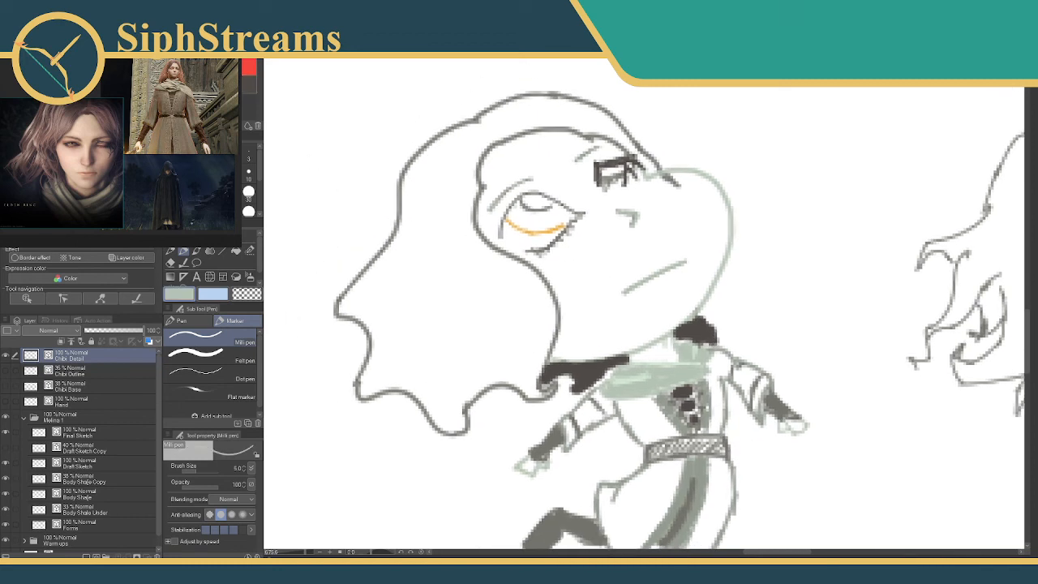
{"action": "key", "text": "bracketleft"}
{"action": "key", "text": "bracketleft"}
{"action": "key", "text": "bracketleft"}
{"action": "left_click_drag", "start_coordinate": [478, 123], "coordinate": [495, 131]}
{"action": "left_click", "coordinate": [474, 121], "text": "alt"}
Try to add a short strand at the pointed back tip of the hair.
{"action": "left_click_drag", "start_coordinate": [334, 296], "coordinate": [344, 344]}
{"action": "key", "text": "ctrl+z"}
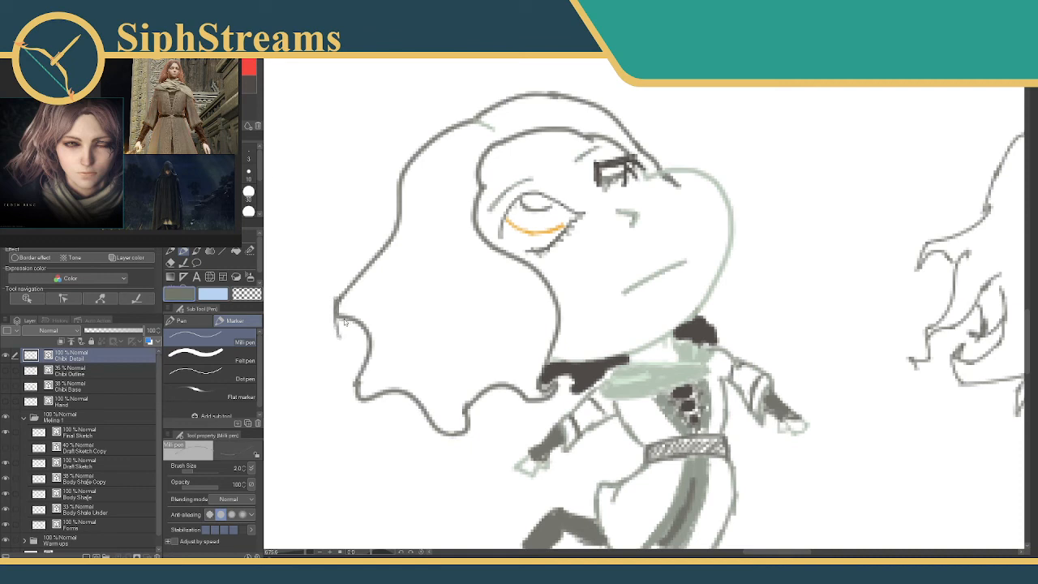
{"action": "mouse_move", "coordinate": [444, 333]}
{"action": "left_mouse_down"}
{"action": "mouse_move", "coordinate": [431, 267]}
{"action": "mouse_move", "coordinate": [433, 299]}
{"action": "left_mouse_up"}
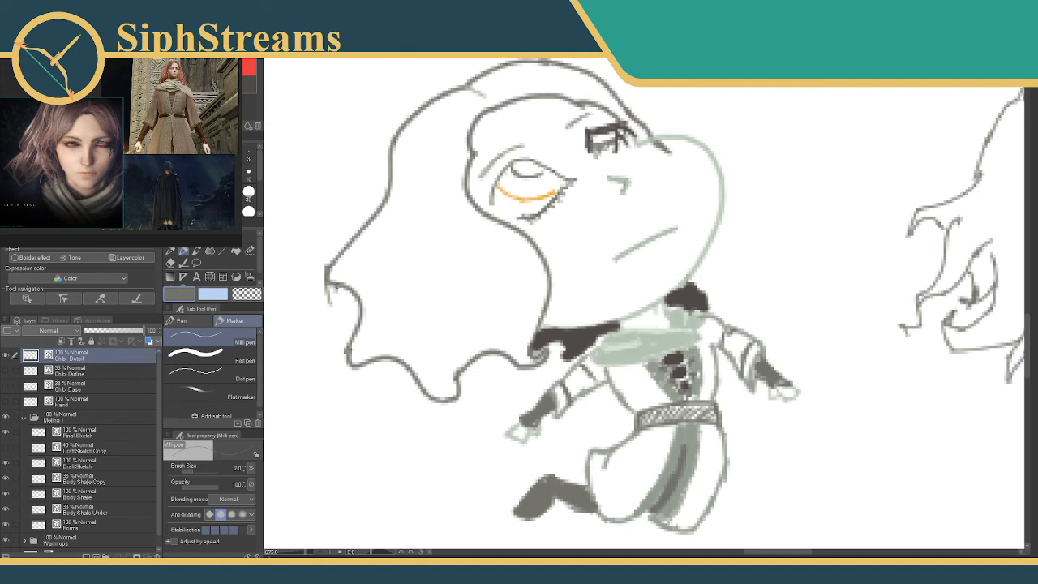
{"action": "mouse_move", "coordinate": [328, 283]}
{"action": "left_mouse_down"}
{"action": "mouse_move", "coordinate": [336, 309]}
{"action": "mouse_move", "coordinate": [329, 284]}
{"action": "left_mouse_up"}
{"action": "key", "text": "e"}
{"action": "key", "text": "p"}
{"action": "key", "text": "ctrl+z"}
{"action": "key", "text": "ctrl+z"}
{"action": "key", "text": "ctrl+z"}
{"action": "key", "text": "ctrl+z"}
{"action": "key", "text": "ctrl+z"}
{"action": "mouse_move", "coordinate": [763, 247]}
{"action": "left_mouse_down"}
{"action": "mouse_move", "coordinate": [583, 211]}
{"action": "mouse_move", "coordinate": [491, 242]}
{"action": "mouse_move", "coordinate": [600, 284]}
{"action": "left_mouse_up"}
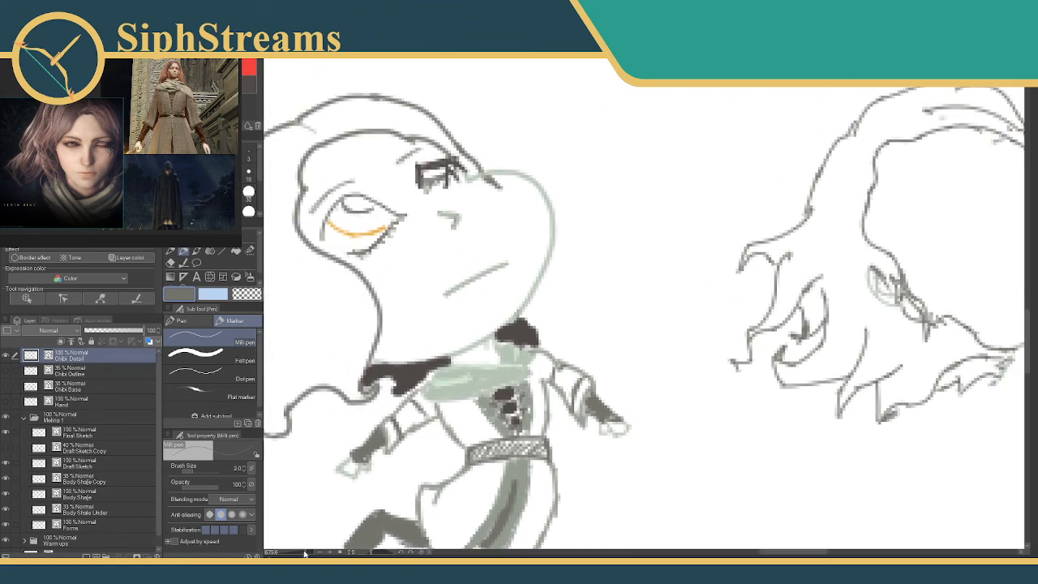
Sketch the two-part skirt and the first torso line of a smaller chibi body in grey-green with a size 3 Milli pen.
{"action": "left_click_drag", "start_coordinate": [306, 552], "coordinate": [303, 552]}
{"action": "mouse_move", "coordinate": [382, 486]}
{"action": "left_mouse_down"}
{"action": "mouse_move", "coordinate": [434, 358]}
{"action": "mouse_move", "coordinate": [425, 355]}
{"action": "left_mouse_up"}
{"action": "left_click_drag", "start_coordinate": [304, 553], "coordinate": [305, 553]}
{"action": "left_click_drag", "start_coordinate": [429, 354], "coordinate": [399, 379]}
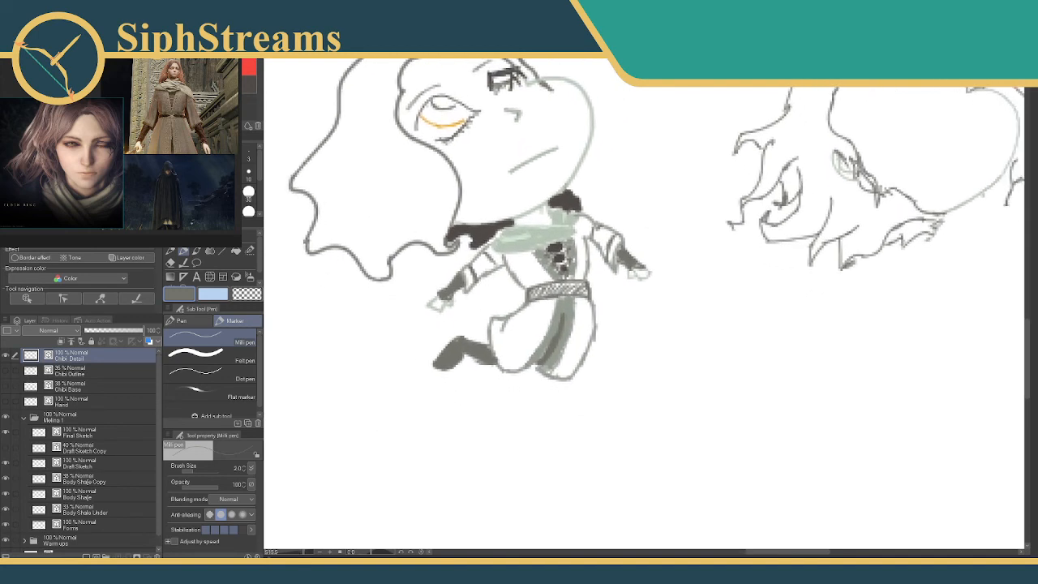
{"action": "left_click", "coordinate": [558, 336], "text": "alt"}
{"action": "left_click", "coordinate": [249, 155]}
{"action": "mouse_move", "coordinate": [605, 341]}
{"action": "left_mouse_down"}
{"action": "mouse_move", "coordinate": [603, 319]}
{"action": "mouse_move", "coordinate": [526, 293]}
{"action": "mouse_move", "coordinate": [592, 324]}
{"action": "mouse_move", "coordinate": [544, 365]}
{"action": "mouse_move", "coordinate": [551, 379]}
{"action": "mouse_move", "coordinate": [538, 358]}
{"action": "mouse_move", "coordinate": [576, 413]}
{"action": "mouse_move", "coordinate": [606, 375]}
{"action": "mouse_move", "coordinate": [612, 346]}
{"action": "mouse_move", "coordinate": [606, 402]}
{"action": "mouse_move", "coordinate": [589, 405]}
{"action": "mouse_move", "coordinate": [628, 415]}
{"action": "left_mouse_up"}
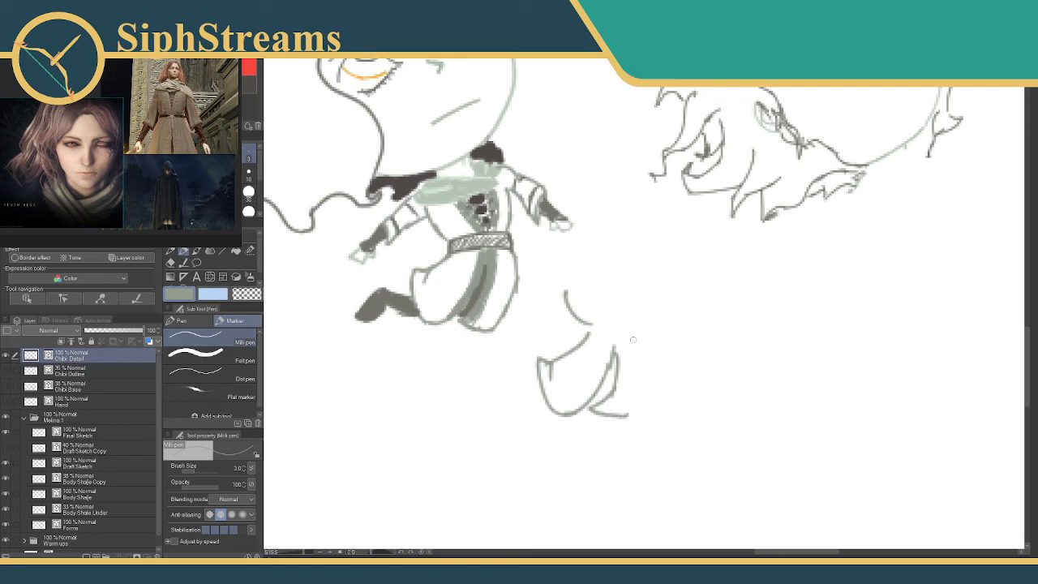
{"action": "mouse_move", "coordinate": [632, 340]}
{"action": "left_mouse_down"}
{"action": "mouse_move", "coordinate": [646, 377]}
{"action": "mouse_move", "coordinate": [629, 412]}
{"action": "left_mouse_up"}
Draw the sides of the small chibi's torso and its two loose, flaring sleeves.
{"action": "mouse_move", "coordinate": [629, 316]}
{"action": "left_mouse_down"}
{"action": "mouse_move", "coordinate": [624, 269]}
{"action": "mouse_move", "coordinate": [538, 318]}
{"action": "mouse_move", "coordinate": [541, 333]}
{"action": "mouse_move", "coordinate": [565, 298]}
{"action": "left_mouse_up"}
{"action": "key", "text": "ctrl+z"}
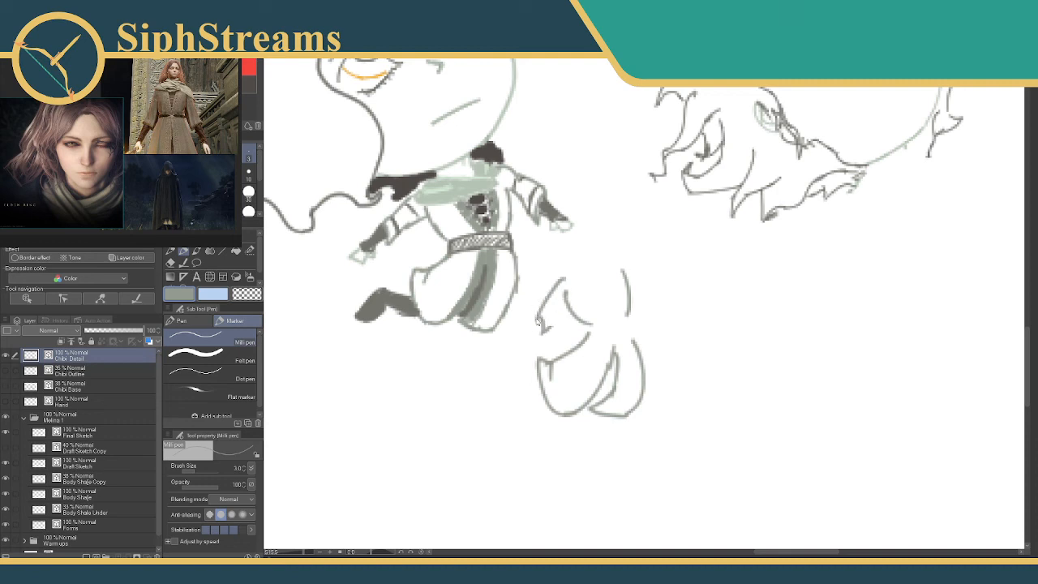
{"action": "key", "text": "ctrl+z"}
{"action": "mouse_move", "coordinate": [537, 318]}
{"action": "left_mouse_down"}
{"action": "mouse_move", "coordinate": [537, 334]}
{"action": "mouse_move", "coordinate": [569, 296]}
{"action": "left_mouse_up"}
{"action": "mouse_move", "coordinate": [630, 266]}
{"action": "left_mouse_down"}
{"action": "mouse_move", "coordinate": [663, 298]}
{"action": "mouse_move", "coordinate": [650, 319]}
{"action": "mouse_move", "coordinate": [627, 288]}
{"action": "left_mouse_up"}
{"action": "mouse_move", "coordinate": [567, 318]}
{"action": "left_mouse_down"}
{"action": "mouse_move", "coordinate": [544, 343]}
{"action": "mouse_move", "coordinate": [536, 324]}
{"action": "mouse_move", "coordinate": [561, 308]}
{"action": "left_mouse_up"}
Clean up the small body's right sleeve by erasing its outer edge and redrawing it as a narrower pointed shape.
{"action": "key", "text": "e"}
{"action": "key", "text": "p"}
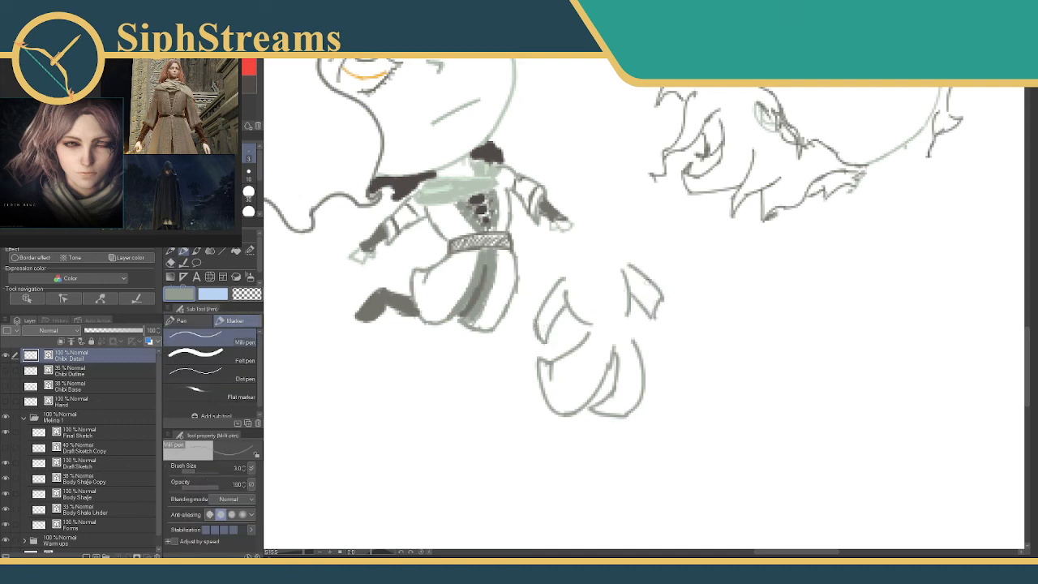
{"action": "key", "text": "e"}
{"action": "mouse_move", "coordinate": [649, 280]}
{"action": "left_mouse_down"}
{"action": "mouse_move", "coordinate": [659, 313]}
{"action": "mouse_move", "coordinate": [638, 305]}
{"action": "mouse_move", "coordinate": [645, 329]}
{"action": "left_mouse_up"}
{"action": "key", "text": "p"}
{"action": "key", "text": "e"}
{"action": "key", "text": "p"}
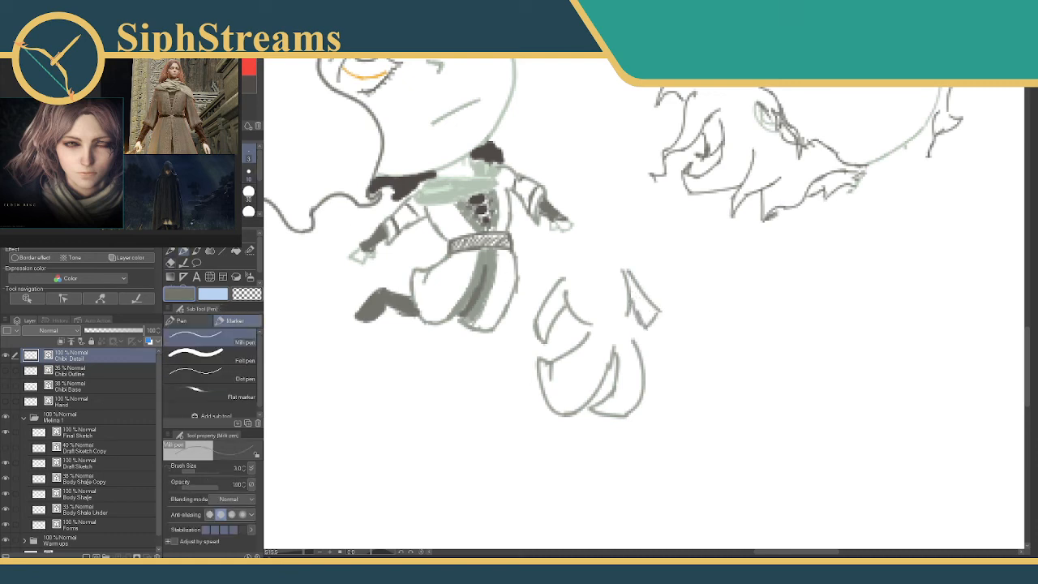
Paint a thick dark grey belt across the small body's waist with a size 8 Milli pen.
{"action": "key", "text": "bracketright"}
{"action": "key", "text": "bracketright"}
{"action": "key", "text": "bracketright"}
{"action": "key", "text": "bracketright"}
{"action": "key", "text": "bracketright"}
{"action": "key", "text": "bracketright"}
{"action": "key", "text": "bracketright"}
{"action": "key", "text": "bracketright"}
{"action": "key", "text": "bracketright"}
{"action": "mouse_move", "coordinate": [594, 333]}
{"action": "left_mouse_down"}
{"action": "mouse_move", "coordinate": [582, 332]}
{"action": "mouse_move", "coordinate": [636, 323]}
{"action": "mouse_move", "coordinate": [597, 330]}
{"action": "mouse_move", "coordinate": [623, 325]}
{"action": "left_mouse_up"}
{"action": "key", "text": "ctrl+z"}
{"action": "key", "text": "bracketleft"}
{"action": "key", "text": "bracketleft"}
{"action": "key", "text": "bracketleft"}
{"action": "key", "text": "bracketleft"}
{"action": "key", "text": "ctrl+z"}
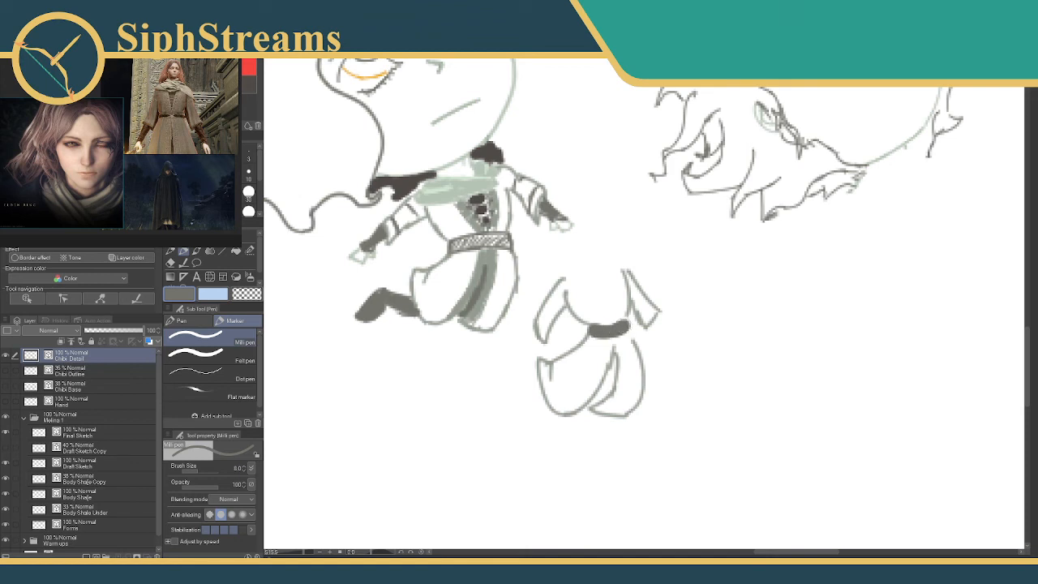
Paint the bent lower leg trailing behind the skirt in dark grey with a size 5 Milli pen.
{"action": "left_click", "coordinate": [248, 157]}
{"action": "left_click", "coordinate": [239, 120]}
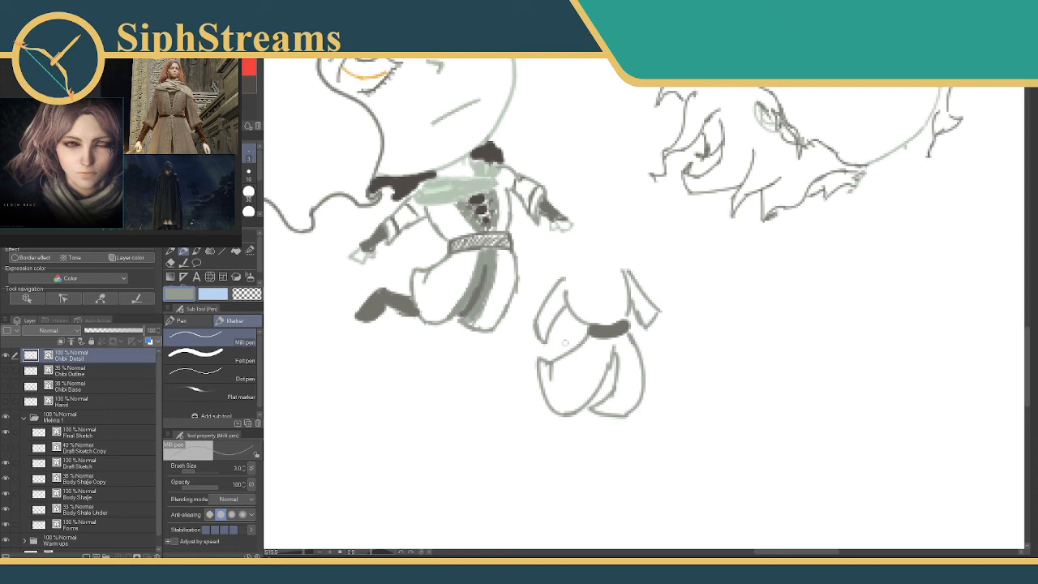
{"action": "left_click", "coordinate": [243, 77]}
{"action": "key", "text": "bracketright"}
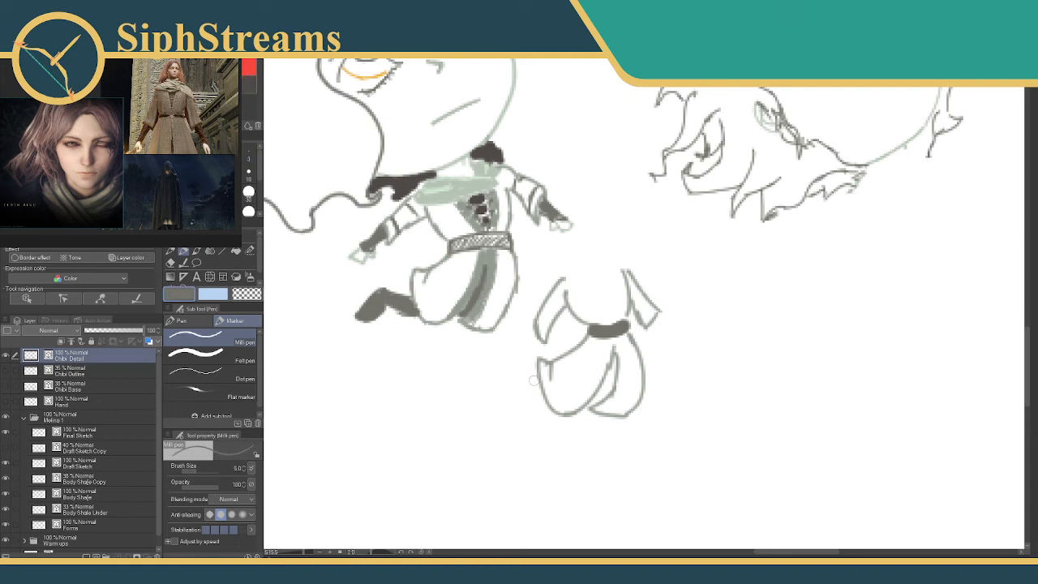
{"action": "mouse_move", "coordinate": [532, 375]}
{"action": "left_mouse_down"}
{"action": "mouse_move", "coordinate": [509, 362]}
{"action": "mouse_move", "coordinate": [493, 383]}
{"action": "mouse_move", "coordinate": [509, 373]}
{"action": "mouse_move", "coordinate": [541, 377]}
{"action": "left_mouse_up"}
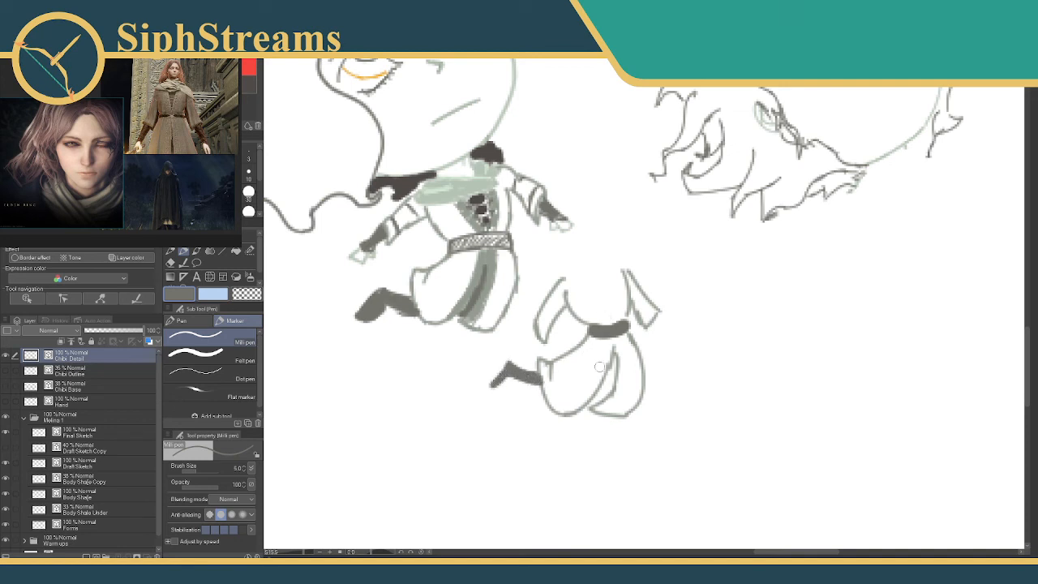
Fill the skirt's central panel in grey-green with a darker strip along its opening.
{"action": "mouse_move", "coordinate": [616, 361]}
{"action": "left_mouse_down"}
{"action": "mouse_move", "coordinate": [606, 391]}
{"action": "mouse_move", "coordinate": [606, 359]}
{"action": "mouse_move", "coordinate": [567, 412]}
{"action": "left_mouse_up"}
{"action": "left_click", "coordinate": [482, 305], "text": "alt"}
{"action": "mouse_move", "coordinate": [621, 335]}
{"action": "left_mouse_down"}
{"action": "mouse_move", "coordinate": [618, 385]}
{"action": "mouse_move", "coordinate": [600, 409]}
{"action": "left_mouse_up"}
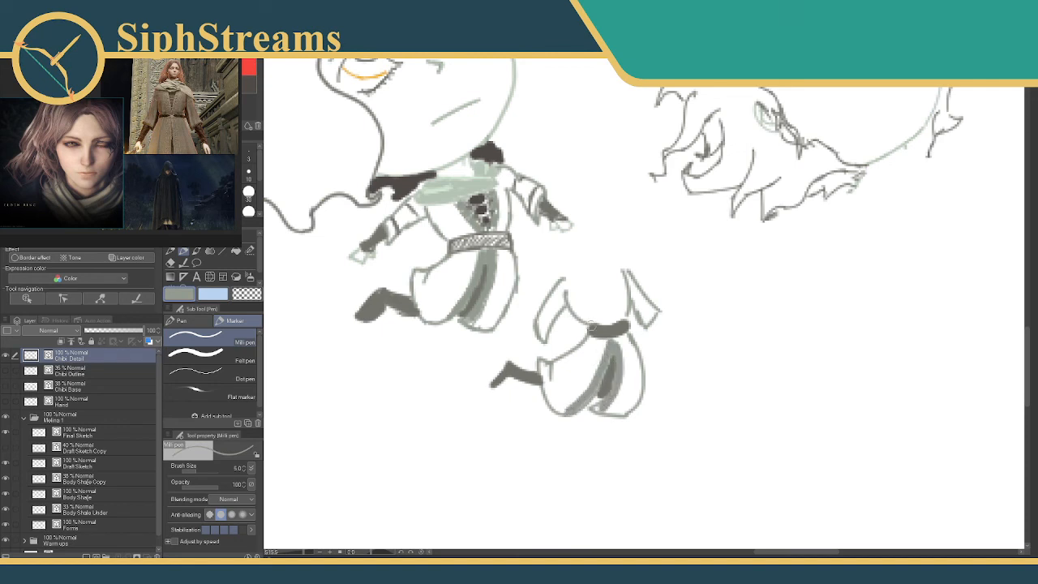
Paint a dark brown wedge in the chest opening and border both of its sides with grey-green lapels.
{"action": "mouse_move", "coordinate": [600, 306]}
{"action": "left_mouse_down"}
{"action": "mouse_move", "coordinate": [580, 356]}
{"action": "mouse_move", "coordinate": [571, 331]}
{"action": "mouse_move", "coordinate": [584, 329]}
{"action": "mouse_move", "coordinate": [585, 364]}
{"action": "left_mouse_up"}
{"action": "left_click", "coordinate": [248, 82]}
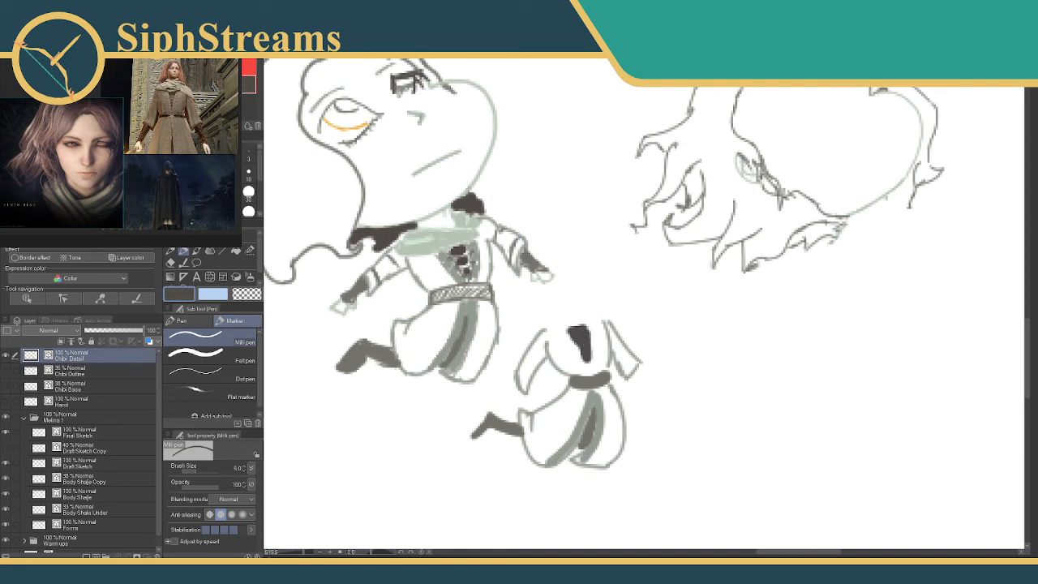
{"action": "left_click", "coordinate": [232, 84]}
{"action": "left_click", "coordinate": [217, 83]}
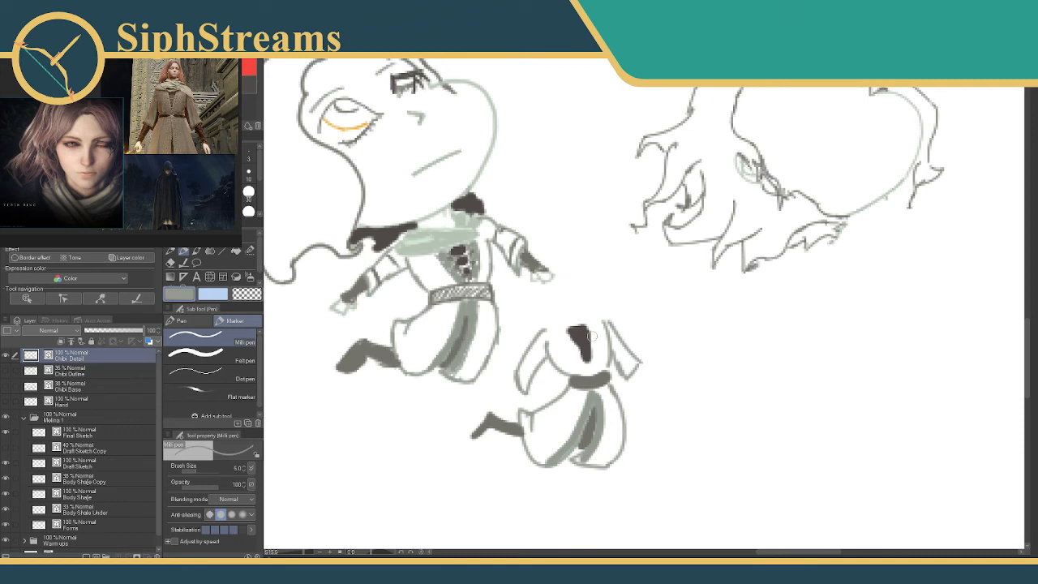
{"action": "left_click_drag", "start_coordinate": [586, 320], "coordinate": [594, 374]}
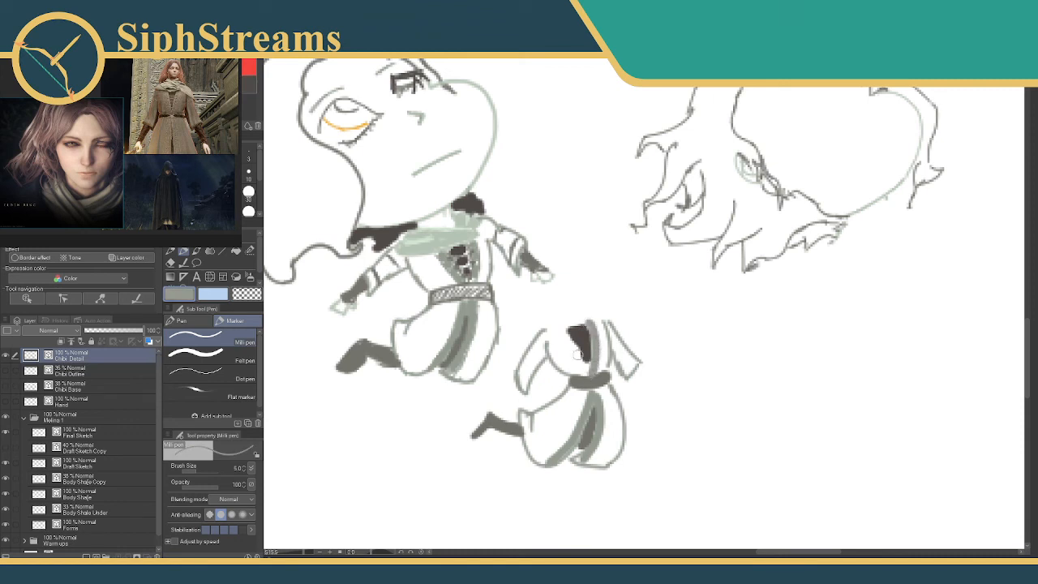
{"action": "left_click_drag", "start_coordinate": [561, 329], "coordinate": [583, 369]}
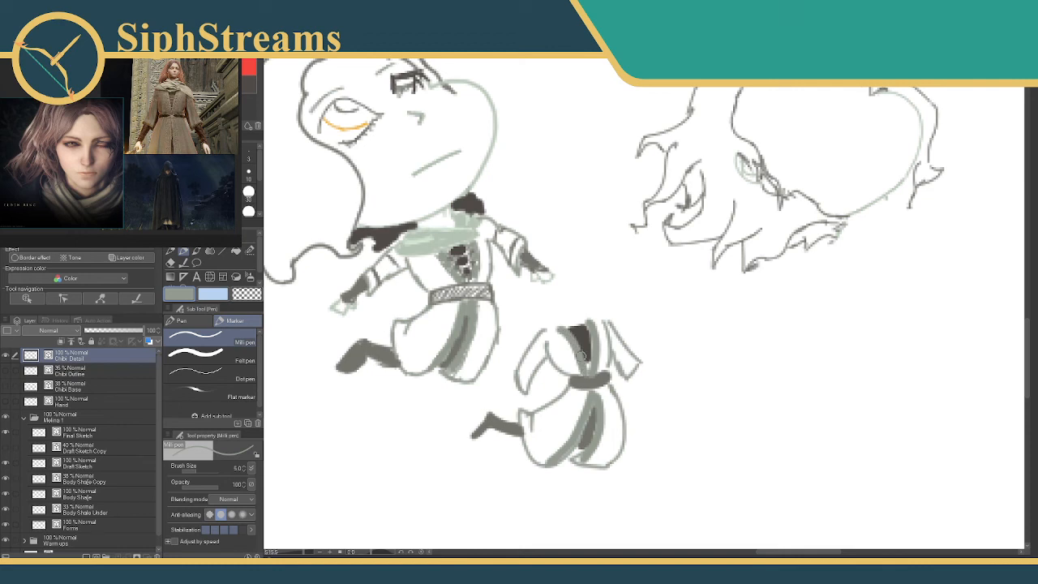
Try to add light green lacing across the dark chest opening with a size 2 Milli pen.
{"action": "left_click", "coordinate": [193, 149]}
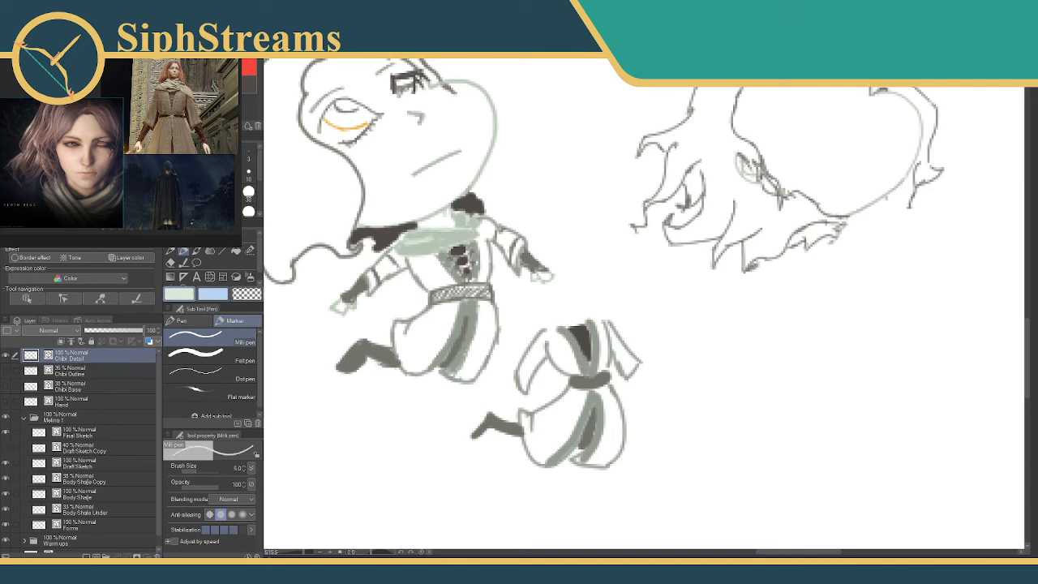
{"action": "left_click", "coordinate": [193, 156]}
{"action": "left_click", "coordinate": [218, 154]}
{"action": "left_click_drag", "start_coordinate": [569, 332], "coordinate": [591, 336]}
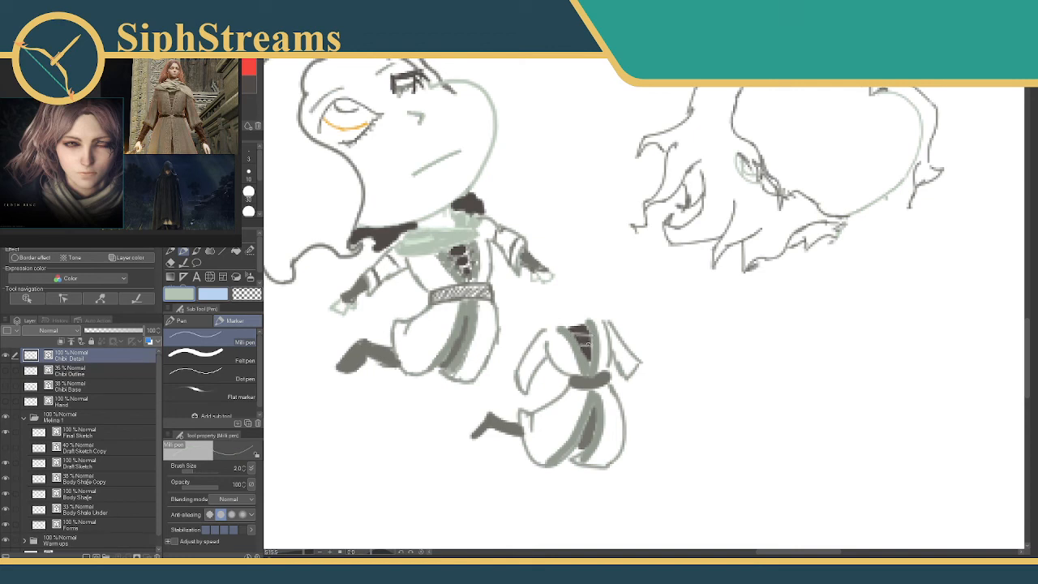
{"action": "key", "text": "ctrl+z"}
{"action": "mouse_move", "coordinate": [587, 343]}
{"action": "left_mouse_down"}
{"action": "mouse_move", "coordinate": [578, 340]}
{"action": "mouse_move", "coordinate": [592, 335]}
{"action": "mouse_move", "coordinate": [587, 356]}
{"action": "left_mouse_up"}
{"action": "key", "text": "ctrl+z"}
{"action": "key", "text": "ctrl+z"}
{"action": "key", "text": "ctrl+z"}
{"action": "key", "text": "ctrl+z"}
Draw grey-green lacing across the chest opening and cuff bands on both sleeves with a size 3 Milli pen.
{"action": "left_click", "coordinate": [248, 155]}
{"action": "left_click", "coordinate": [594, 334], "text": "alt"}
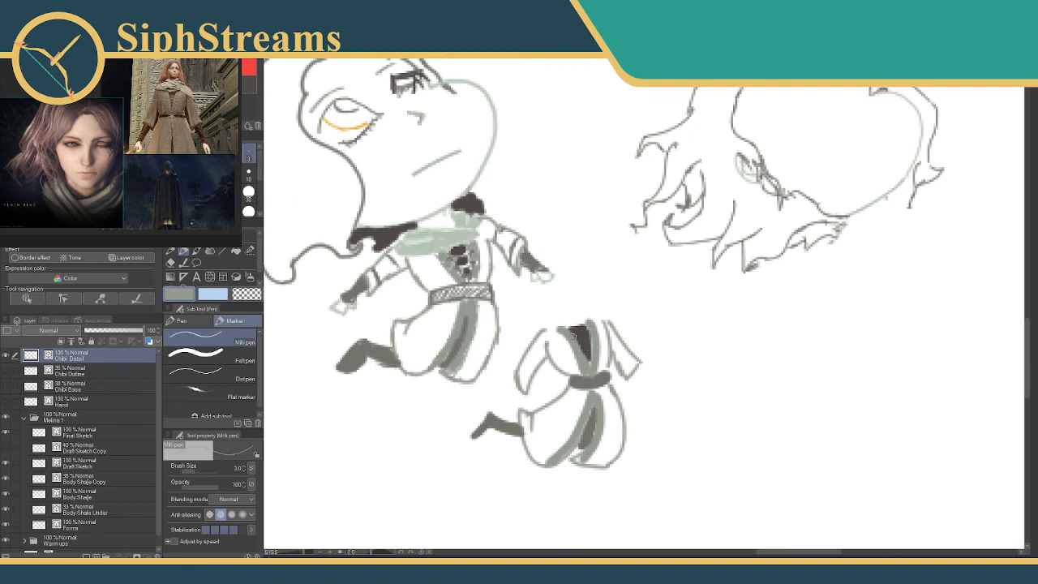
{"action": "left_click_drag", "start_coordinate": [580, 338], "coordinate": [587, 342]}
{"action": "left_click_drag", "start_coordinate": [519, 359], "coordinate": [531, 381]}
Paint dark grey gloves extending from both sleeves with a size 4 Milli pen.
{"action": "left_click", "coordinate": [590, 380], "text": "alt"}
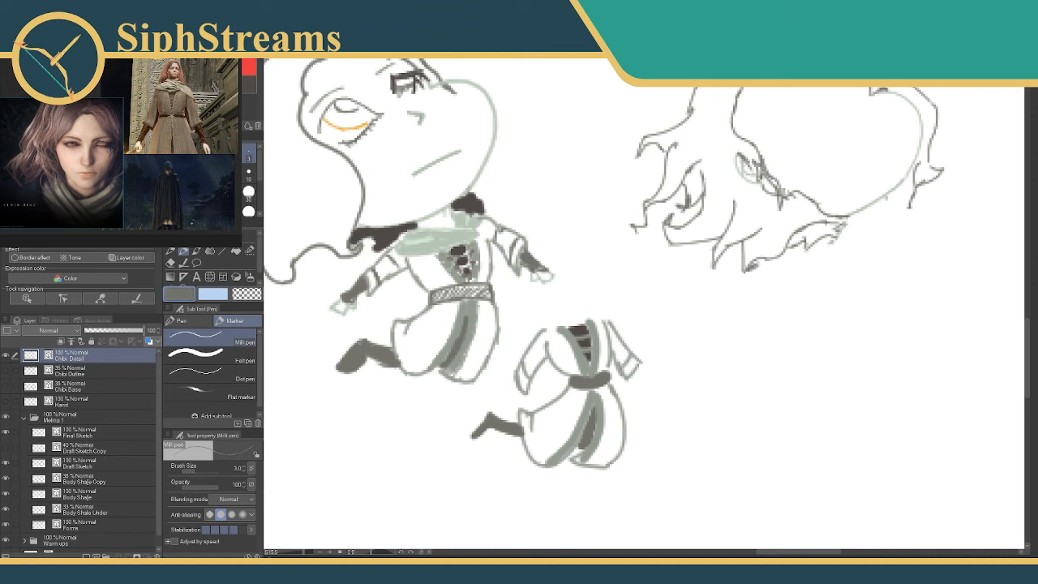
{"action": "key", "text": "bracketright"}
{"action": "mouse_move", "coordinate": [512, 386]}
{"action": "left_mouse_down"}
{"action": "mouse_move", "coordinate": [498, 402]}
{"action": "mouse_move", "coordinate": [511, 391]}
{"action": "left_mouse_up"}
{"action": "mouse_move", "coordinate": [637, 366]}
{"action": "left_mouse_down"}
{"action": "mouse_move", "coordinate": [658, 386]}
{"action": "mouse_move", "coordinate": [646, 389]}
{"action": "mouse_move", "coordinate": [638, 375]}
{"action": "left_mouse_up"}
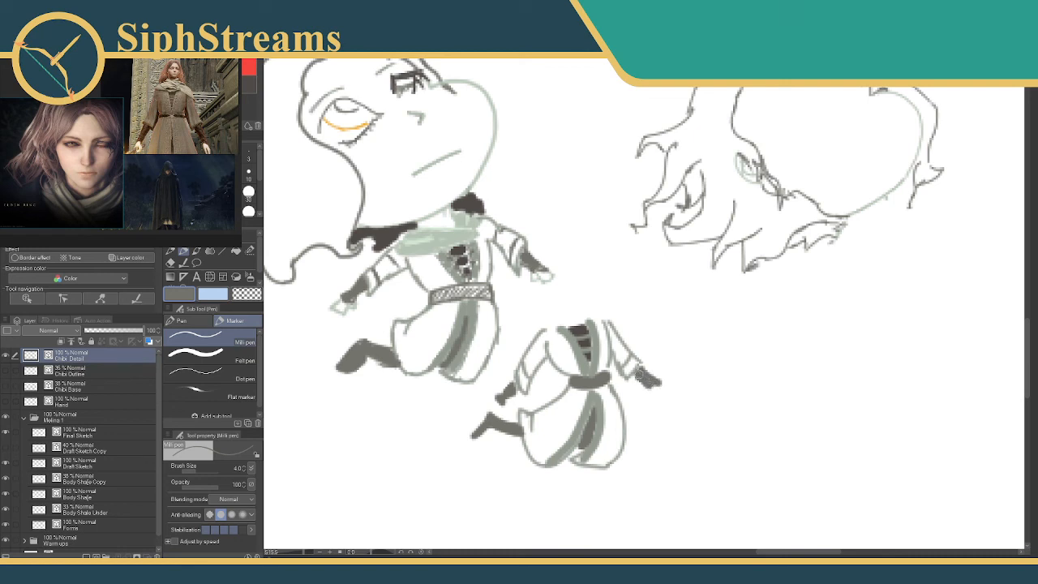
Paint both hands beyond the gloves and a scarf around the neckline in pale green with the size 4 Milli pen.
{"action": "left_click", "coordinate": [480, 379], "text": "alt"}
{"action": "left_click", "coordinate": [483, 381], "text": "alt"}
{"action": "left_click_drag", "start_coordinate": [492, 405], "coordinate": [489, 407]}
{"action": "key", "text": "ctrl+z"}
{"action": "left_click", "coordinate": [61, 138]}
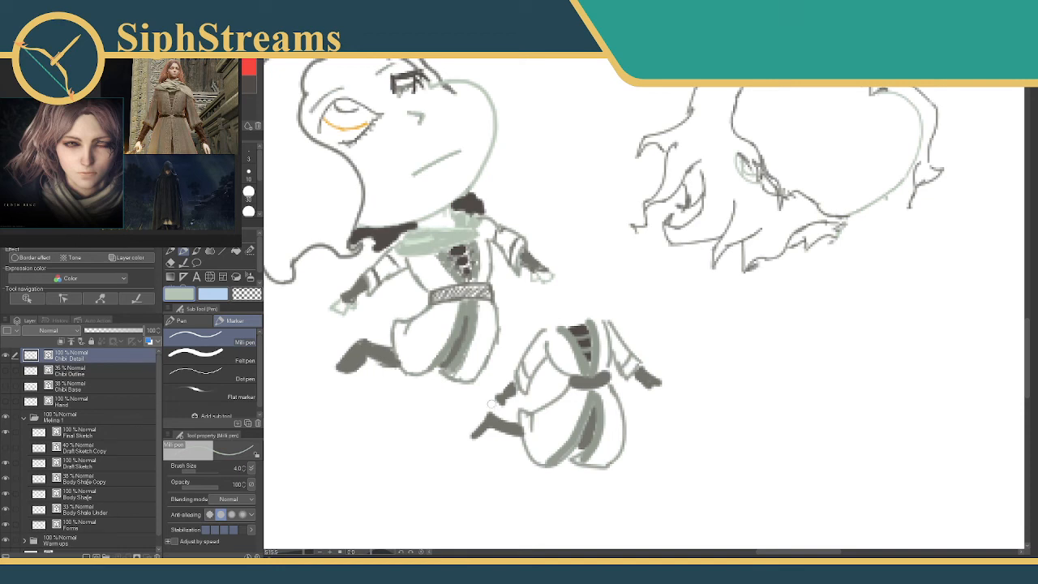
{"action": "left_click_drag", "start_coordinate": [494, 401], "coordinate": [498, 403]}
{"action": "mouse_move", "coordinate": [658, 387]}
{"action": "left_mouse_down"}
{"action": "mouse_move", "coordinate": [667, 393]}
{"action": "mouse_move", "coordinate": [652, 391]}
{"action": "left_mouse_up"}
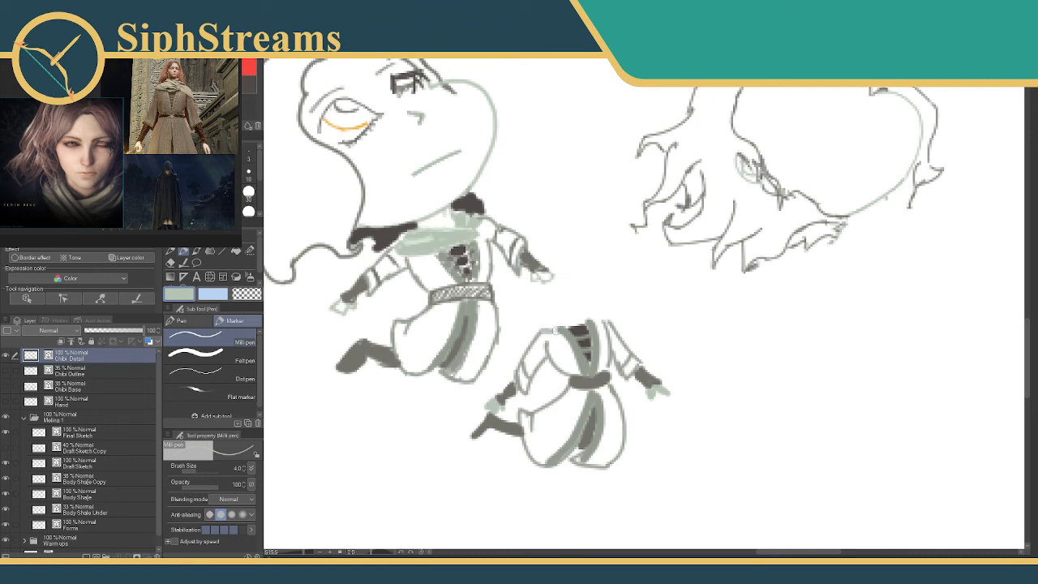
{"action": "left_click_drag", "start_coordinate": [550, 326], "coordinate": [590, 321]}
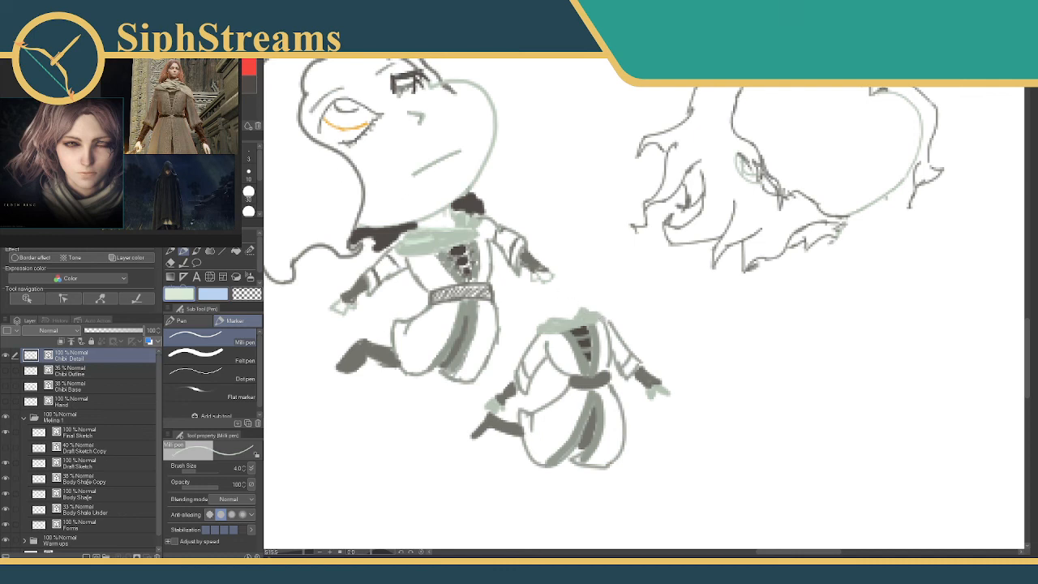
Select the small body with an enlarged Selection pen, move it down and to the right of the first chibi, and deselect it.
{"action": "mouse_move", "coordinate": [556, 279]}
{"action": "left_mouse_down"}
{"action": "mouse_move", "coordinate": [593, 291]}
{"action": "mouse_move", "coordinate": [526, 186]}
{"action": "left_mouse_up"}
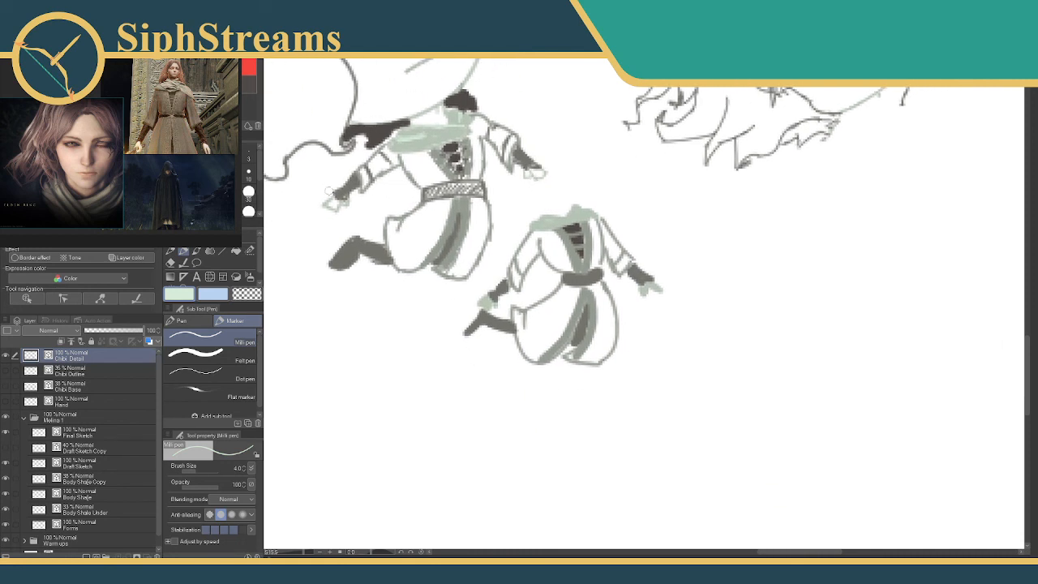
{"action": "left_click", "coordinate": [250, 251]}
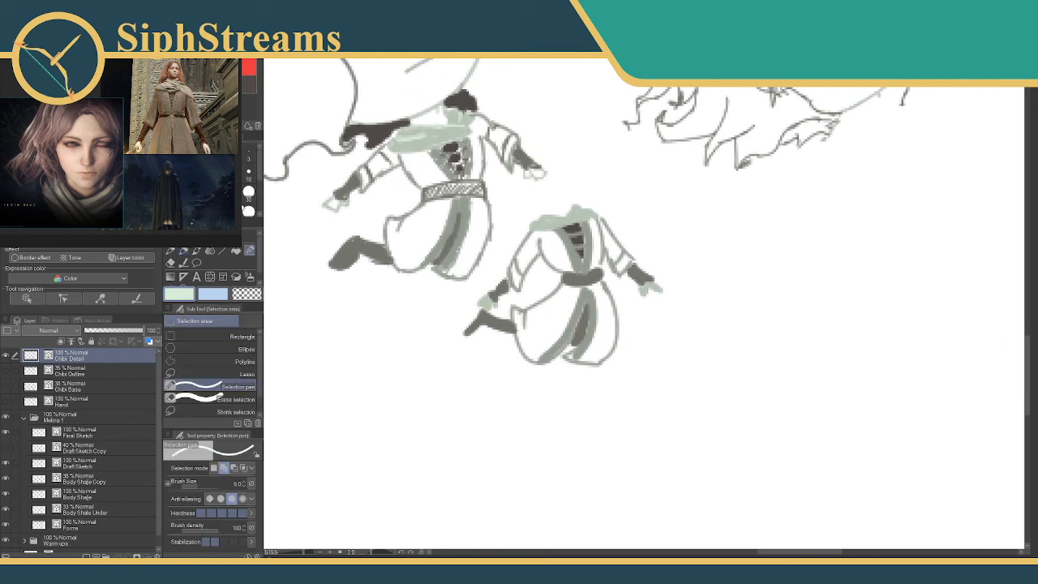
{"action": "key", "text": "bracketright"}
{"action": "key", "text": "bracketright"}
{"action": "key", "text": "bracketright"}
{"action": "mouse_move", "coordinate": [604, 284]}
{"action": "left_mouse_down"}
{"action": "mouse_move", "coordinate": [560, 325]}
{"action": "mouse_move", "coordinate": [550, 357]}
{"action": "left_mouse_up"}
{"action": "left_click", "coordinate": [625, 477]}
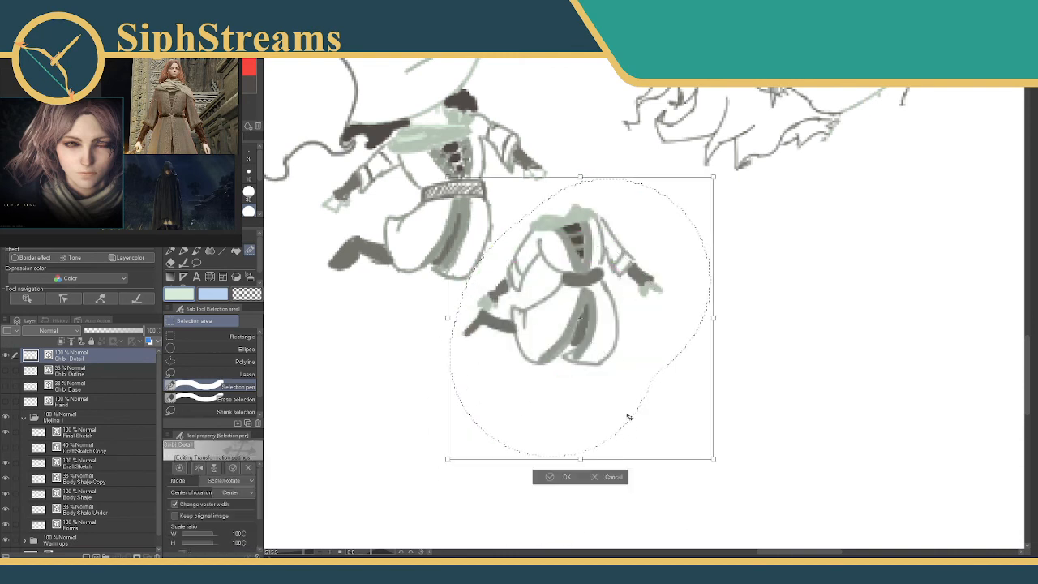
{"action": "left_click_drag", "start_coordinate": [628, 417], "coordinate": [665, 493]}
{"action": "key", "text": "Return"}
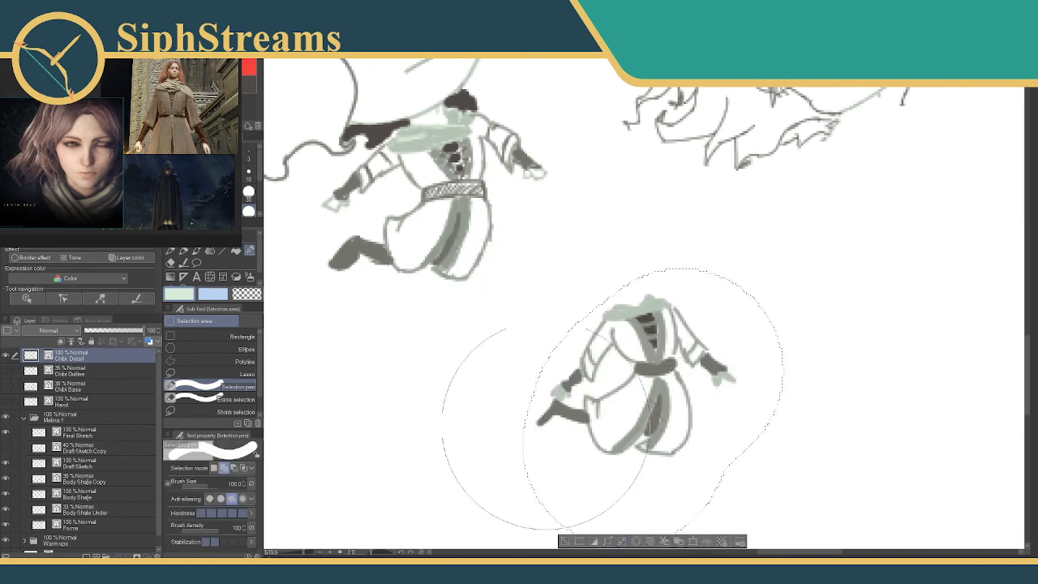
{"action": "left_click", "coordinate": [564, 541]}
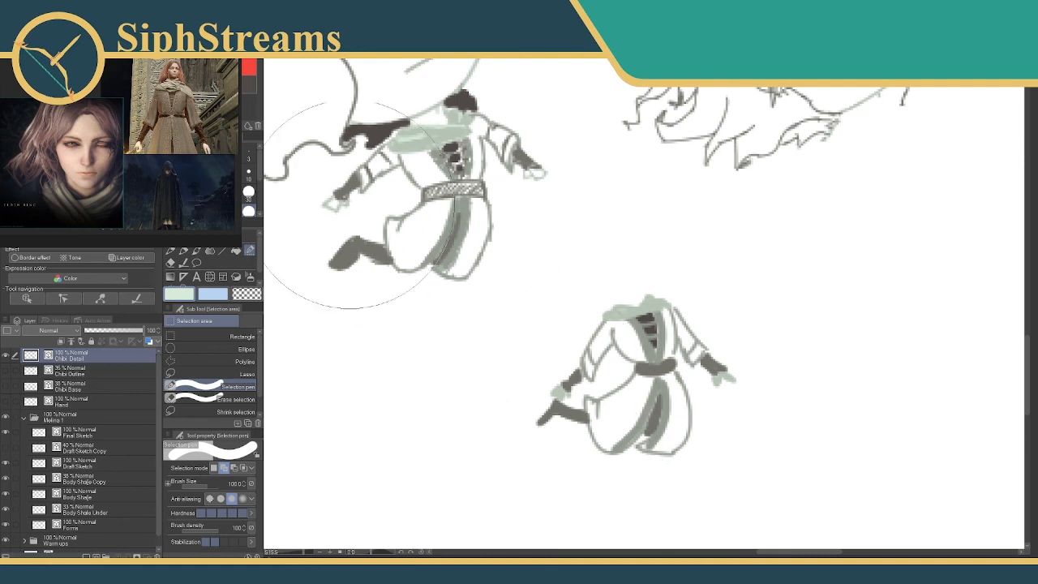
Sketch the small chibi's rounded face outline, mouth and nose above the scarf in pale green with a size 3 Milli pen.
{"action": "left_click", "coordinate": [248, 158]}
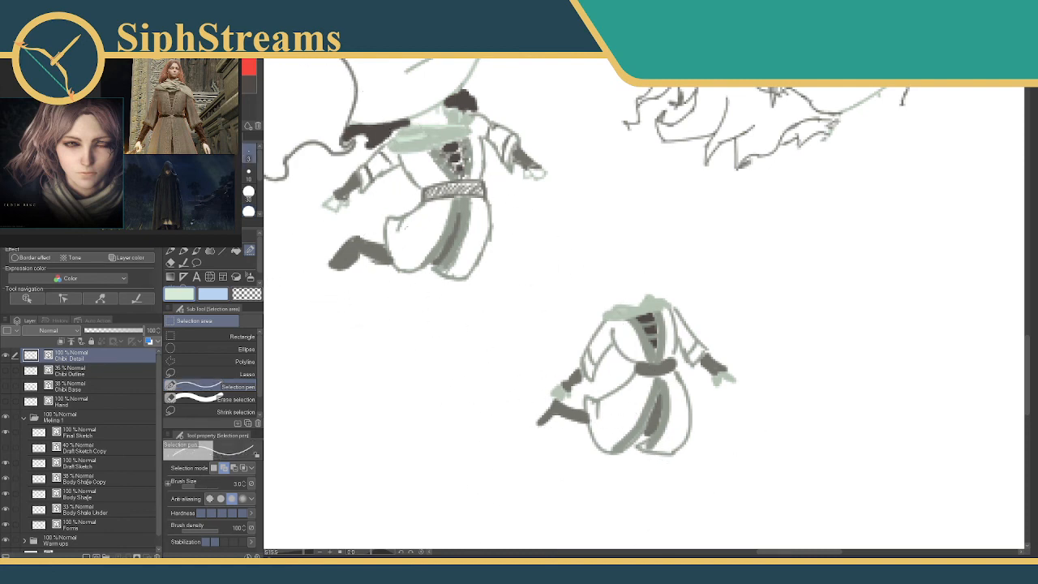
{"action": "scroll", "coordinate": [392, 185], "scroll_direction": "up", "scroll_amount": 5}
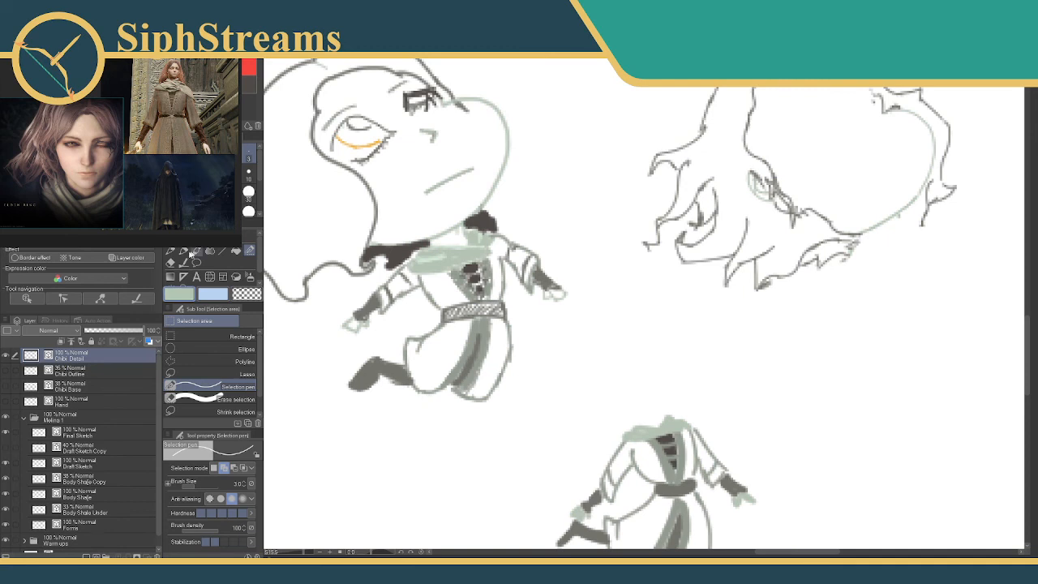
{"action": "left_click", "coordinate": [183, 252]}
{"action": "left_click", "coordinate": [248, 154]}
{"action": "mouse_move", "coordinate": [643, 318]}
{"action": "left_mouse_down"}
{"action": "mouse_move", "coordinate": [641, 294]}
{"action": "mouse_move", "coordinate": [607, 276]}
{"action": "left_mouse_up"}
{"action": "mouse_move", "coordinate": [614, 334]}
{"action": "left_mouse_down"}
{"action": "mouse_move", "coordinate": [622, 328]}
{"action": "mouse_move", "coordinate": [644, 345]}
{"action": "mouse_move", "coordinate": [626, 369]}
{"action": "mouse_move", "coordinate": [646, 357]}
{"action": "mouse_move", "coordinate": [666, 369]}
{"action": "mouse_move", "coordinate": [632, 351]}
{"action": "left_mouse_up"}
{"action": "key", "text": "ctrl+z"}
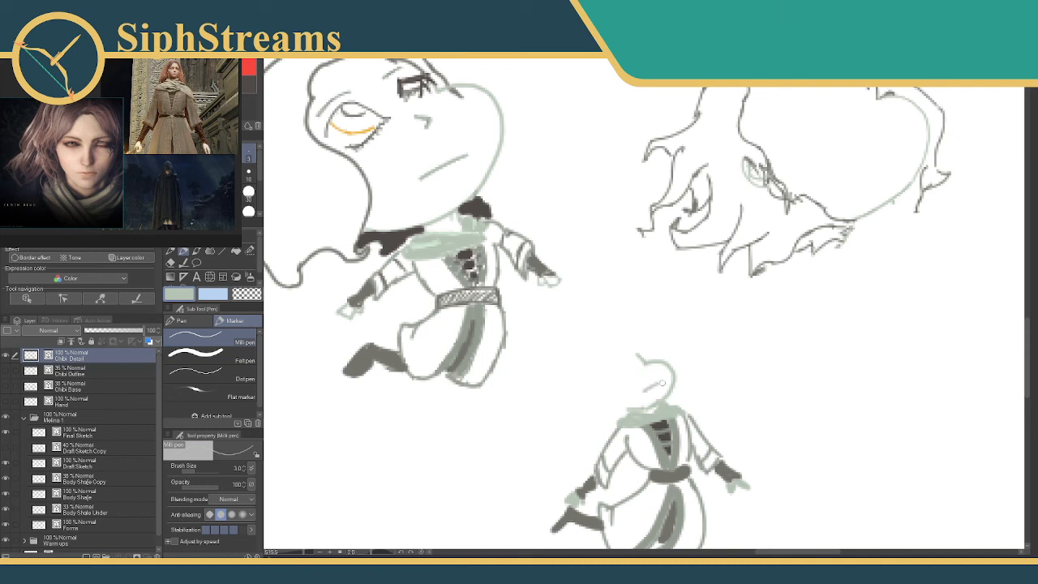
{"action": "left_click_drag", "start_coordinate": [640, 376], "coordinate": [660, 381]}
{"action": "mouse_move", "coordinate": [471, 267]}
{"action": "left_mouse_down"}
{"action": "mouse_move", "coordinate": [502, 245]}
{"action": "mouse_move", "coordinate": [518, 292]}
{"action": "mouse_move", "coordinate": [516, 260]}
{"action": "left_mouse_up"}
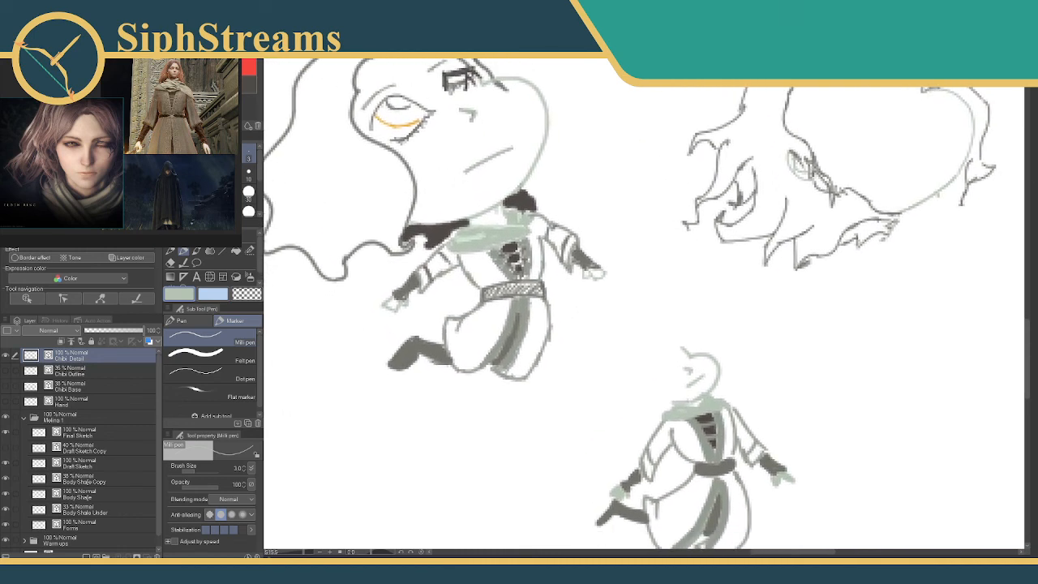
Draw the small chibi's hair in dark grey, curving around the face and sweeping back into pointed tips.
{"action": "left_click", "coordinate": [244, 88]}
{"action": "left_click_drag", "start_coordinate": [658, 400], "coordinate": [634, 352]}
{"action": "left_click_drag", "start_coordinate": [649, 312], "coordinate": [660, 365]}
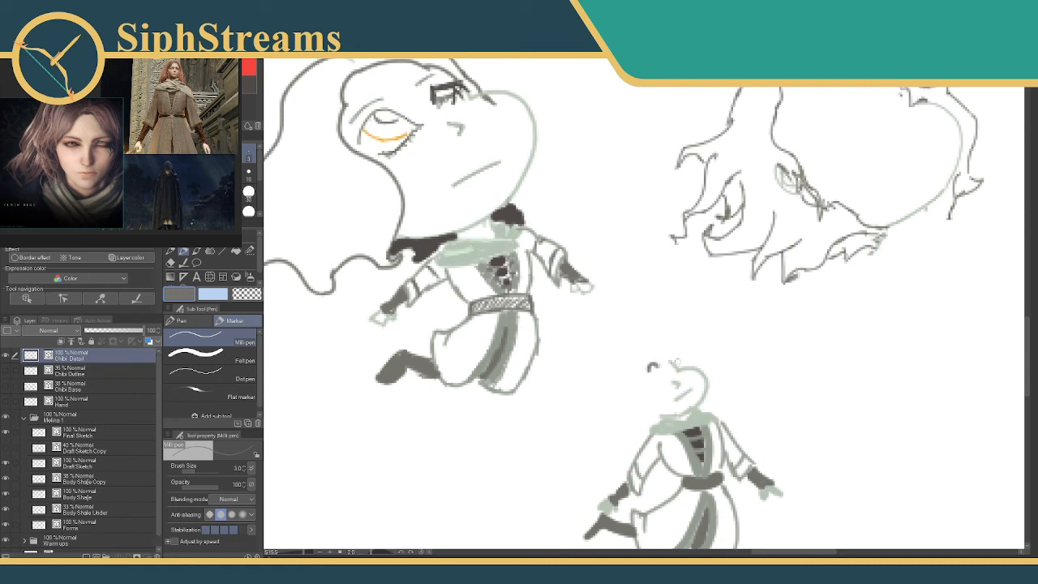
{"action": "mouse_move", "coordinate": [654, 365]}
{"action": "left_mouse_down"}
{"action": "mouse_move", "coordinate": [686, 365]}
{"action": "mouse_move", "coordinate": [647, 375]}
{"action": "mouse_move", "coordinate": [669, 366]}
{"action": "mouse_move", "coordinate": [691, 390]}
{"action": "left_mouse_up"}
{"action": "scroll", "coordinate": [691, 390], "scroll_direction": "down", "scroll_amount": 2}
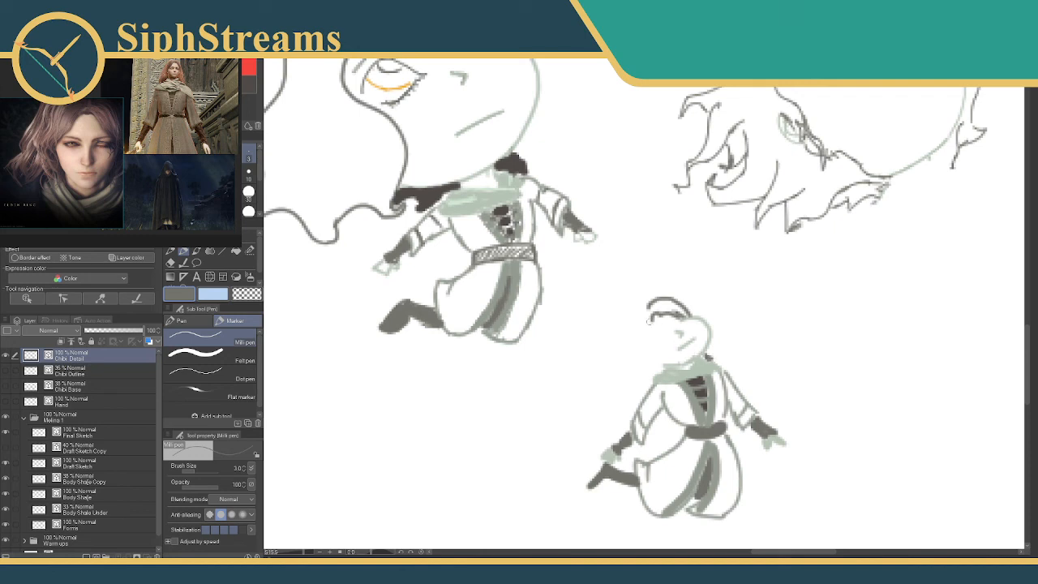
{"action": "mouse_move", "coordinate": [649, 320]}
{"action": "left_mouse_down"}
{"action": "mouse_move", "coordinate": [646, 346]}
{"action": "mouse_move", "coordinate": [658, 353]}
{"action": "mouse_move", "coordinate": [654, 369]}
{"action": "mouse_move", "coordinate": [659, 364]}
{"action": "mouse_move", "coordinate": [631, 363]}
{"action": "mouse_move", "coordinate": [619, 345]}
{"action": "mouse_move", "coordinate": [718, 380]}
{"action": "left_mouse_up"}
{"action": "mouse_move", "coordinate": [721, 334]}
{"action": "left_mouse_down"}
{"action": "mouse_move", "coordinate": [702, 339]}
{"action": "mouse_move", "coordinate": [677, 379]}
{"action": "mouse_move", "coordinate": [689, 383]}
{"action": "mouse_move", "coordinate": [607, 348]}
{"action": "mouse_move", "coordinate": [578, 369]}
{"action": "mouse_move", "coordinate": [604, 389]}
{"action": "mouse_move", "coordinate": [595, 396]}
{"action": "mouse_move", "coordinate": [639, 389]}
{"action": "left_mouse_up"}
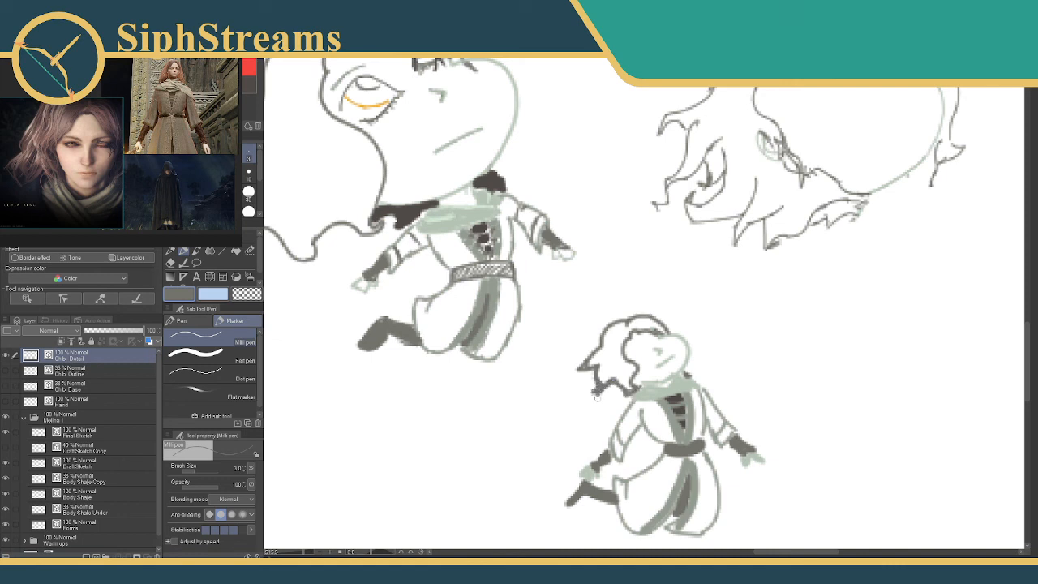
Refine the pointed tips at the back of the small chibi's hair by erasing stray ends and redrawing the outline.
{"action": "key", "text": "e"}
{"action": "mouse_move", "coordinate": [595, 396]}
{"action": "left_mouse_down"}
{"action": "mouse_move", "coordinate": [602, 393]}
{"action": "mouse_move", "coordinate": [573, 369]}
{"action": "left_mouse_up"}
{"action": "key", "text": "p"}
{"action": "mouse_move", "coordinate": [613, 329]}
{"action": "left_mouse_down"}
{"action": "mouse_move", "coordinate": [665, 362]}
{"action": "mouse_move", "coordinate": [572, 346]}
{"action": "left_mouse_up"}
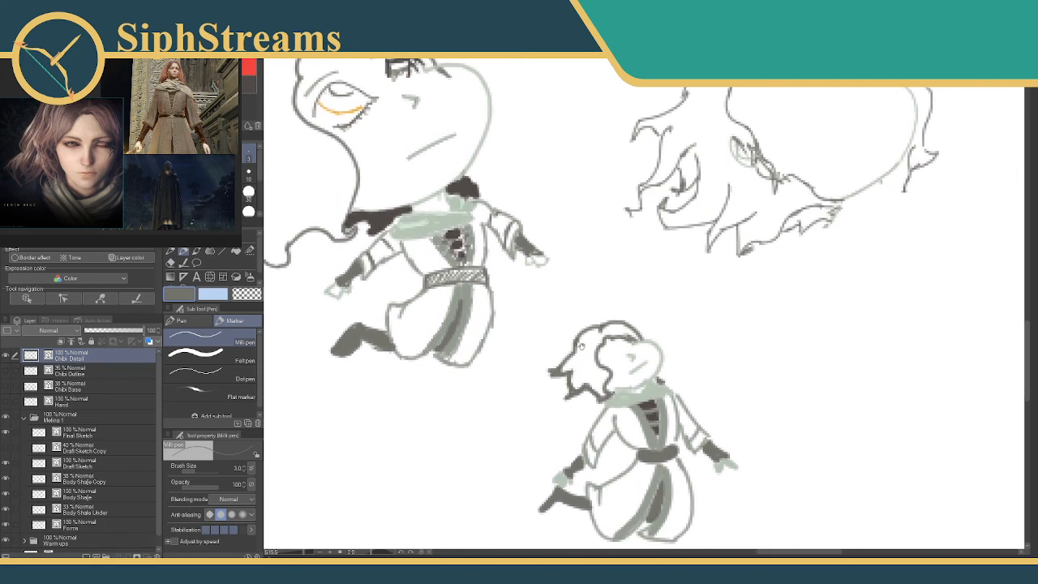
Draw the small chibi's orange eye with a size 2 Milli pen and add dark grey lashes around the eyes.
{"action": "left_click", "coordinate": [249, 84]}
{"action": "key", "text": "bracketleft"}
{"action": "left_click", "coordinate": [347, 112], "text": "alt"}
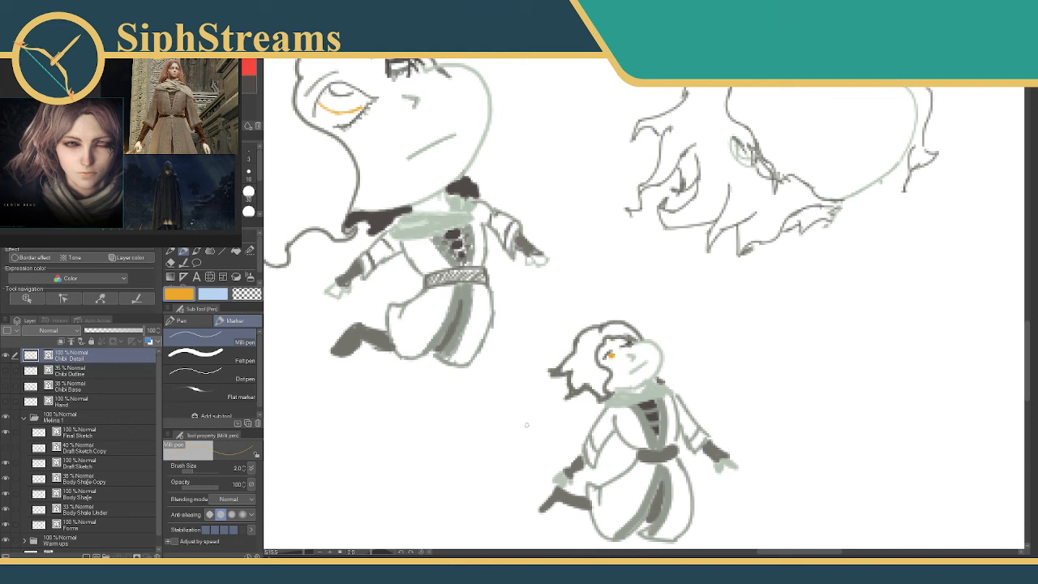
{"action": "left_click_drag", "start_coordinate": [548, 403], "coordinate": [532, 405]}
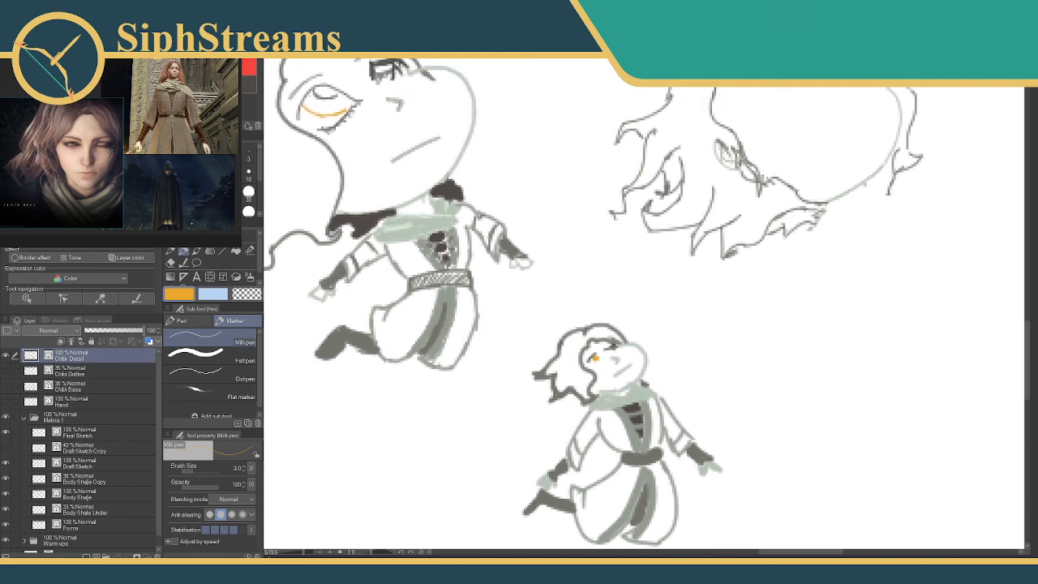
{"action": "left_click", "coordinate": [252, 86]}
{"action": "left_click_drag", "start_coordinate": [613, 347], "coordinate": [609, 350]}
{"action": "mouse_move", "coordinate": [653, 381]}
{"action": "left_mouse_down"}
{"action": "mouse_move", "coordinate": [660, 297]}
{"action": "mouse_move", "coordinate": [670, 323]}
{"action": "left_mouse_up"}
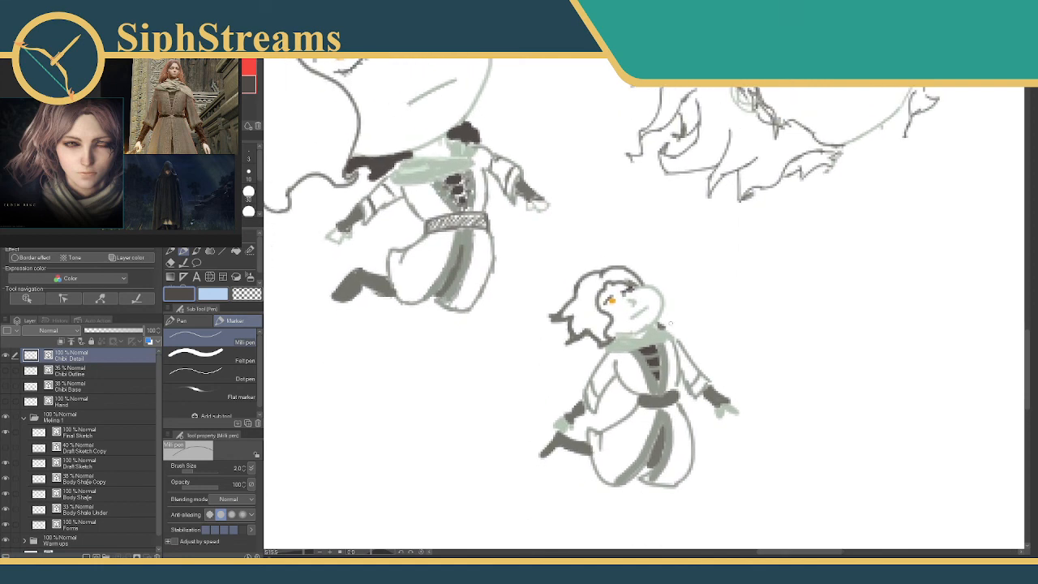
Erase the pointed back section of the small chibi's hair with the Vector eraser.
{"action": "left_click_drag", "start_coordinate": [565, 264], "coordinate": [733, 403]}
{"action": "left_click_drag", "start_coordinate": [672, 260], "coordinate": [607, 157]}
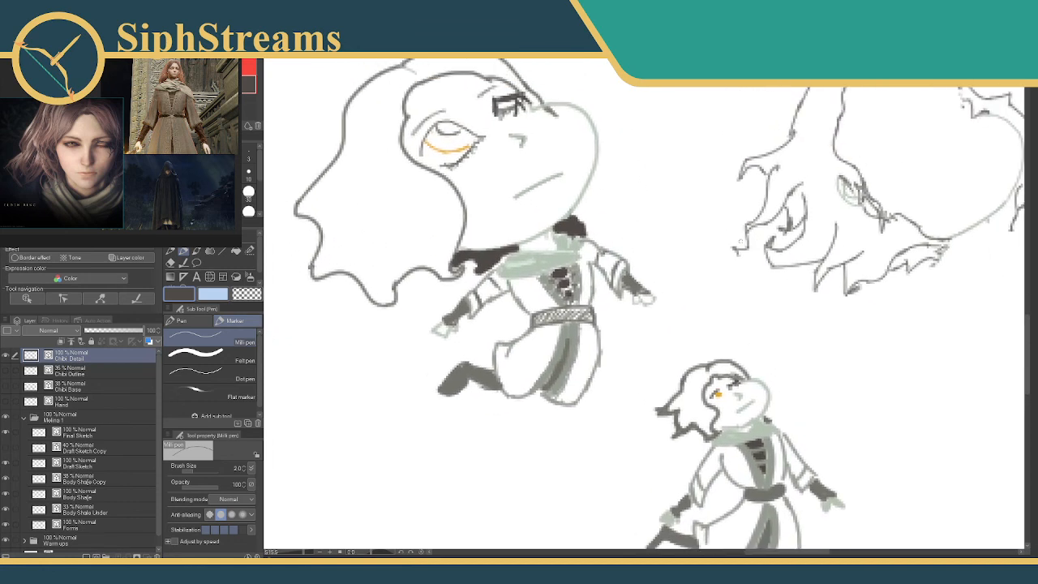
{"action": "left_click_drag", "start_coordinate": [739, 240], "coordinate": [637, 175]}
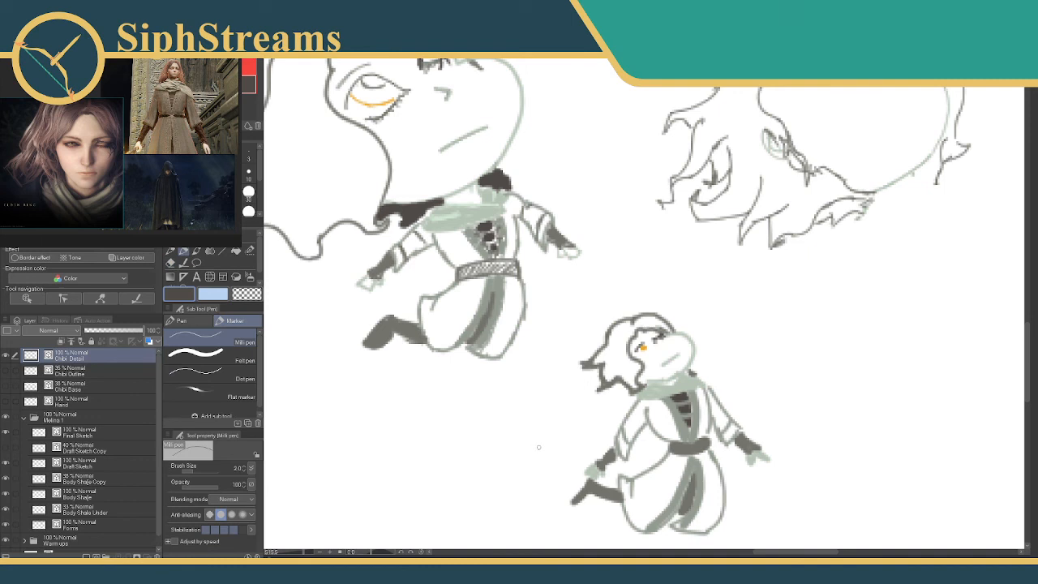
{"action": "key", "text": "e"}
{"action": "key", "text": "p"}
{"action": "key", "text": "e"}
{"action": "mouse_move", "coordinate": [607, 350]}
{"action": "left_mouse_down"}
{"action": "mouse_move", "coordinate": [591, 389]}
{"action": "mouse_move", "coordinate": [597, 358]}
{"action": "mouse_move", "coordinate": [621, 382]}
{"action": "left_mouse_up"}
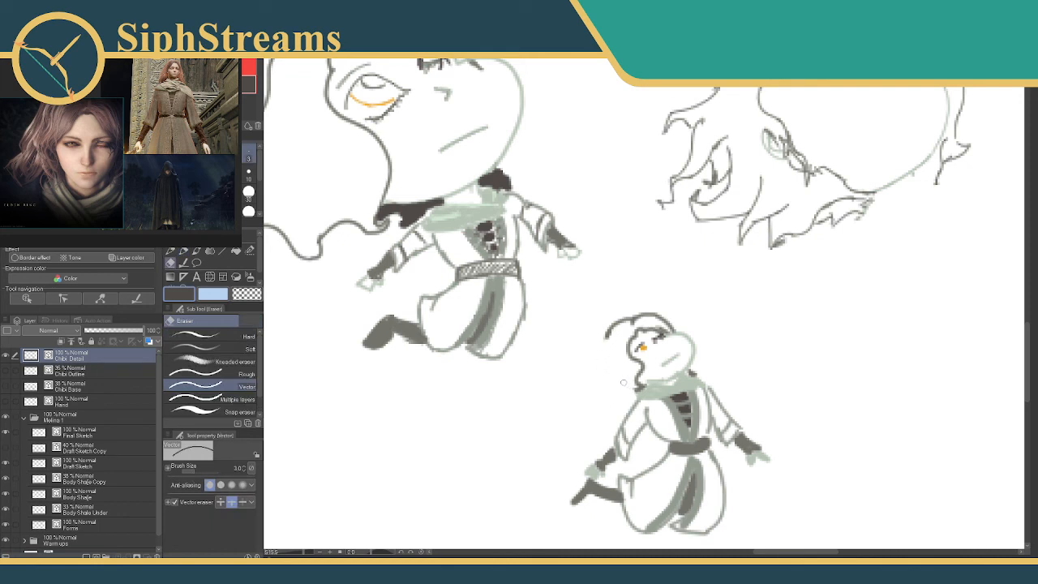
Redraw the back of the small chibi's hair in dark grey with a size 3 Milli pen, using short, curved pointed tips.
{"action": "key", "text": "p"}
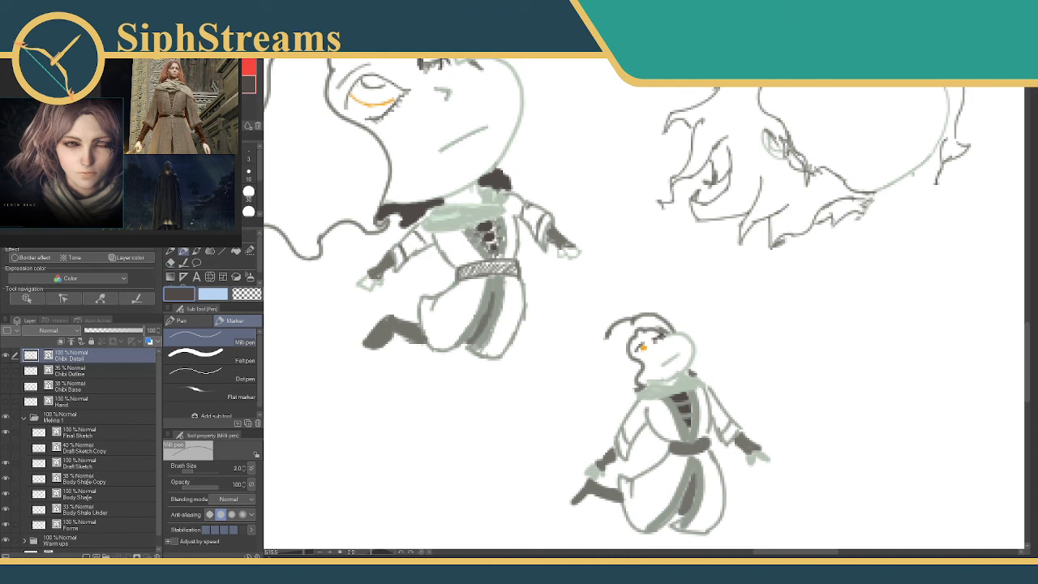
{"action": "left_click", "coordinate": [246, 158]}
{"action": "mouse_move", "coordinate": [671, 353]}
{"action": "left_mouse_down"}
{"action": "mouse_move", "coordinate": [718, 328]}
{"action": "mouse_move", "coordinate": [728, 371]}
{"action": "mouse_move", "coordinate": [667, 368]}
{"action": "left_mouse_up"}
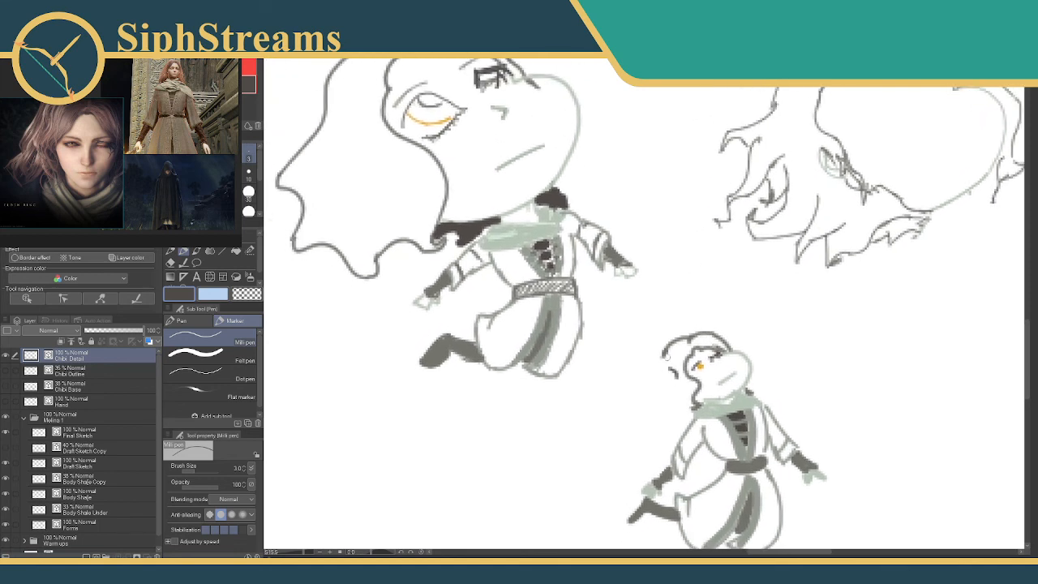
{"action": "key", "text": "ctrl+z"}
{"action": "left_click", "coordinate": [233, 84]}
{"action": "mouse_move", "coordinate": [668, 352]}
{"action": "left_mouse_down"}
{"action": "mouse_move", "coordinate": [647, 377]}
{"action": "mouse_move", "coordinate": [672, 400]}
{"action": "mouse_move", "coordinate": [669, 415]}
{"action": "mouse_move", "coordinate": [699, 399]}
{"action": "left_mouse_up"}
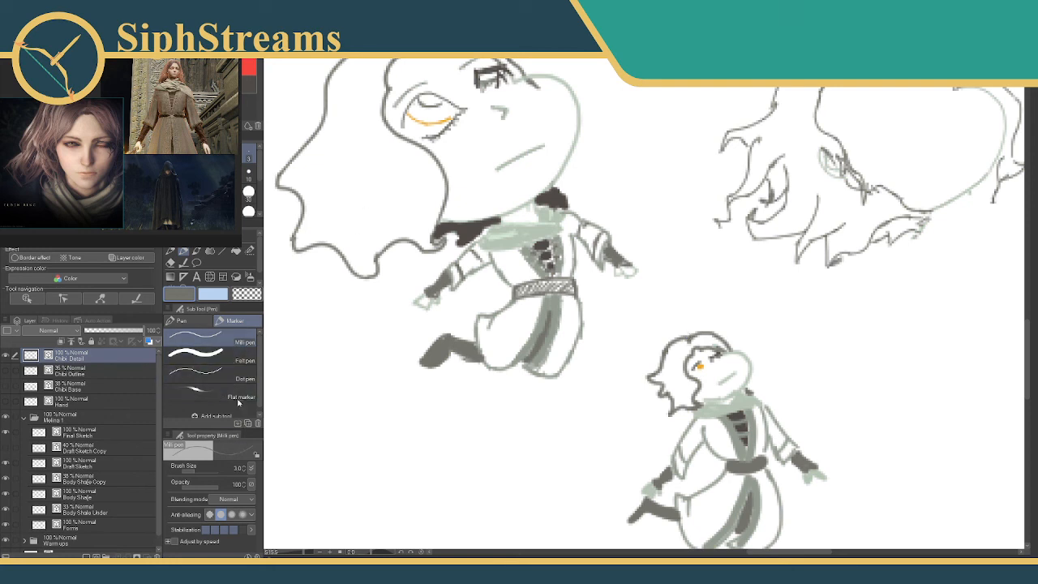
Try the Flat watercolor brush and Soft bleed on a grey test patch and look through the paper texture choices.
{"action": "left_click", "coordinate": [196, 251]}
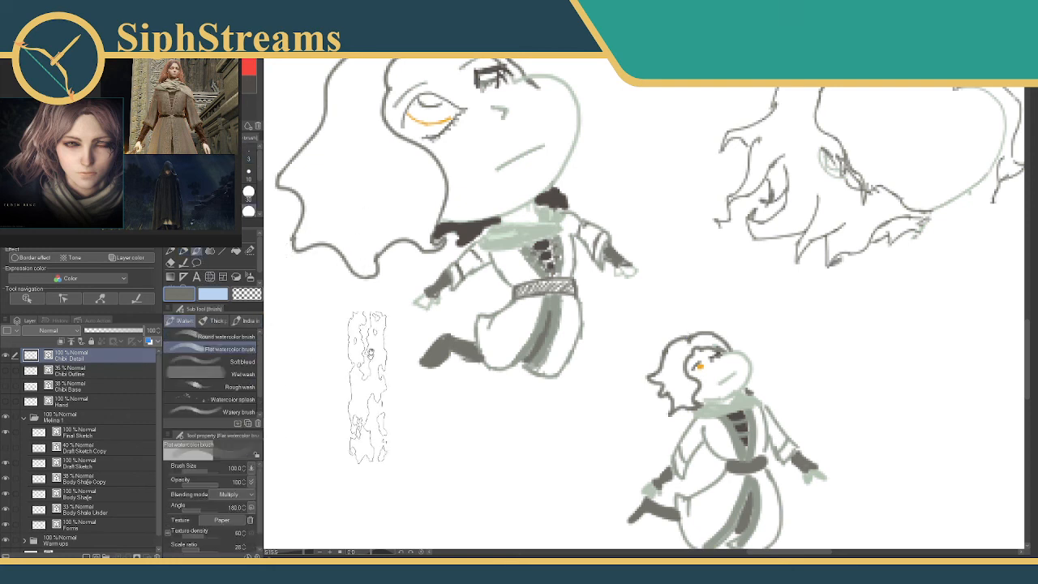
{"action": "left_click_drag", "start_coordinate": [368, 388], "coordinate": [449, 278]}
{"action": "mouse_move", "coordinate": [325, 384]}
{"action": "left_mouse_down"}
{"action": "mouse_move", "coordinate": [442, 372]}
{"action": "mouse_move", "coordinate": [361, 402]}
{"action": "left_mouse_up"}
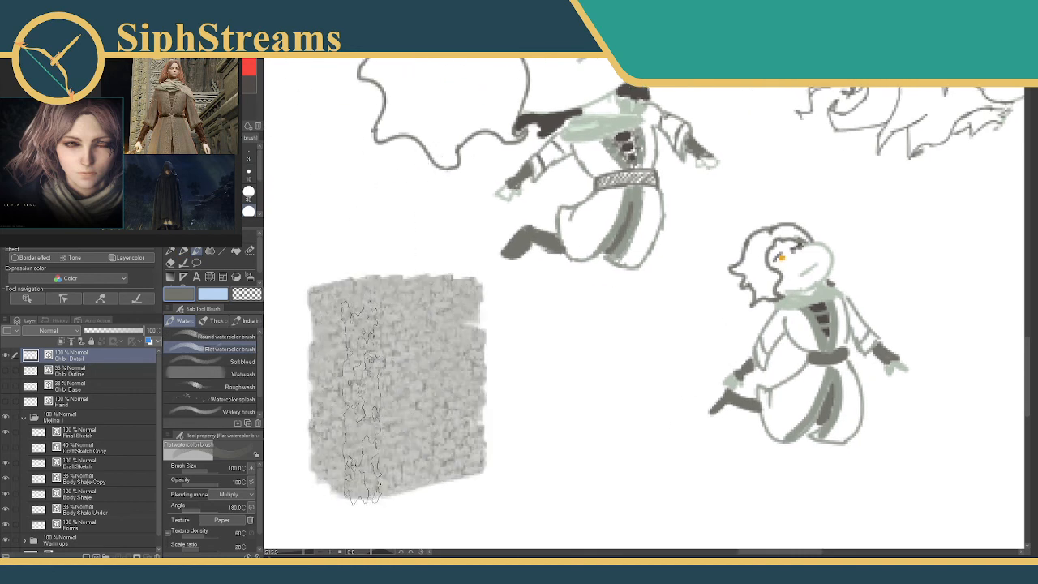
{"action": "left_click", "coordinate": [231, 360]}
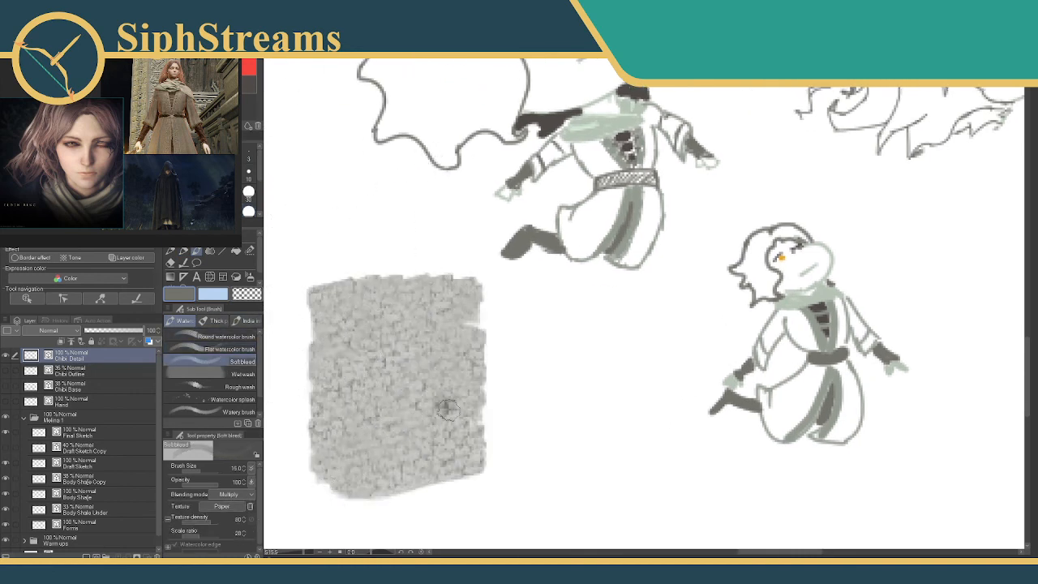
{"action": "left_click_drag", "start_coordinate": [448, 409], "coordinate": [547, 414]}
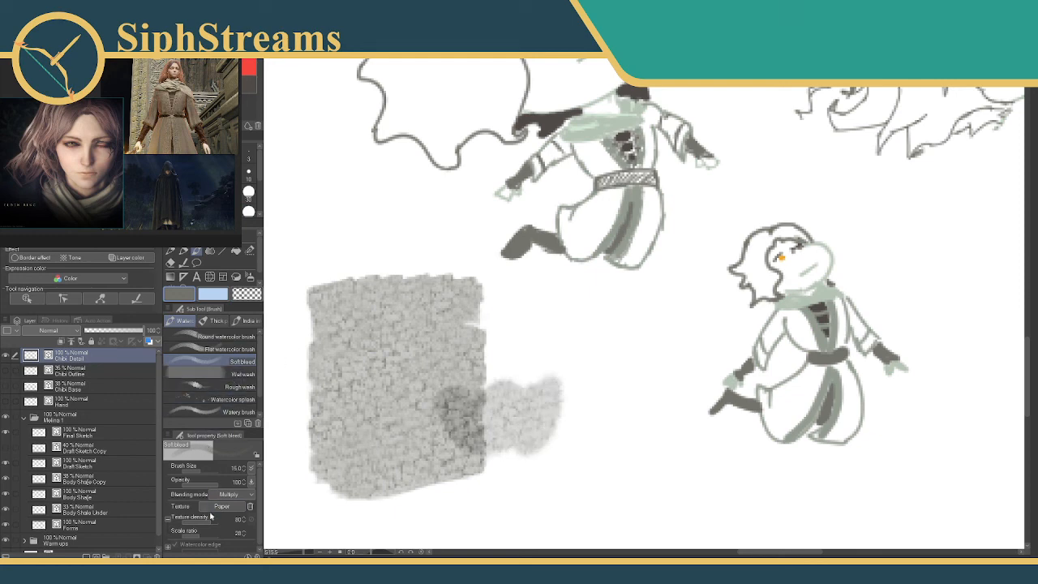
{"action": "left_click", "coordinate": [218, 511]}
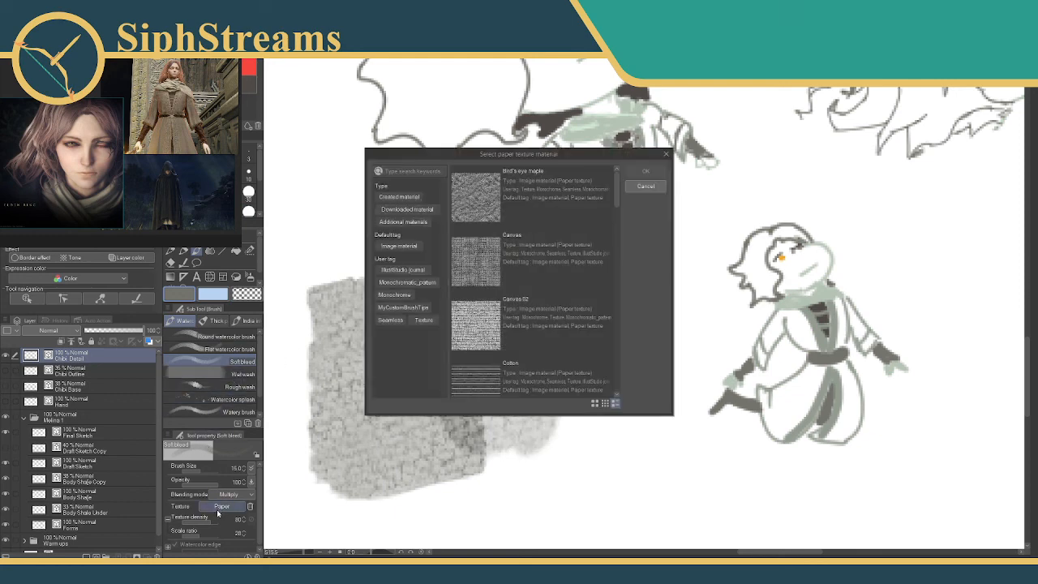
{"action": "left_click", "coordinate": [646, 186]}
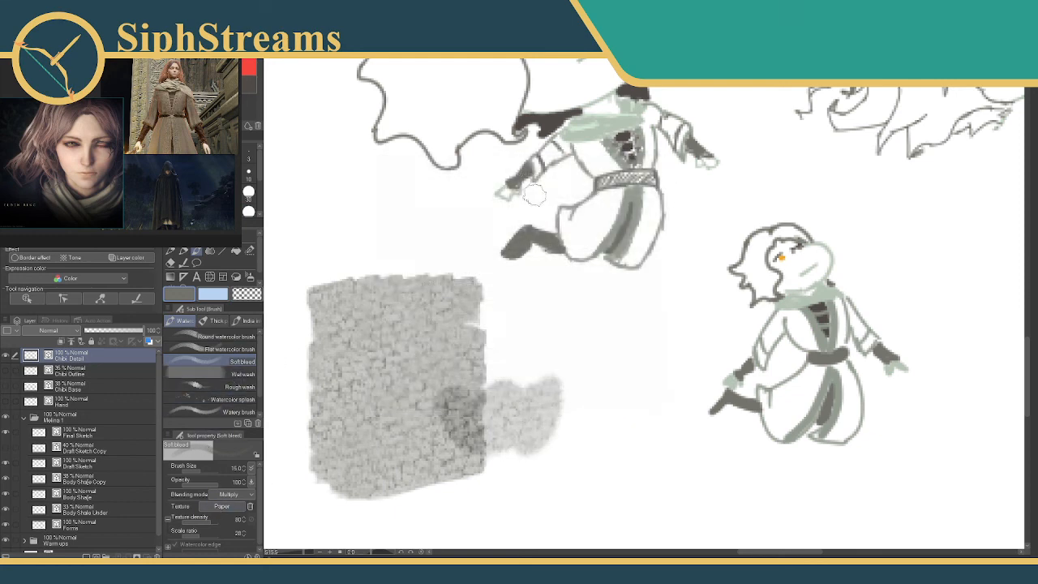
Try the Gouache blender over the grey test patch and undo all the test strokes.
{"action": "left_click", "coordinate": [221, 324]}
{"action": "mouse_move", "coordinate": [366, 423]}
{"action": "left_mouse_down"}
{"action": "mouse_move", "coordinate": [581, 448]}
{"action": "mouse_move", "coordinate": [423, 393]}
{"action": "mouse_move", "coordinate": [442, 441]}
{"action": "mouse_move", "coordinate": [494, 448]}
{"action": "mouse_move", "coordinate": [441, 422]}
{"action": "mouse_move", "coordinate": [454, 471]}
{"action": "mouse_move", "coordinate": [475, 444]}
{"action": "left_mouse_up"}
{"action": "key", "text": "ctrl+z"}
{"action": "key", "text": "ctrl+z"}
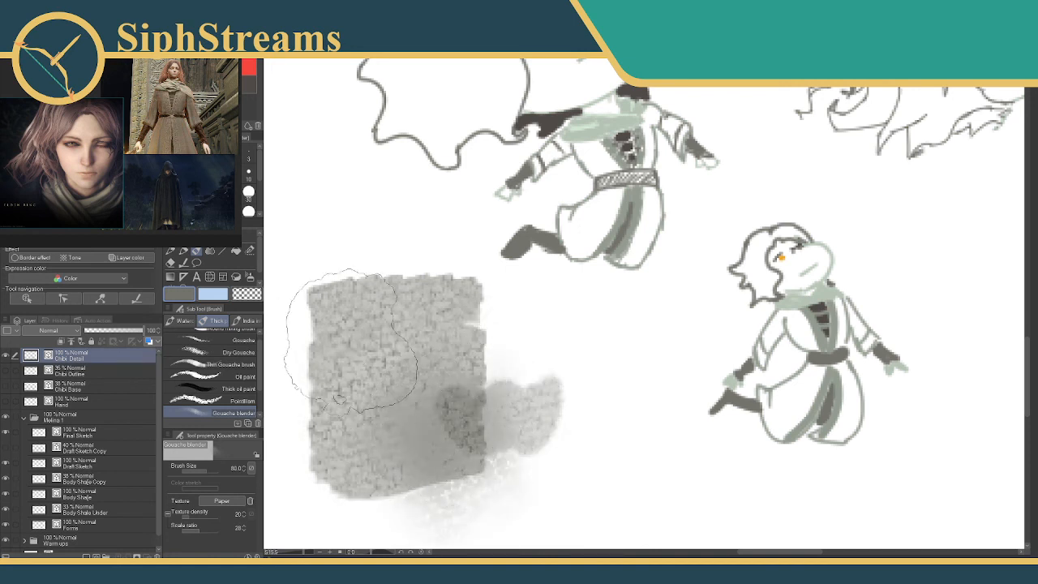
{"action": "mouse_move", "coordinate": [415, 307]}
{"action": "left_mouse_down"}
{"action": "mouse_move", "coordinate": [352, 270]}
{"action": "mouse_move", "coordinate": [344, 318]}
{"action": "mouse_move", "coordinate": [405, 332]}
{"action": "mouse_move", "coordinate": [451, 308]}
{"action": "left_mouse_up"}
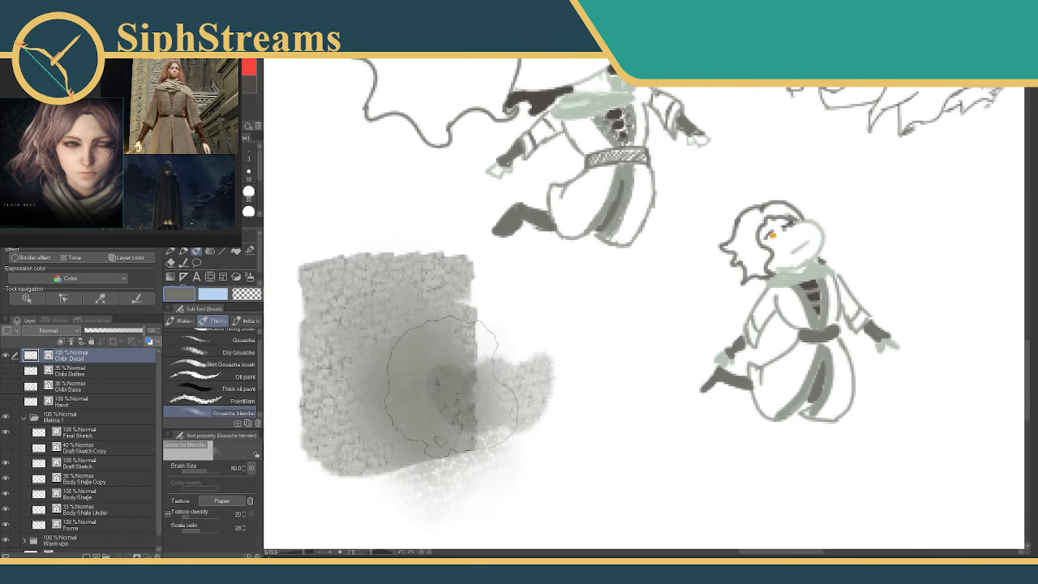
{"action": "mouse_move", "coordinate": [540, 327]}
{"action": "left_mouse_down"}
{"action": "mouse_move", "coordinate": [397, 414]}
{"action": "mouse_move", "coordinate": [349, 455]}
{"action": "mouse_move", "coordinate": [566, 399]}
{"action": "mouse_move", "coordinate": [510, 427]}
{"action": "mouse_move", "coordinate": [387, 369]}
{"action": "left_mouse_up"}
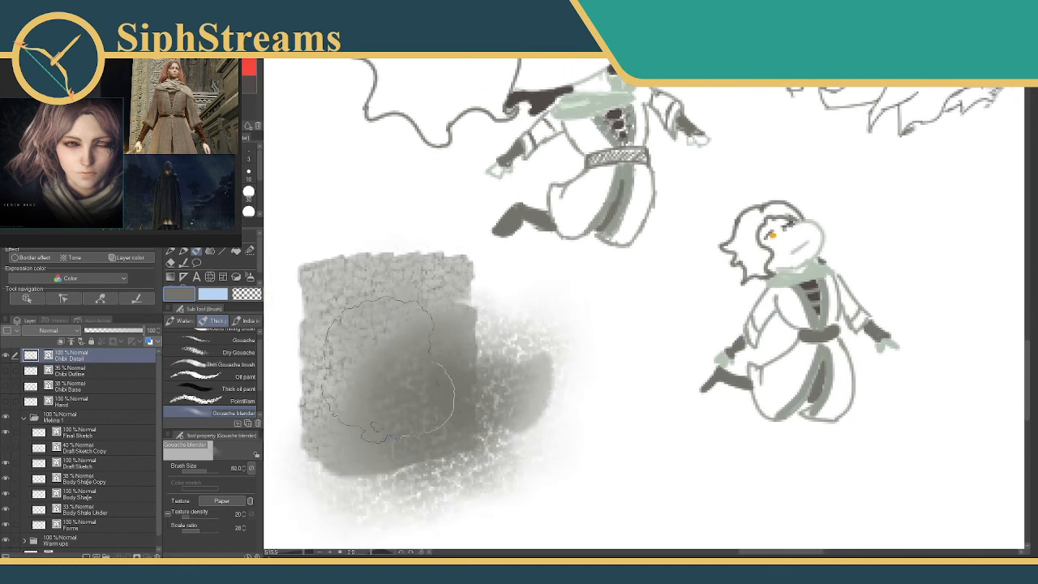
{"action": "key", "text": "ctrl+z"}
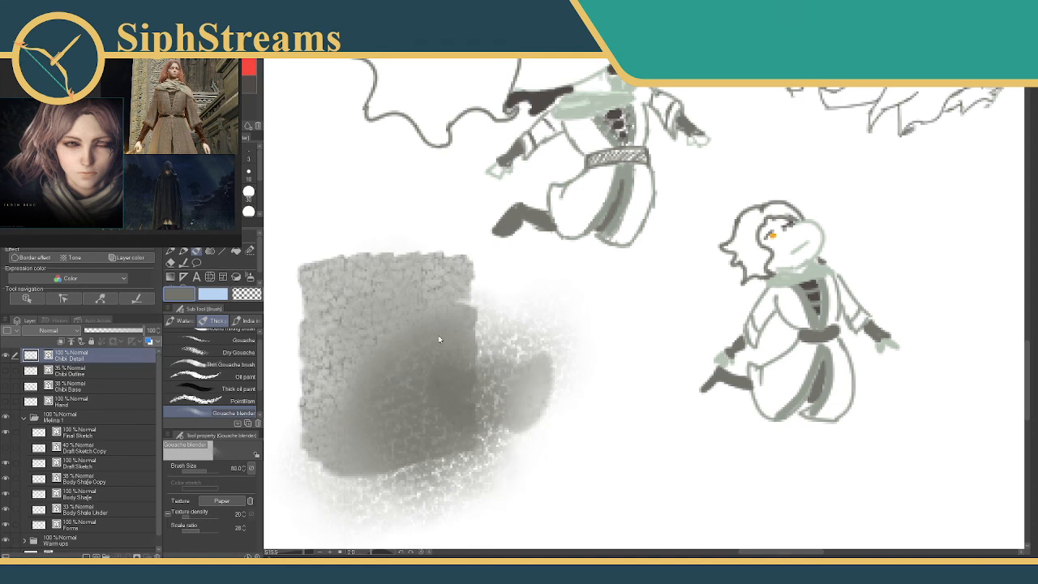
{"action": "key", "text": "ctrl+z"}
{"action": "key", "text": "ctrl+z"}
{"action": "key", "text": "ctrl+z"}
{"action": "key", "text": "ctrl+z"}
{"action": "key", "text": "ctrl+z"}
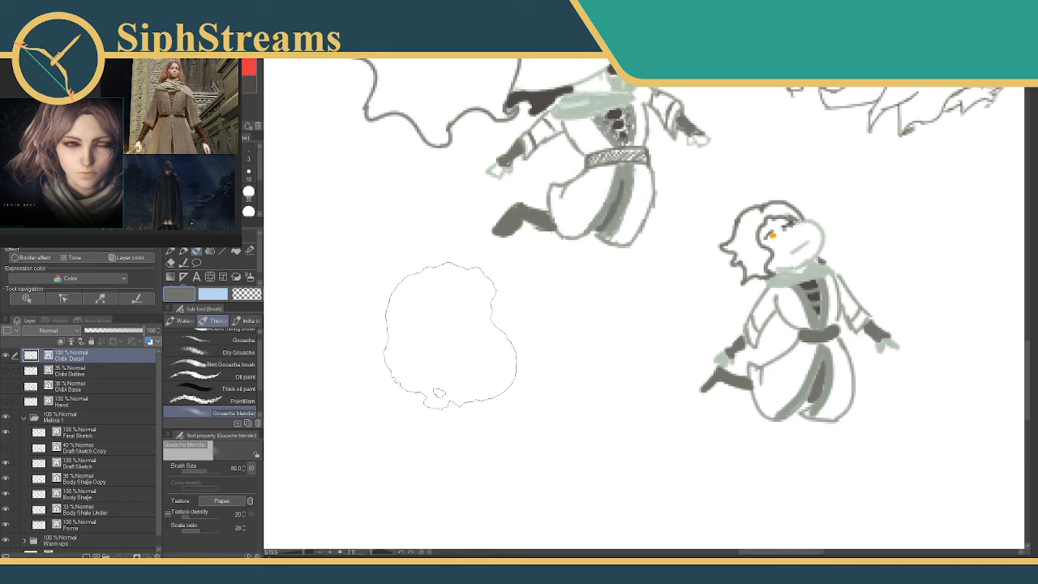
Add a new vector layer above Chibi Detail and name it MicroChibi.
{"action": "mouse_move", "coordinate": [693, 308]}
{"action": "left_mouse_down"}
{"action": "mouse_move", "coordinate": [532, 324]}
{"action": "mouse_move", "coordinate": [560, 339]}
{"action": "mouse_move", "coordinate": [565, 365]}
{"action": "mouse_move", "coordinate": [605, 381]}
{"action": "mouse_move", "coordinate": [683, 377]}
{"action": "left_mouse_up"}
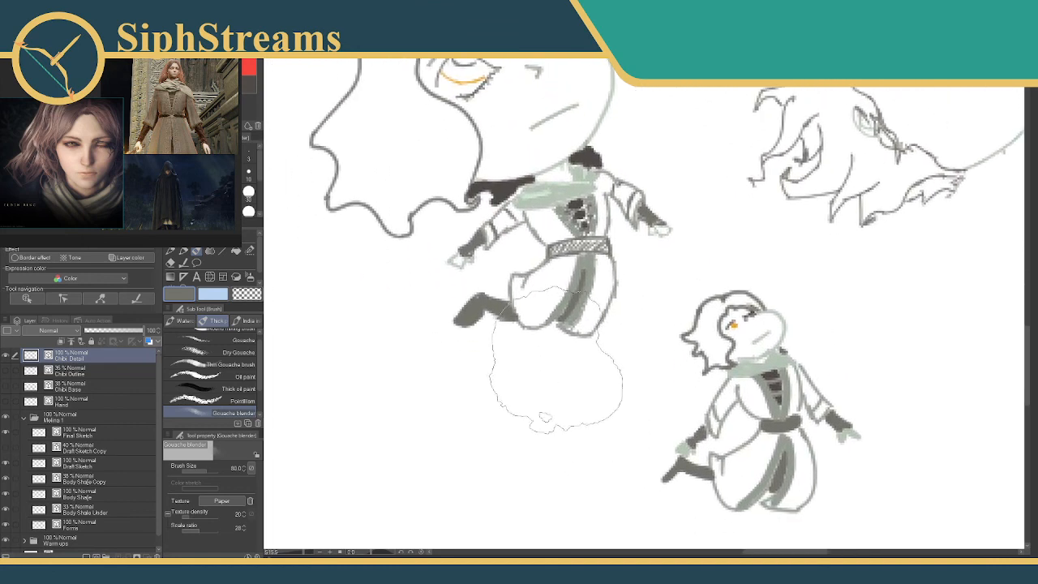
{"action": "left_click_drag", "start_coordinate": [564, 368], "coordinate": [342, 338]}
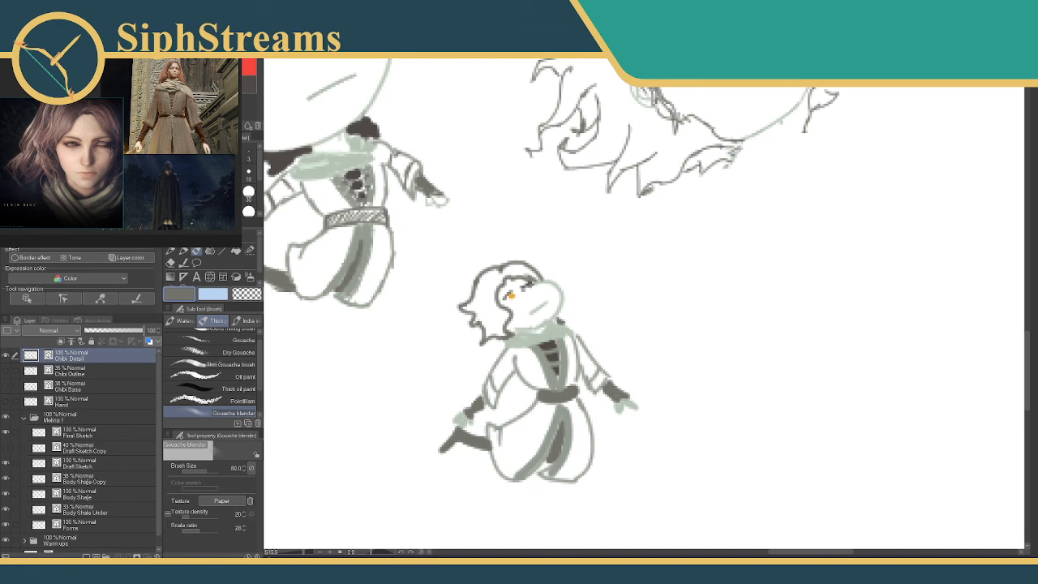
{"action": "left_click_drag", "start_coordinate": [625, 208], "coordinate": [554, 141]}
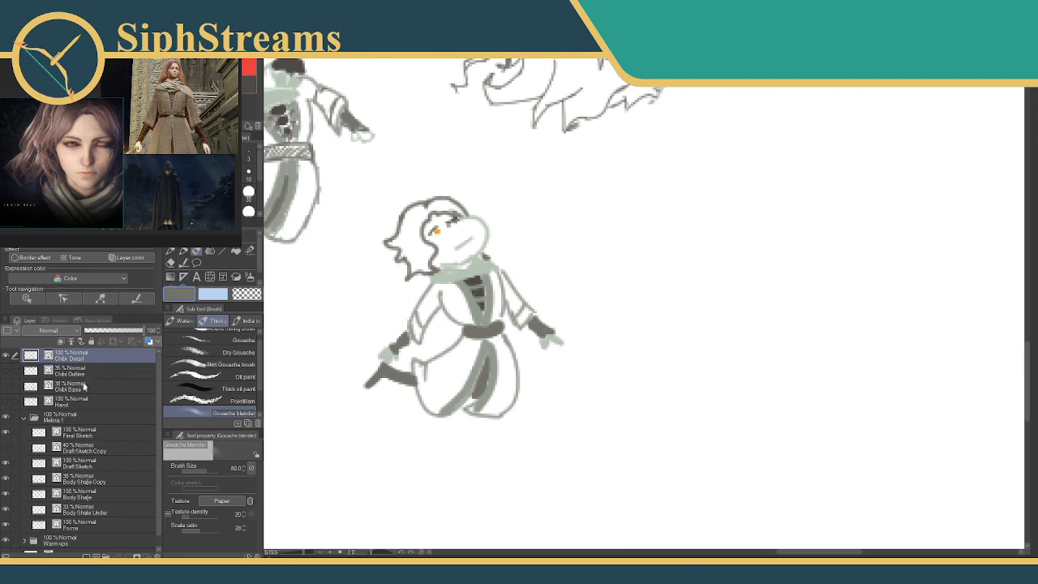
{"action": "left_click", "coordinate": [96, 556]}
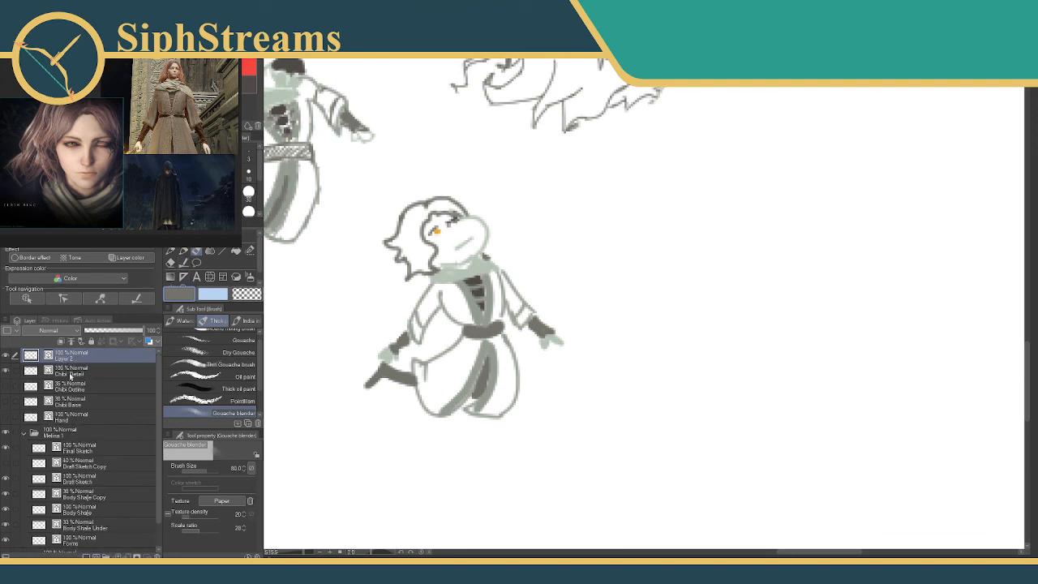
{"action": "double_click", "coordinate": [70, 359]}
{"action": "type", "text": "MicroChibi"}
{"action": "key", "text": "Return"}
Paint a tiny solid face shape in pale green beside the small chibi with a size 5 Milli pen.
{"action": "left_click", "coordinate": [358, 138], "text": "alt"}
{"action": "left_click", "coordinate": [186, 172]}
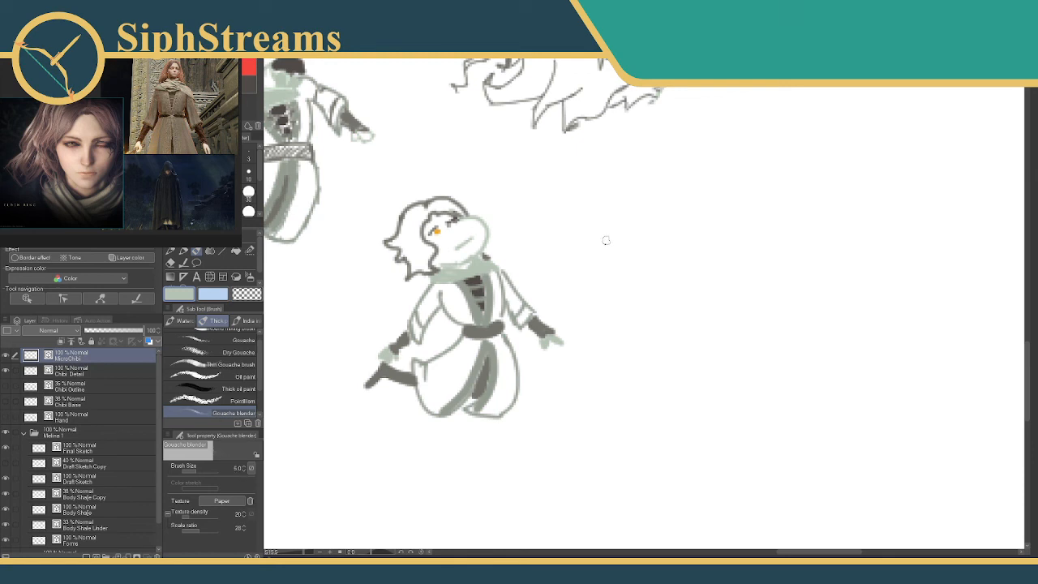
{"action": "key", "text": "p"}
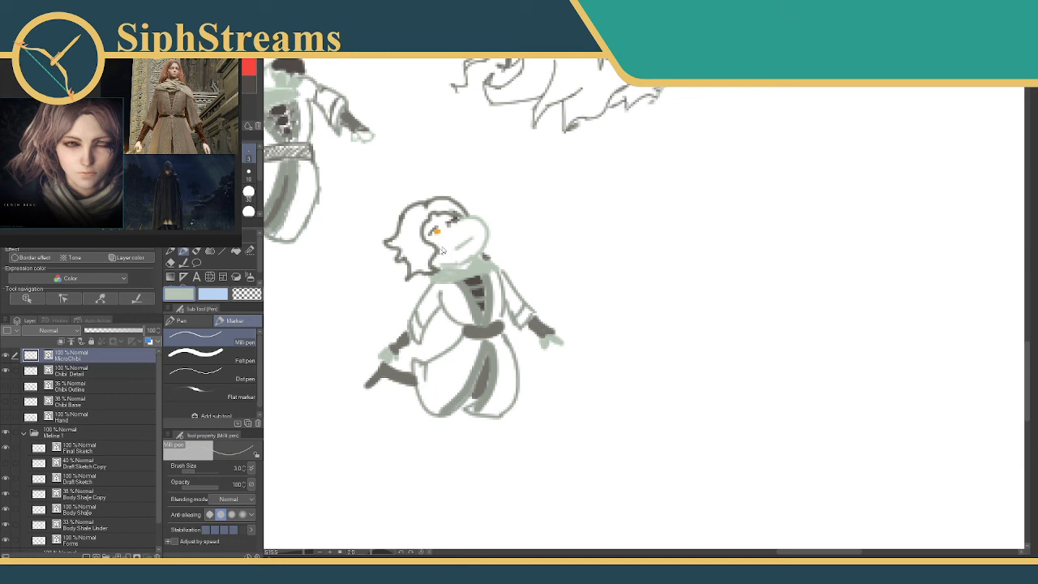
{"action": "key", "text": "bracketright"}
{"action": "key", "text": "bracketright"}
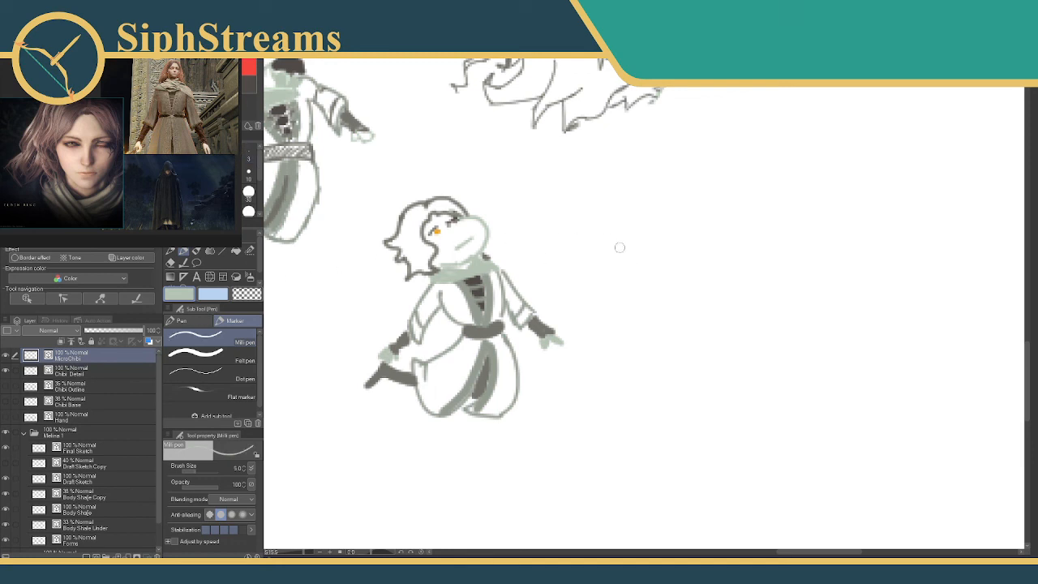
{"action": "mouse_move", "coordinate": [633, 240]}
{"action": "left_mouse_down"}
{"action": "mouse_move", "coordinate": [616, 243]}
{"action": "mouse_move", "coordinate": [626, 256]}
{"action": "mouse_move", "coordinate": [642, 251]}
{"action": "left_mouse_up"}
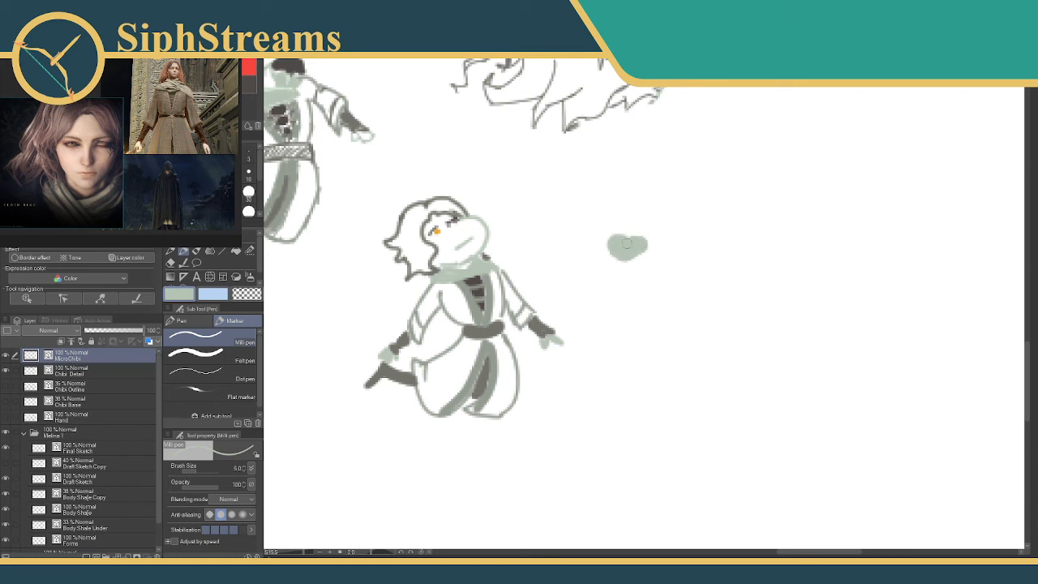
Paint the tiny head's hair as a solid grey mass with ragged tips behind the face.
{"action": "left_click", "coordinate": [250, 78]}
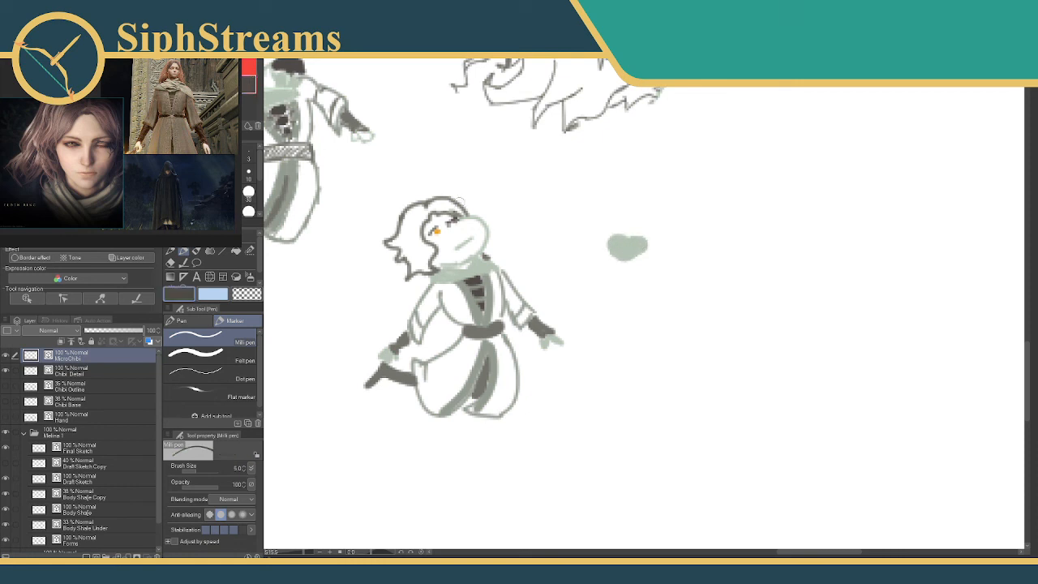
{"action": "left_click", "coordinate": [604, 235]}
{"action": "left_click", "coordinate": [232, 85]}
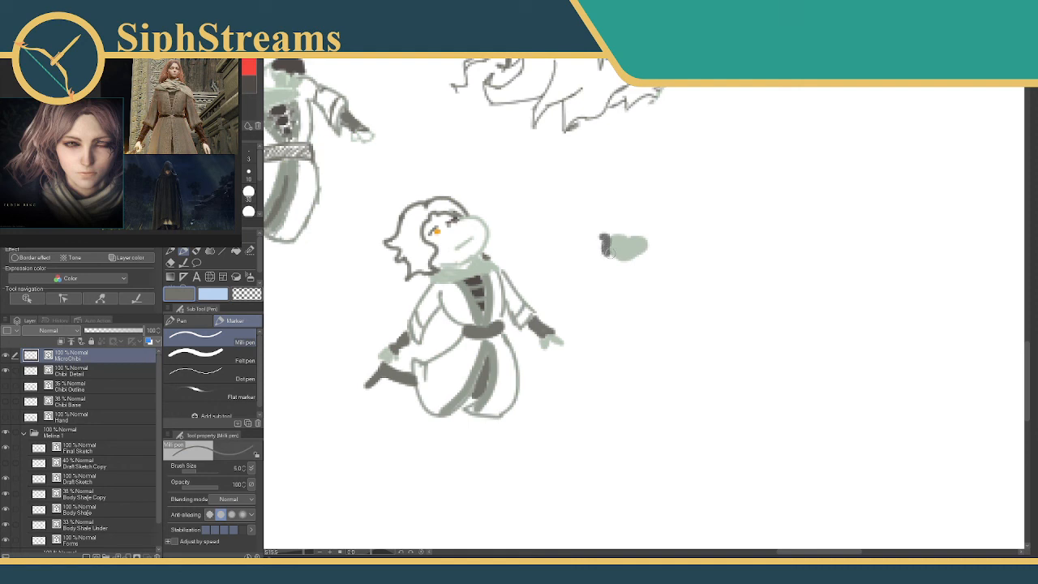
{"action": "left_click_drag", "start_coordinate": [608, 253], "coordinate": [615, 268]}
{"action": "mouse_move", "coordinate": [601, 233]}
{"action": "left_mouse_down"}
{"action": "mouse_move", "coordinate": [581, 253]}
{"action": "mouse_move", "coordinate": [587, 271]}
{"action": "mouse_move", "coordinate": [605, 271]}
{"action": "mouse_move", "coordinate": [607, 231]}
{"action": "mouse_move", "coordinate": [622, 230]}
{"action": "mouse_move", "coordinate": [596, 247]}
{"action": "mouse_move", "coordinate": [610, 263]}
{"action": "mouse_move", "coordinate": [603, 250]}
{"action": "left_mouse_up"}
Add an orange eye, a grey mouth and dark lashes to the tiny face with a size 2 Milli pen.
{"action": "left_click", "coordinate": [437, 232], "text": "alt"}
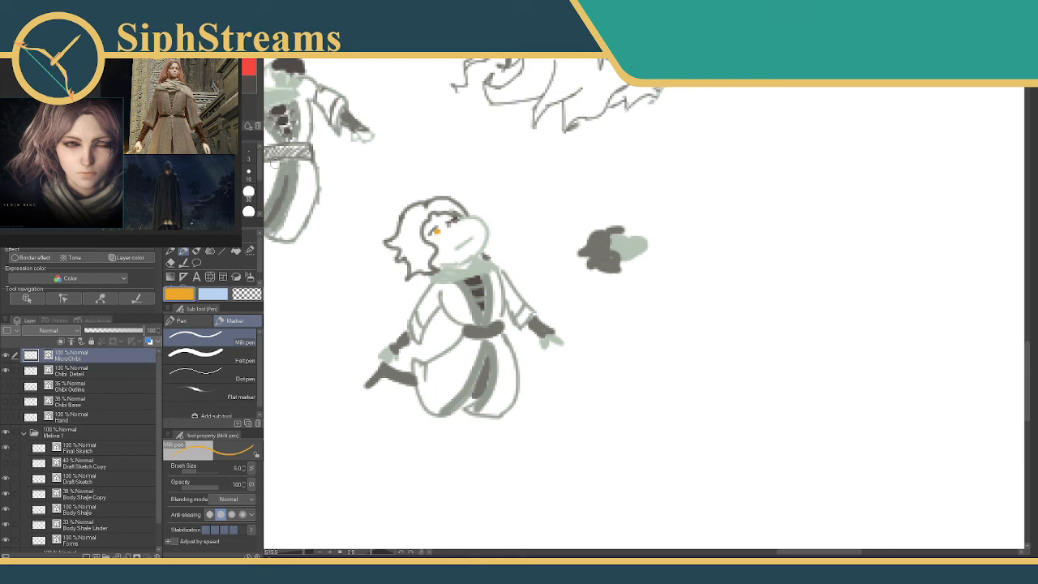
{"action": "left_click", "coordinate": [219, 155]}
{"action": "left_click", "coordinate": [605, 245], "text": "alt"}
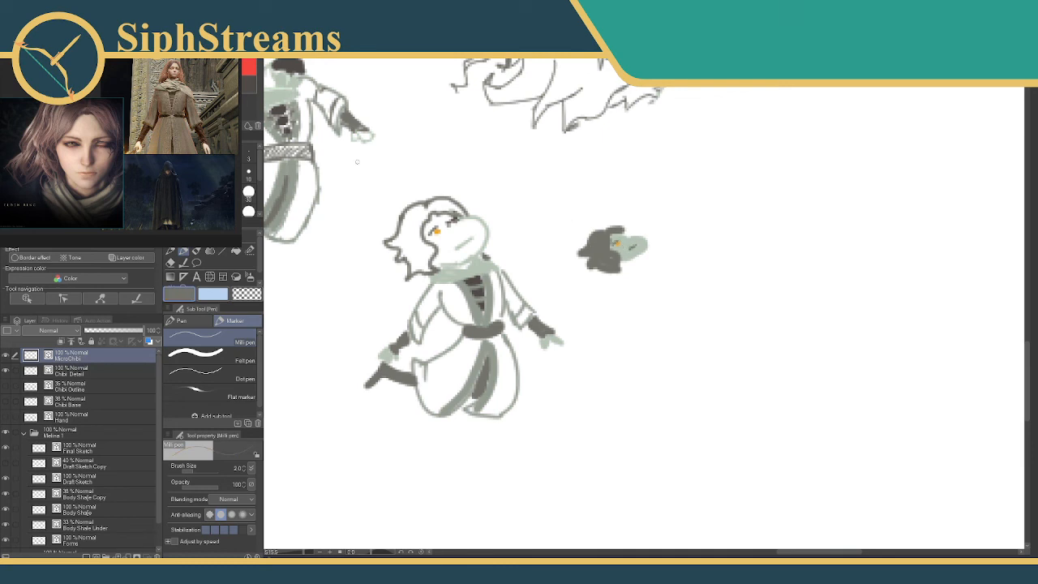
{"action": "left_click", "coordinate": [596, 230], "text": "alt"}
{"action": "left_click_drag", "start_coordinate": [627, 244], "coordinate": [622, 233]}
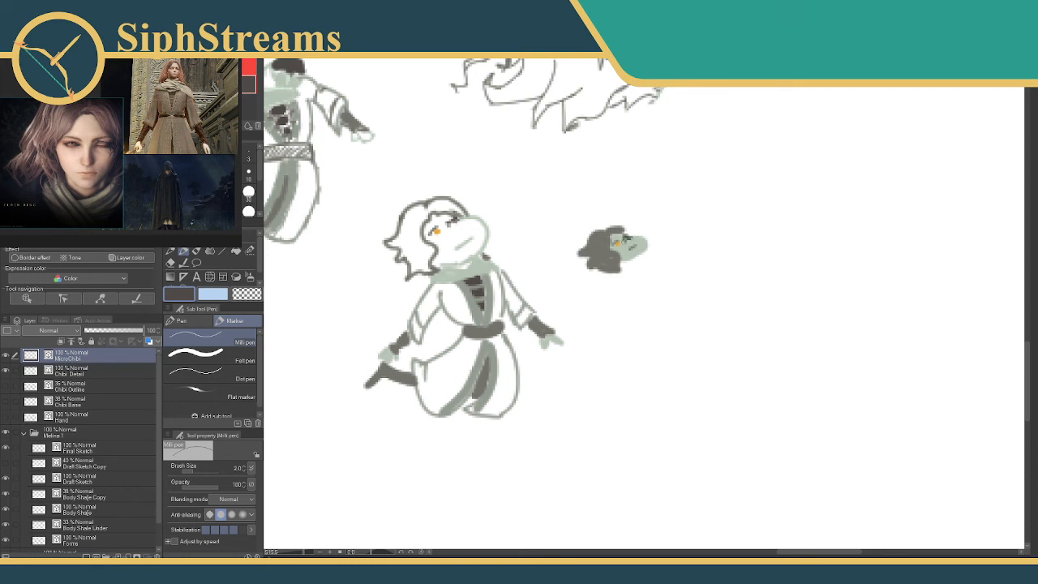
Paint a solid scarf in very pale green beneath the tiny face with the Milli pen at size 5.
{"action": "left_click_drag", "start_coordinate": [363, 215], "coordinate": [327, 195]}
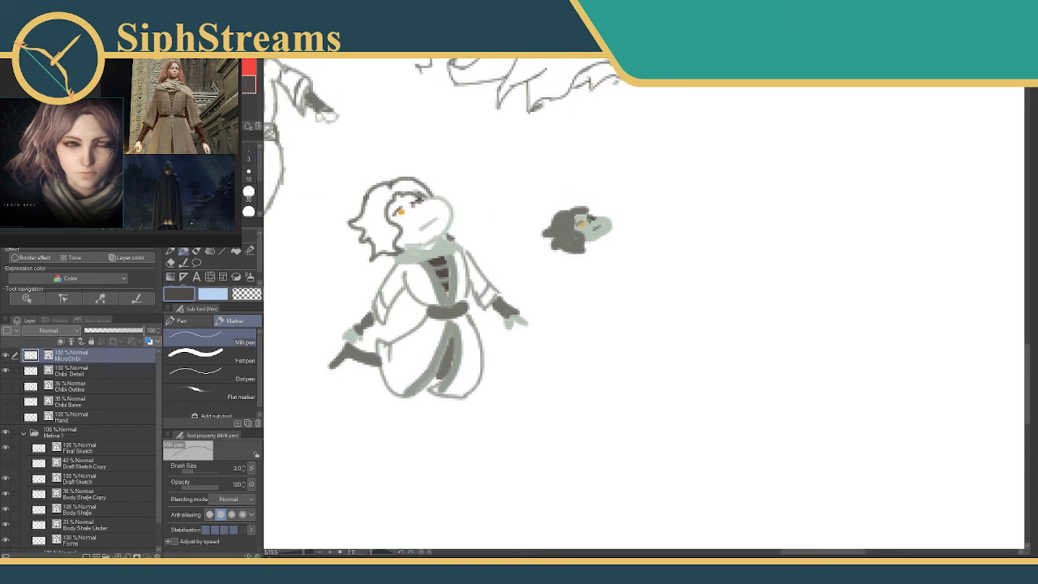
{"action": "left_click", "coordinate": [422, 250], "text": "alt"}
{"action": "left_click", "coordinate": [418, 247], "text": "alt"}
{"action": "key", "text": "bracketright"}
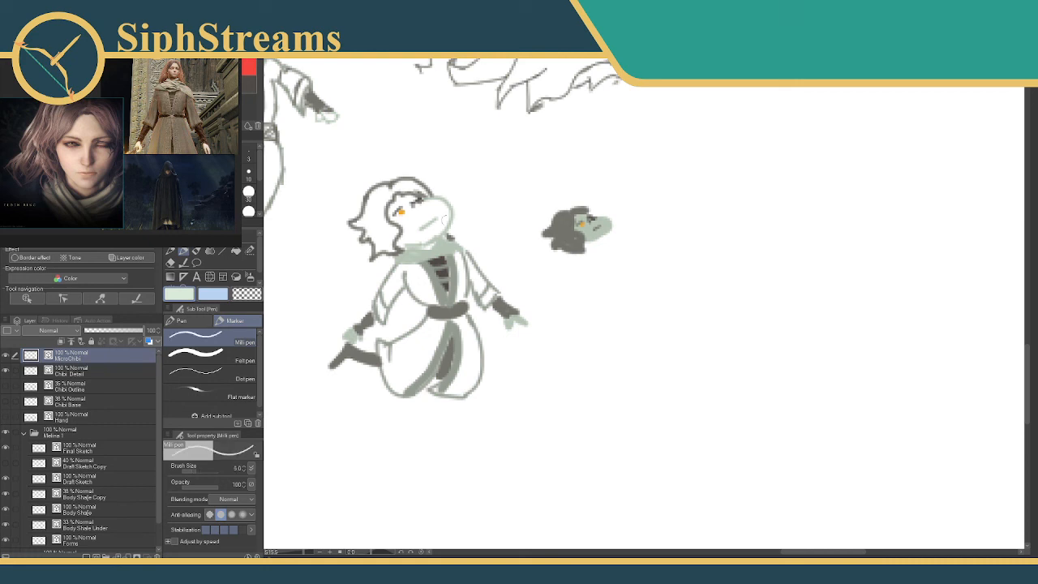
{"action": "mouse_move", "coordinate": [592, 243]}
{"action": "left_mouse_down"}
{"action": "mouse_move", "coordinate": [625, 231]}
{"action": "mouse_move", "coordinate": [594, 252]}
{"action": "left_mouse_up"}
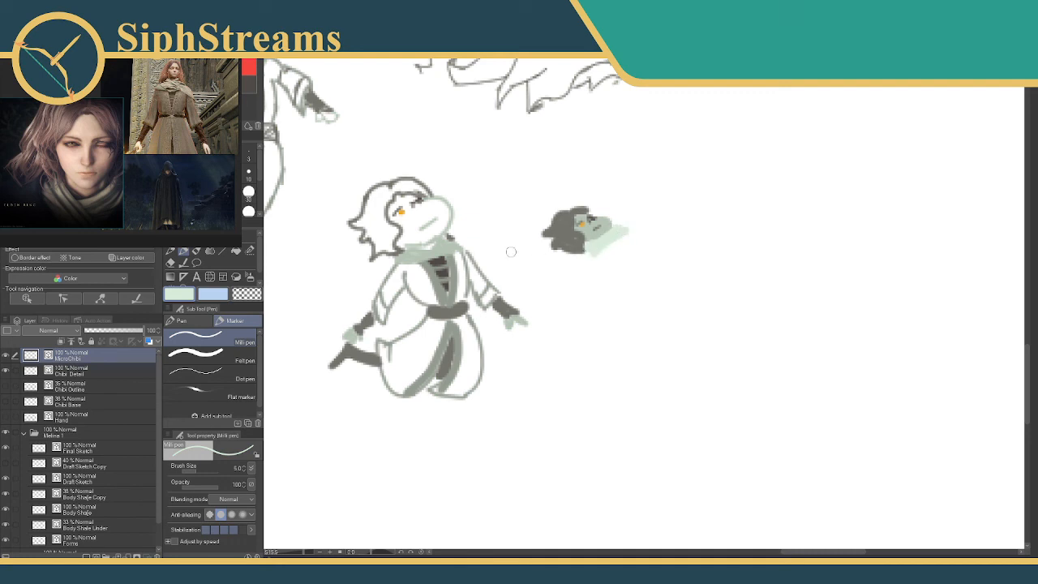
Paint the tiny body's dark chest panel with grey-green edging, and surround it with a pale grey-green torso and sleeves.
{"action": "left_click", "coordinate": [423, 252], "text": "alt"}
{"action": "left_click", "coordinate": [248, 80]}
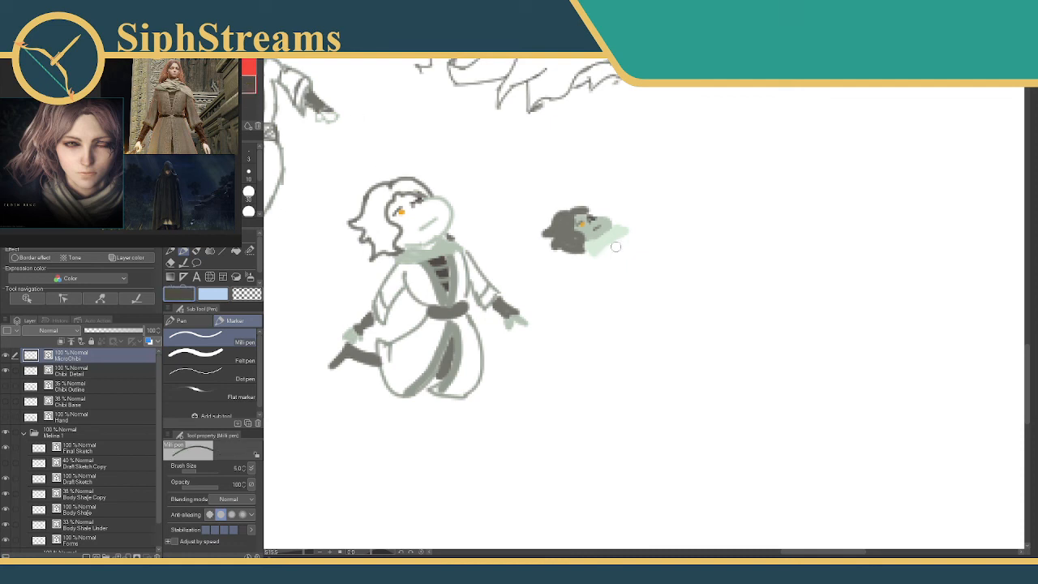
{"action": "left_click_drag", "start_coordinate": [612, 247], "coordinate": [623, 252]}
{"action": "left_click", "coordinate": [235, 82]}
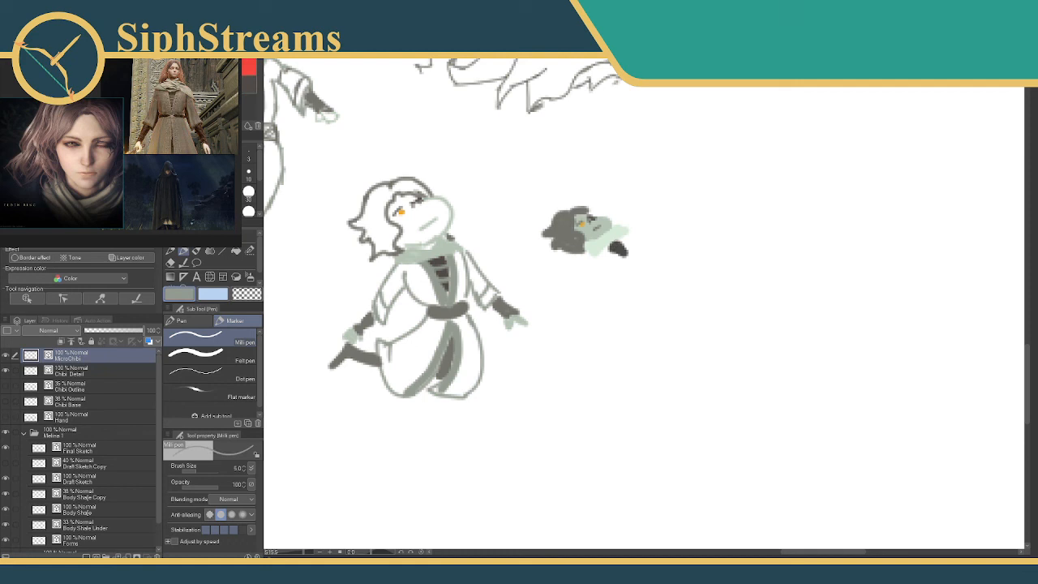
{"action": "left_click", "coordinate": [249, 157]}
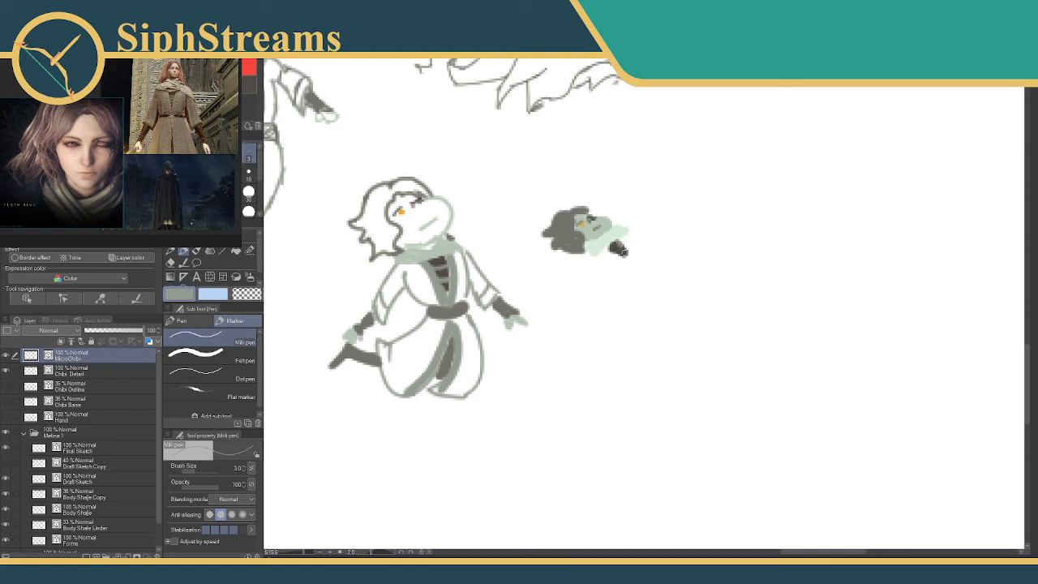
{"action": "left_click_drag", "start_coordinate": [623, 252], "coordinate": [629, 260]}
{"action": "left_click", "coordinate": [419, 253], "text": "alt"}
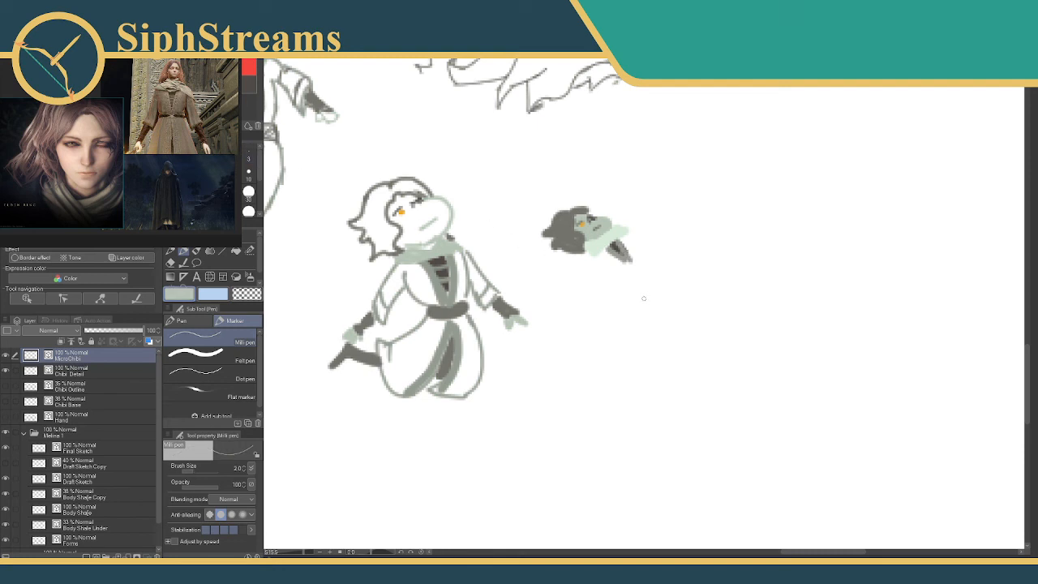
{"action": "mouse_move", "coordinate": [600, 246]}
{"action": "left_mouse_down"}
{"action": "mouse_move", "coordinate": [629, 264]}
{"action": "mouse_move", "coordinate": [585, 253]}
{"action": "mouse_move", "coordinate": [597, 286]}
{"action": "mouse_move", "coordinate": [596, 258]}
{"action": "mouse_move", "coordinate": [627, 238]}
{"action": "mouse_move", "coordinate": [639, 244]}
{"action": "mouse_move", "coordinate": [643, 262]}
{"action": "mouse_move", "coordinate": [635, 246]}
{"action": "mouse_move", "coordinate": [639, 264]}
{"action": "mouse_move", "coordinate": [612, 270]}
{"action": "mouse_move", "coordinate": [619, 273]}
{"action": "mouse_move", "coordinate": [642, 260]}
{"action": "mouse_move", "coordinate": [627, 244]}
{"action": "mouse_move", "coordinate": [662, 257]}
{"action": "left_mouse_up"}
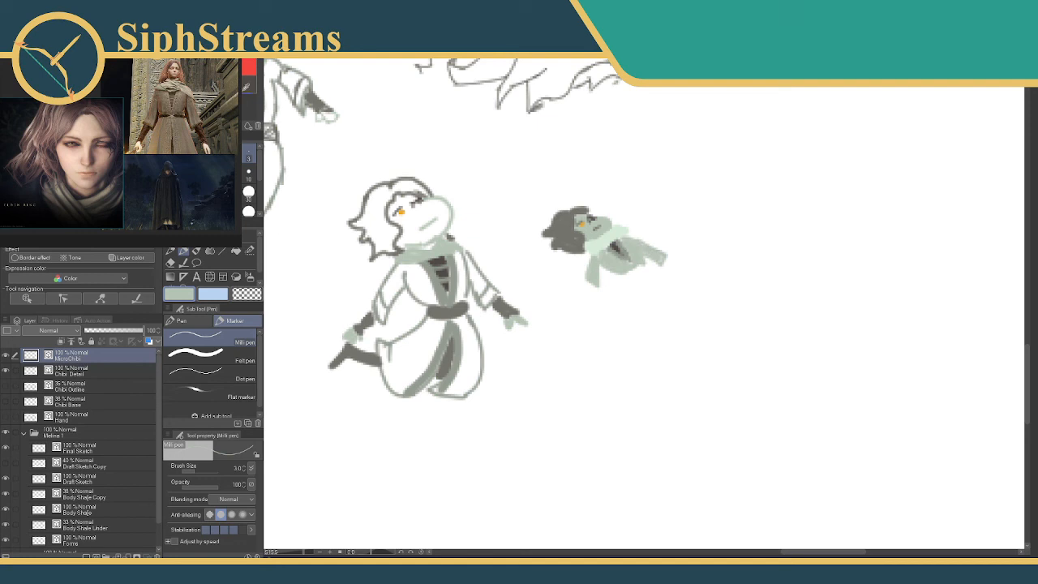
Add dark grey gloves at the ends of both tiny sleeves with a size 3 Milli pen and trim the excess with the eraser.
{"action": "left_click", "coordinate": [245, 88]}
{"action": "left_click_drag", "start_coordinate": [587, 281], "coordinate": [589, 294]}
{"action": "left_click", "coordinate": [245, 101]}
{"action": "key", "text": "ctrl+z"}
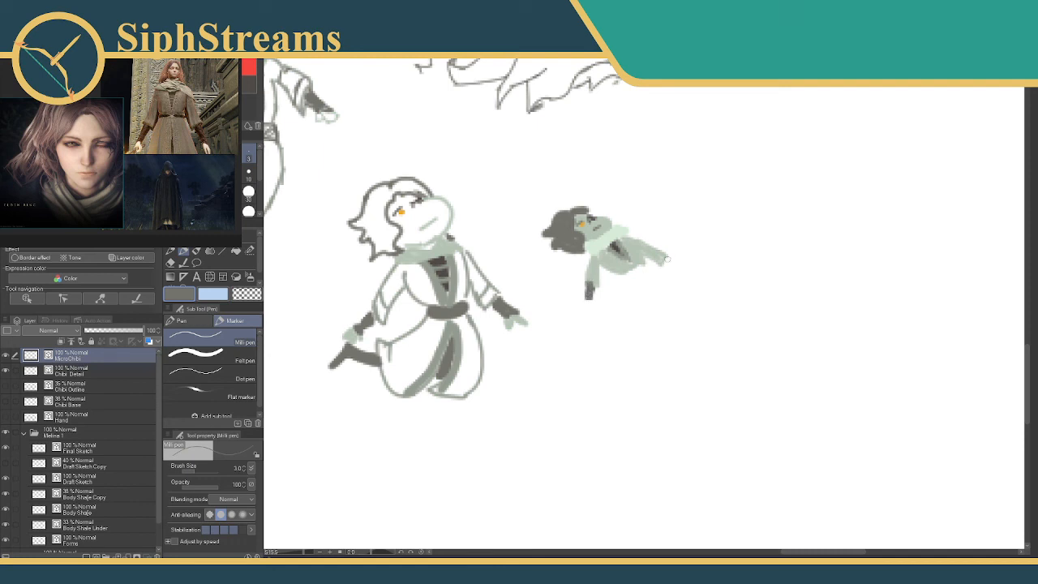
{"action": "mouse_move", "coordinate": [664, 258]}
{"action": "left_mouse_down"}
{"action": "mouse_move", "coordinate": [677, 269]}
{"action": "mouse_move", "coordinate": [668, 264]}
{"action": "left_mouse_up"}
{"action": "key", "text": "ctrl+z"}
{"action": "key", "text": "e"}
{"action": "left_click_drag", "start_coordinate": [588, 297], "coordinate": [585, 286]}
Add small hands in very pale green at the tips of both gloves.
{"action": "key", "text": "p"}
{"action": "left_click", "coordinate": [608, 239], "text": "alt"}
{"action": "key", "text": "bracketright"}
{"action": "key", "text": "bracketright"}
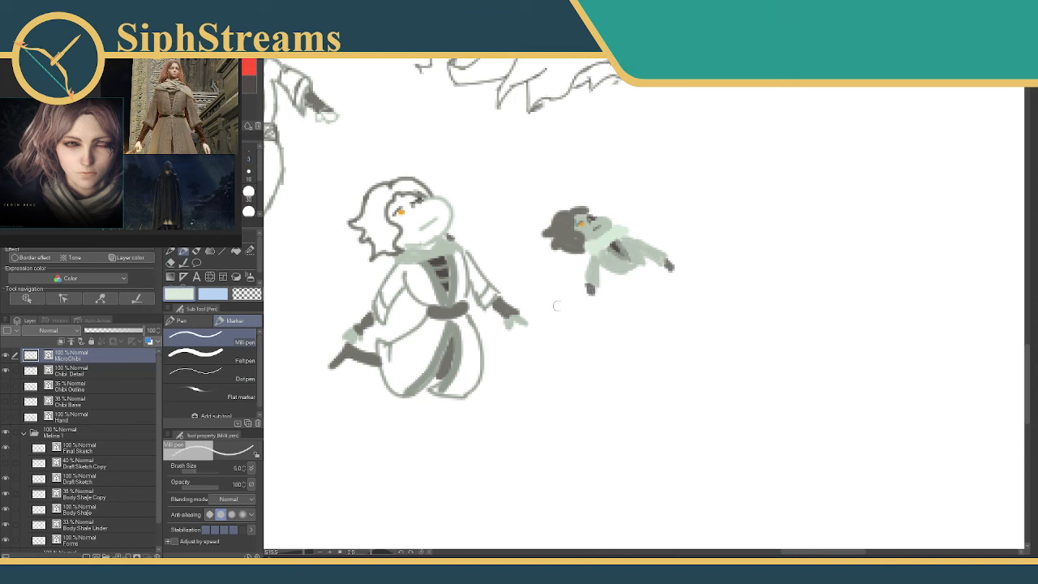
{"action": "left_click_drag", "start_coordinate": [591, 300], "coordinate": [591, 296]}
{"action": "key", "text": "e"}
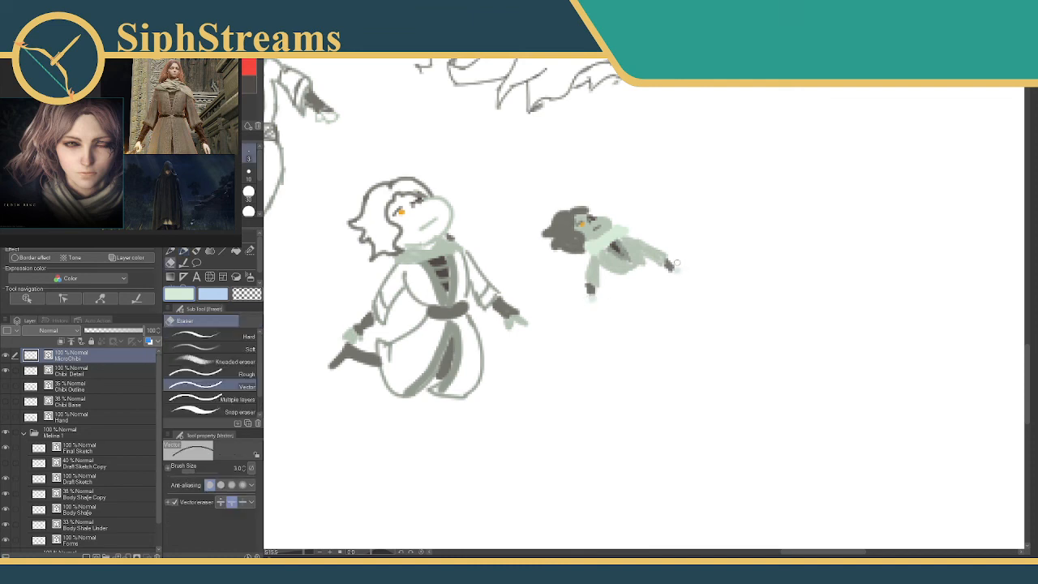
{"action": "key", "text": "p"}
{"action": "key", "text": "bracketleft"}
{"action": "key", "text": "bracketleft"}
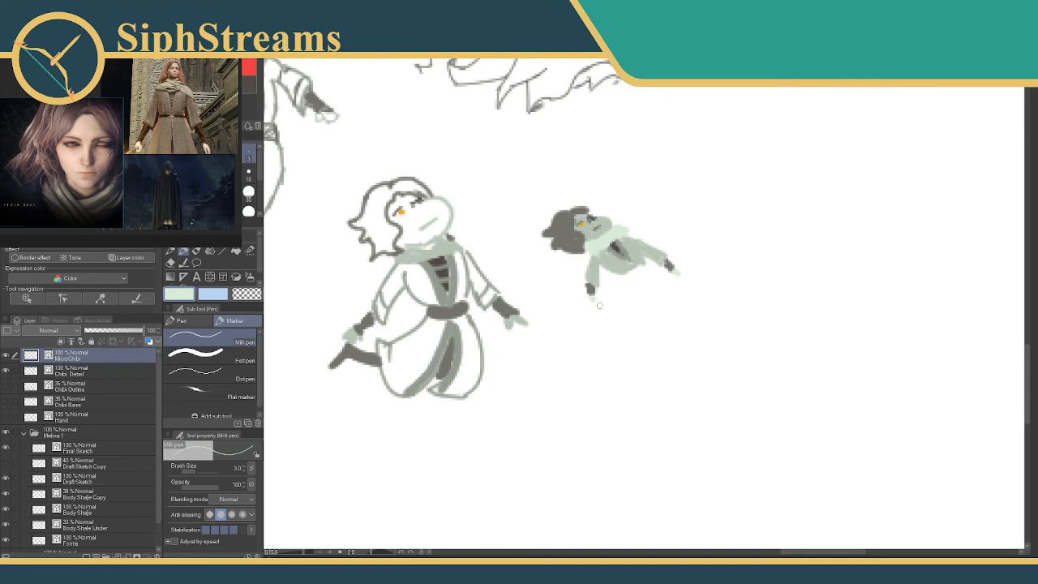
Paint a dark grey belt across the tiny waist and outline the skirt halves below it in pale grey-green at size 3.
{"action": "left_click_drag", "start_coordinate": [554, 296], "coordinate": [522, 295]}
{"action": "left_click", "coordinate": [534, 243], "text": "alt"}
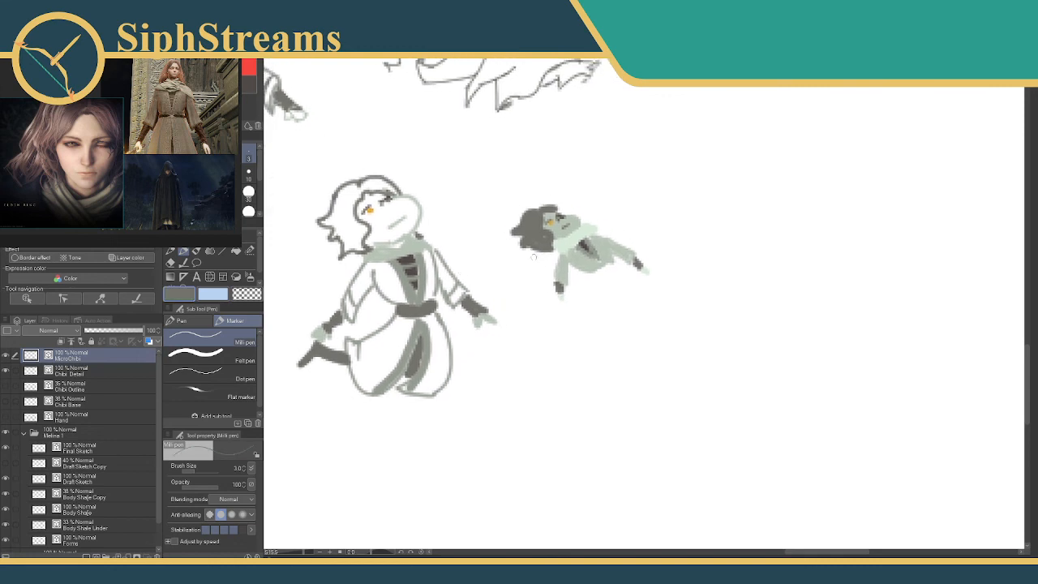
{"action": "left_click_drag", "start_coordinate": [591, 274], "coordinate": [611, 264]}
{"action": "left_click", "coordinate": [294, 118], "text": "alt"}
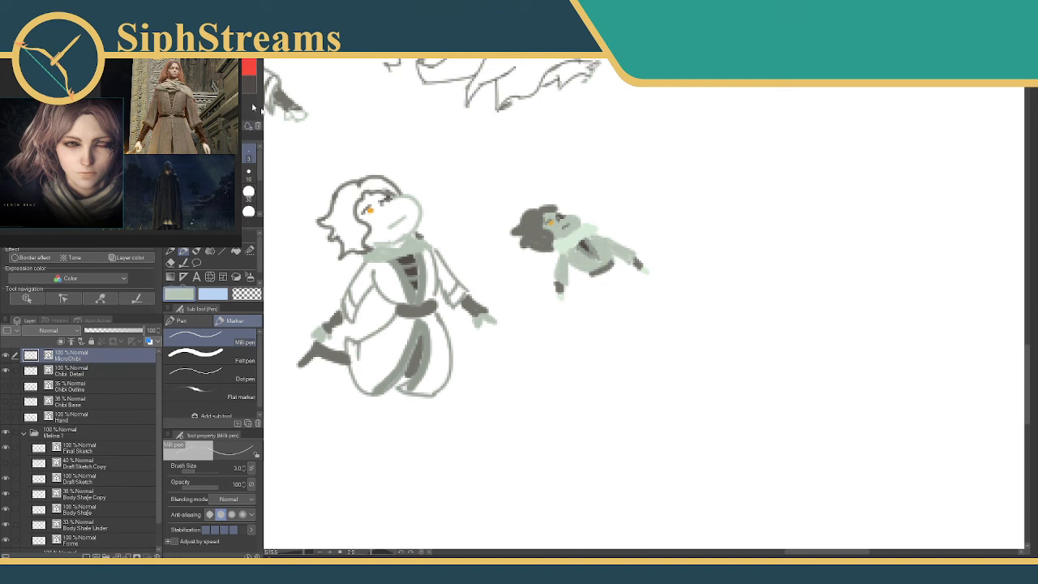
{"action": "left_click_drag", "start_coordinate": [595, 282], "coordinate": [577, 312]}
{"action": "mouse_move", "coordinate": [614, 269]}
{"action": "left_mouse_down"}
{"action": "mouse_move", "coordinate": [628, 310]}
{"action": "mouse_move", "coordinate": [589, 316]}
{"action": "mouse_move", "coordinate": [604, 306]}
{"action": "mouse_move", "coordinate": [598, 313]}
{"action": "left_mouse_up"}
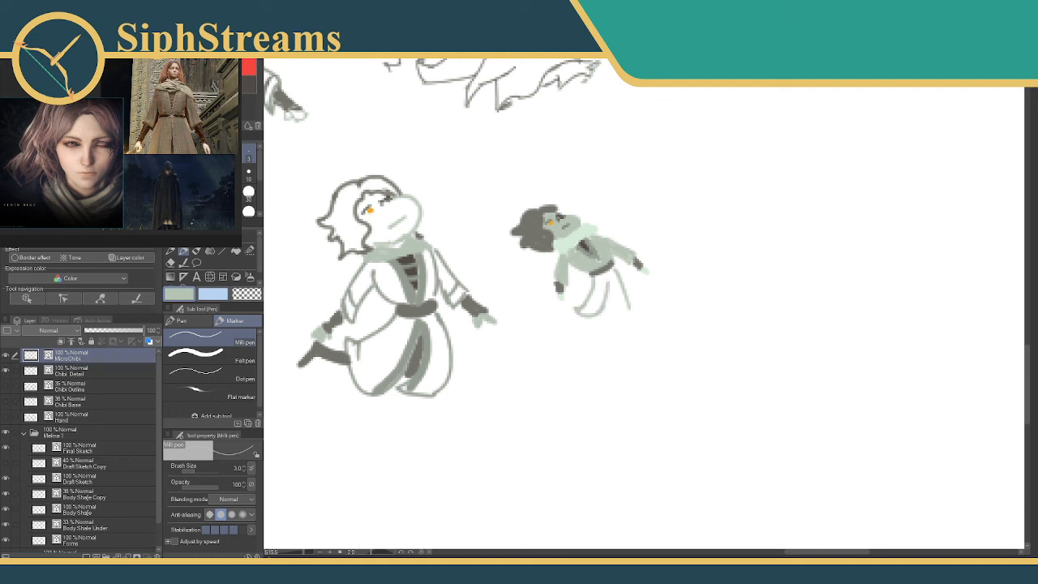
Paint the skirt's dark inner panel and edge it in grey-green with the Milli pen at size 4.
{"action": "left_click", "coordinate": [212, 99]}
{"action": "mouse_move", "coordinate": [606, 278]}
{"action": "left_mouse_down"}
{"action": "mouse_move", "coordinate": [599, 311]}
{"action": "mouse_move", "coordinate": [610, 310]}
{"action": "mouse_move", "coordinate": [608, 287]}
{"action": "left_mouse_up"}
{"action": "left_click", "coordinate": [253, 85]}
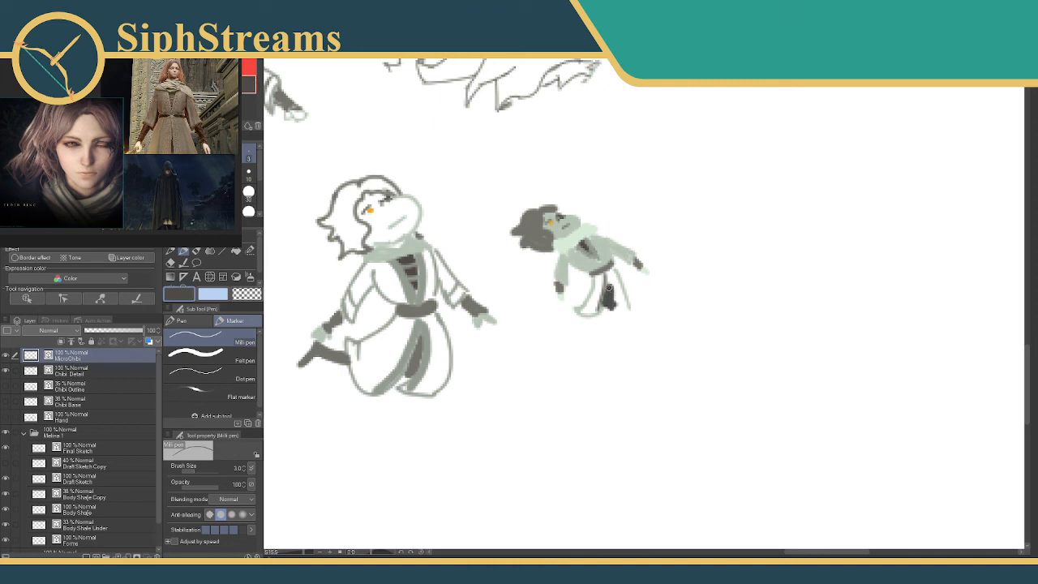
{"action": "left_click", "coordinate": [601, 268], "text": "alt"}
{"action": "left_click", "coordinate": [415, 344], "text": "alt"}
{"action": "left_click", "coordinate": [397, 373], "text": "alt"}
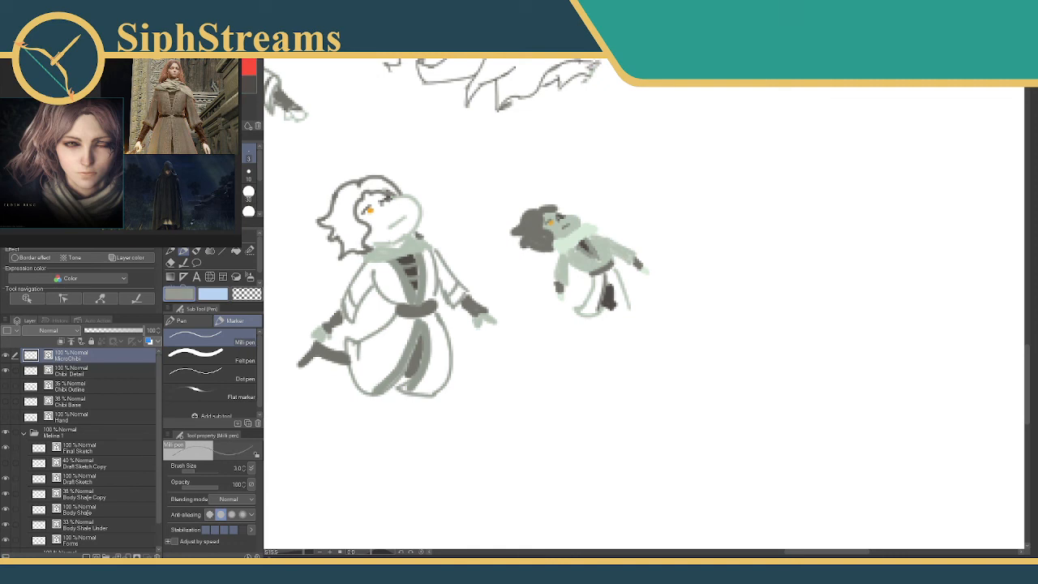
{"action": "key", "text": "bracketright"}
{"action": "mouse_move", "coordinate": [604, 282]}
{"action": "left_mouse_down"}
{"action": "mouse_move", "coordinate": [600, 304]}
{"action": "mouse_move", "coordinate": [616, 311]}
{"action": "left_mouse_up"}
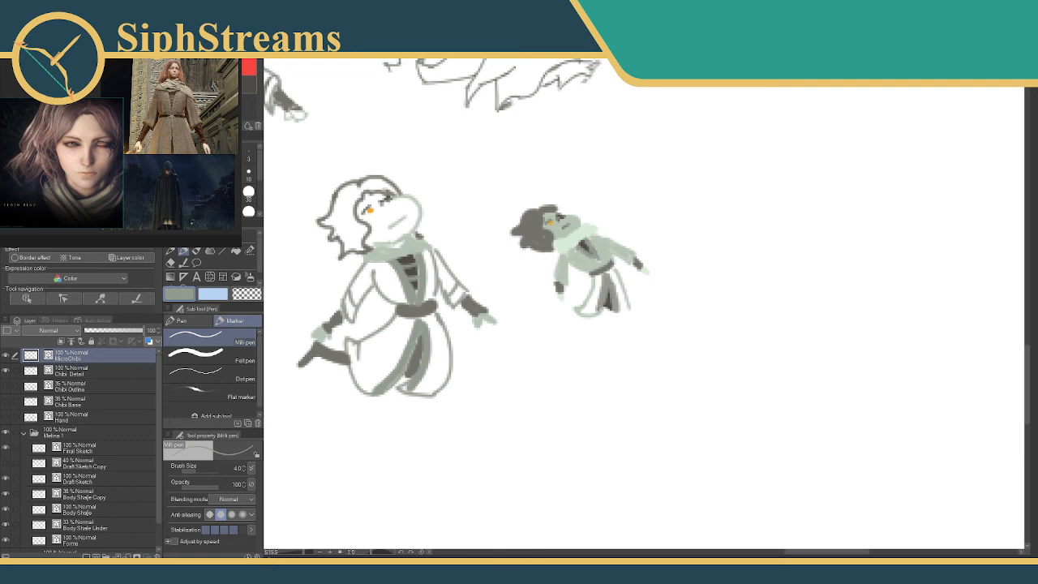
Fill both halves of the tiny skirt with solid pale grey-green using the Milli pen at size 2.
{"action": "key", "text": "["}
{"action": "key", "text": "["}
{"action": "left_click", "coordinate": [629, 304], "text": "alt"}
{"action": "mouse_move", "coordinate": [600, 274]}
{"action": "left_mouse_down"}
{"action": "mouse_move", "coordinate": [586, 308]}
{"action": "mouse_move", "coordinate": [595, 313]}
{"action": "mouse_move", "coordinate": [583, 316]}
{"action": "left_mouse_up"}
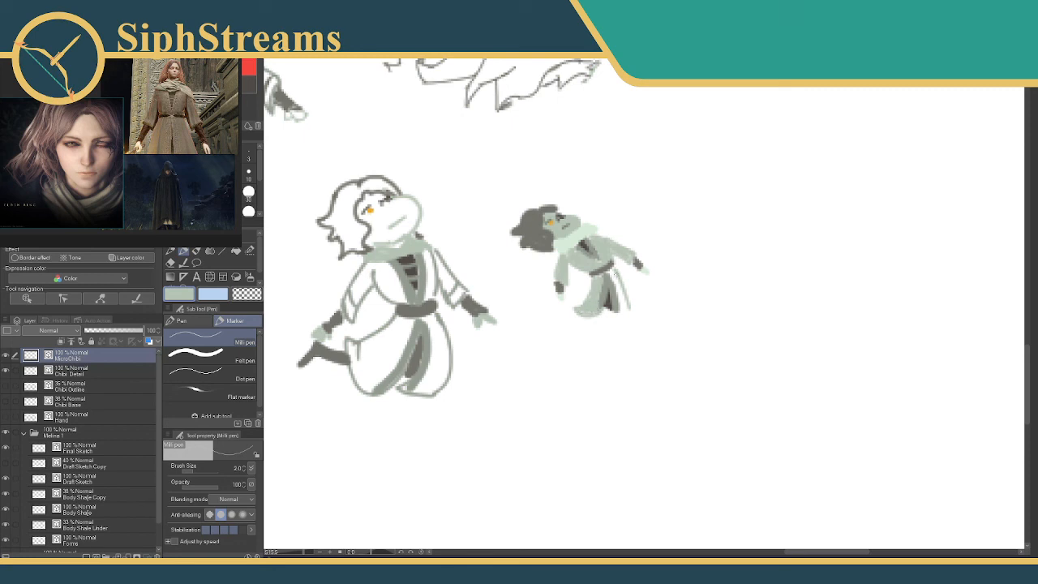
{"action": "mouse_move", "coordinate": [613, 273]}
{"action": "left_mouse_down"}
{"action": "mouse_move", "coordinate": [621, 308]}
{"action": "mouse_move", "coordinate": [611, 270]}
{"action": "mouse_move", "coordinate": [617, 280]}
{"action": "left_mouse_up"}
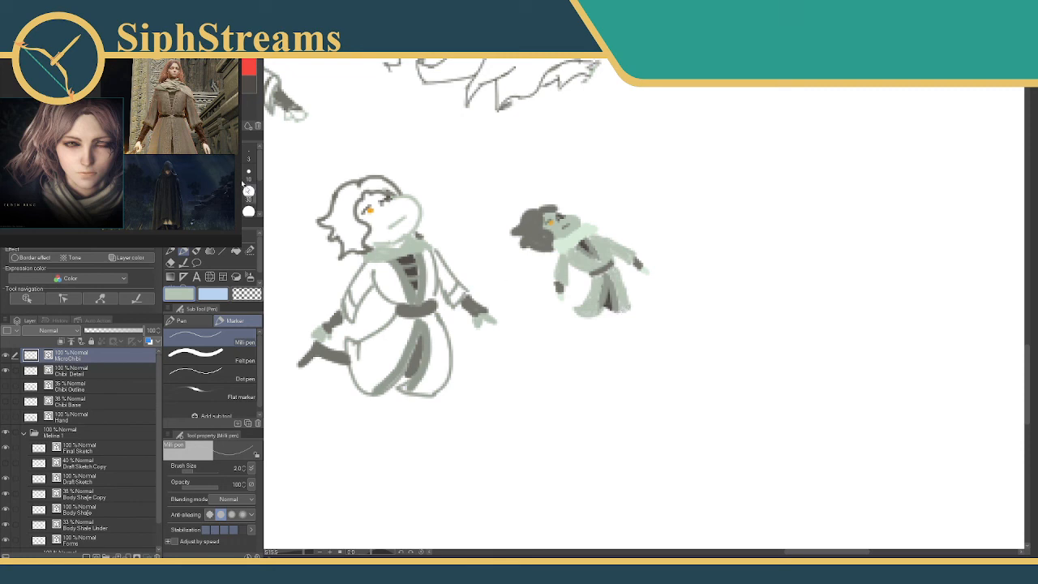
Paint the dark grey legs trailing behind the tiny skirt with a size 2 Milli pen, undoing the stray strokes.
{"action": "left_click", "coordinate": [248, 83]}
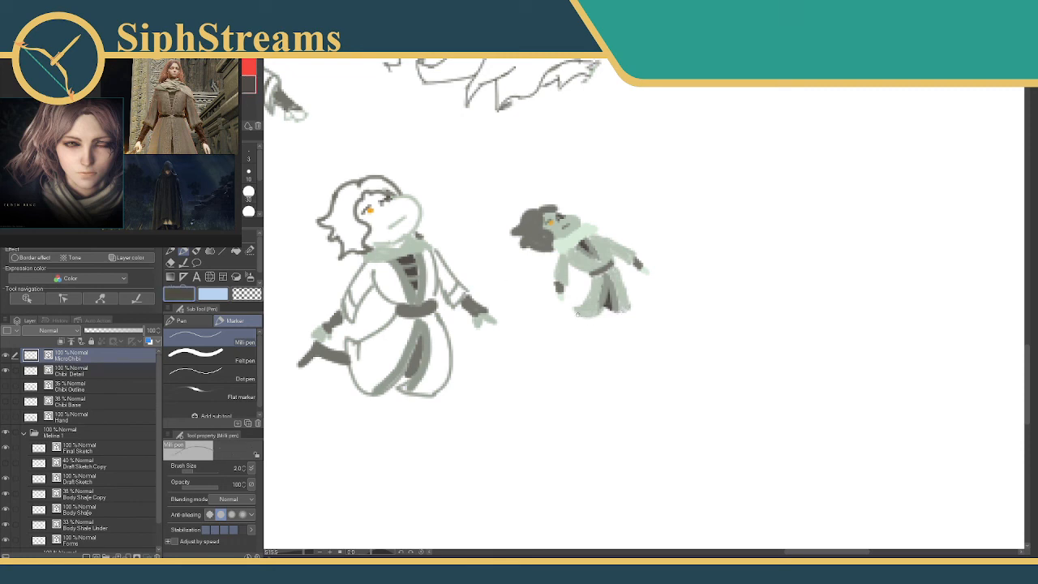
{"action": "mouse_move", "coordinate": [556, 305]}
{"action": "left_mouse_down"}
{"action": "mouse_move", "coordinate": [578, 315]}
{"action": "mouse_move", "coordinate": [558, 304]}
{"action": "left_mouse_up"}
{"action": "key", "text": "ctrl+z"}
{"action": "left_click", "coordinate": [244, 80]}
{"action": "mouse_move", "coordinate": [579, 315]}
{"action": "left_mouse_down"}
{"action": "mouse_move", "coordinate": [552, 306]}
{"action": "mouse_move", "coordinate": [588, 319]}
{"action": "mouse_move", "coordinate": [547, 321]}
{"action": "mouse_move", "coordinate": [584, 297]}
{"action": "left_mouse_up"}
{"action": "key", "text": "ctrl+z"}
{"action": "key", "text": "ctrl+z"}
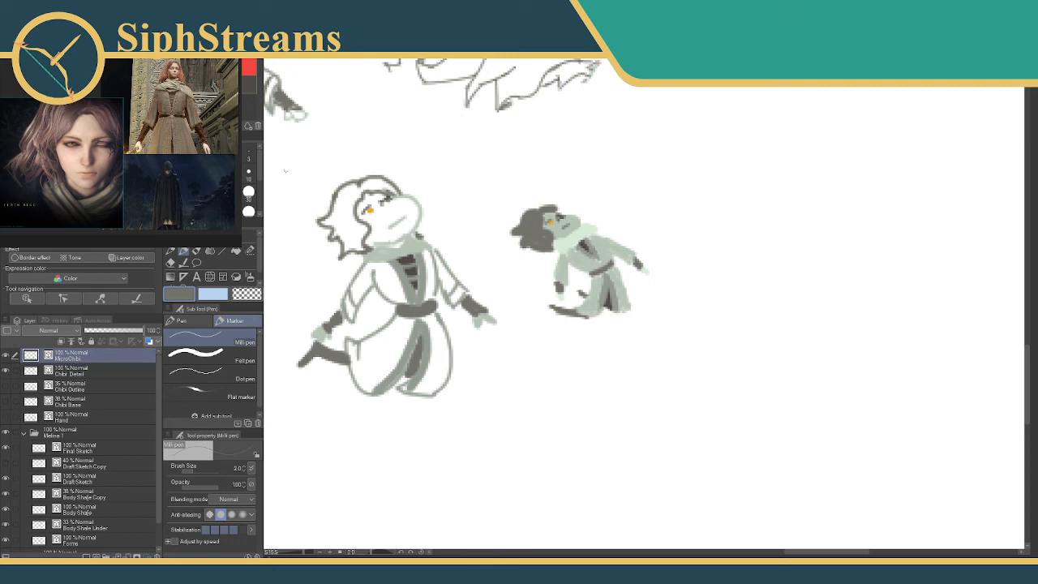
Repaint the micro chibi's face in very pale green and rework the scarf over its shoulders.
{"action": "left_click", "coordinate": [580, 235], "text": "alt"}
{"action": "left_click_drag", "start_coordinate": [545, 218], "coordinate": [546, 228]}
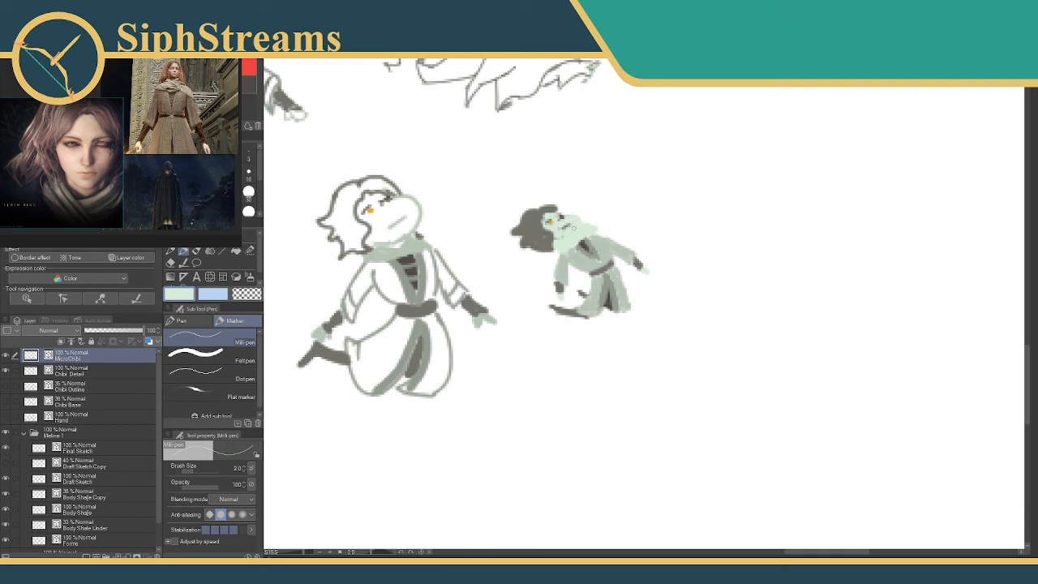
{"action": "left_click", "coordinate": [413, 246], "text": "alt"}
{"action": "mouse_move", "coordinate": [556, 240]}
{"action": "left_mouse_down"}
{"action": "mouse_move", "coordinate": [579, 228]}
{"action": "mouse_move", "coordinate": [583, 238]}
{"action": "left_mouse_up"}
{"action": "left_click", "coordinate": [578, 228], "text": "alt"}
{"action": "left_click_drag", "start_coordinate": [559, 251], "coordinate": [594, 248]}
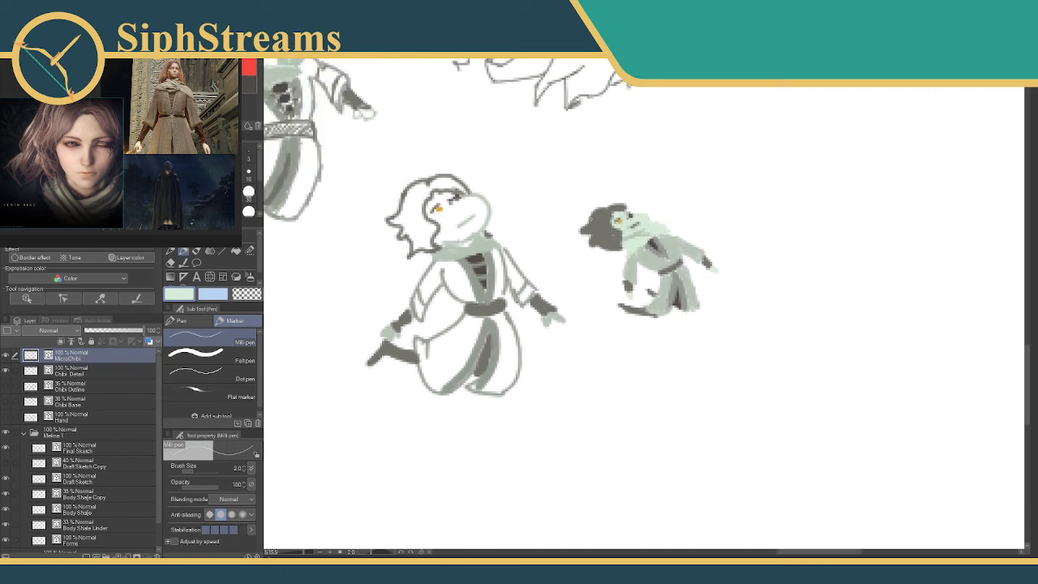
Start a still smaller figure beside the micro chibi with a round pale green head and grey-green body and limb strokes at size 4.
{"action": "left_click_drag", "start_coordinate": [594, 248], "coordinate": [529, 248]}
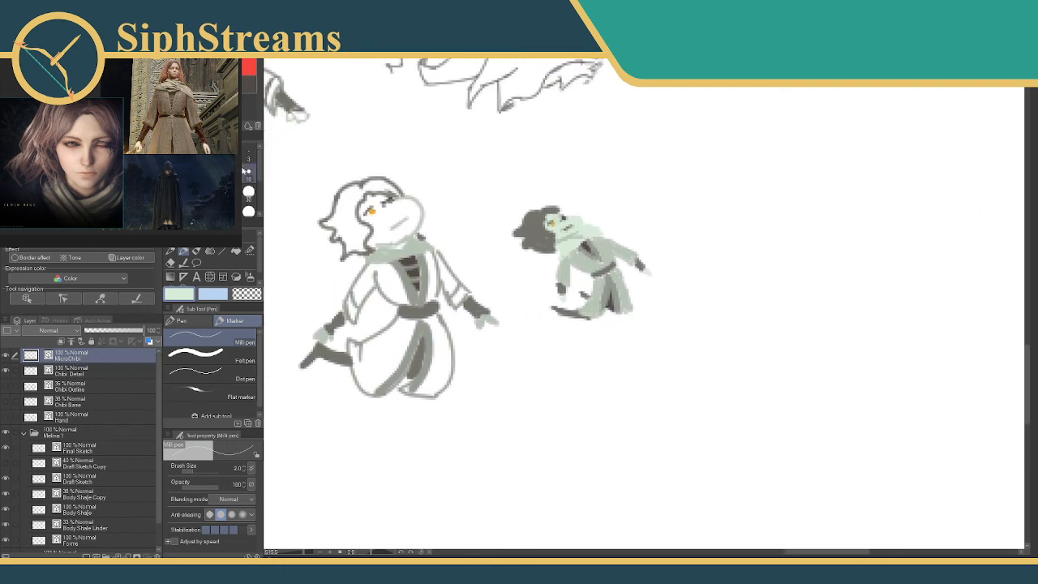
{"action": "left_click", "coordinate": [249, 171]}
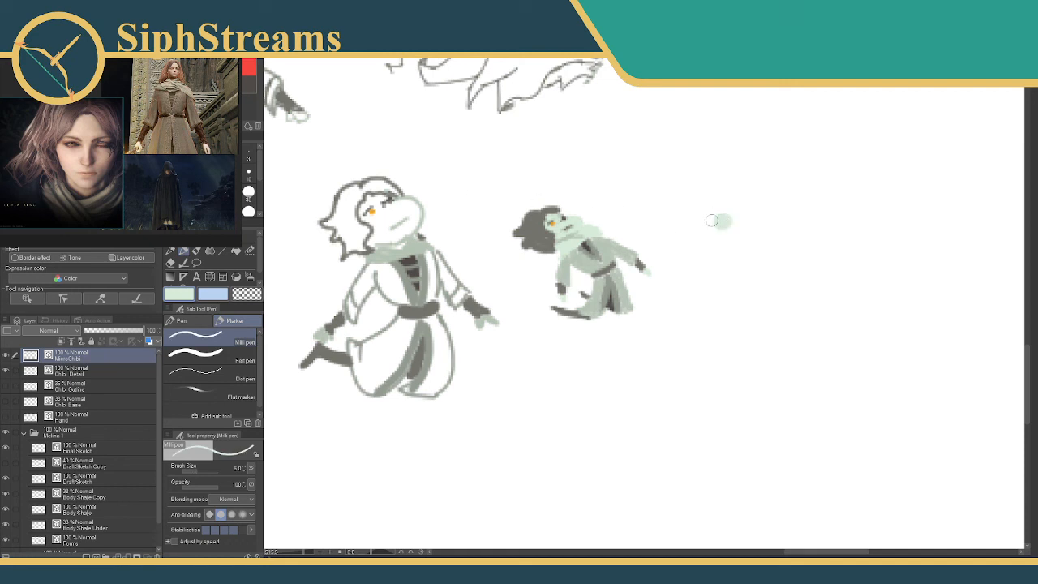
{"action": "left_click", "coordinate": [203, 91]}
{"action": "left_click", "coordinate": [249, 155]}
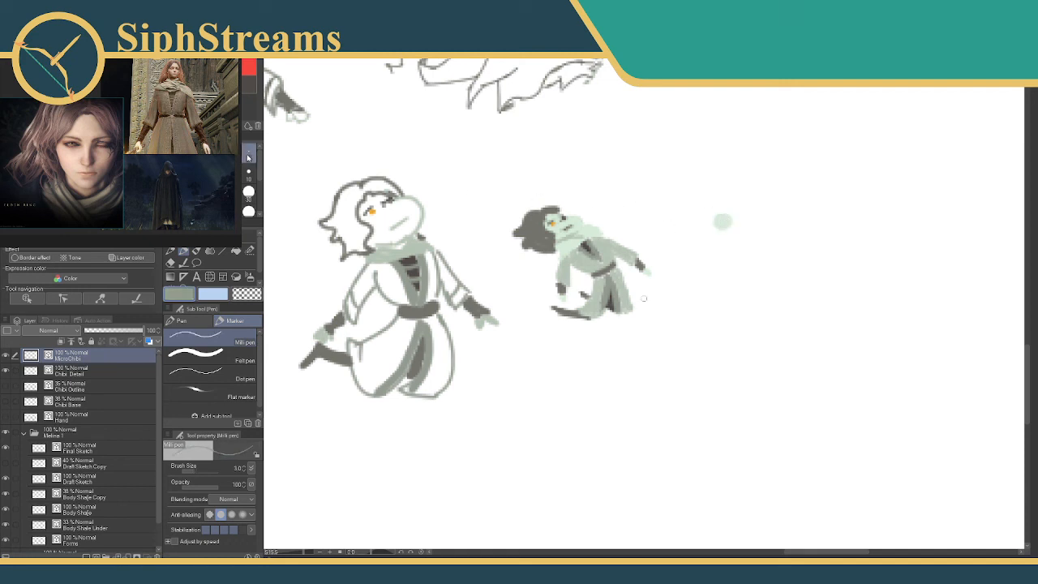
{"action": "key", "text": "bracketright"}
{"action": "left_click_drag", "start_coordinate": [720, 231], "coordinate": [724, 282]}
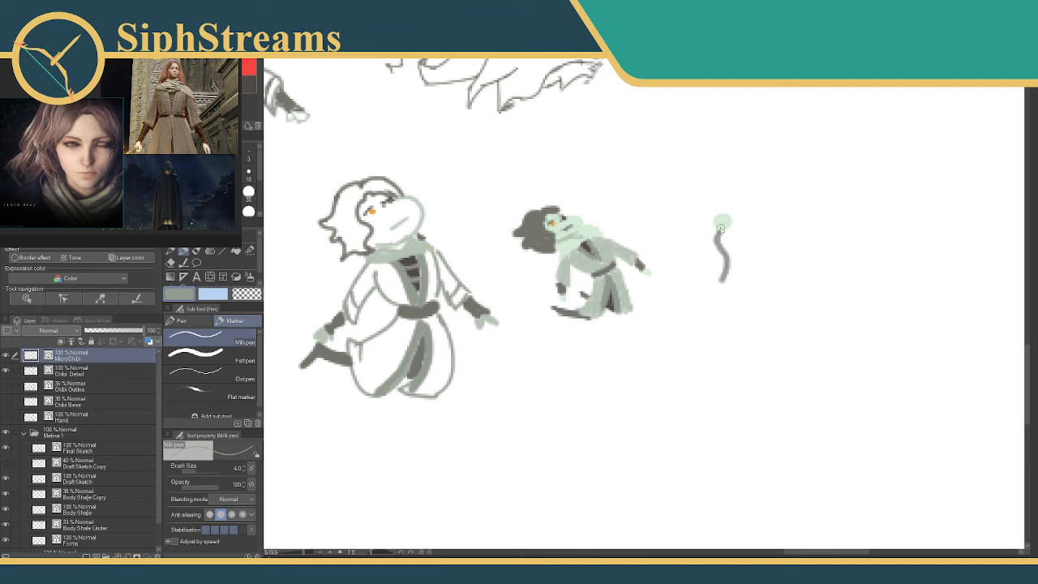
{"action": "key", "text": "ctrl+z"}
{"action": "mouse_move", "coordinate": [721, 234]}
{"action": "left_mouse_down"}
{"action": "mouse_move", "coordinate": [732, 254]}
{"action": "mouse_move", "coordinate": [709, 280]}
{"action": "left_mouse_up"}
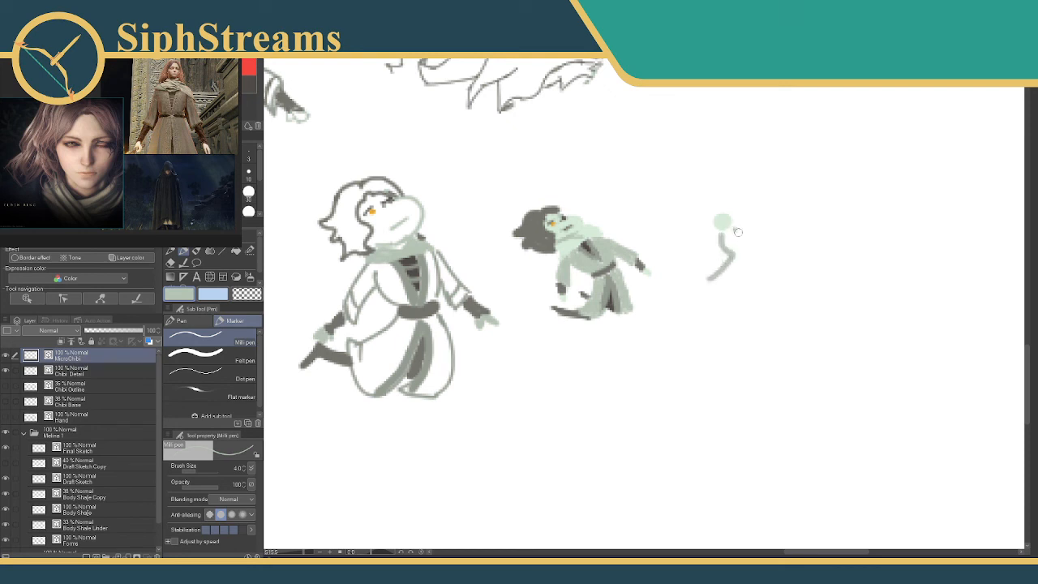
{"action": "left_click_drag", "start_coordinate": [735, 229], "coordinate": [743, 279]}
{"action": "mouse_move", "coordinate": [721, 237]}
{"action": "left_mouse_down"}
{"action": "mouse_move", "coordinate": [703, 255]}
{"action": "mouse_move", "coordinate": [757, 239]}
{"action": "mouse_move", "coordinate": [711, 248]}
{"action": "mouse_move", "coordinate": [745, 235]}
{"action": "left_mouse_up"}
Add a dark grey belt to the smallest figure and fill its skirt and upper body with pale grey-green.
{"action": "left_click", "coordinate": [395, 188], "text": "alt"}
{"action": "left_click_drag", "start_coordinate": [731, 254], "coordinate": [737, 255]}
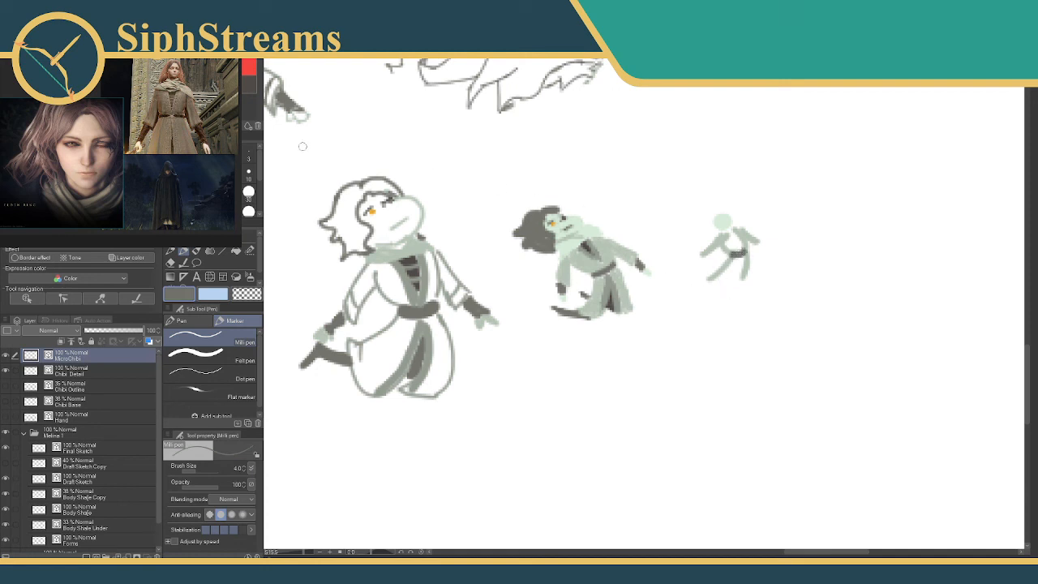
{"action": "left_click", "coordinate": [390, 253], "text": "alt"}
{"action": "left_click_drag", "start_coordinate": [716, 277], "coordinate": [738, 269]}
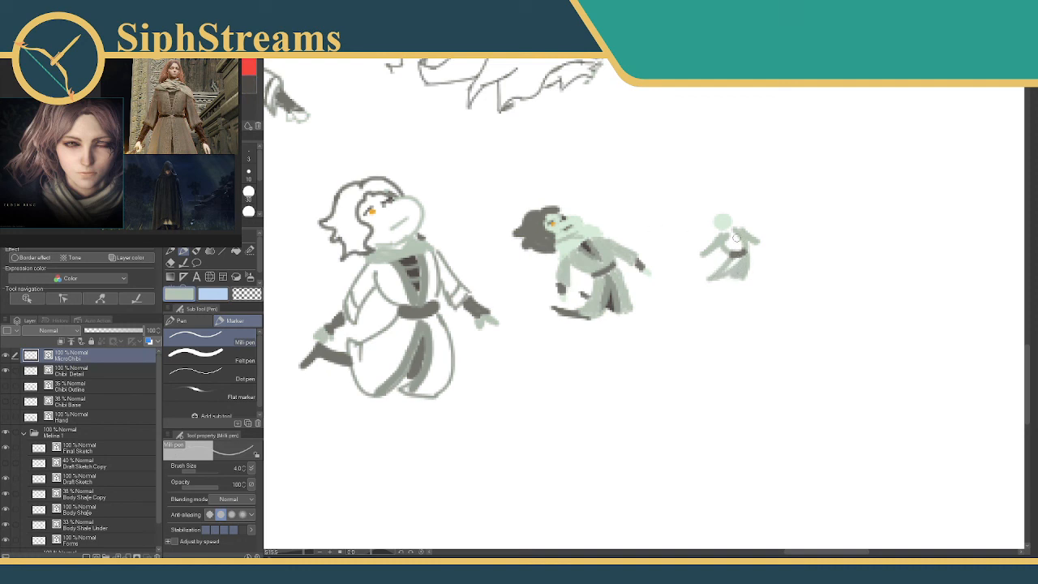
{"action": "left_click_drag", "start_coordinate": [736, 235], "coordinate": [742, 243]}
Paint the smallest figure's dark trailing leg with a size 3 Milli pen, redoing the first stroke.
{"action": "left_click", "coordinate": [253, 81]}
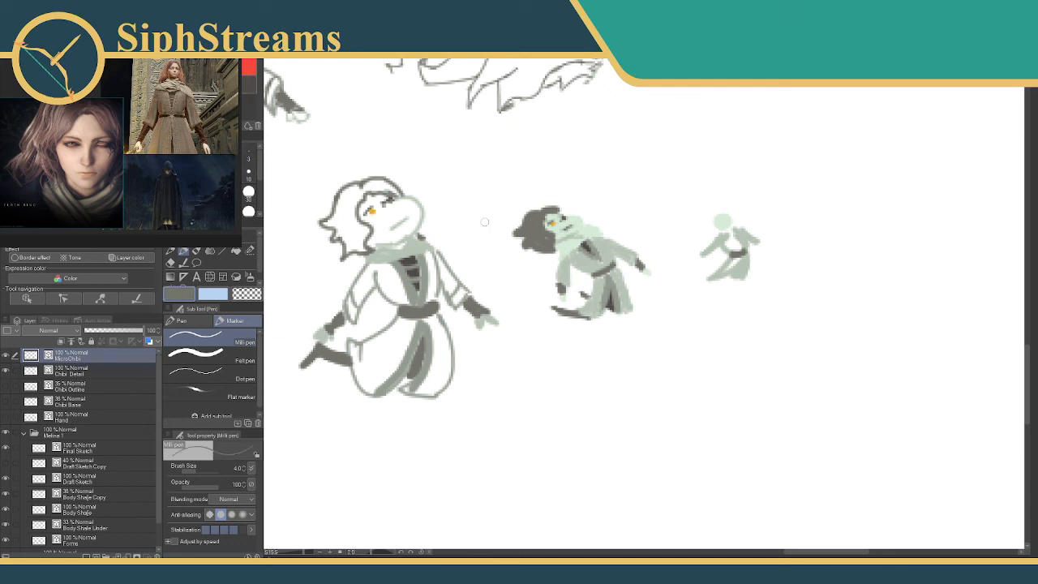
{"action": "left_click", "coordinate": [249, 158]}
{"action": "left_click_drag", "start_coordinate": [719, 278], "coordinate": [693, 274]}
{"action": "key", "text": "ctrl+z"}
{"action": "mouse_move", "coordinate": [713, 281]}
{"action": "left_mouse_down"}
{"action": "mouse_move", "coordinate": [691, 265]}
{"action": "mouse_move", "coordinate": [711, 274]}
{"action": "left_mouse_up"}
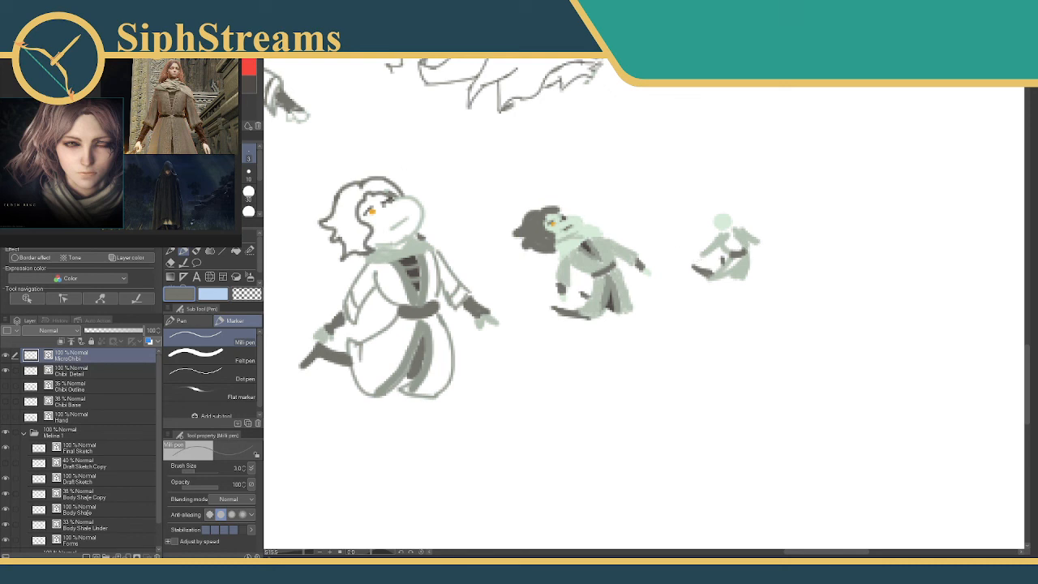
Paint the smallest figure's hair around its head in dark grey-brown sampled from the reference image.
{"action": "left_click", "coordinate": [235, 93]}
{"action": "left_click", "coordinate": [234, 96]}
{"action": "left_click", "coordinate": [232, 95]}
{"action": "mouse_move", "coordinate": [671, 201]}
{"action": "left_mouse_down"}
{"action": "mouse_move", "coordinate": [922, 267]}
{"action": "mouse_move", "coordinate": [903, 410]}
{"action": "mouse_move", "coordinate": [893, 387]}
{"action": "left_mouse_up"}
{"action": "mouse_move", "coordinate": [707, 287]}
{"action": "left_mouse_down"}
{"action": "mouse_move", "coordinate": [834, 277]}
{"action": "mouse_move", "coordinate": [791, 262]}
{"action": "mouse_move", "coordinate": [809, 294]}
{"action": "mouse_move", "coordinate": [723, 282]}
{"action": "mouse_move", "coordinate": [809, 304]}
{"action": "mouse_move", "coordinate": [573, 187]}
{"action": "left_mouse_up"}
{"action": "mouse_move", "coordinate": [756, 289]}
{"action": "left_mouse_down"}
{"action": "mouse_move", "coordinate": [691, 265]}
{"action": "mouse_move", "coordinate": [734, 293]}
{"action": "mouse_move", "coordinate": [736, 275]}
{"action": "mouse_move", "coordinate": [720, 284]}
{"action": "mouse_move", "coordinate": [729, 289]}
{"action": "left_mouse_up"}
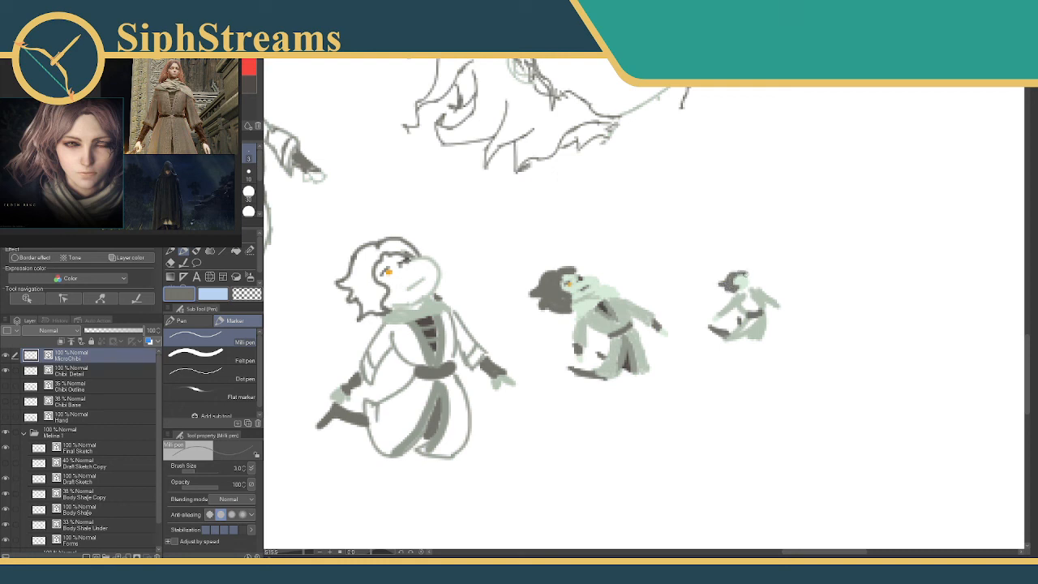
Touch up the smallest figure's face in very pale green and paint its orange eye with the pen at size 2.
{"action": "left_click", "coordinate": [219, 85]}
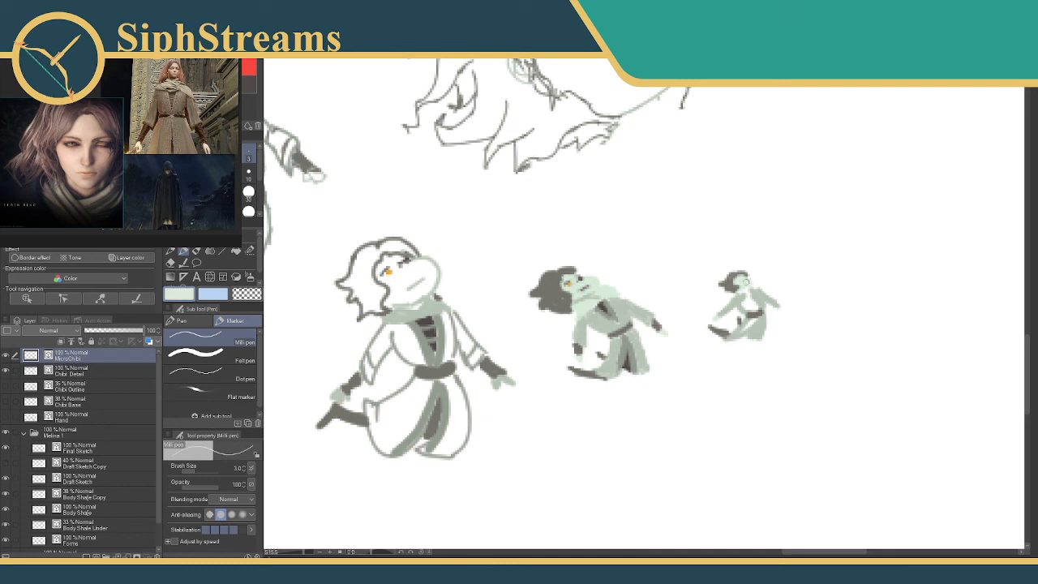
{"action": "left_click_drag", "start_coordinate": [744, 286], "coordinate": [743, 279]}
{"action": "left_click", "coordinate": [219, 89]}
{"action": "key", "text": "["}
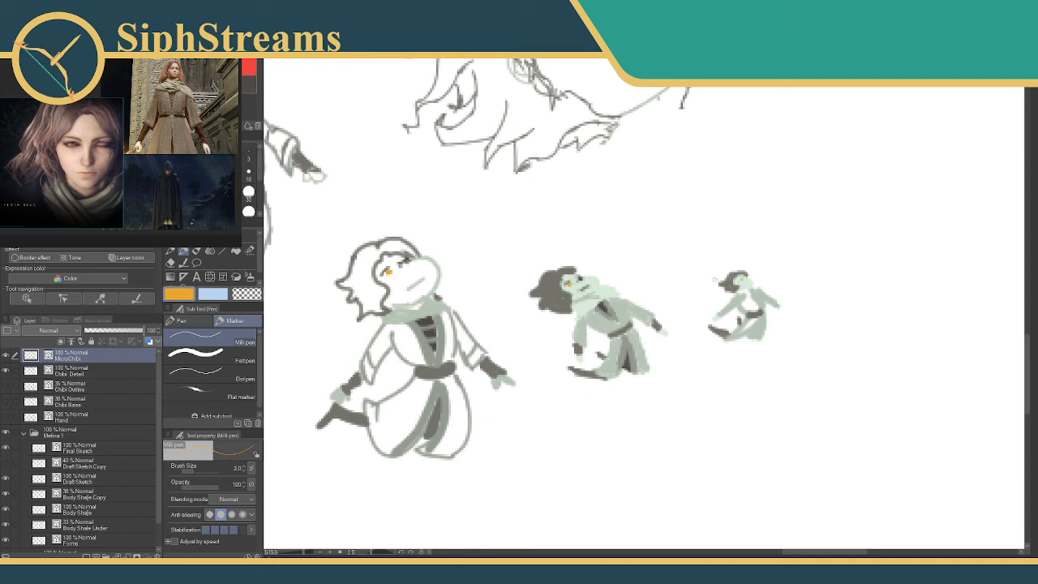
{"action": "left_click", "coordinate": [734, 279], "text": "alt"}
{"action": "left_click_drag", "start_coordinate": [264, 83], "coordinate": [268, 83]}
{"action": "left_click", "coordinate": [220, 87]}
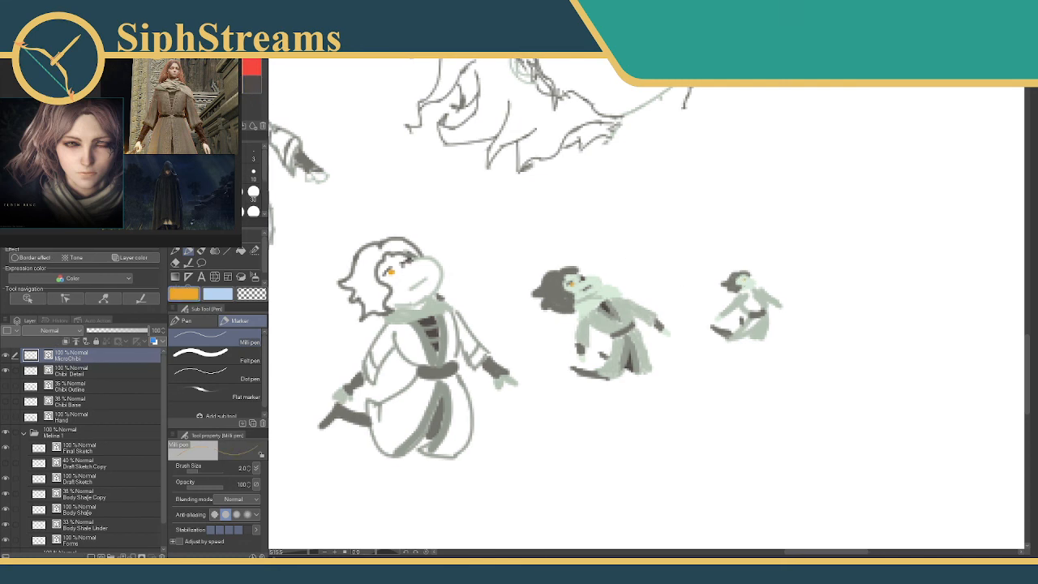
{"action": "left_click_drag", "start_coordinate": [740, 279], "coordinate": [749, 282]}
{"action": "left_click", "coordinate": [232, 84]}
{"action": "key", "text": "ctrl+z"}
{"action": "left_click_drag", "start_coordinate": [749, 284], "coordinate": [754, 282]}
{"action": "key", "text": "ctrl+z"}
{"action": "key", "text": "ctrl+z"}
Set the Milli pen to dark grey at size 1, try a small stroke at the smallest figure's eye, and undo it.
{"action": "left_click_drag", "start_coordinate": [746, 295], "coordinate": [718, 304]}
{"action": "left_click", "coordinate": [252, 81]}
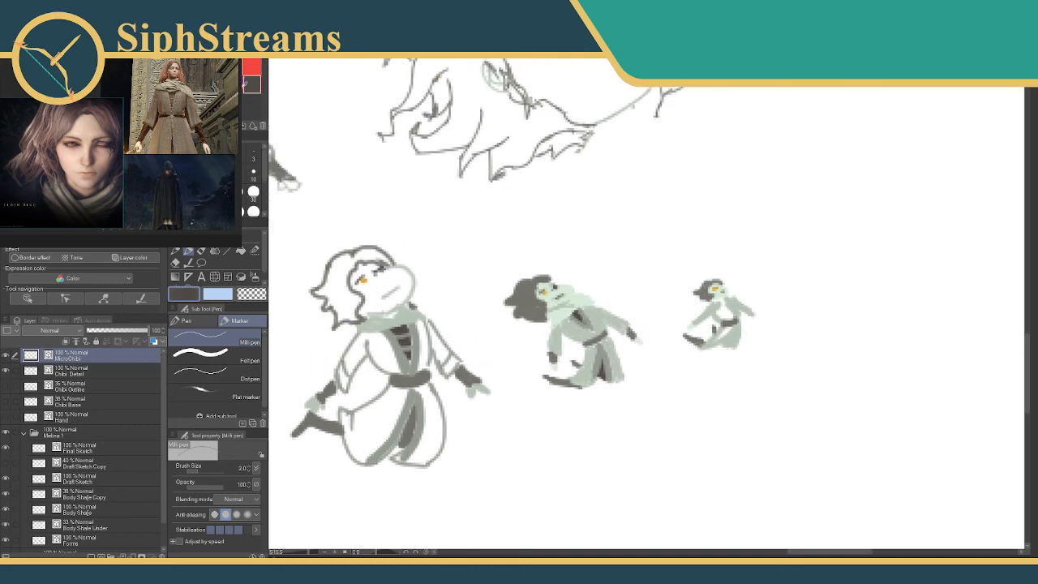
{"action": "key", "text": "["}
{"action": "left_click_drag", "start_coordinate": [718, 283], "coordinate": [723, 289]}
{"action": "key", "text": "ctrl+z"}
Draw a small dark grey arrow below the lineup, pointing up toward the outlined chibi beside the micro chibi.
{"action": "mouse_move", "coordinate": [667, 337]}
{"action": "left_mouse_down"}
{"action": "mouse_move", "coordinate": [677, 326]}
{"action": "mouse_move", "coordinate": [744, 342]}
{"action": "mouse_move", "coordinate": [818, 382]}
{"action": "left_mouse_up"}
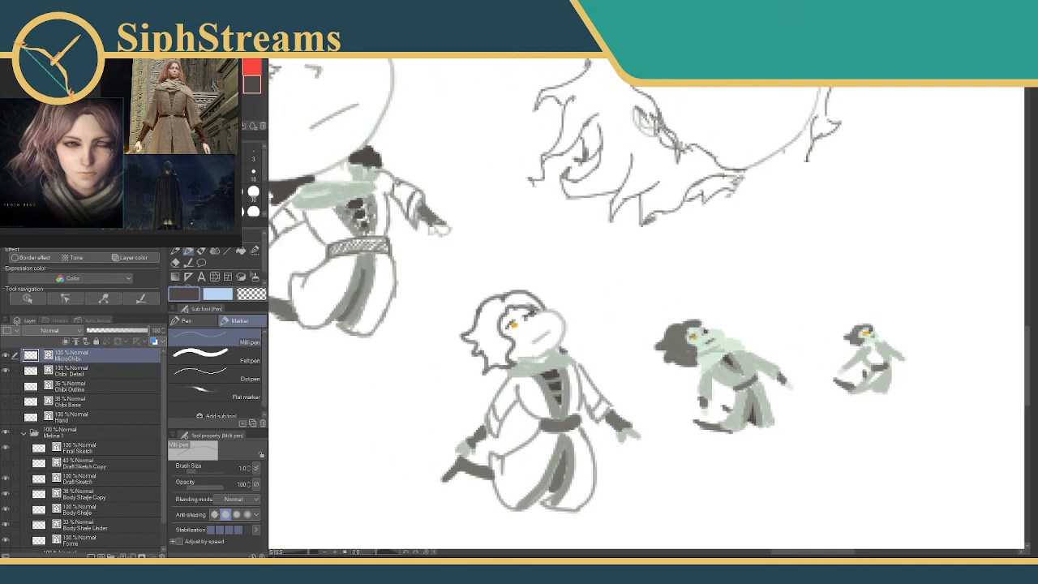
{"action": "left_click_drag", "start_coordinate": [309, 554], "coordinate": [302, 552]}
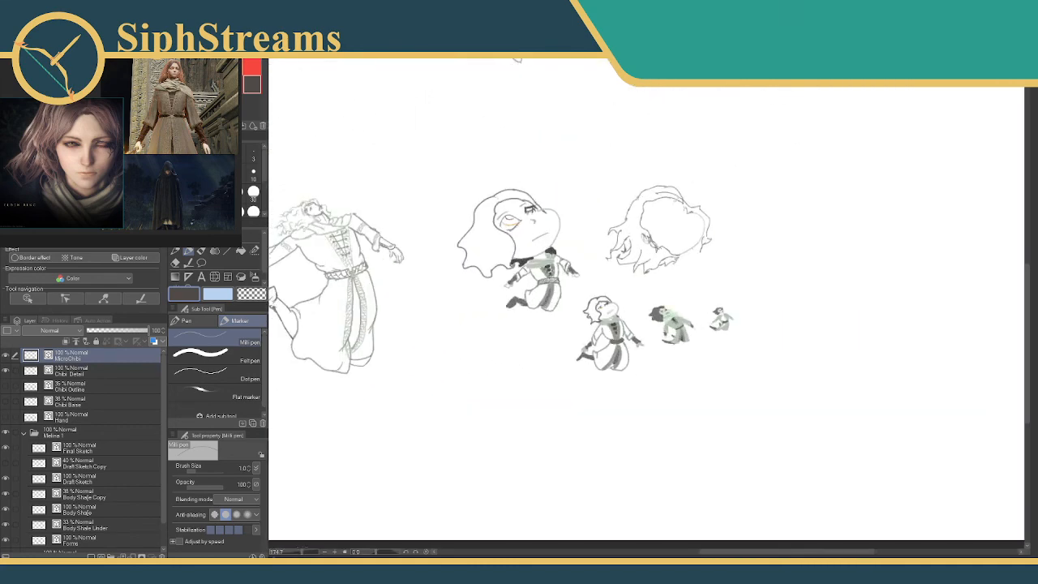
{"action": "left_click_drag", "start_coordinate": [403, 442], "coordinate": [471, 434]}
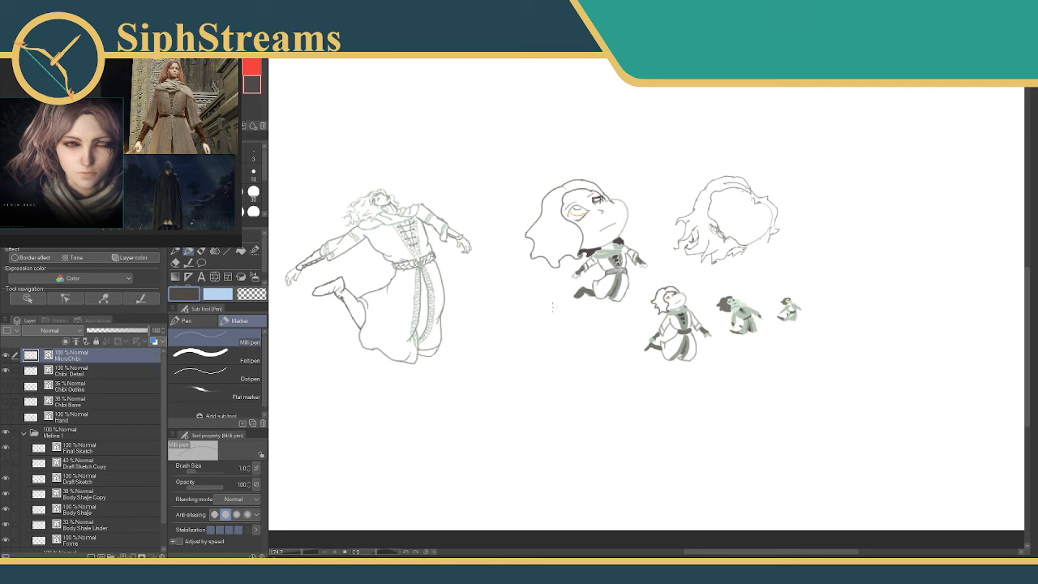
{"action": "left_click_drag", "start_coordinate": [604, 372], "coordinate": [624, 363]}
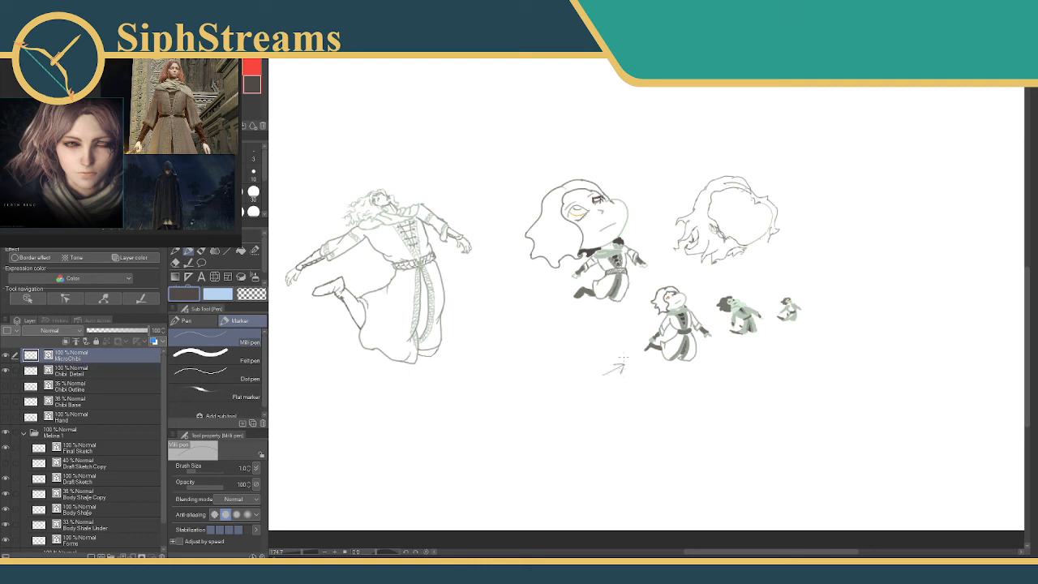